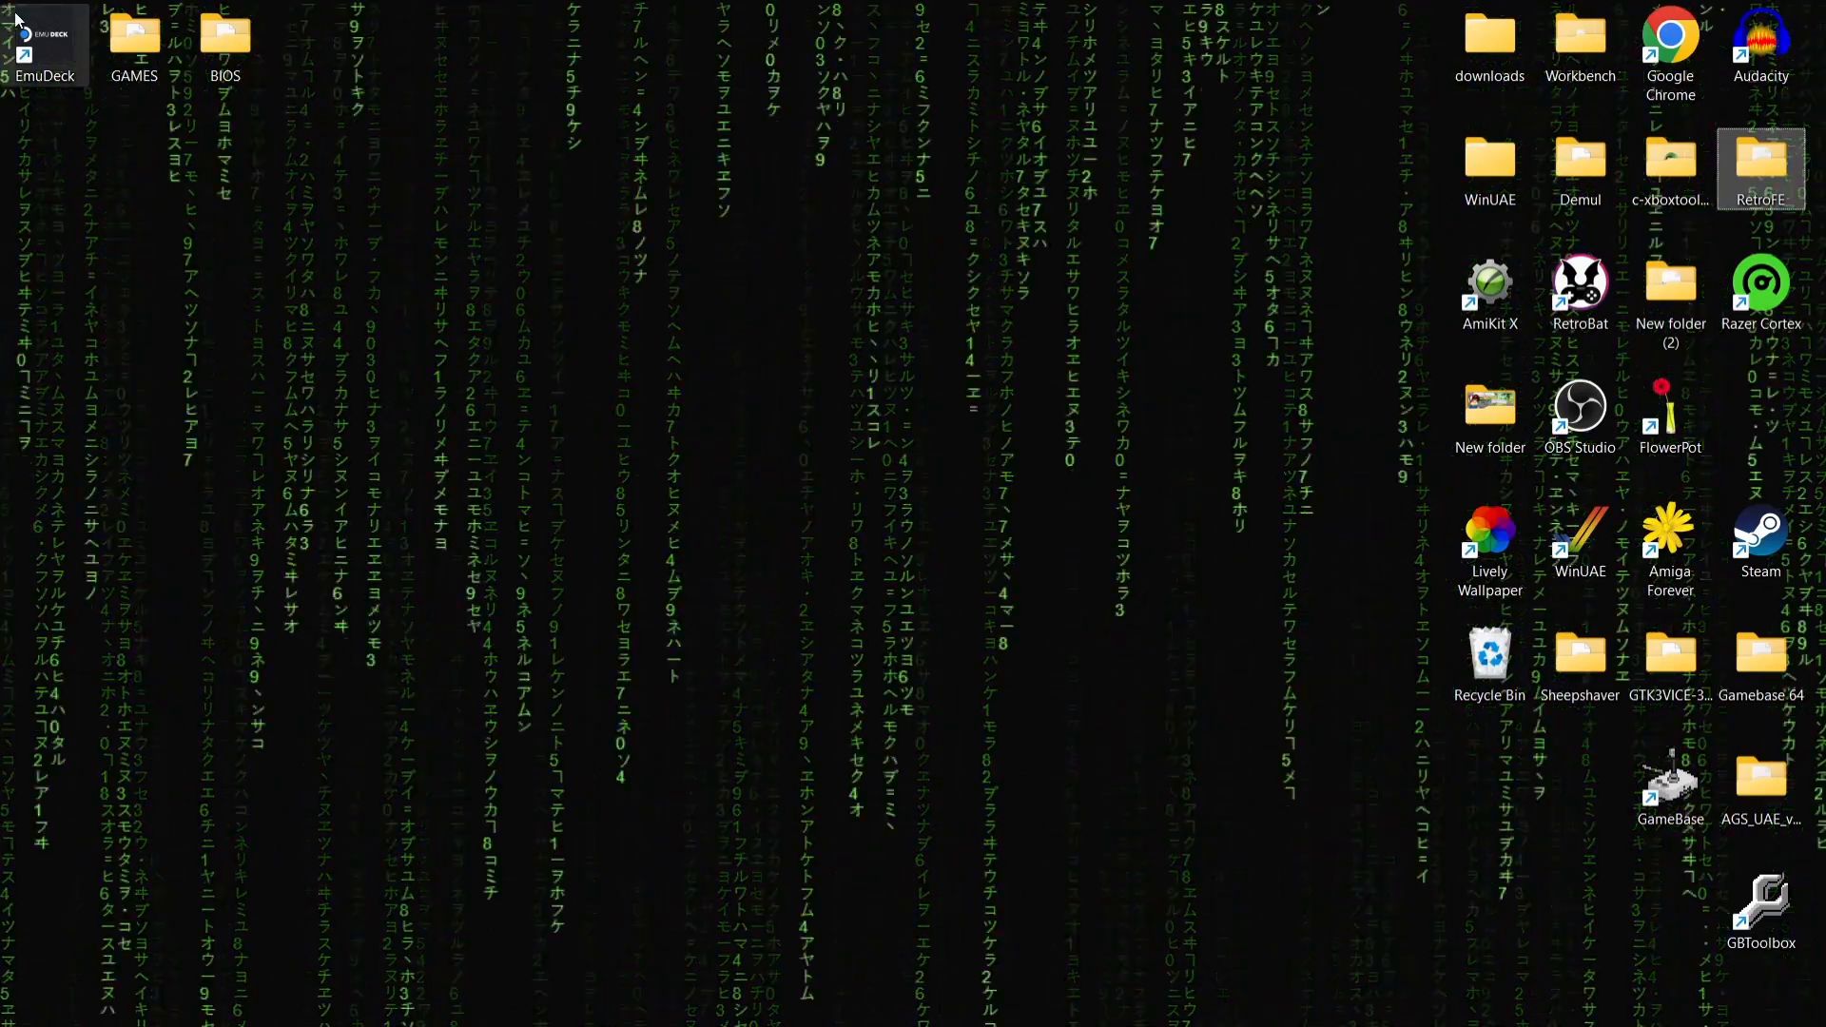
Install the PCSX2 emulator through EmuDeck's emulator management, dismiss the installation notice and minimise EmuDeck.
{"action": "double_click", "coordinate": [41, 35]}
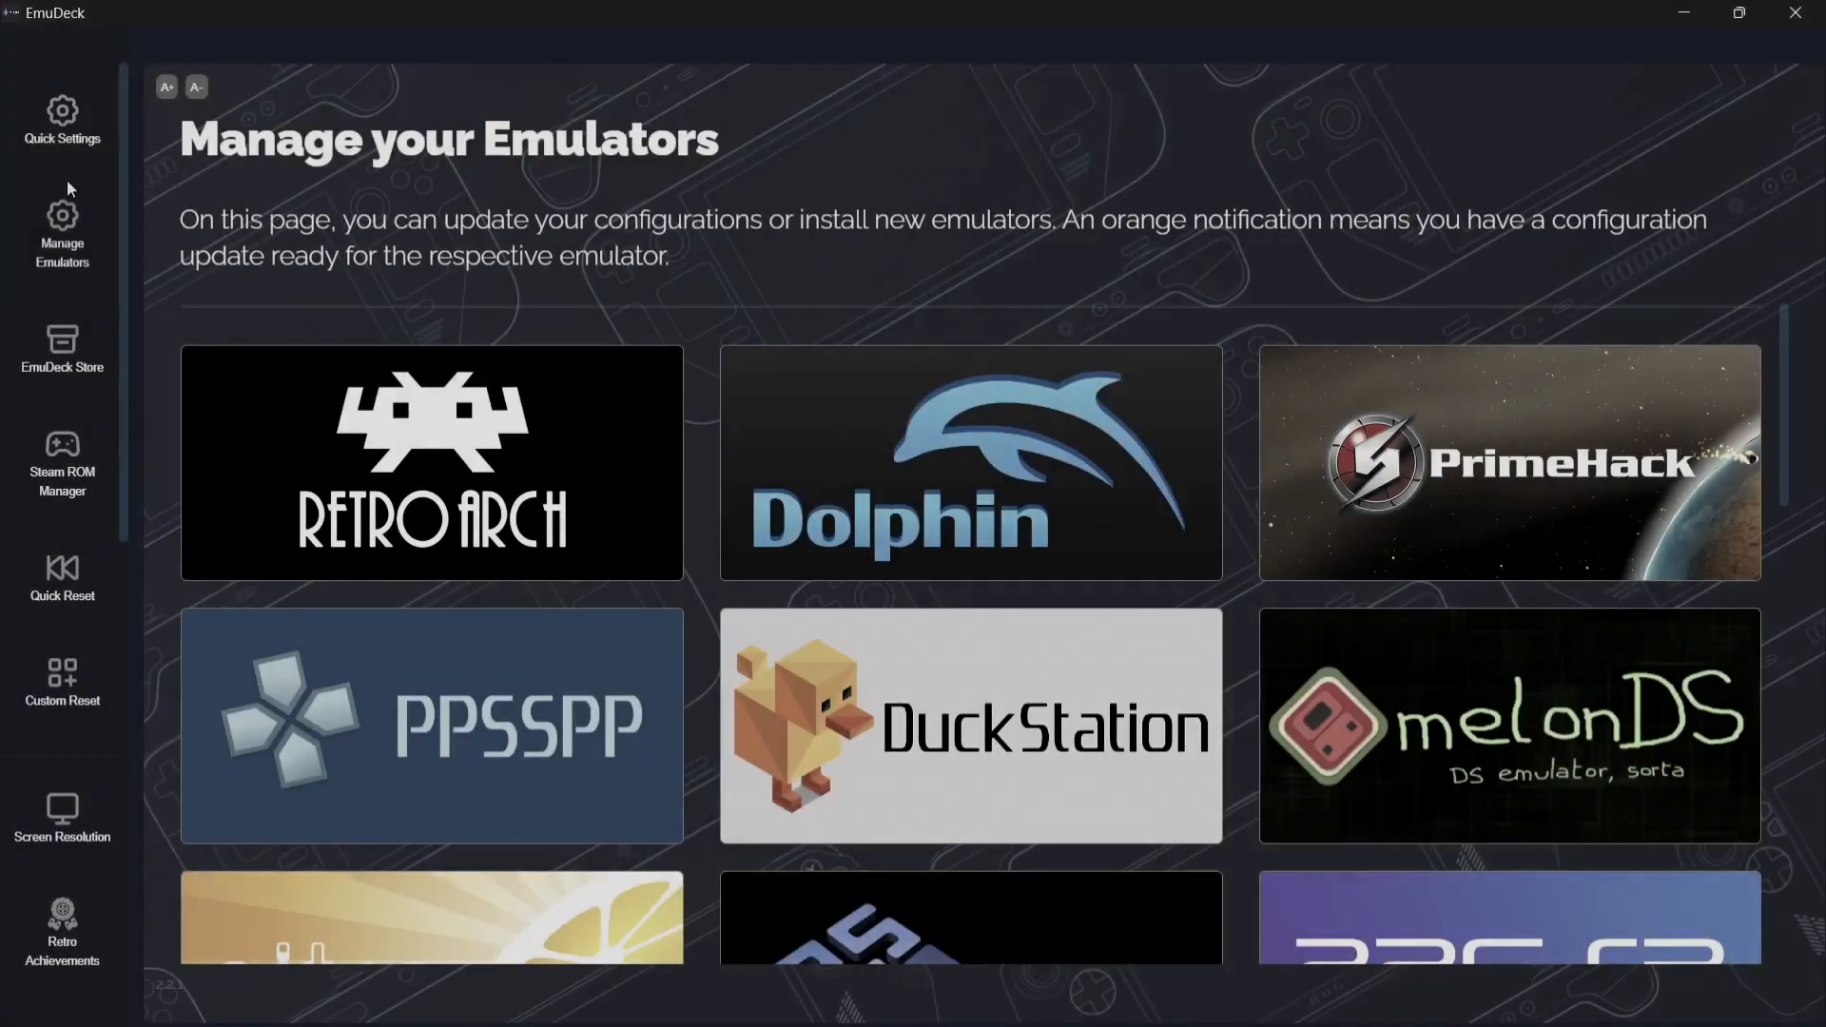
{"action": "left_click", "coordinate": [60, 248]}
{"action": "left_click_drag", "start_coordinate": [1783, 375], "coordinate": [1797, 517]}
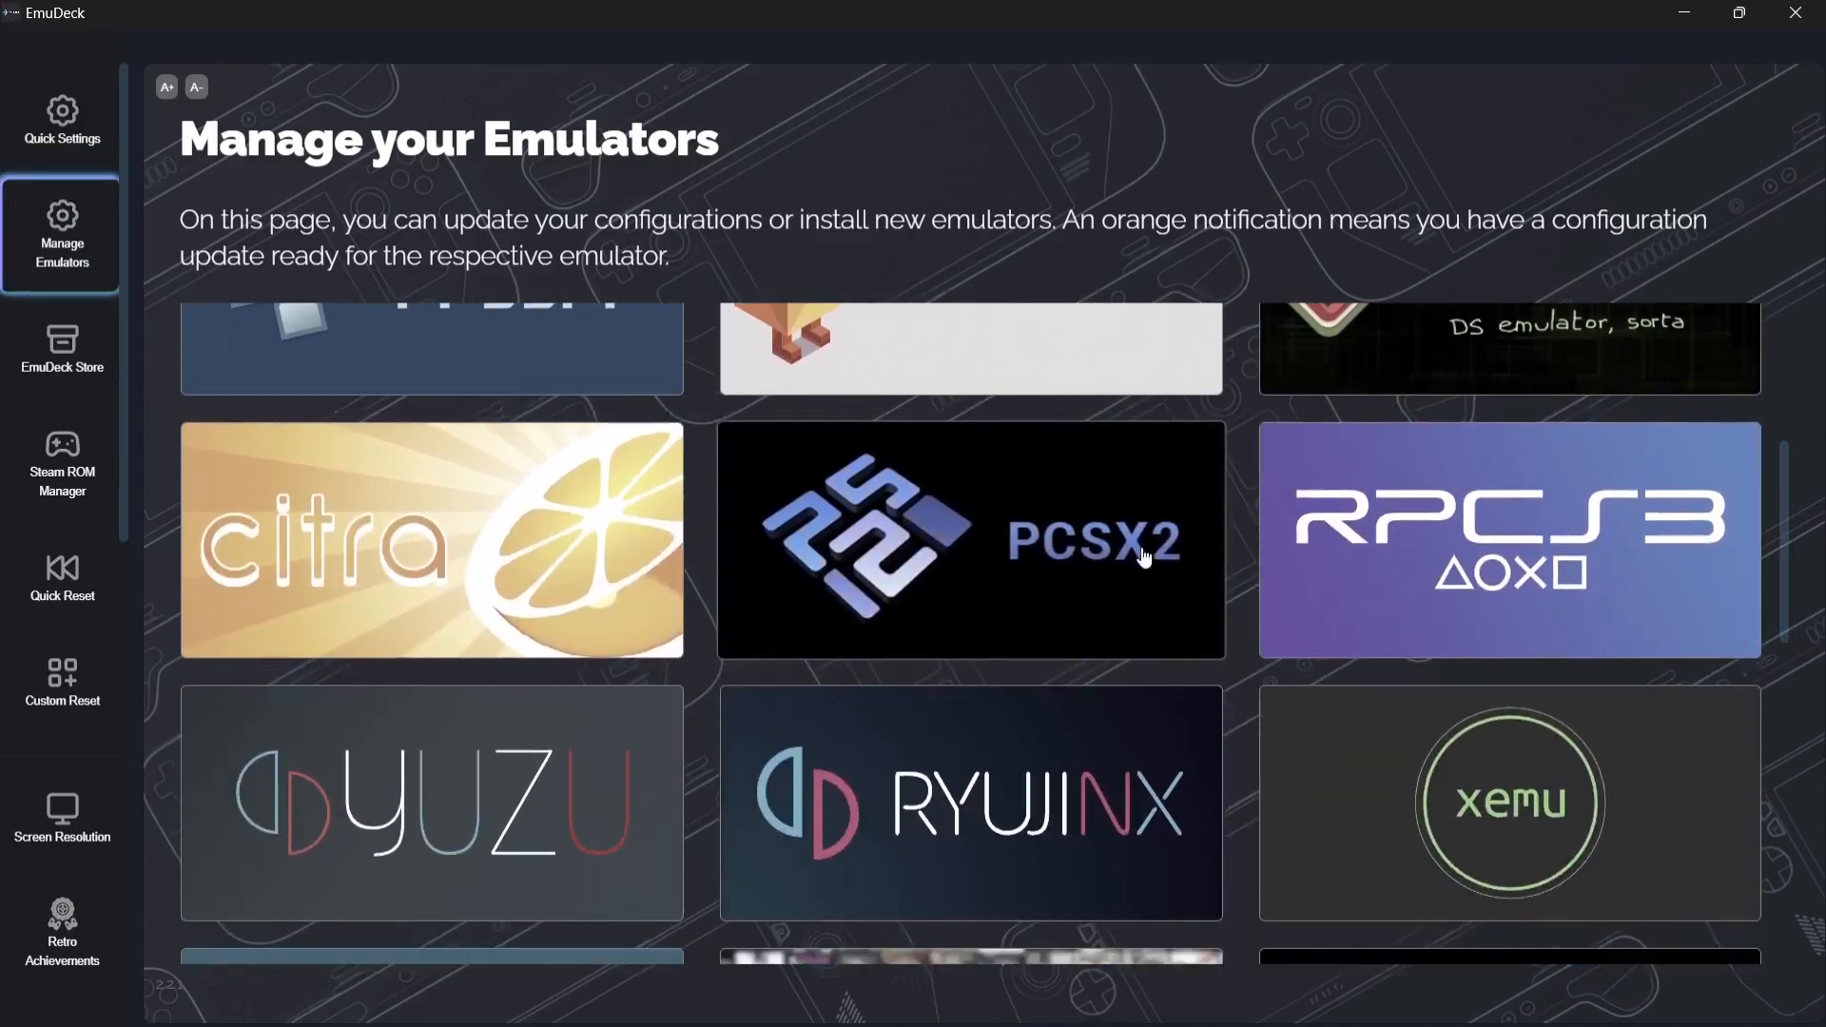
{"action": "left_click", "coordinate": [1109, 570]}
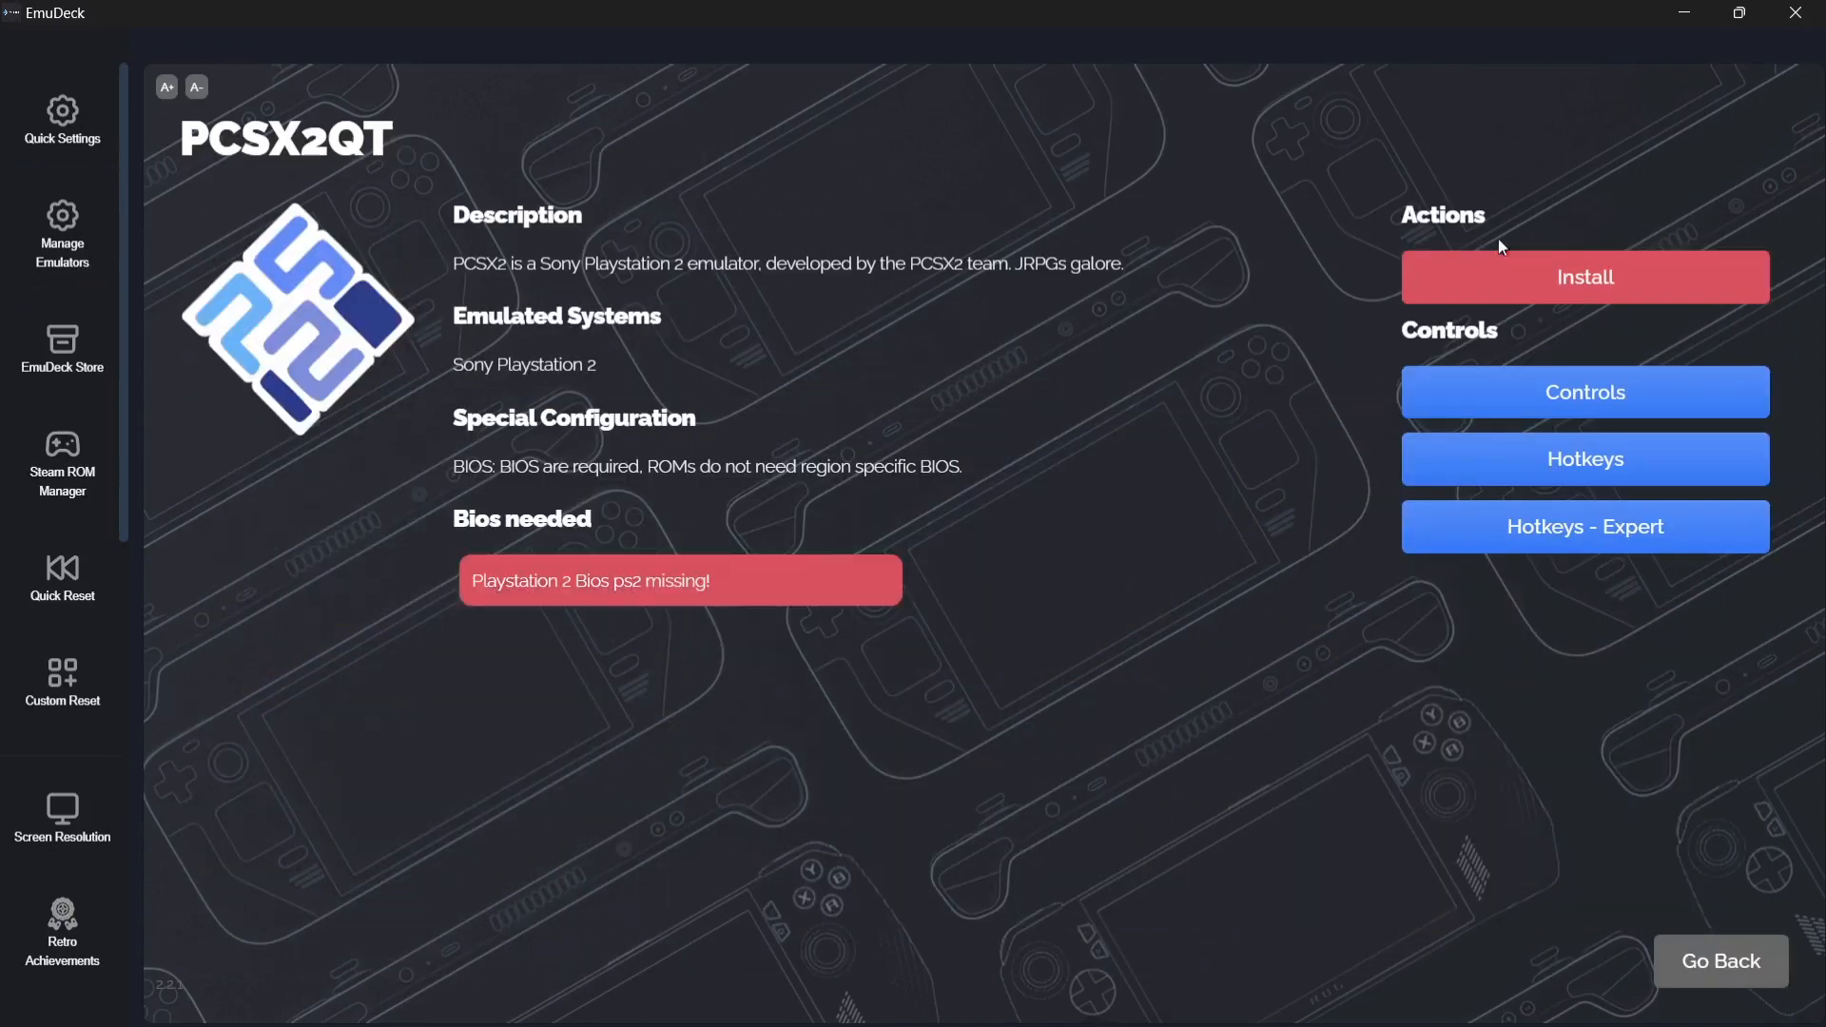
{"action": "left_click", "coordinate": [1580, 281]}
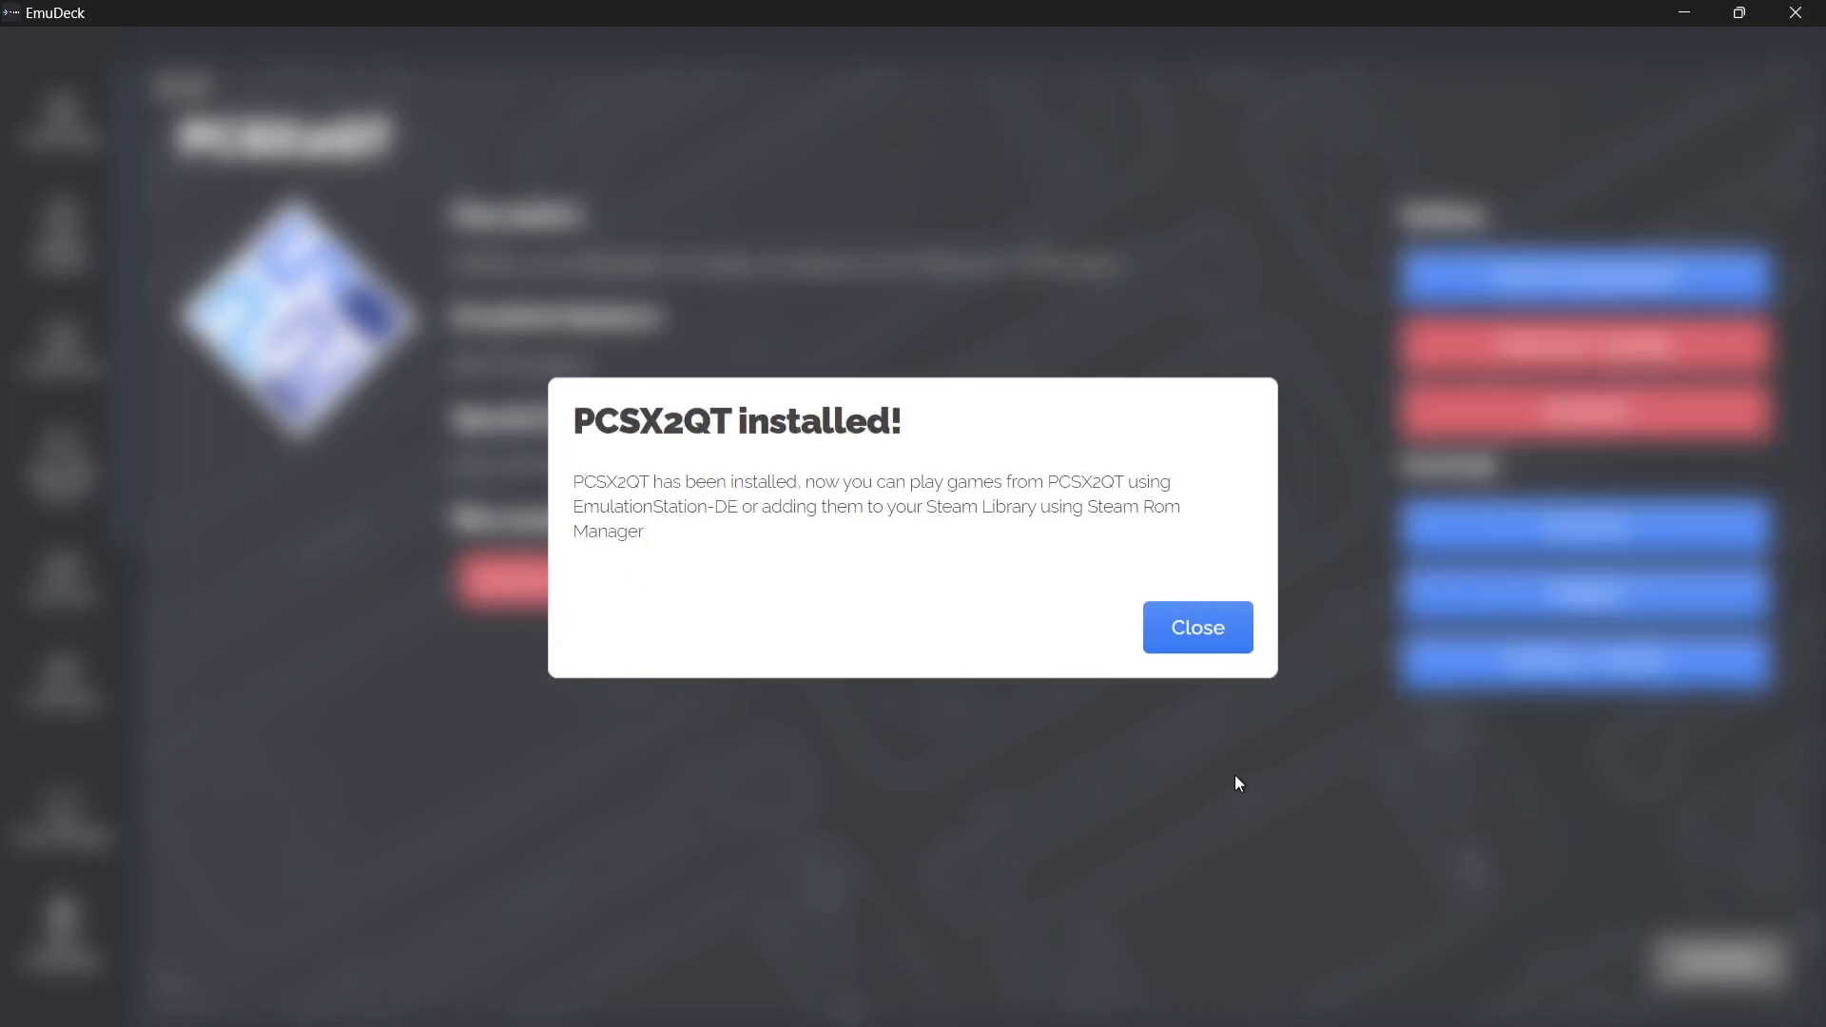
{"action": "left_click", "coordinate": [1198, 636]}
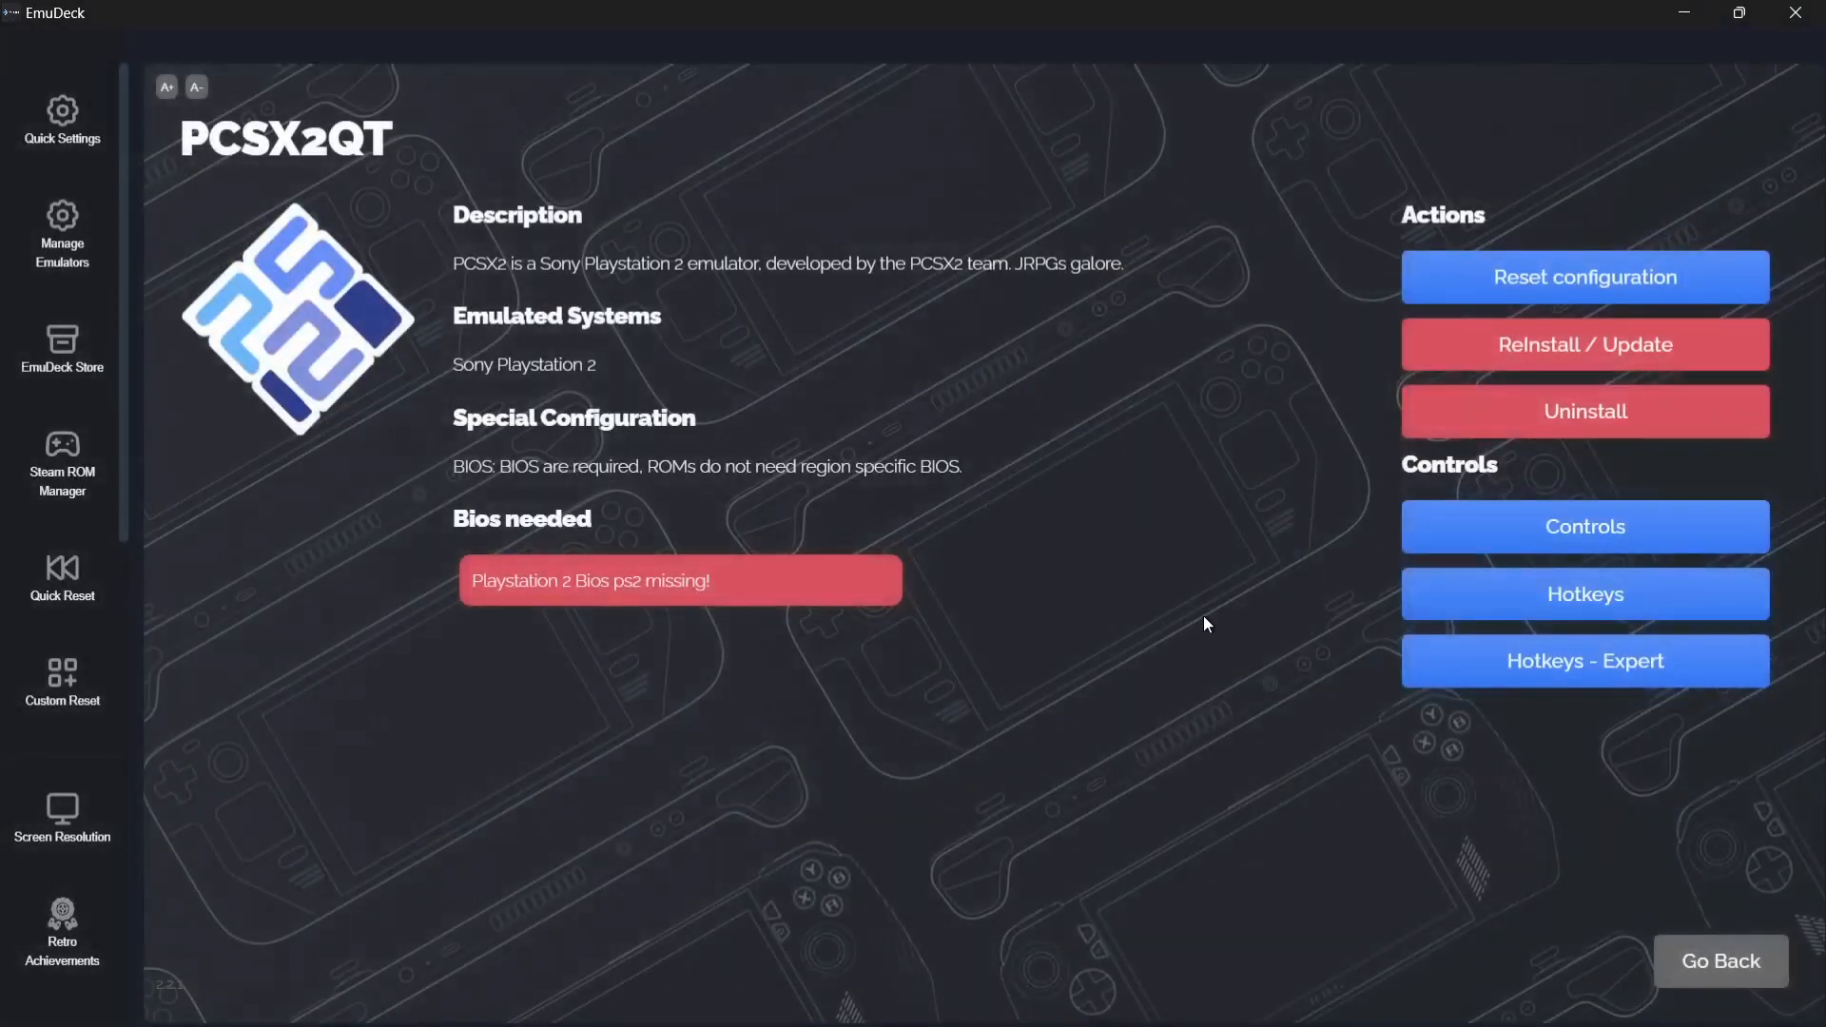
{"action": "left_click", "coordinate": [1685, 11]}
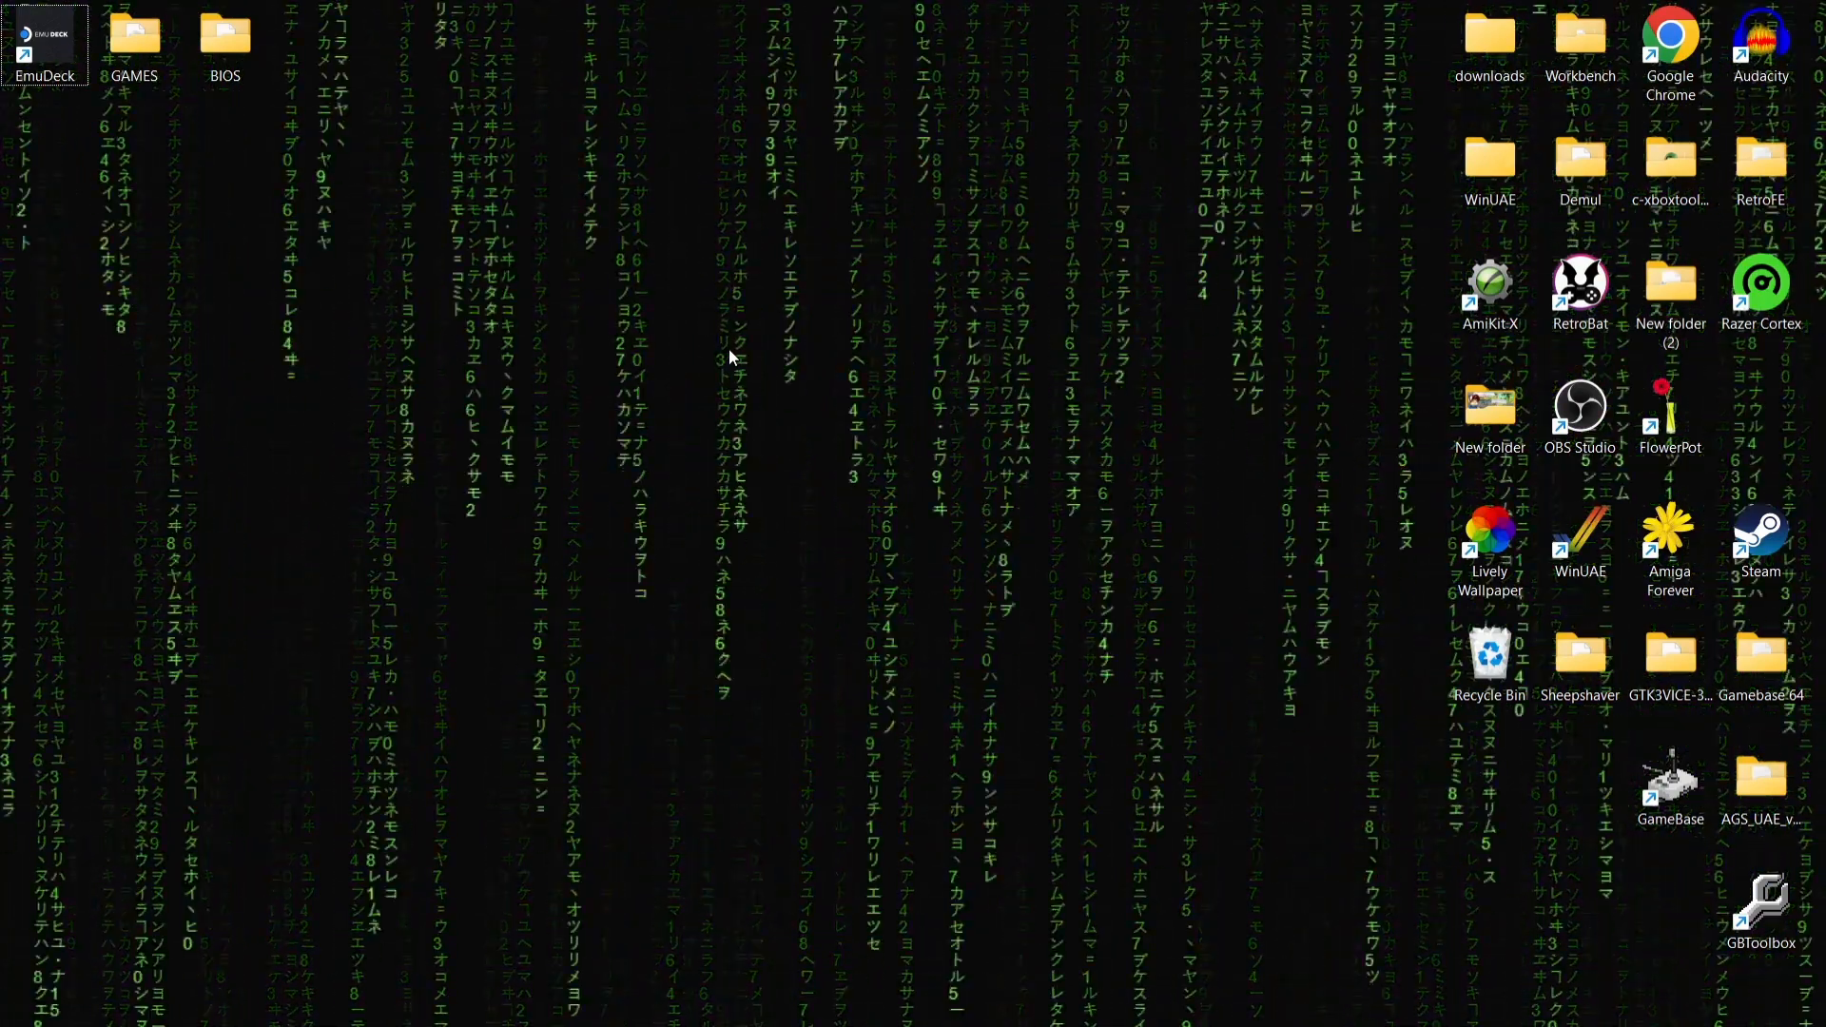
Copy the R-Type Final (USA).iso and SSX Tricky (USA).iso files from the GAMES folder on the desktop.
{"action": "double_click", "coordinate": [155, 49]}
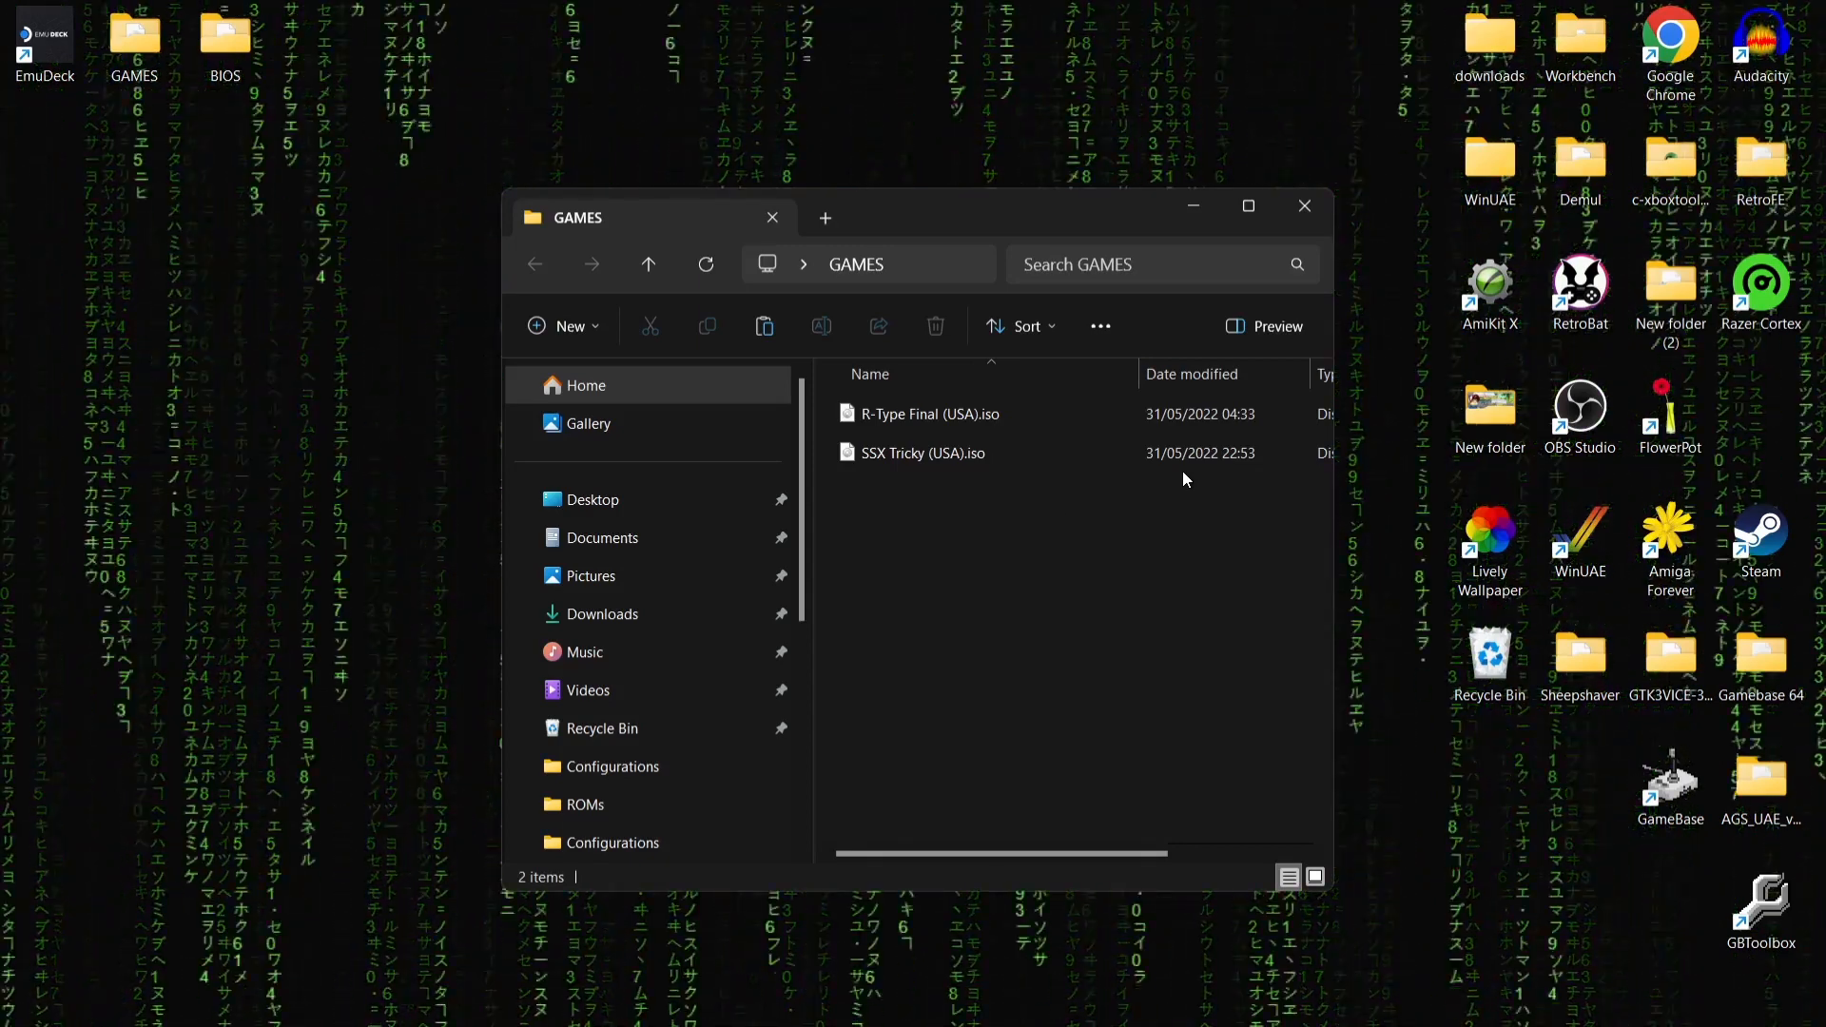
{"action": "left_click_drag", "start_coordinate": [1031, 516], "coordinate": [913, 251]}
{"action": "double_click", "coordinate": [918, 226]}
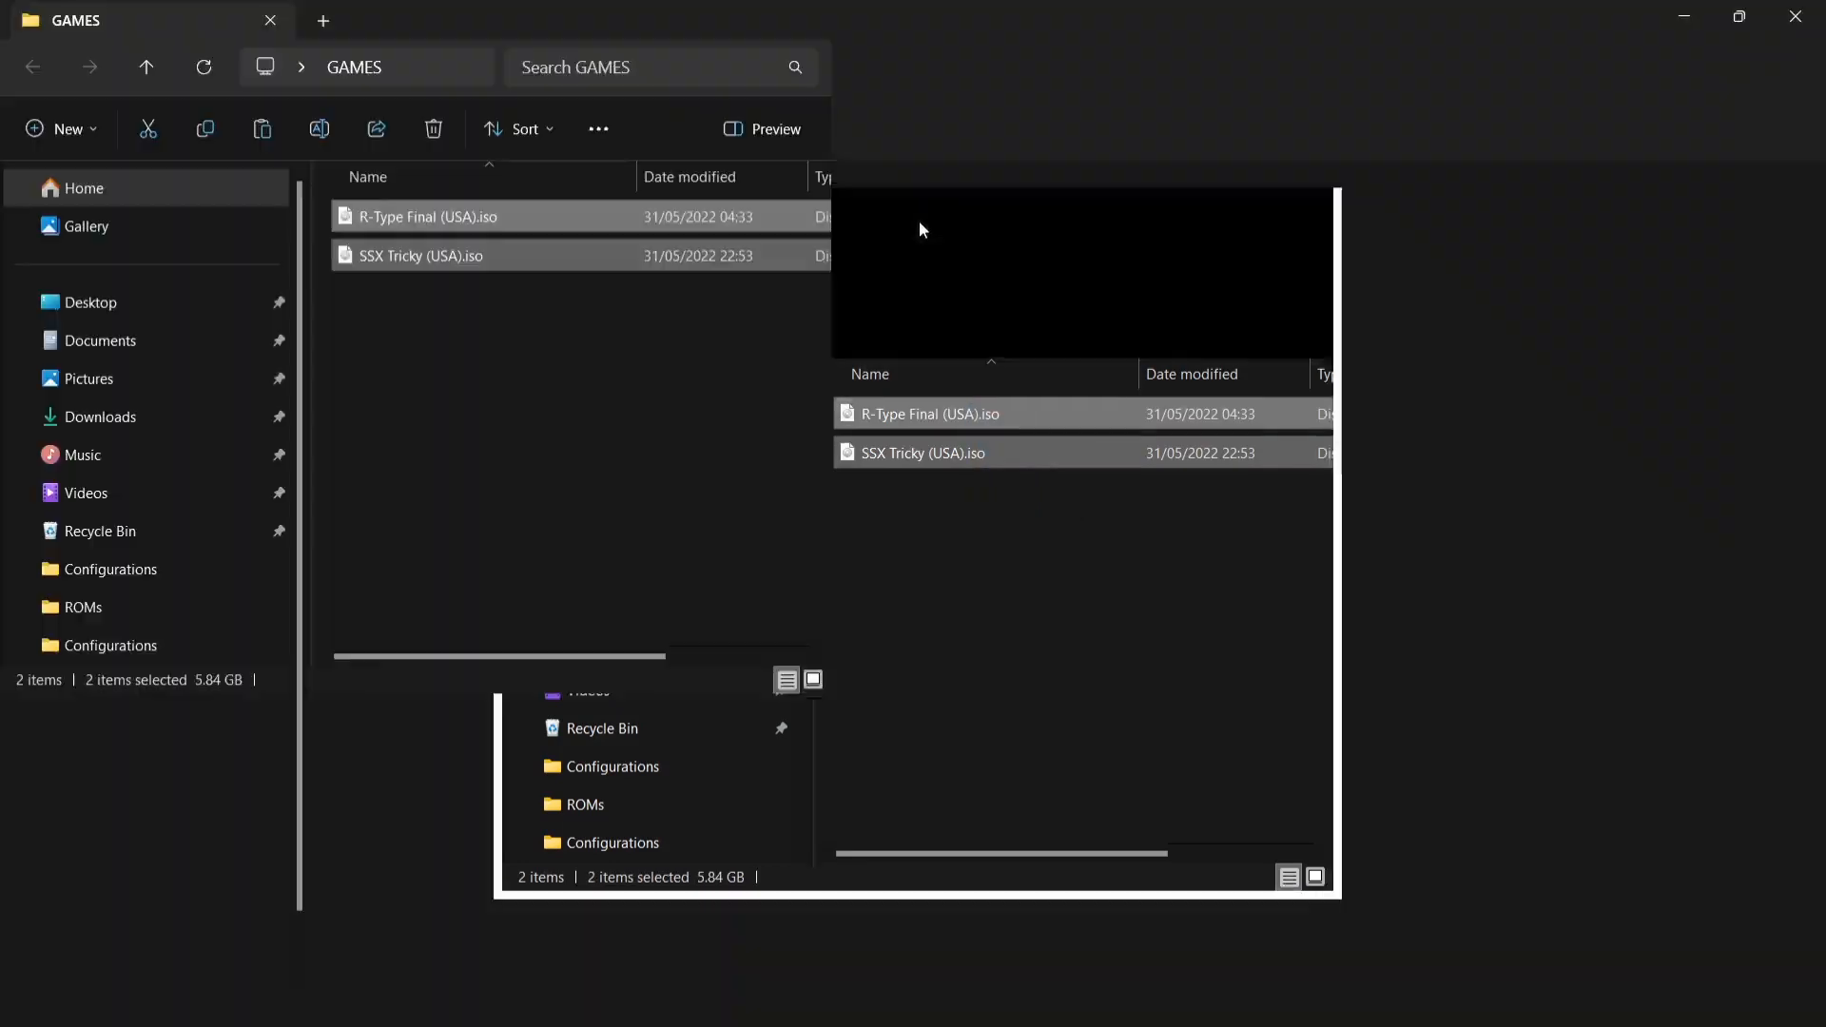
{"action": "right_click", "coordinate": [429, 219]}
{"action": "left_click", "coordinate": [507, 250]}
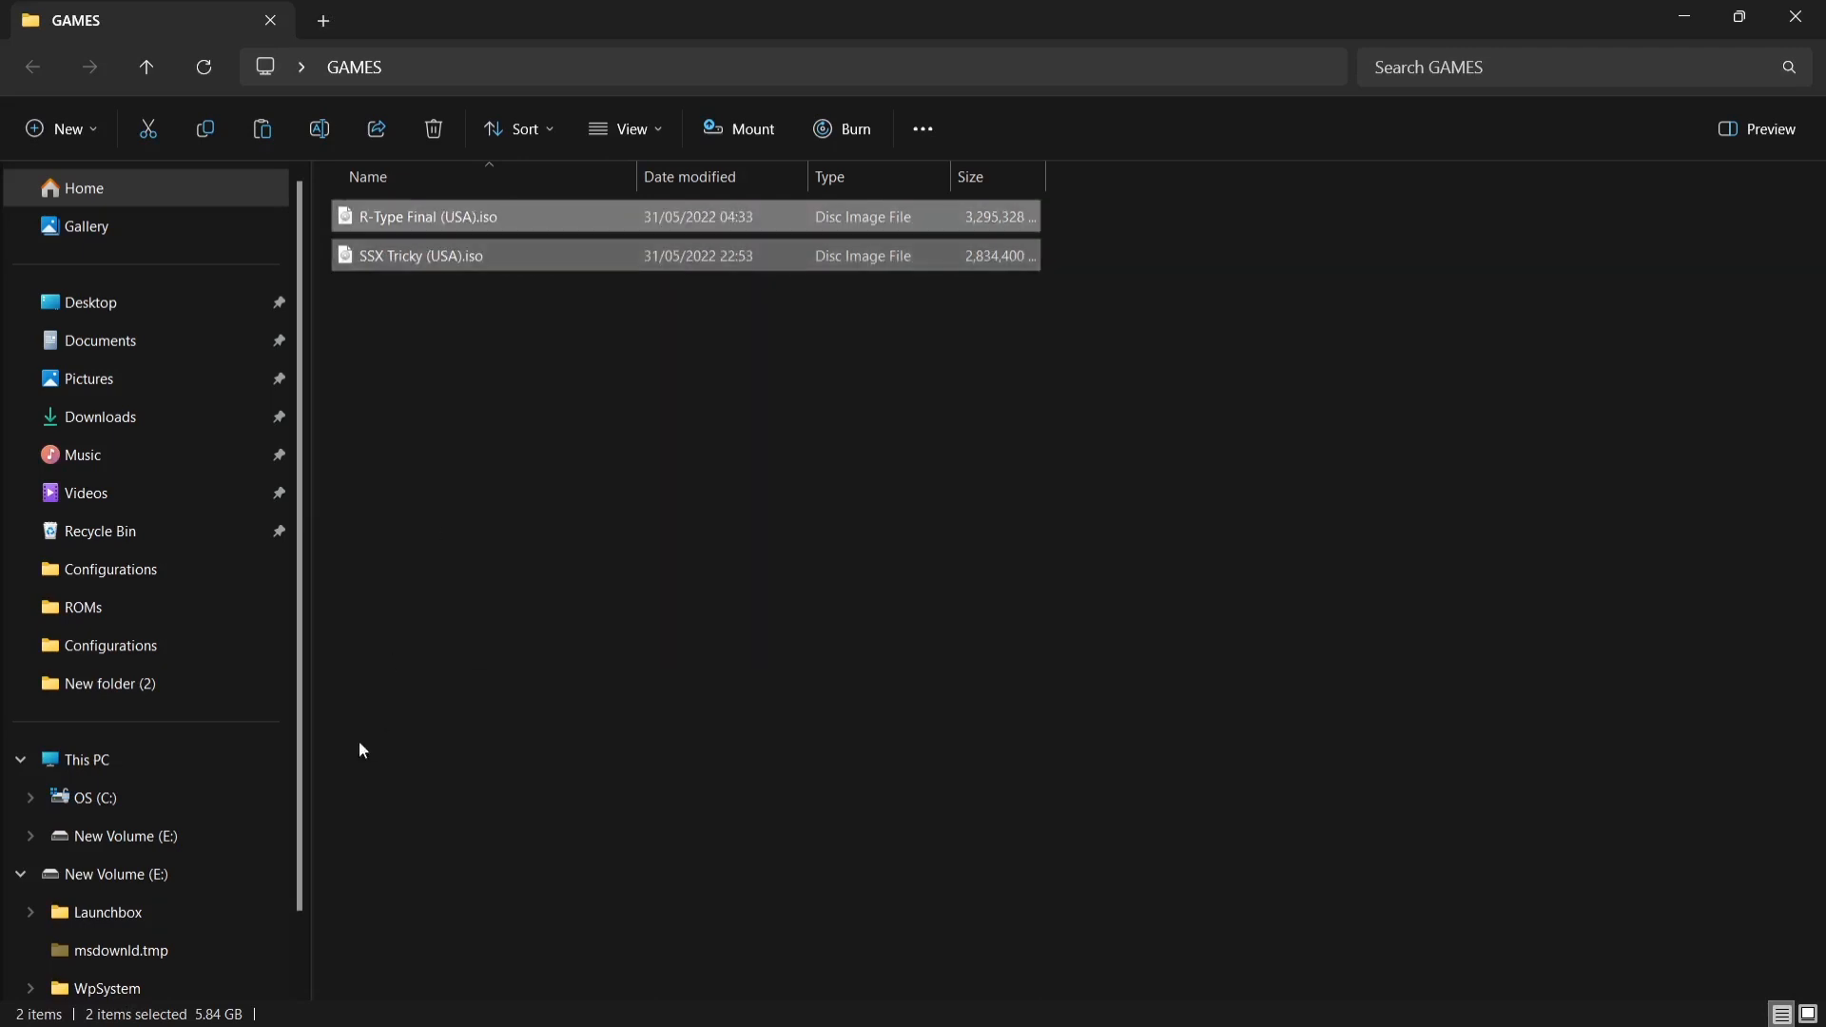
Open the EmuDeck folder inside the user's profile folder under Users on drive C.
{"action": "left_click", "coordinate": [118, 757]}
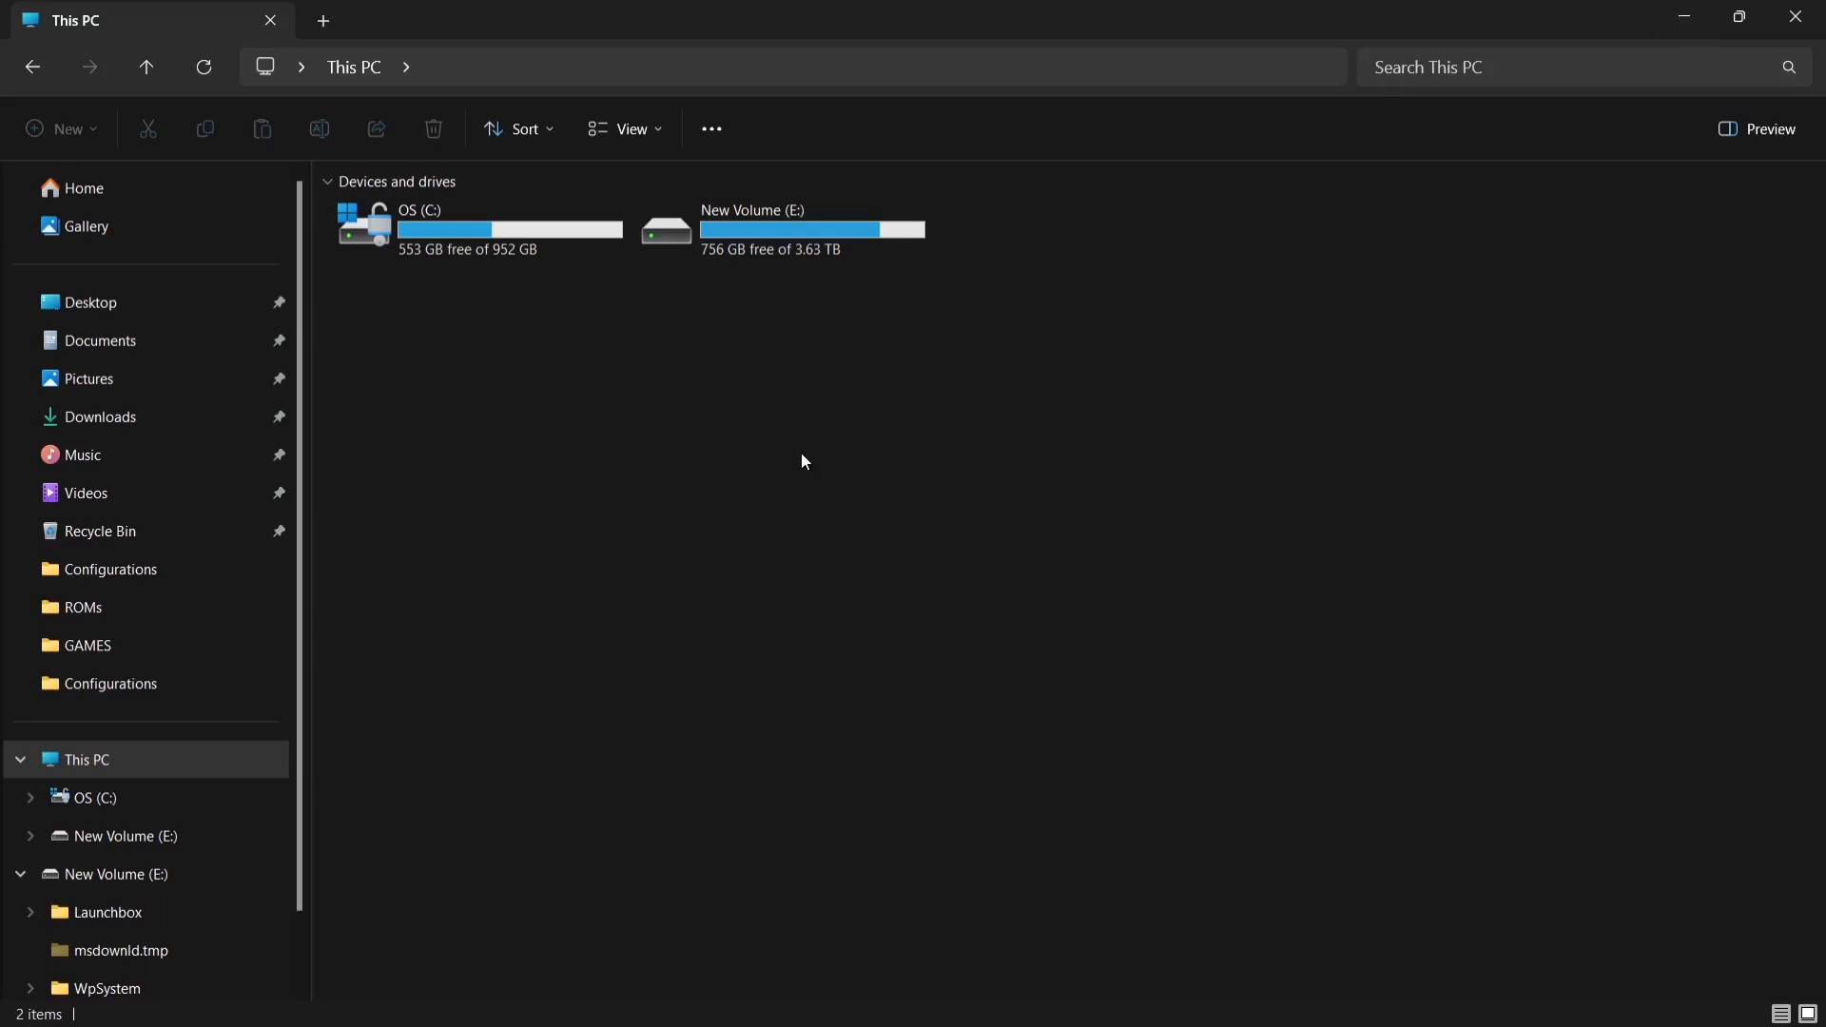
{"action": "double_click", "coordinate": [460, 226]}
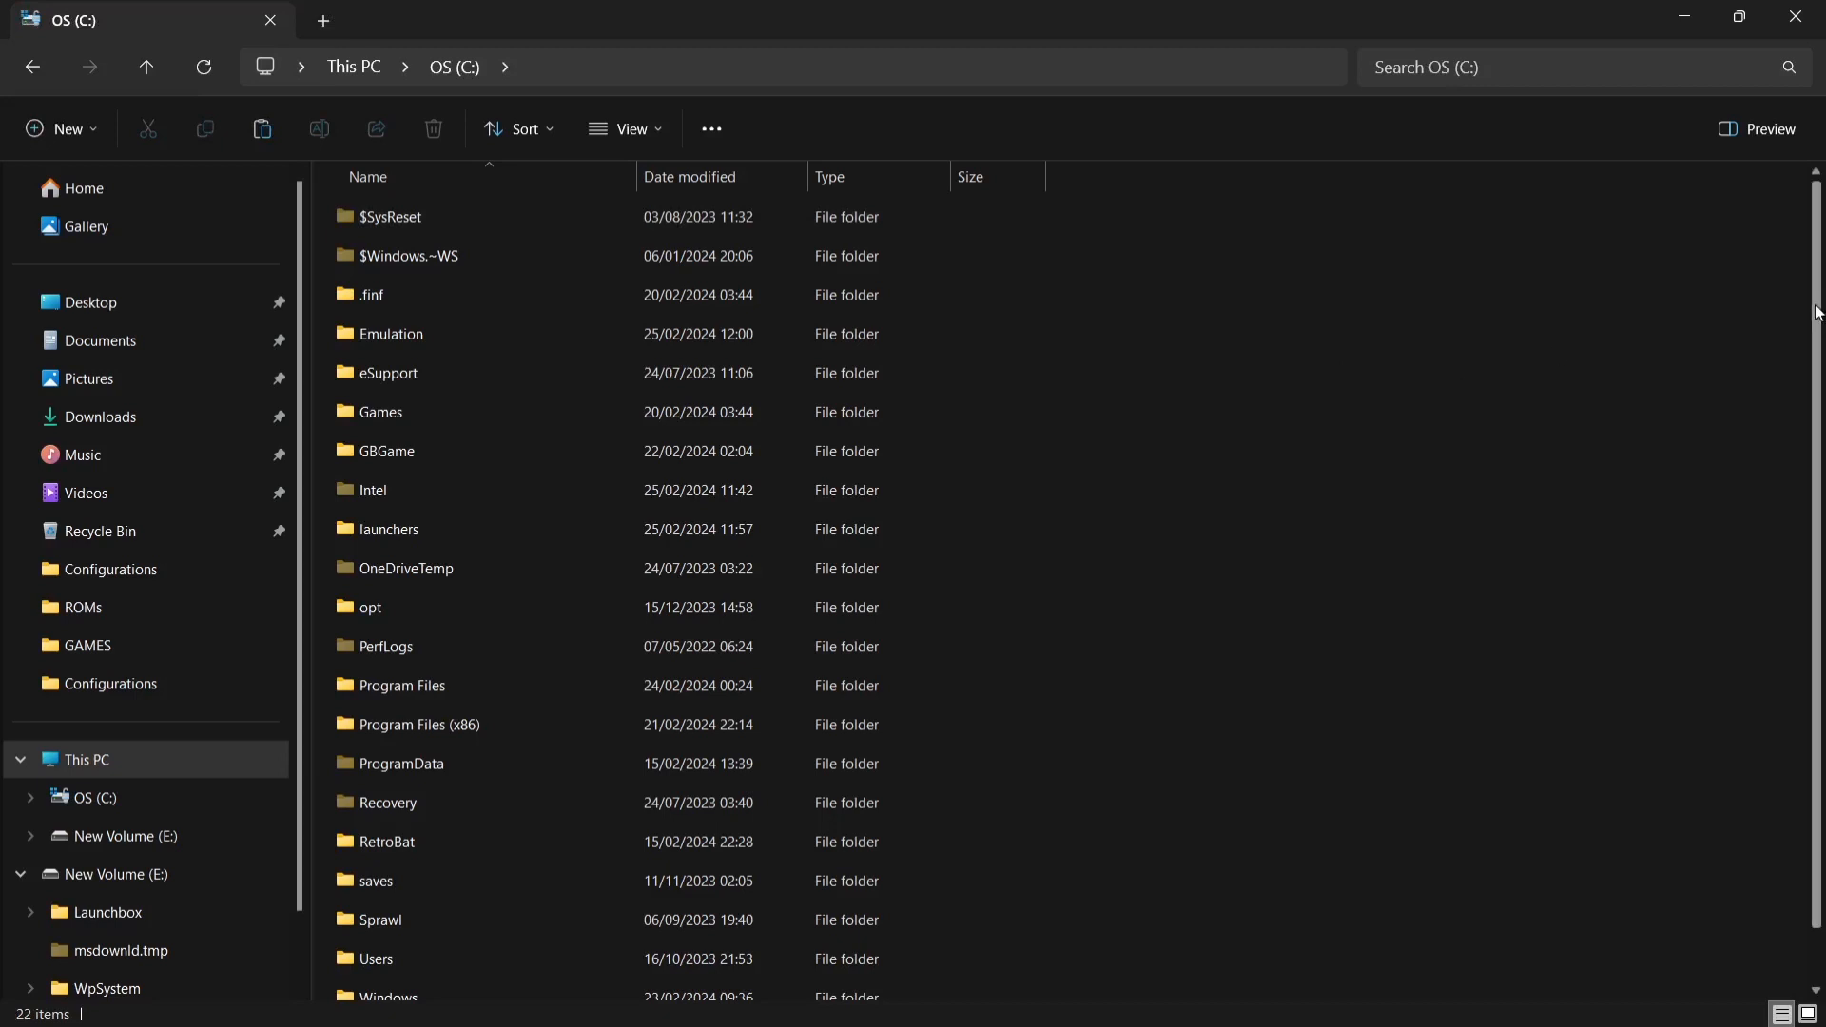
{"action": "scroll", "coordinate": [1816, 311], "scroll_direction": "down", "scroll_amount": 1}
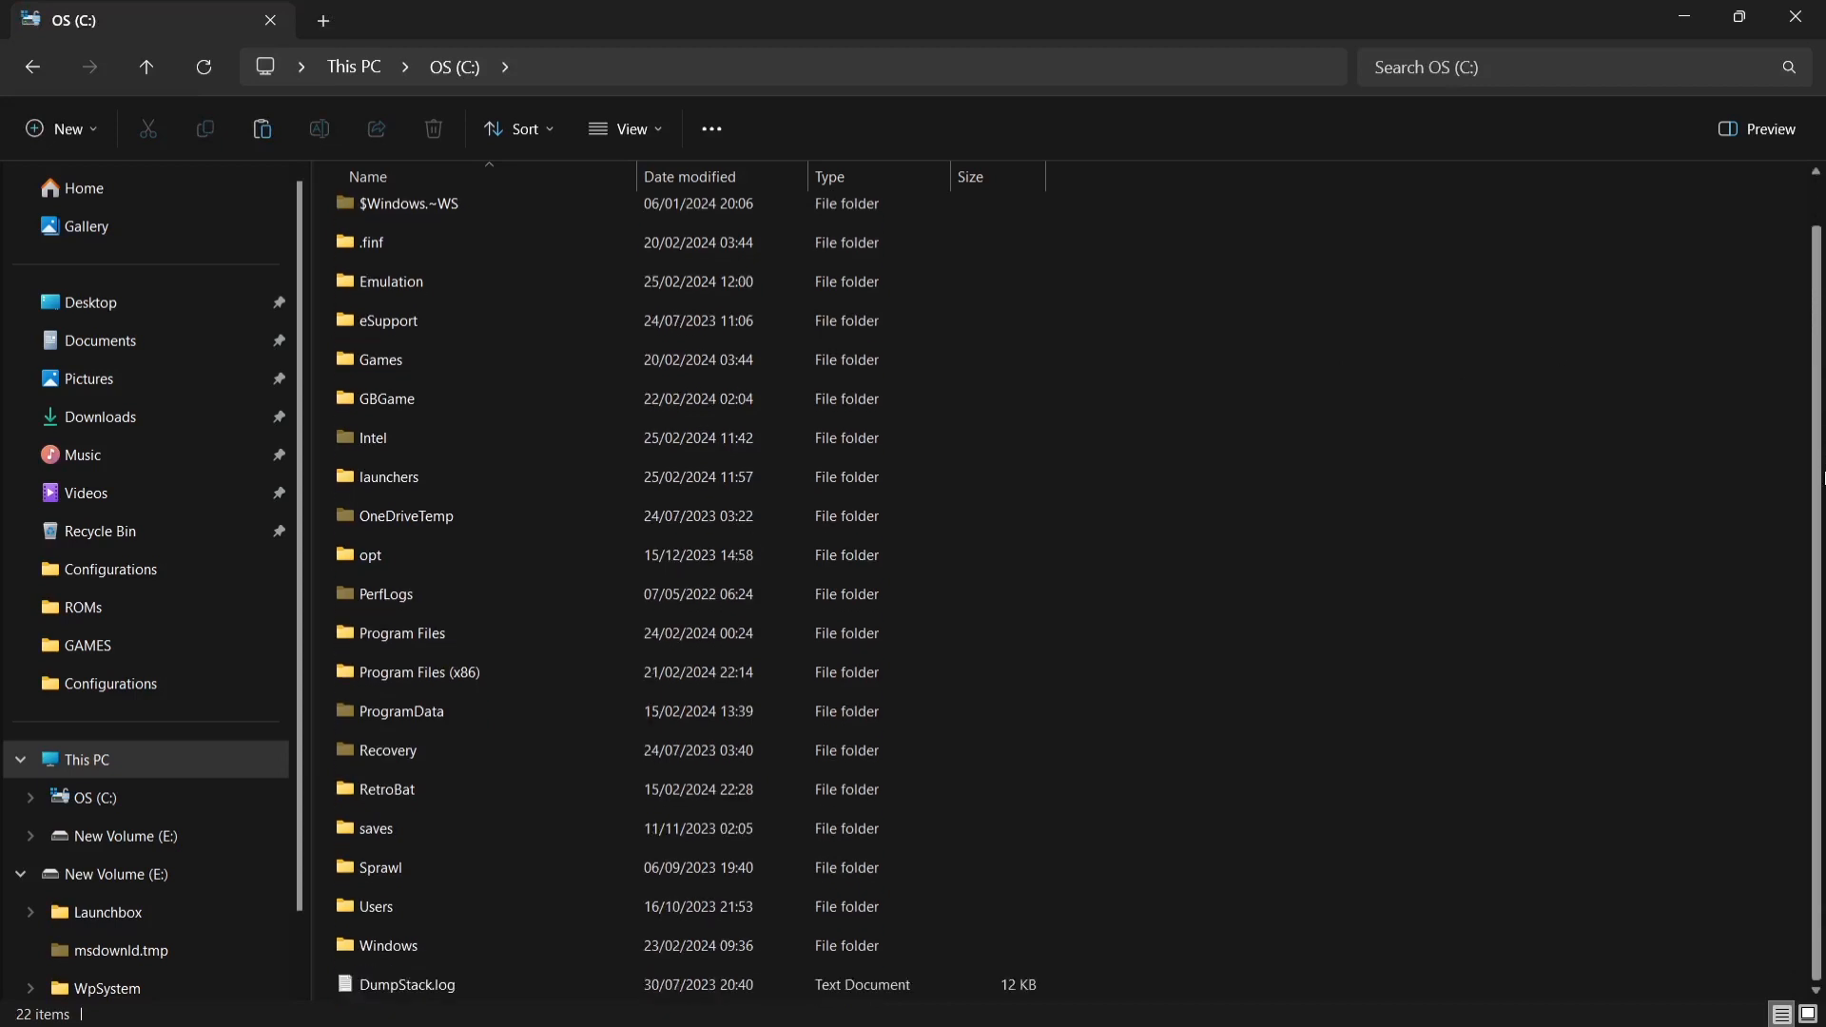
{"action": "double_click", "coordinate": [435, 898]}
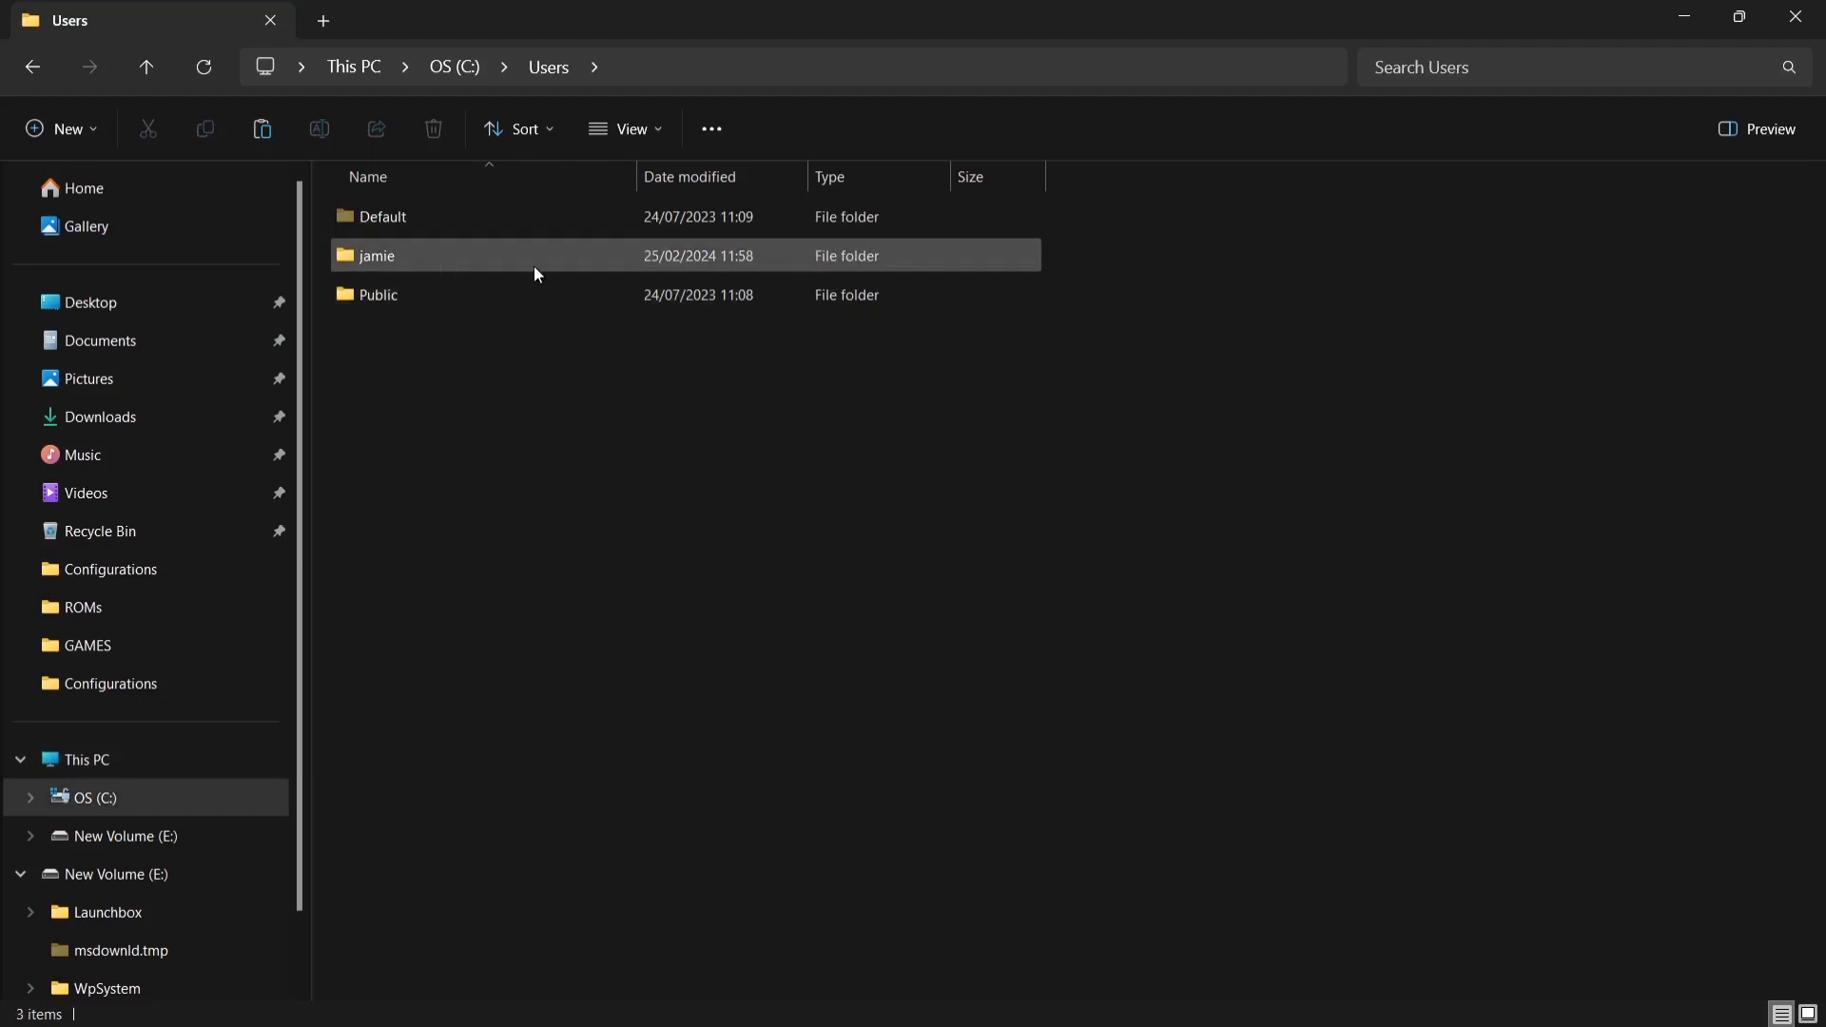
{"action": "double_click", "coordinate": [534, 267]}
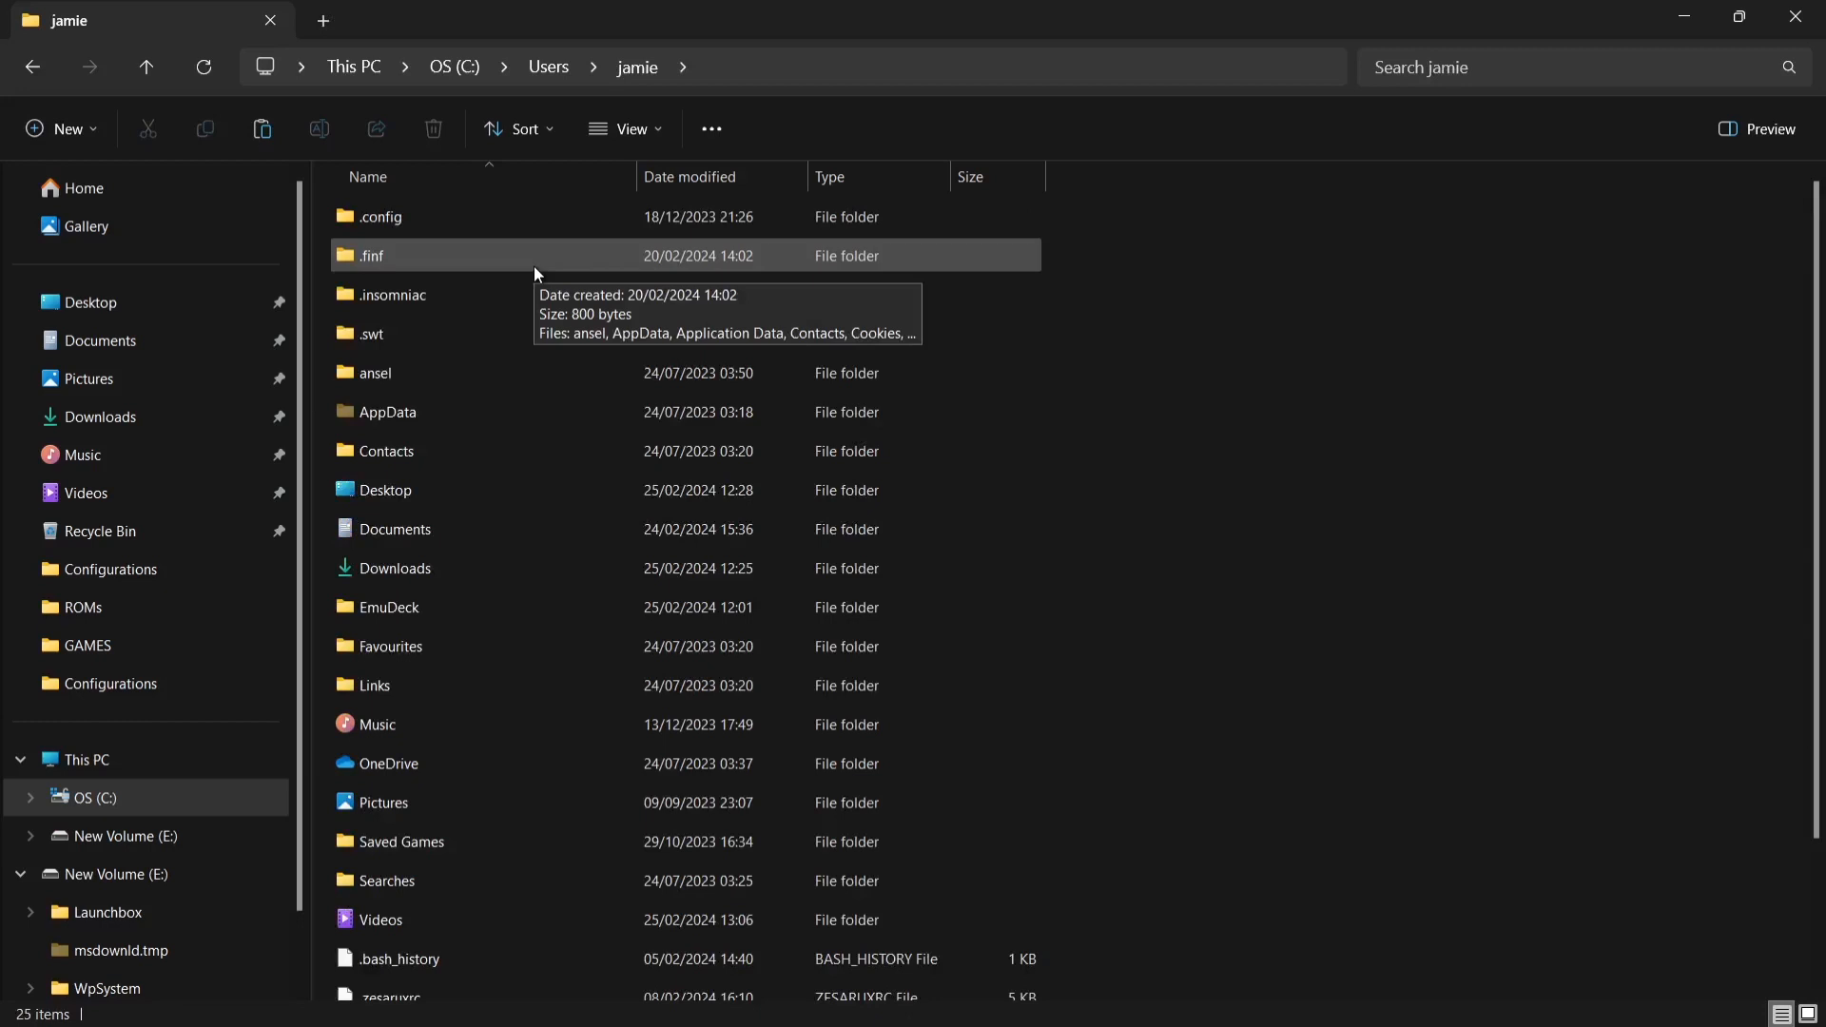
{"action": "left_click", "coordinate": [512, 609]}
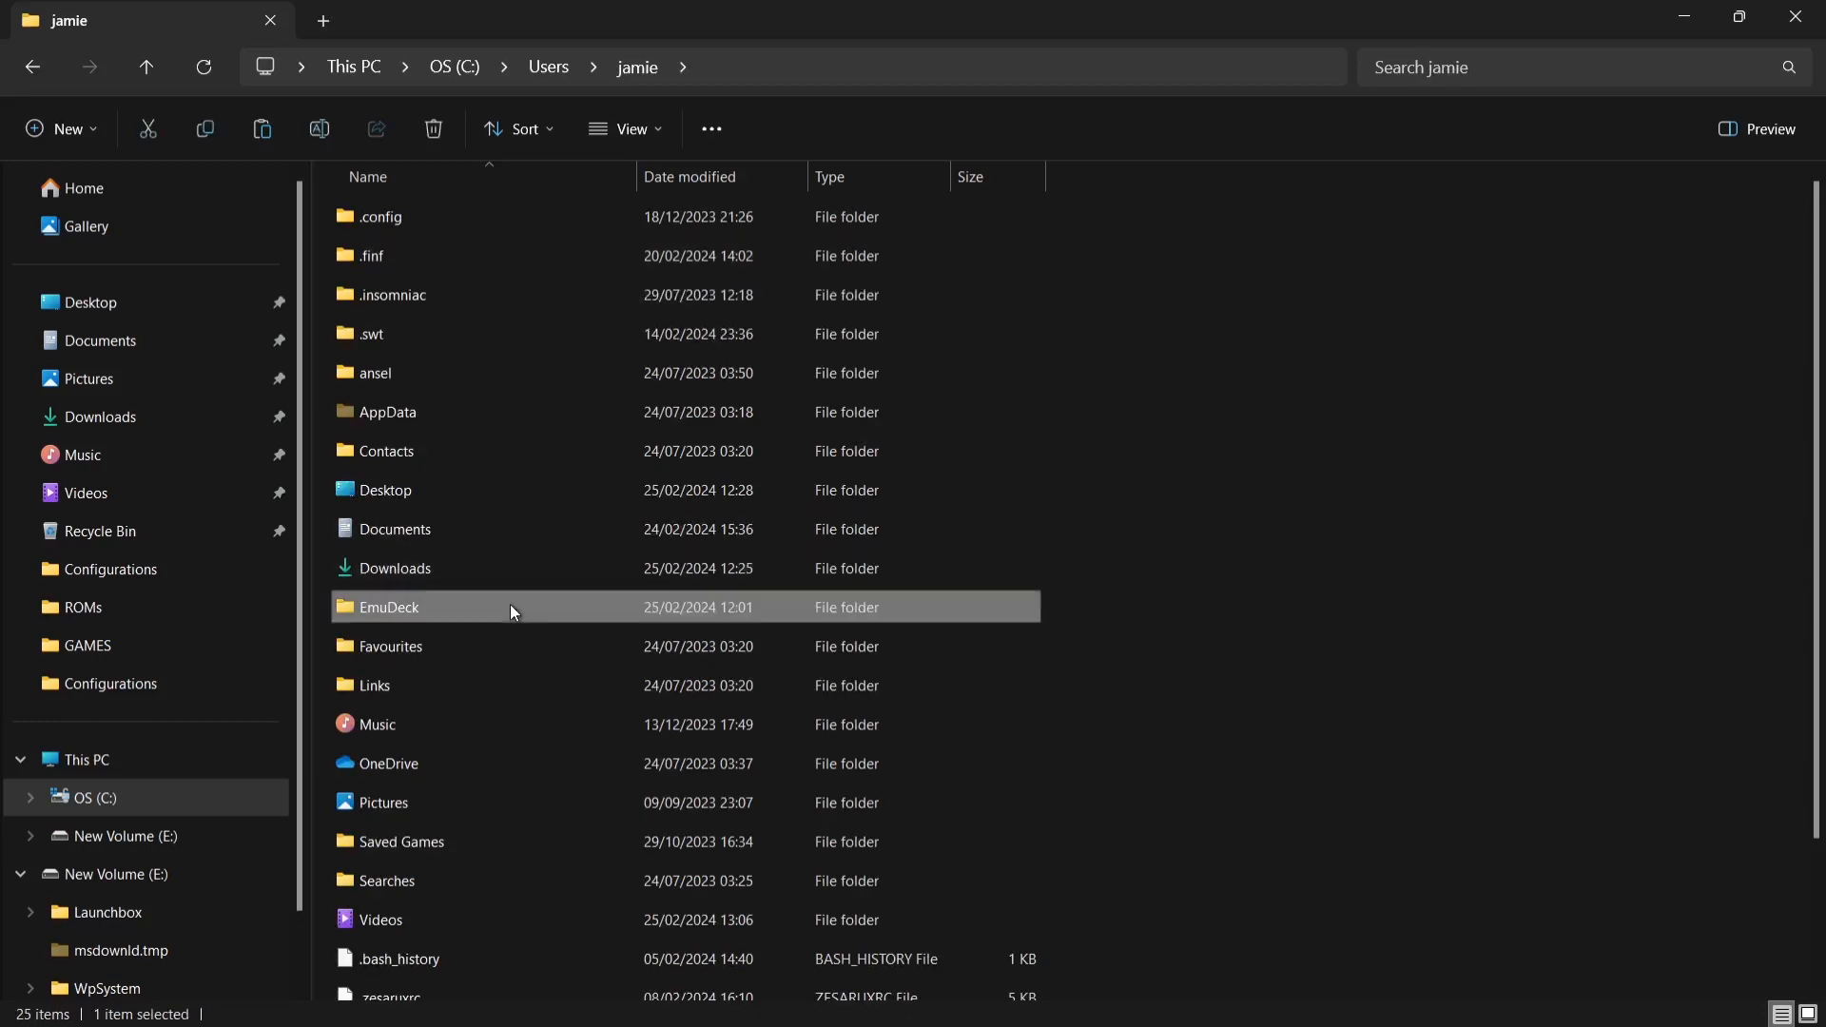
{"action": "double_click", "coordinate": [513, 608]}
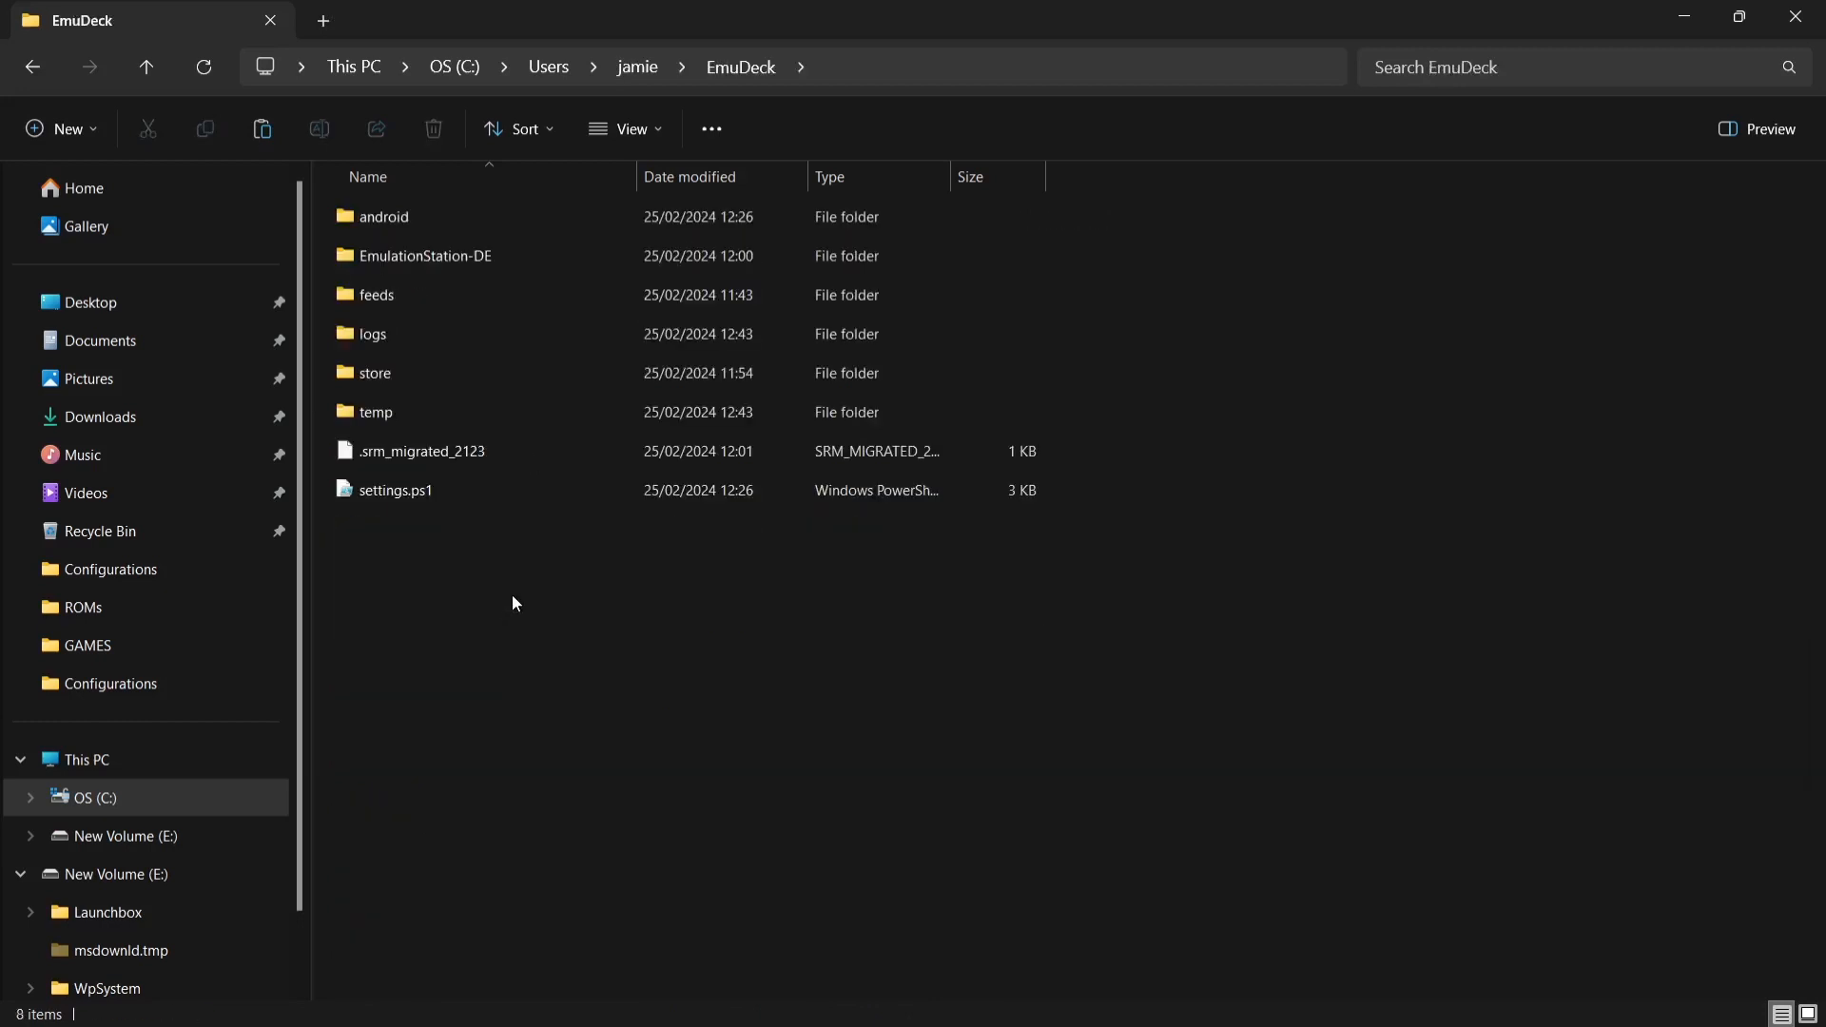
Open the EmulationStation-DE\ROMs_ALL\ps2 folder that holds the PlayStation 2 game ISOs.
{"action": "double_click", "coordinate": [502, 266]}
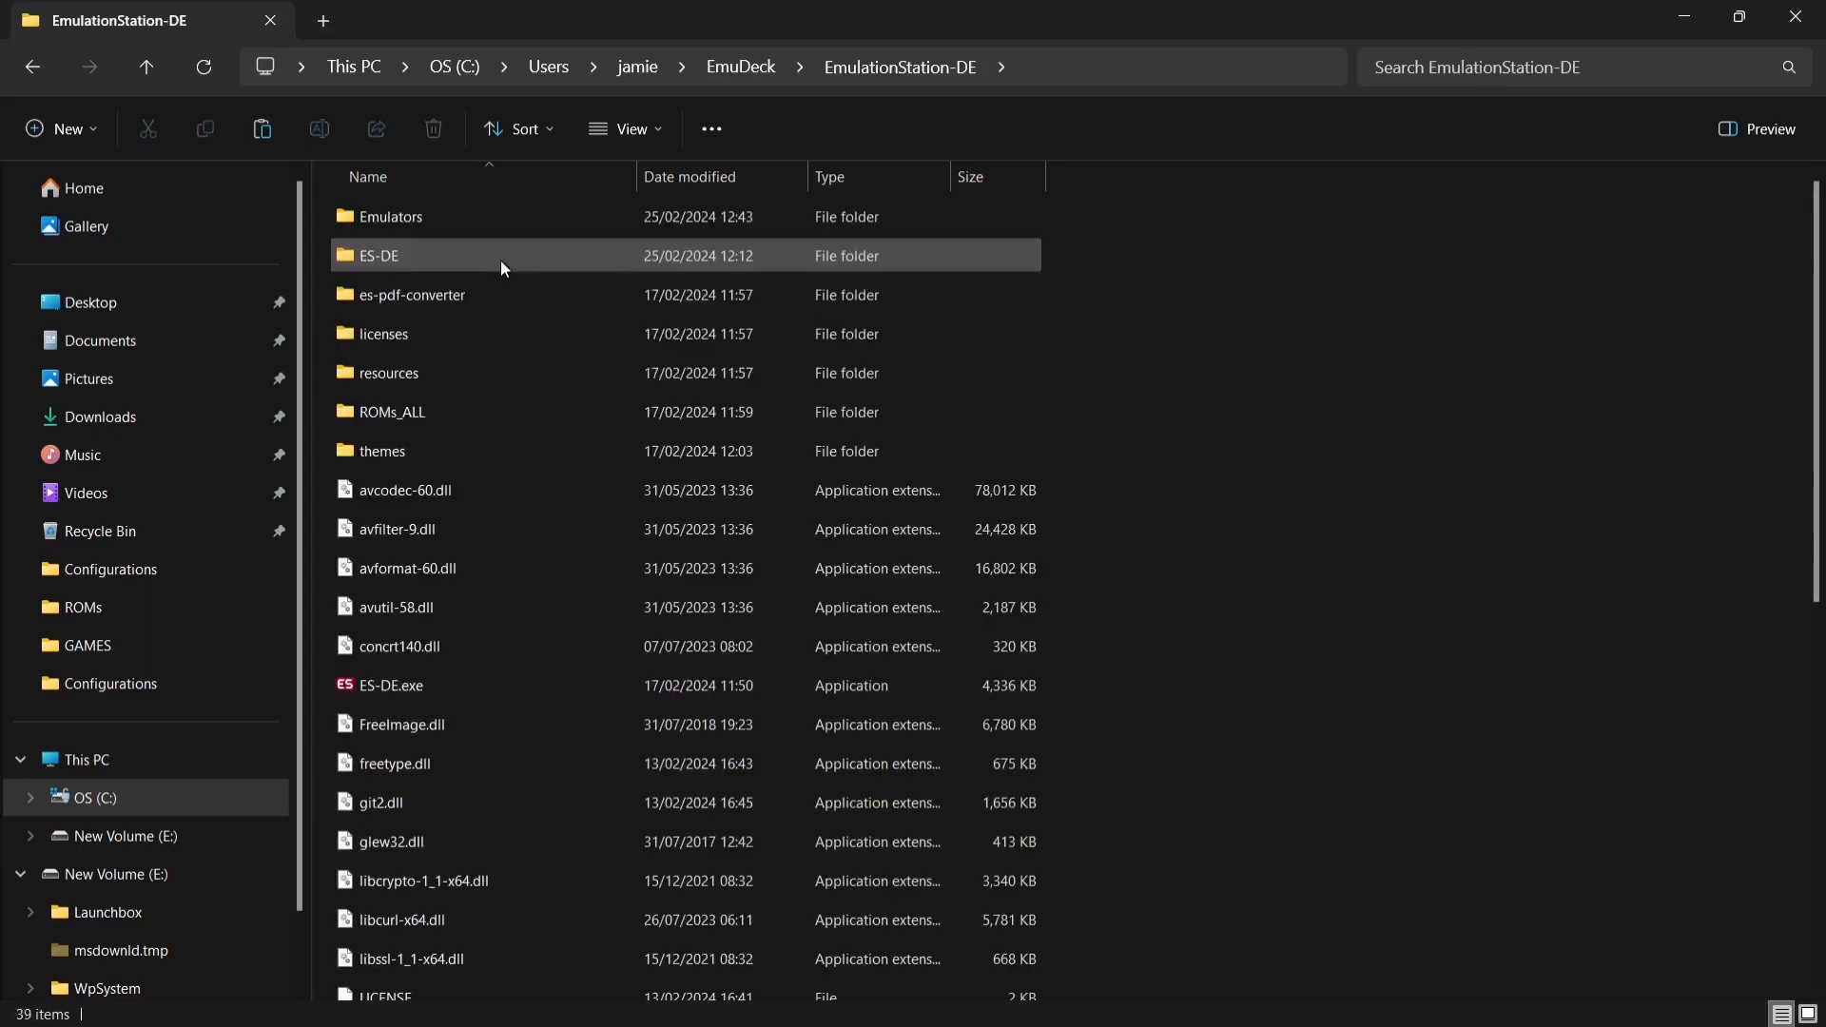
{"action": "double_click", "coordinate": [443, 411]}
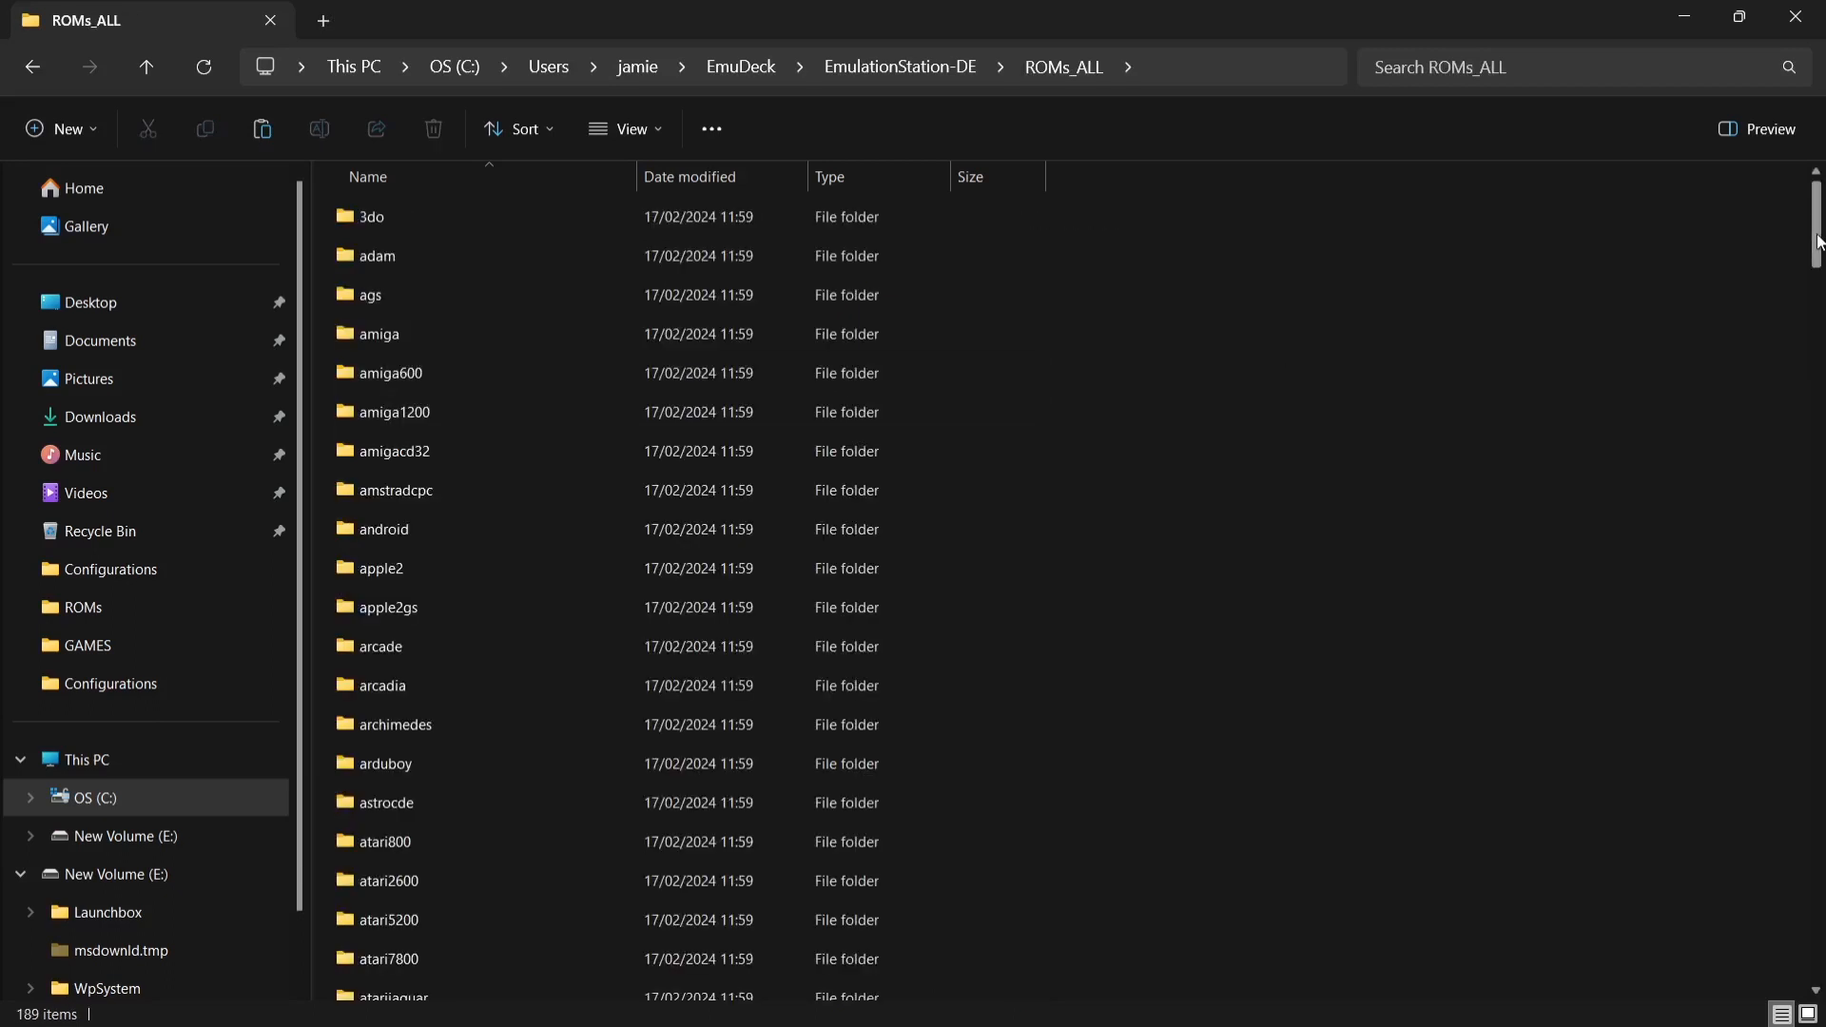
{"action": "left_click_drag", "start_coordinate": [1819, 242], "coordinate": [1799, 709]}
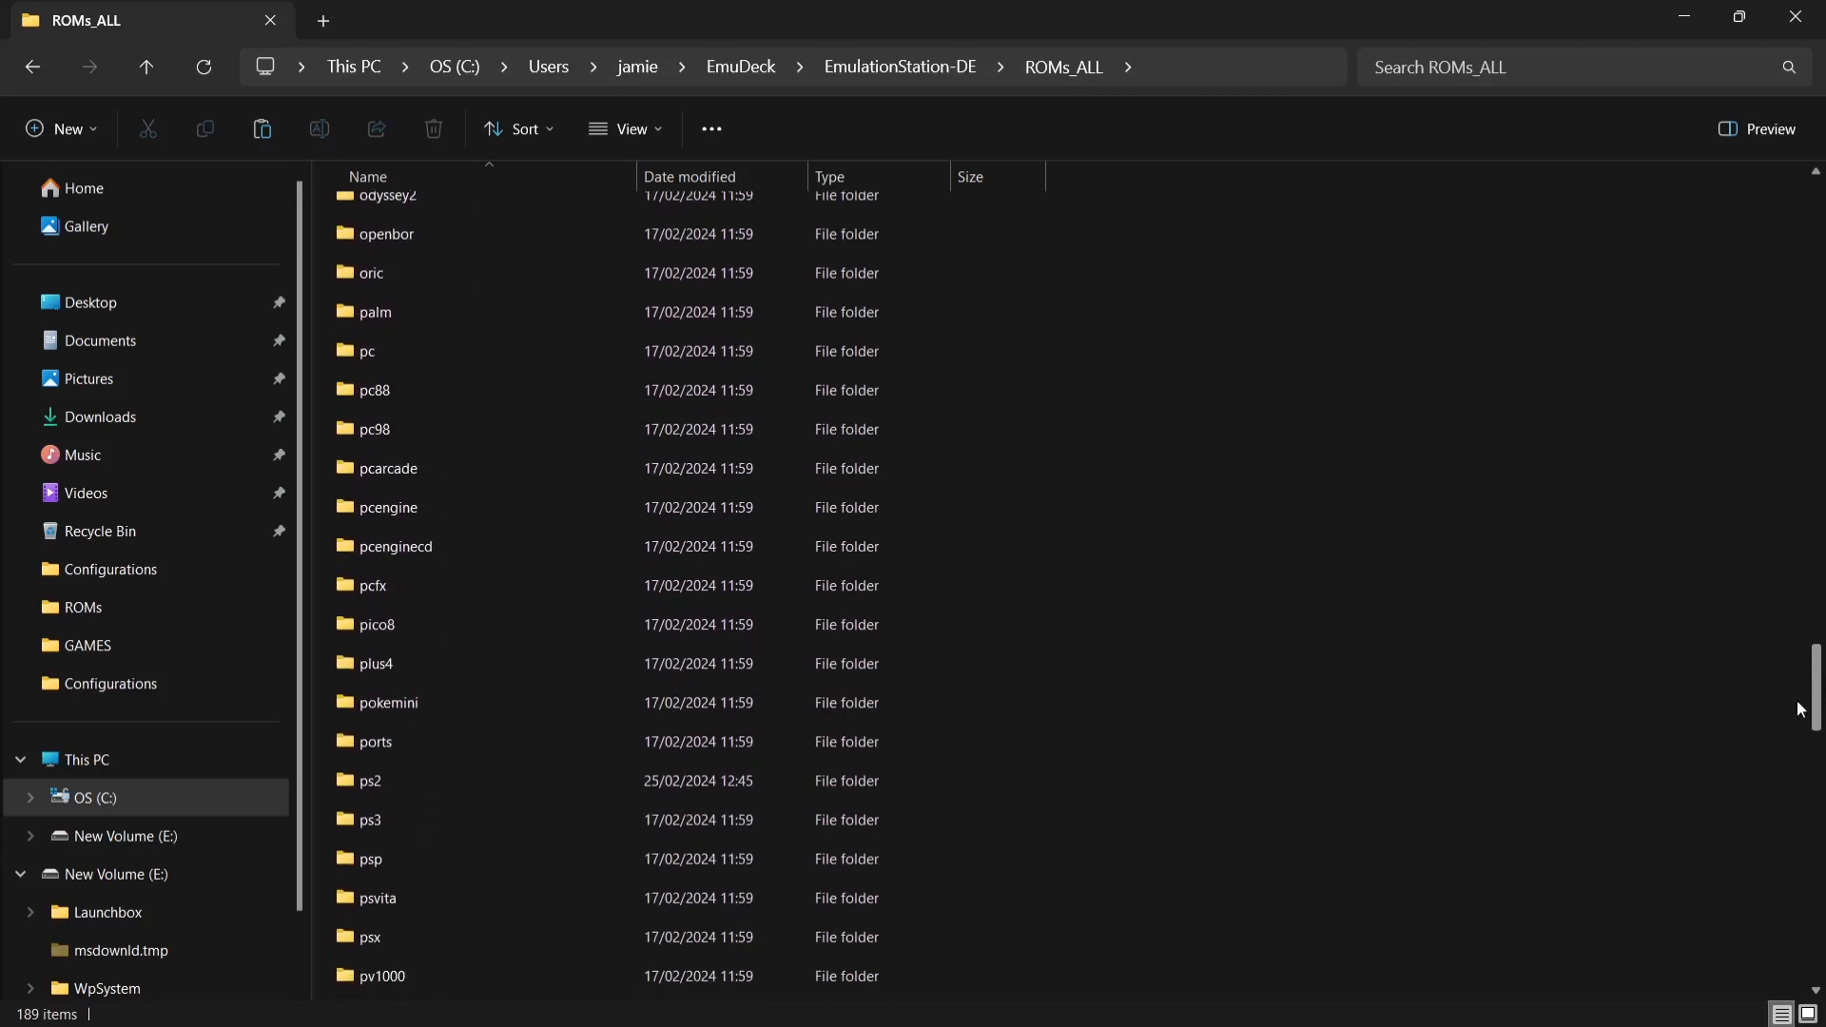
{"action": "double_click", "coordinate": [689, 790]}
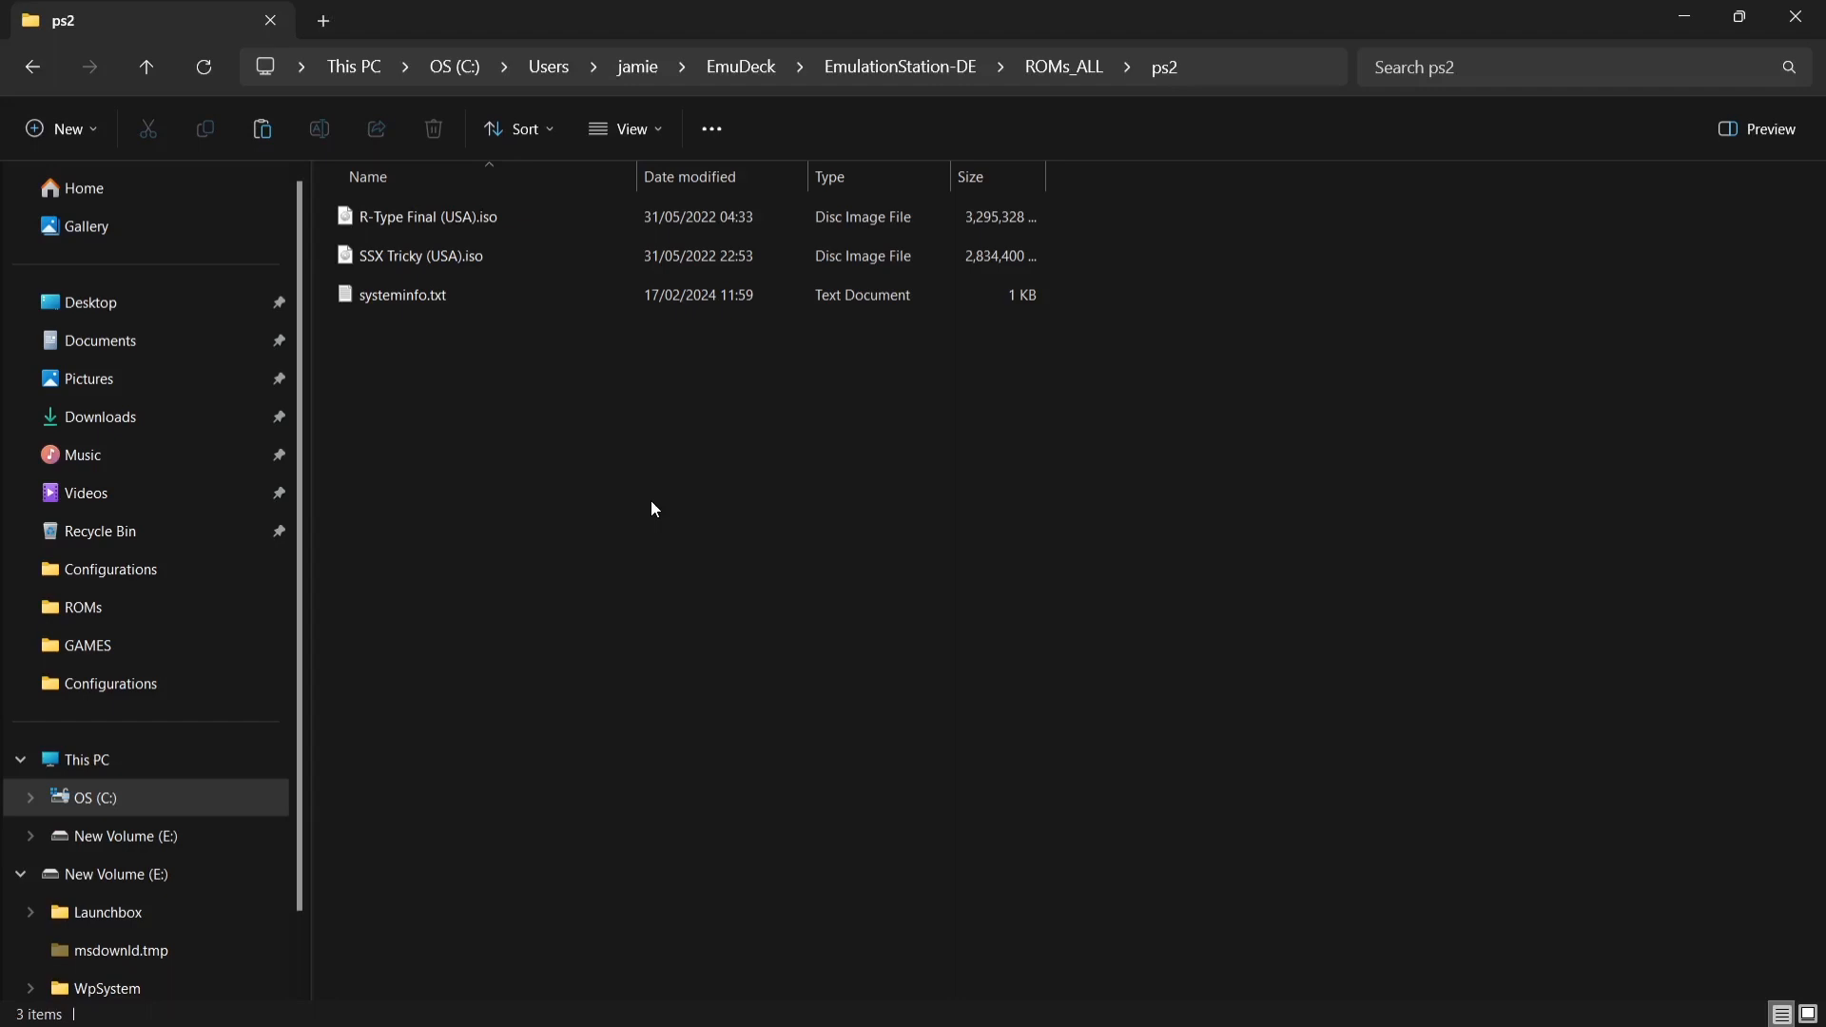
Go back to EmulationStation-DE and launch pcsx2-qtx64.exe from its Emulators\PCSX2-Qt folder.
{"action": "key", "text": "alt+Left"}
{"action": "key", "text": "alt+Left"}
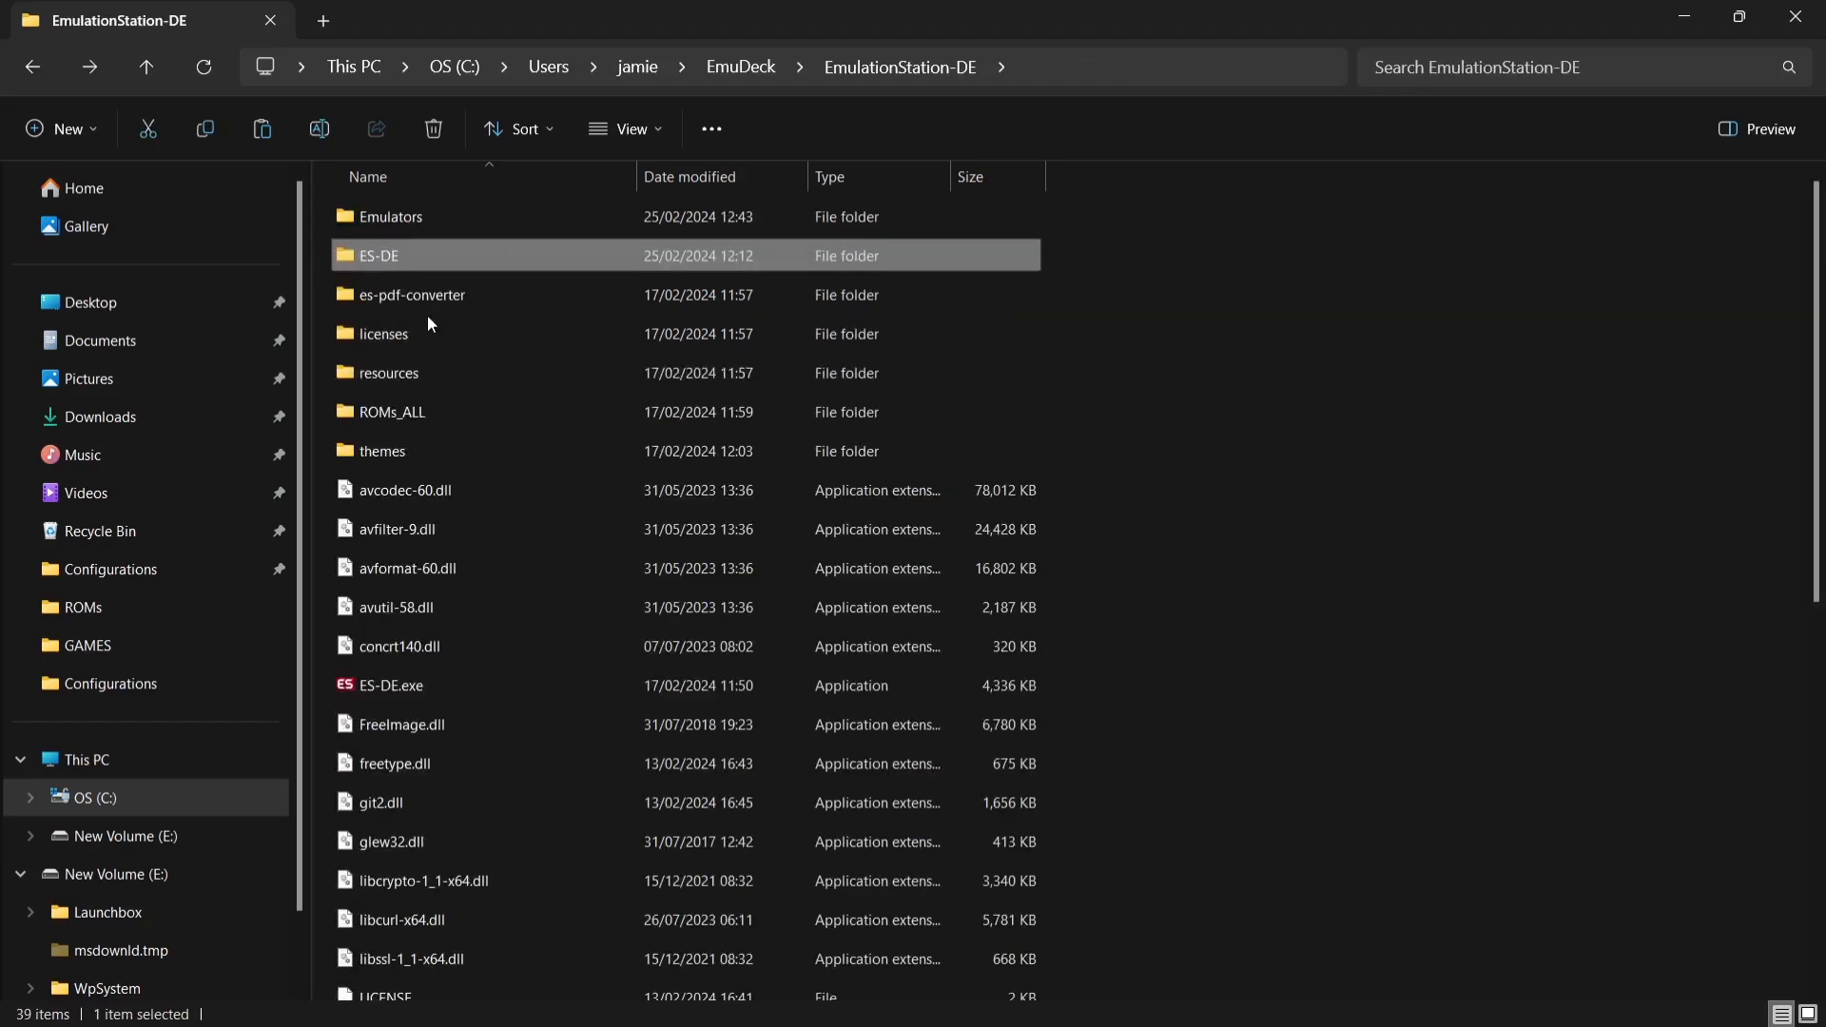
{"action": "double_click", "coordinate": [405, 214]}
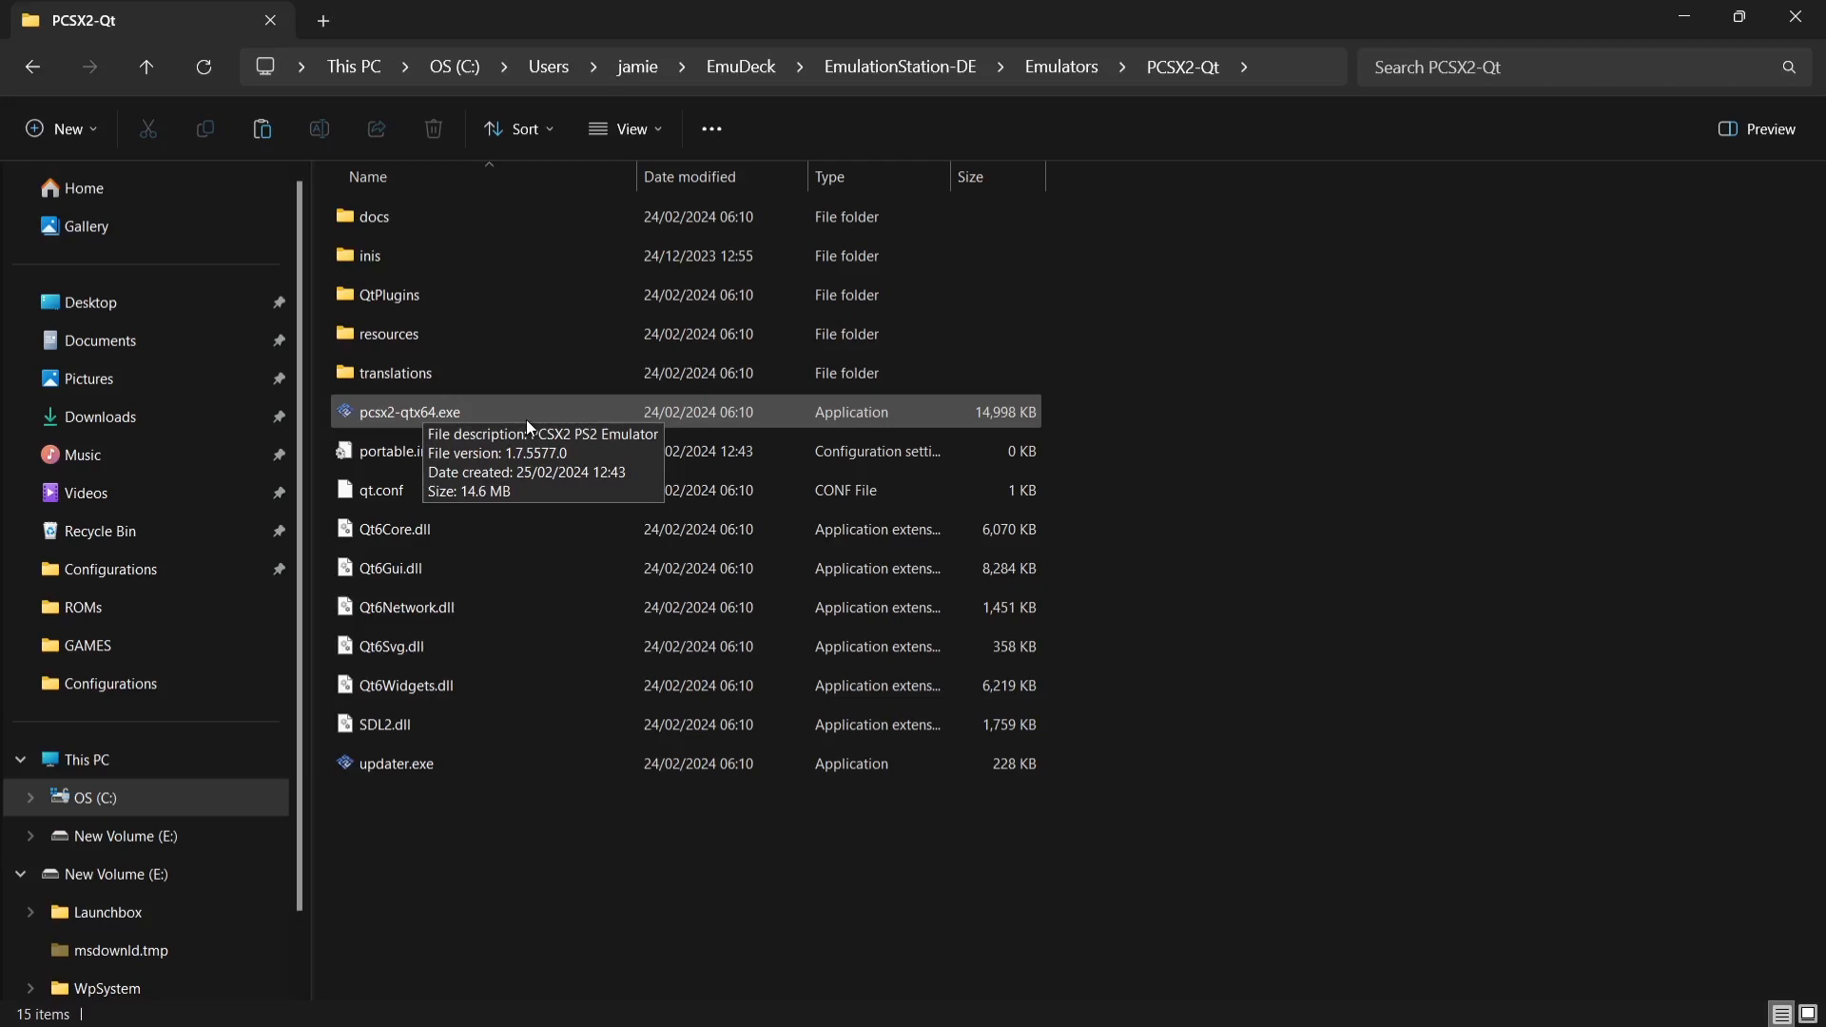
{"action": "left_click", "coordinate": [451, 419]}
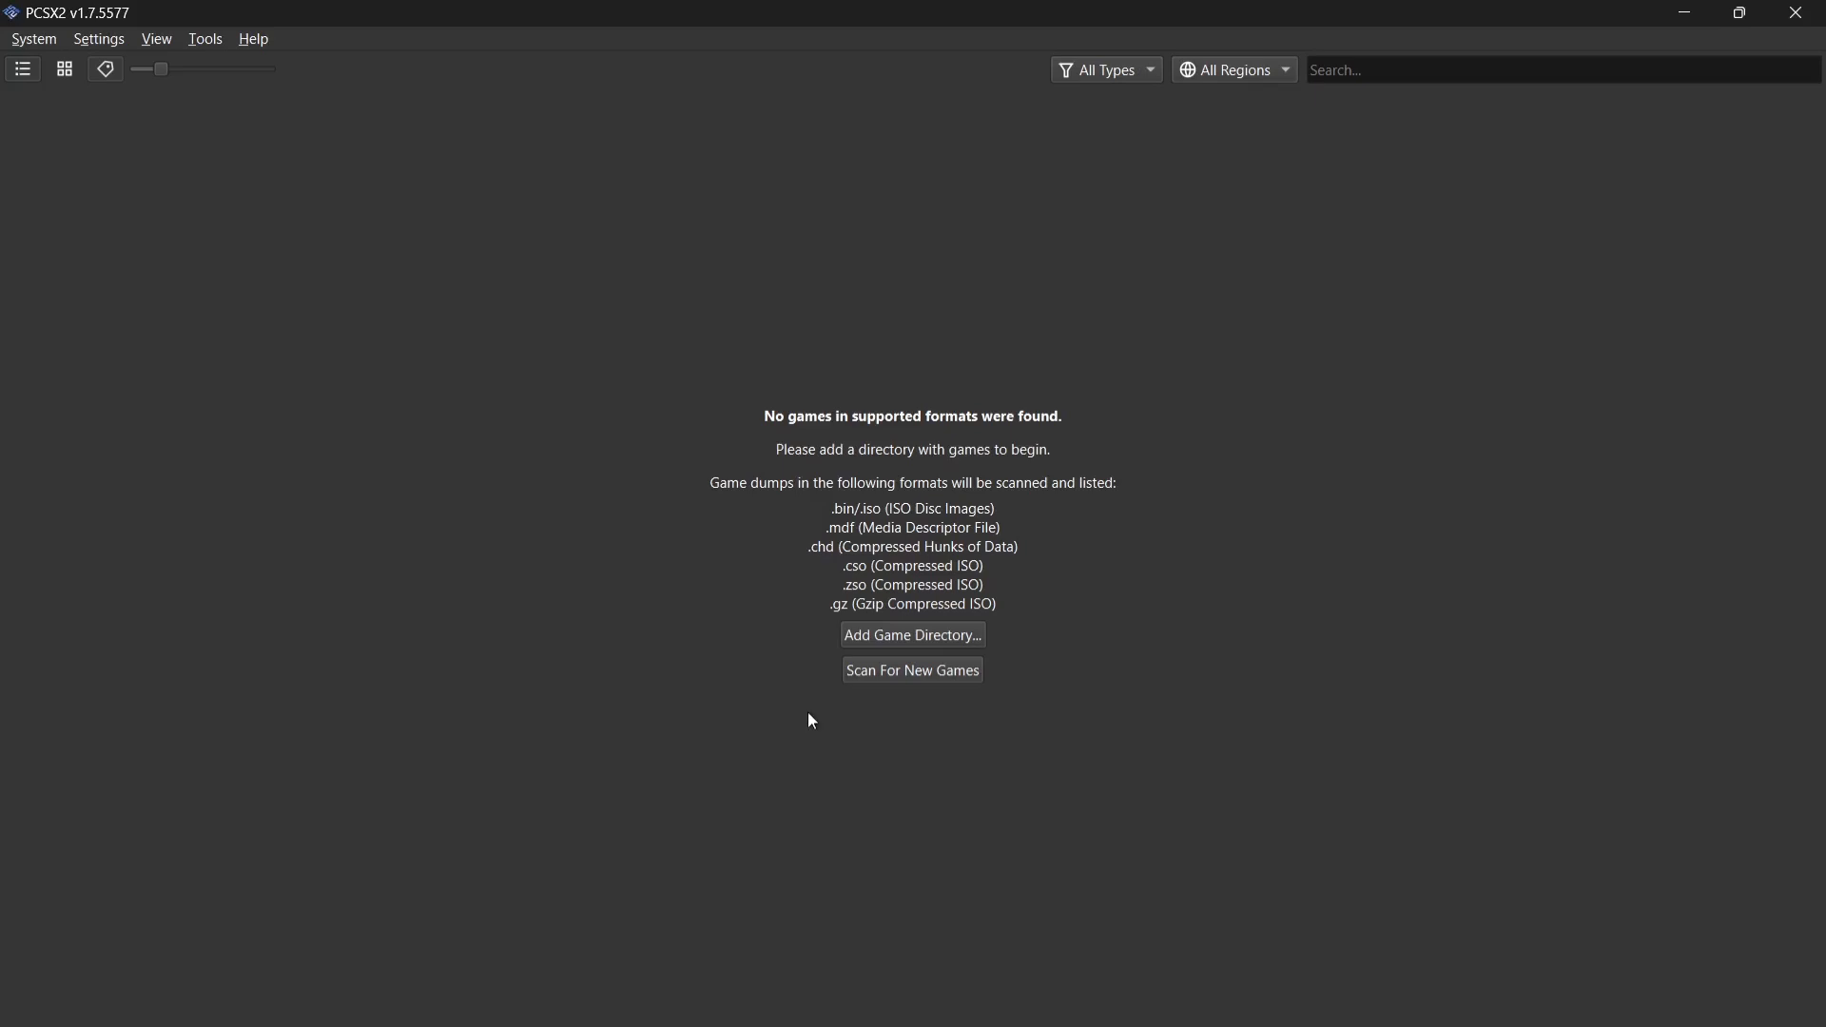
Start adding a game directory and browse to the EmuDeck folder in the user's profile on drive C.
{"action": "left_click", "coordinate": [918, 638]}
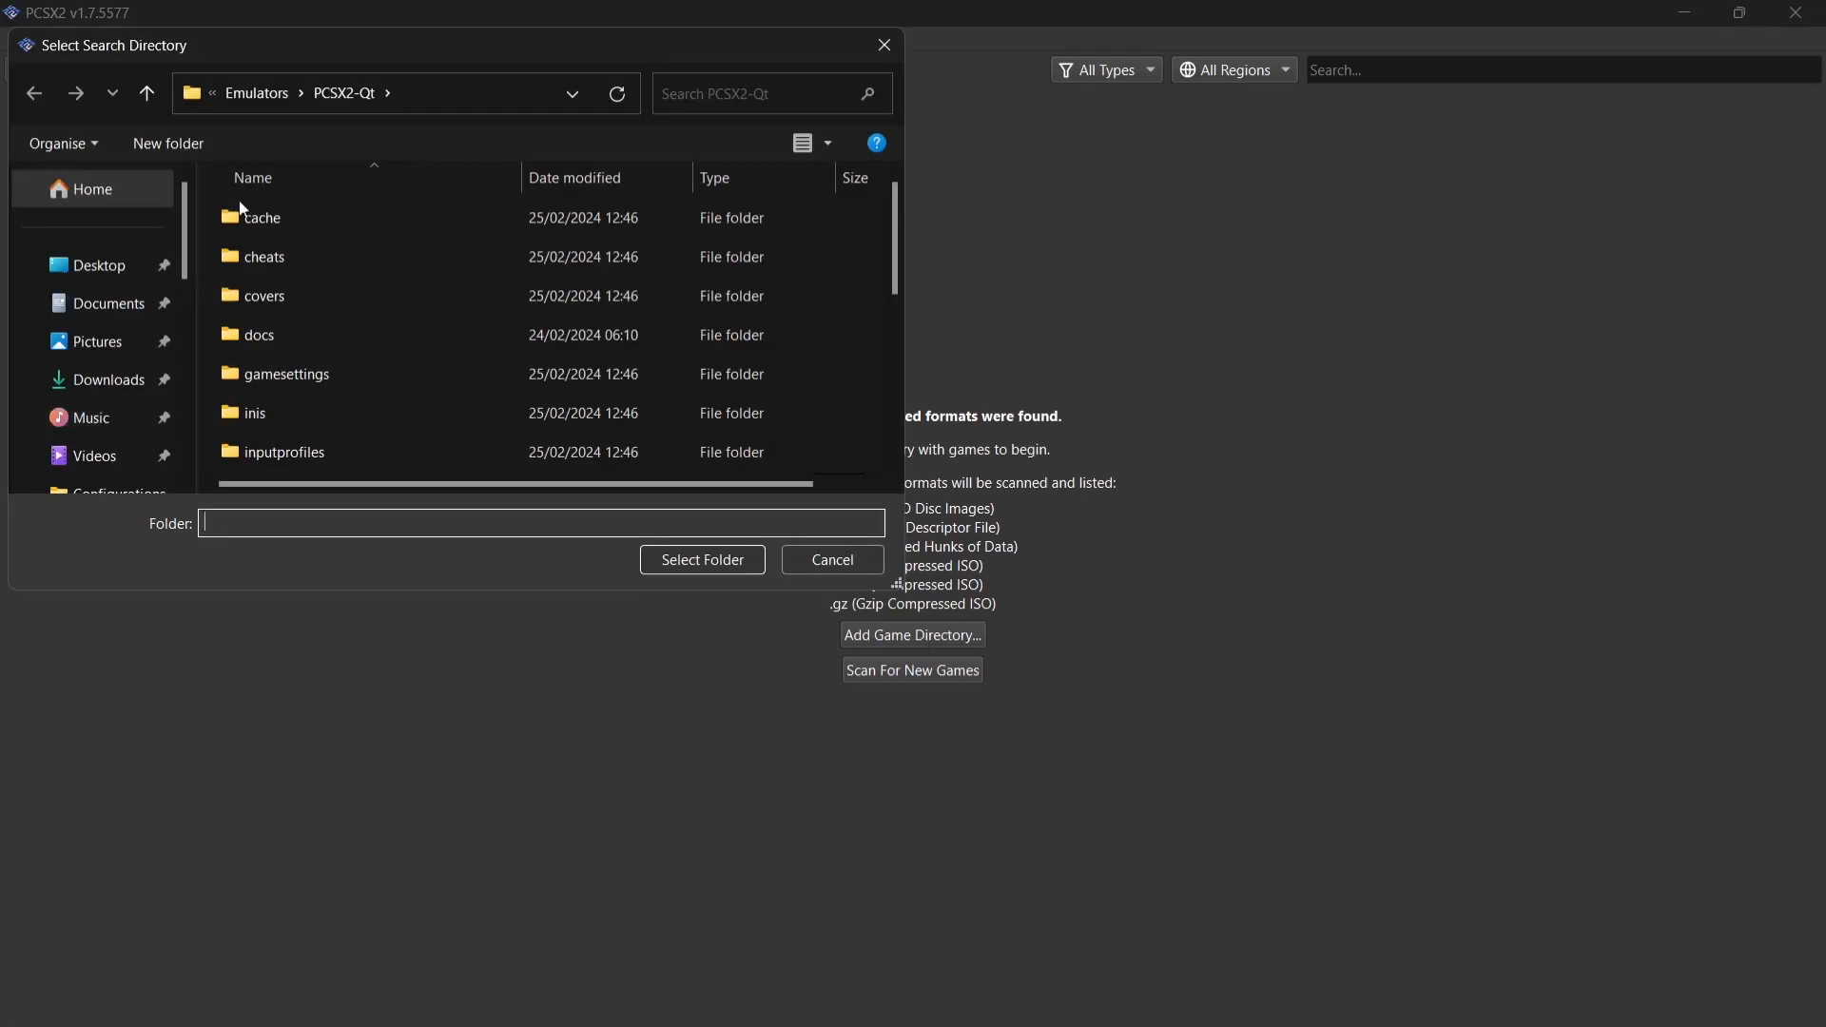
{"action": "left_click_drag", "start_coordinate": [188, 217], "coordinate": [202, 319]}
{"action": "left_click", "coordinate": [128, 367]}
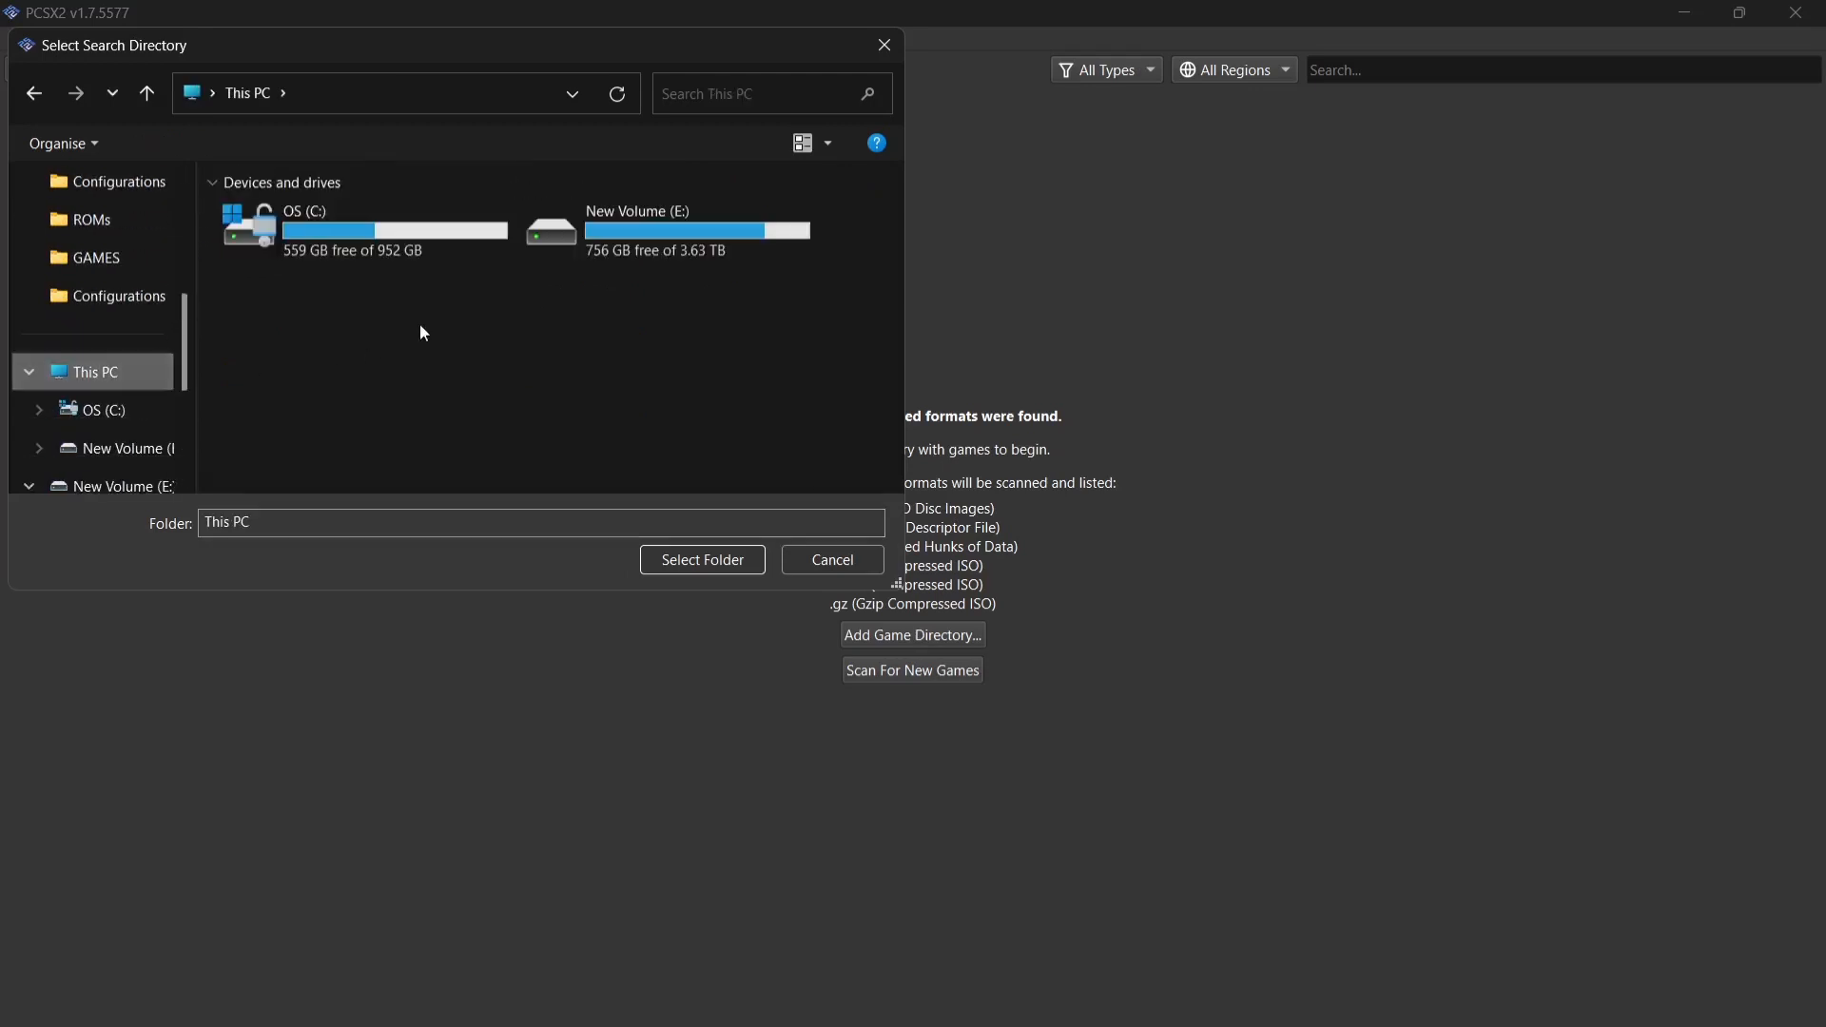
{"action": "double_click", "coordinate": [382, 230]}
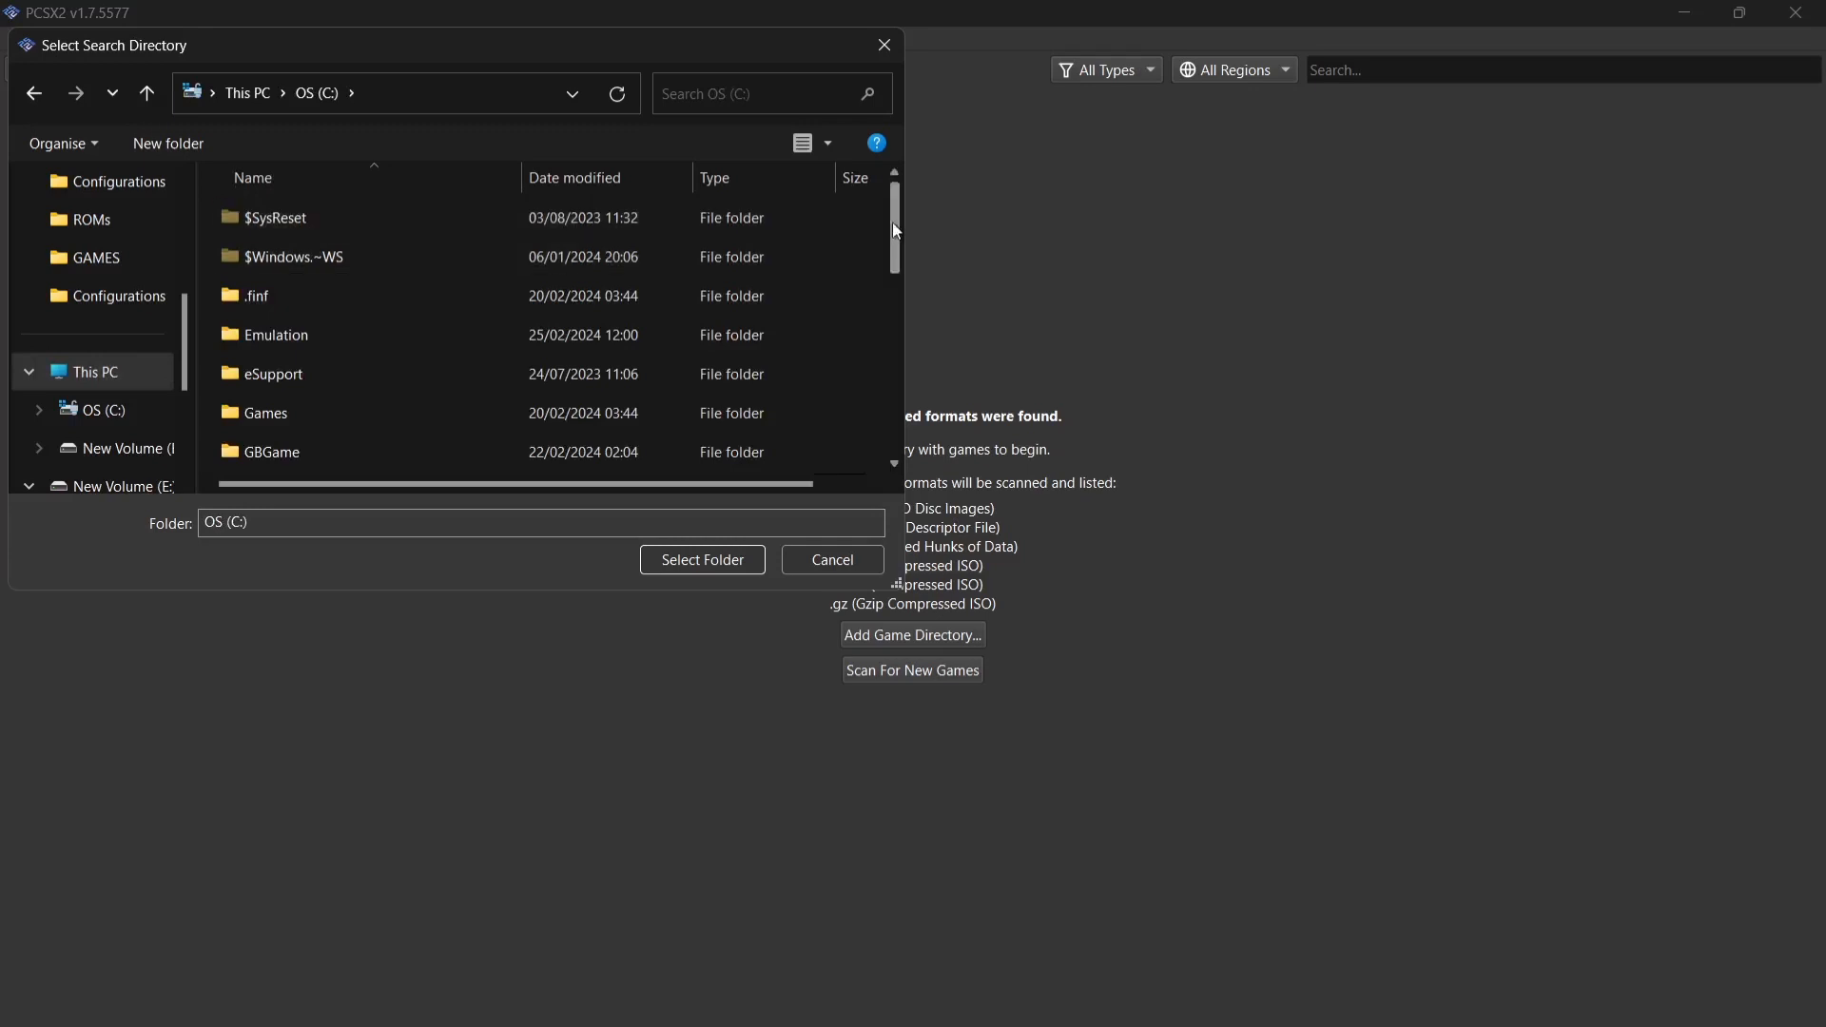
{"action": "left_click_drag", "start_coordinate": [898, 221], "coordinate": [898, 409]}
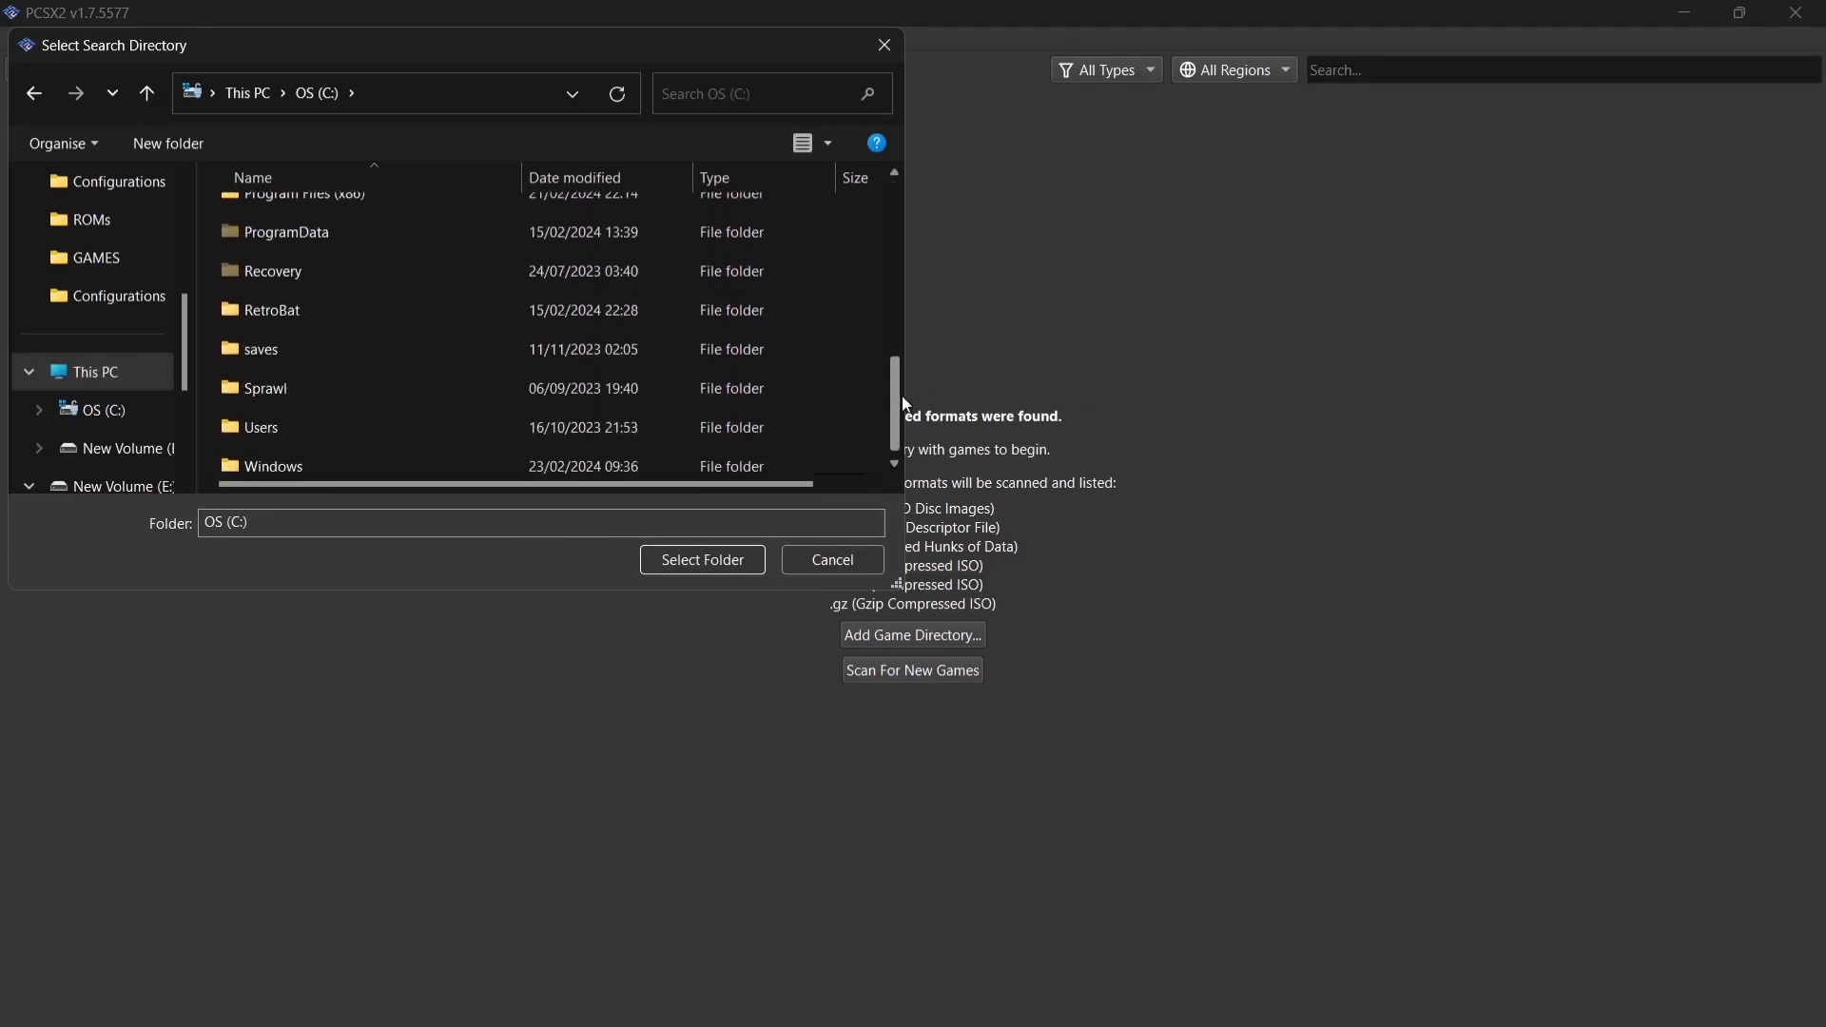
{"action": "double_click", "coordinate": [481, 413]}
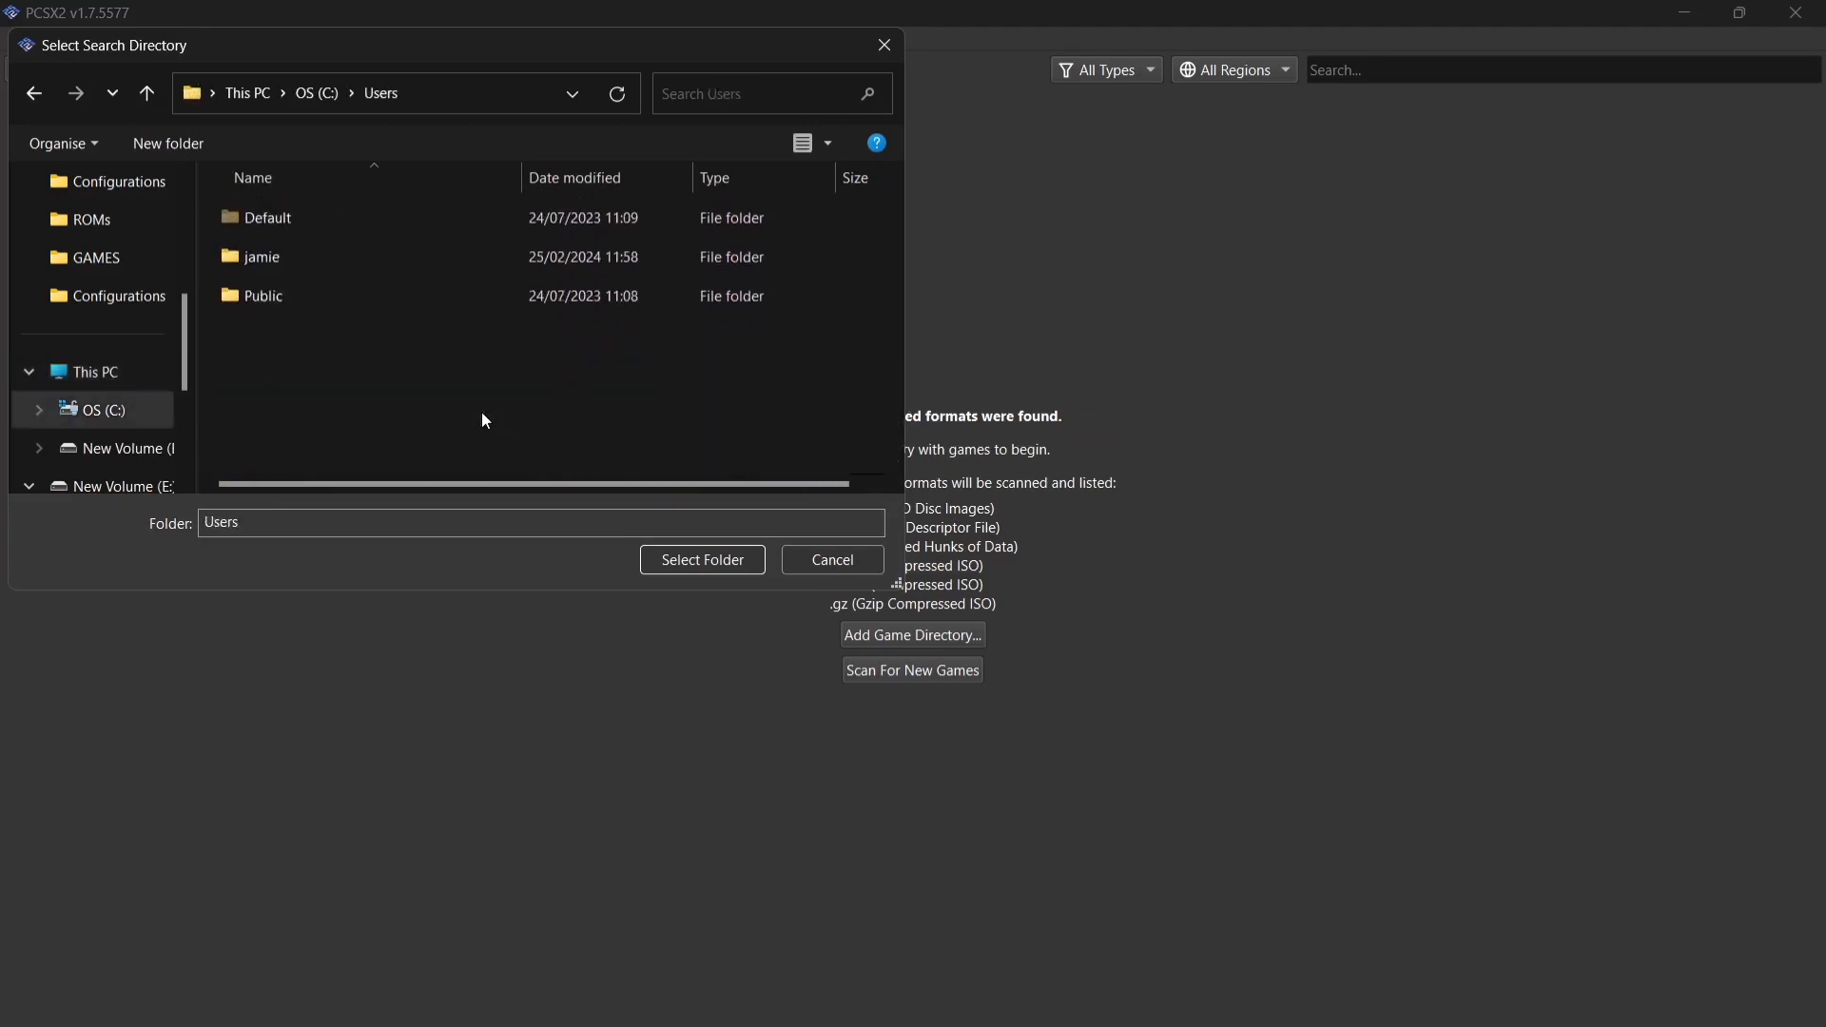
{"action": "double_click", "coordinate": [305, 261]}
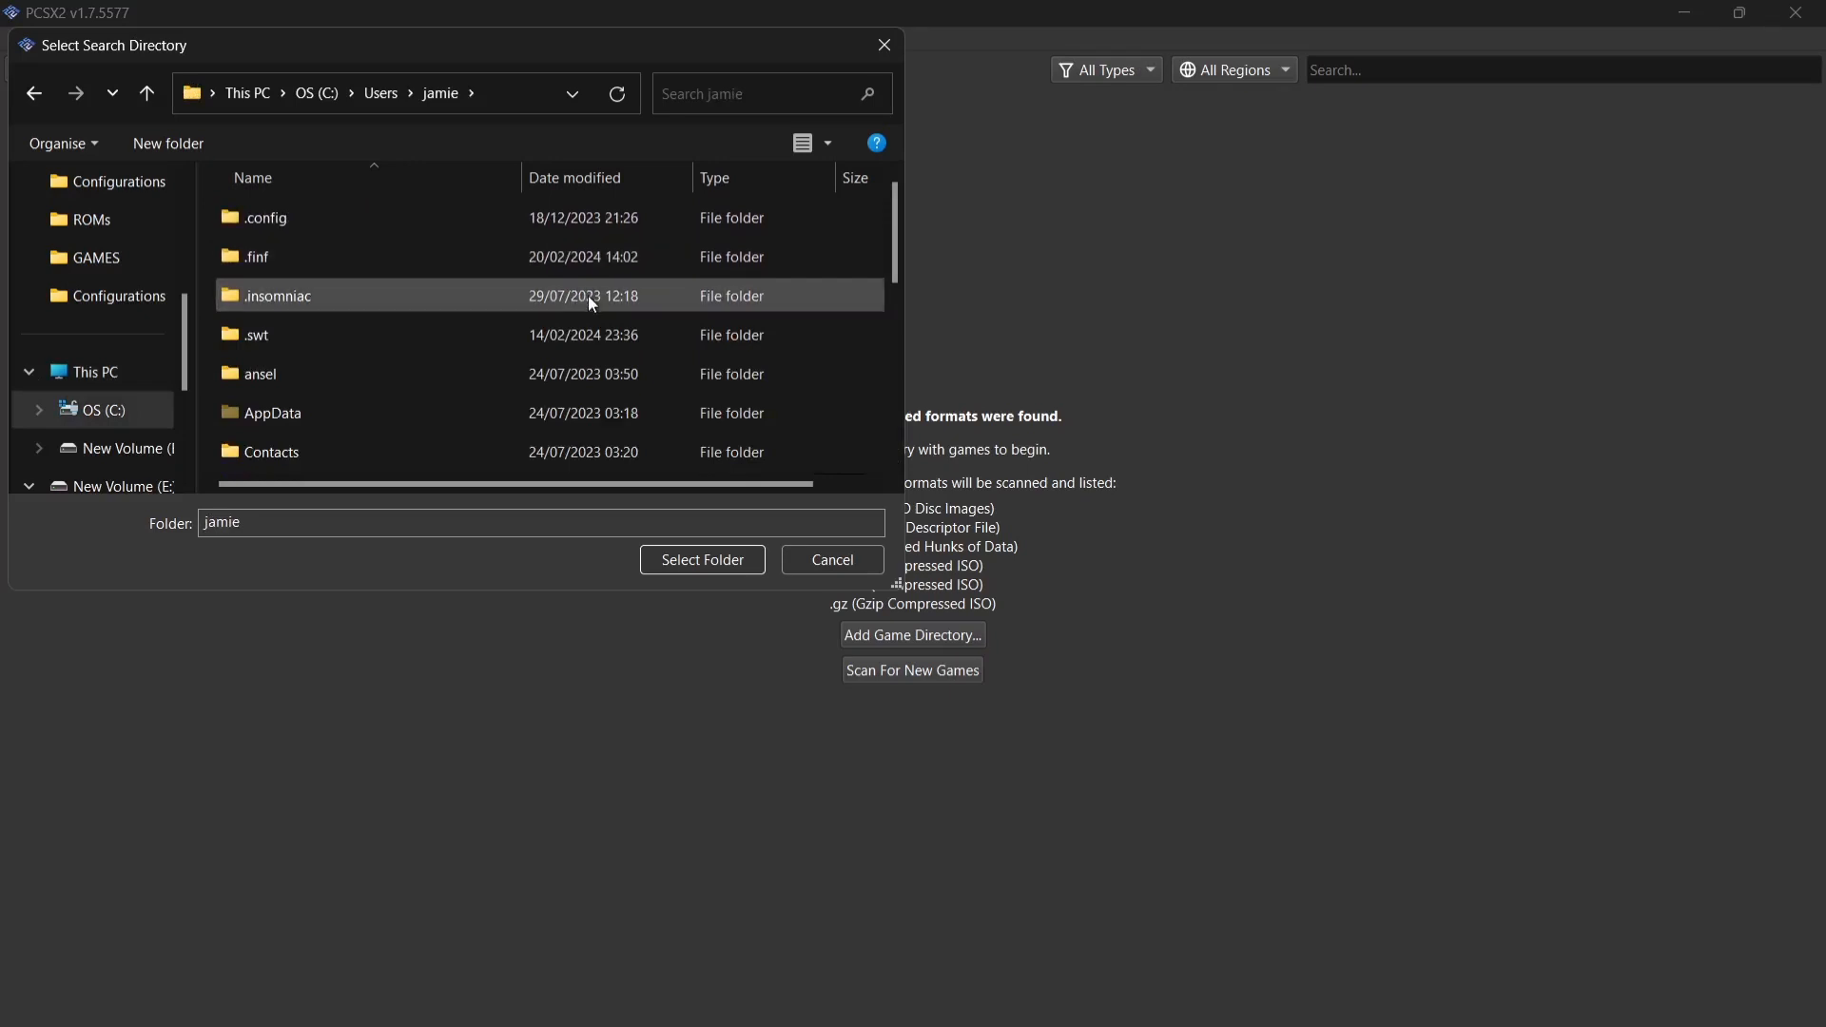
{"action": "left_click_drag", "start_coordinate": [894, 211], "coordinate": [898, 297]}
{"action": "double_click", "coordinate": [591, 366]}
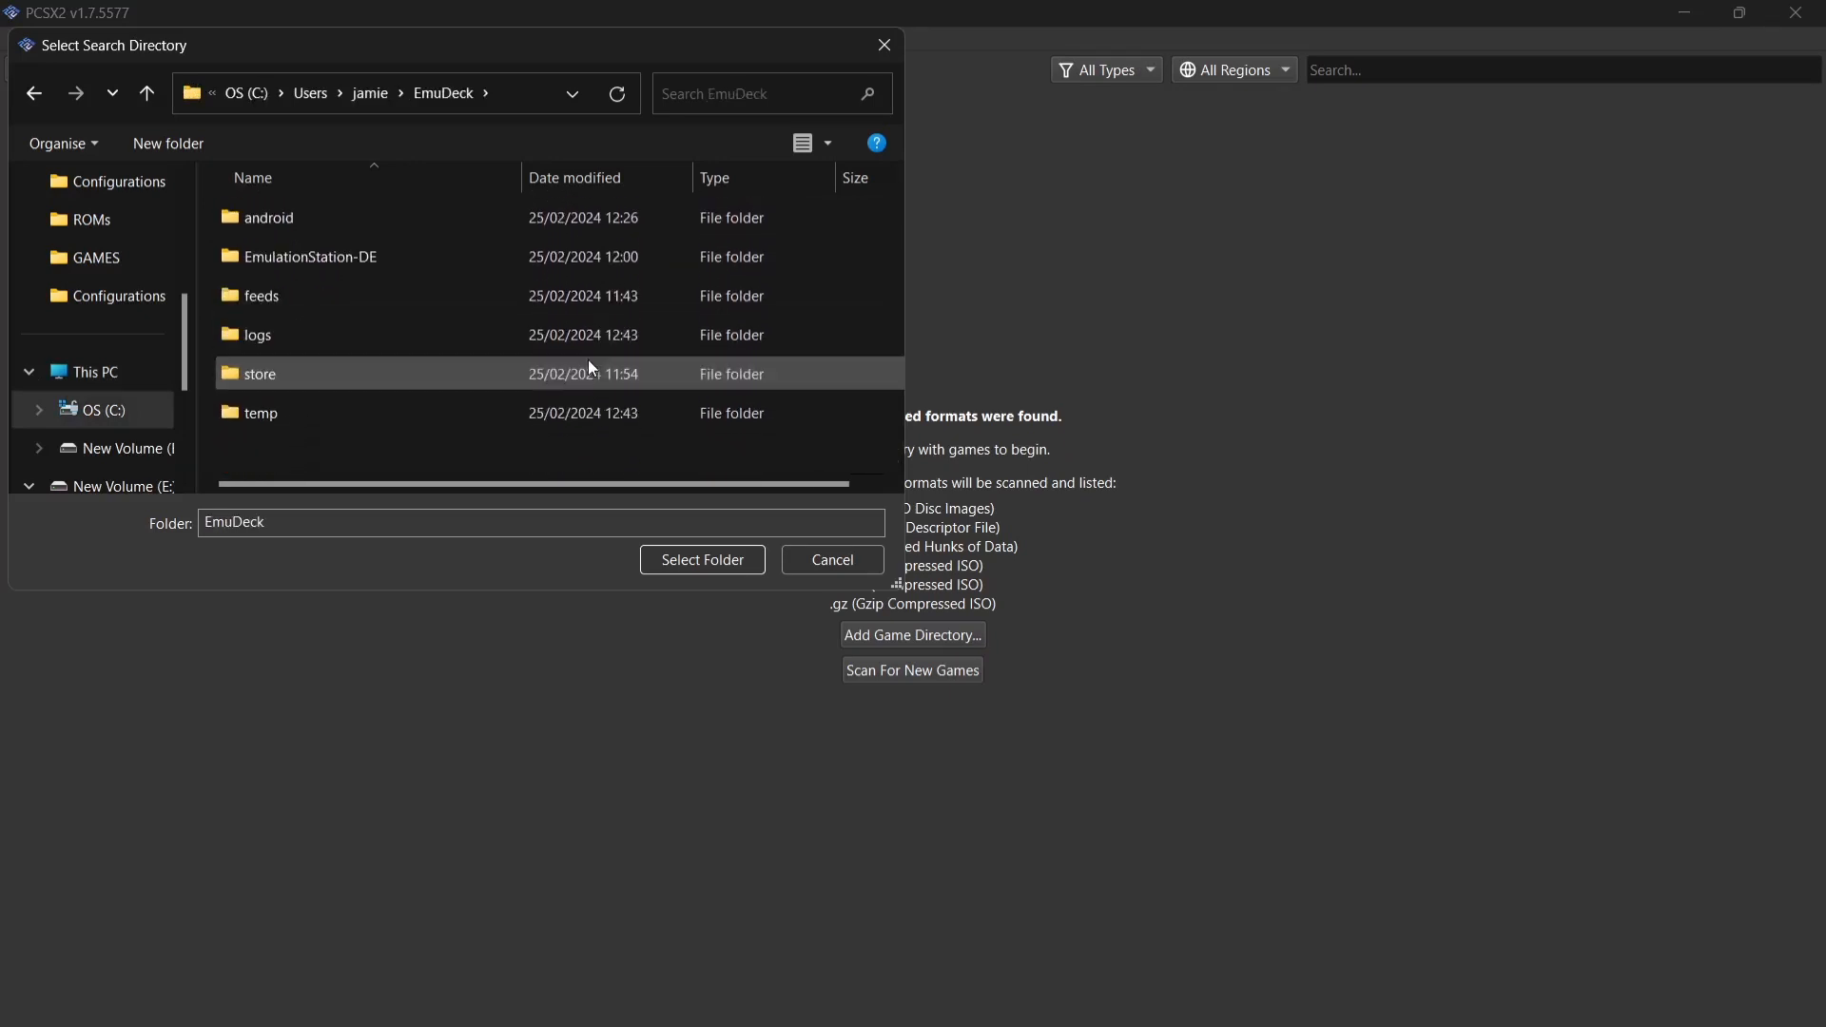
Add the ps2 folder inside EmulationStation-DE\ROMs_ALL as a game directory with recursive scanning.
{"action": "double_click", "coordinate": [451, 257]}
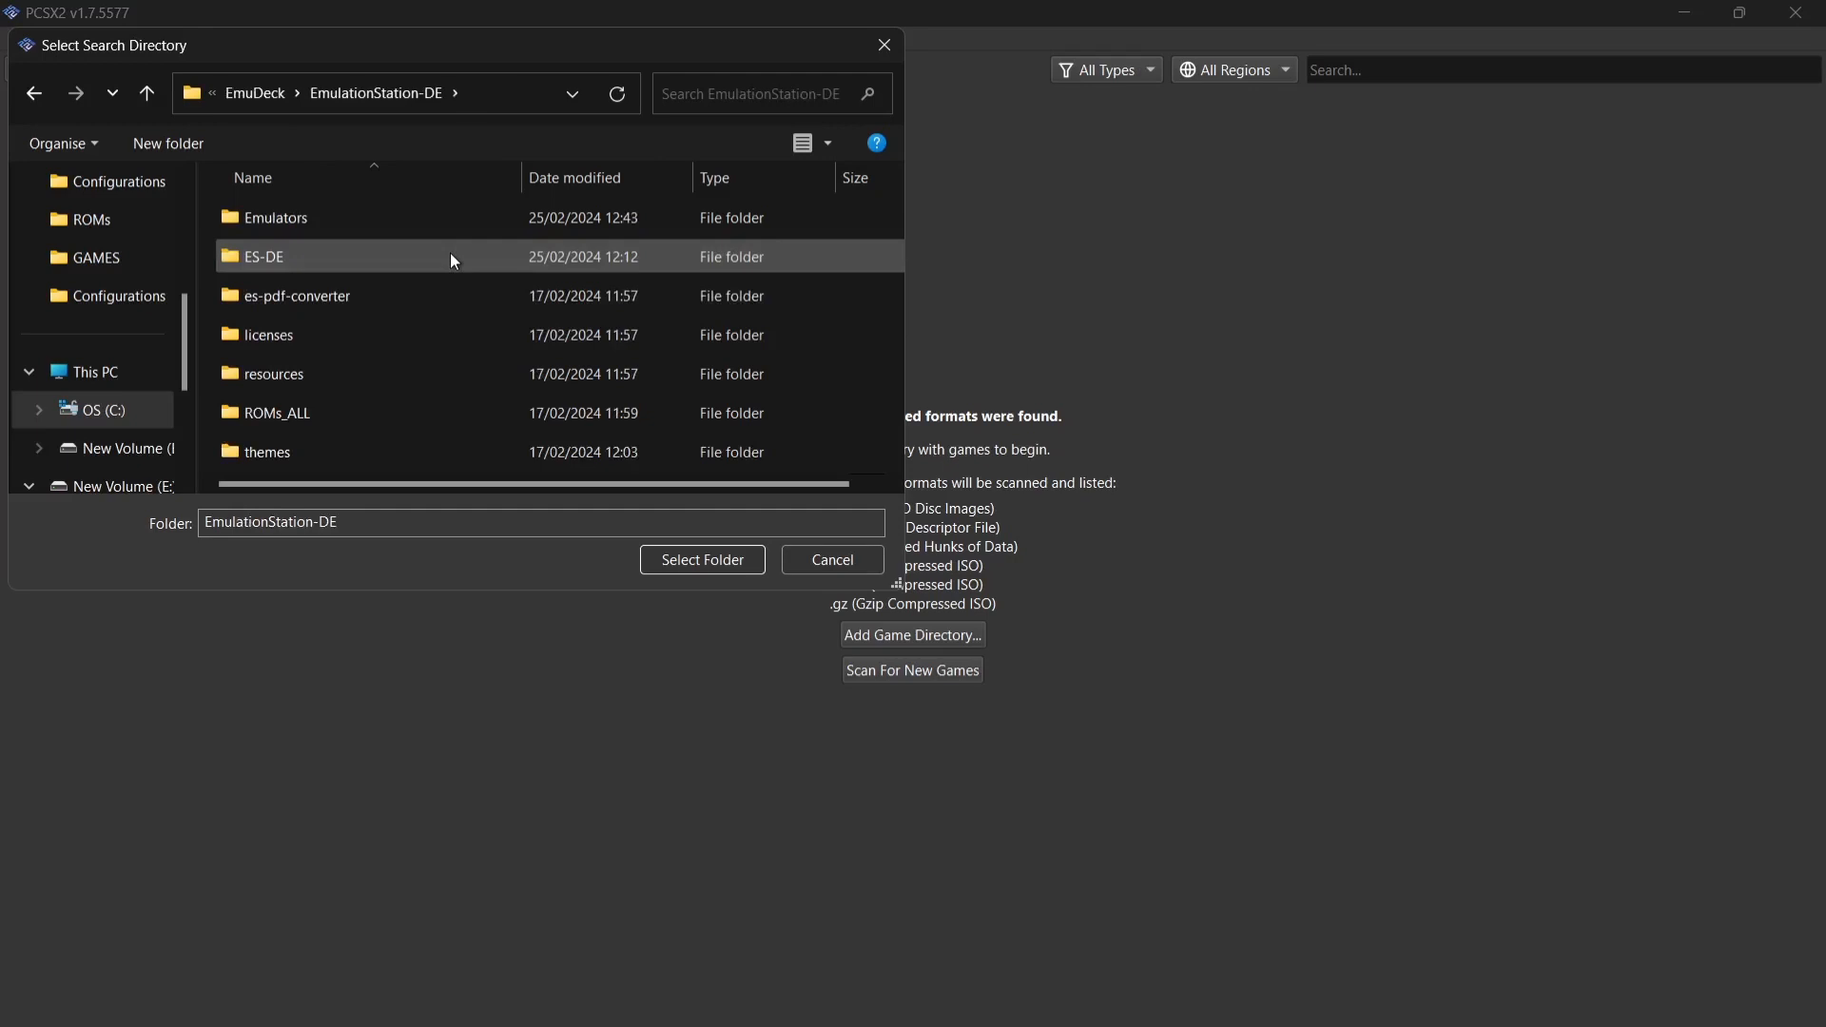
{"action": "double_click", "coordinate": [390, 413]}
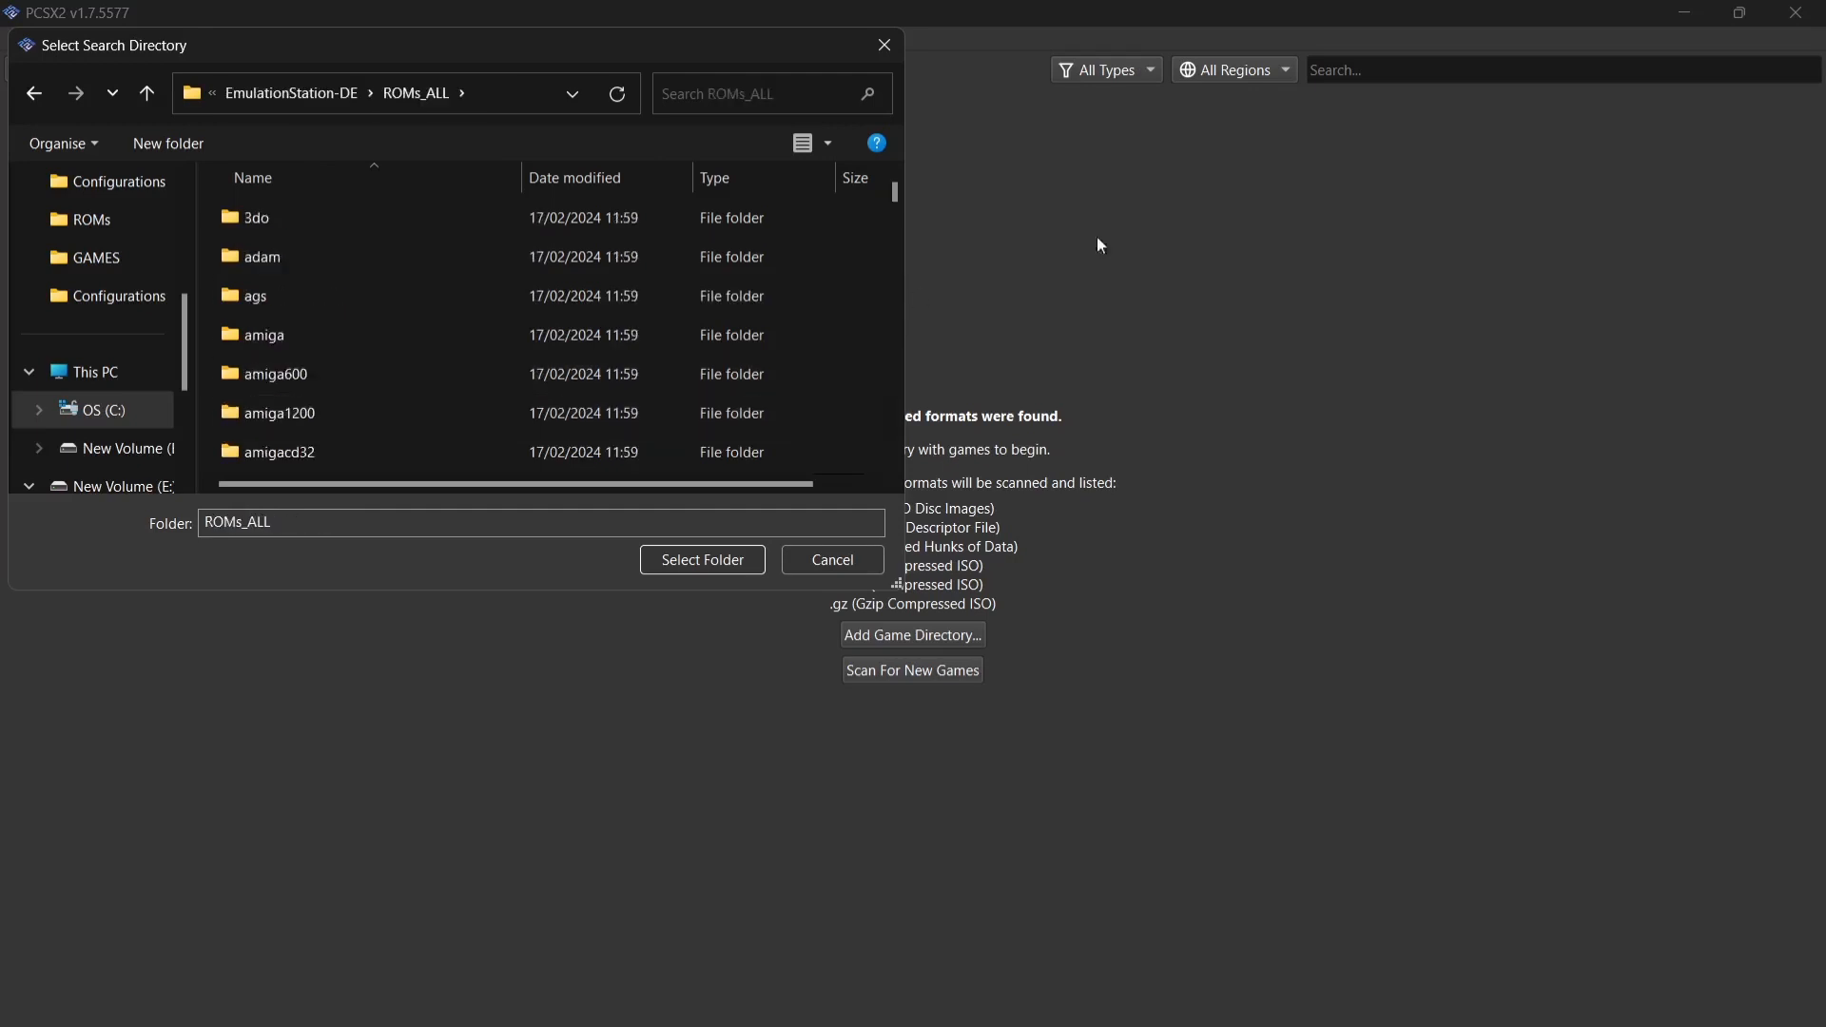
{"action": "left_click_drag", "start_coordinate": [894, 190], "coordinate": [877, 358]}
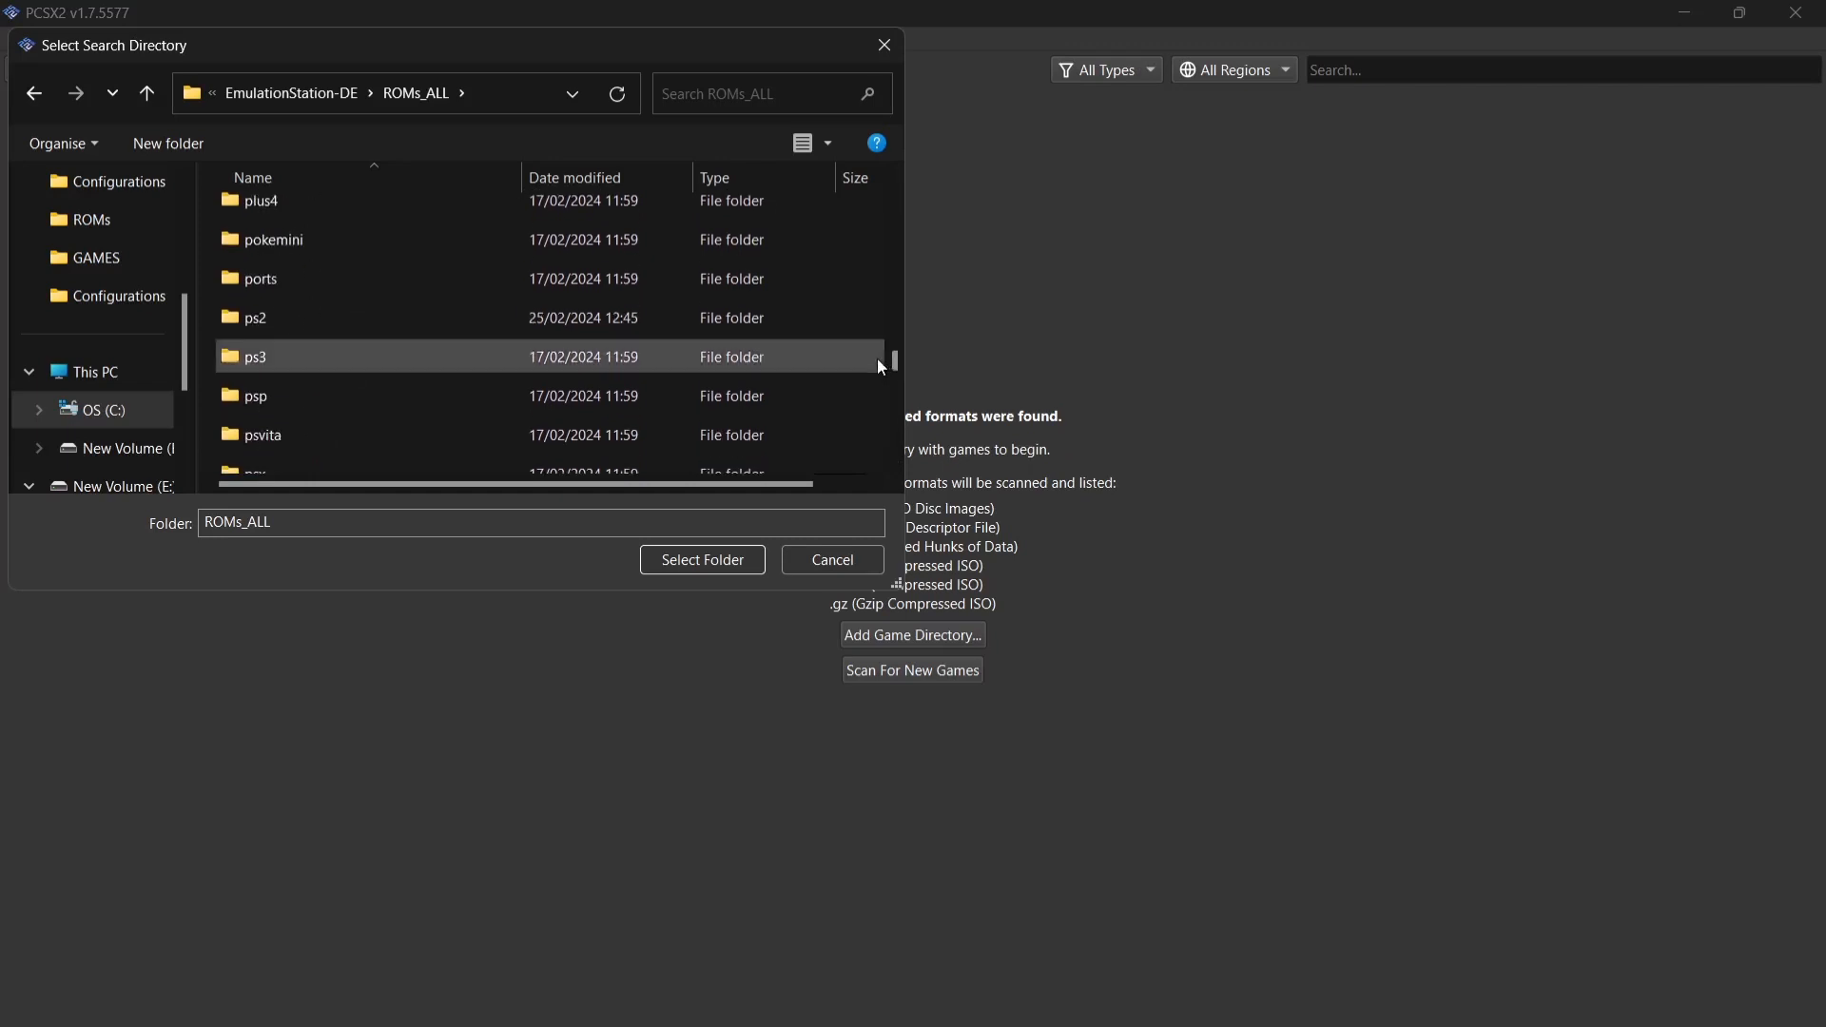
{"action": "left_click", "coordinate": [478, 318]}
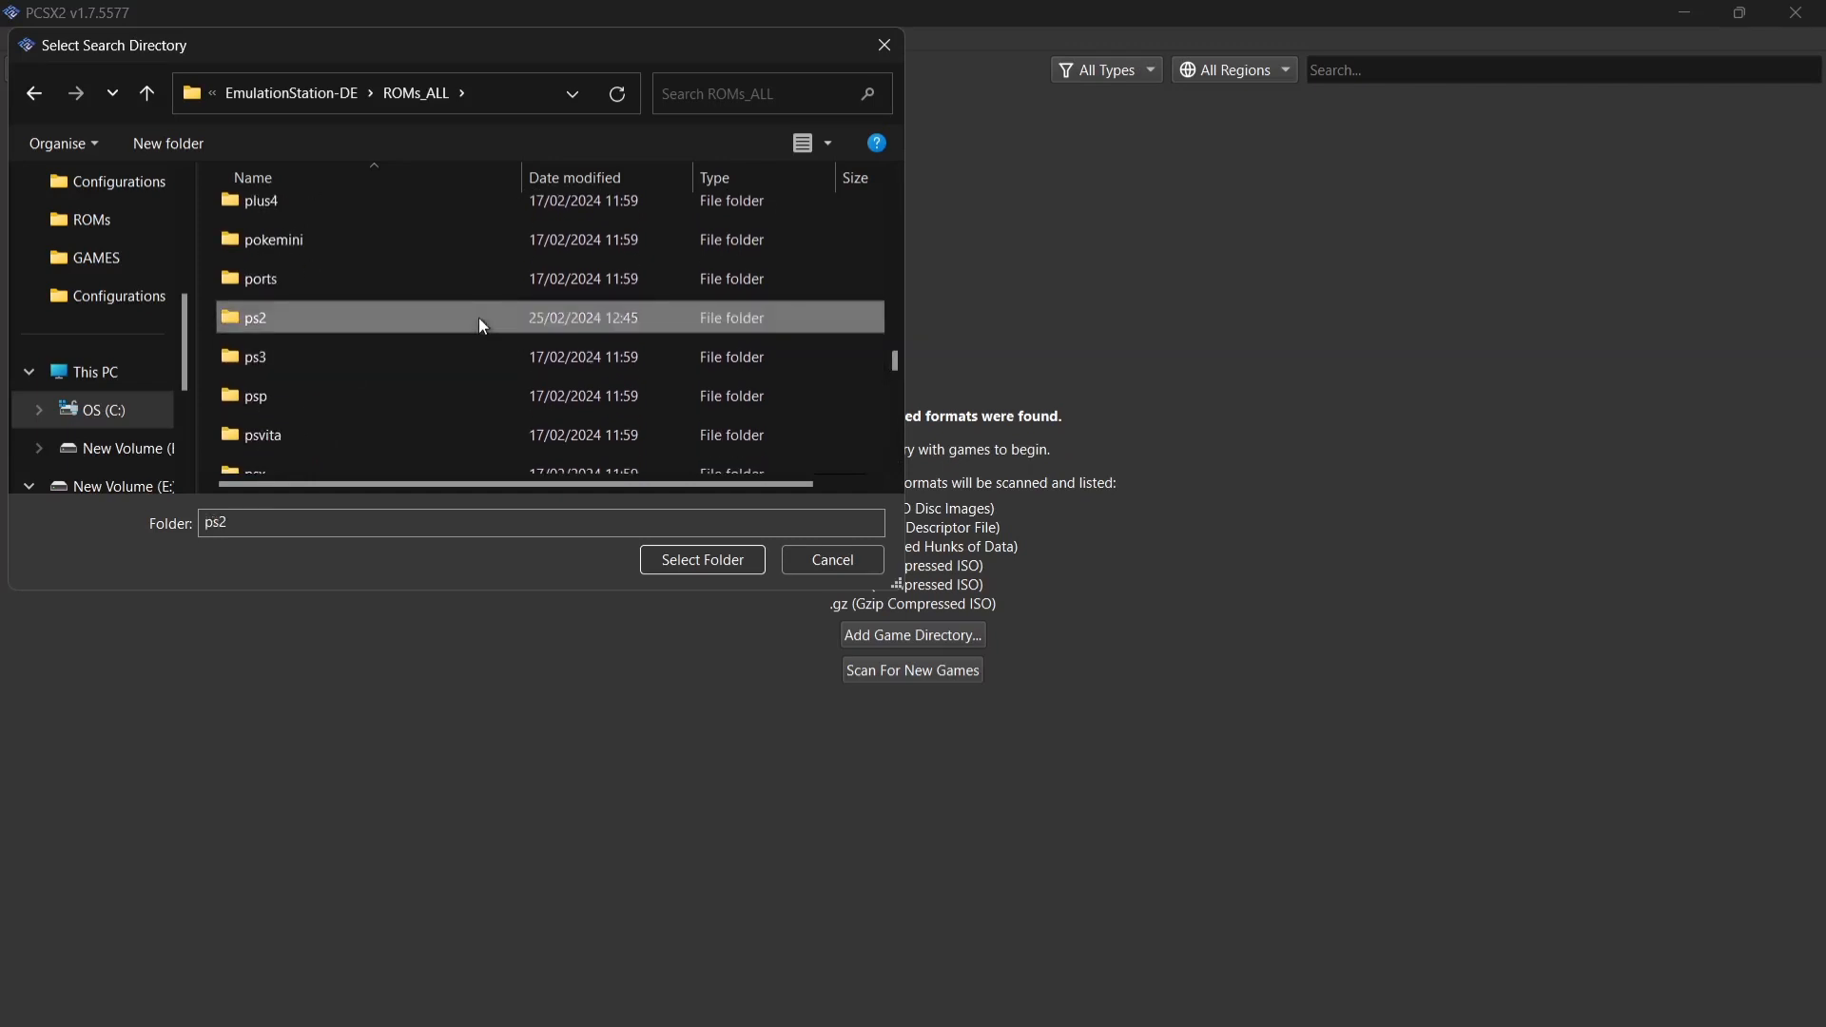
{"action": "left_click", "coordinate": [709, 561]}
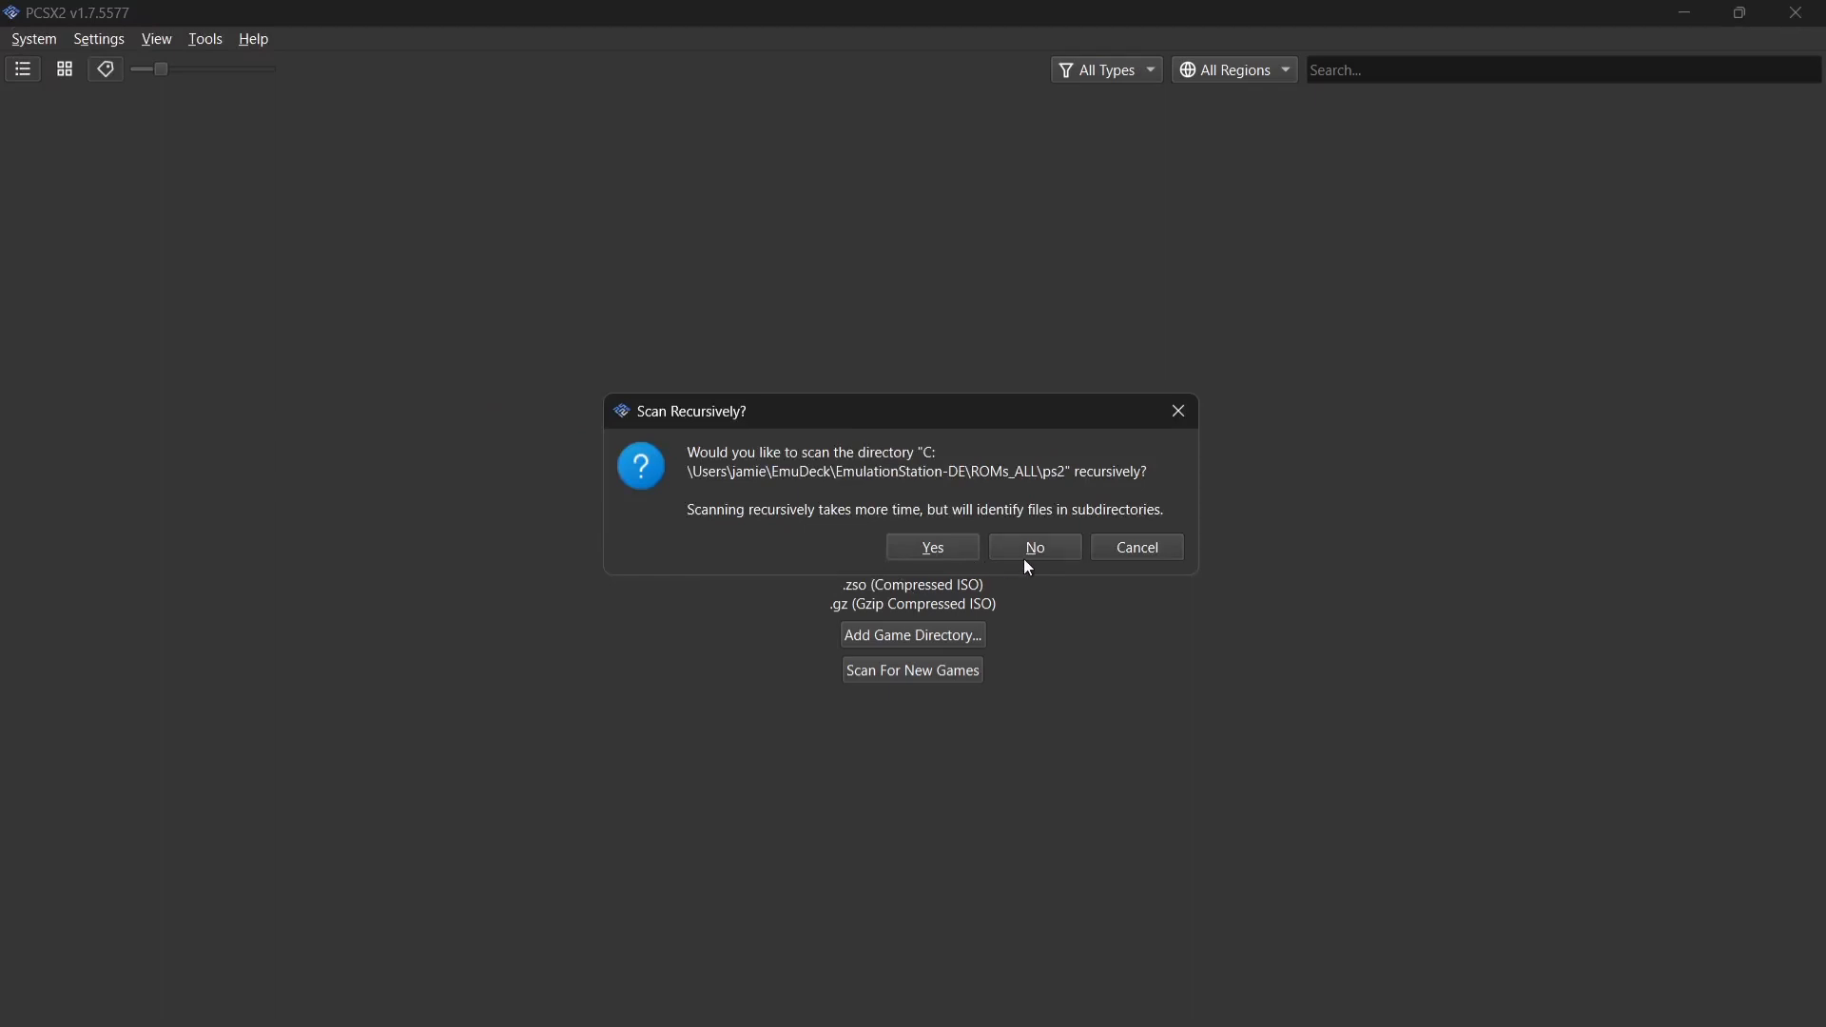
{"action": "left_click", "coordinate": [932, 548]}
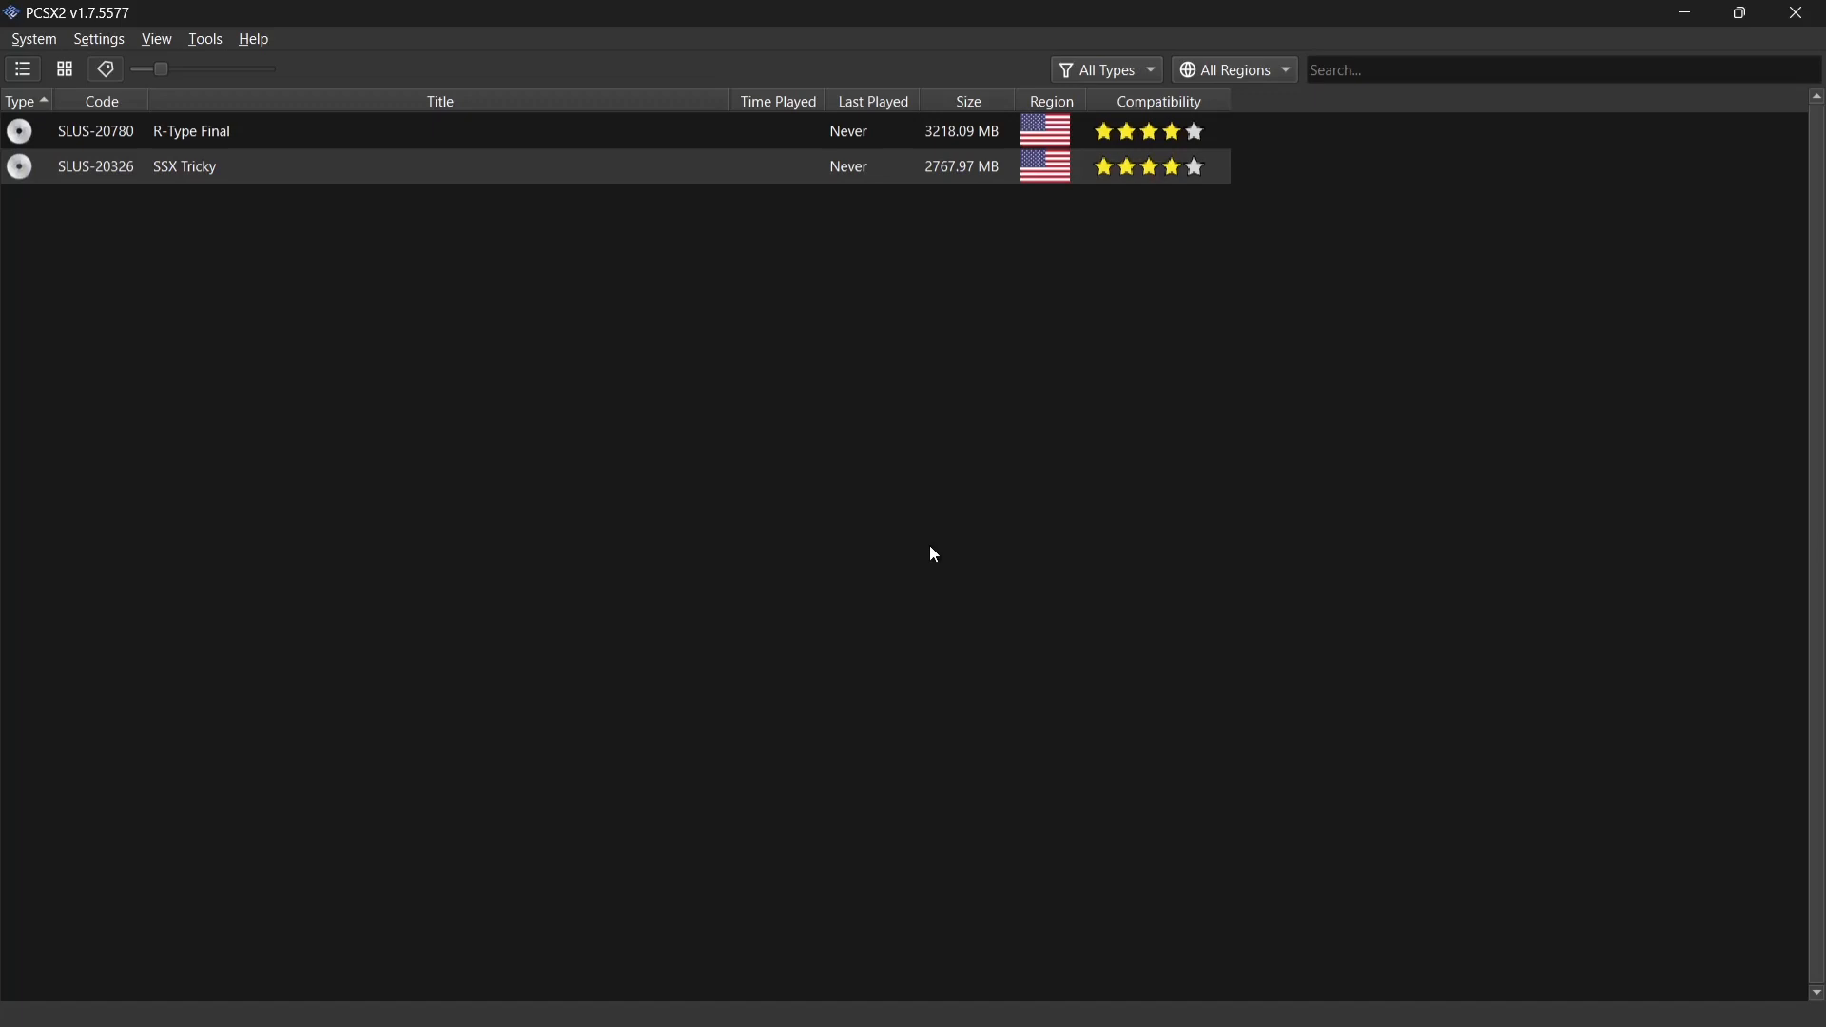
View the games as a cover grid, then return to the list view.
{"action": "left_click", "coordinate": [65, 72]}
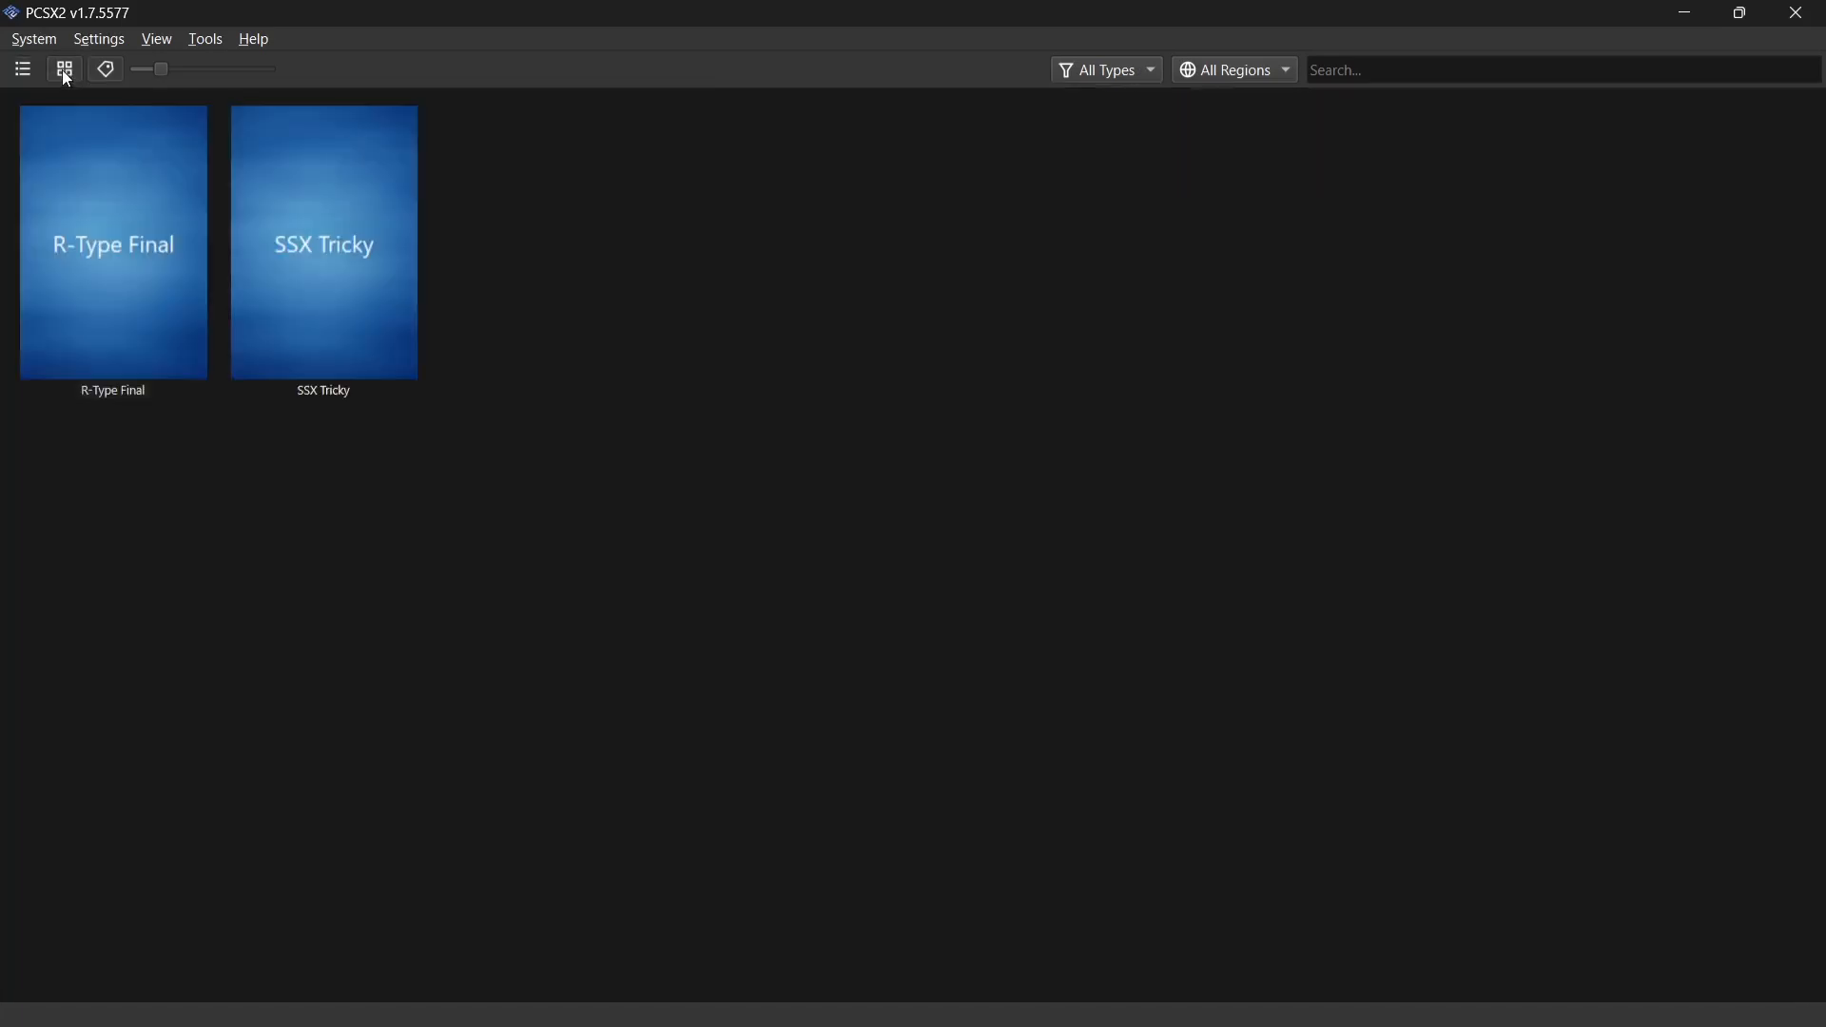
{"action": "left_click", "coordinate": [22, 69]}
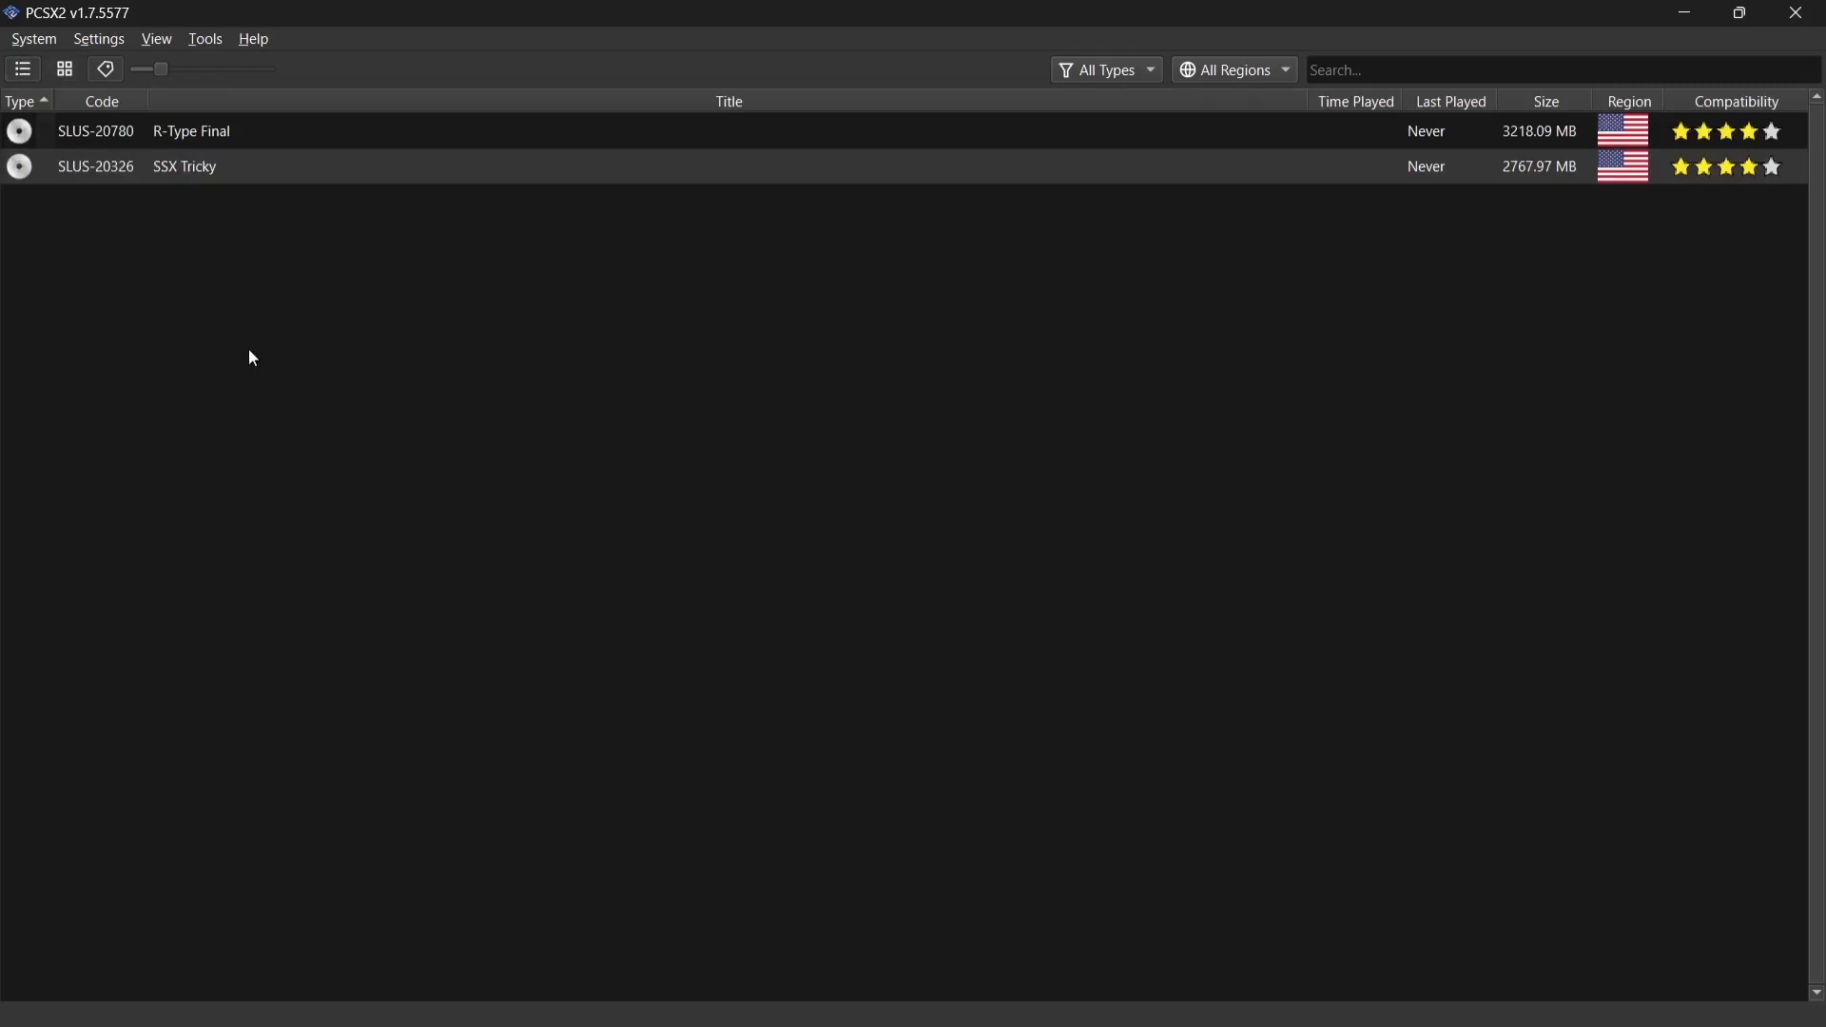
Open the BIOS settings to check the BIOS directory, then minimise PCSX2 and close the PCSX2-Qt folder window.
{"action": "left_click", "coordinate": [106, 43]}
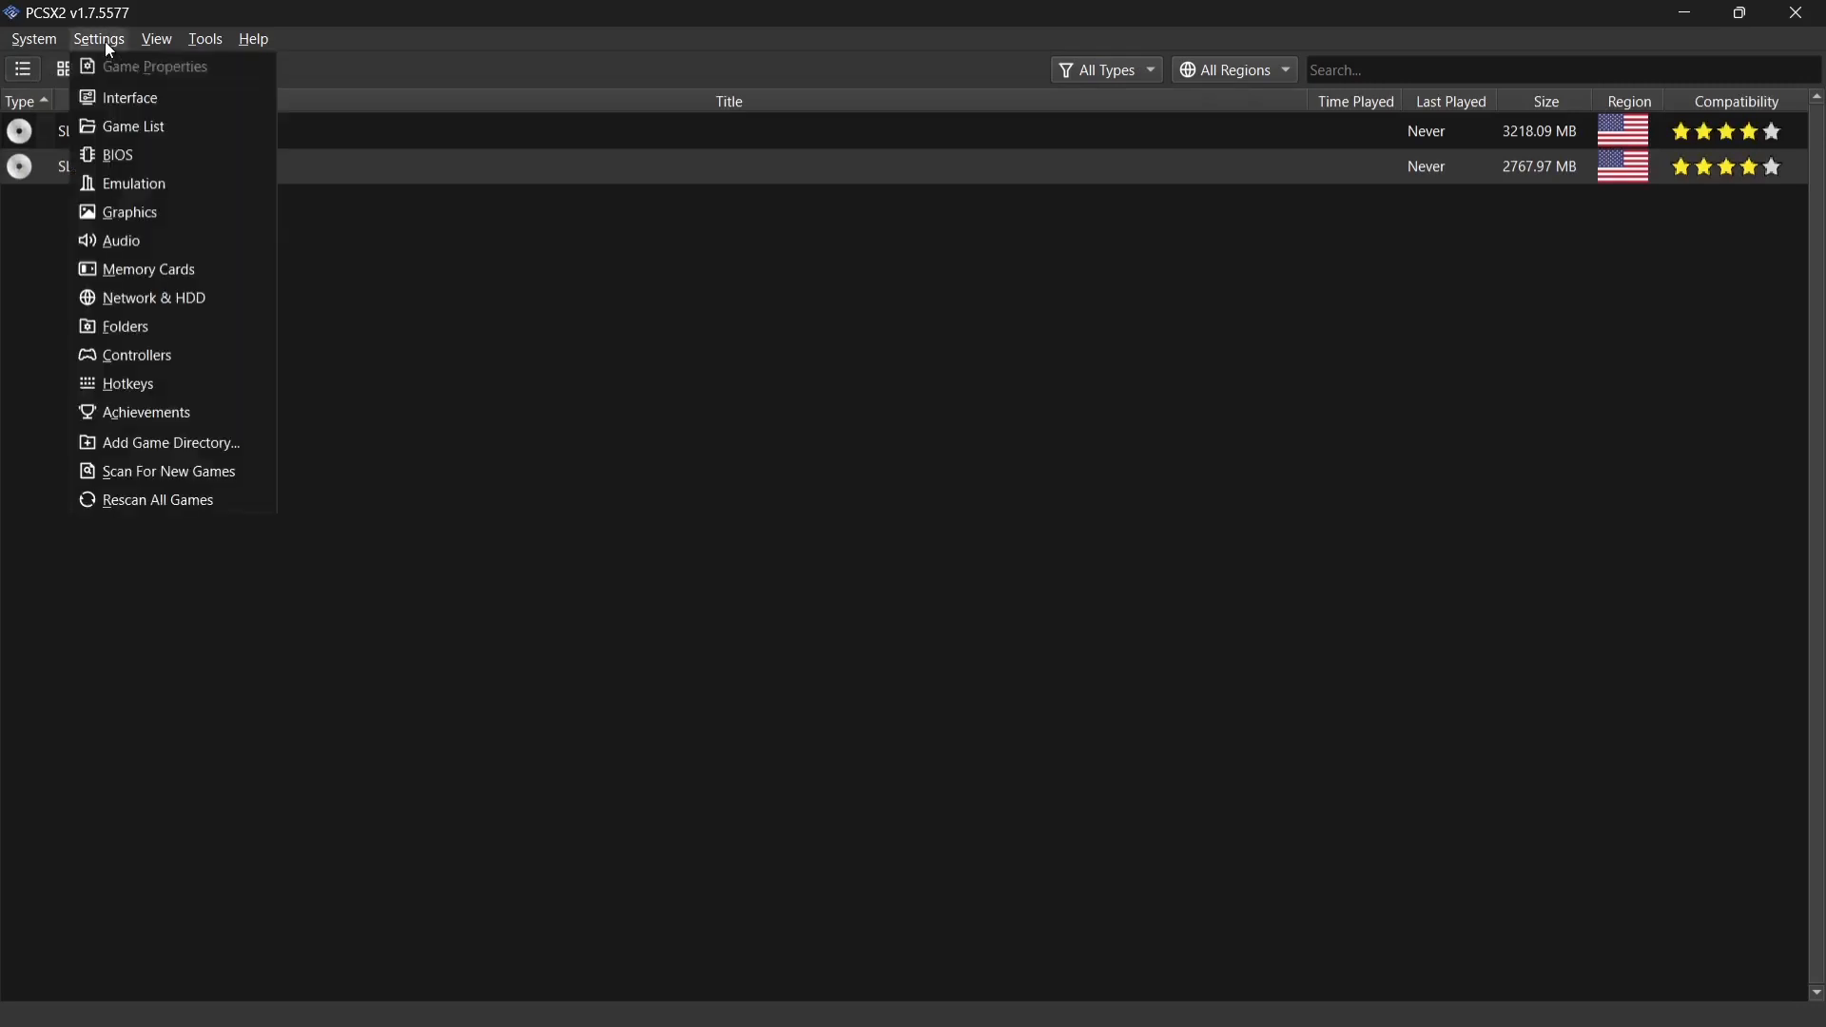
{"action": "left_click", "coordinate": [124, 162]}
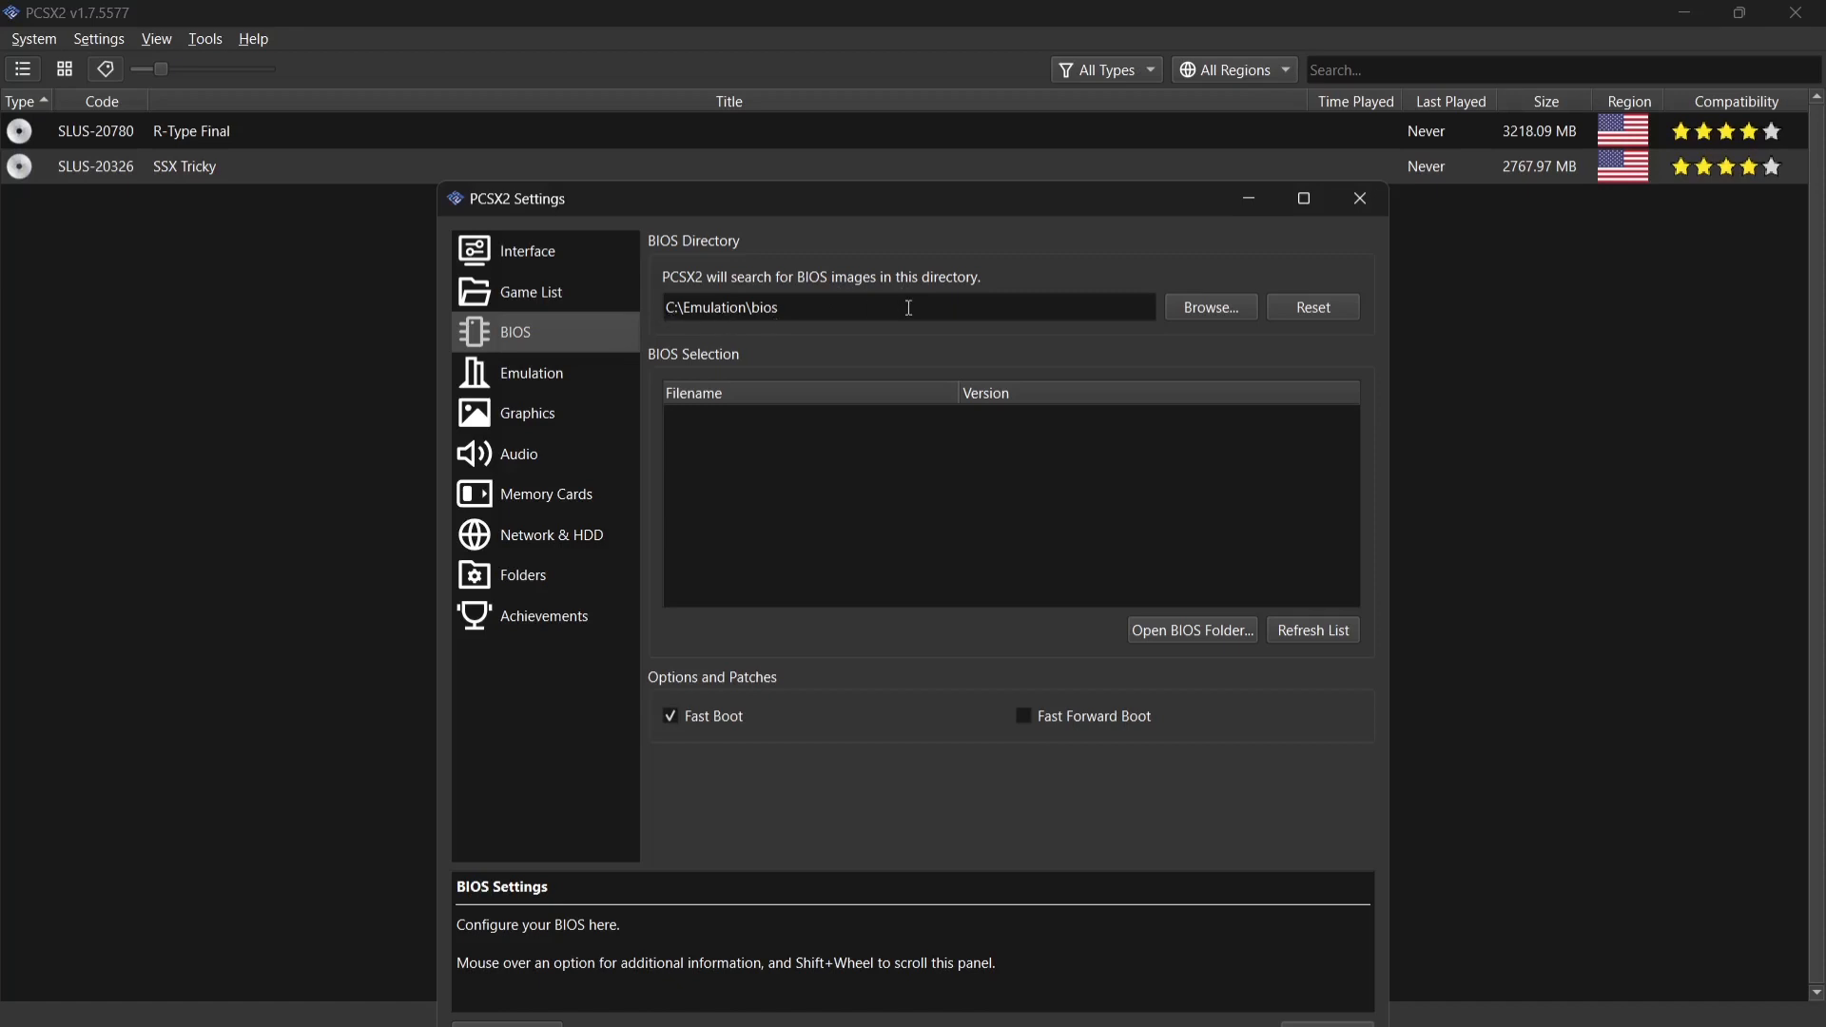
{"action": "left_click", "coordinate": [1250, 200]}
{"action": "left_click", "coordinate": [1683, 13]}
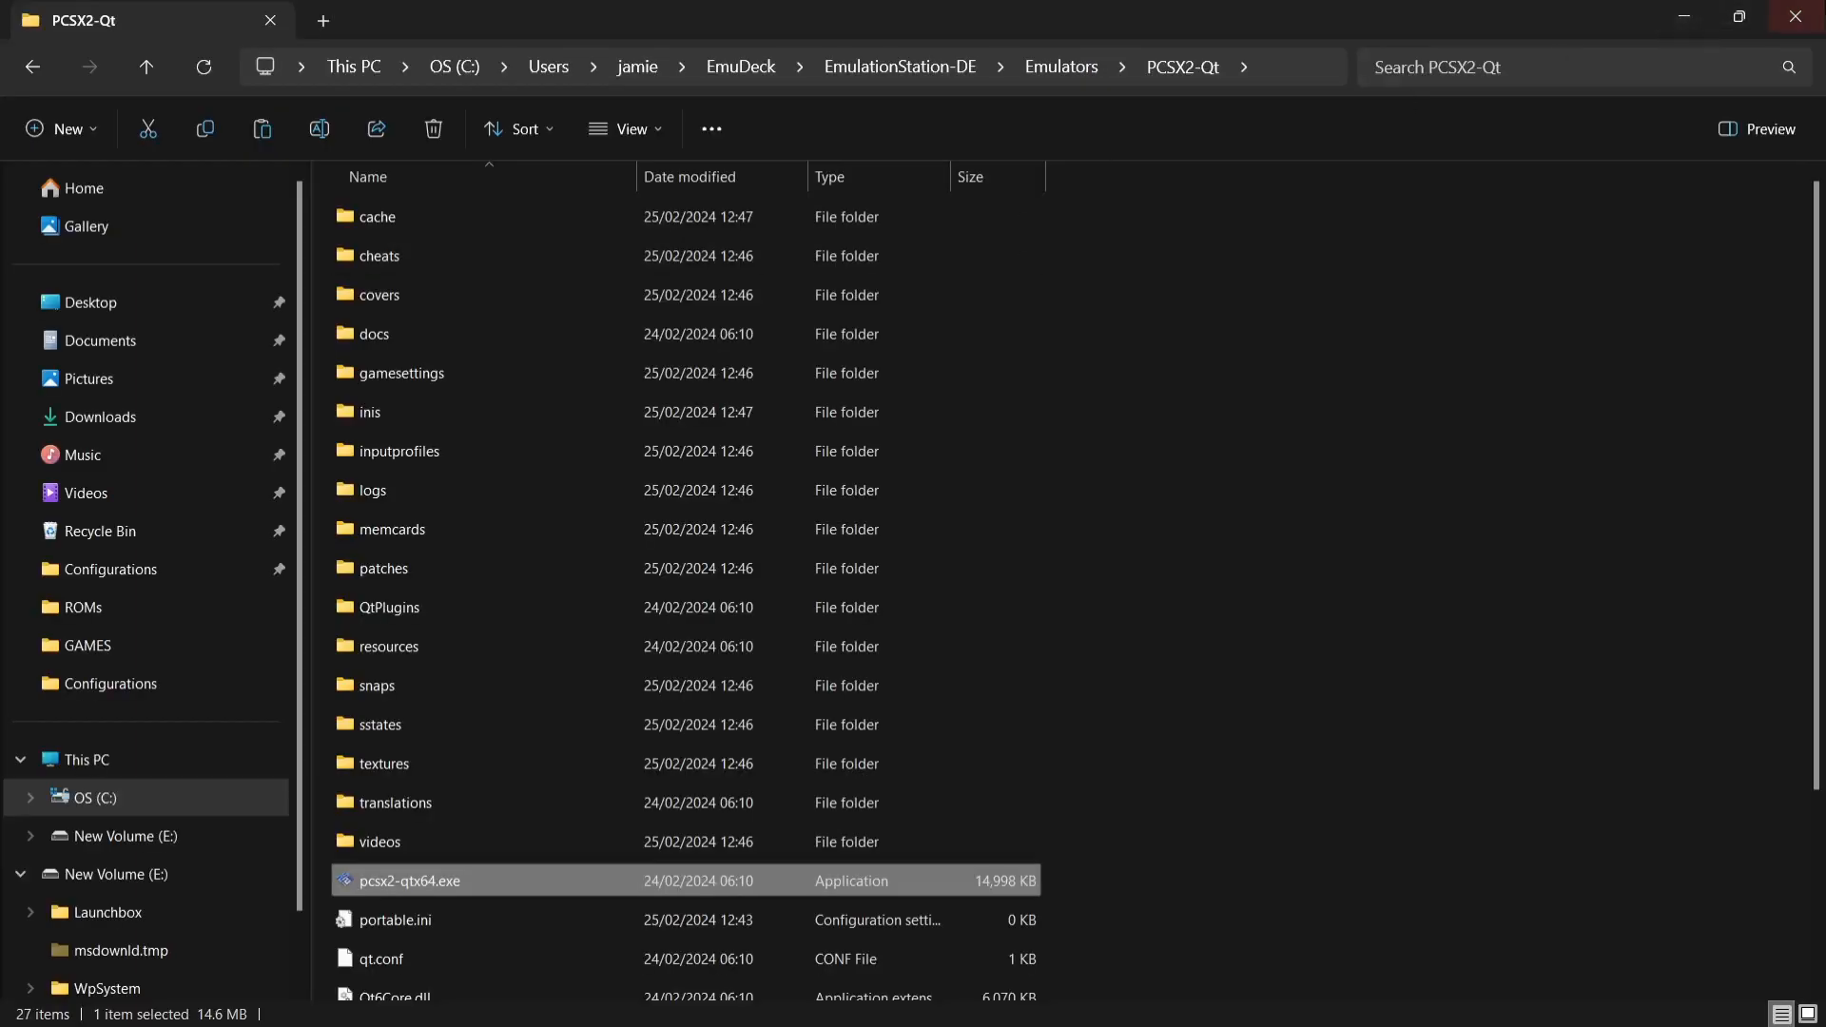
{"action": "left_click", "coordinate": [1796, 17]}
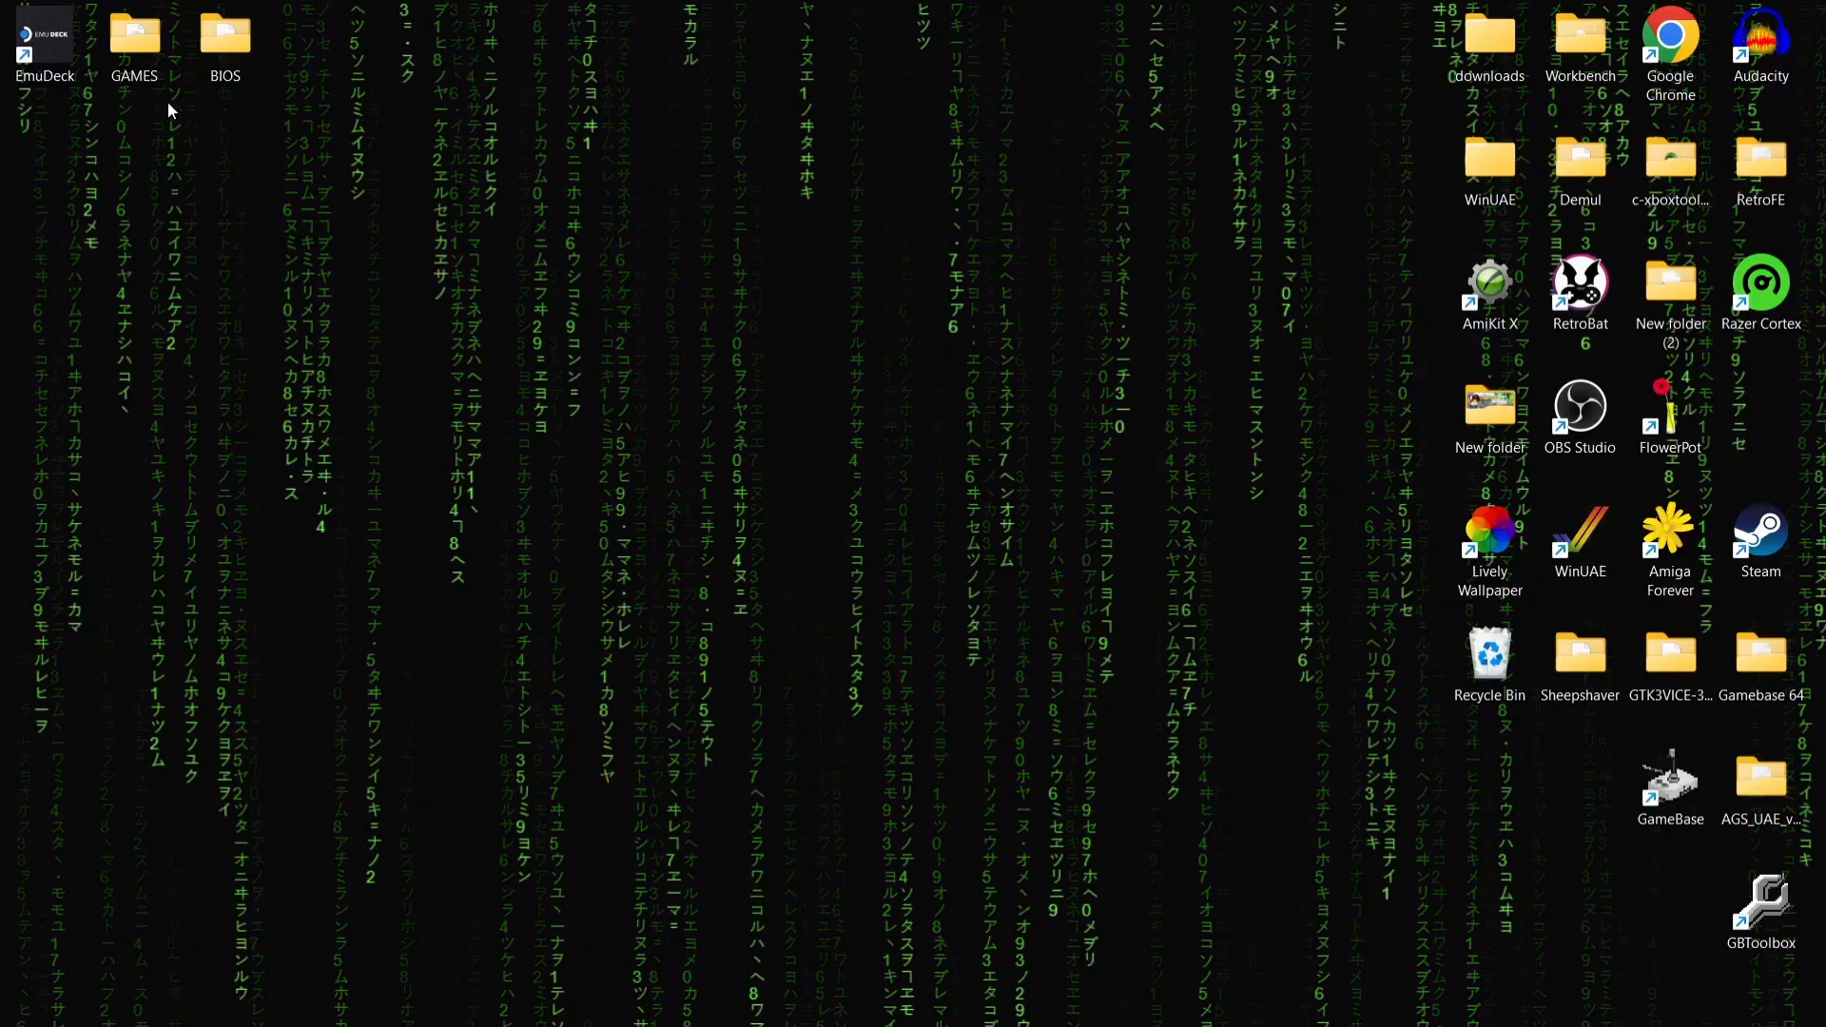
Copy all the PlayStation 2 BIOS files from the BIOS folder on the desktop.
{"action": "double_click", "coordinate": [221, 50]}
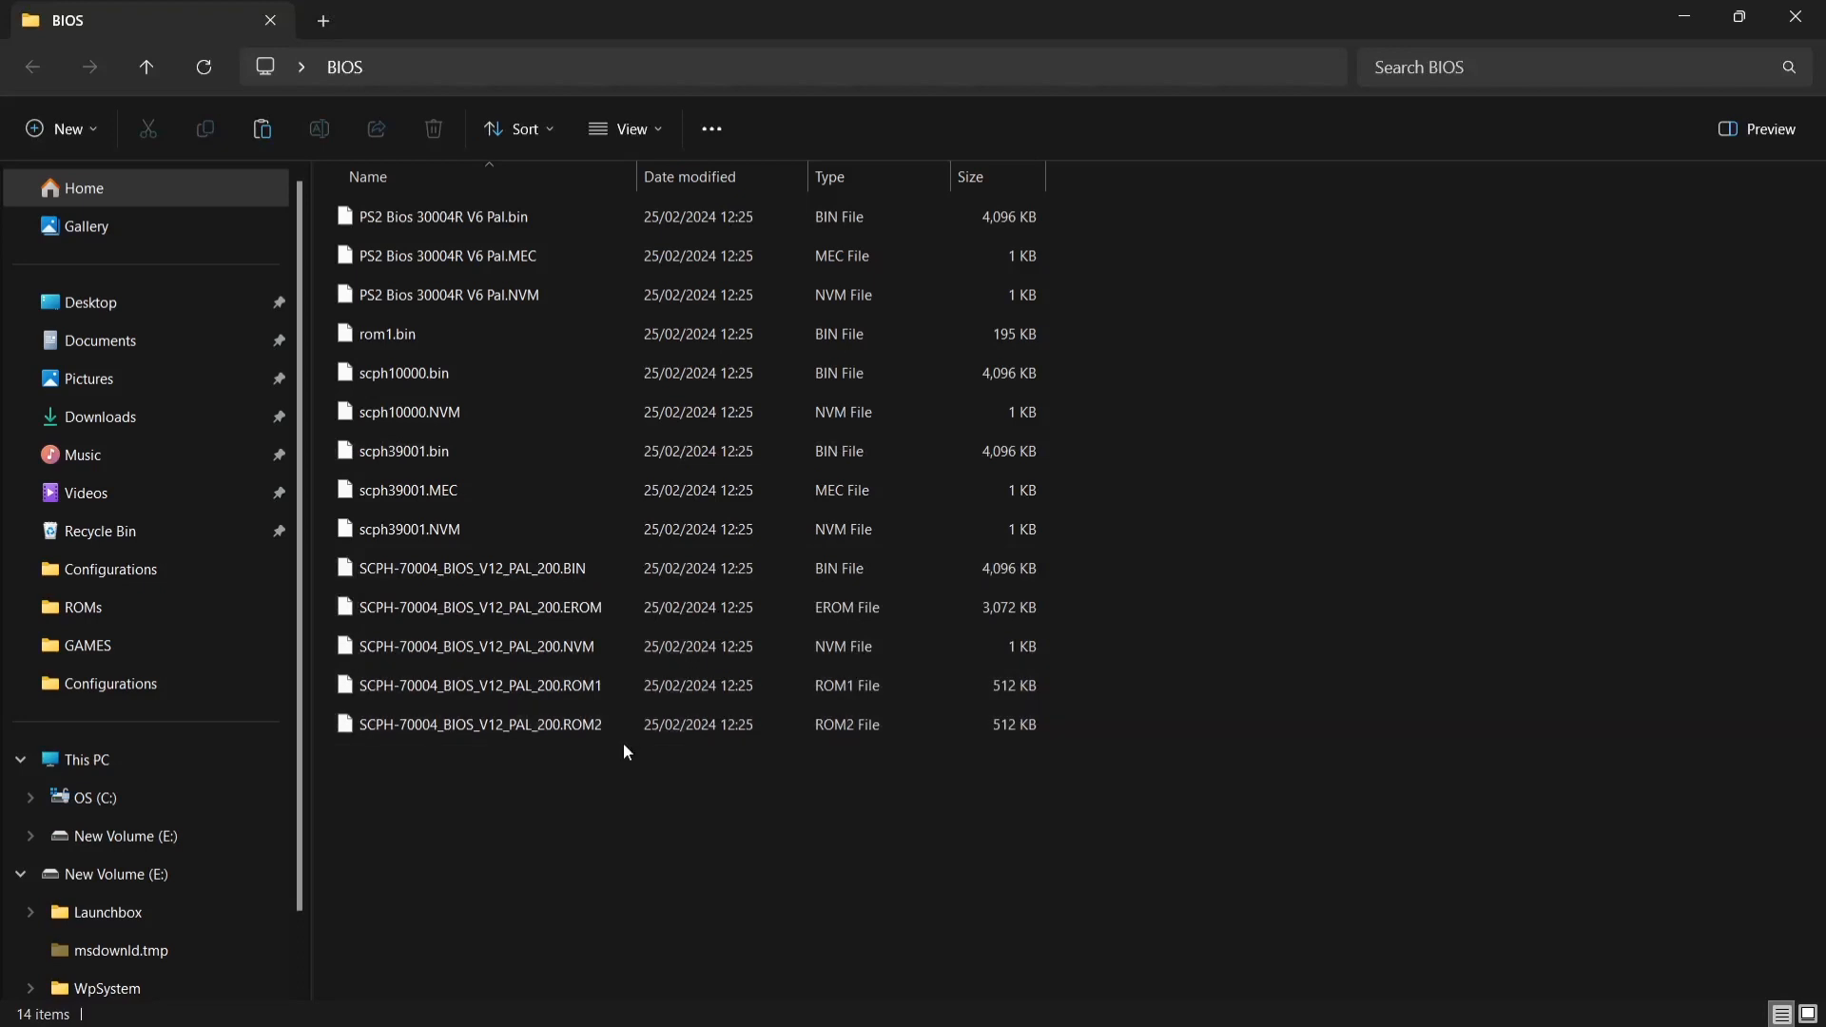
{"action": "left_click_drag", "start_coordinate": [618, 767], "coordinate": [508, 142]}
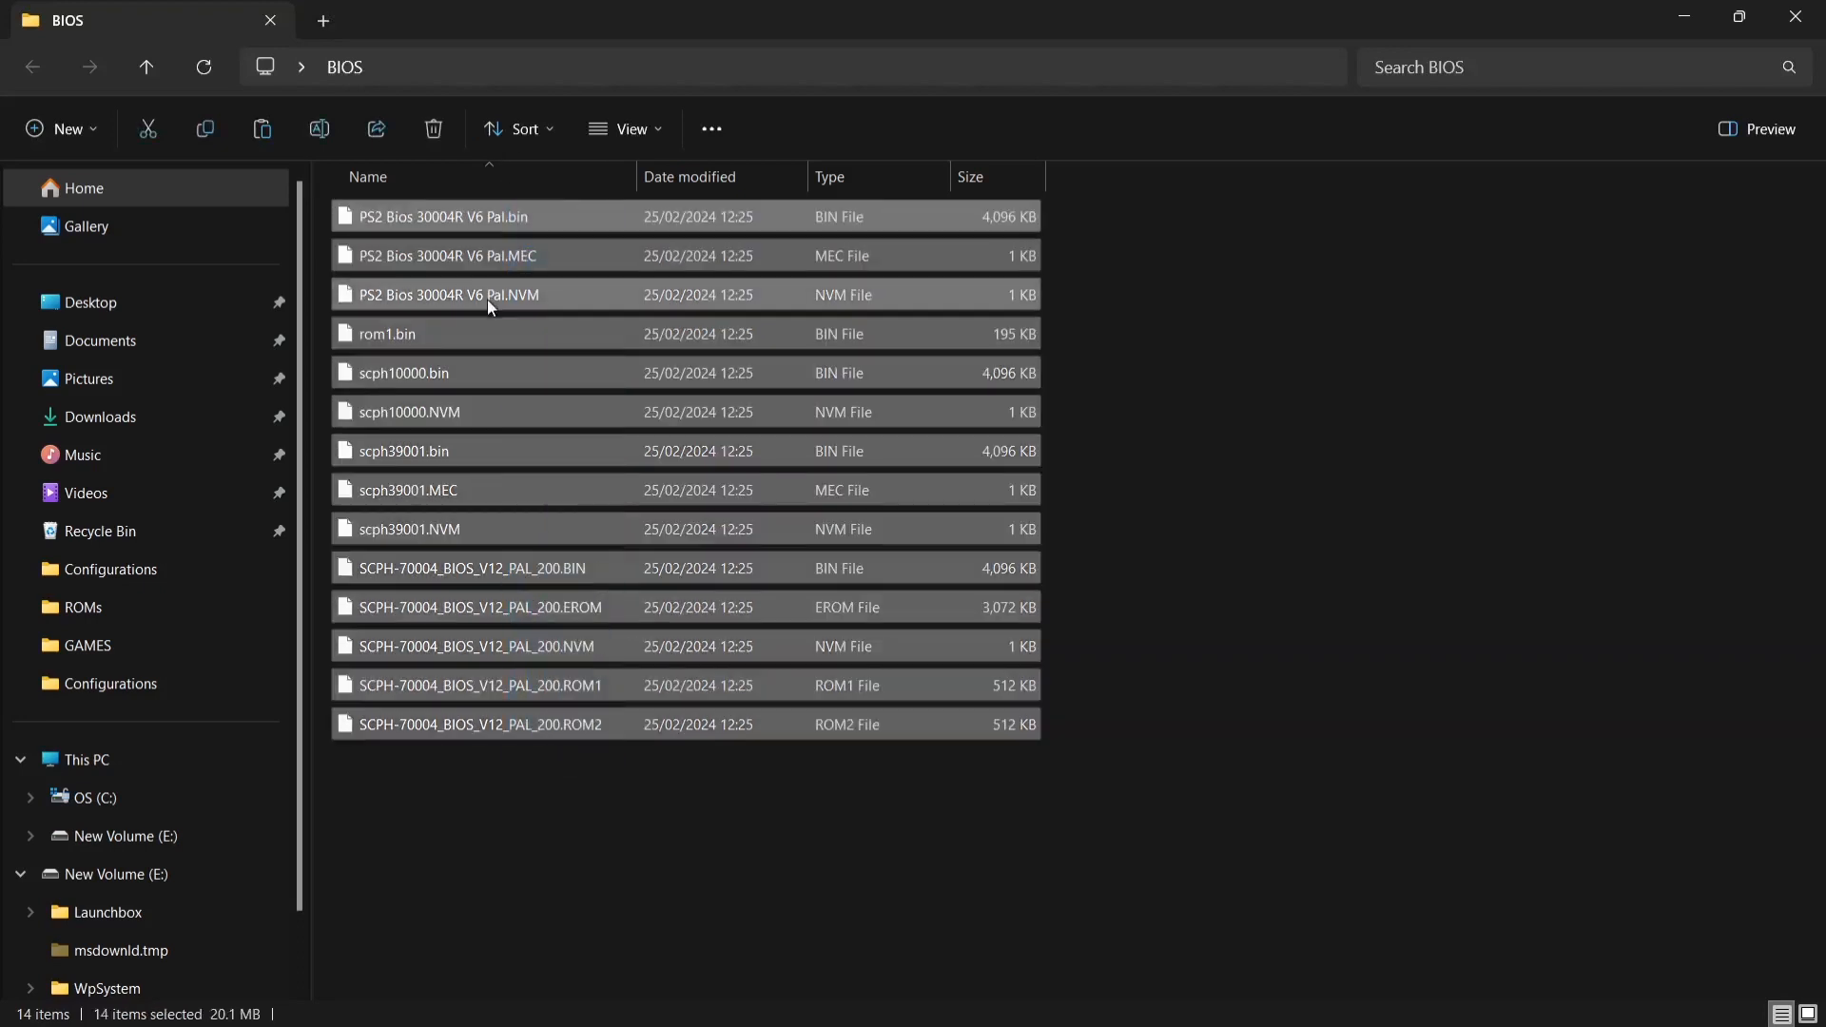
{"action": "right_click", "coordinate": [424, 214]}
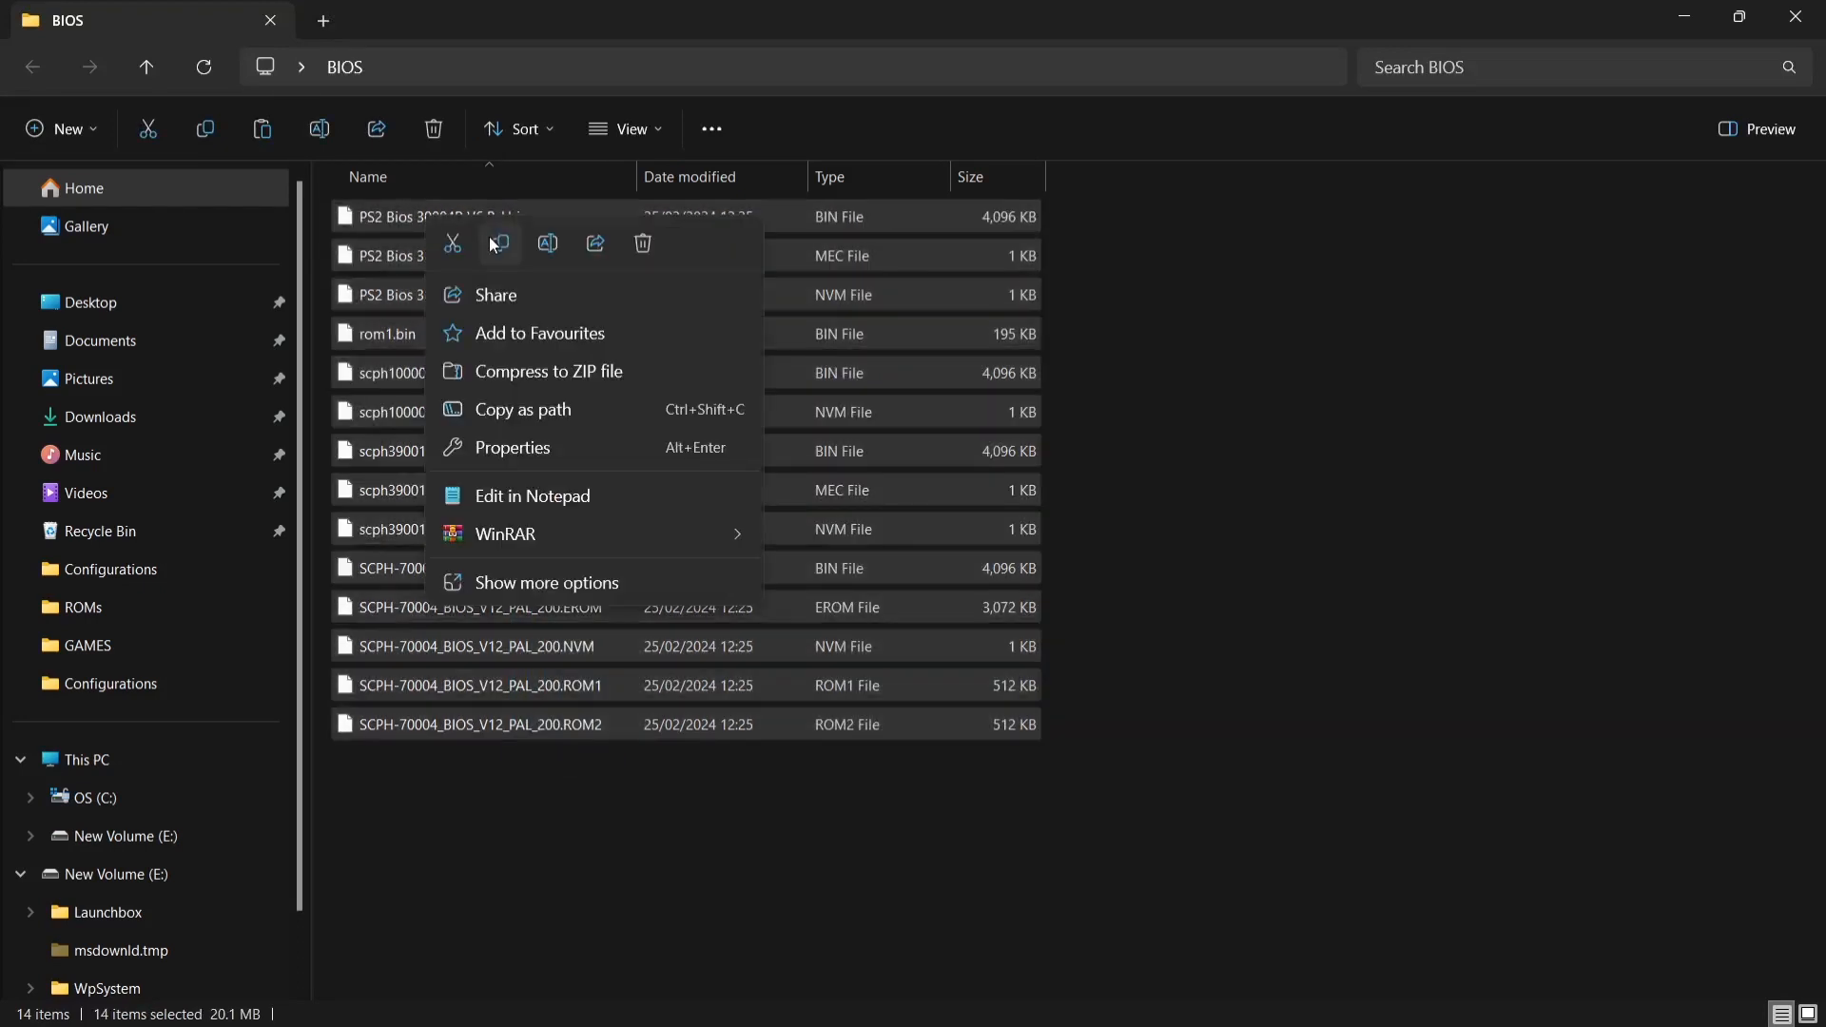
{"action": "key", "text": "Escape"}
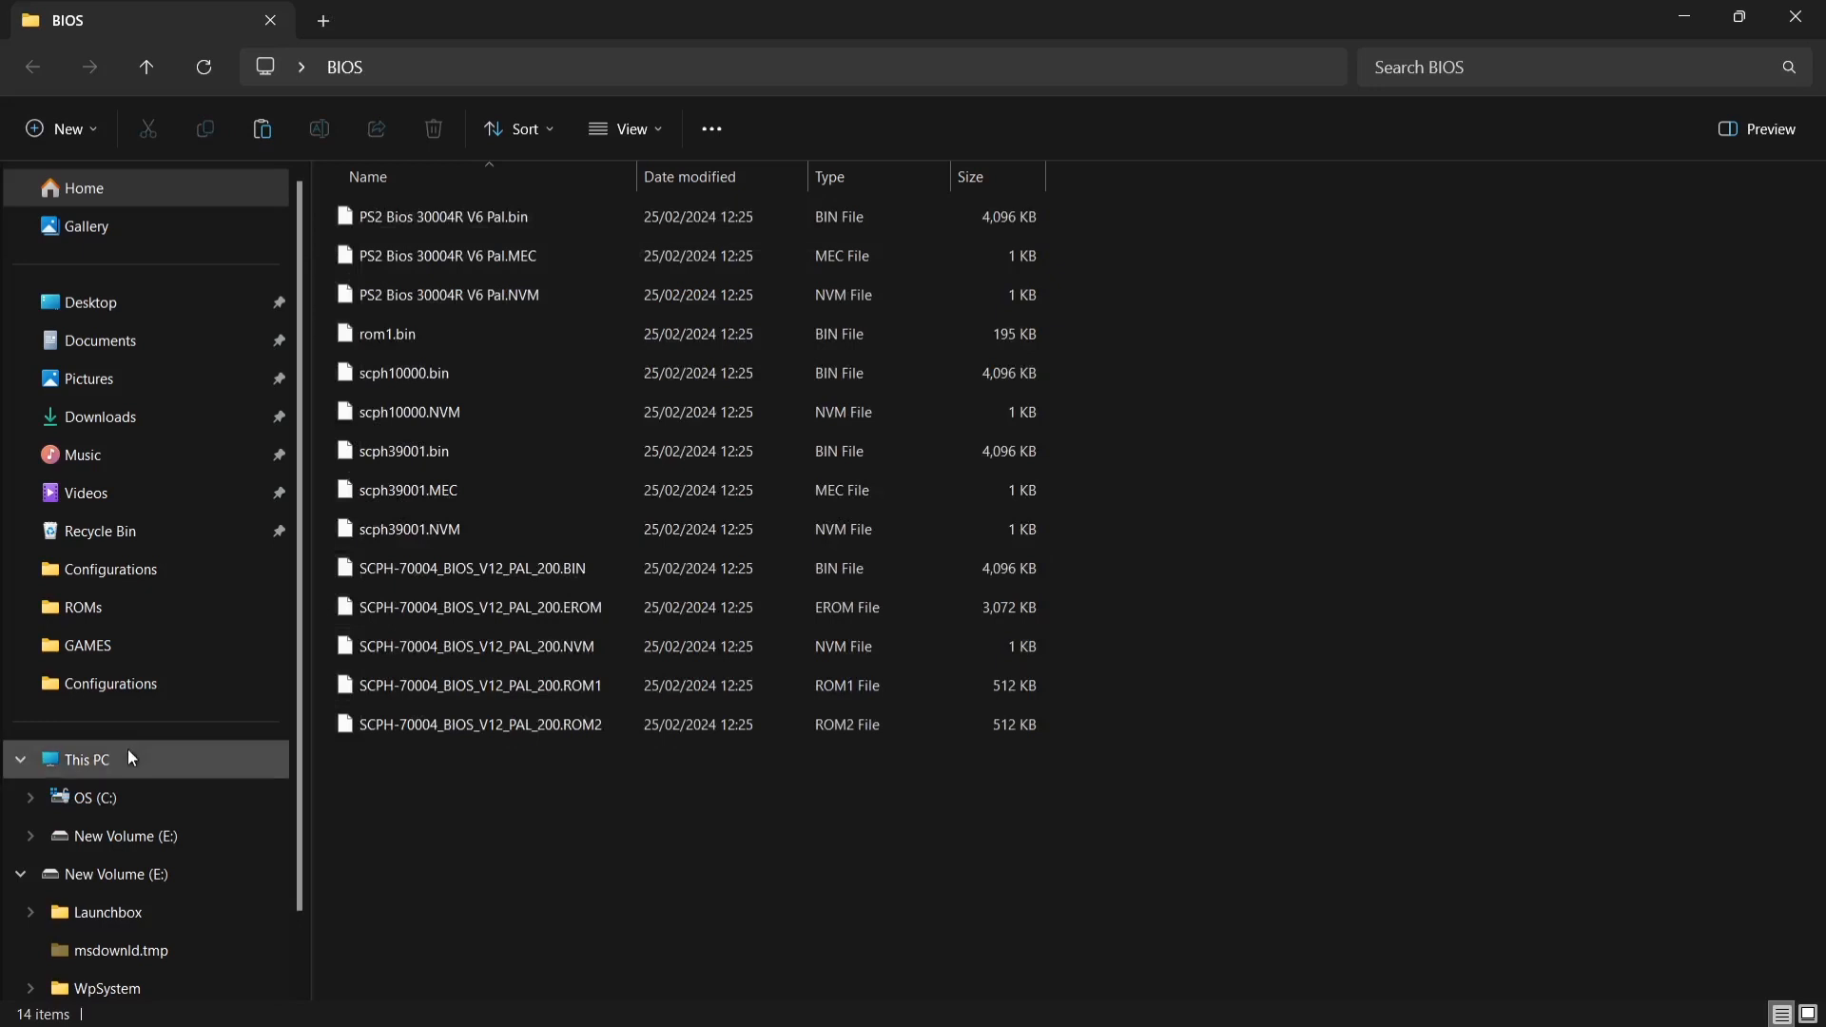
Paste the copied BIOS files into C:\Emulation\bios and minimise the folder window.
{"action": "left_click", "coordinate": [127, 756]}
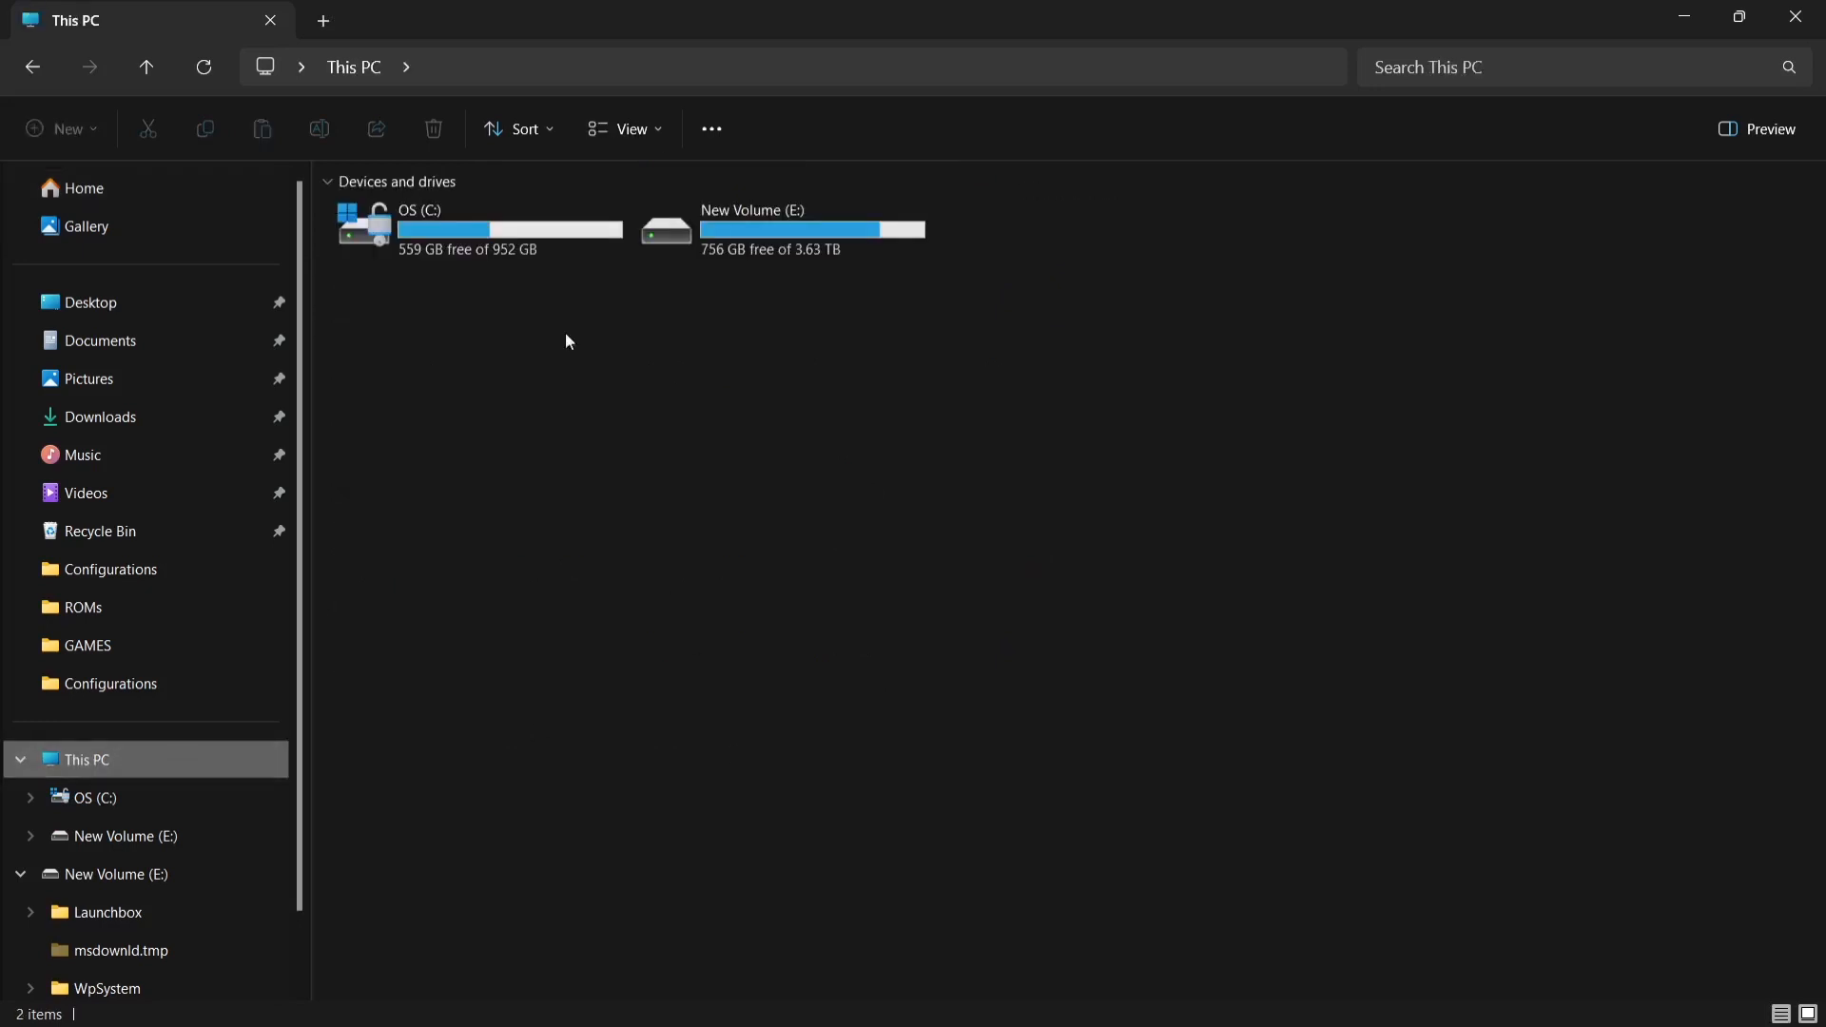
{"action": "double_click", "coordinate": [504, 249]}
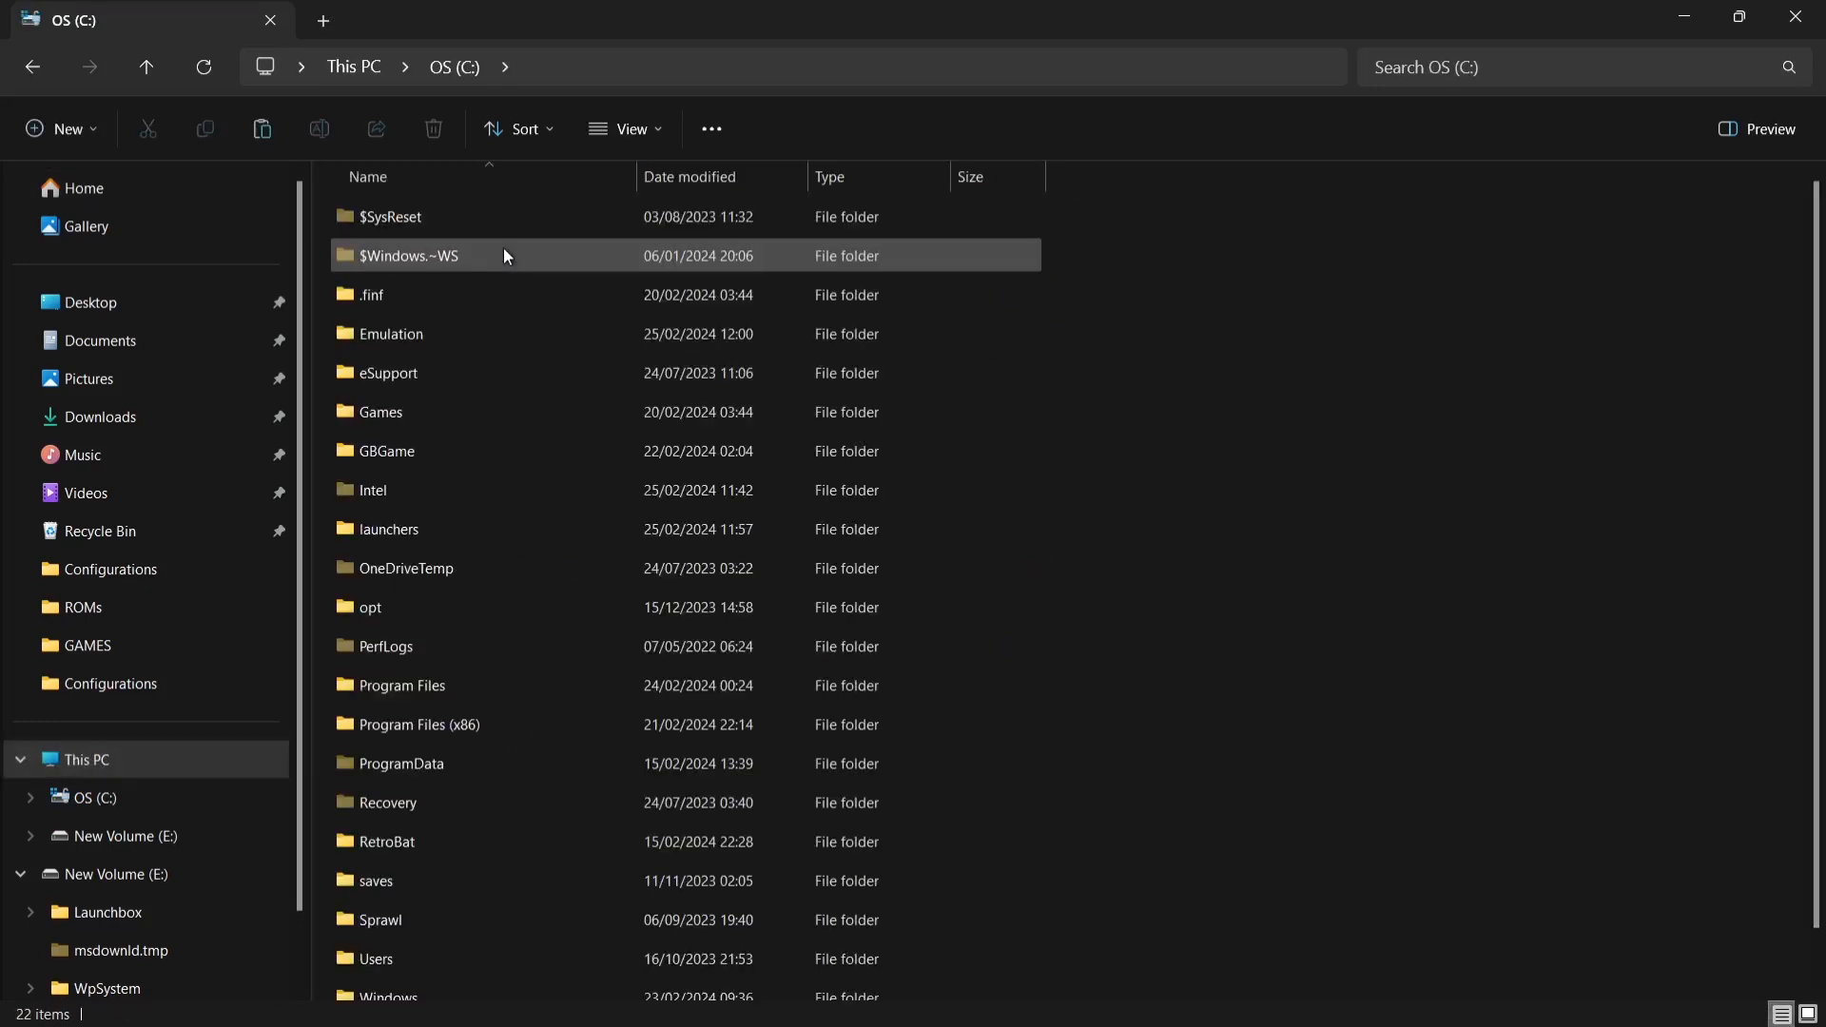
{"action": "double_click", "coordinate": [488, 333]}
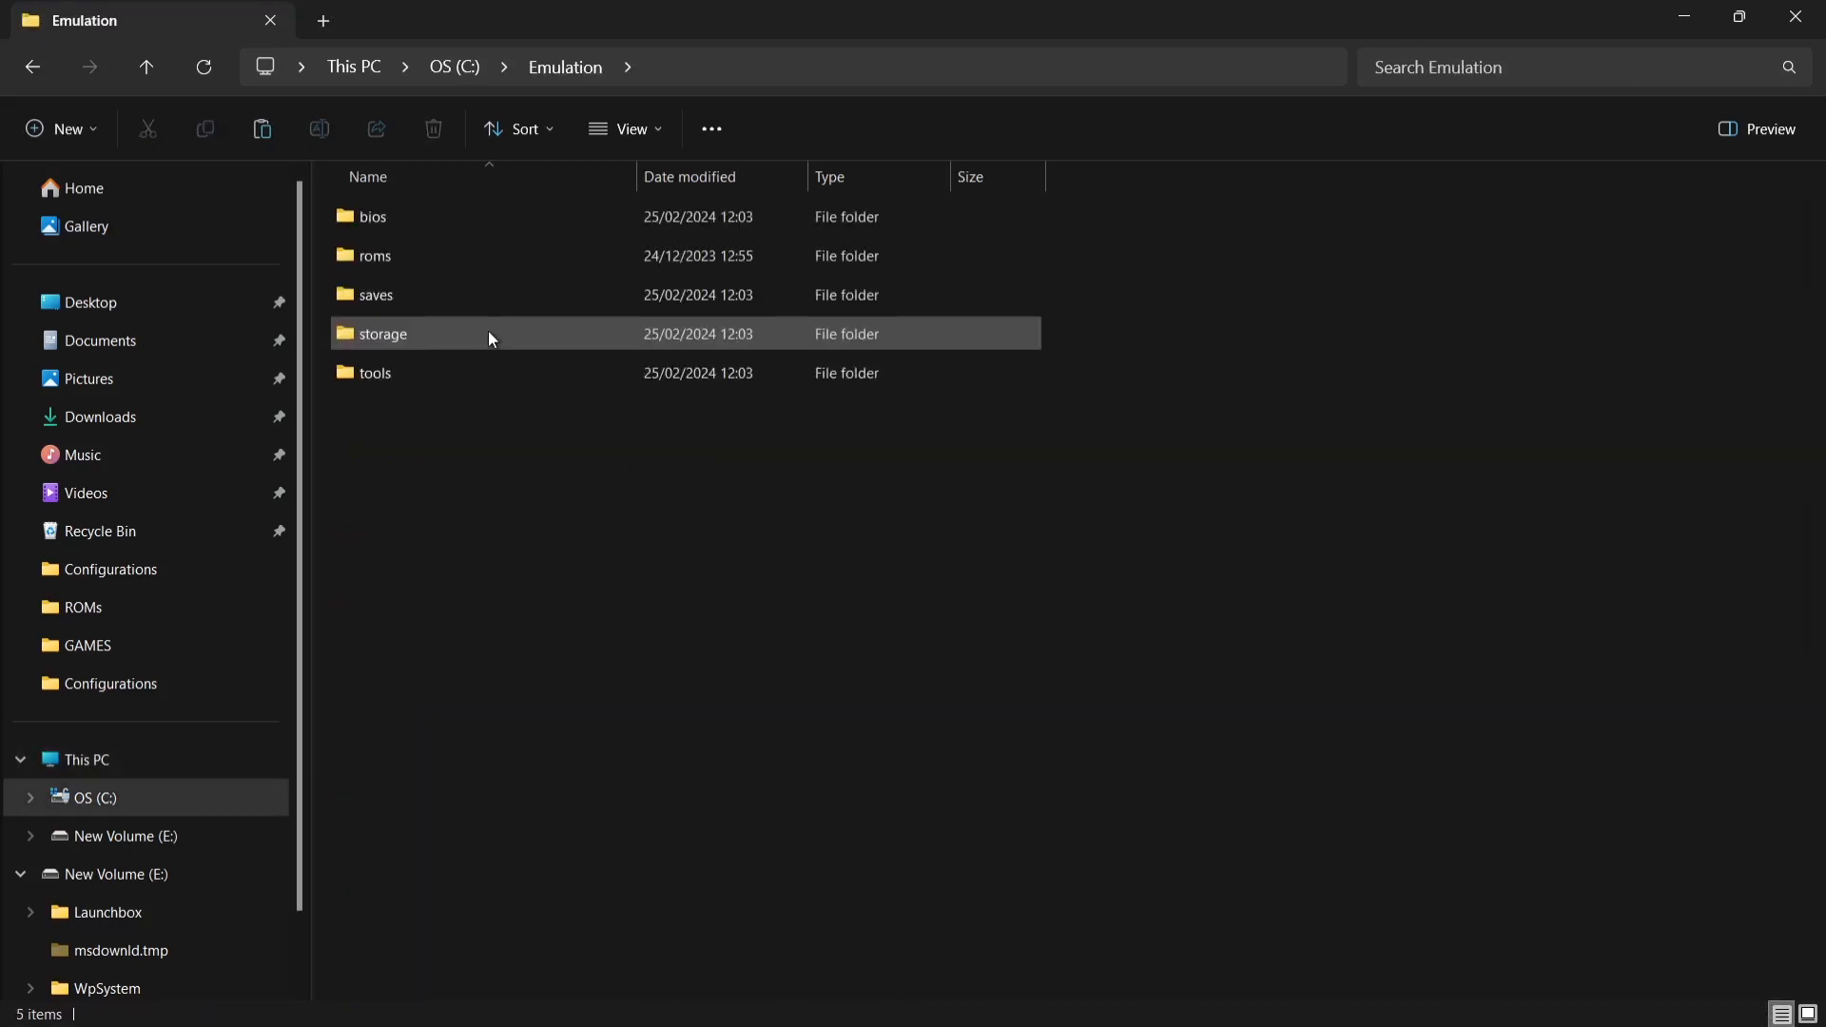
{"action": "double_click", "coordinate": [436, 229]}
{"action": "right_click", "coordinate": [571, 633]}
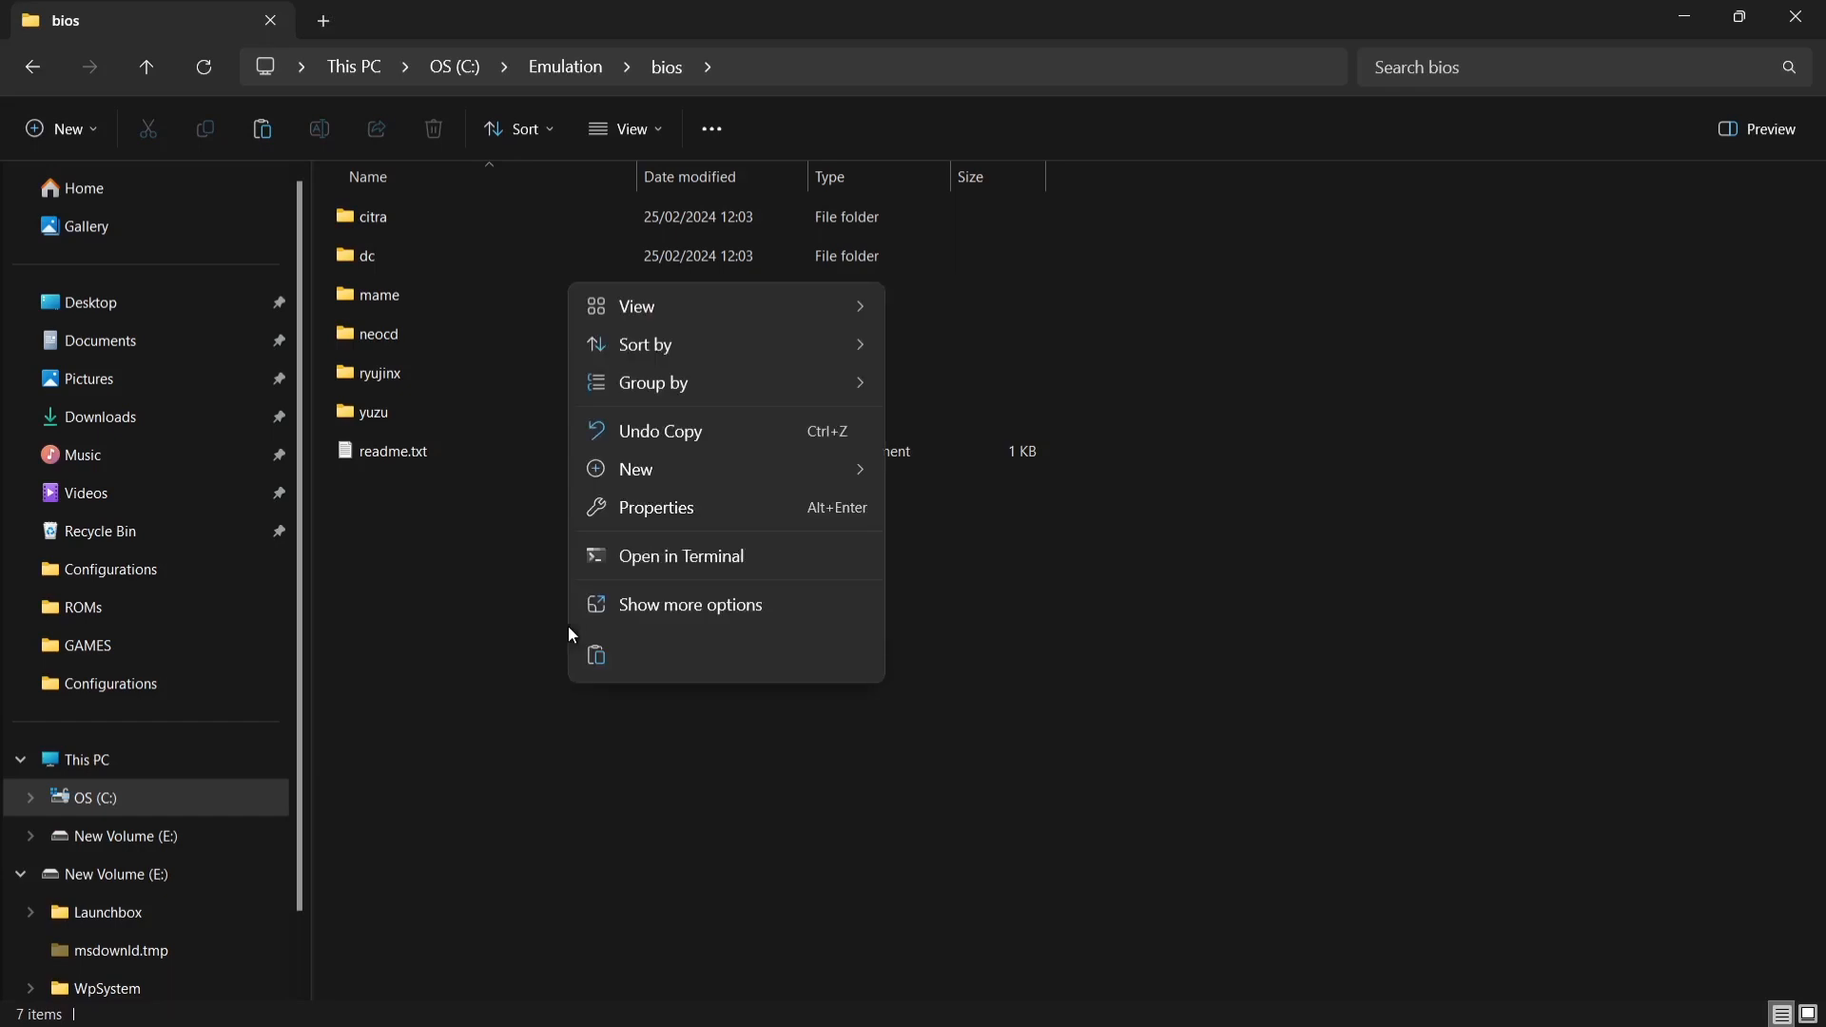
{"action": "left_click", "coordinate": [599, 653]}
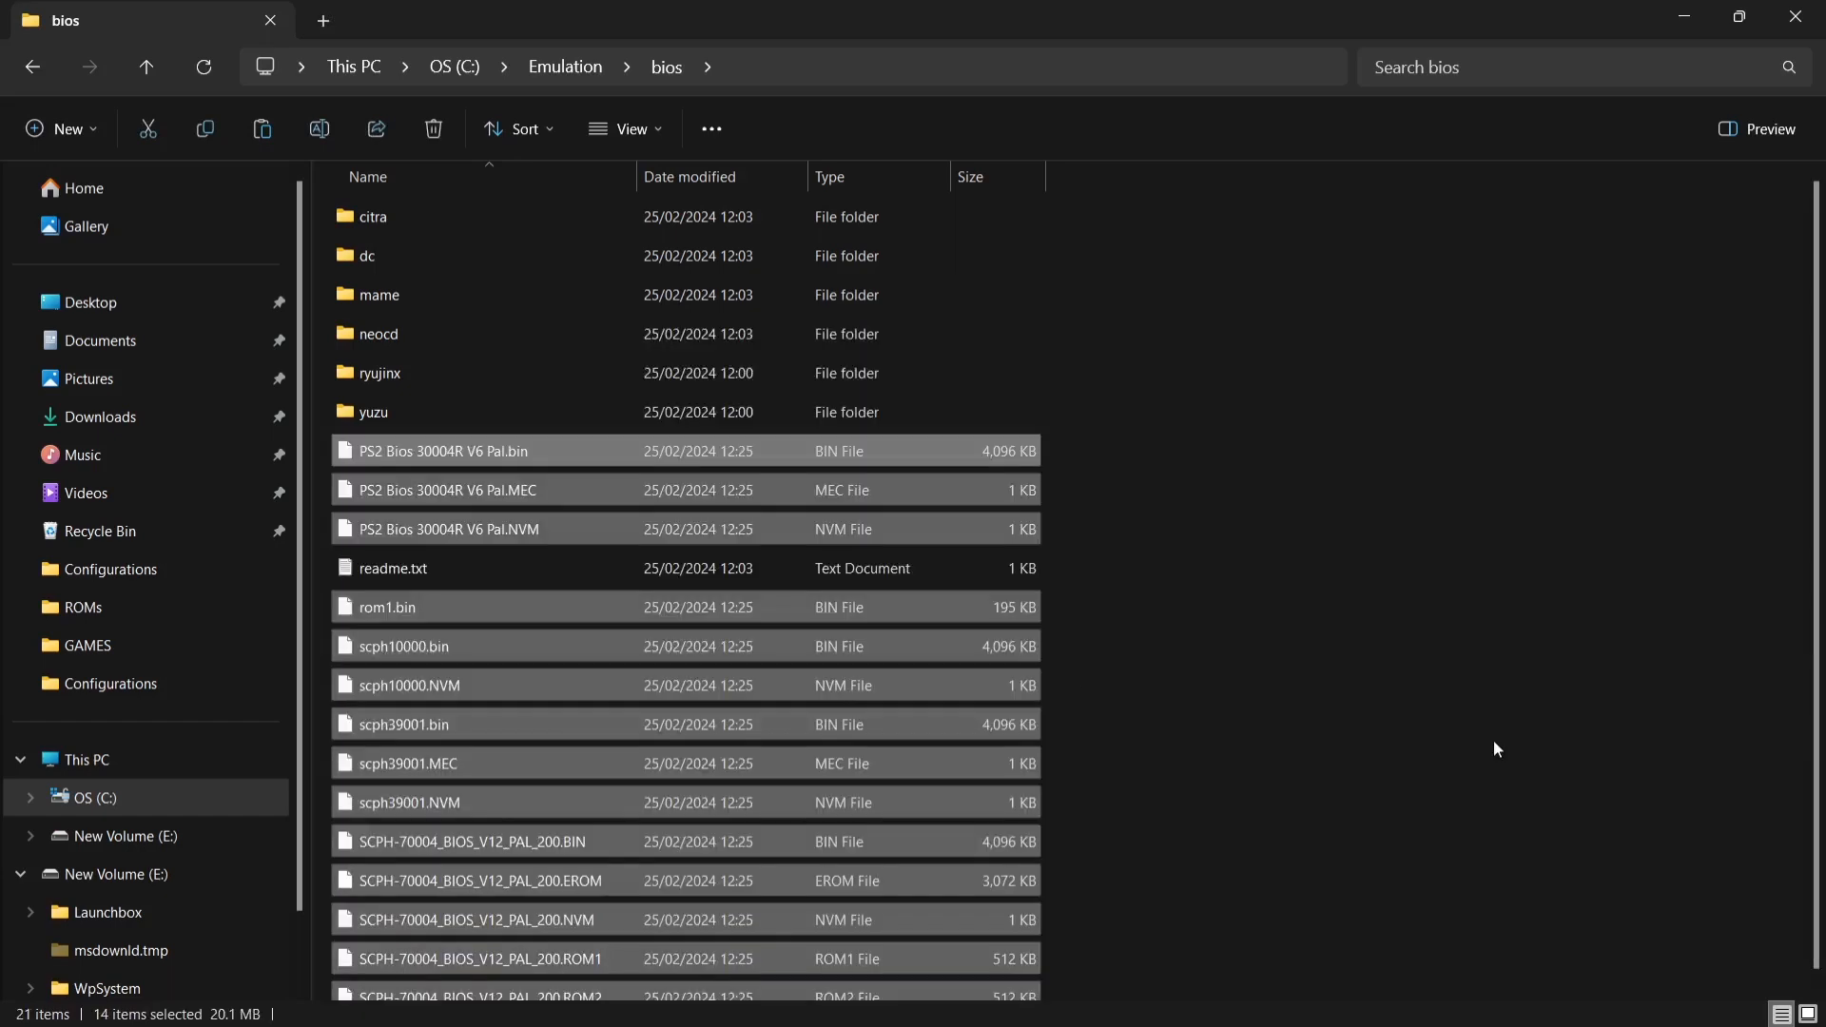
{"action": "left_click", "coordinate": [1494, 742]}
{"action": "left_click", "coordinate": [1684, 16]}
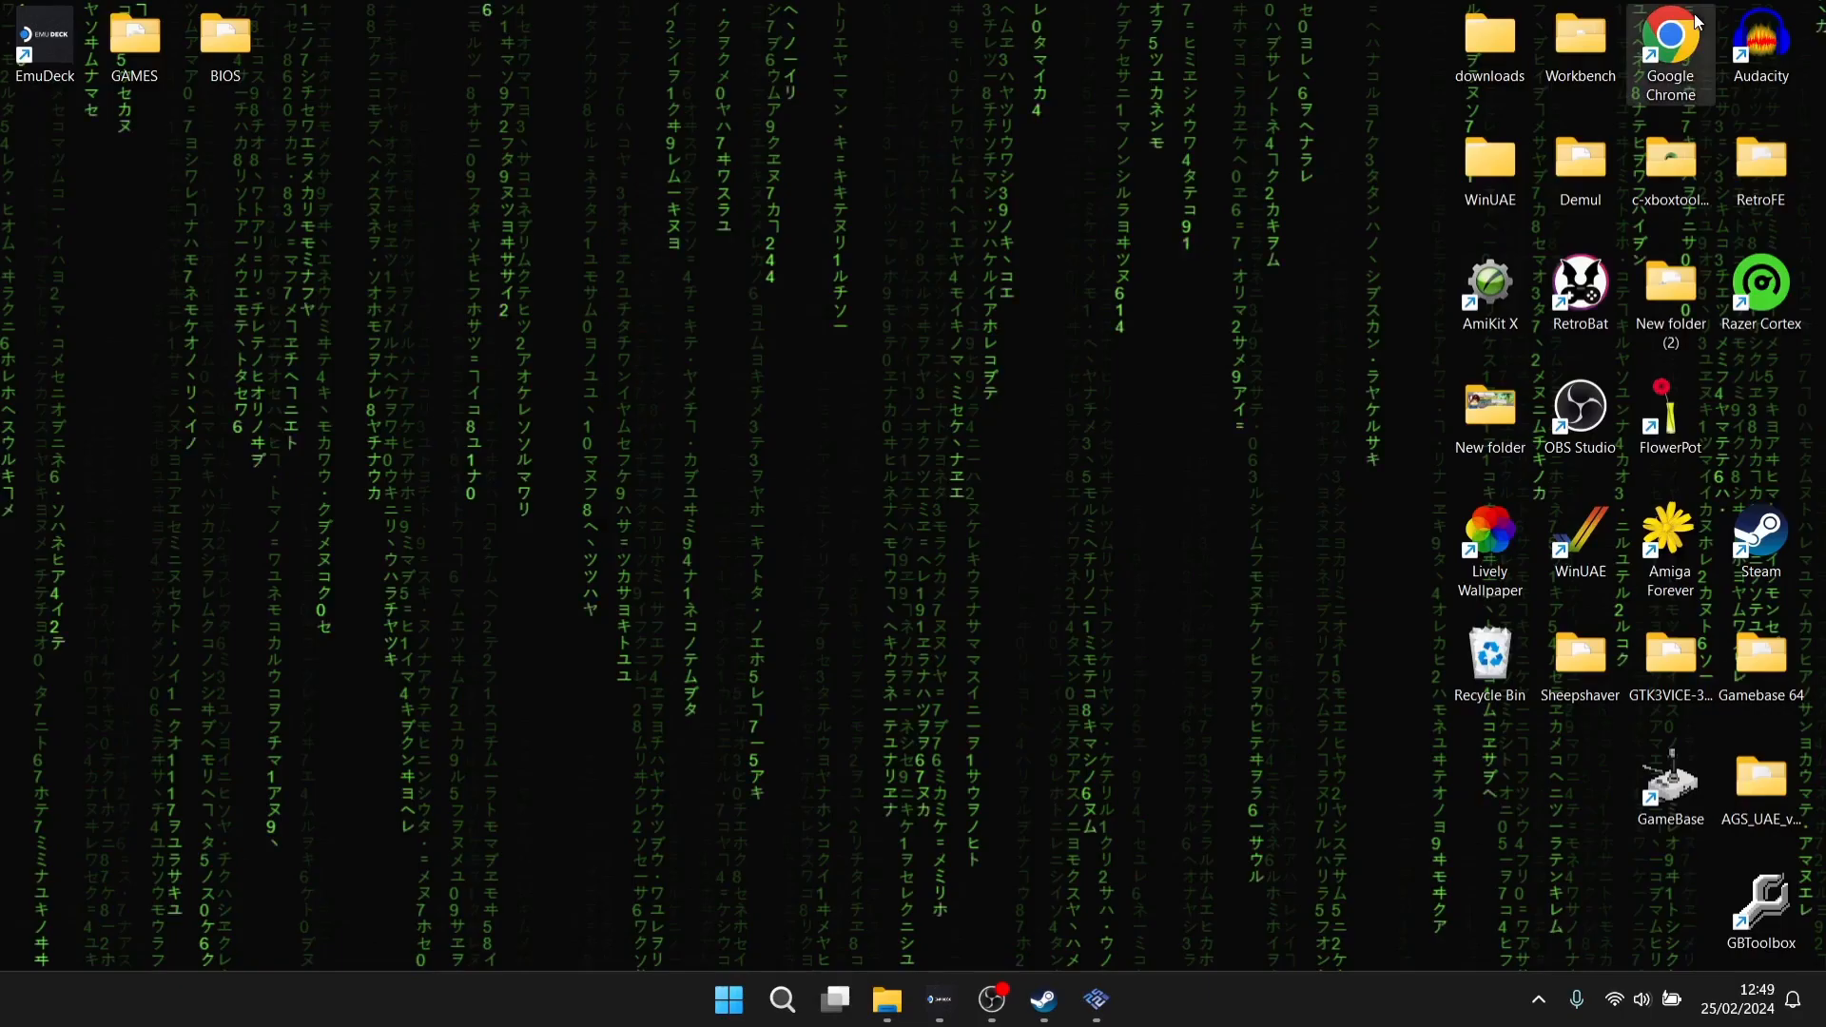
Switch back to PCSX2's BIOS settings, reset the directory so the BIOS images in C:\Emulation\bios are listed, and close the settings.
{"action": "mouse_move", "coordinate": [1096, 1015]}
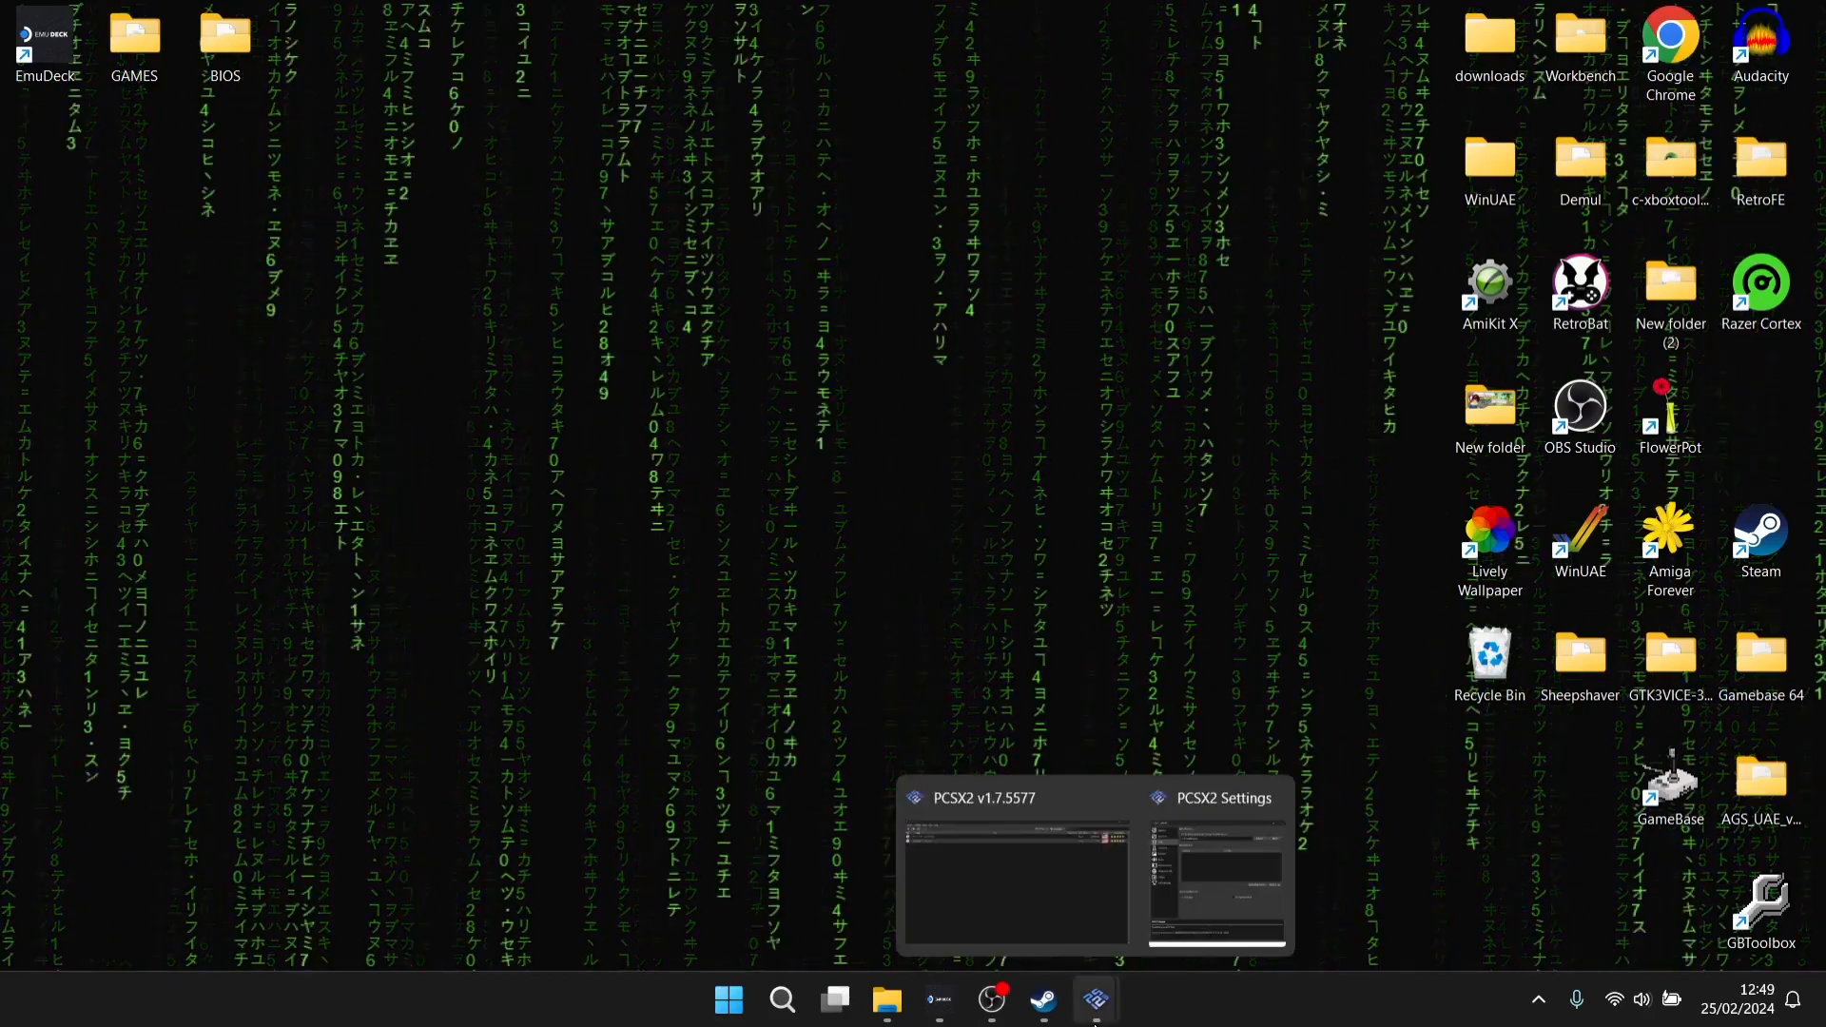
{"action": "left_click", "coordinate": [1190, 932]}
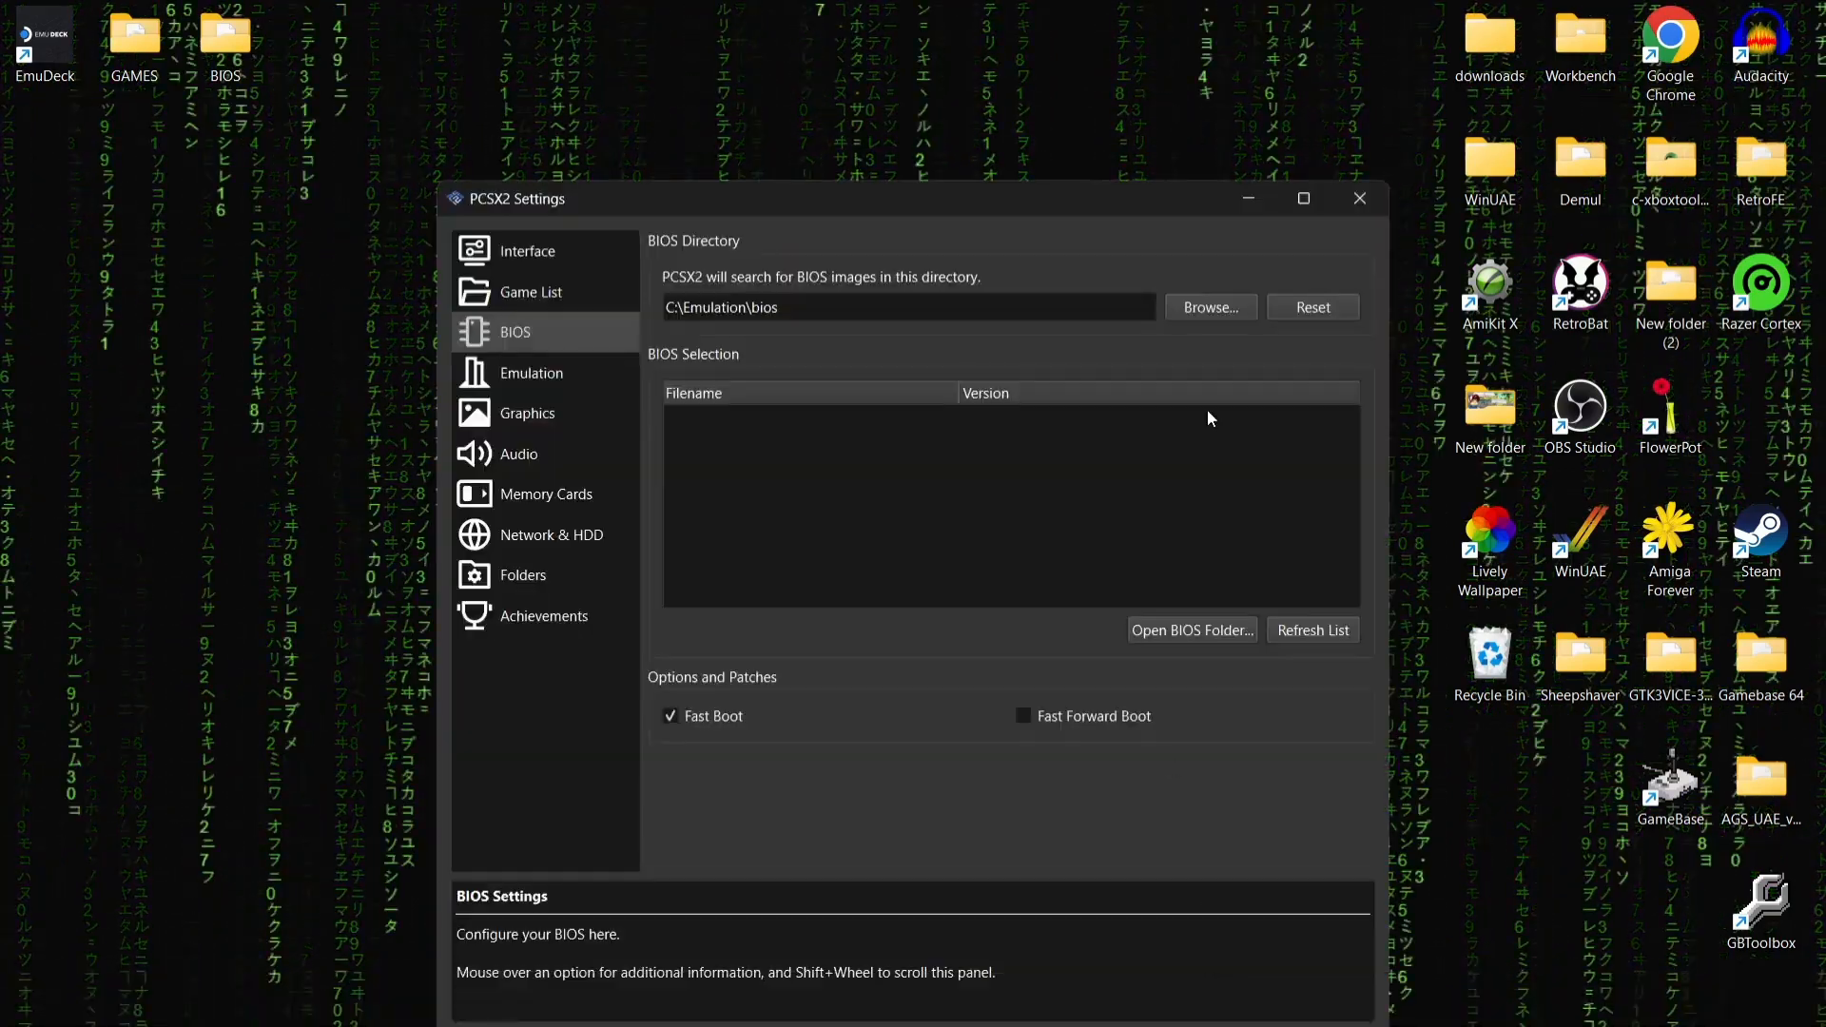
{"action": "left_click", "coordinate": [1322, 310]}
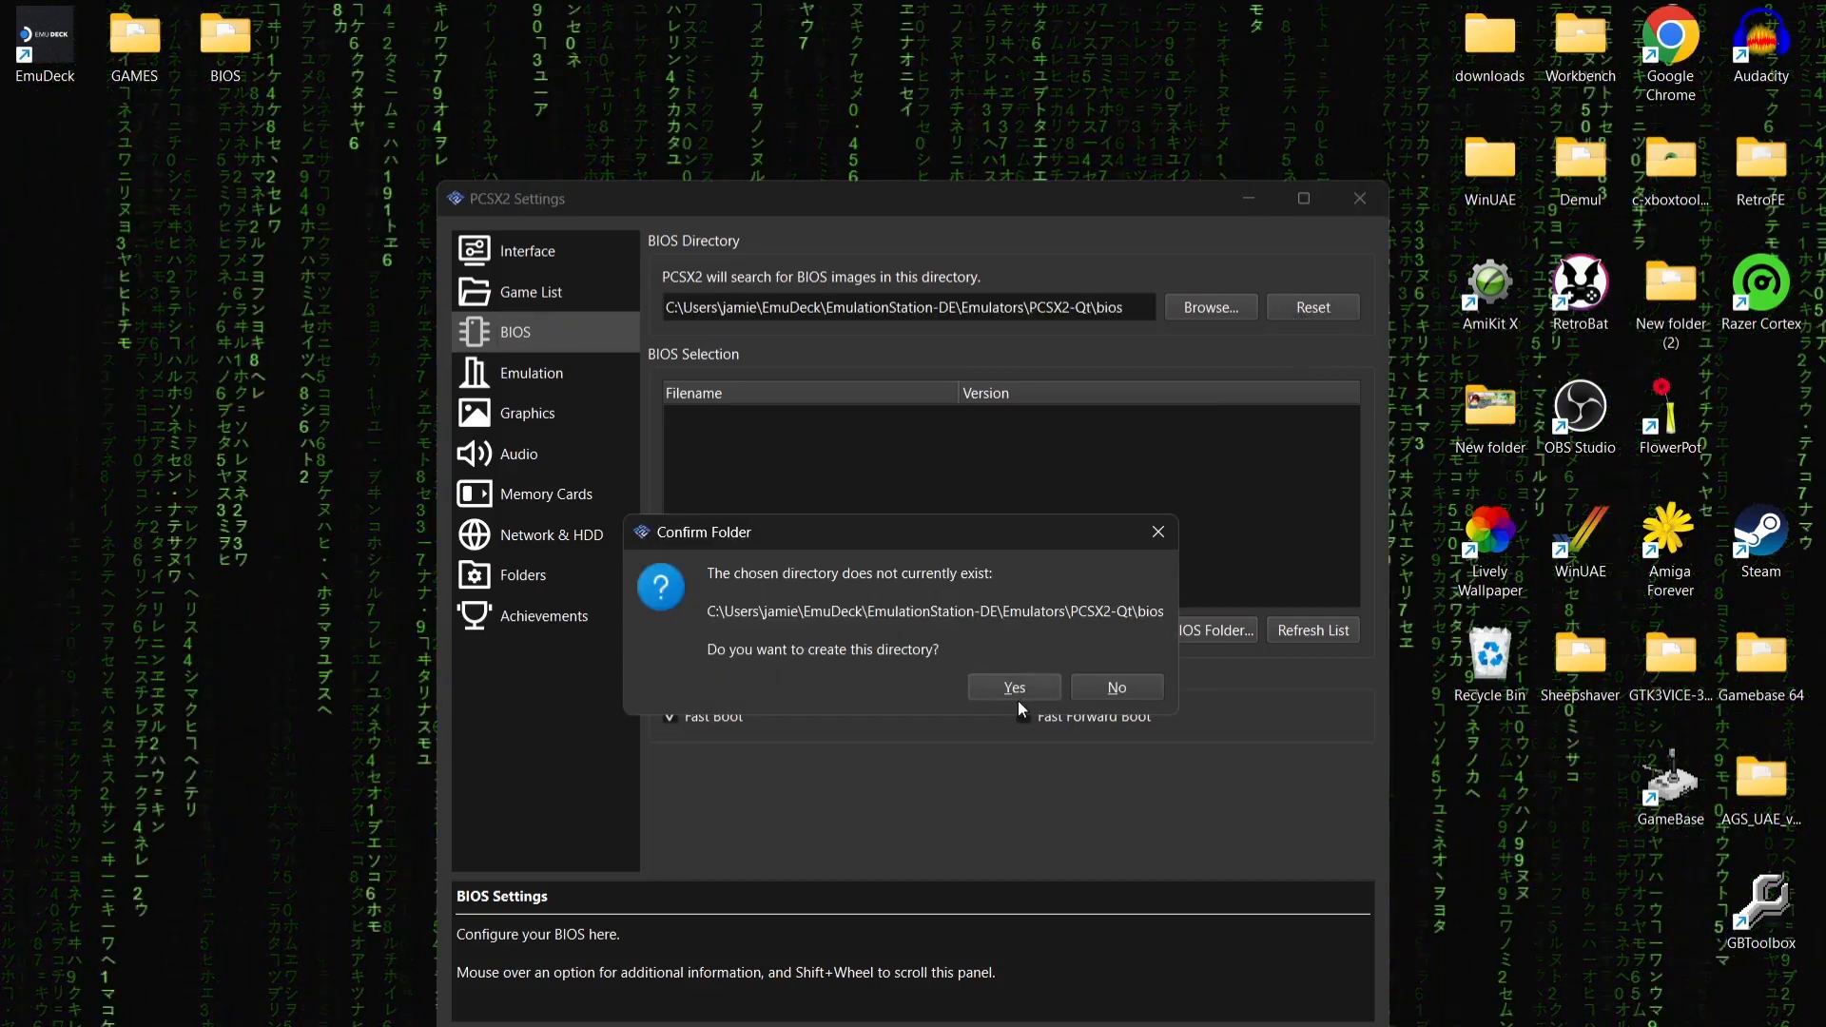
{"action": "left_click", "coordinate": [1021, 693]}
{"action": "left_click", "coordinate": [1308, 307]}
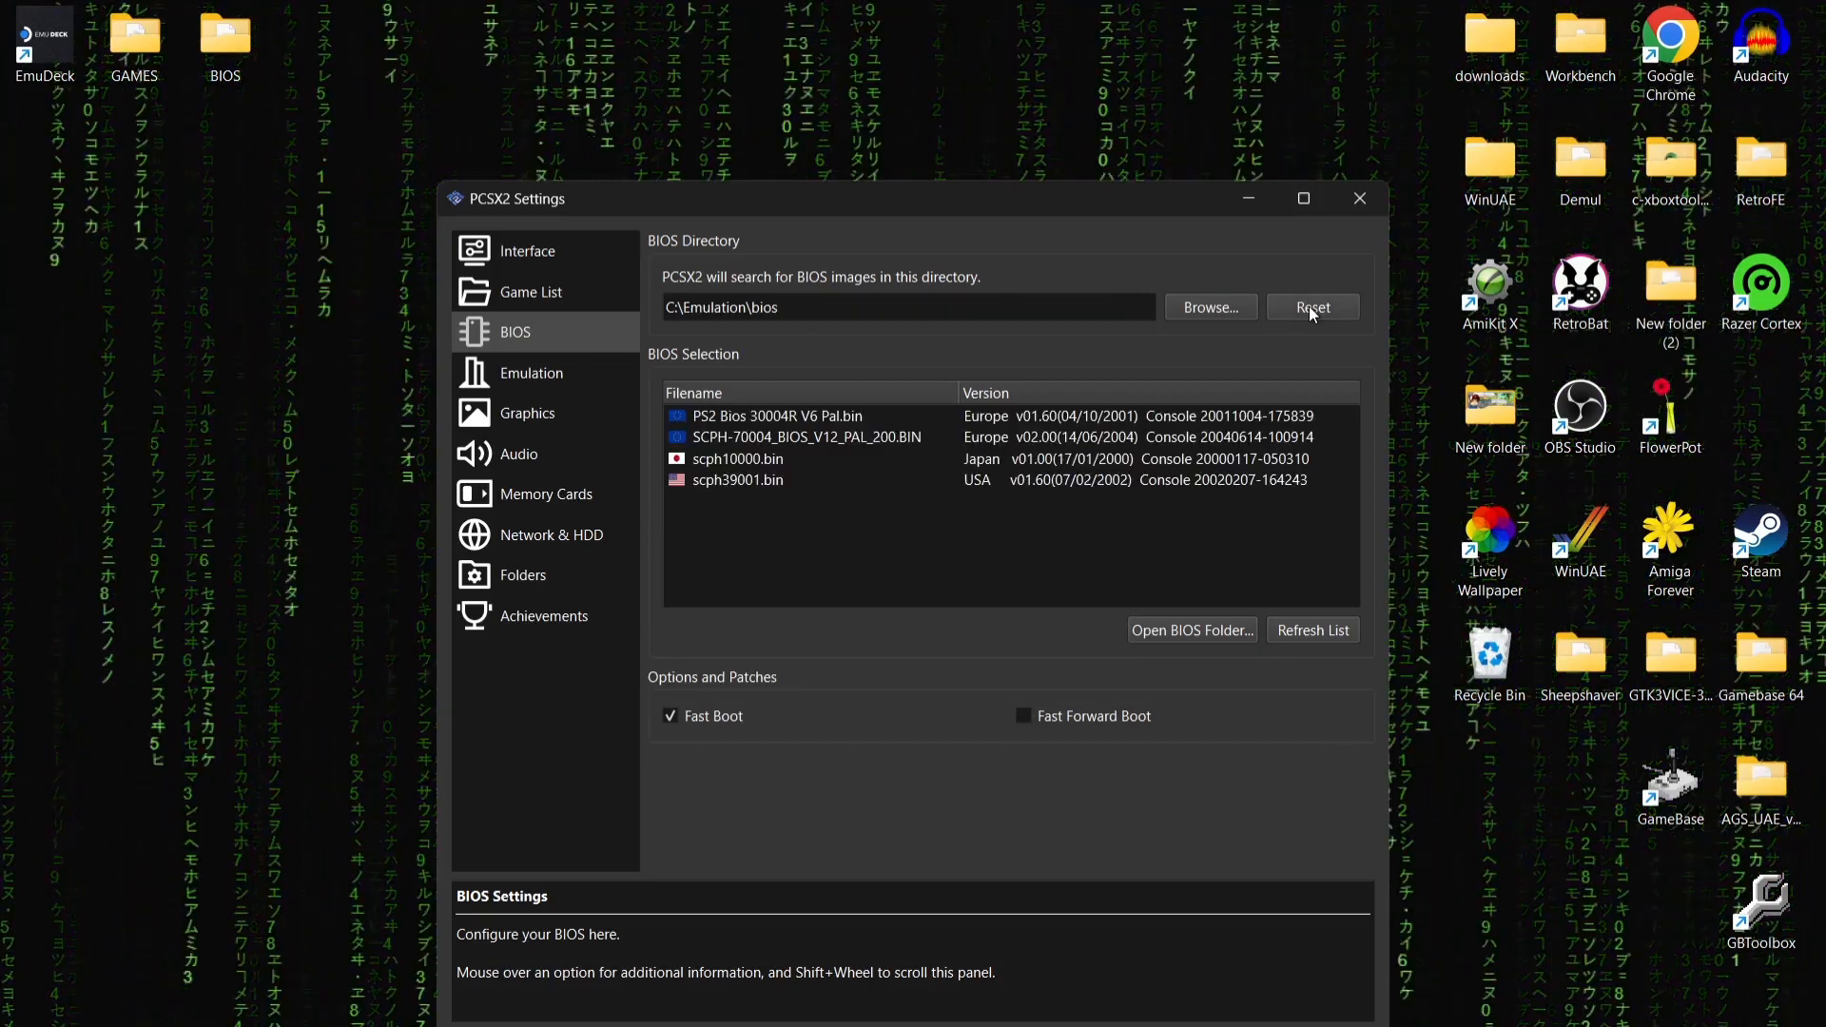
{"action": "left_click", "coordinate": [1301, 206]}
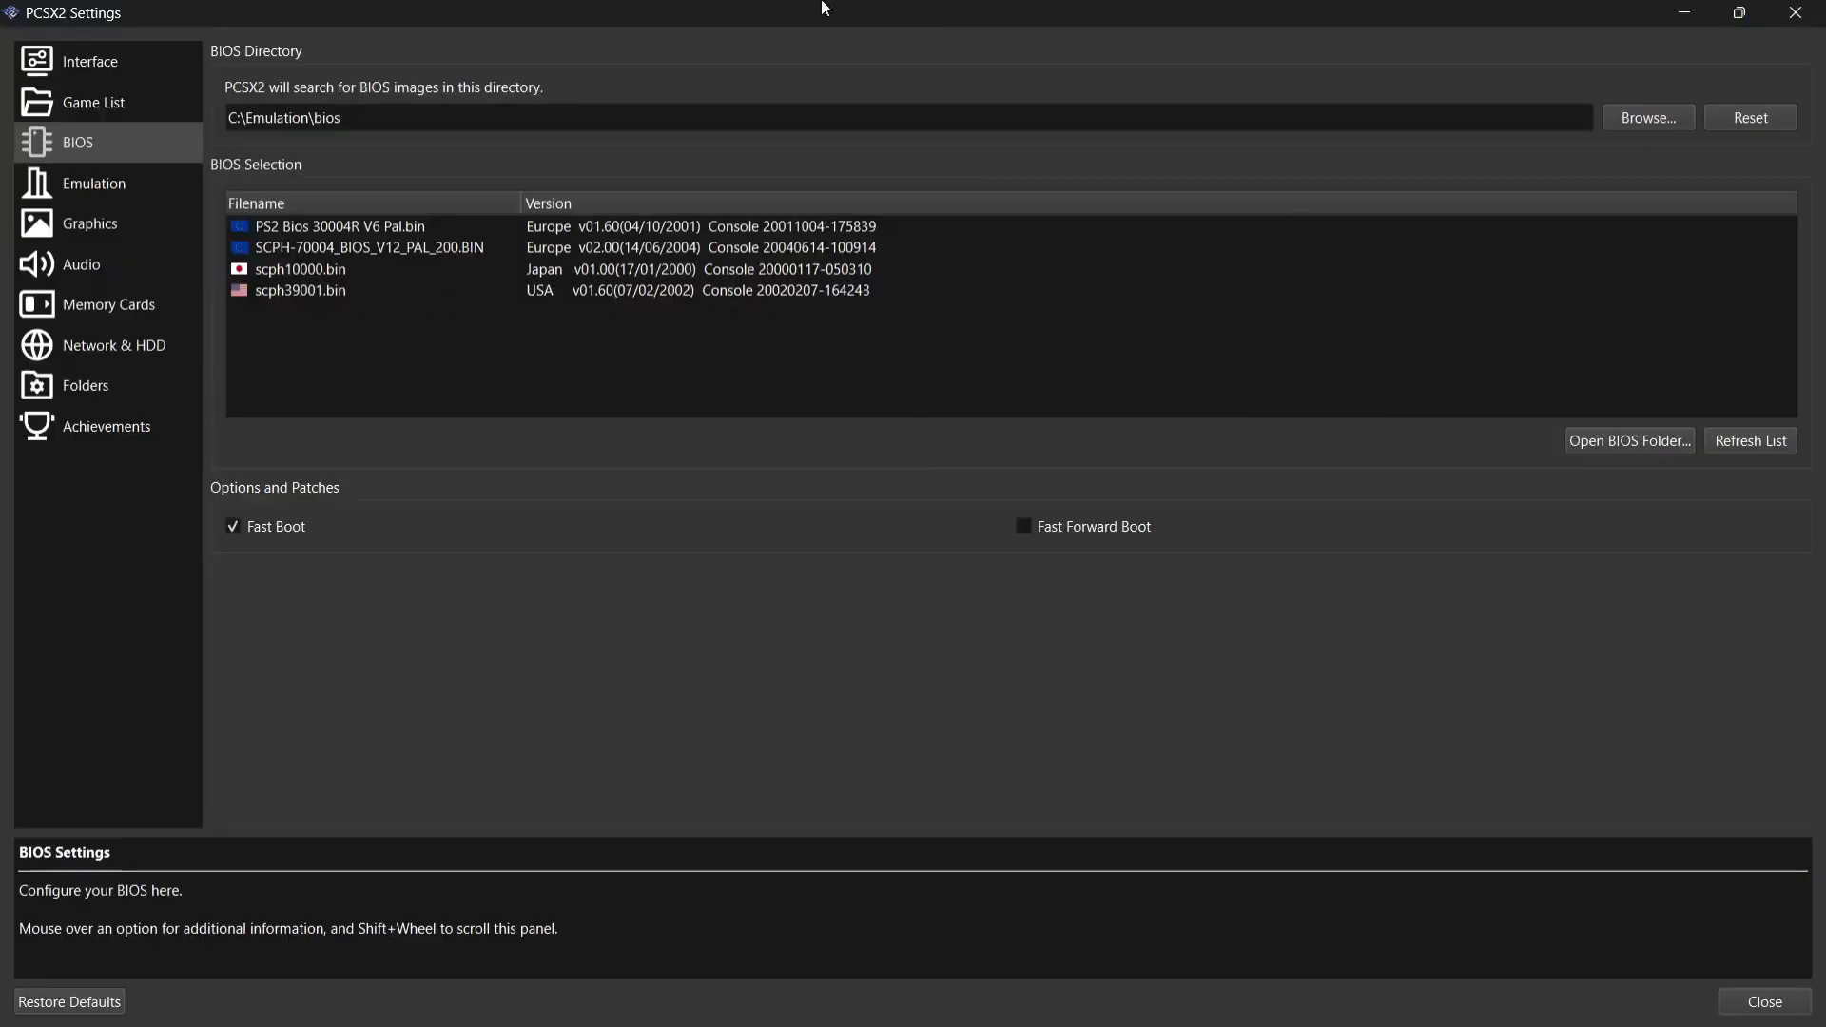
{"action": "left_click", "coordinate": [1821, 12]}
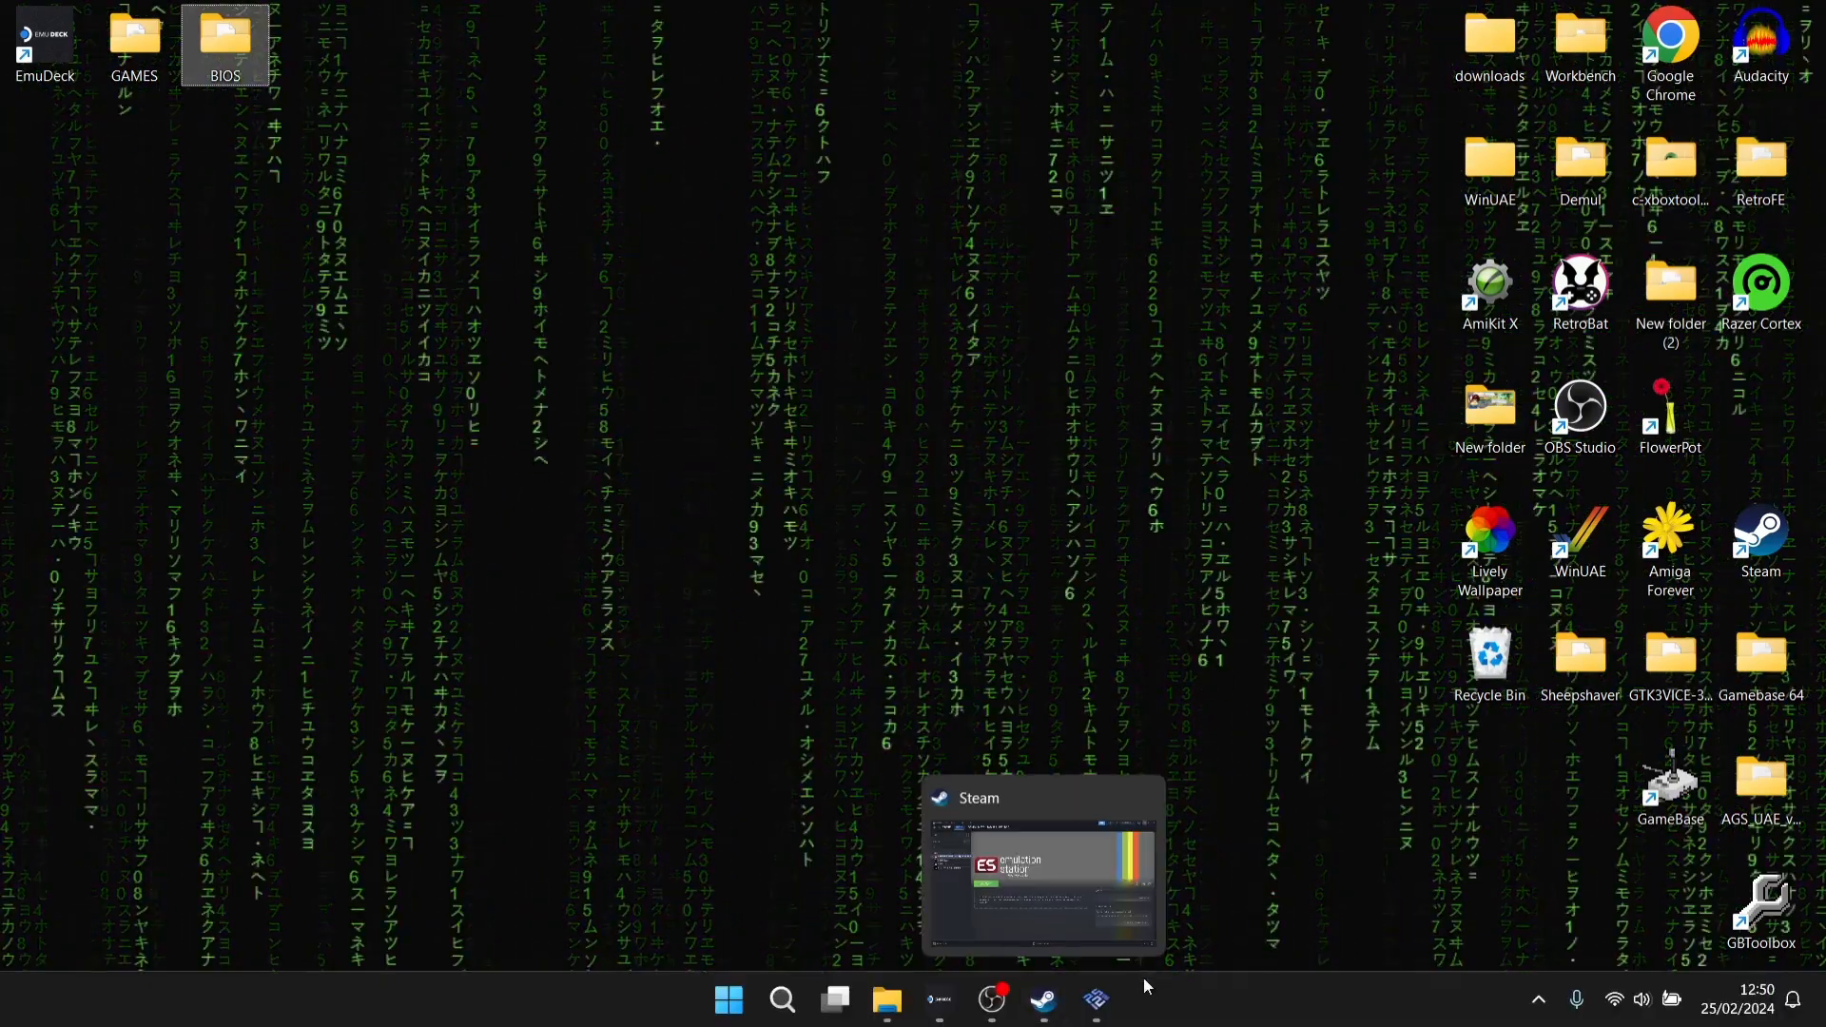
Switch to Steam, launch EmulationStation Desktop Edition and look at the Sony PlayStation 2 game list.
{"action": "left_click", "coordinate": [1044, 885]}
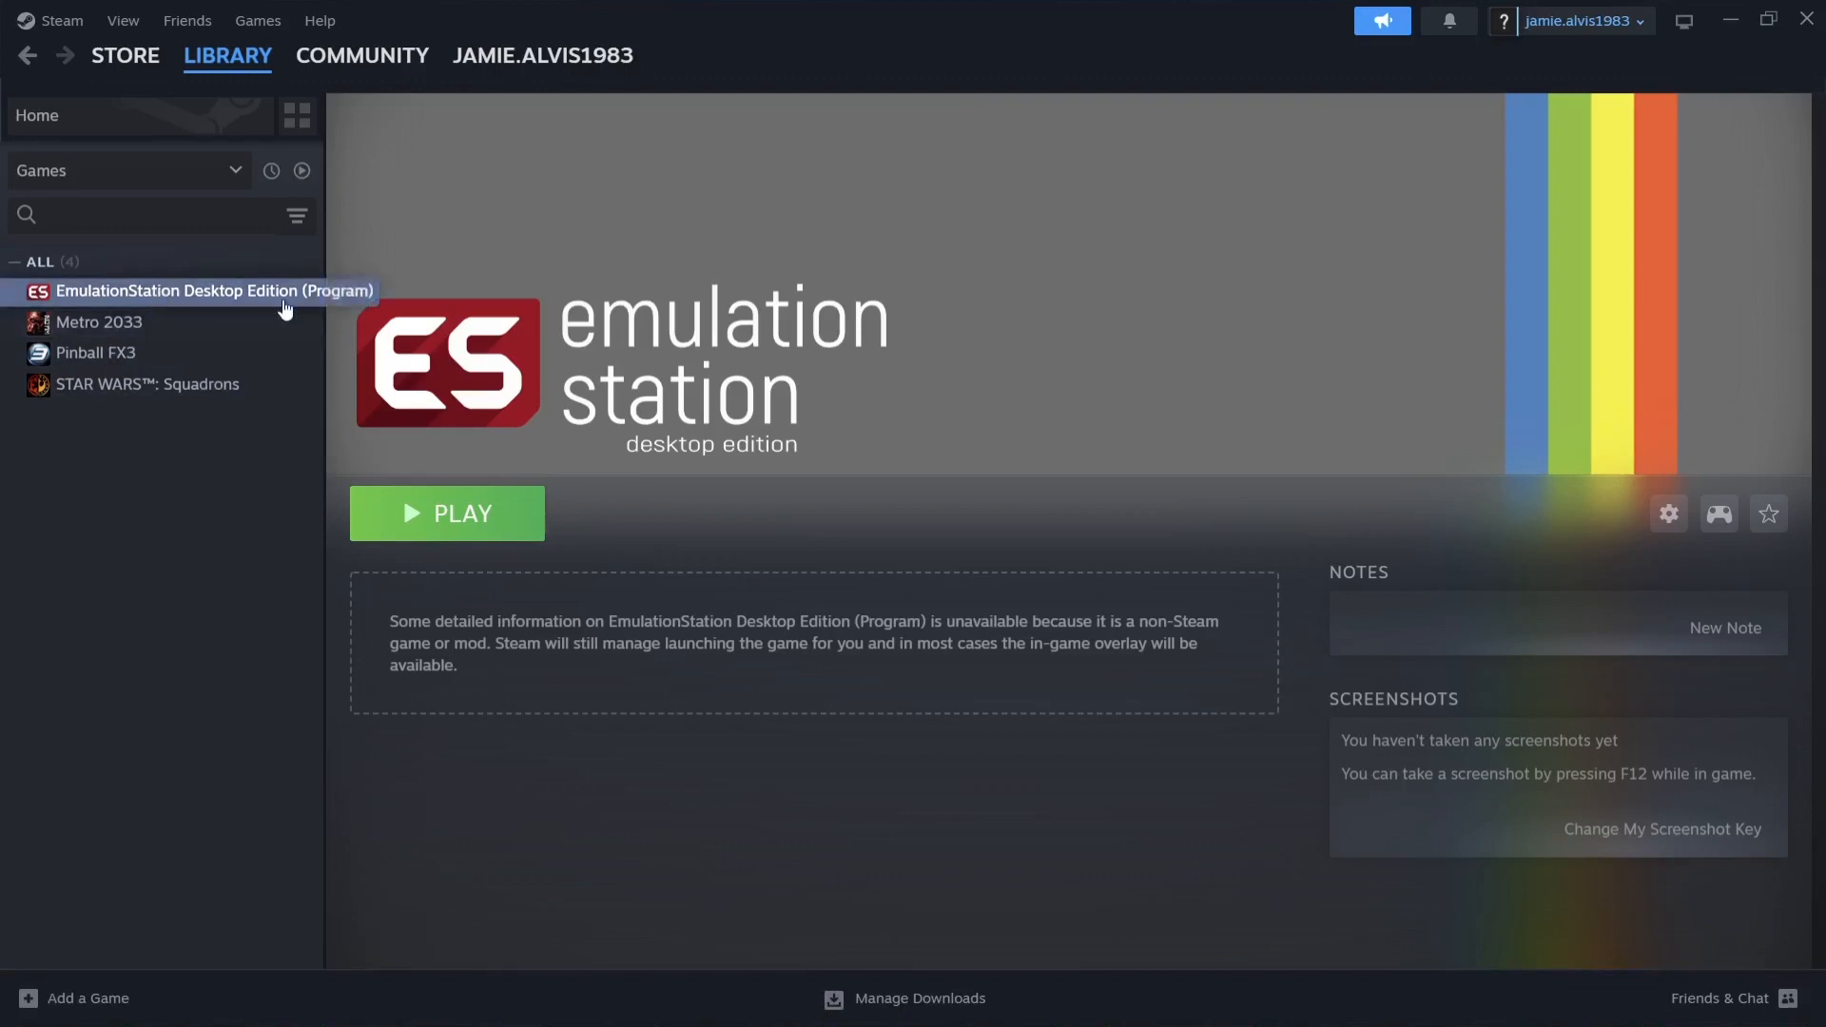
{"action": "left_click", "coordinate": [487, 525]}
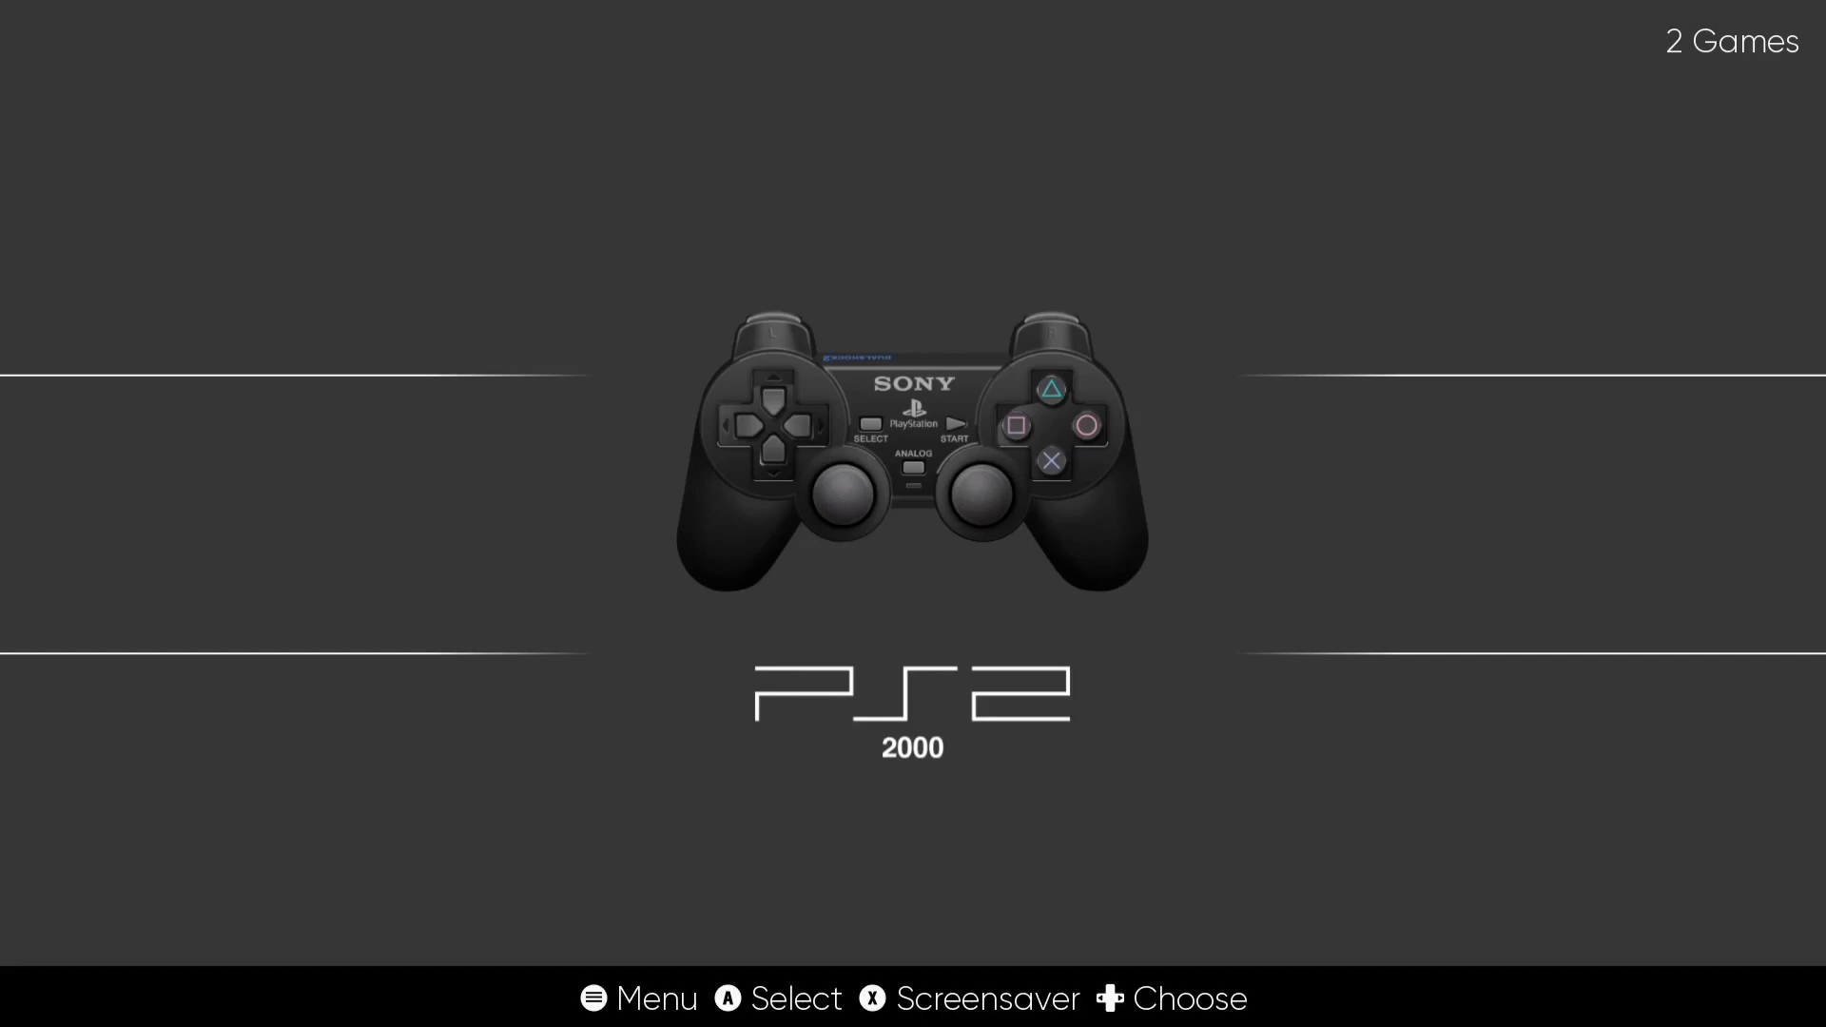
{"action": "key", "text": "Return"}
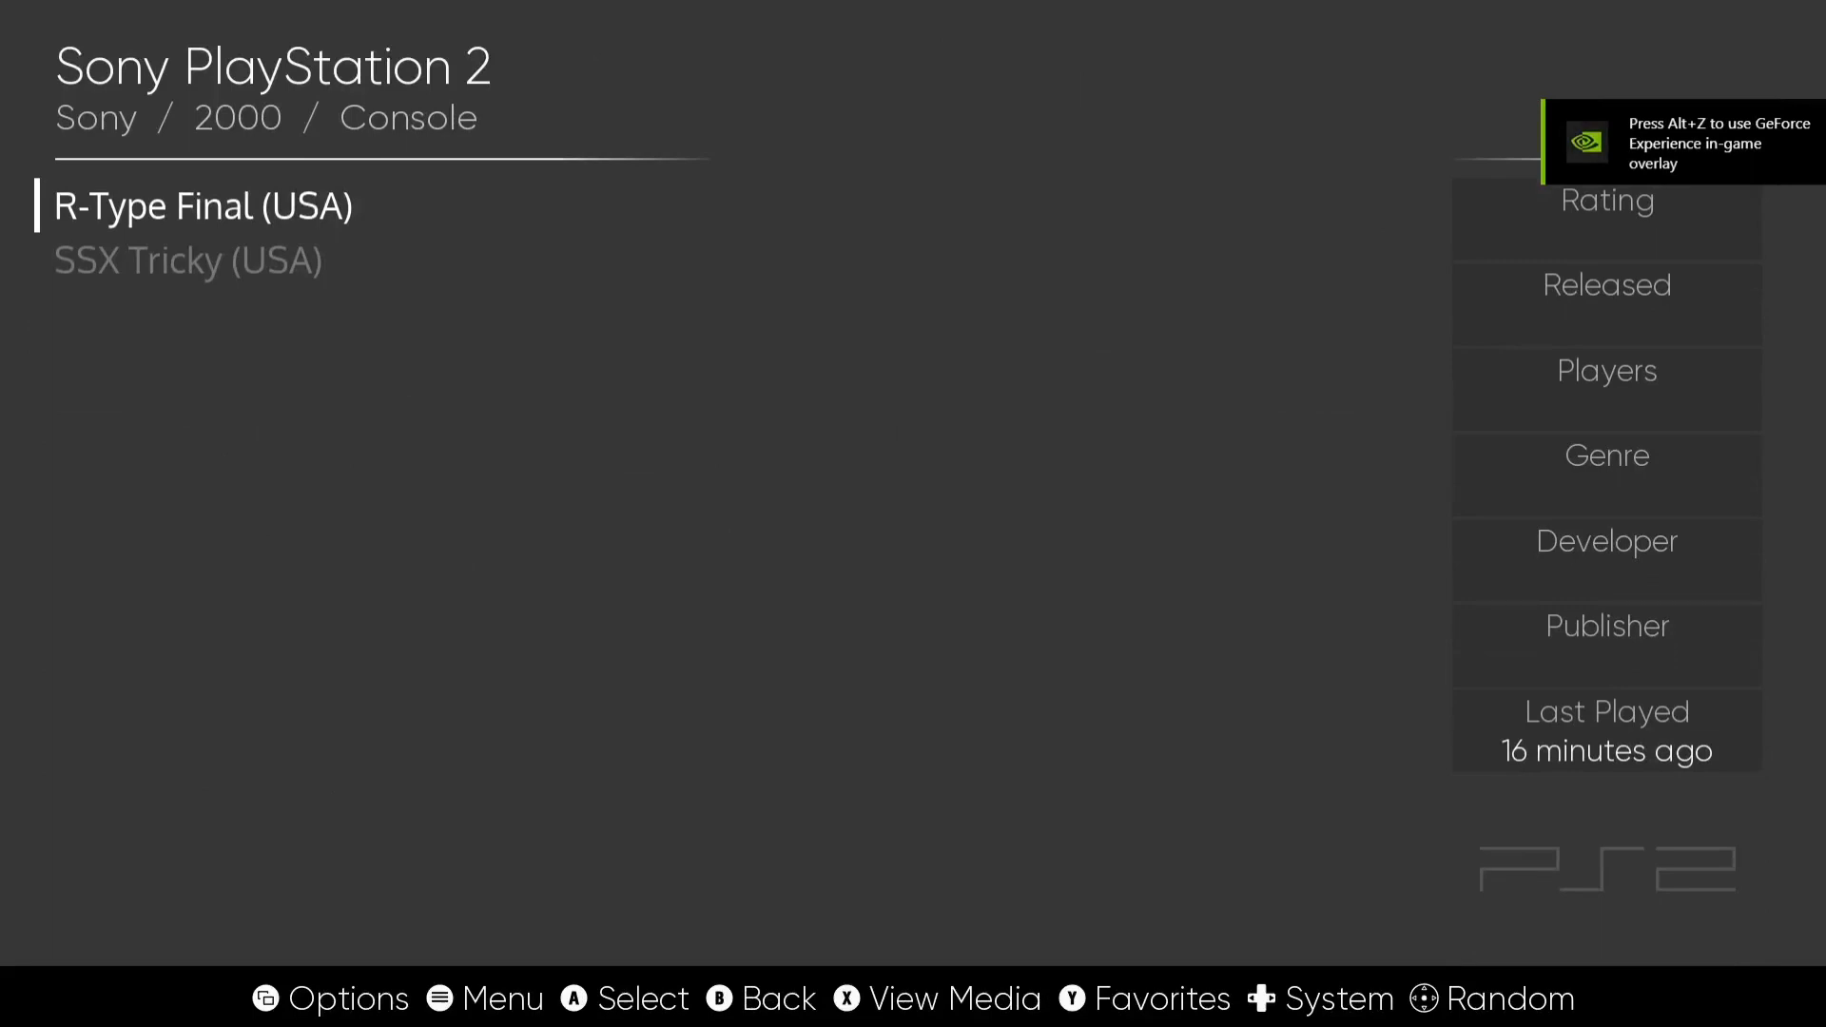
{"action": "key", "text": "BackSpace"}
Open the scraper from the main menu and select Sony PlayStation 2 as the system to scrape.
{"action": "key", "text": "Escape"}
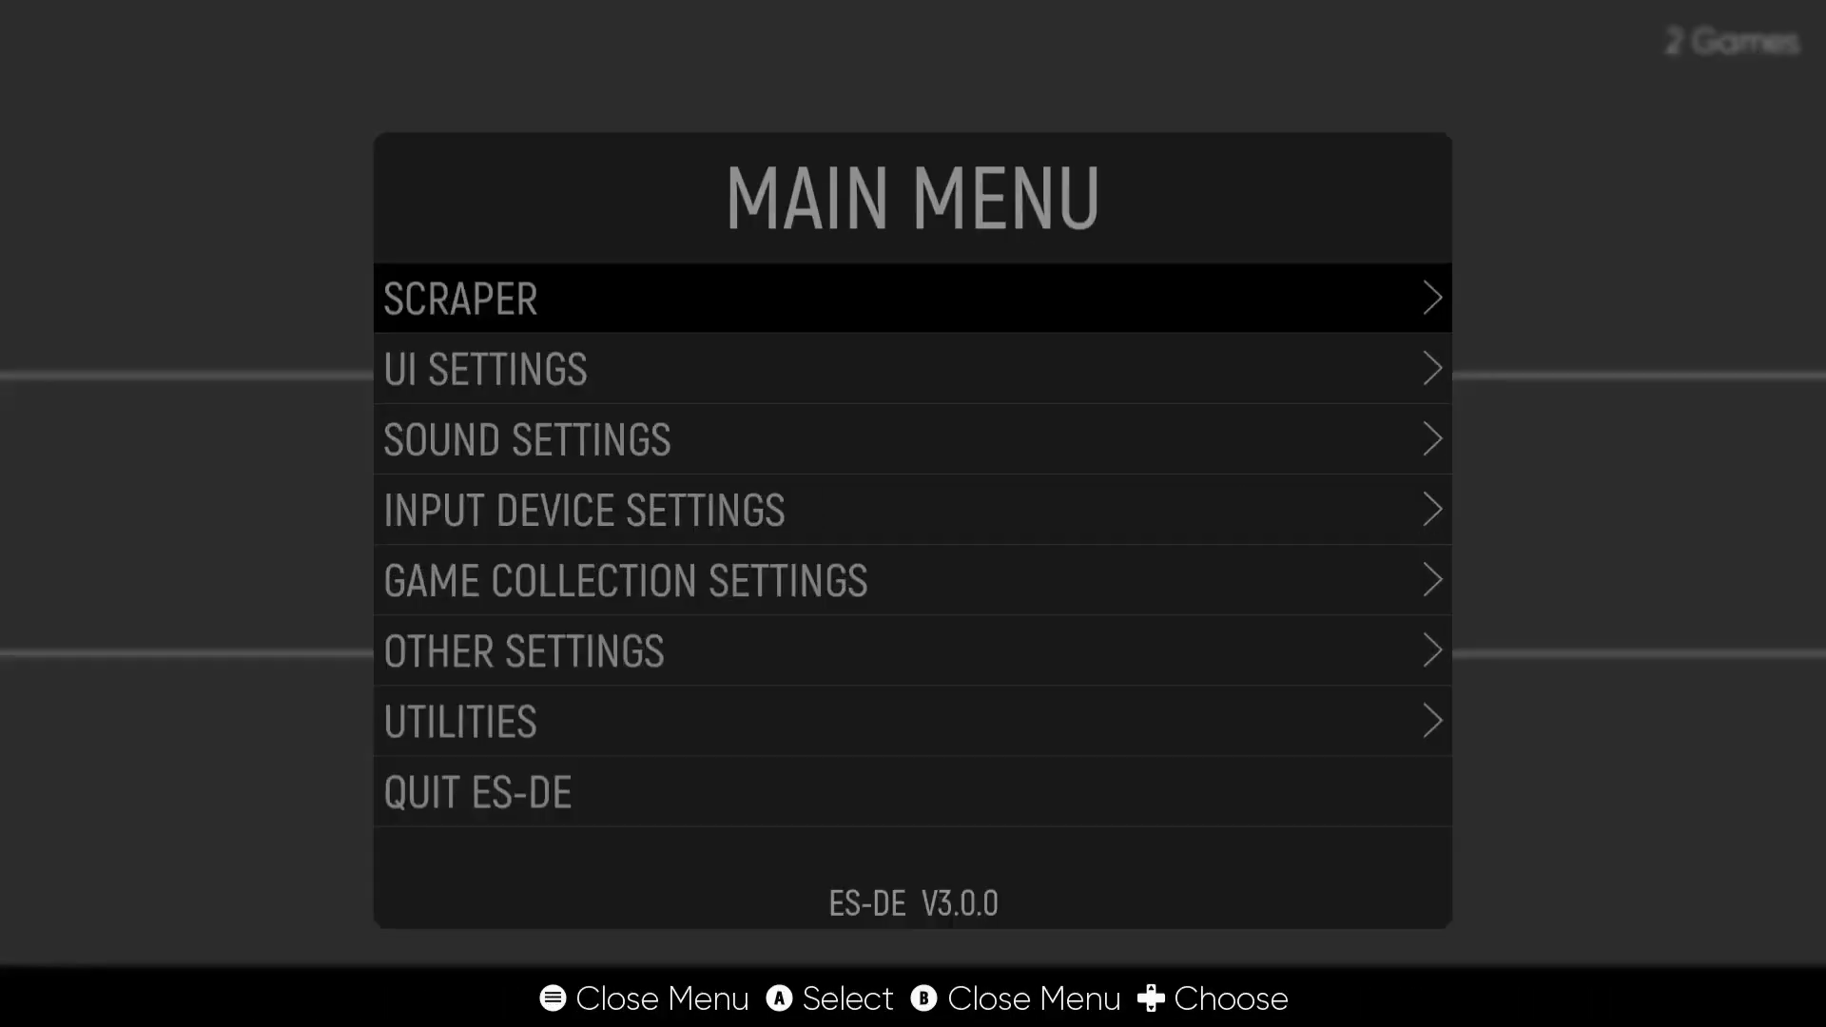
{"action": "key", "text": "Return"}
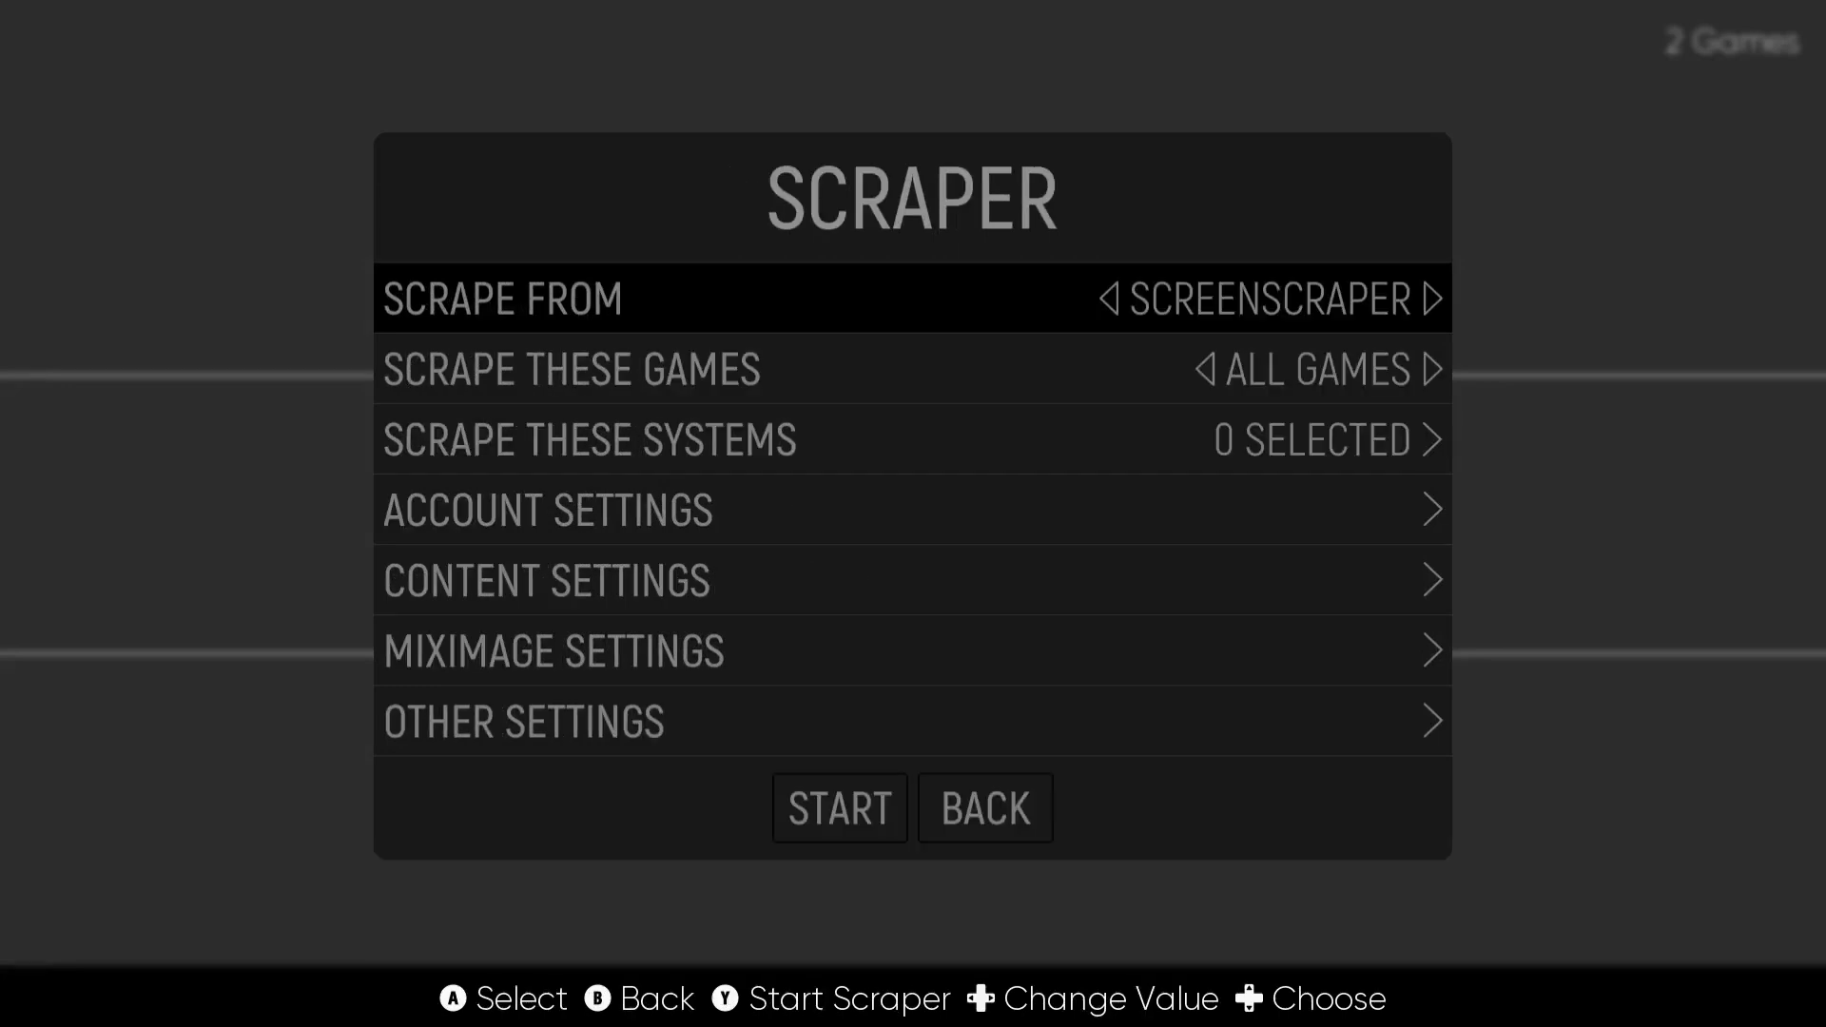
{"action": "key", "text": "Down"}
{"action": "key", "text": "Down"}
{"action": "key", "text": "Return"}
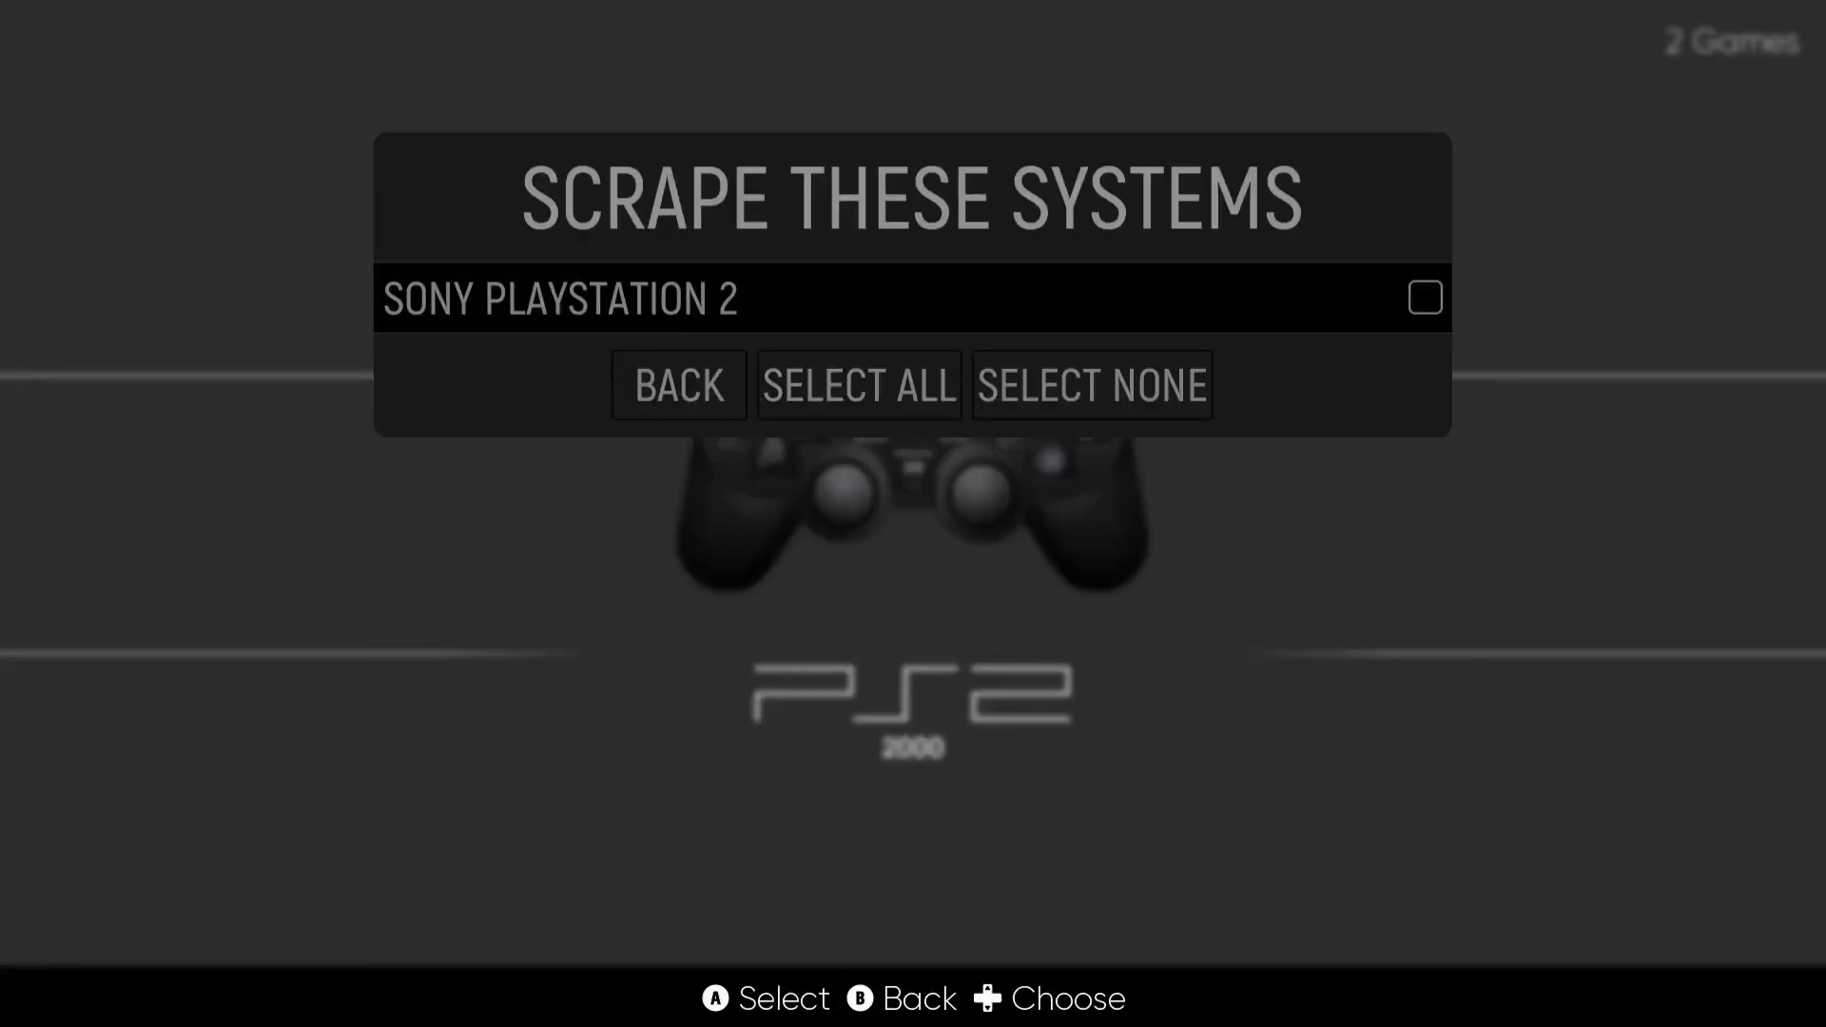
{"action": "key", "text": "Return"}
{"action": "key", "text": "Down"}
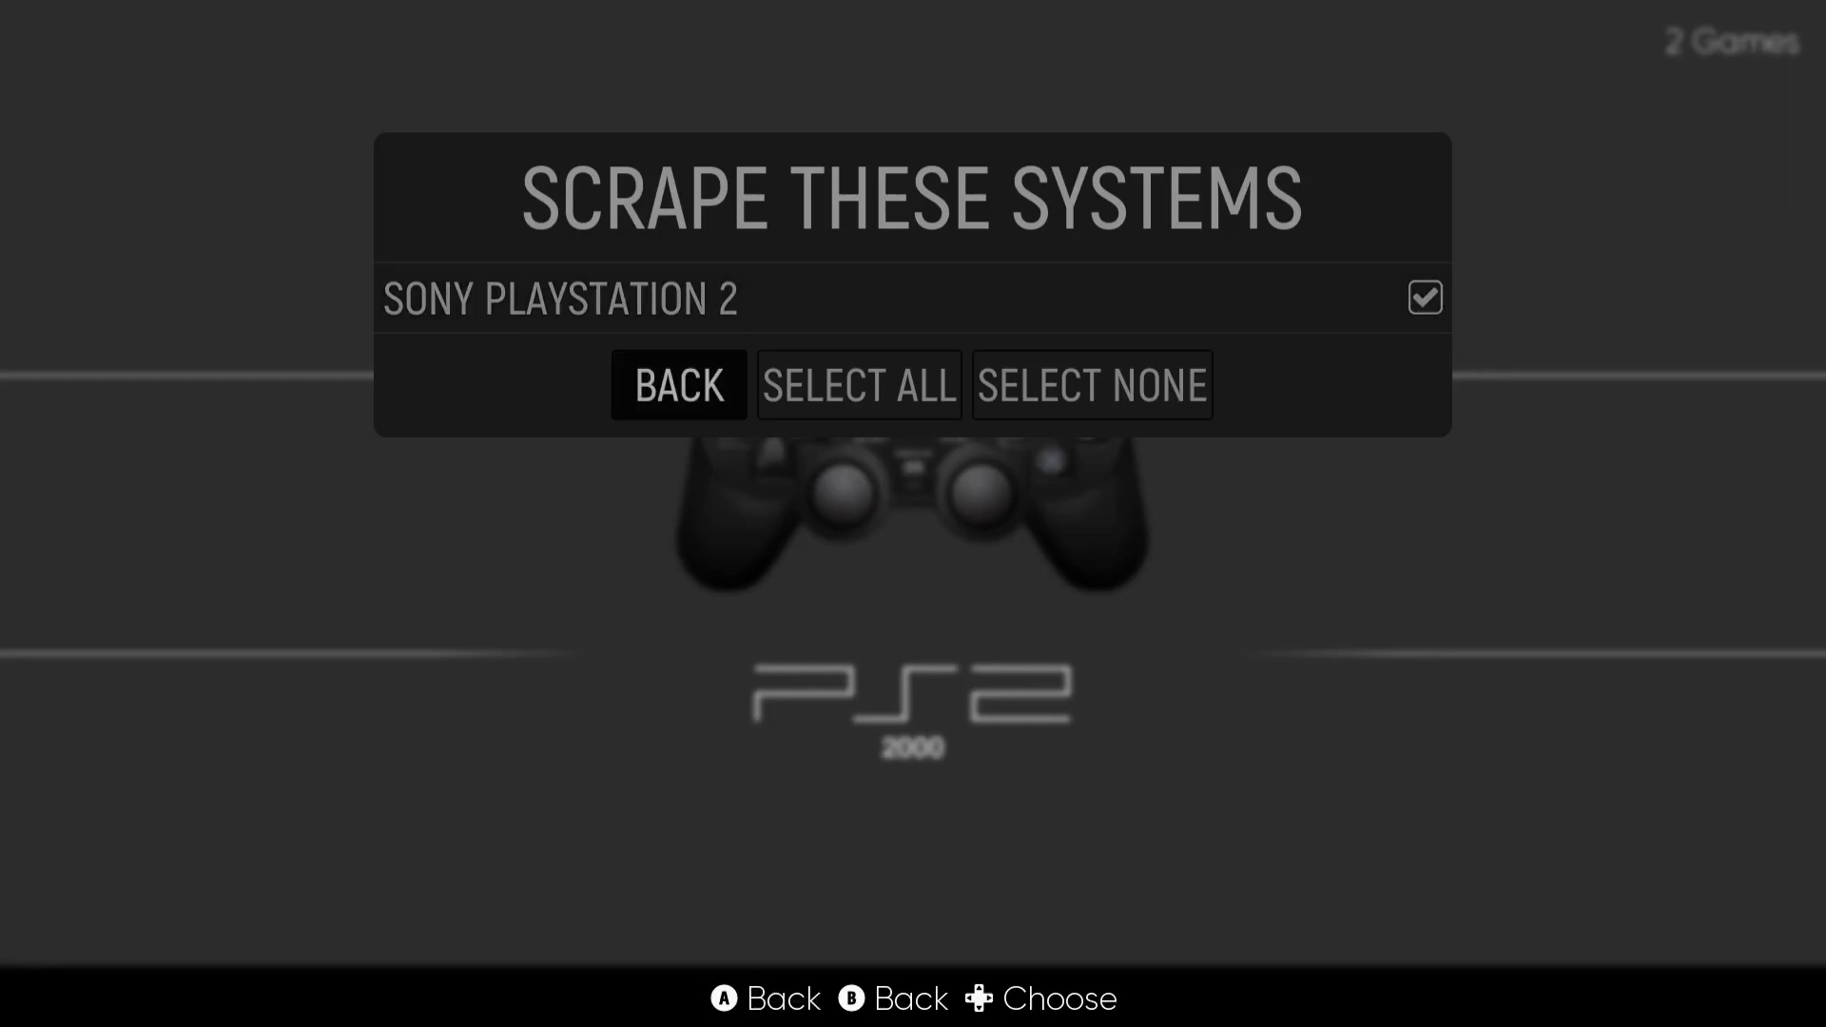
{"action": "key", "text": "Return"}
{"action": "key", "text": "Up"}
{"action": "key", "text": "Up"}
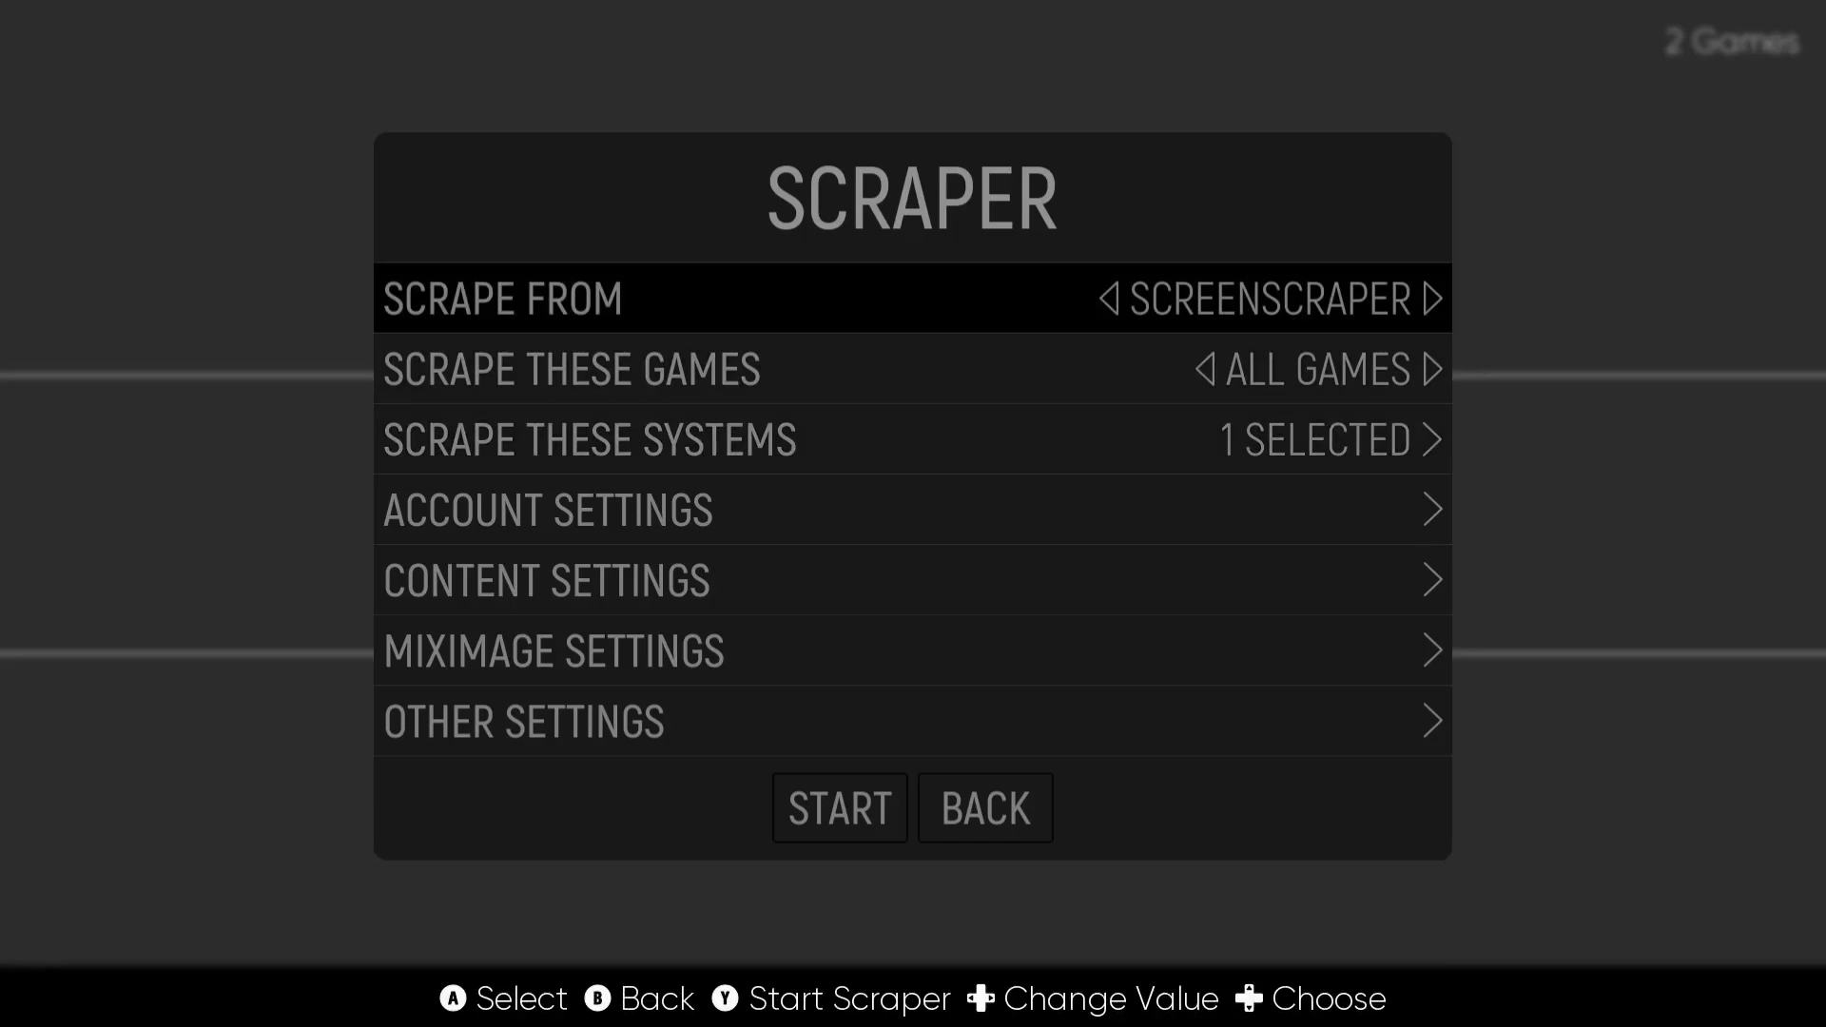
Look at the scraper's account settings and where the ScreenScraper username is entered, without entering anything.
{"action": "key", "text": "Down"}
{"action": "key", "text": "Down"}
{"action": "key", "text": "Down"}
{"action": "key", "text": "Return"}
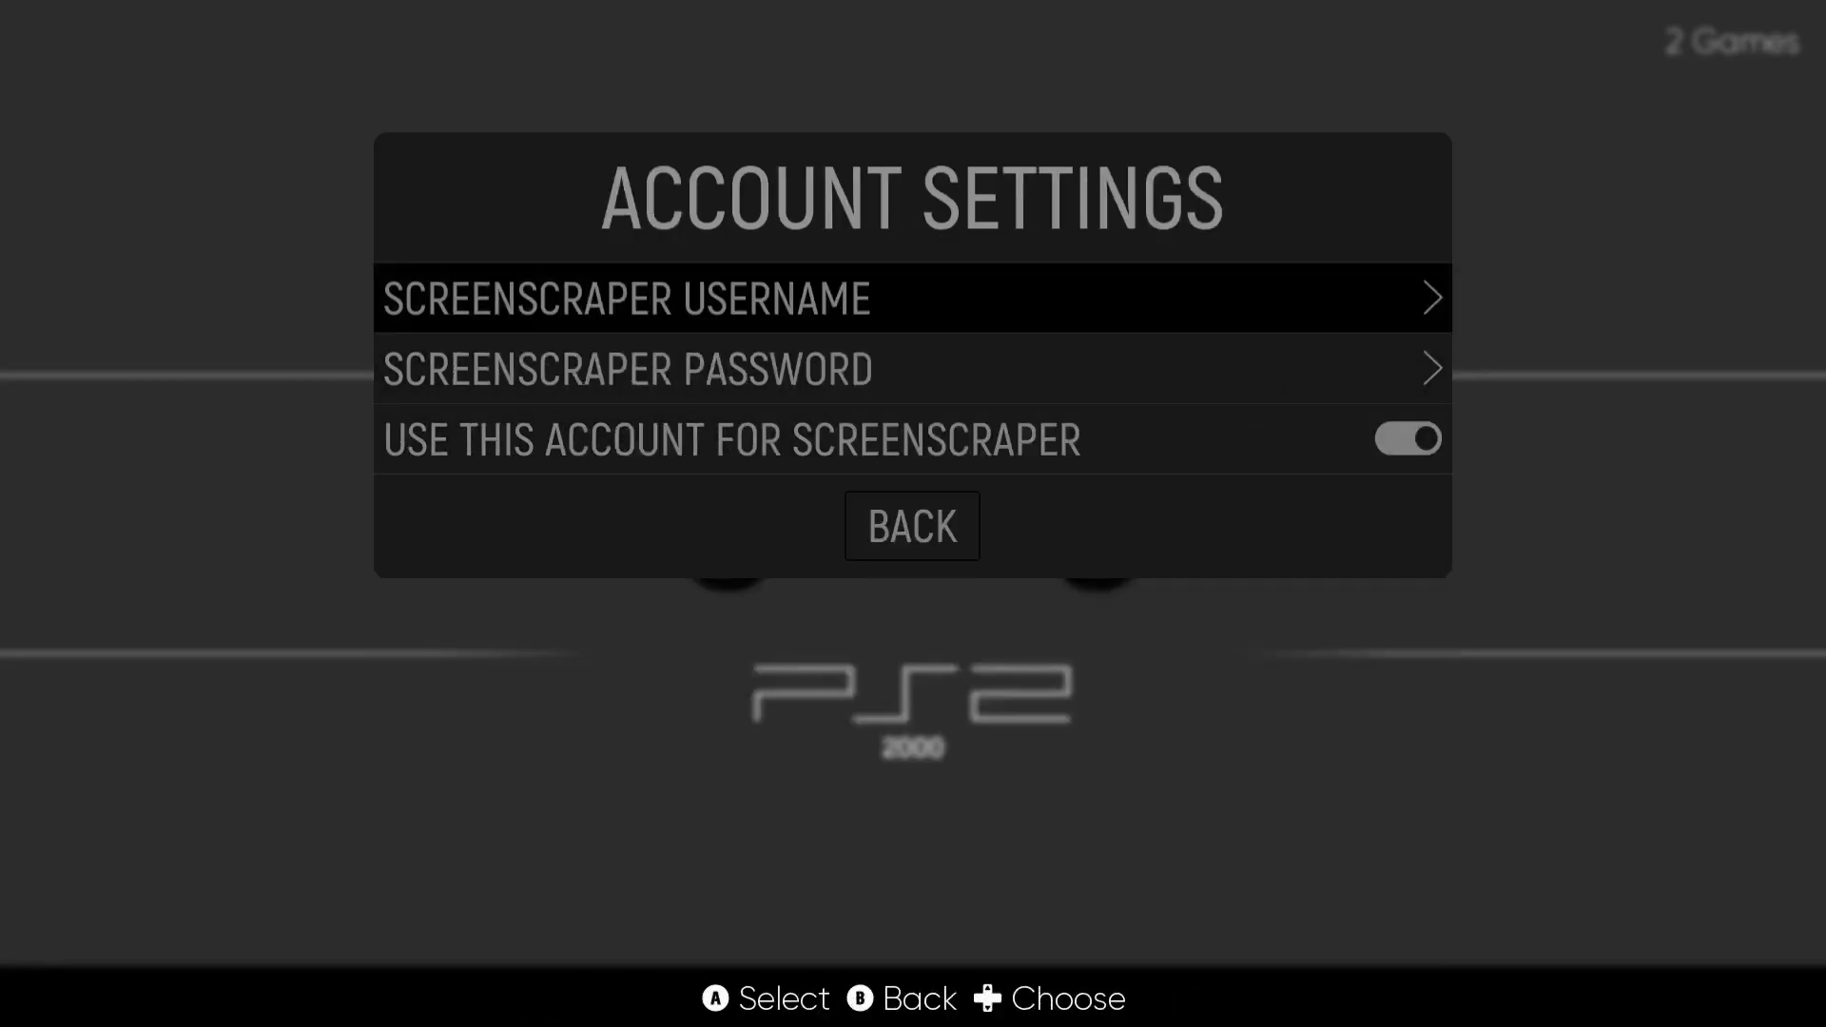
{"action": "key", "text": "Return"}
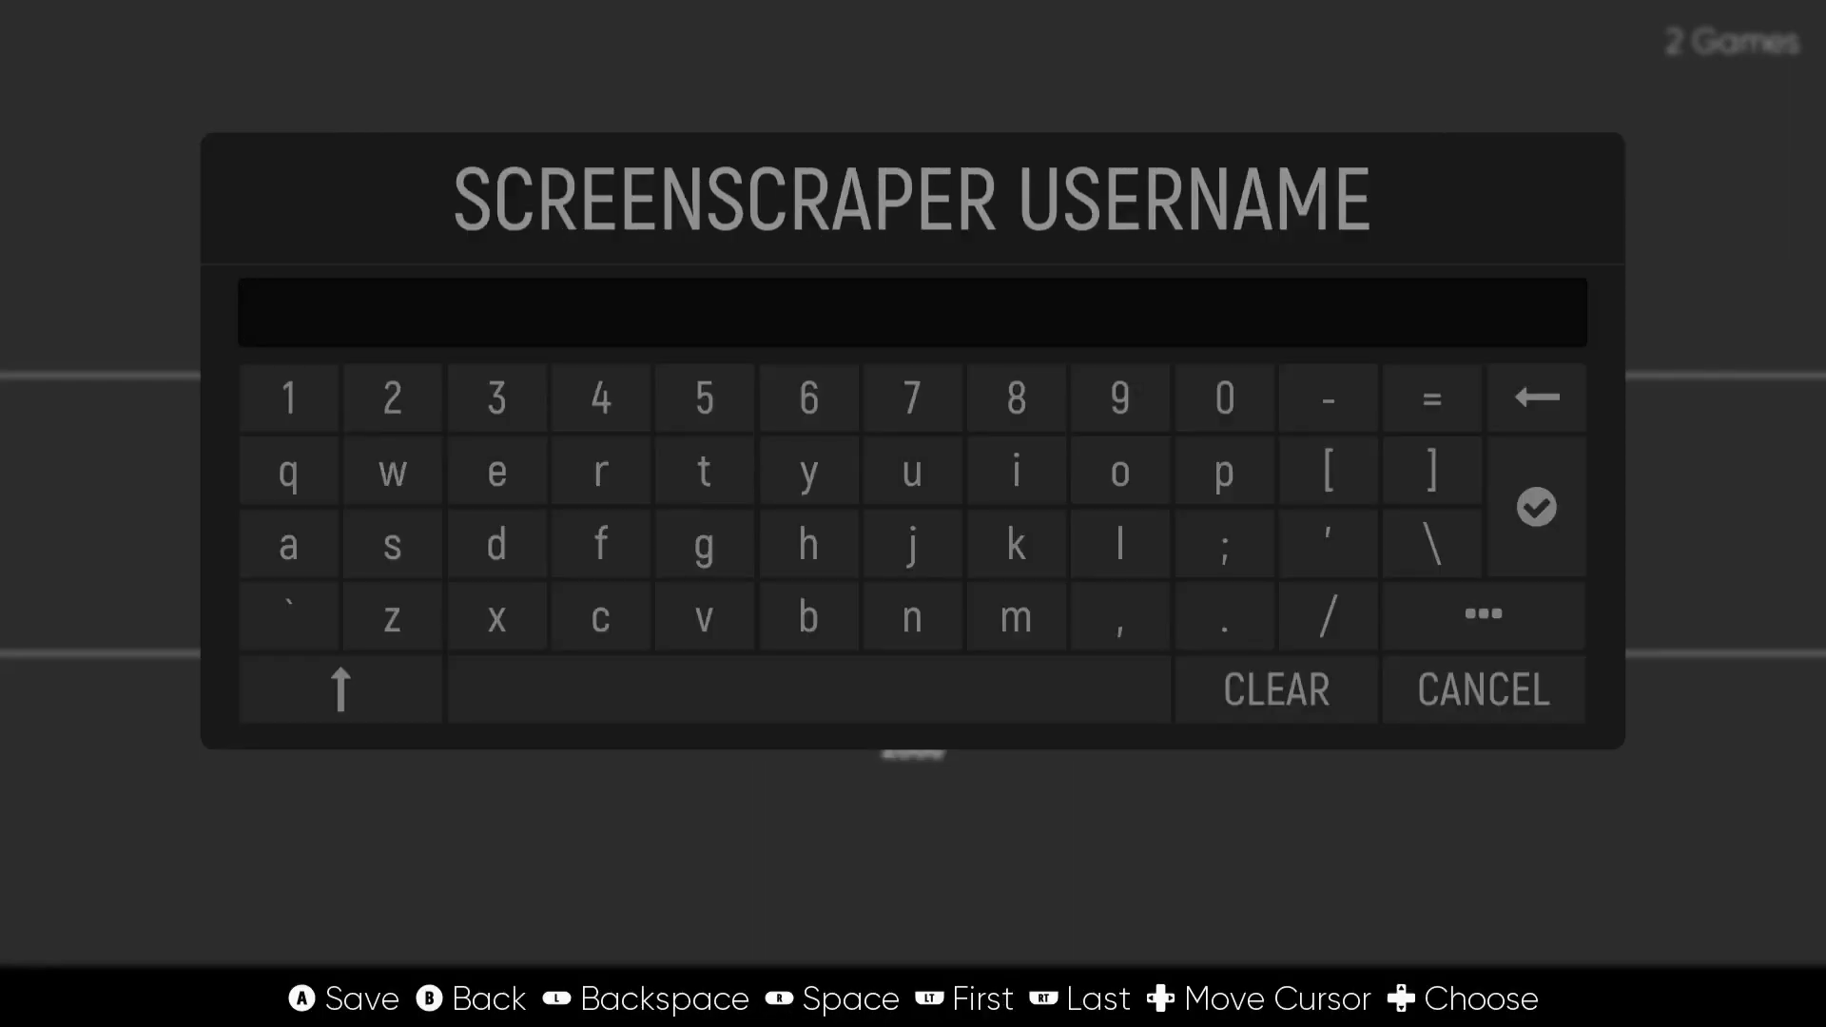
{"action": "key", "text": "Escape"}
{"action": "key", "text": "Escape"}
{"action": "key", "text": "Down"}
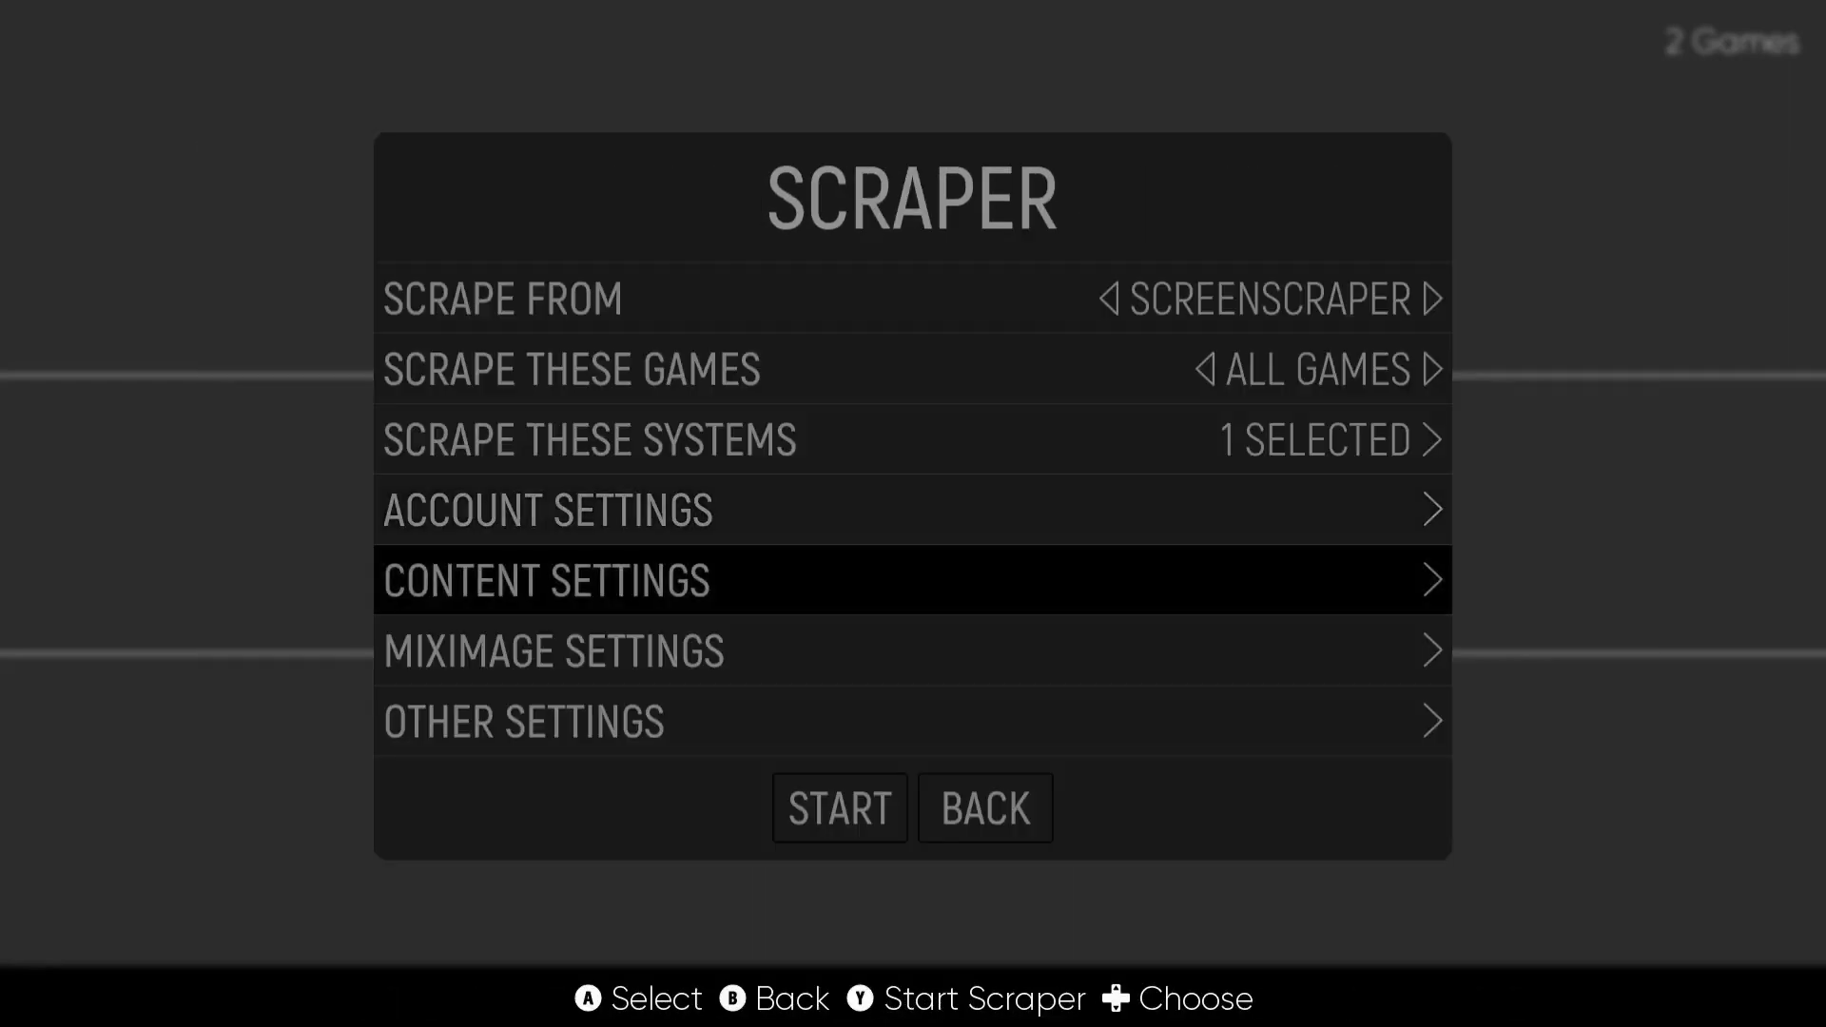
Review which metadata, videos and images are enabled in the scraper's content settings, down to fan art and game manuals.
{"action": "key", "text": "Return"}
{"action": "key", "text": "Down"}
{"action": "key", "text": "Down"}
{"action": "key", "text": "Down"}
{"action": "key", "text": "Down"}
{"action": "key", "text": "Down"}
{"action": "key", "text": "Down"}
{"action": "key", "text": "Down"}
{"action": "key", "text": "Down"}
{"action": "key", "text": "Down"}
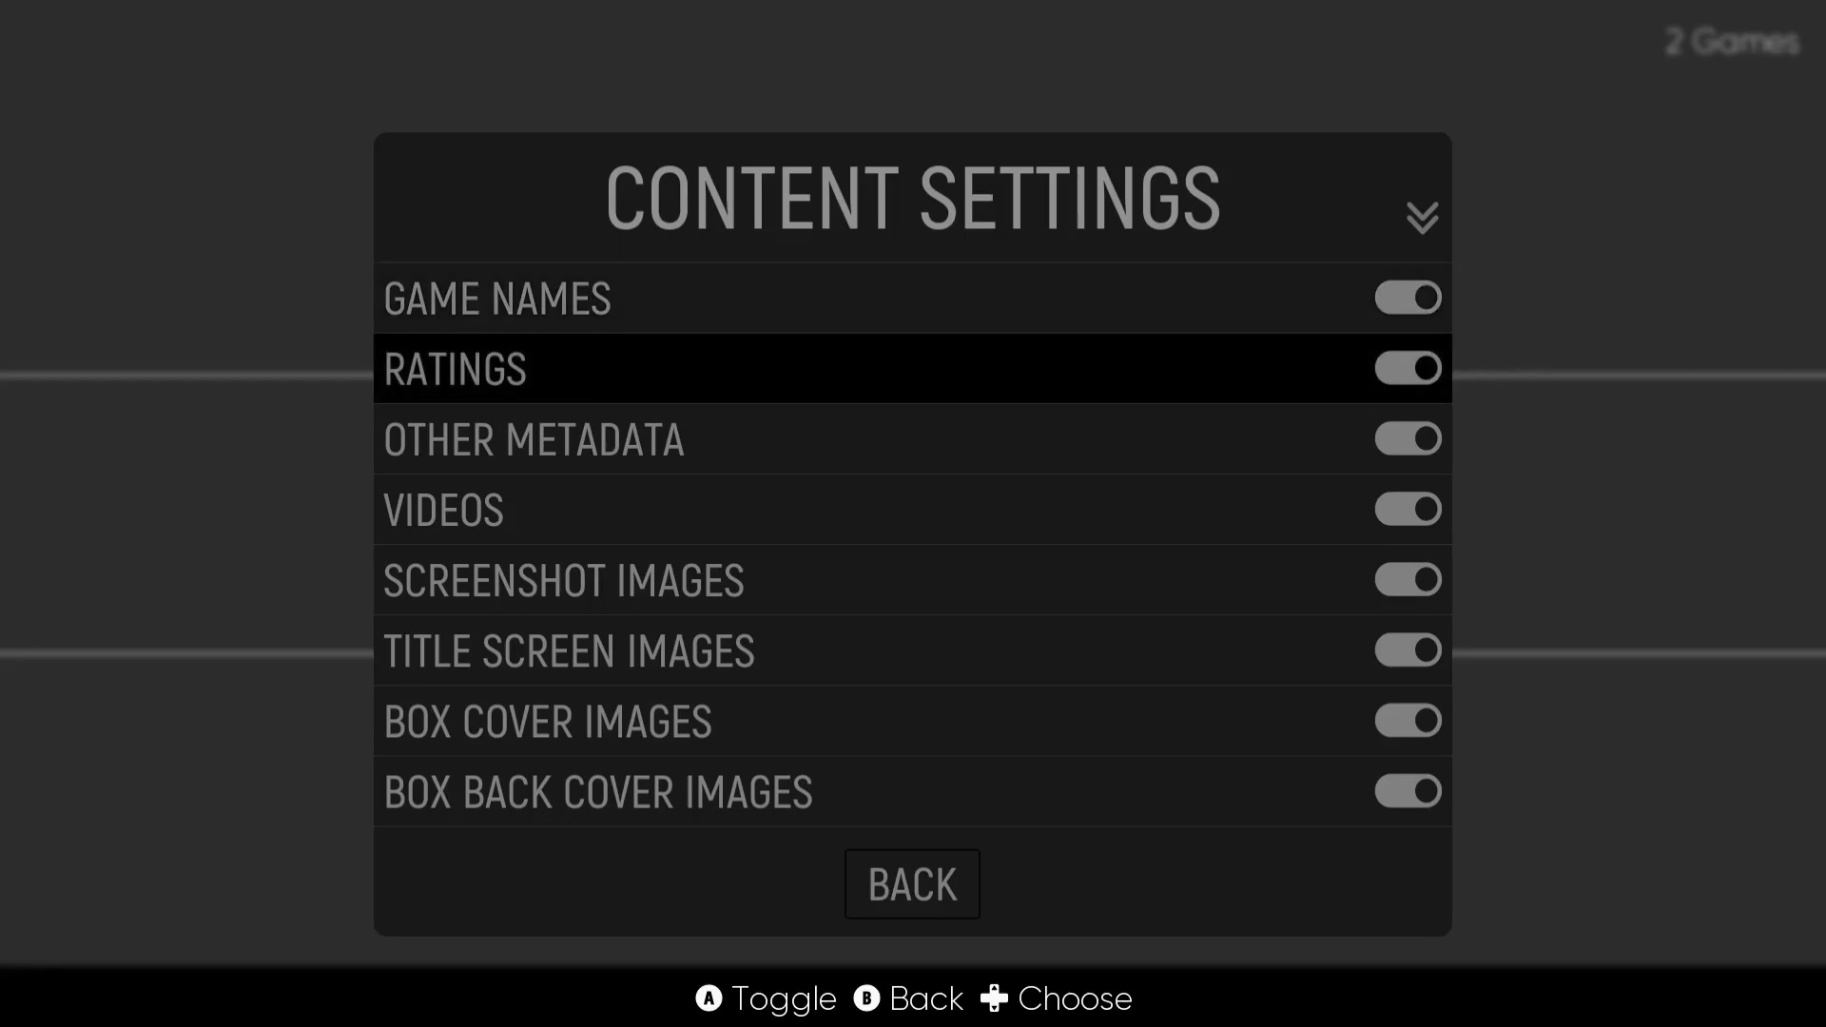
{"action": "key", "text": "Down"}
{"action": "key", "text": "Down"}
{"action": "key", "text": "Down"}
{"action": "key", "text": "Down"}
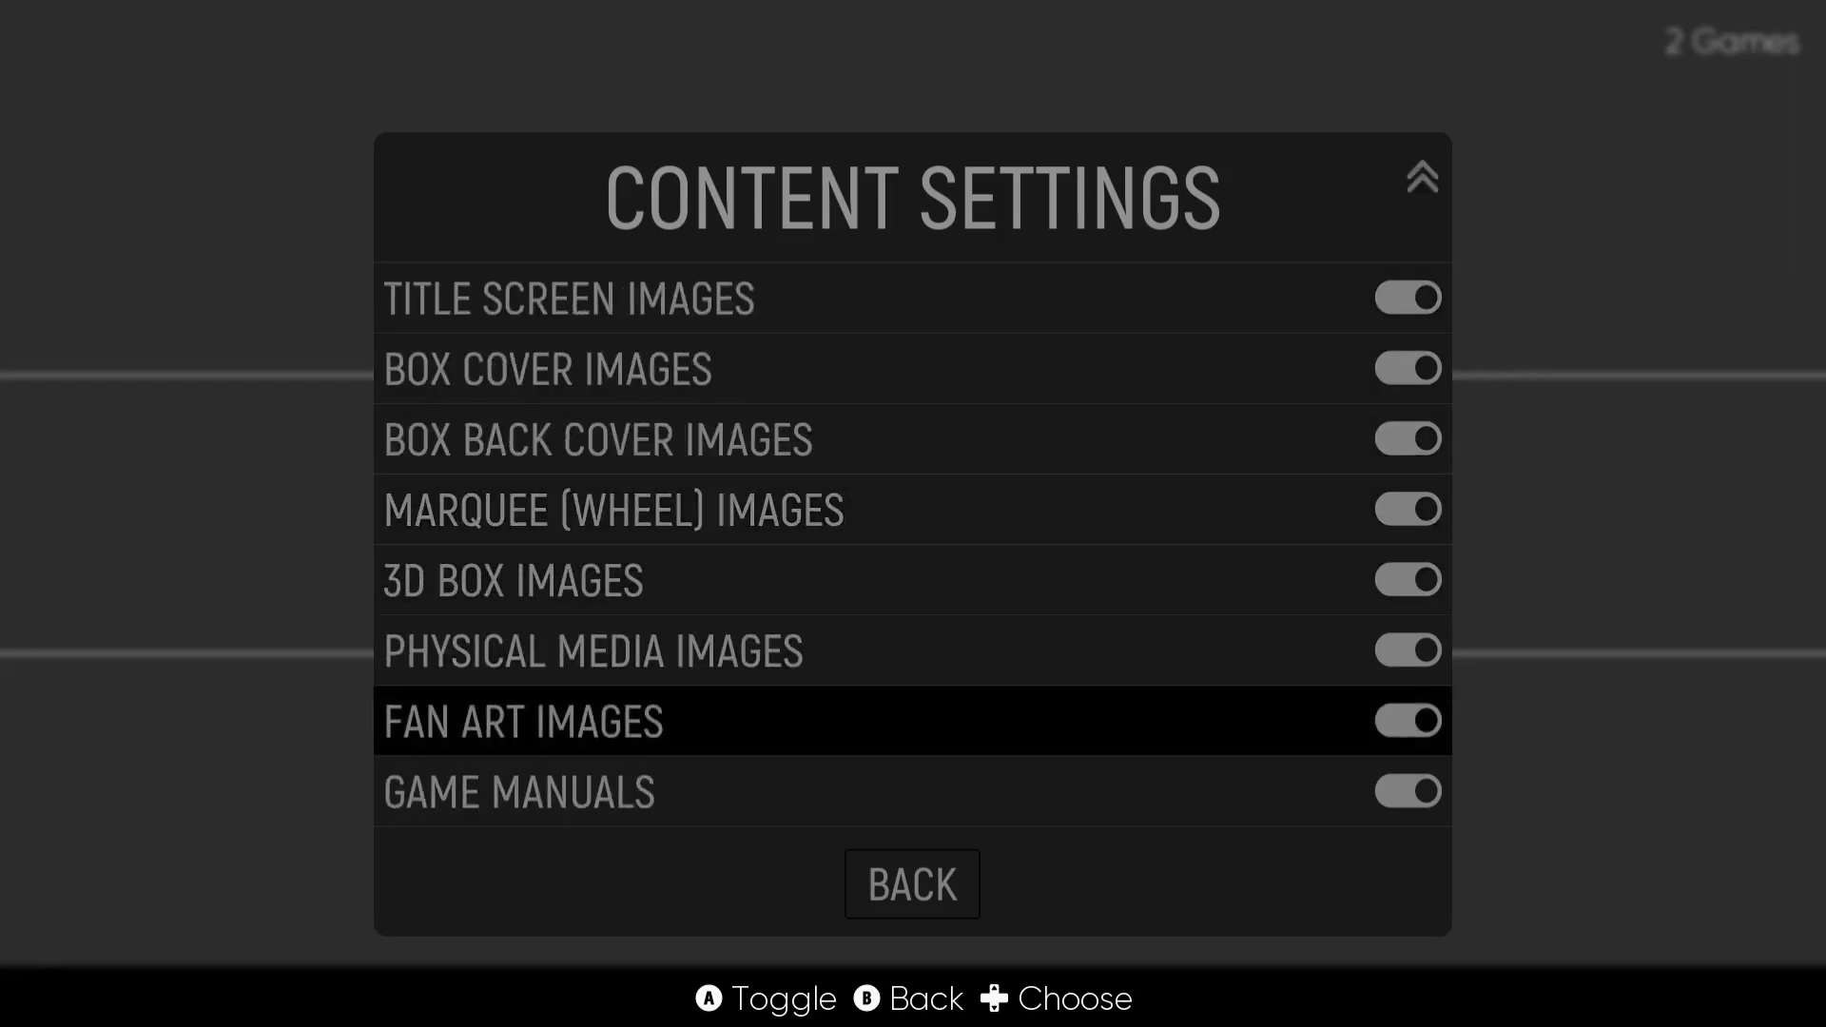
Leave the content settings, scrape all PlayStation 2 games from ScreenScraper, and close the scraper and main menu.
{"action": "key", "text": "Return"}
{"action": "key", "text": "Down"}
{"action": "key", "text": "Down"}
{"action": "key", "text": "Down"}
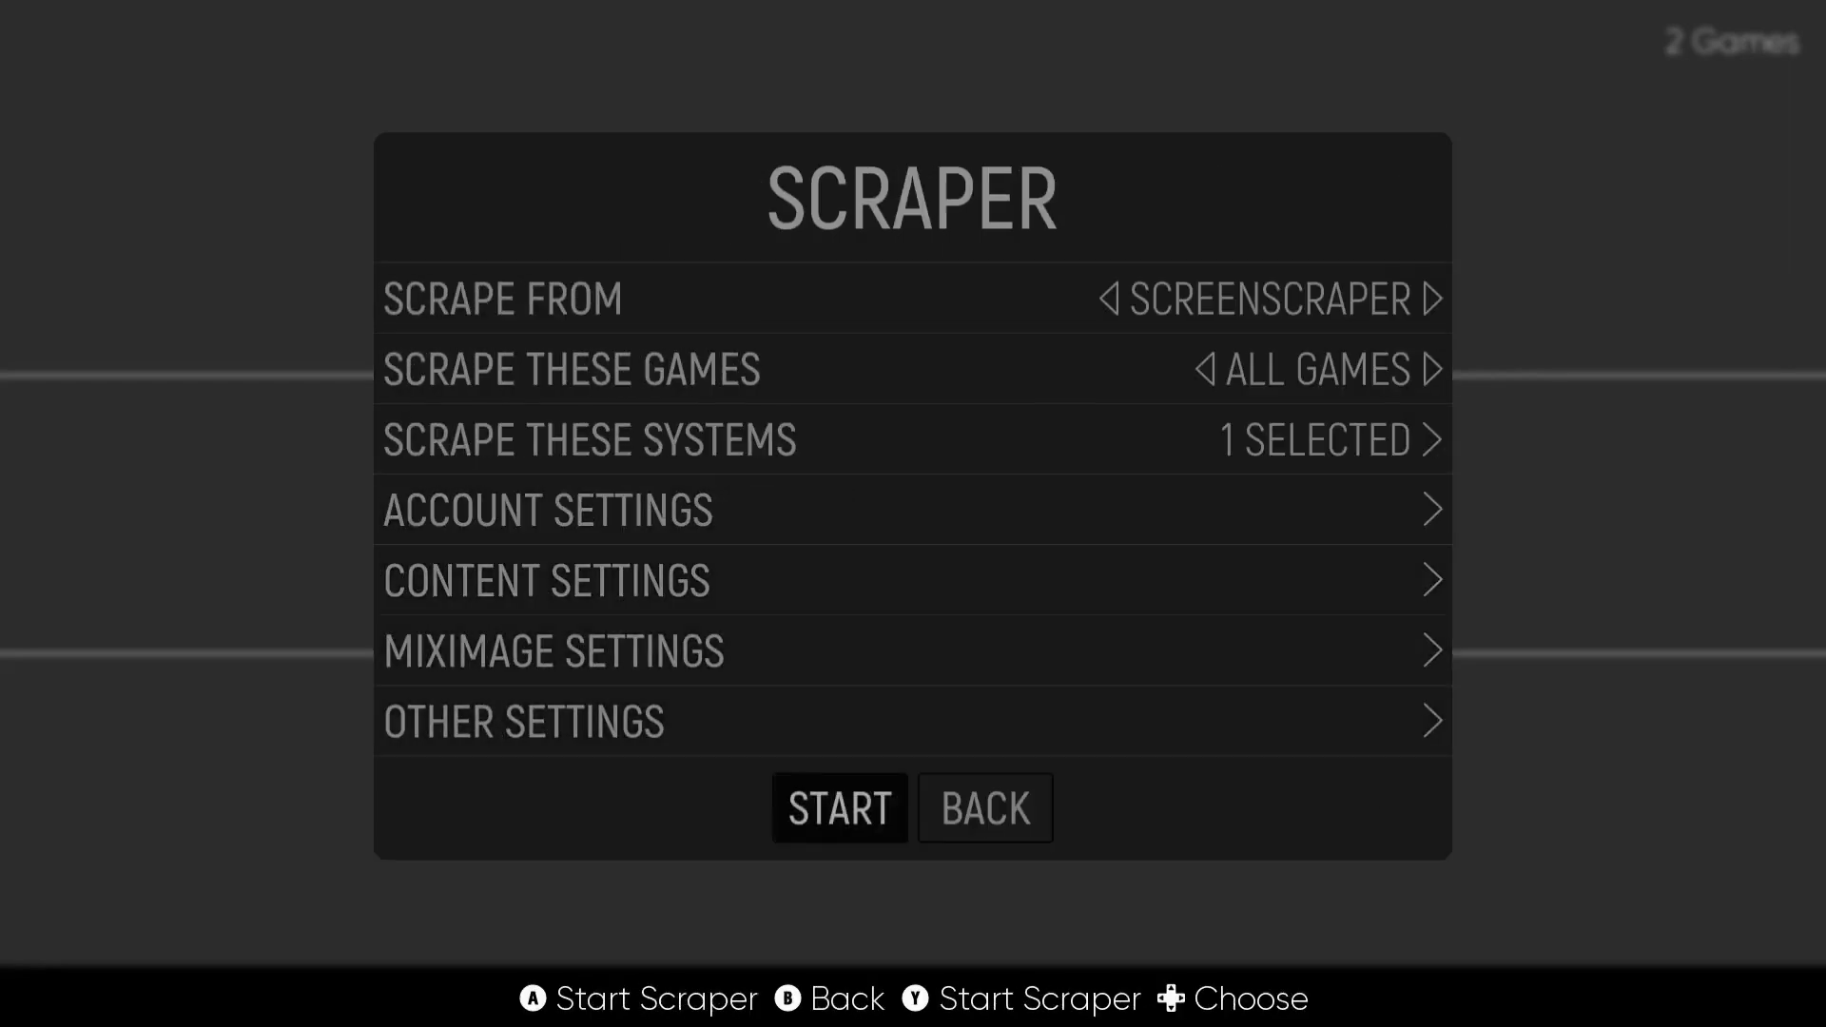
{"action": "key", "text": "Return"}
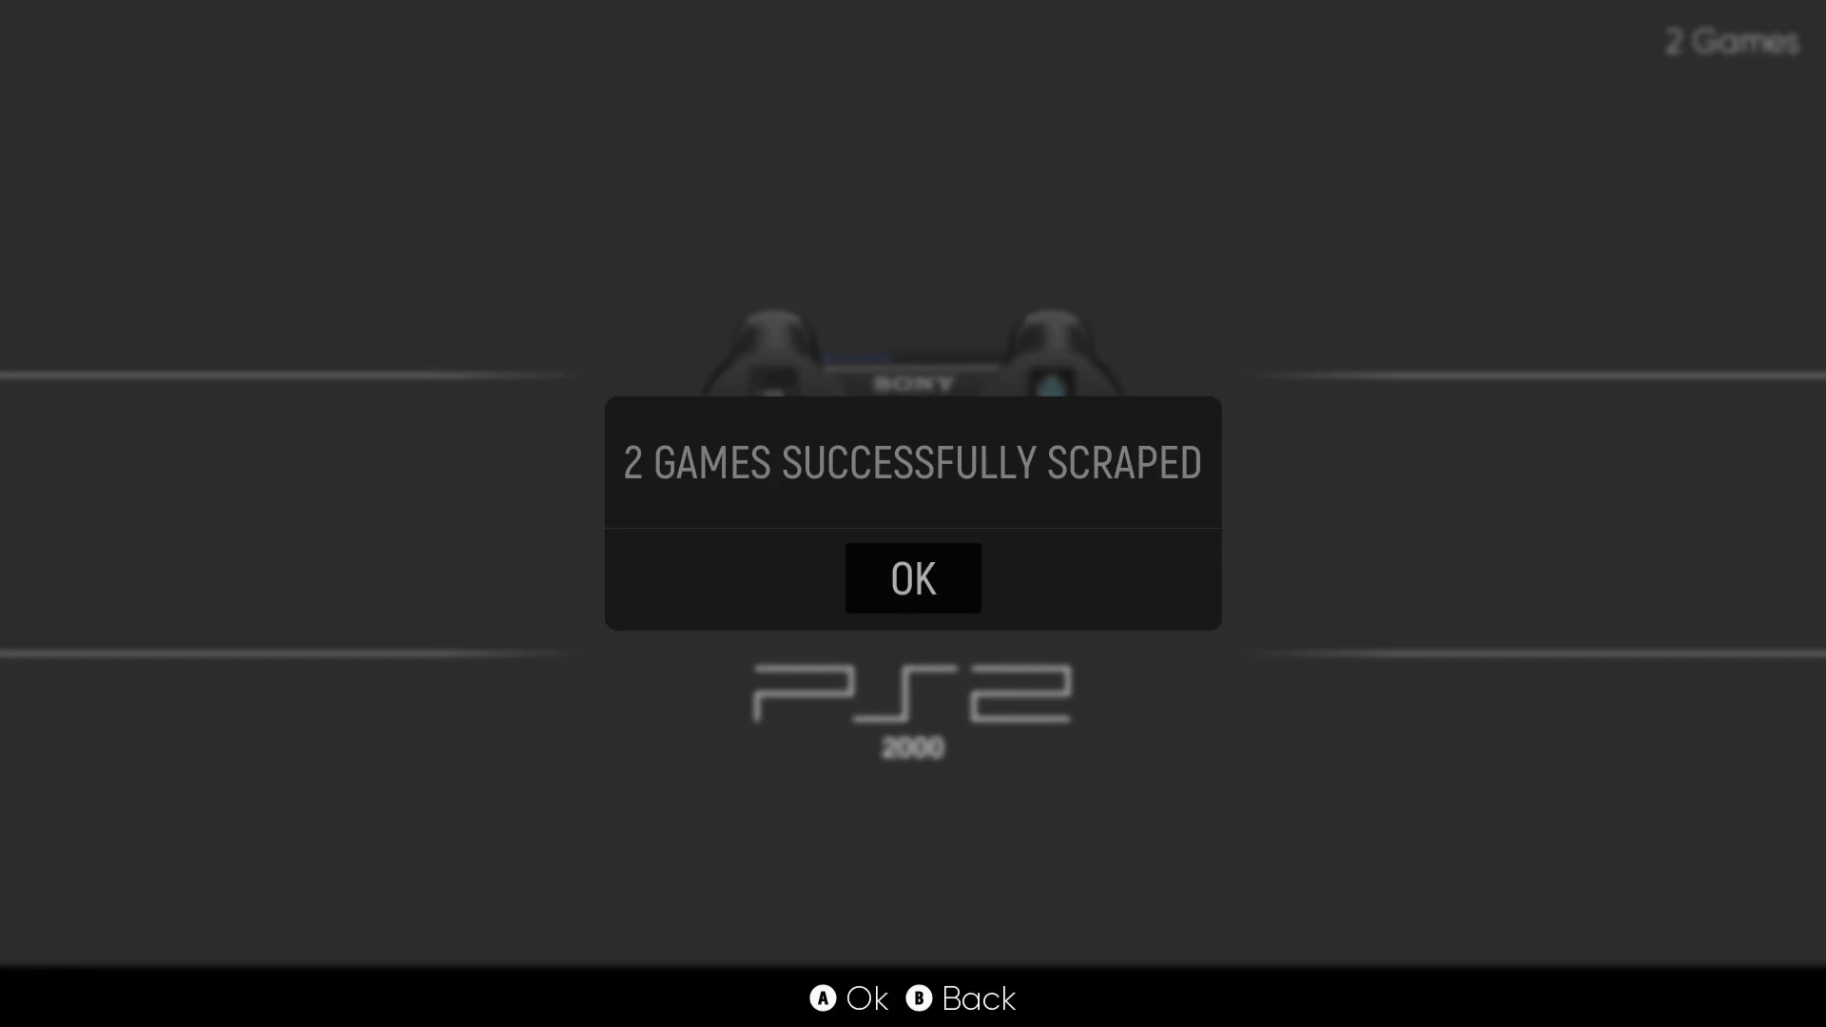
{"action": "key", "text": "Return"}
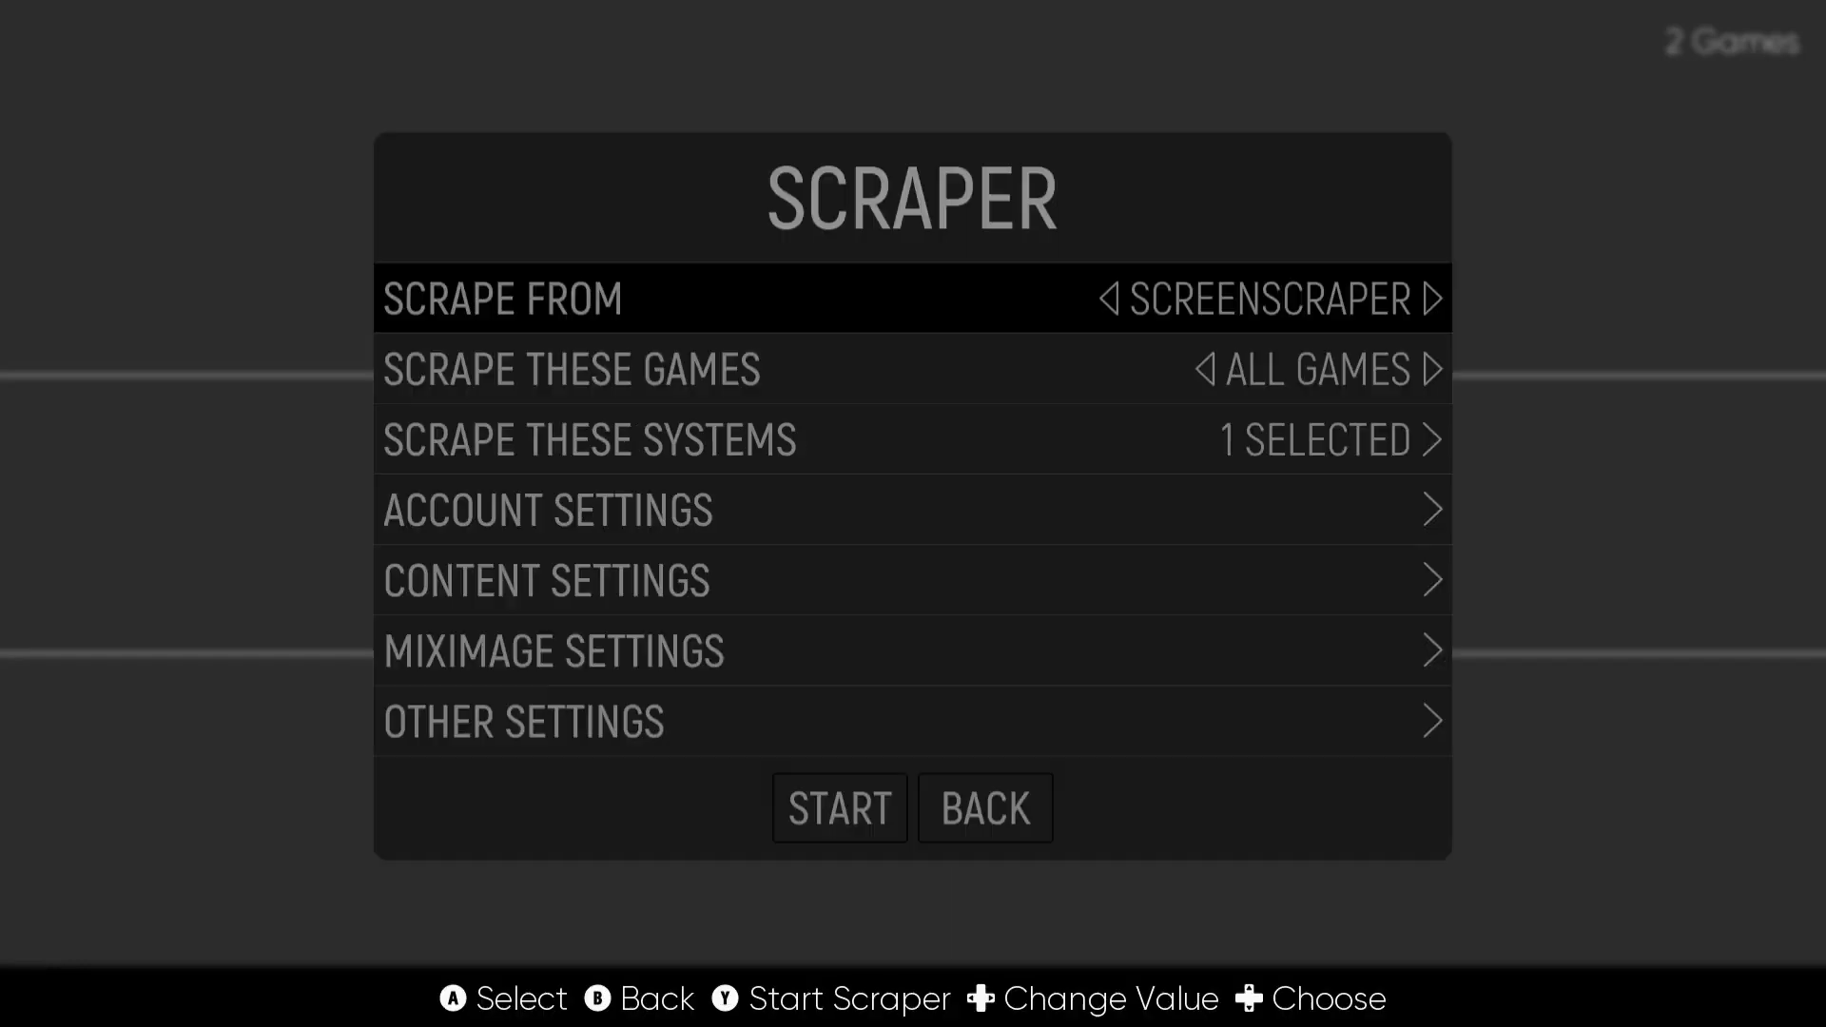
{"action": "key", "text": "Escape"}
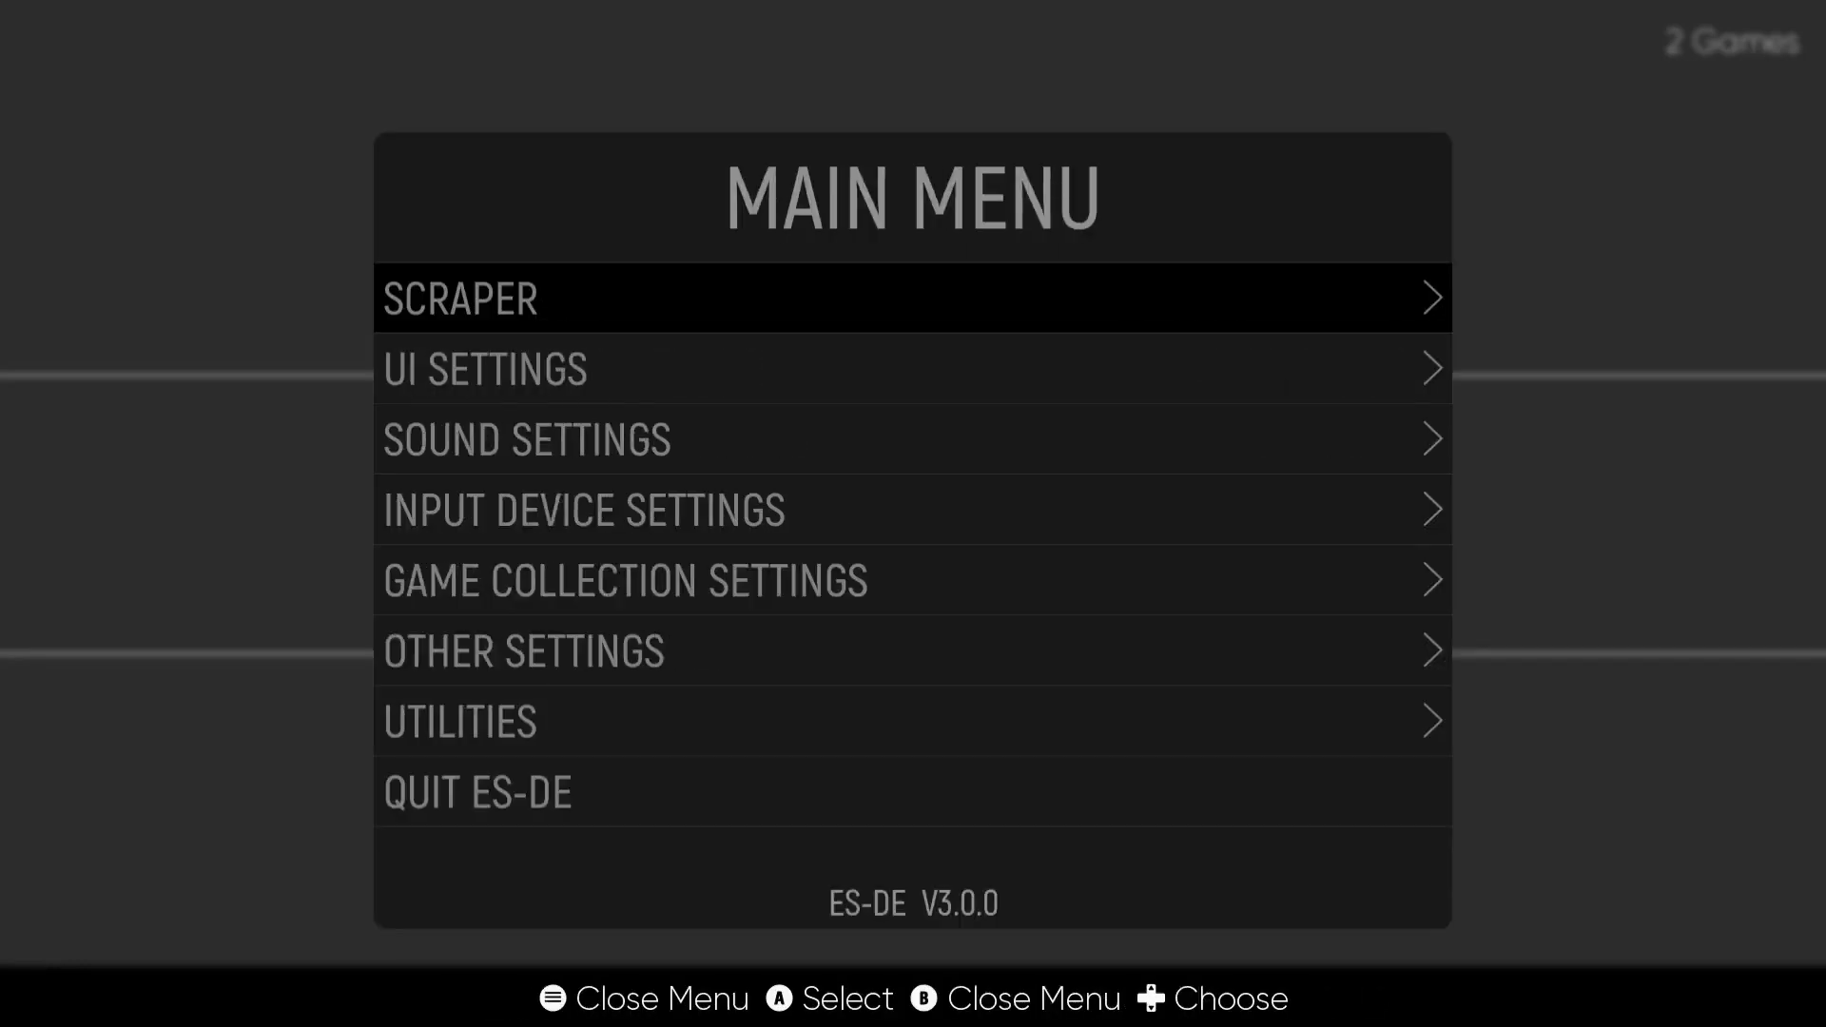
{"action": "key", "text": "Escape"}
Check which emulator is assigned to ps2 in the alternative emulators settings, view the available choices, and leave the settings.
{"action": "key", "text": "Escape"}
{"action": "key", "text": "Down"}
{"action": "key", "text": "Down"}
{"action": "key", "text": "Down"}
{"action": "key", "text": "Down"}
{"action": "key", "text": "Down"}
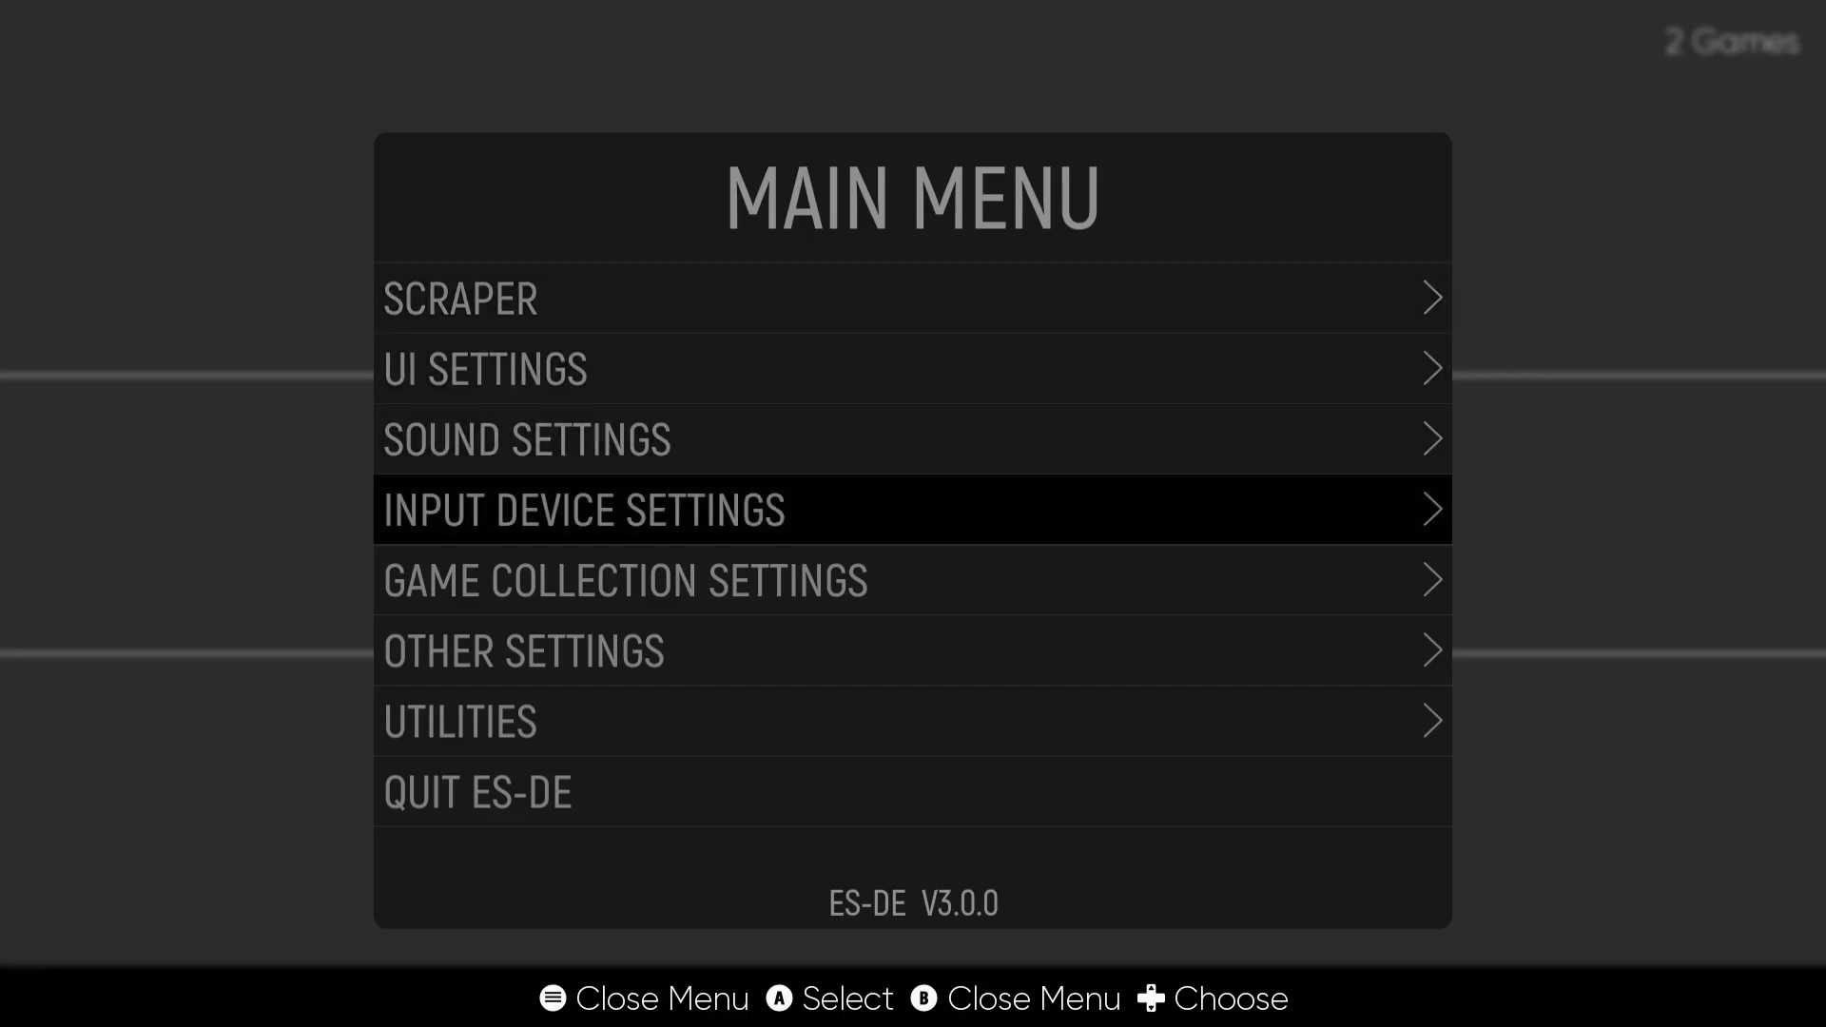
{"action": "key", "text": "Return"}
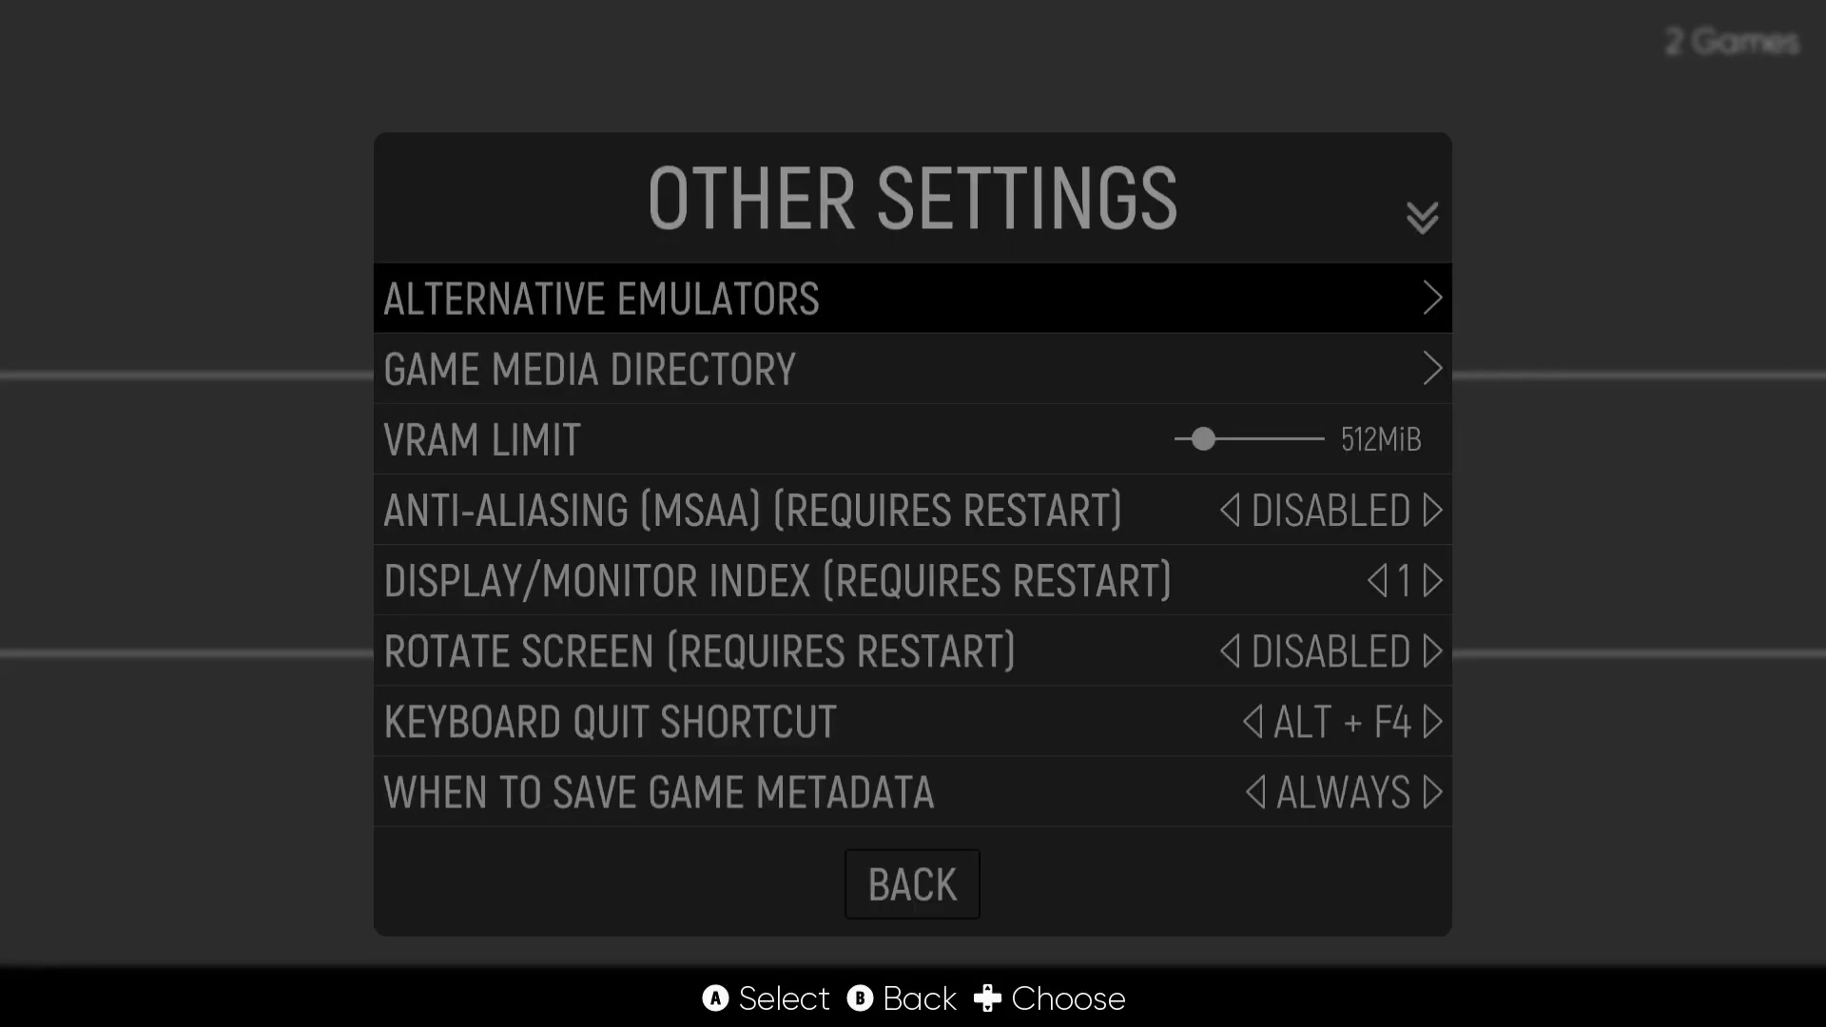
{"action": "key", "text": "Return"}
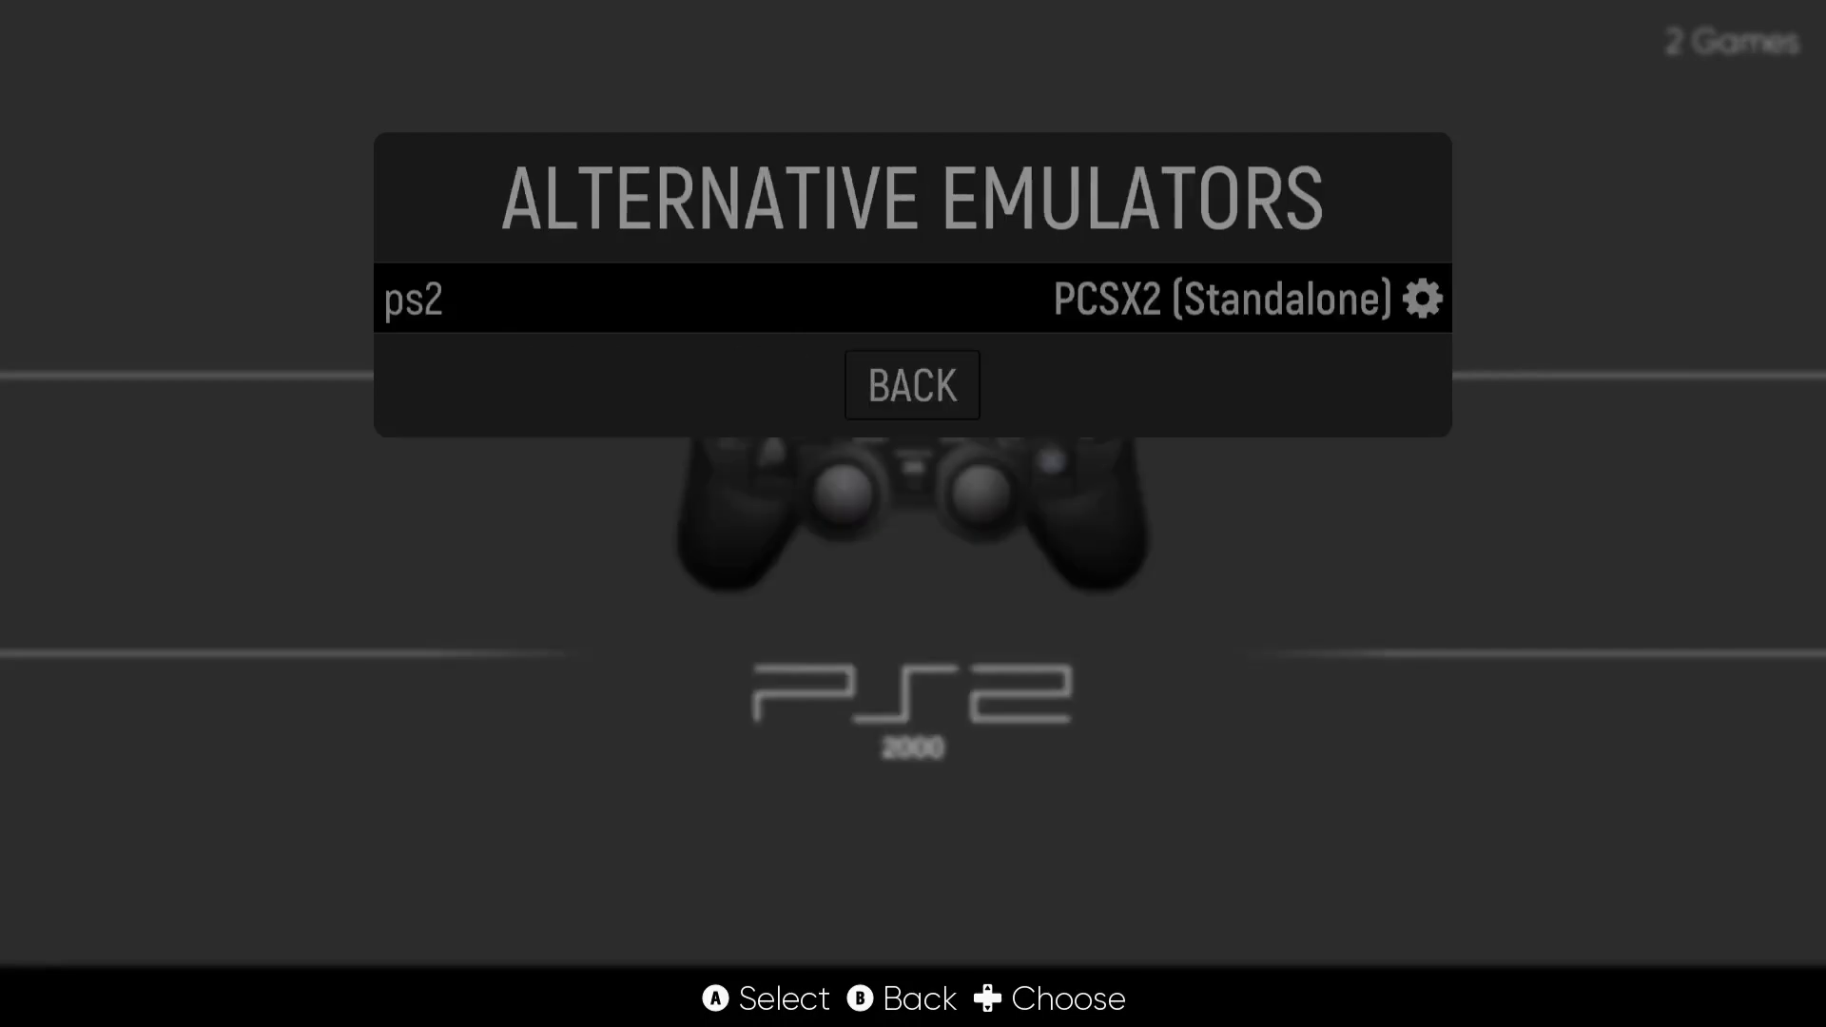
{"action": "key", "text": "Return"}
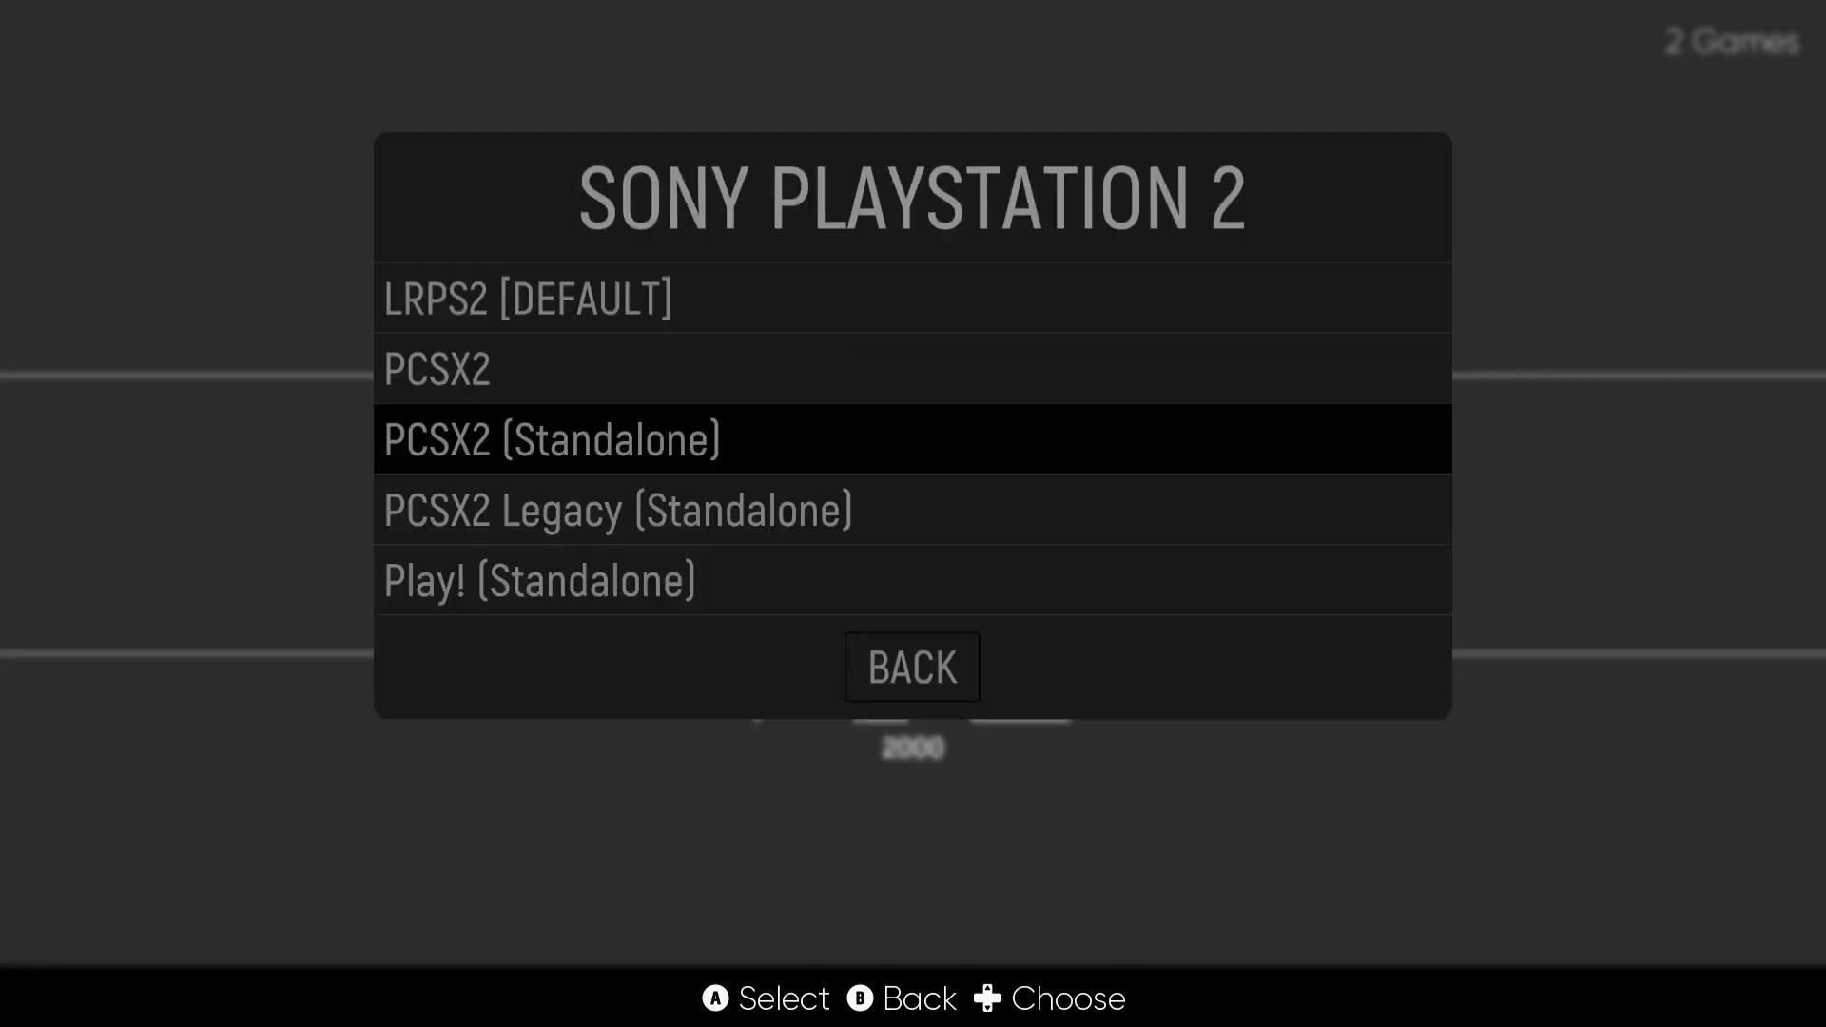
{"action": "key", "text": "BackSpace"}
{"action": "key", "text": "BackSpace"}
{"action": "key", "text": "BackSpace"}
{"action": "key", "text": "BackSpace"}
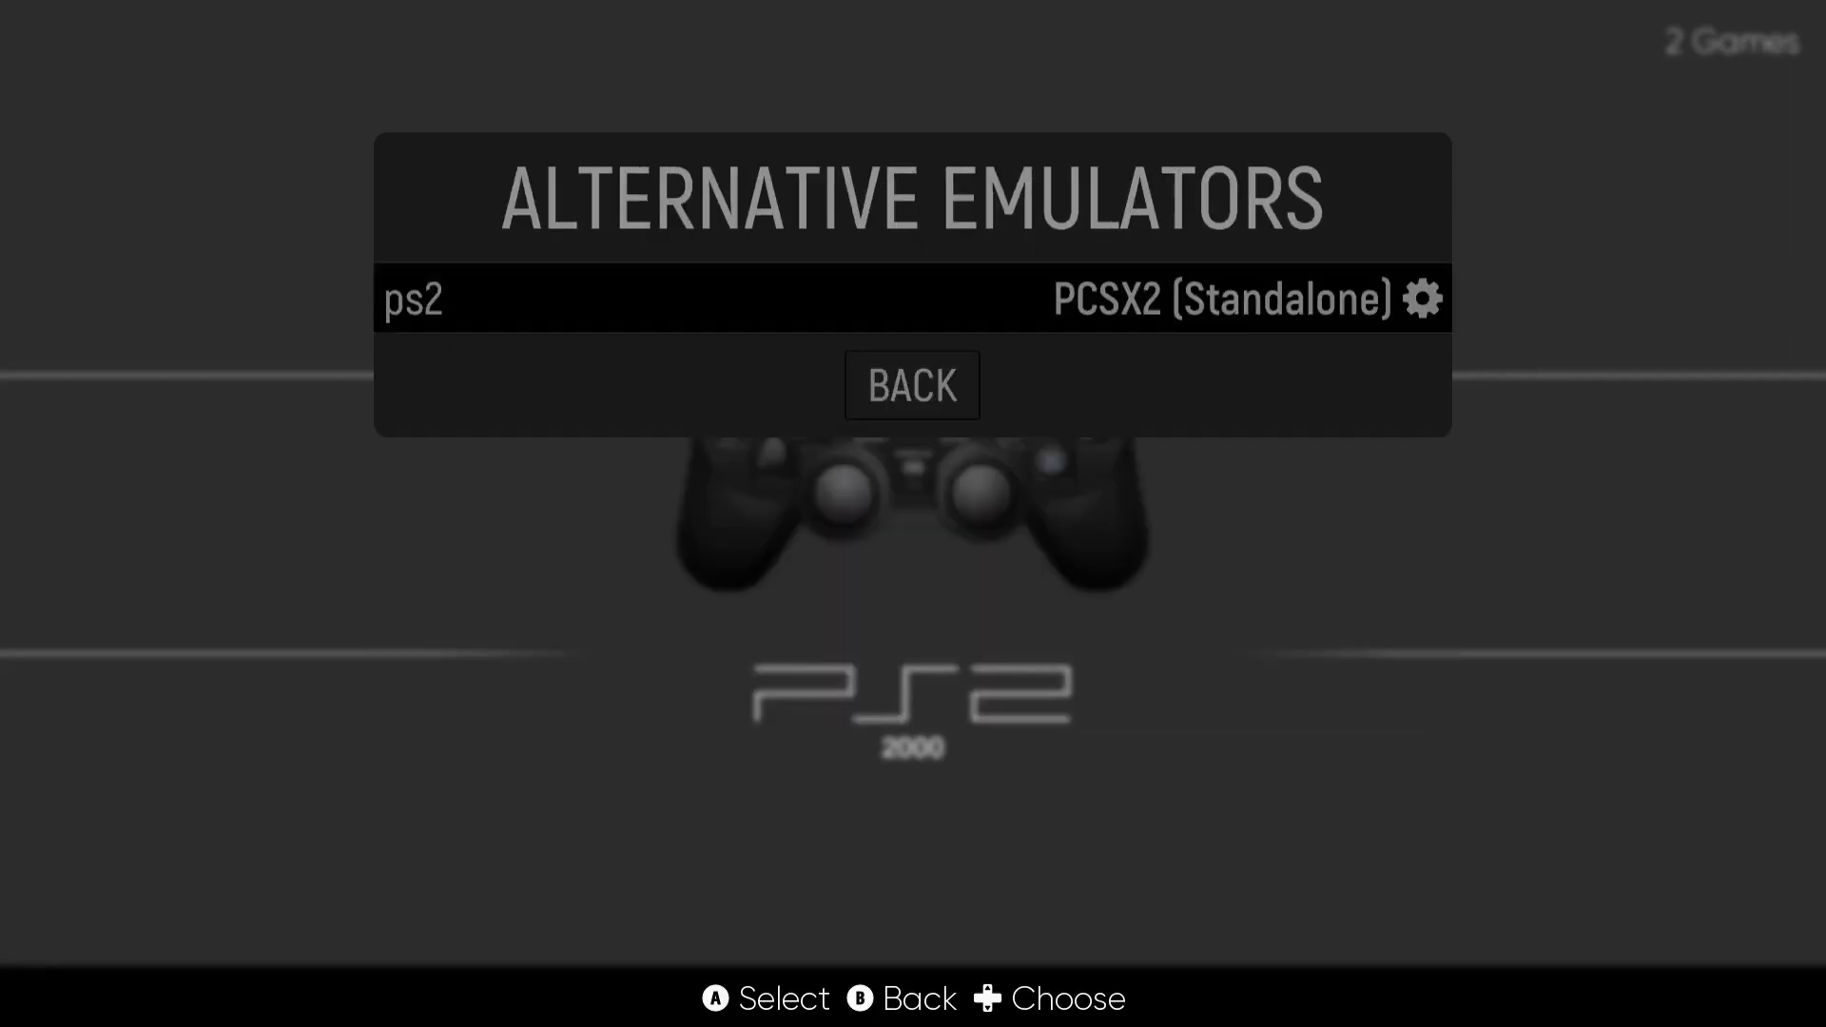
Open the Sony PlayStation 2 game list and launch R-Type Final.
{"action": "key", "text": "Return"}
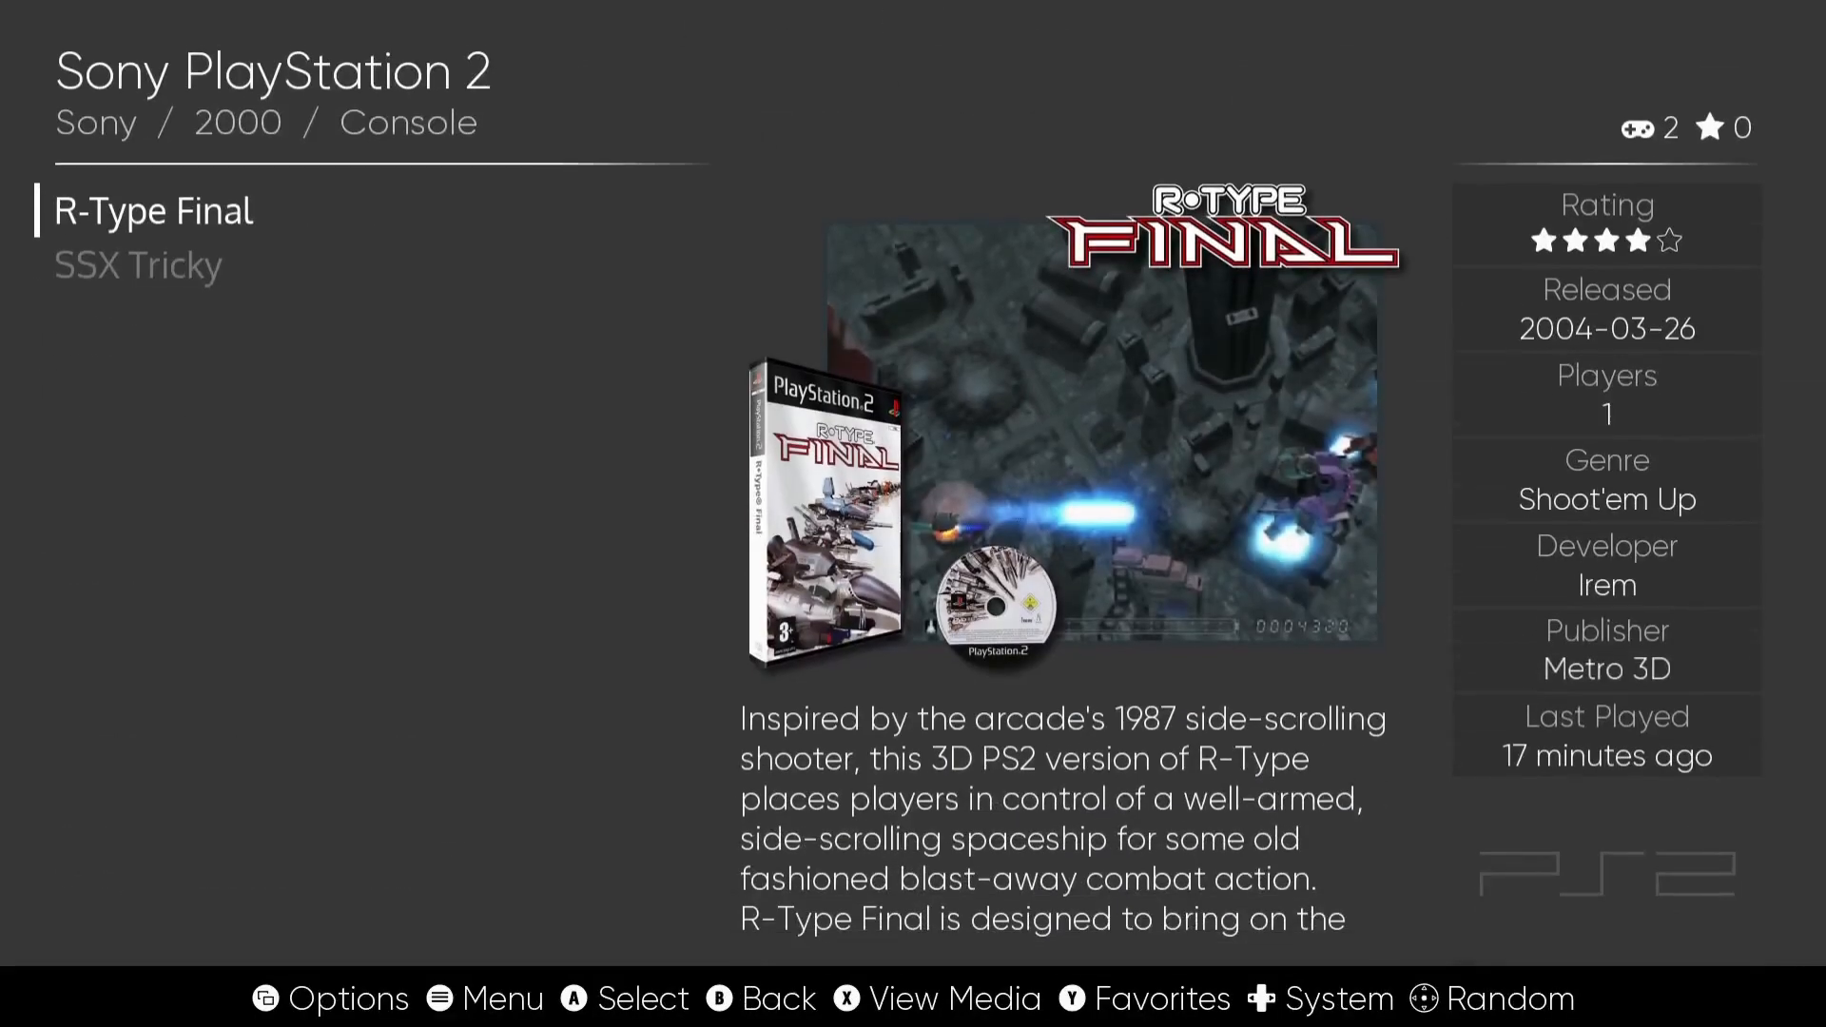
{"action": "key", "text": "Return"}
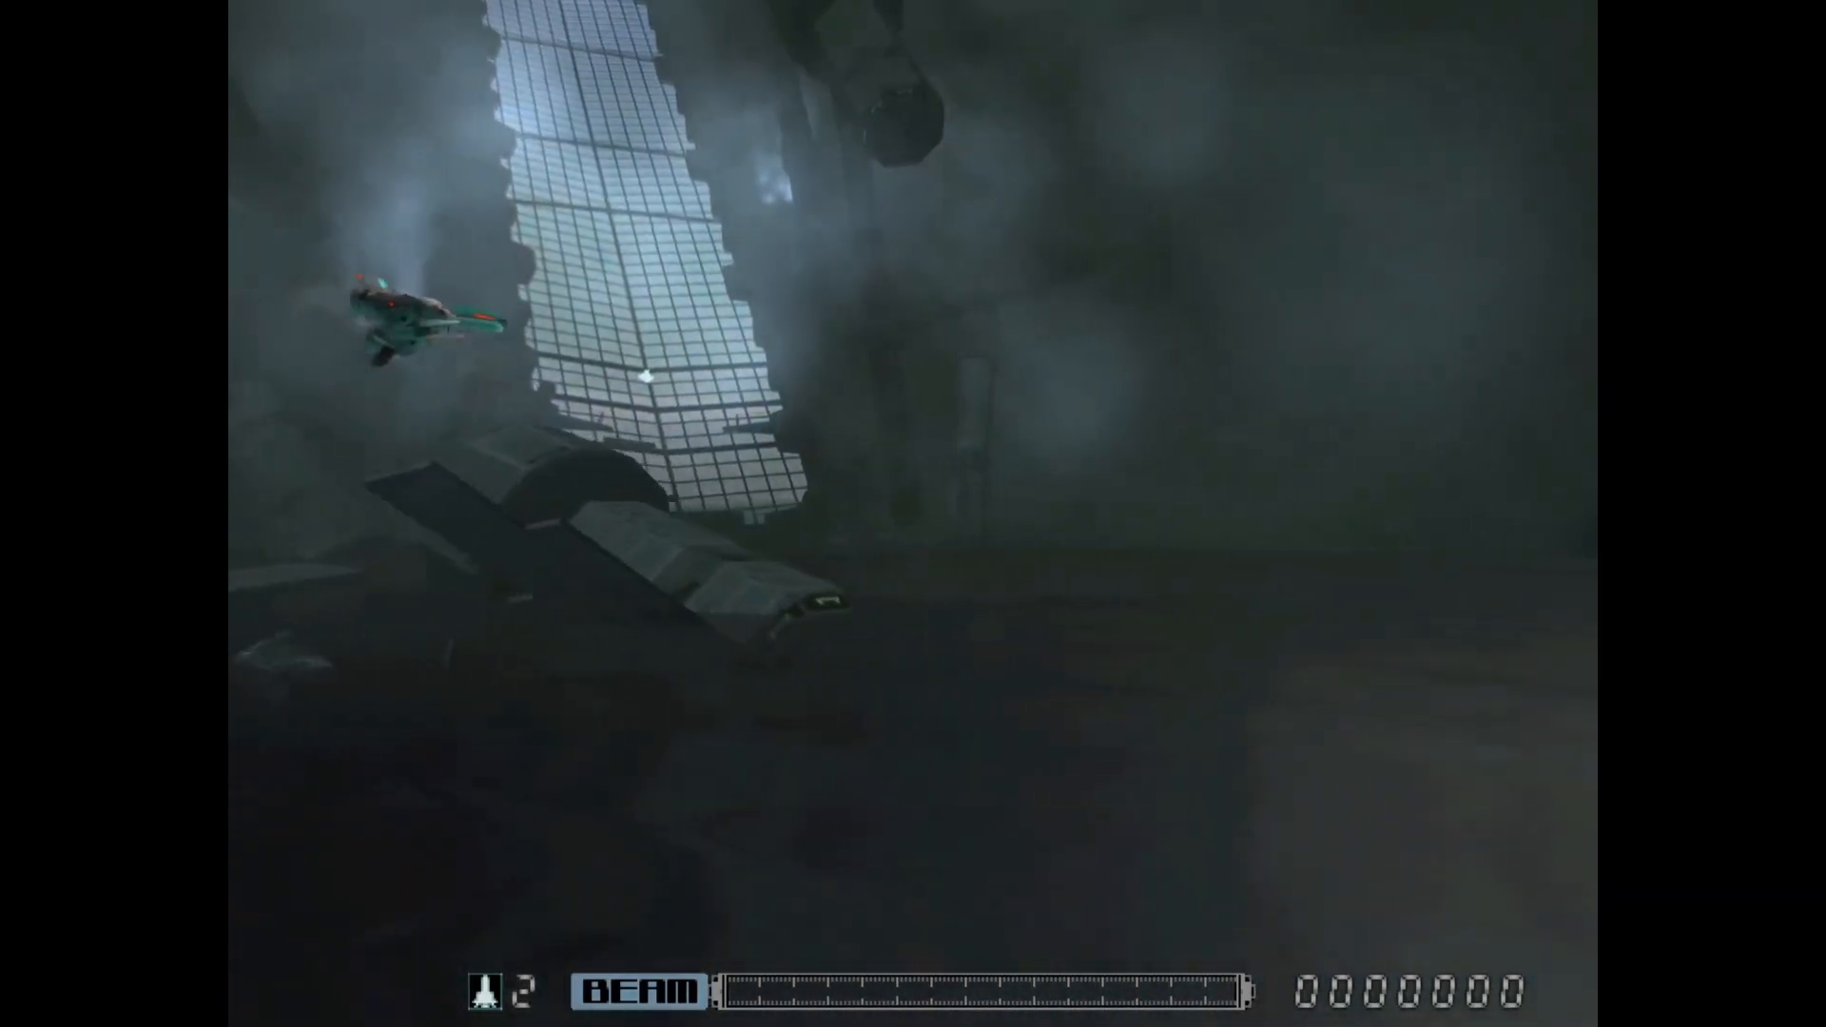
{"action": "key", "text": "Right"}
{"action": "key", "text": "Down"}
{"action": "key", "text": "z"}
{"action": "key", "text": "Left"}
{"action": "key", "text": "Up"}
{"action": "key", "text": "z"}
{"action": "key", "text": "Down"}
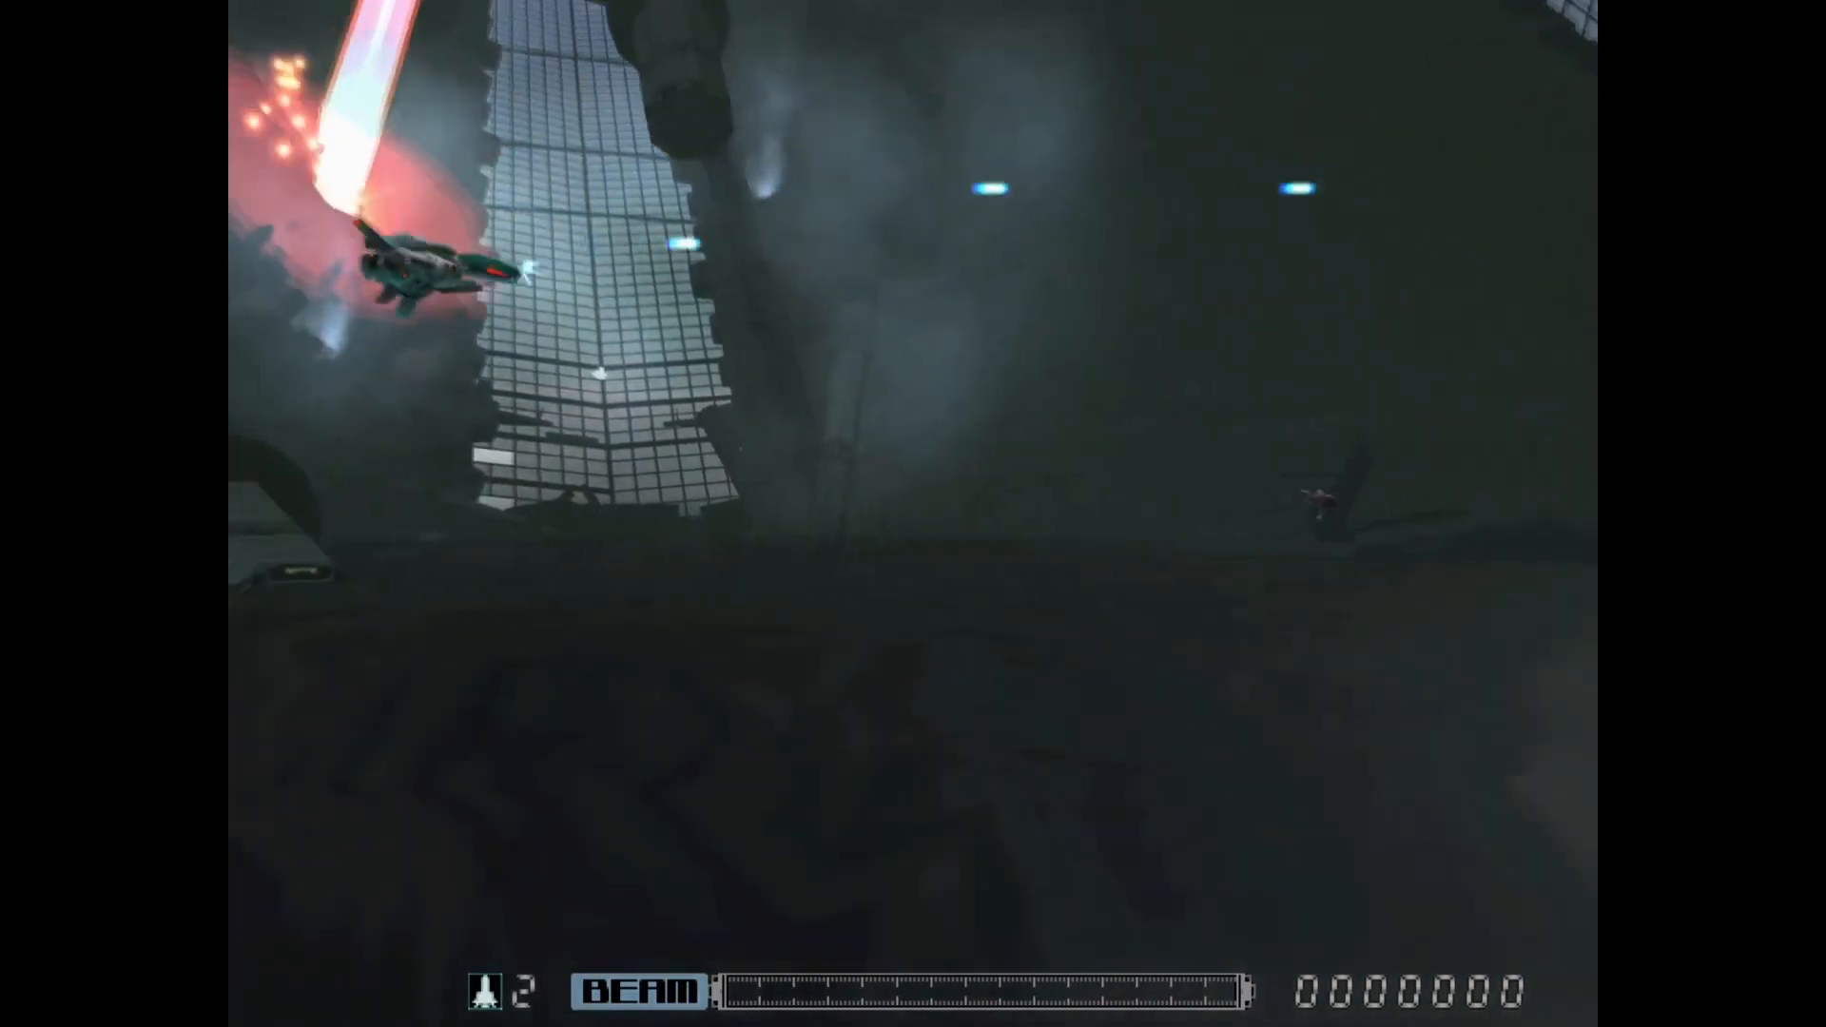
{"action": "key", "text": "Down"}
{"action": "key", "text": "Right"}
{"action": "key", "text": "z"}
{"action": "key", "text": "z"}
{"action": "key", "text": "Up"}
{"action": "key", "text": "z"}
{"action": "key", "text": "Down"}
{"action": "key", "text": "z"}
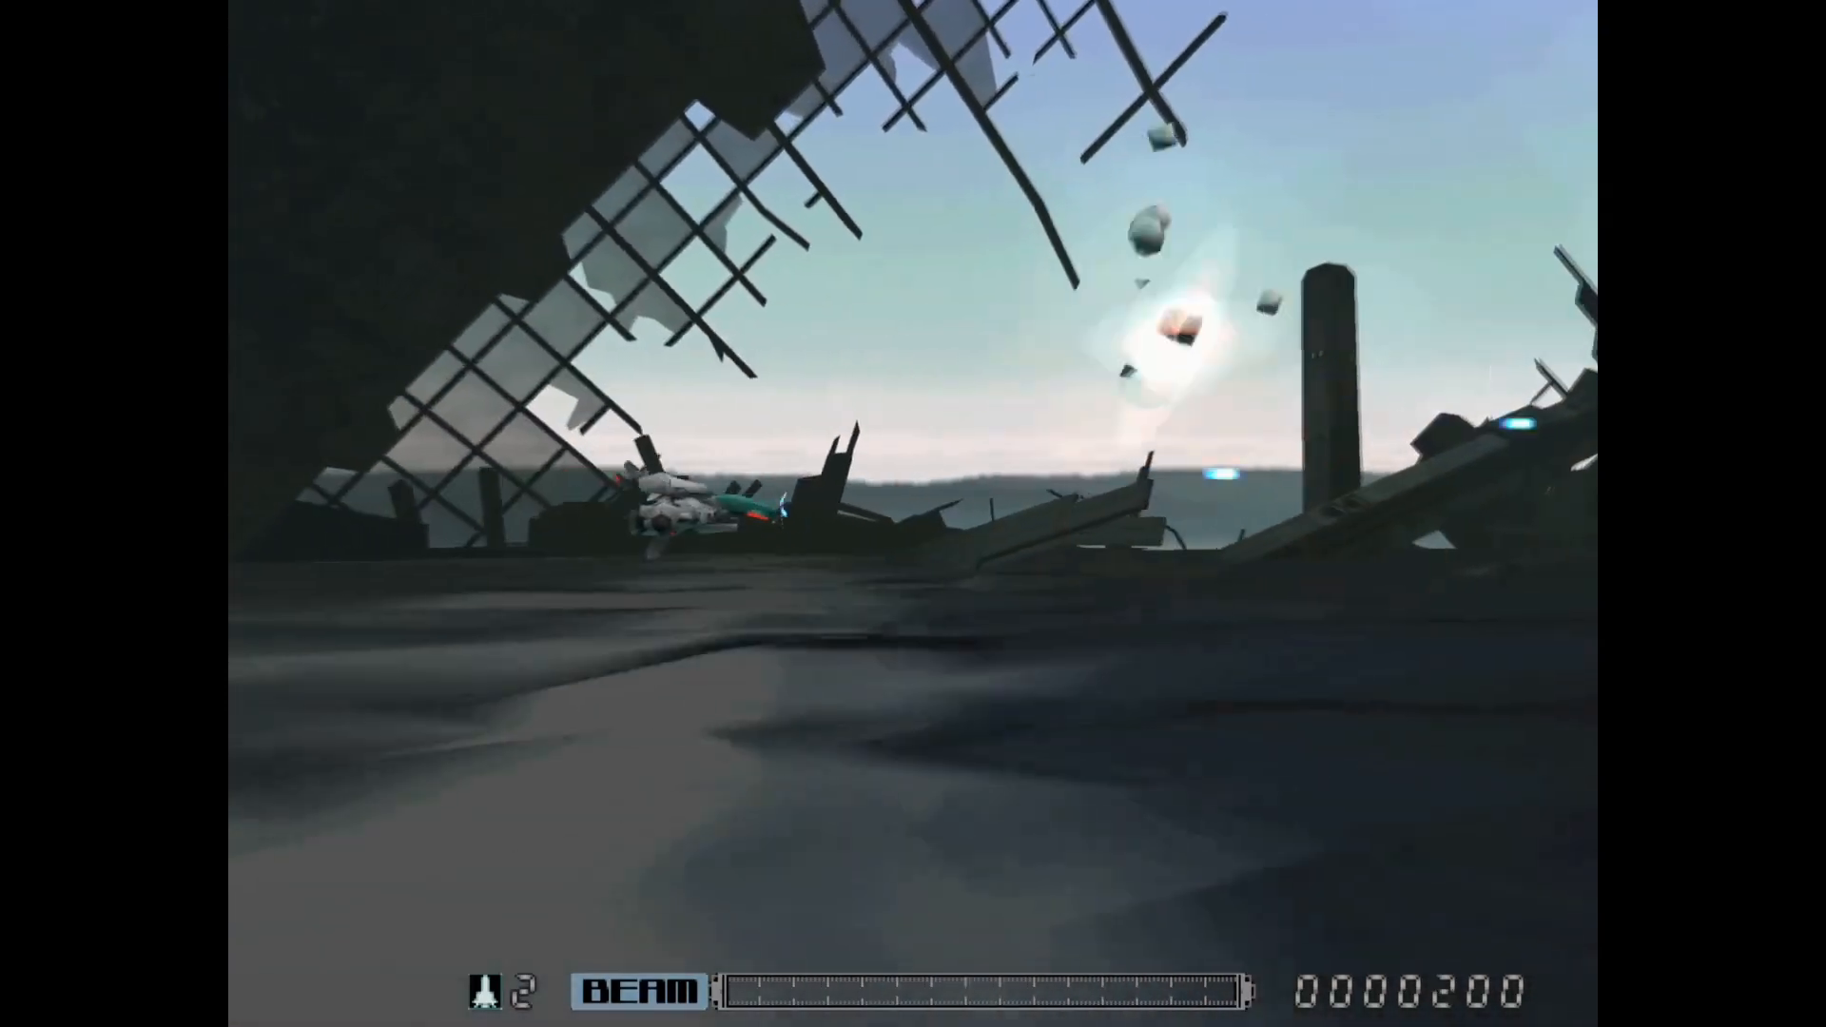
{"action": "key", "text": "Up"}
{"action": "key", "text": "z"}
{"action": "key", "text": "Left"}
{"action": "key", "text": "z"}
{"action": "key", "text": "Down"}
{"action": "key", "text": "z"}
{"action": "key", "text": "Right"}
{"action": "key", "text": "z"}
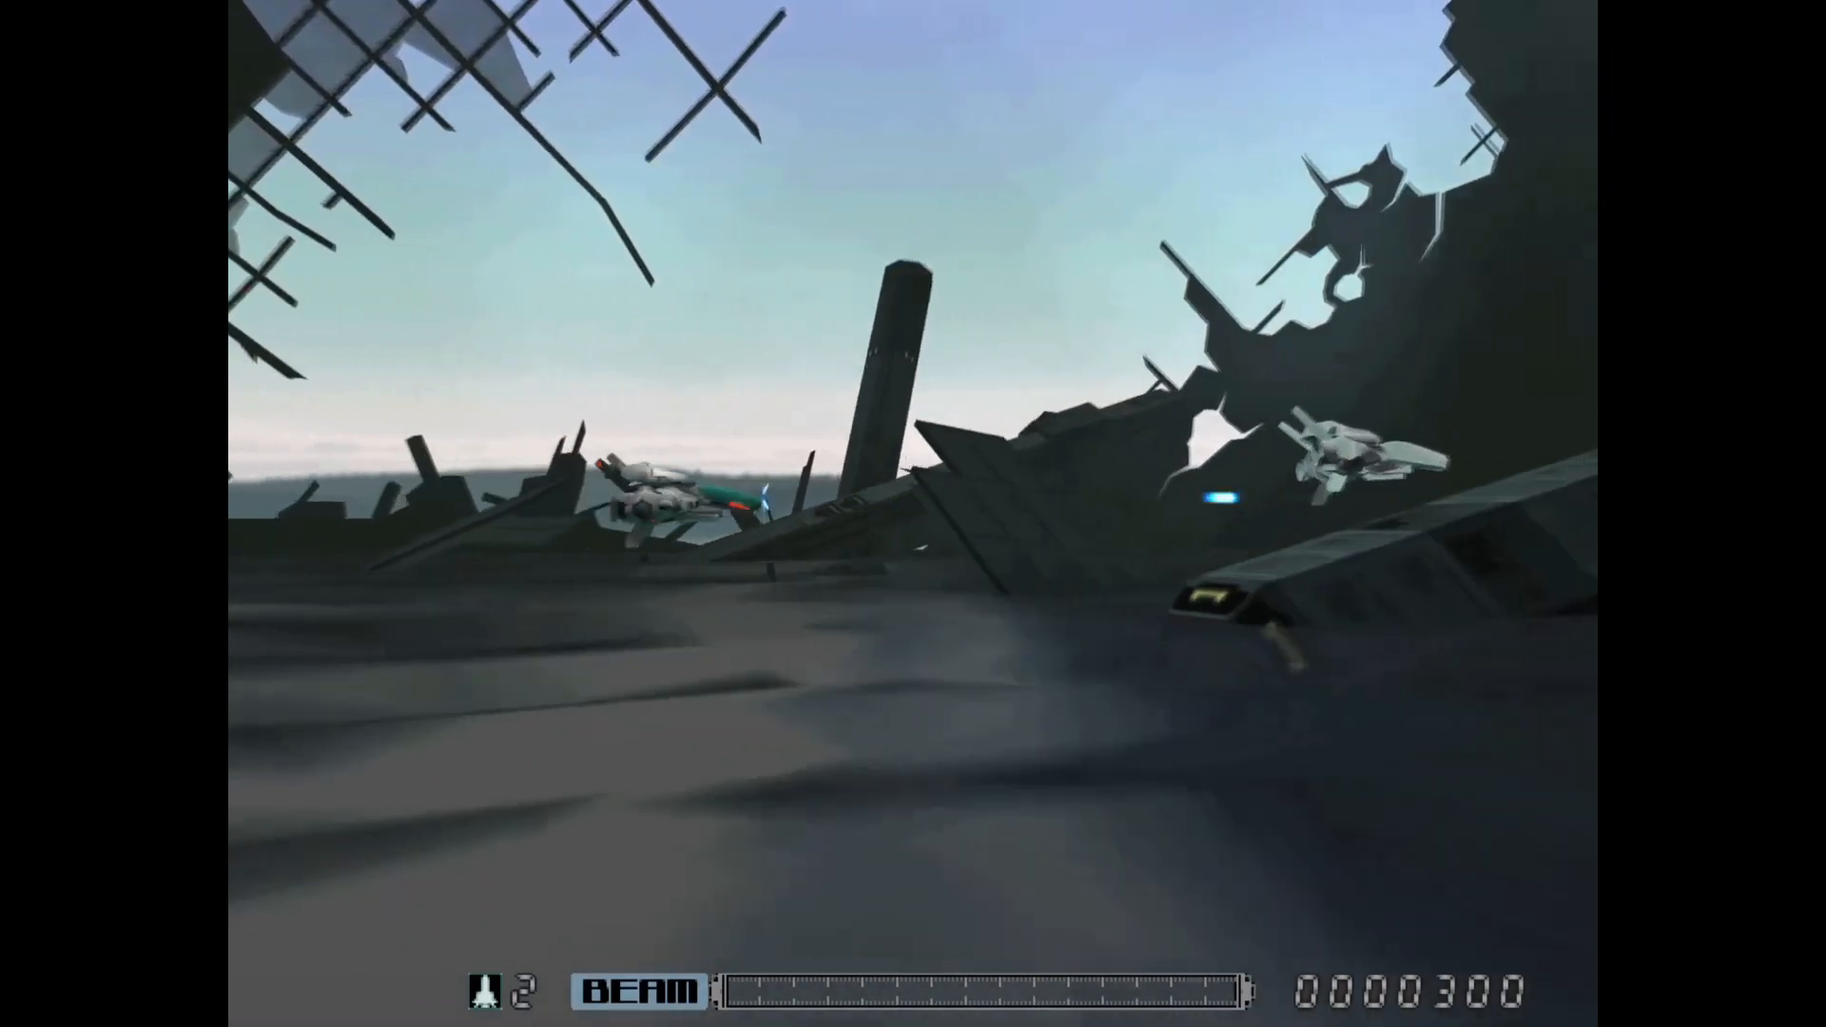
{"action": "key", "text": "Down"}
{"action": "key", "text": "z"}
{"action": "key", "text": "Up"}
{"action": "key", "text": "Right"}
{"action": "key", "text": "z"}
{"action": "key", "text": "Down"}
{"action": "key", "text": "z"}
{"action": "key", "text": "z"}
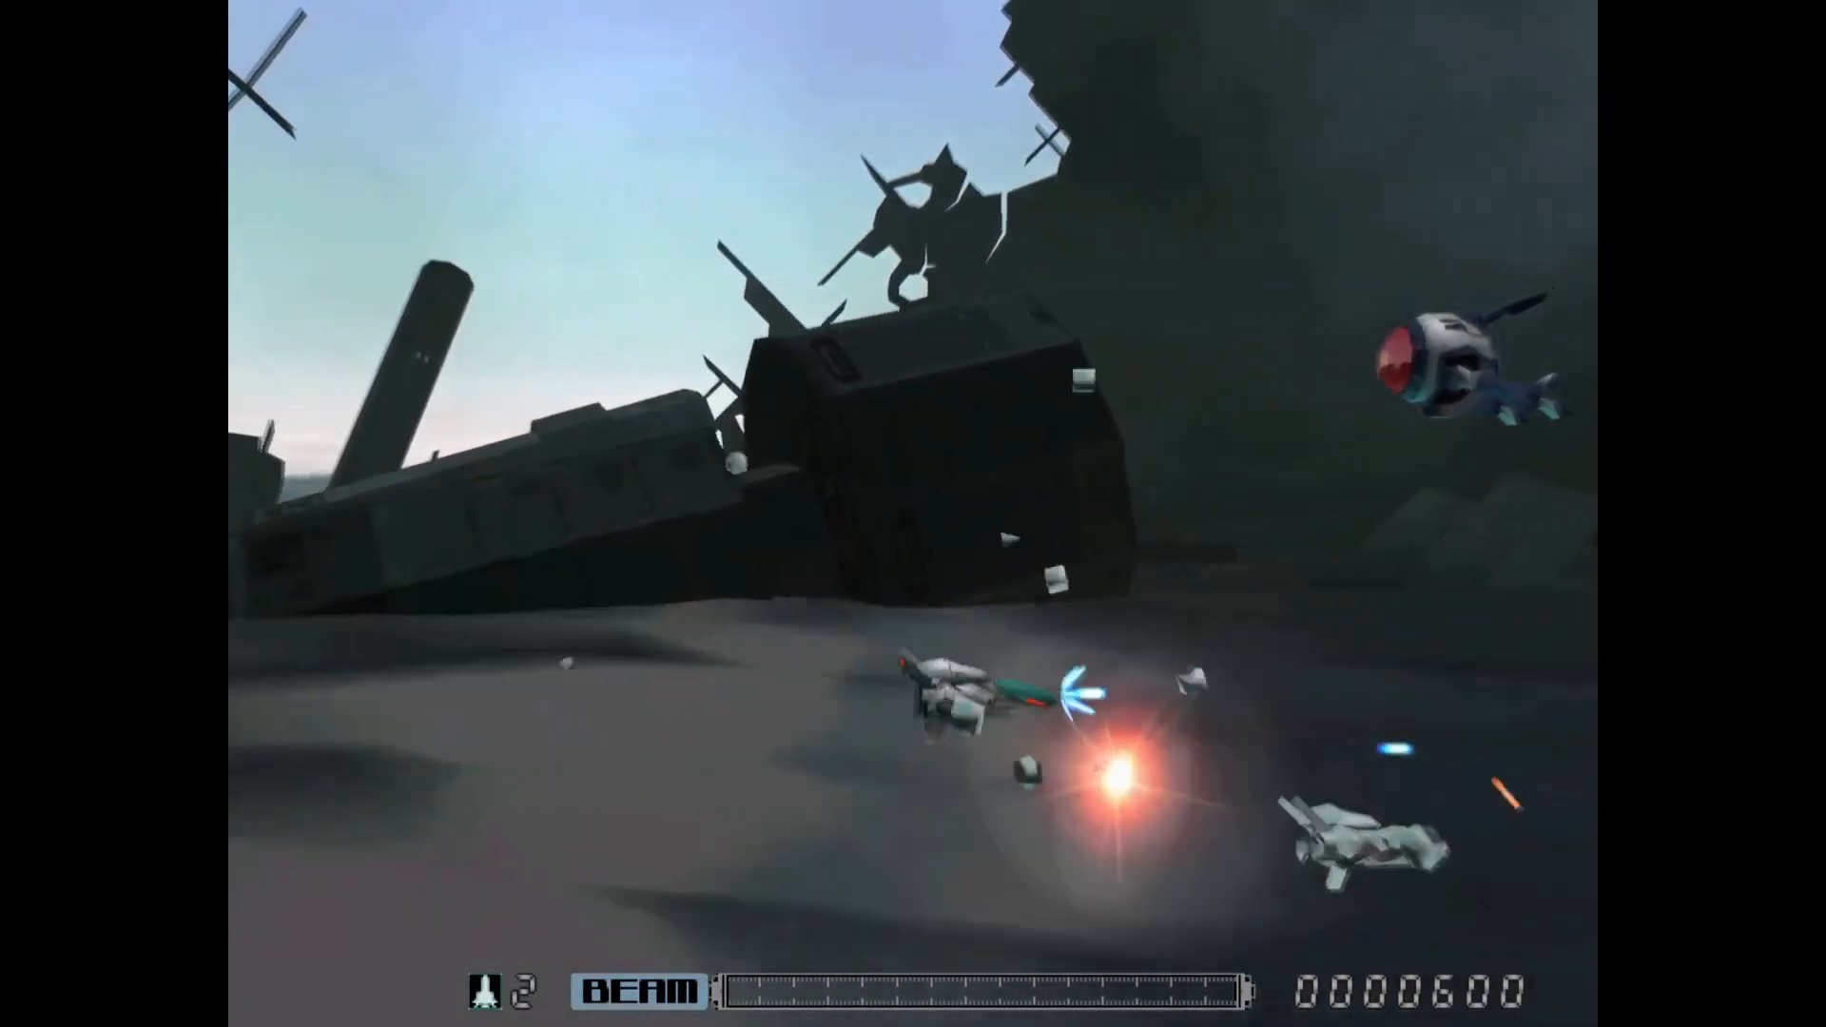
{"action": "key", "text": "Left"}
{"action": "key", "text": "z"}
{"action": "key", "text": "Up"}
{"action": "key", "text": "z"}
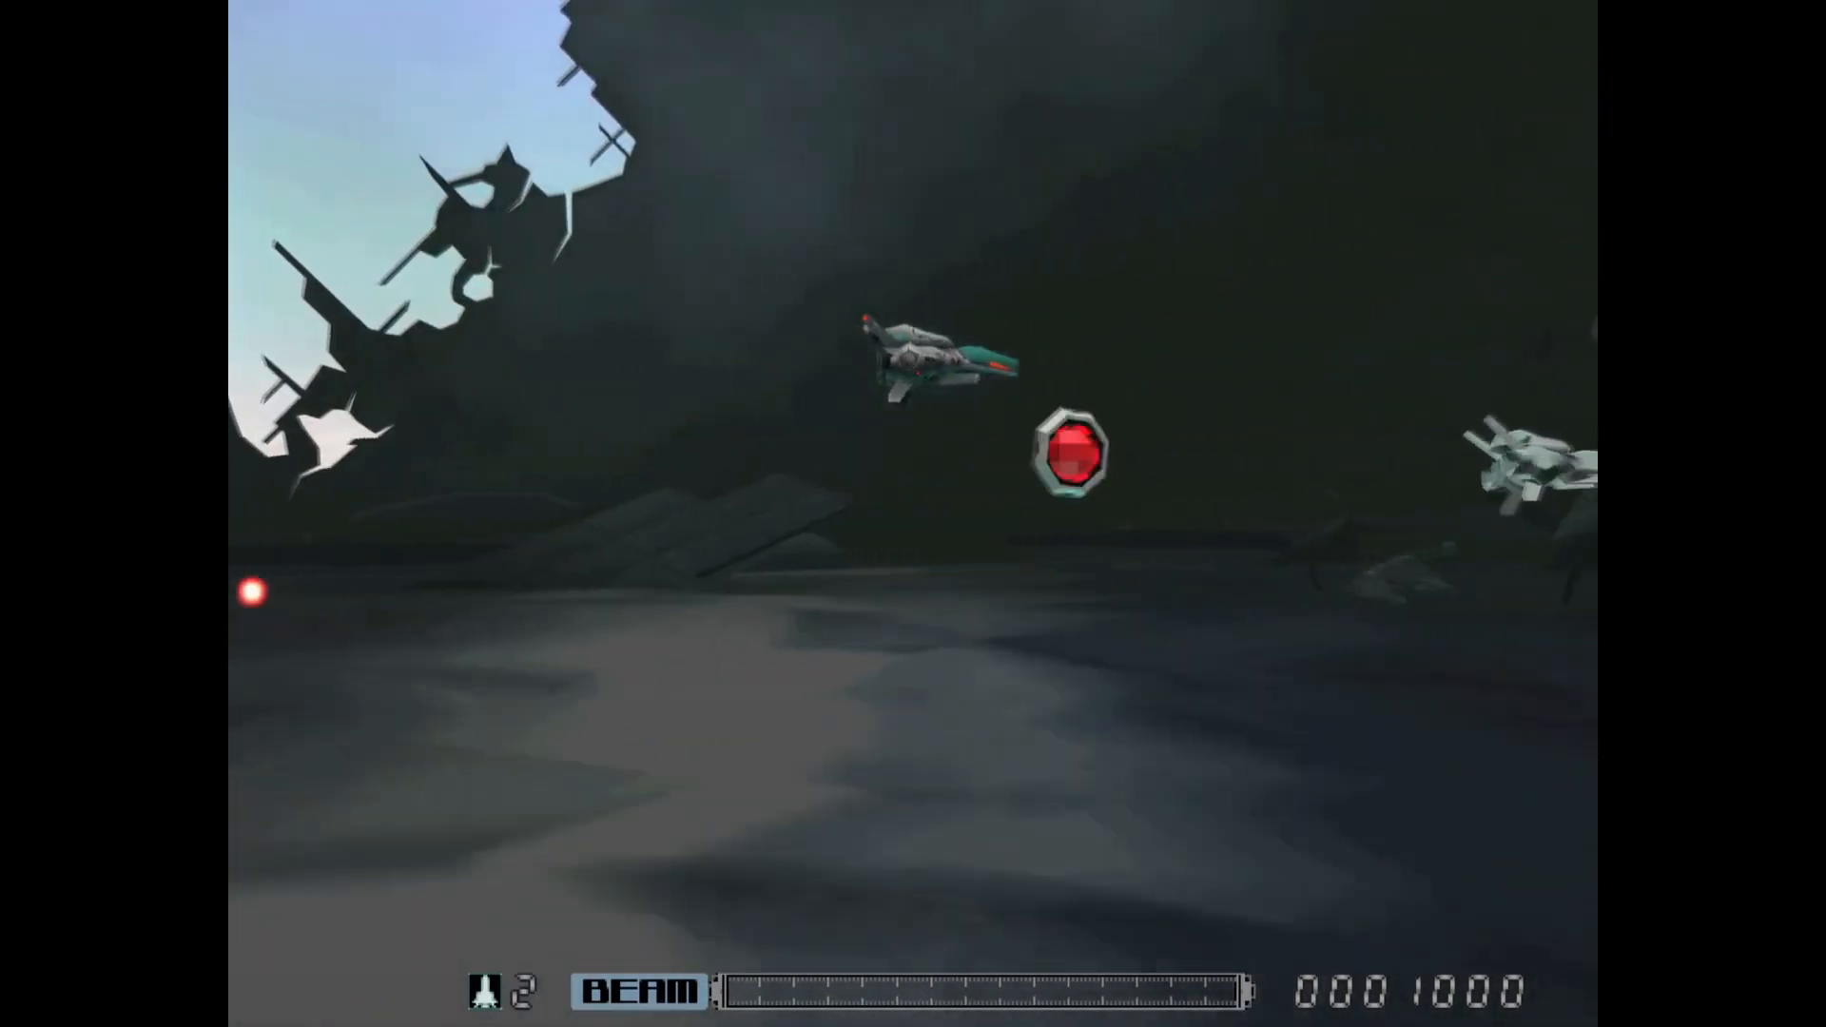
{"action": "key", "text": "Left"}
{"action": "key", "text": "Up"}
{"action": "key", "text": "z"}
{"action": "key", "text": "z"}
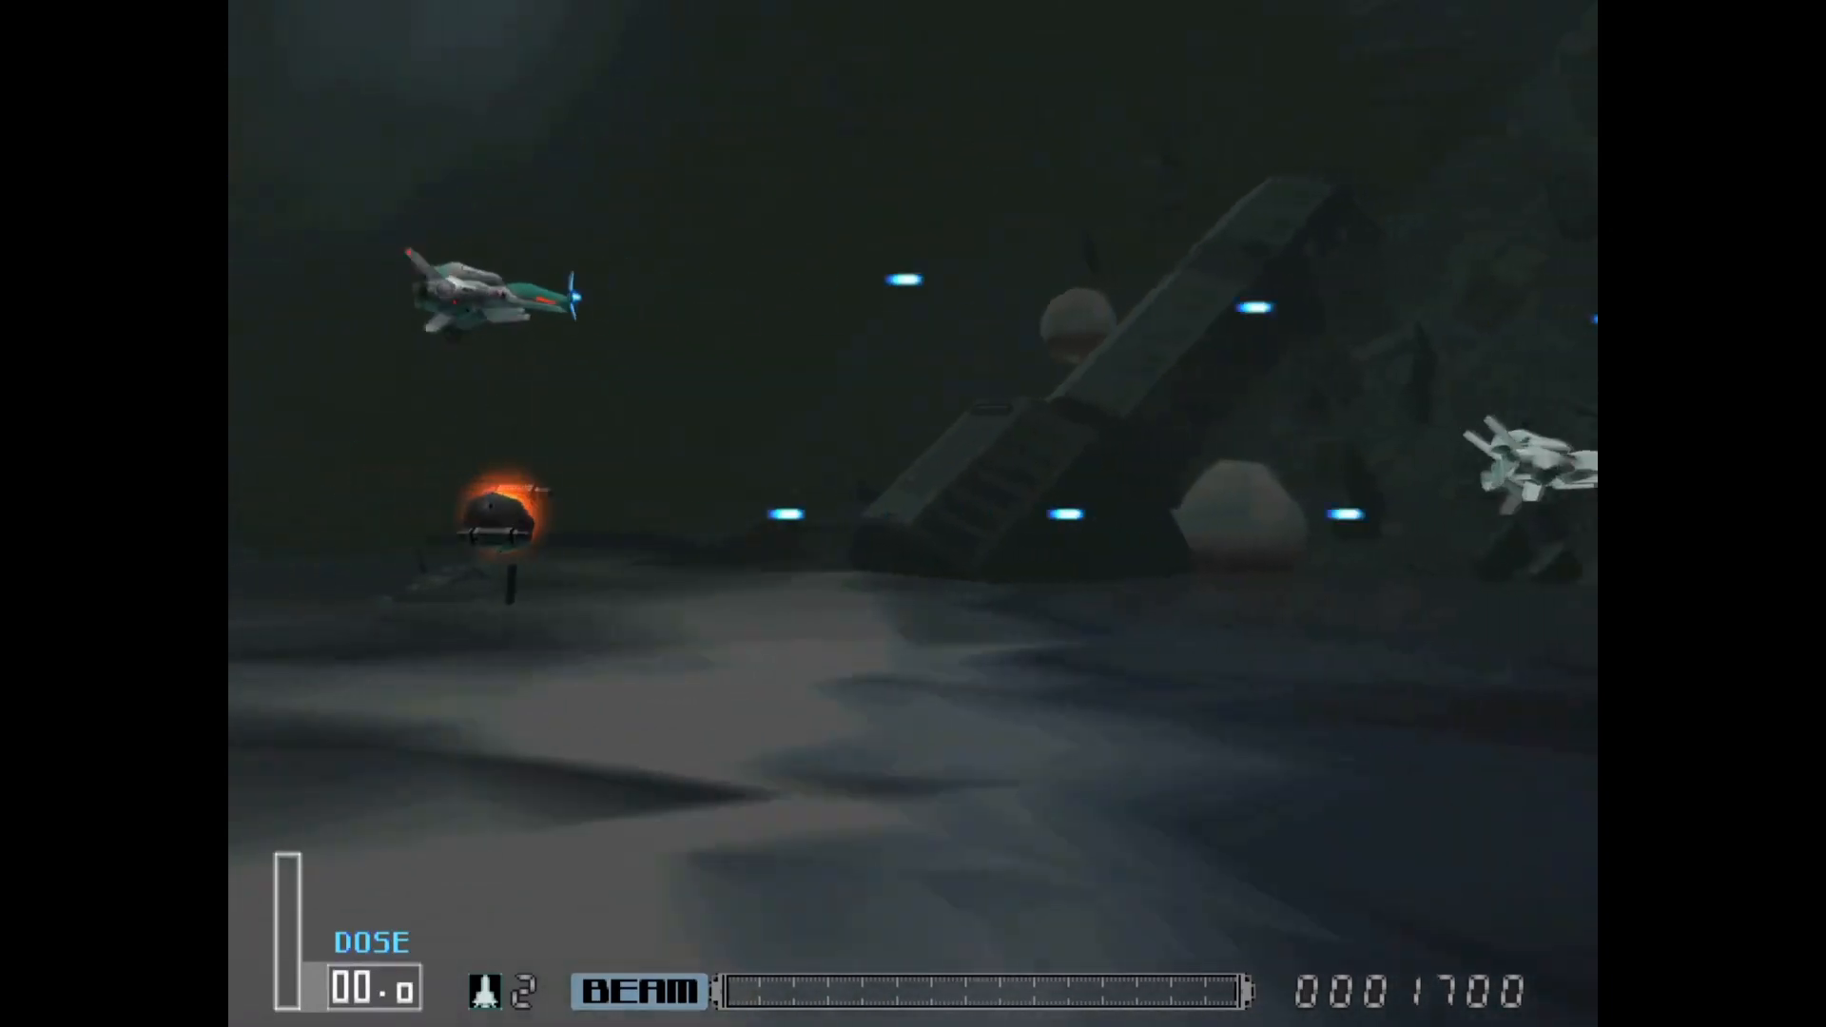
{"action": "key", "text": "Down"}
{"action": "key", "text": "Left"}
{"action": "key", "text": "z"}
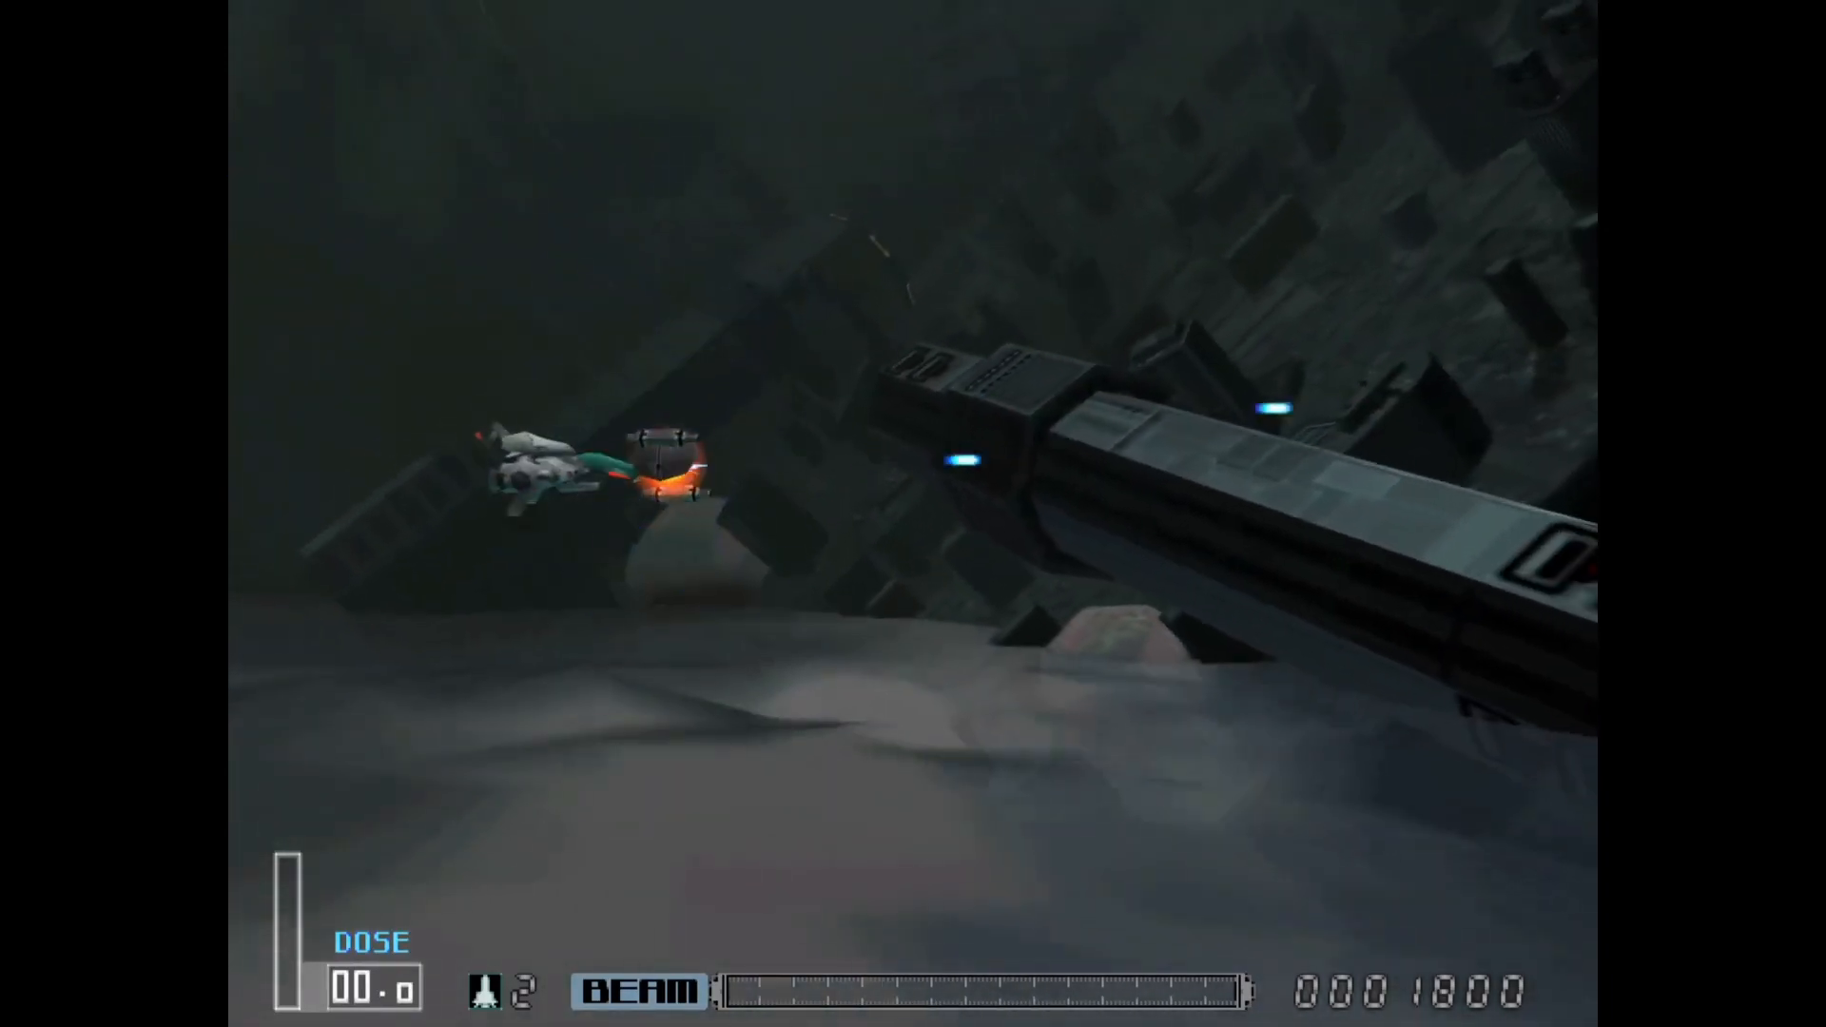
{"action": "key", "text": "Up"}
{"action": "key", "text": "Right"}
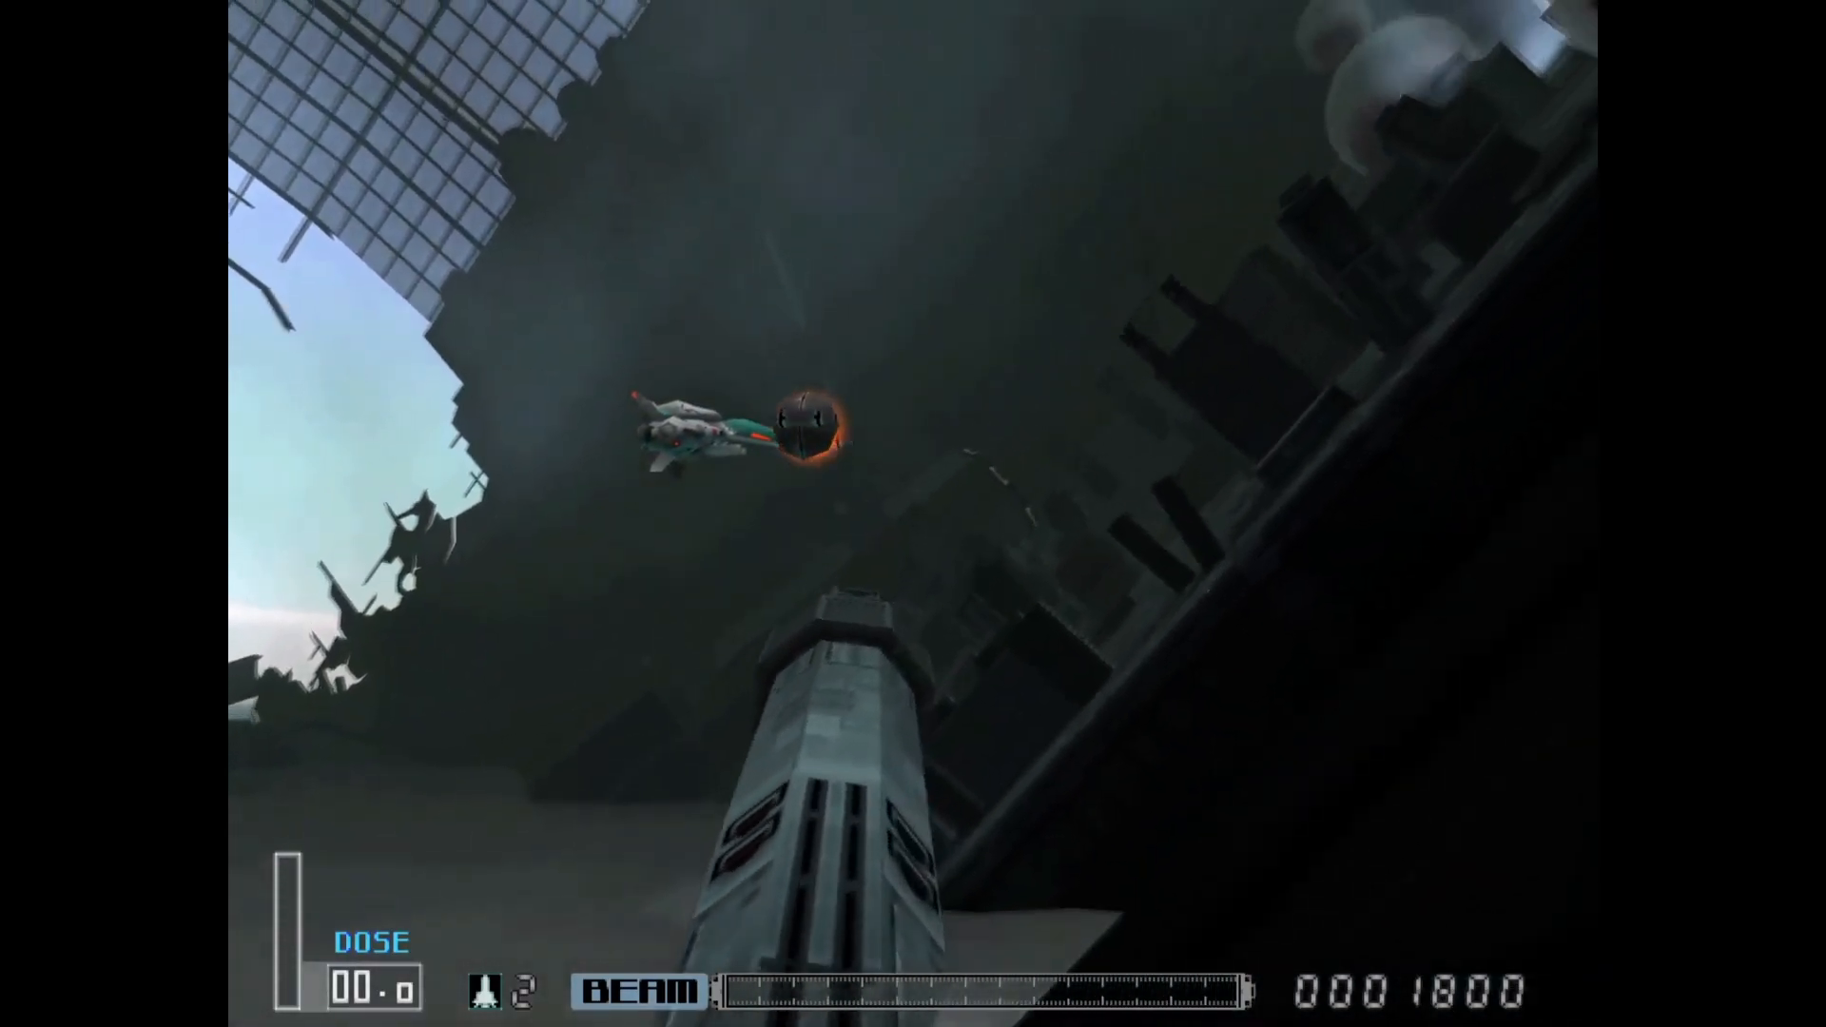
{"action": "key", "text": "Up"}
{"action": "key", "text": "z"}
{"action": "key", "text": "Left"}
{"action": "key", "text": "x"}
{"action": "key", "text": "z"}
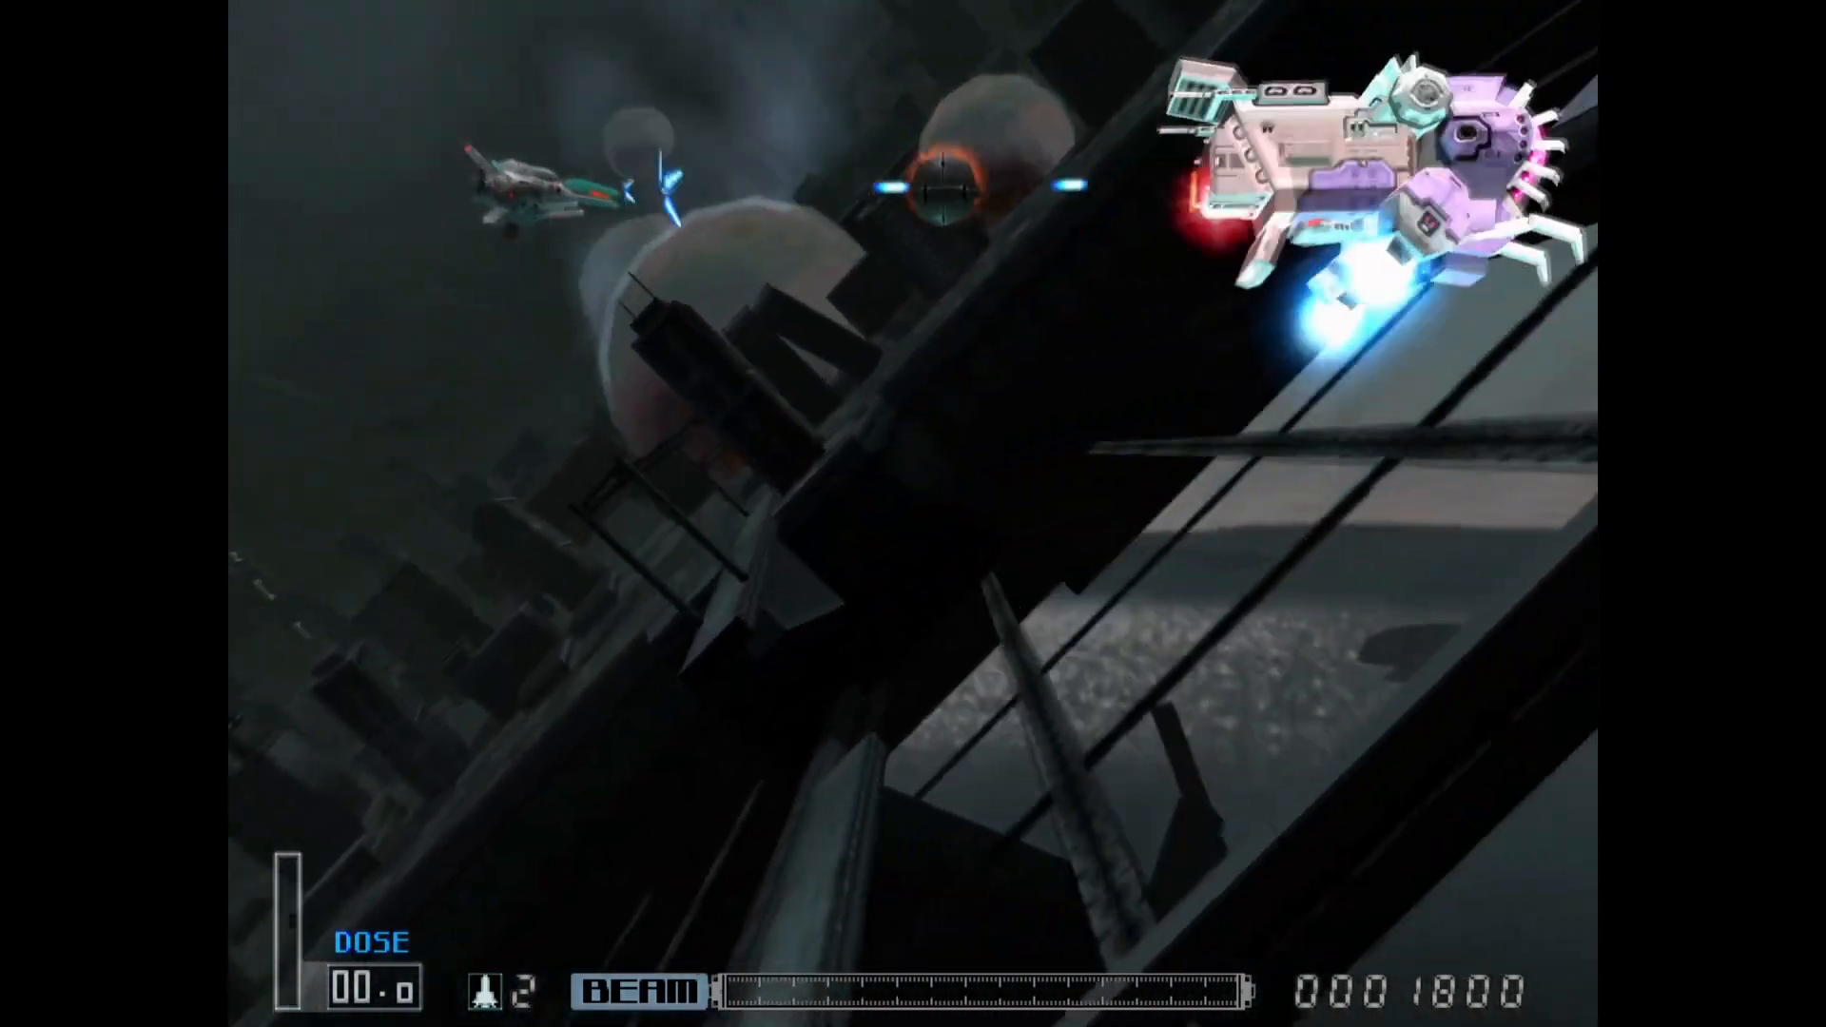
{"action": "key", "text": "Down"}
{"action": "key", "text": "z"}
{"action": "key", "text": "Right"}
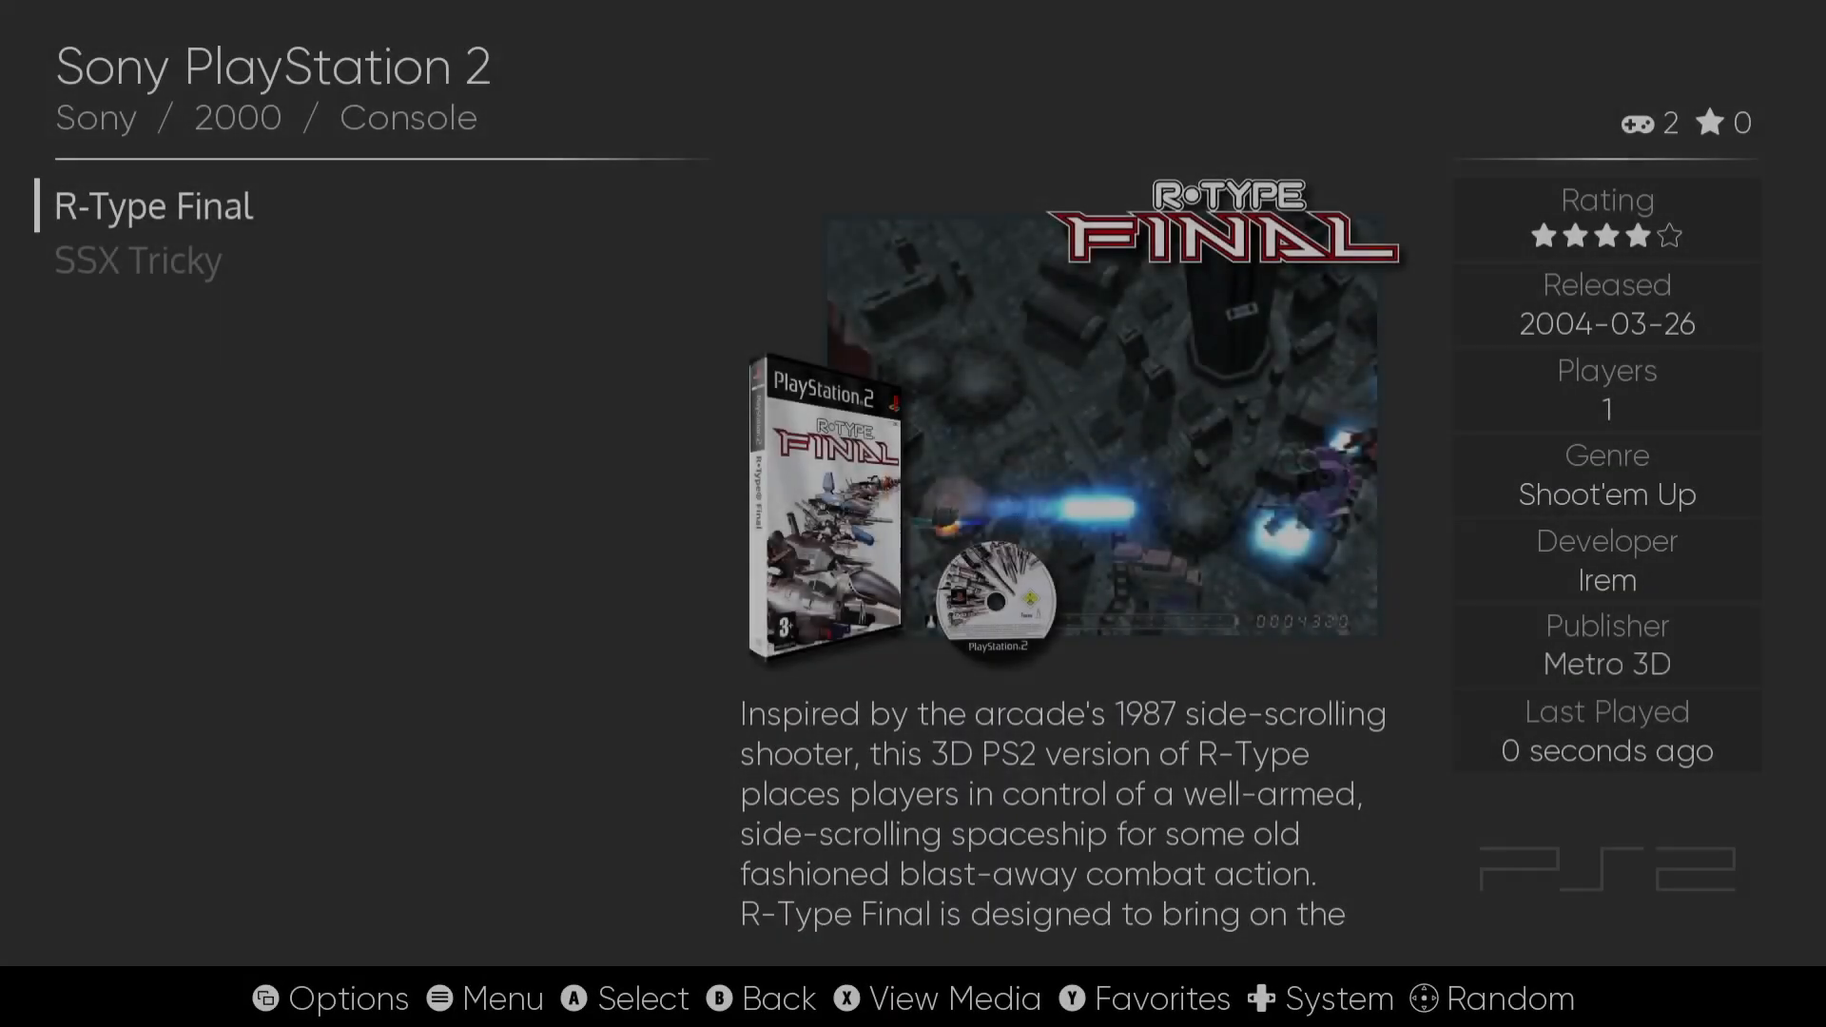
Leave the Sony PlayStation 2 game list and quit ES-DE, confirming the exit.
{"action": "key", "text": "BackSpace"}
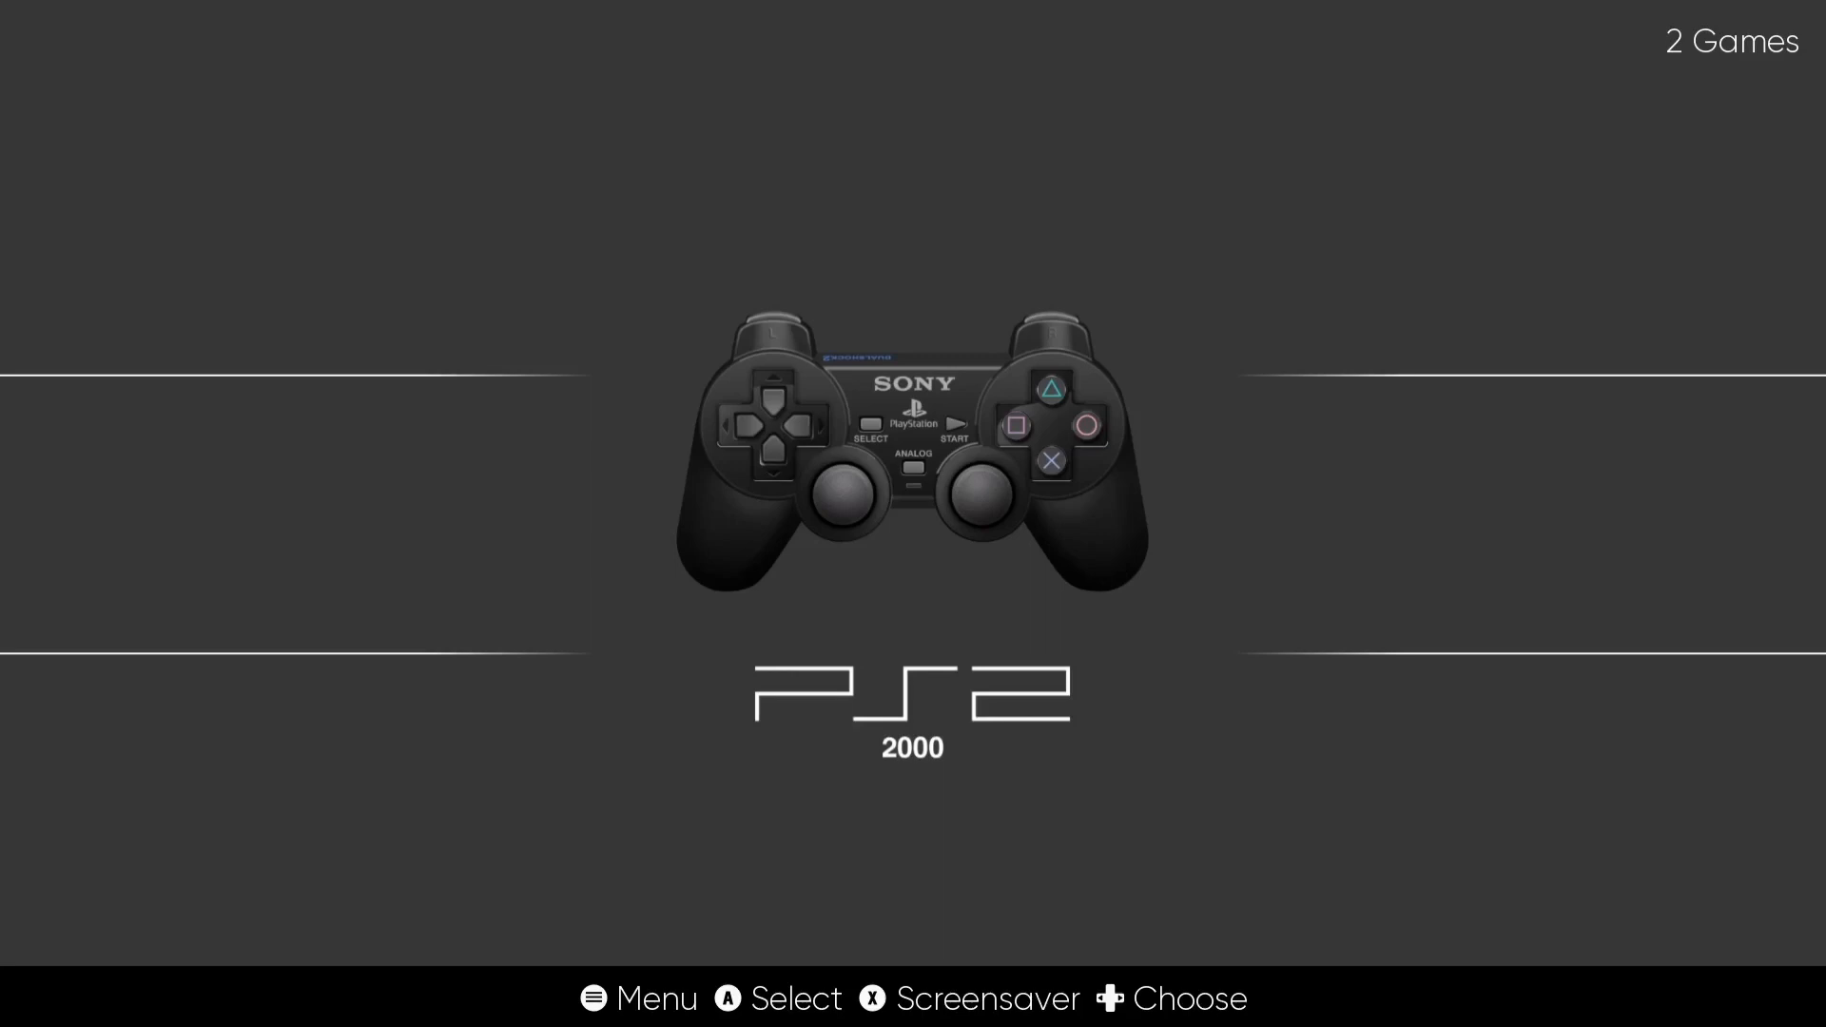
{"action": "key", "text": "Escape"}
{"action": "key", "text": "Down"}
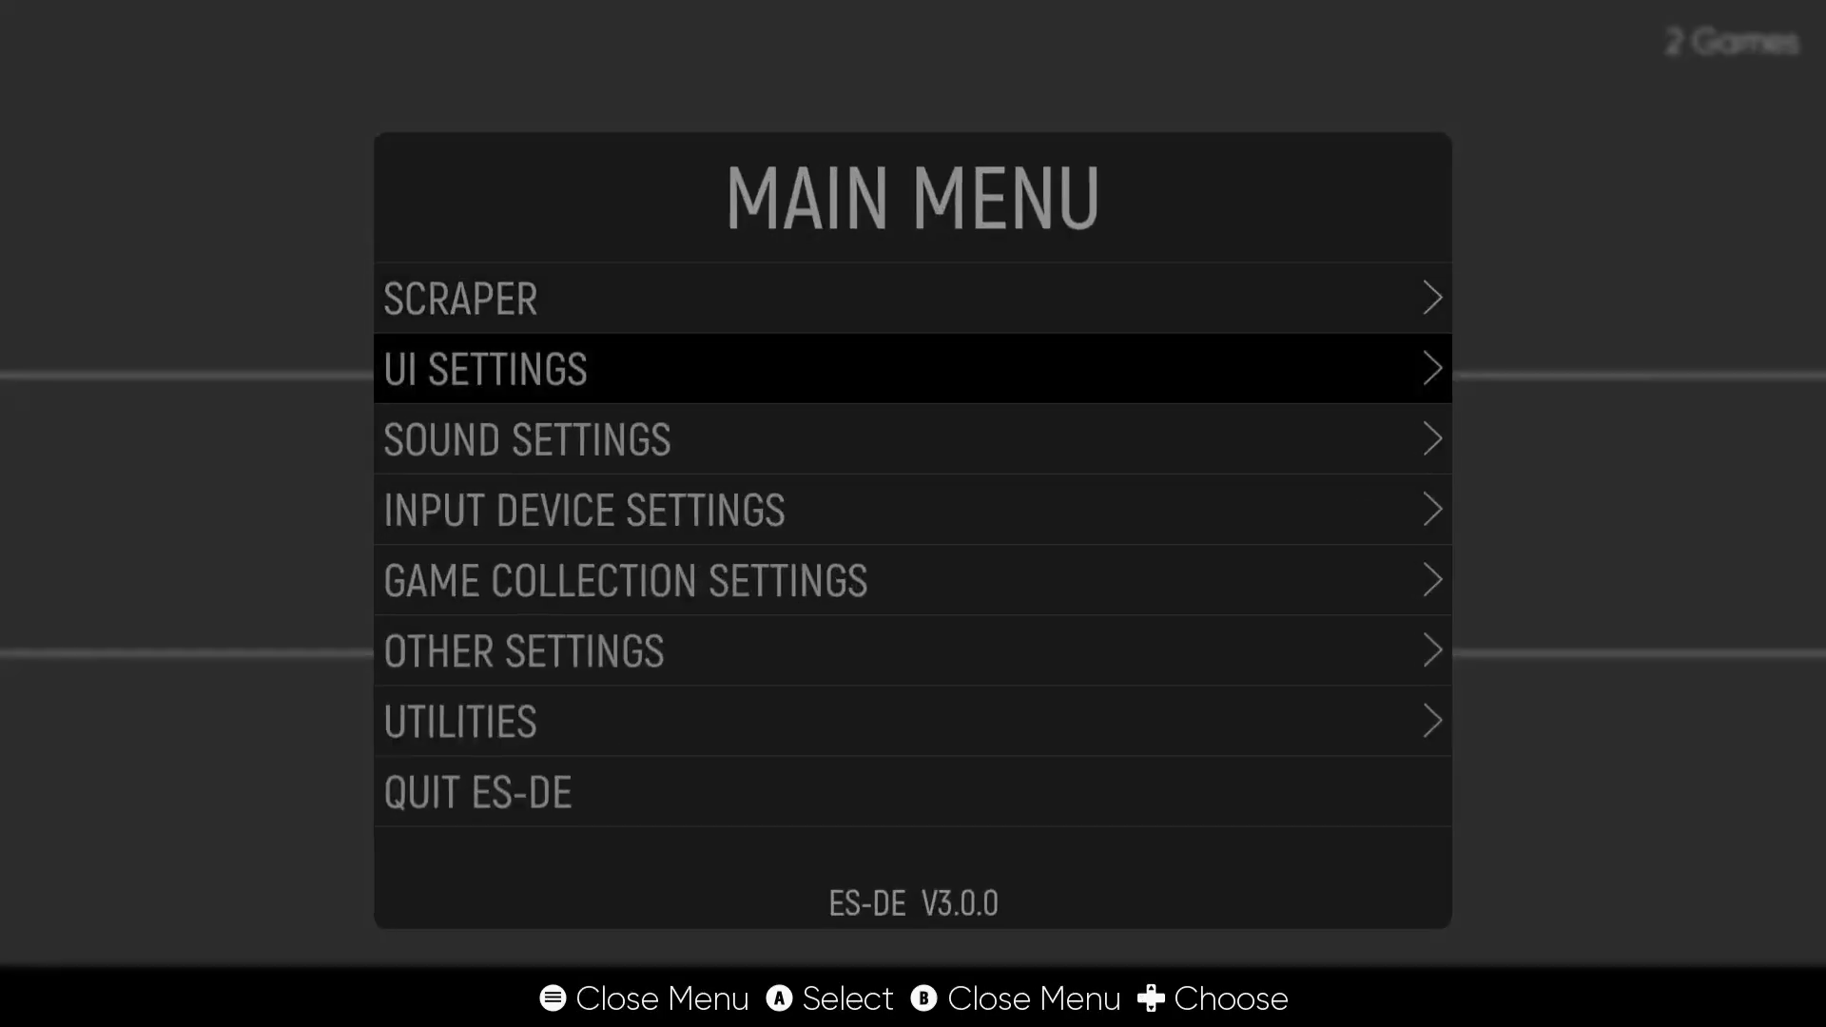
{"action": "key", "text": "Down"}
{"action": "key", "text": "Down"}
{"action": "key", "text": "Down"}
{"action": "key", "text": "Down"}
{"action": "key", "text": "Down"}
{"action": "key", "text": "Down"}
{"action": "key", "text": "Return"}
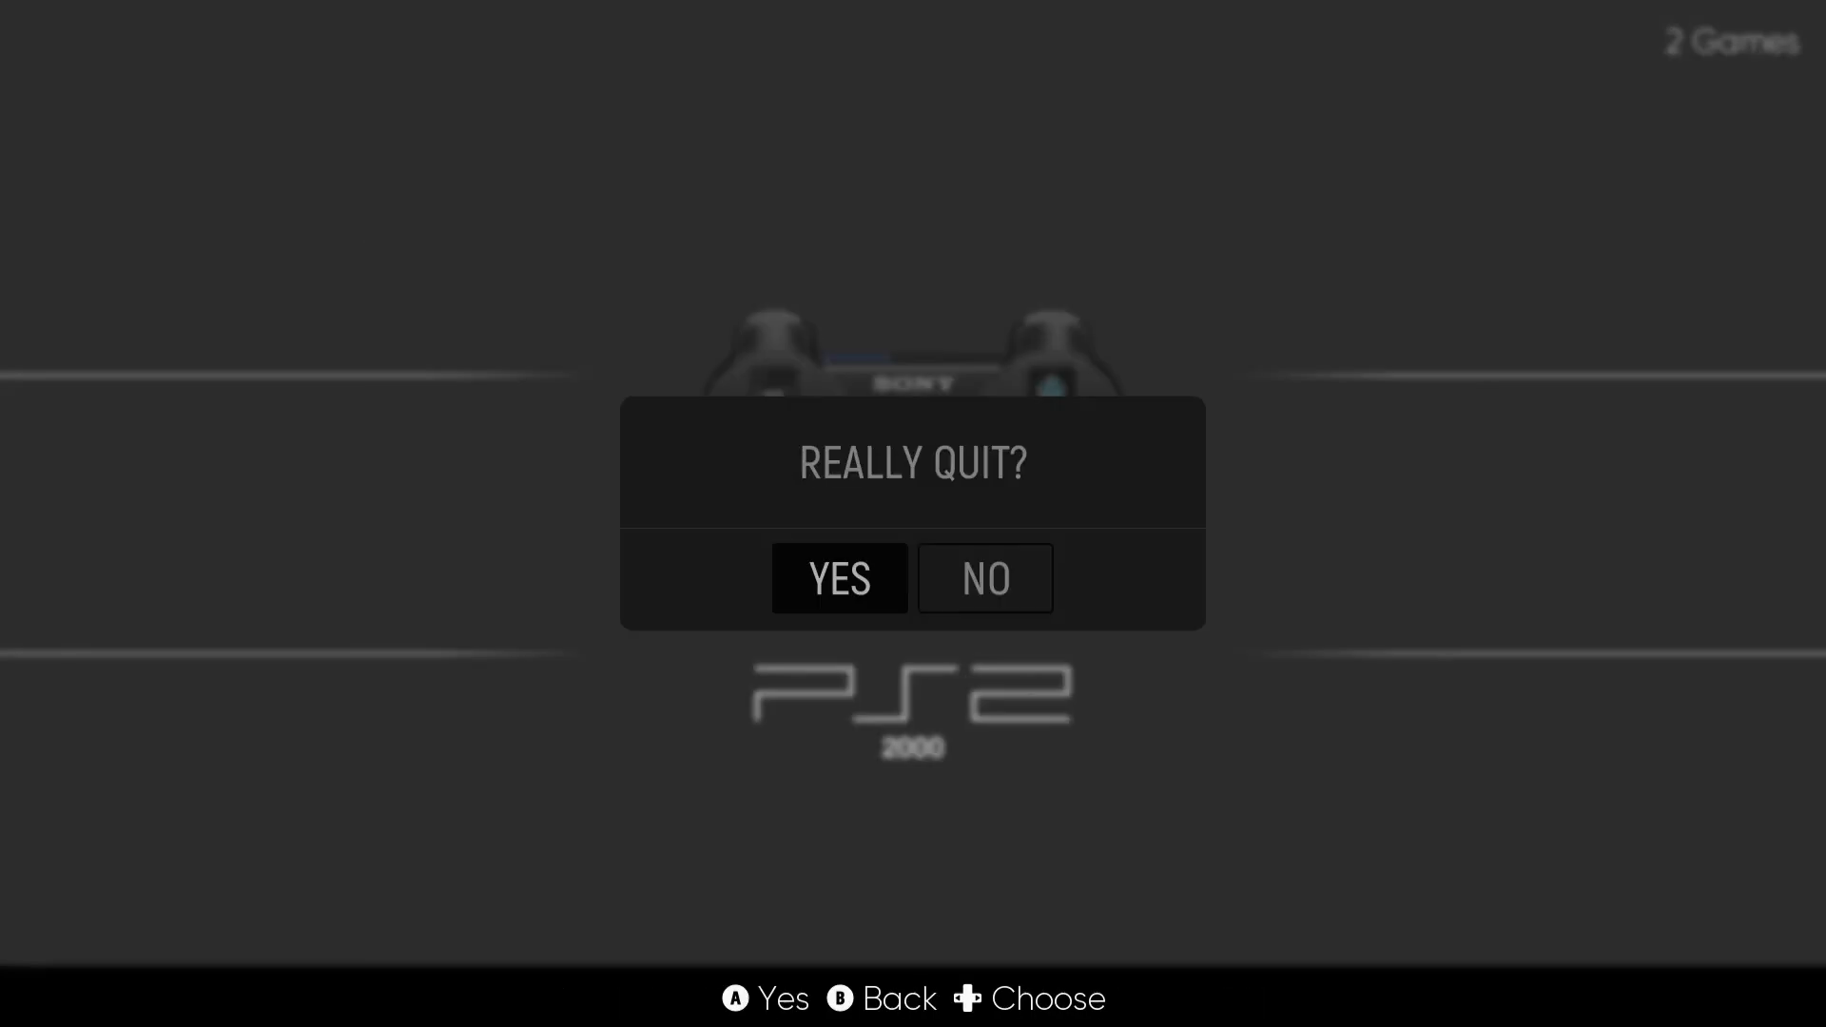
{"action": "key", "text": "Return"}
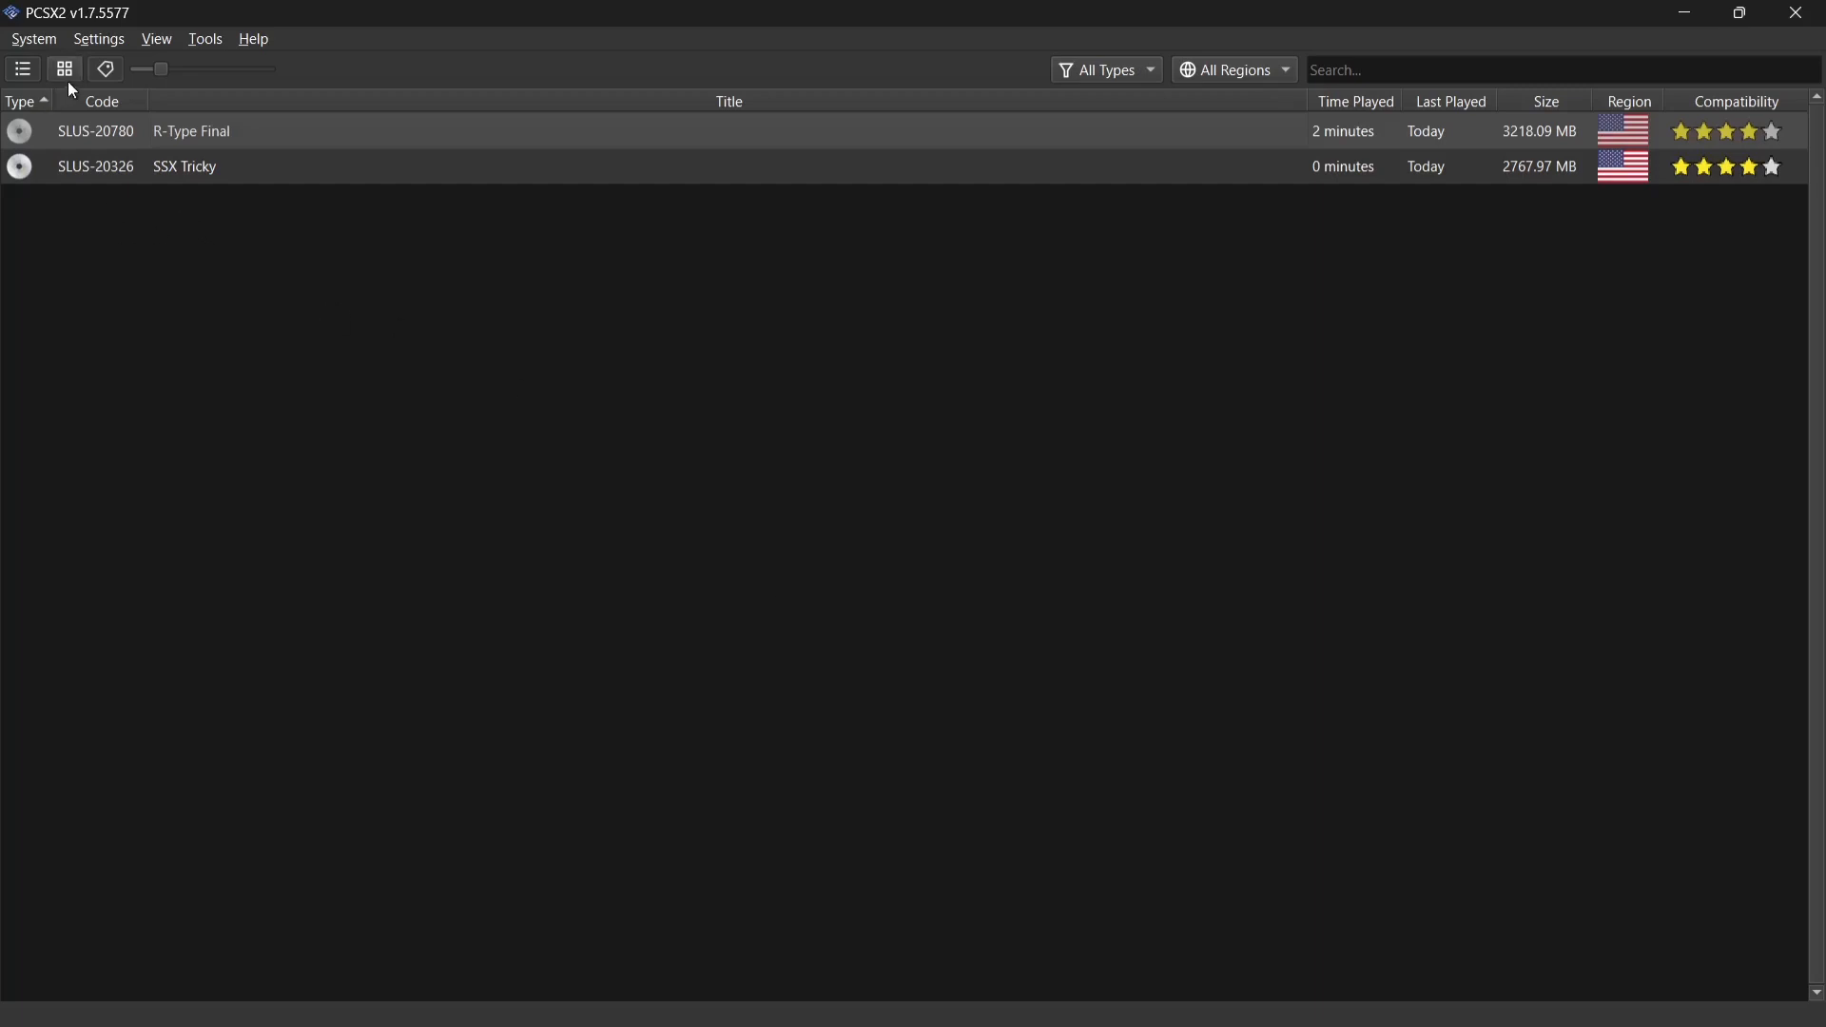
Switch the game list to grid view, then view SSX Tricky's cover image chooser and close it without picking a file.
{"action": "left_click", "coordinate": [65, 69]}
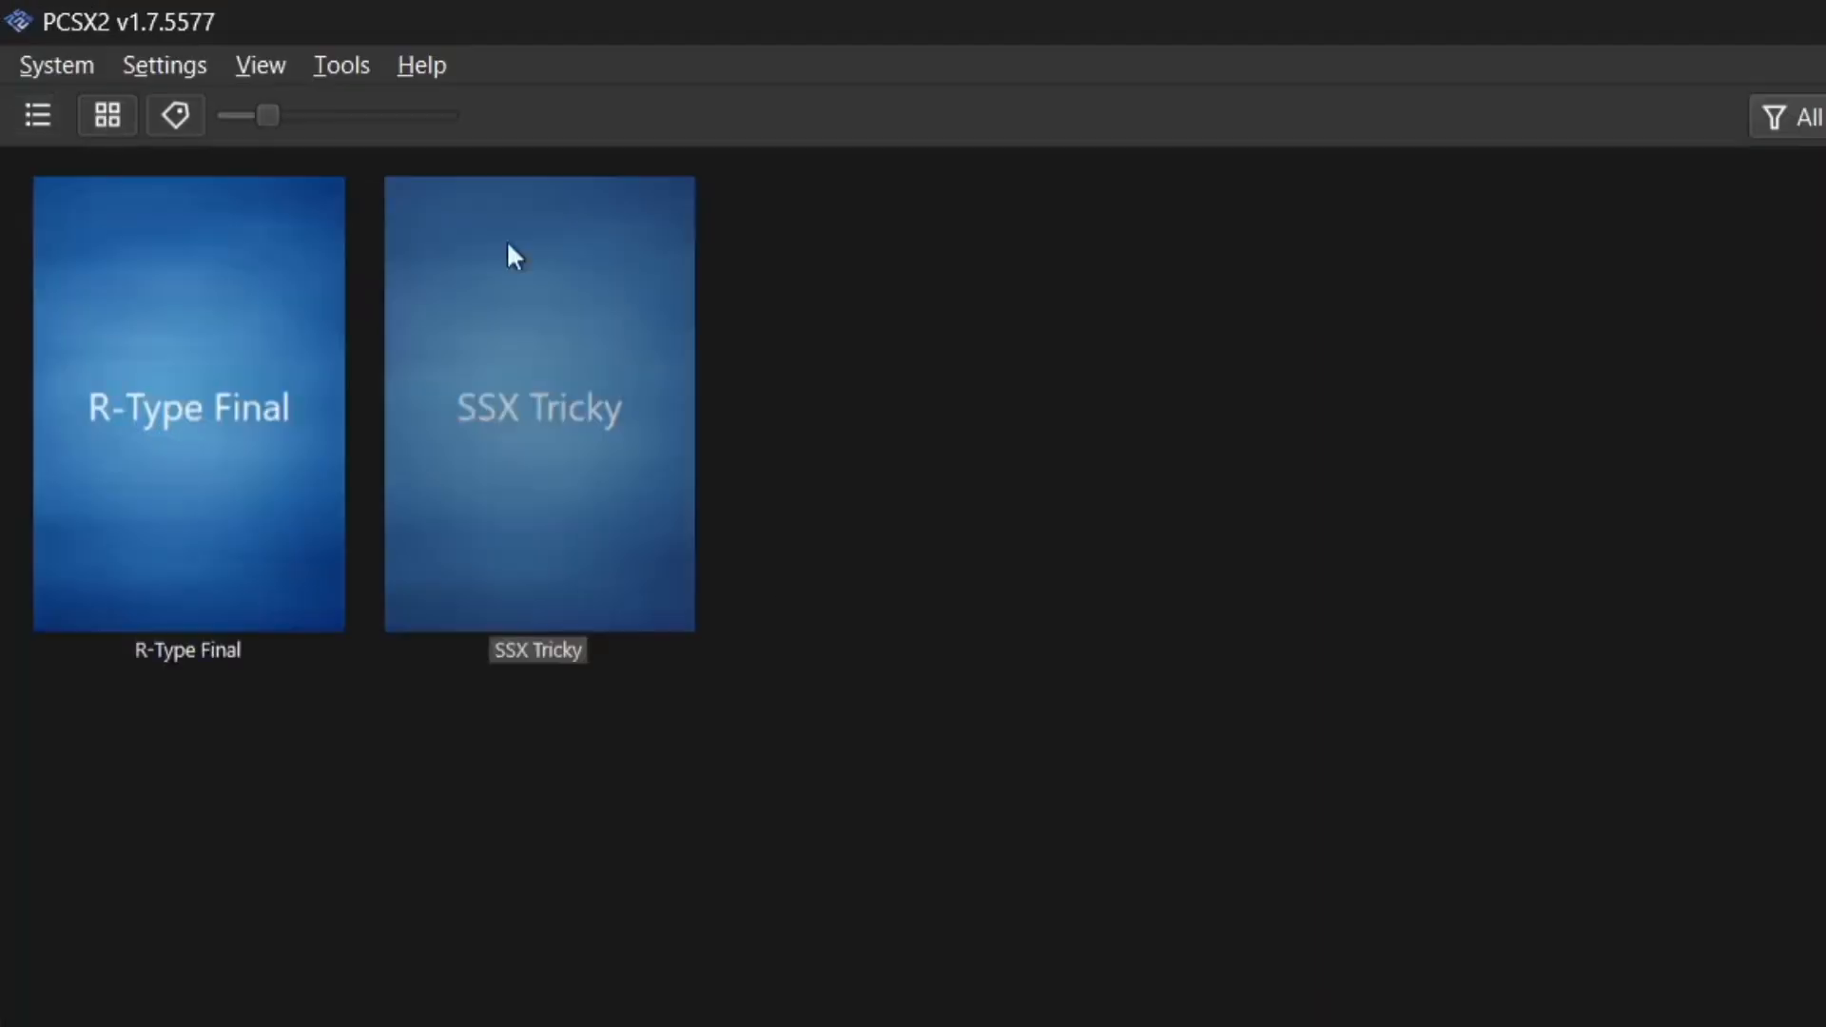
{"action": "right_click", "coordinate": [505, 461]}
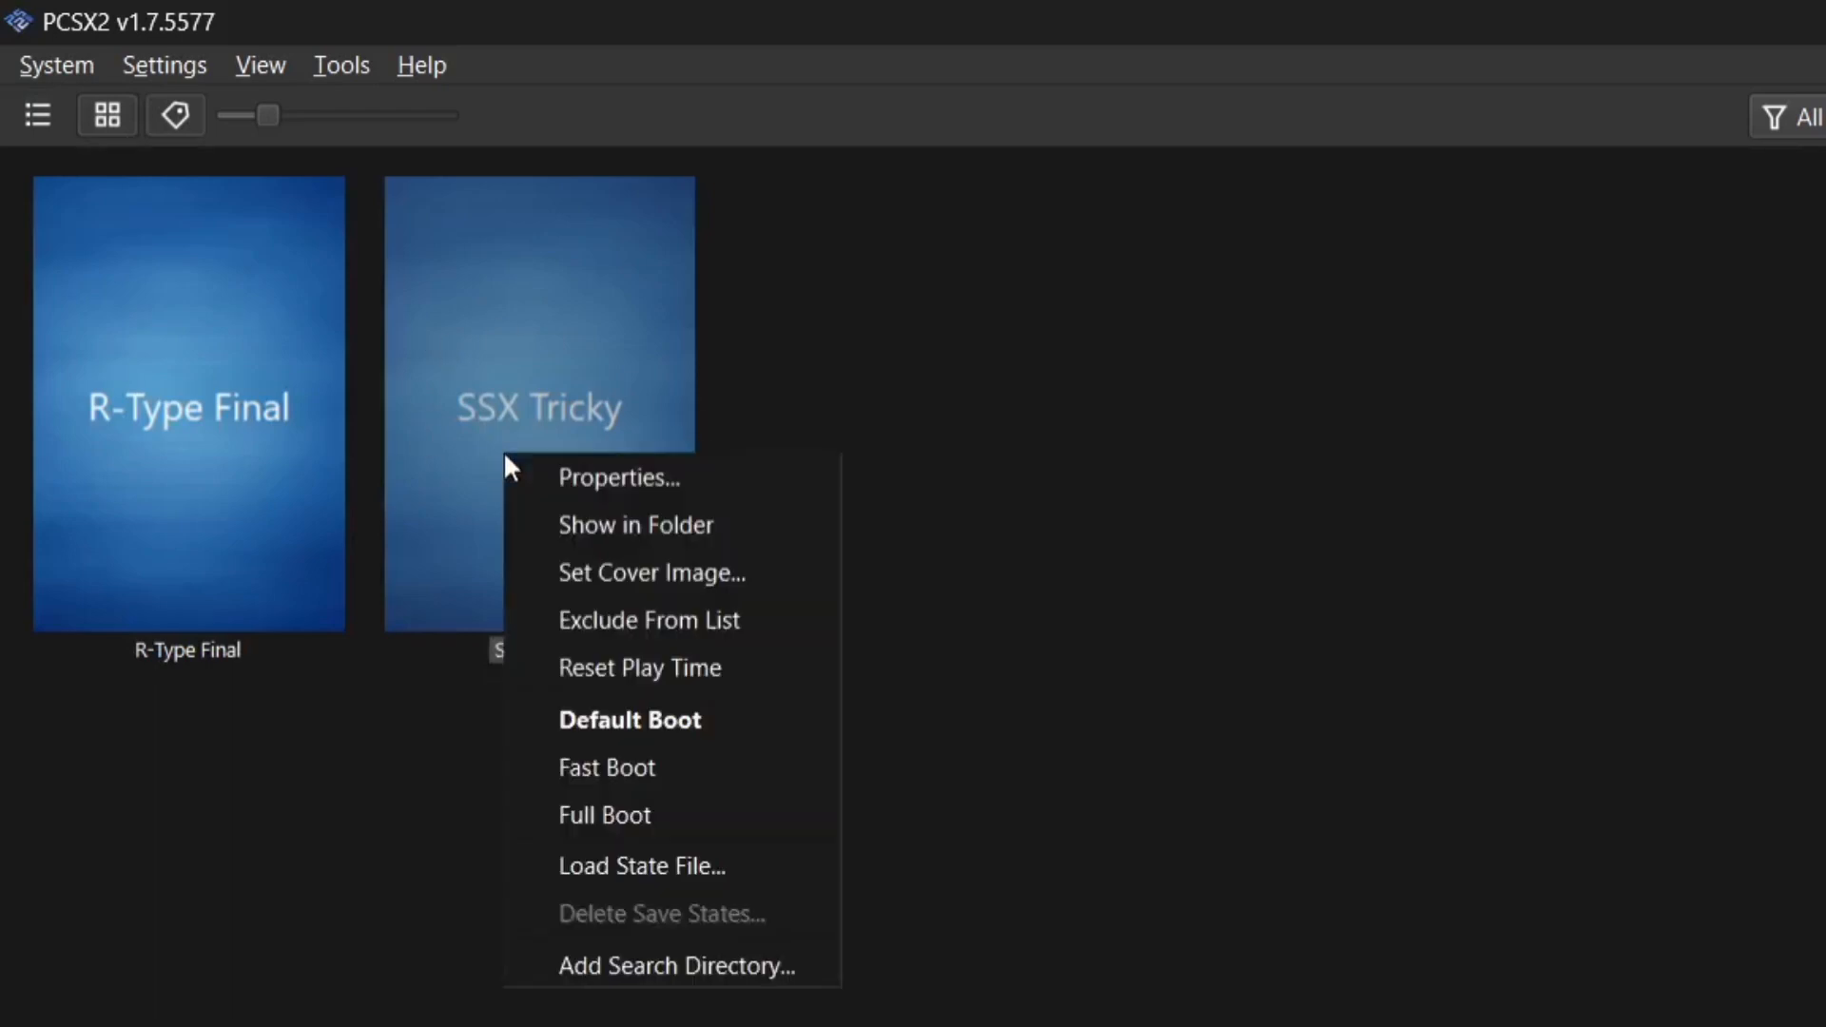
{"action": "left_click", "coordinate": [608, 570]}
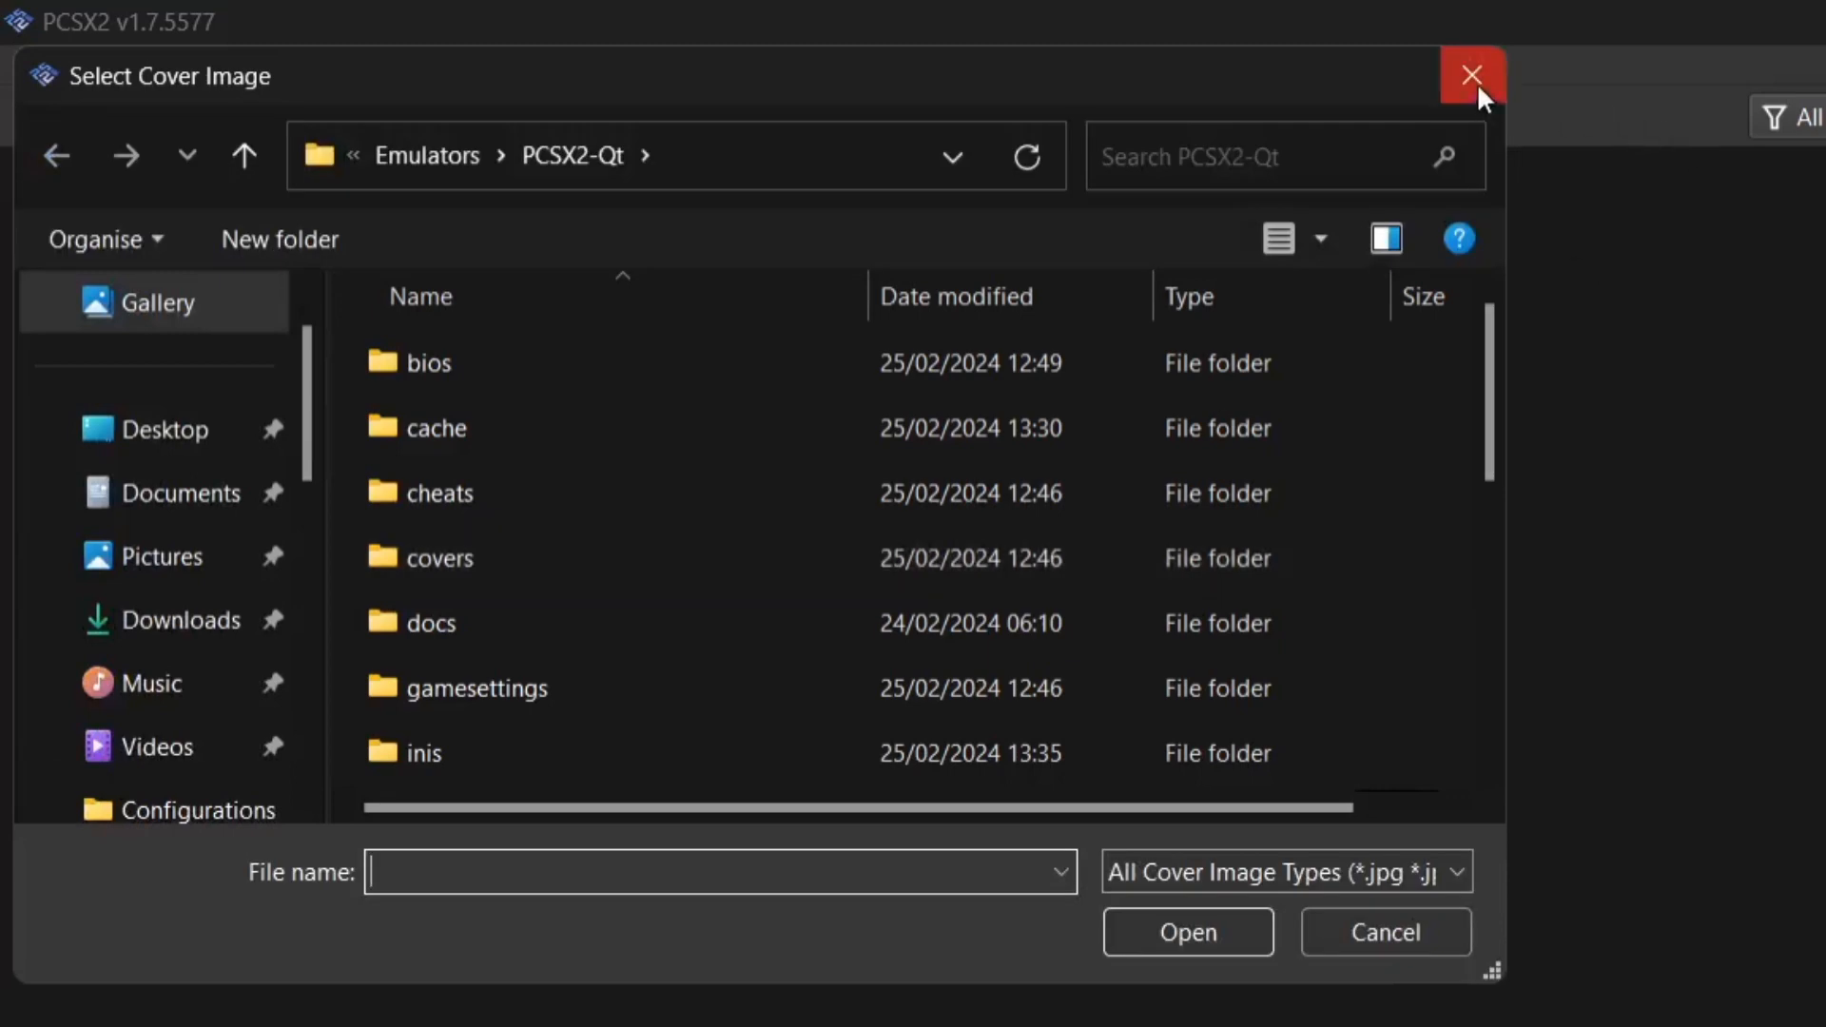
{"action": "left_click", "coordinate": [1472, 75]}
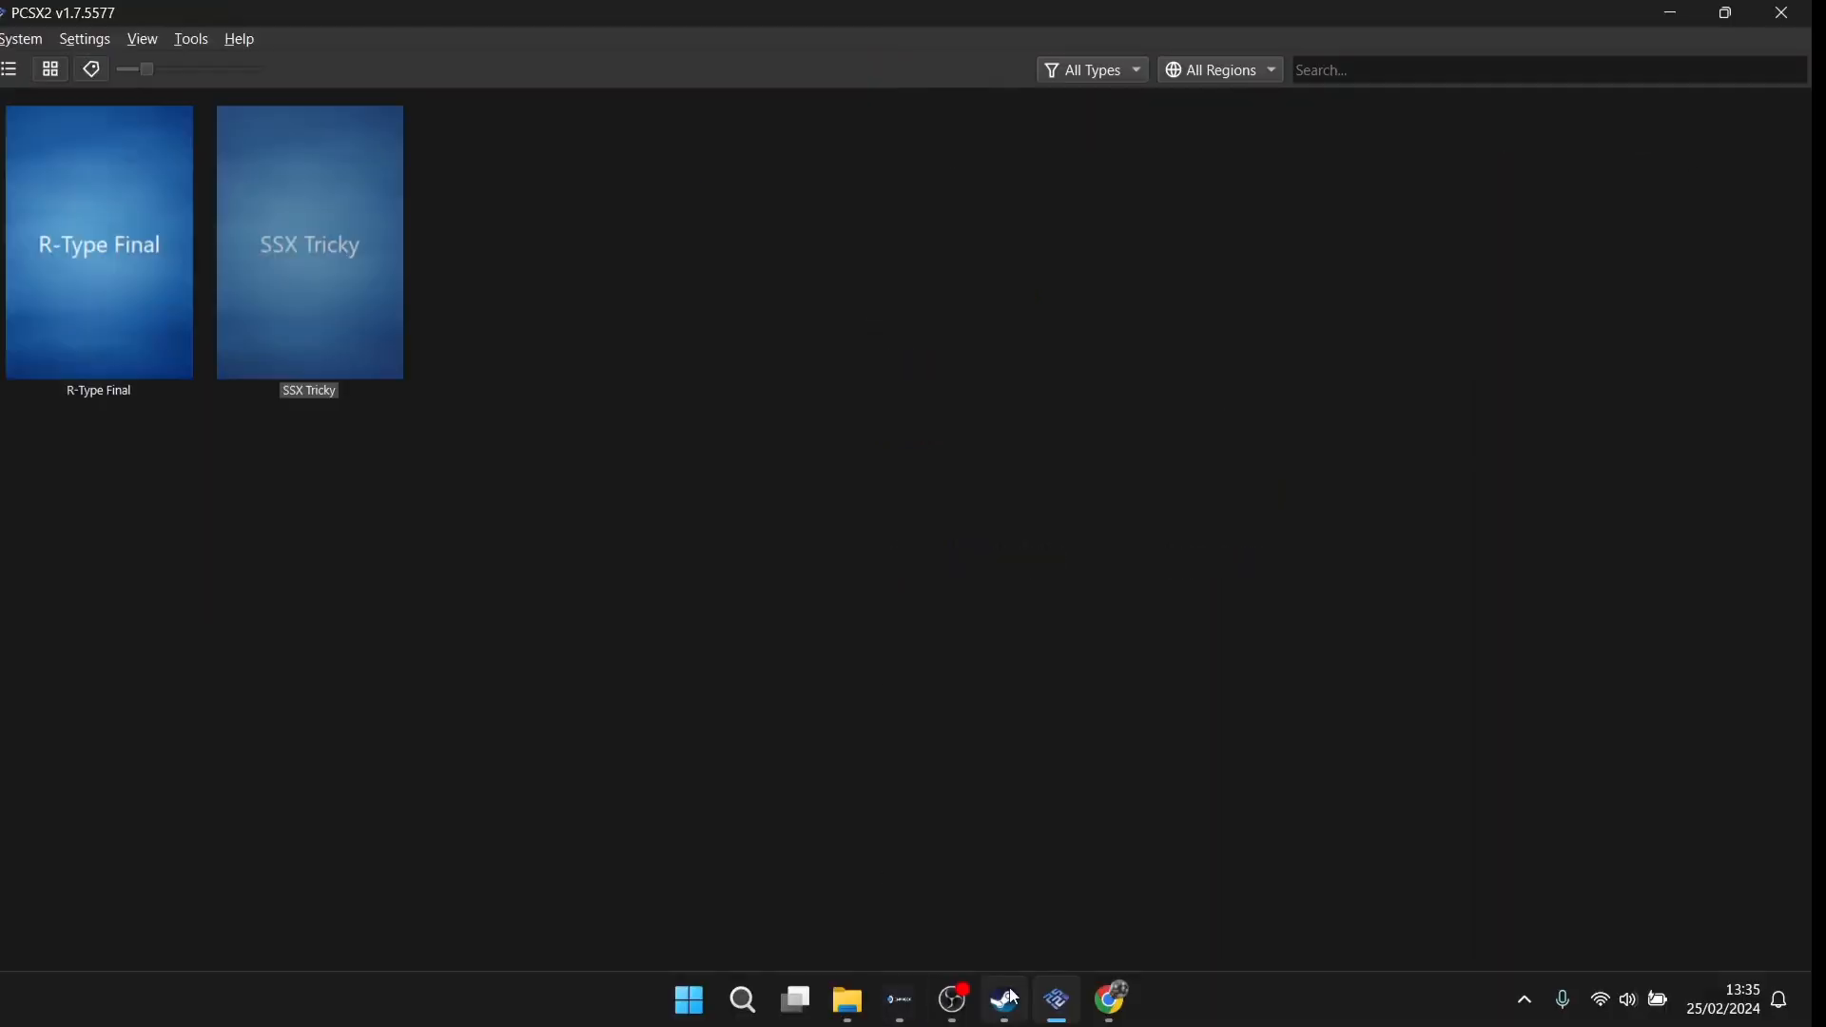
Switch to Chrome's "r type ps2" image results and start saving the Wikipedia R-Type Final cover image.
{"action": "left_click", "coordinate": [1109, 999]}
{"action": "left_click", "coordinate": [1025, 32]}
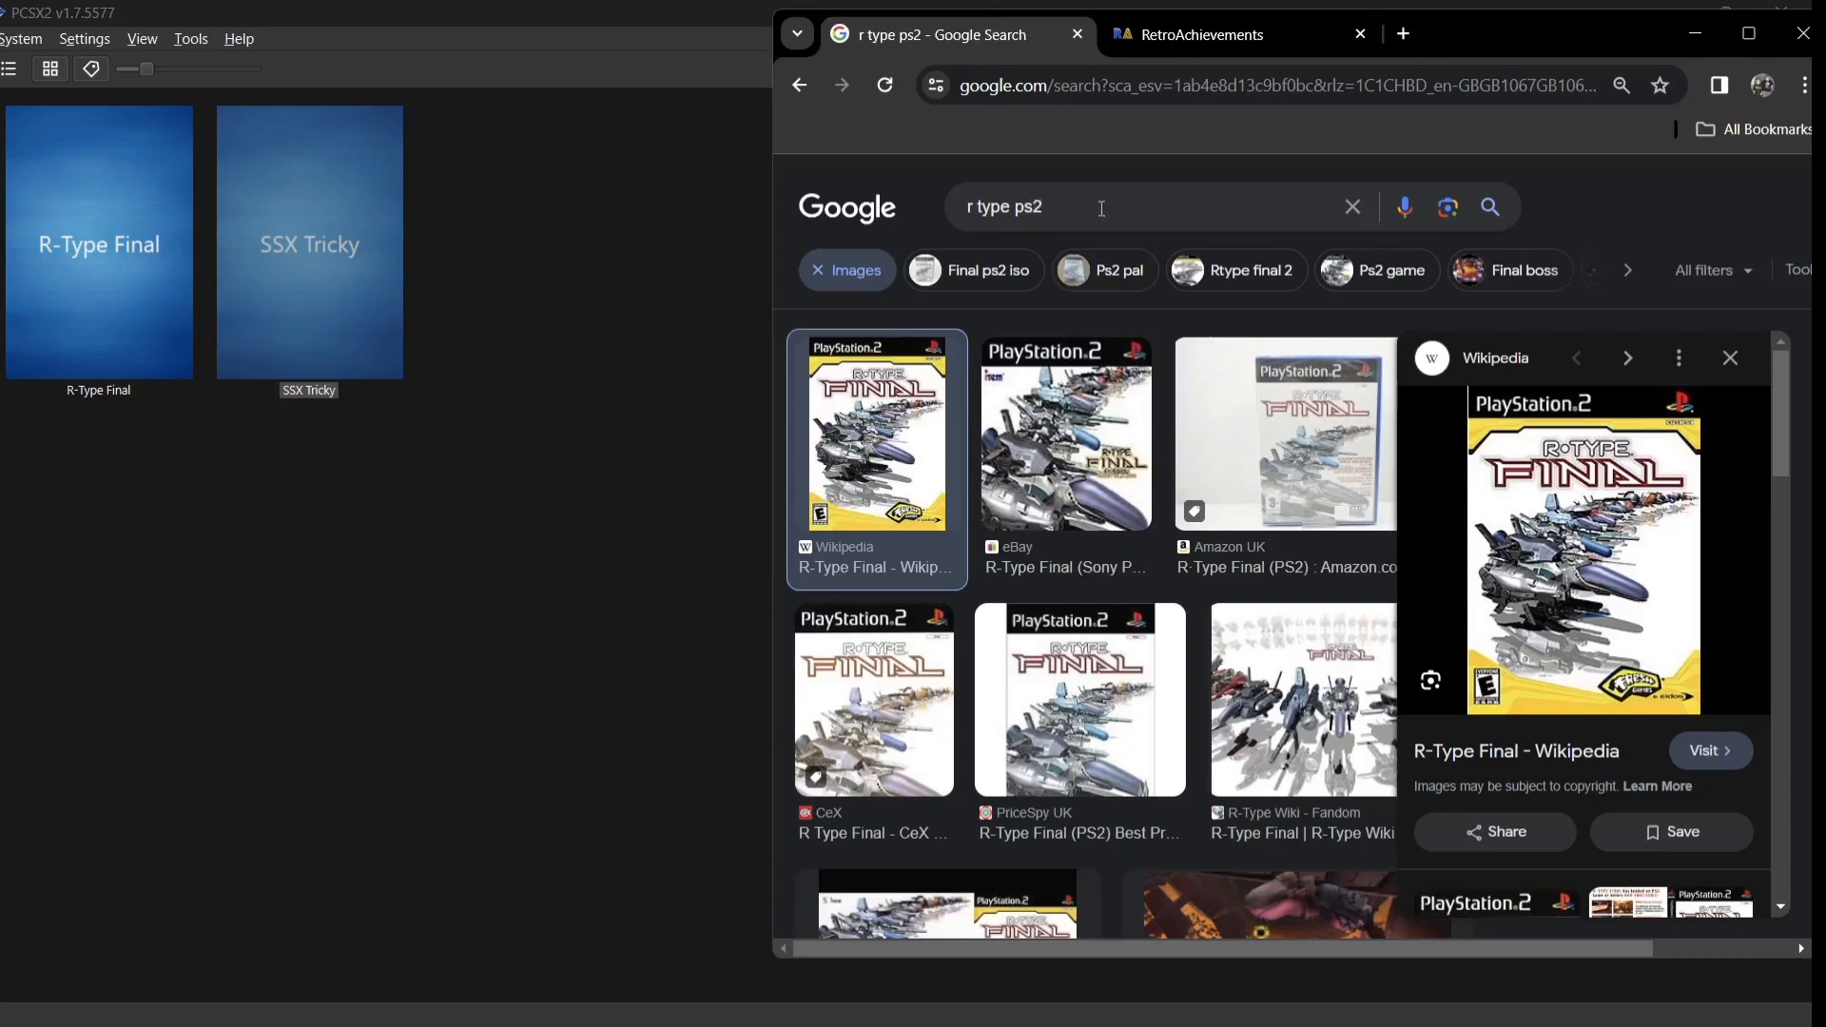
{"action": "right_click", "coordinate": [1507, 514]}
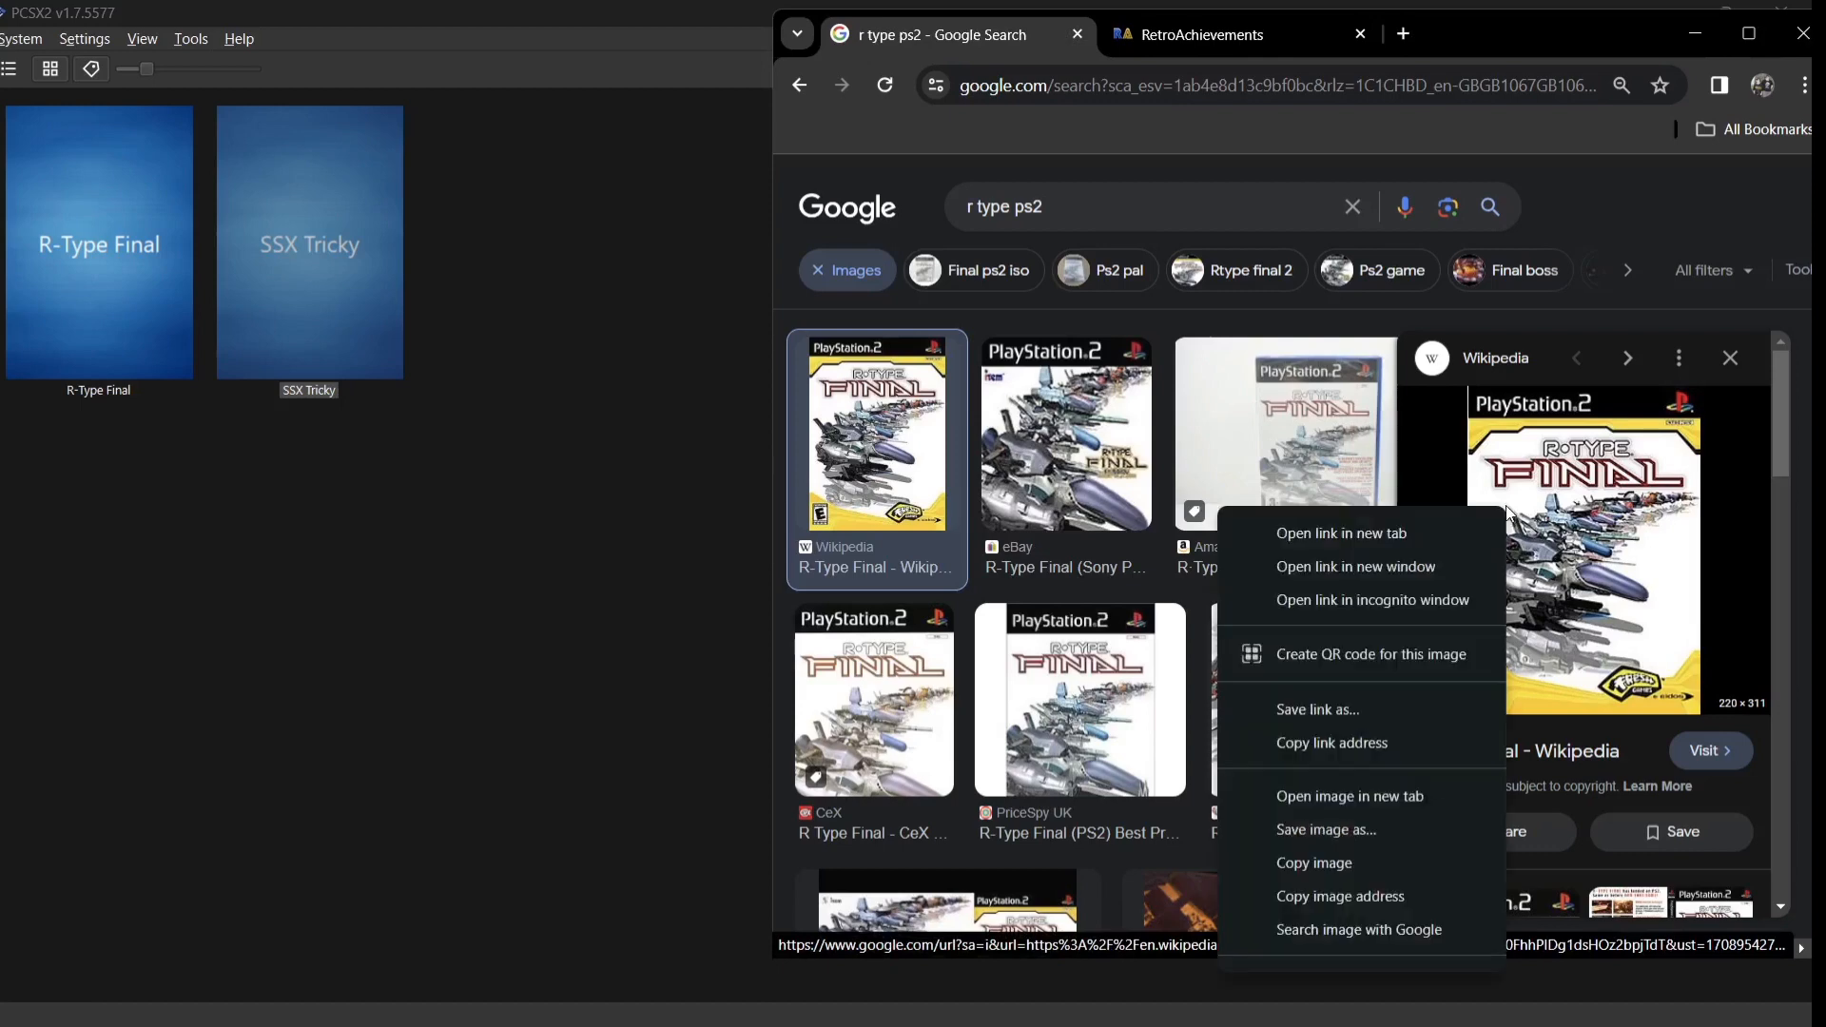
{"action": "left_click", "coordinate": [1360, 833]}
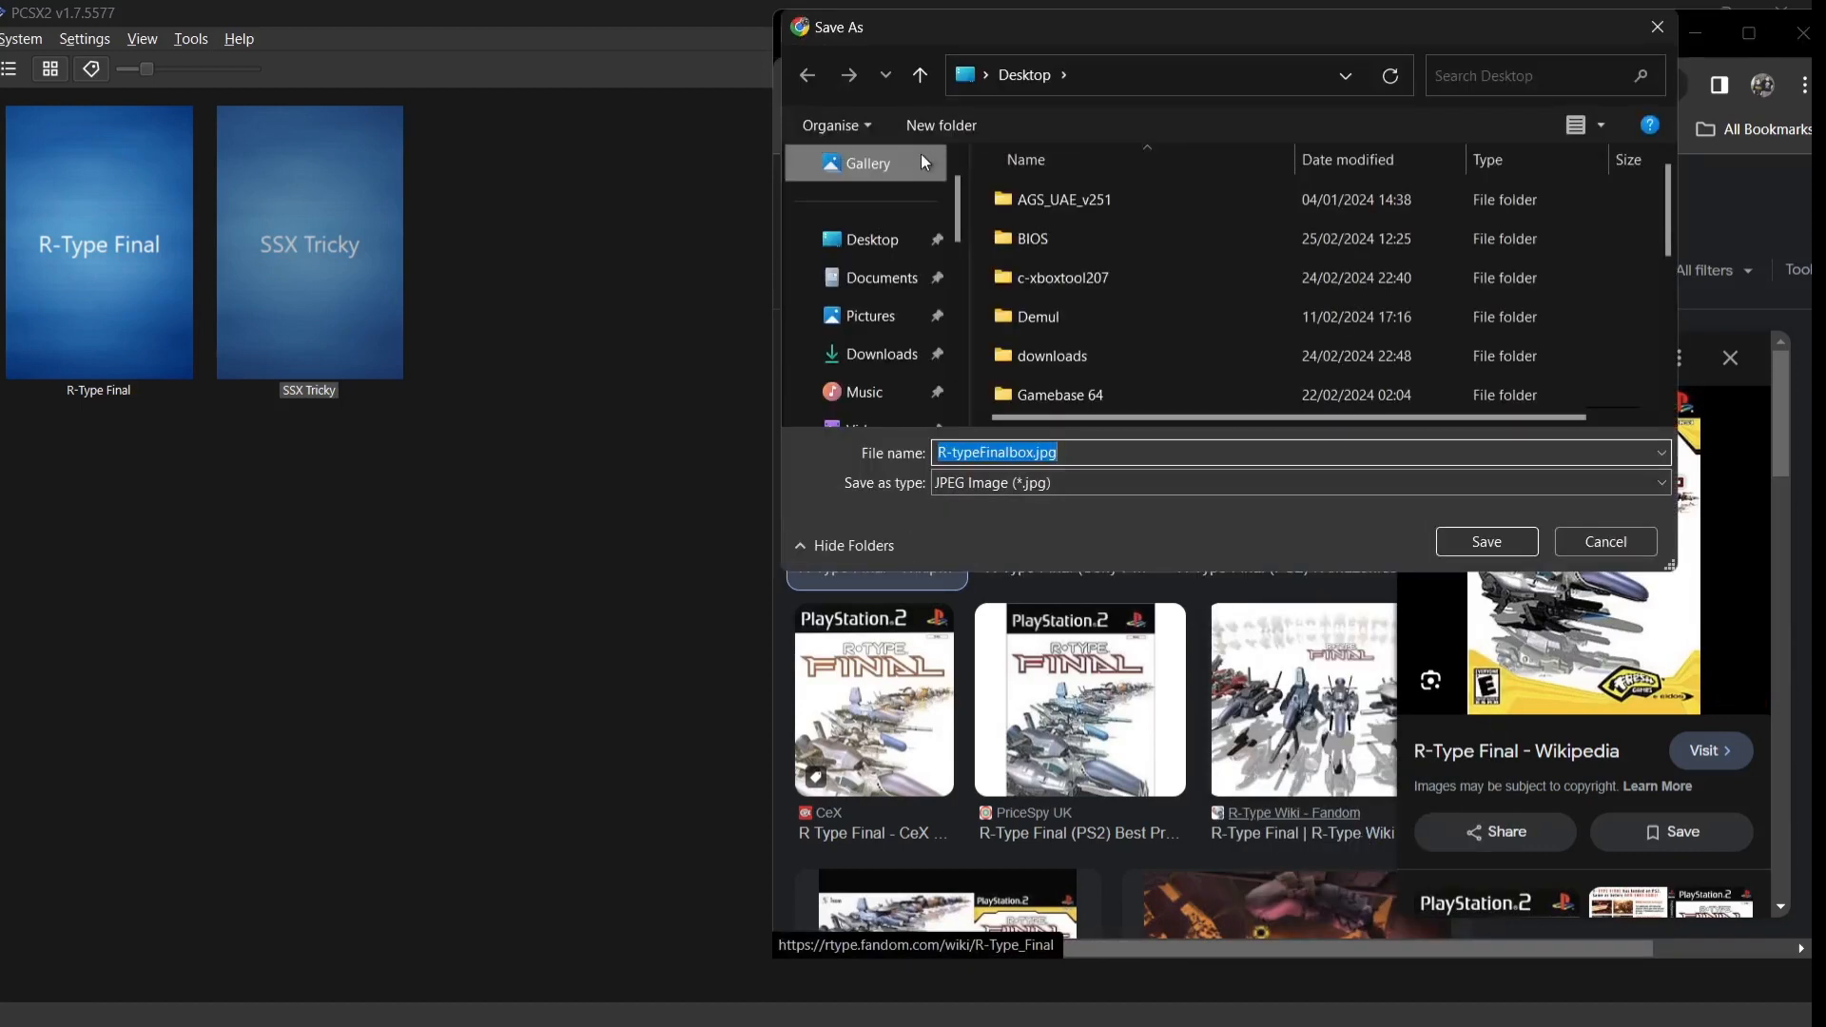
Create a folder named images on the Desktop and save the cover in it as R-typeFinalbox.jpg.
{"action": "left_click", "coordinate": [898, 246]}
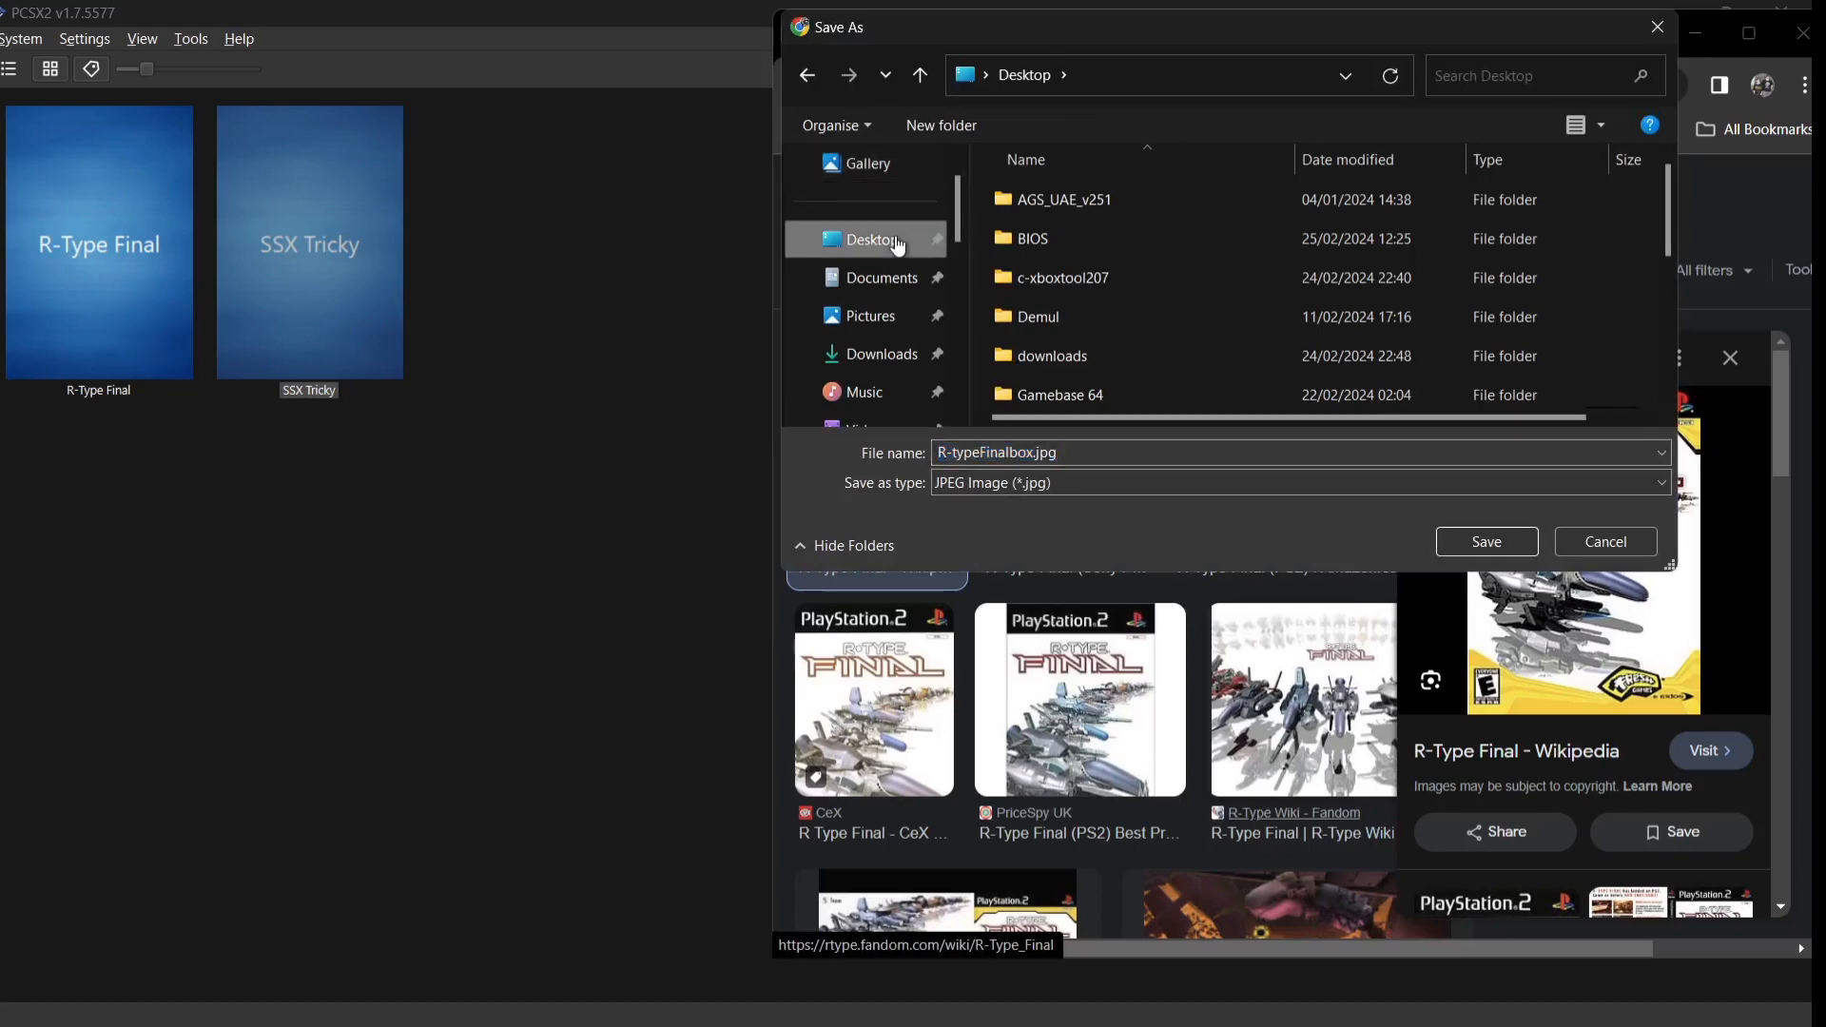
{"action": "right_click", "coordinate": [977, 272]}
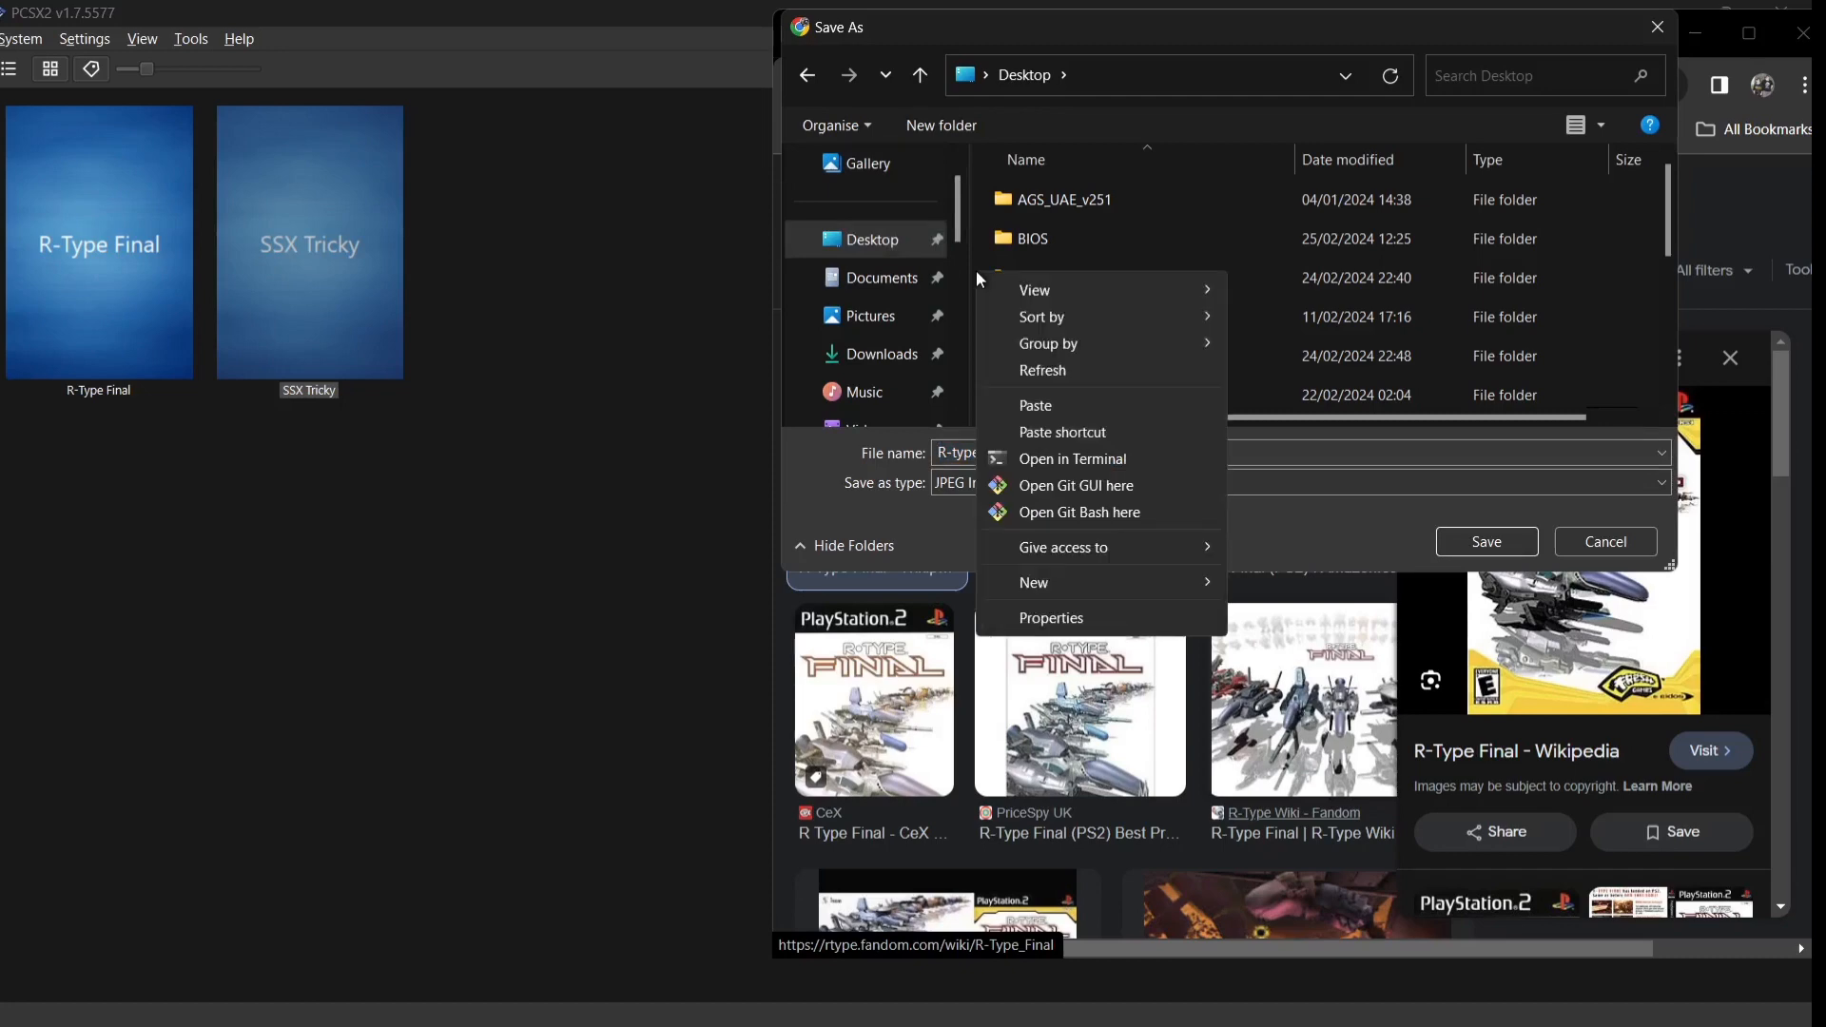
{"action": "mouse_move", "coordinate": [1093, 582]}
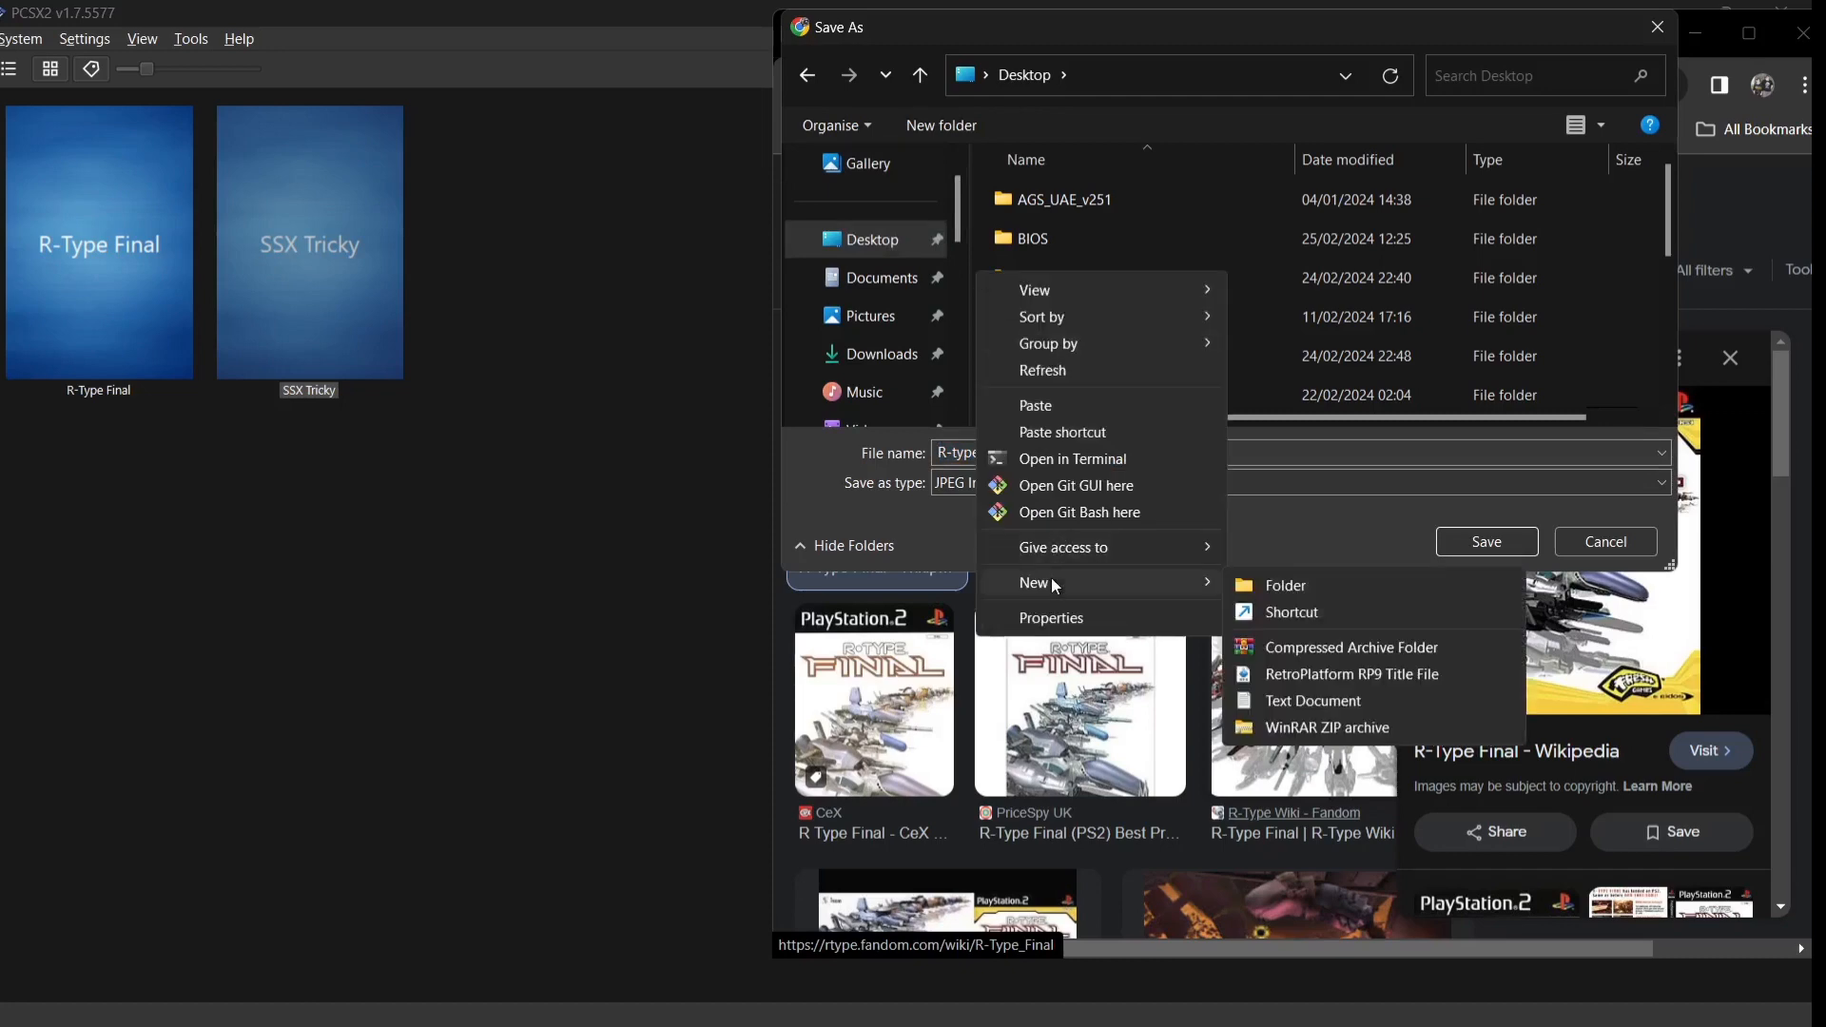
{"action": "left_click", "coordinate": [1278, 584]}
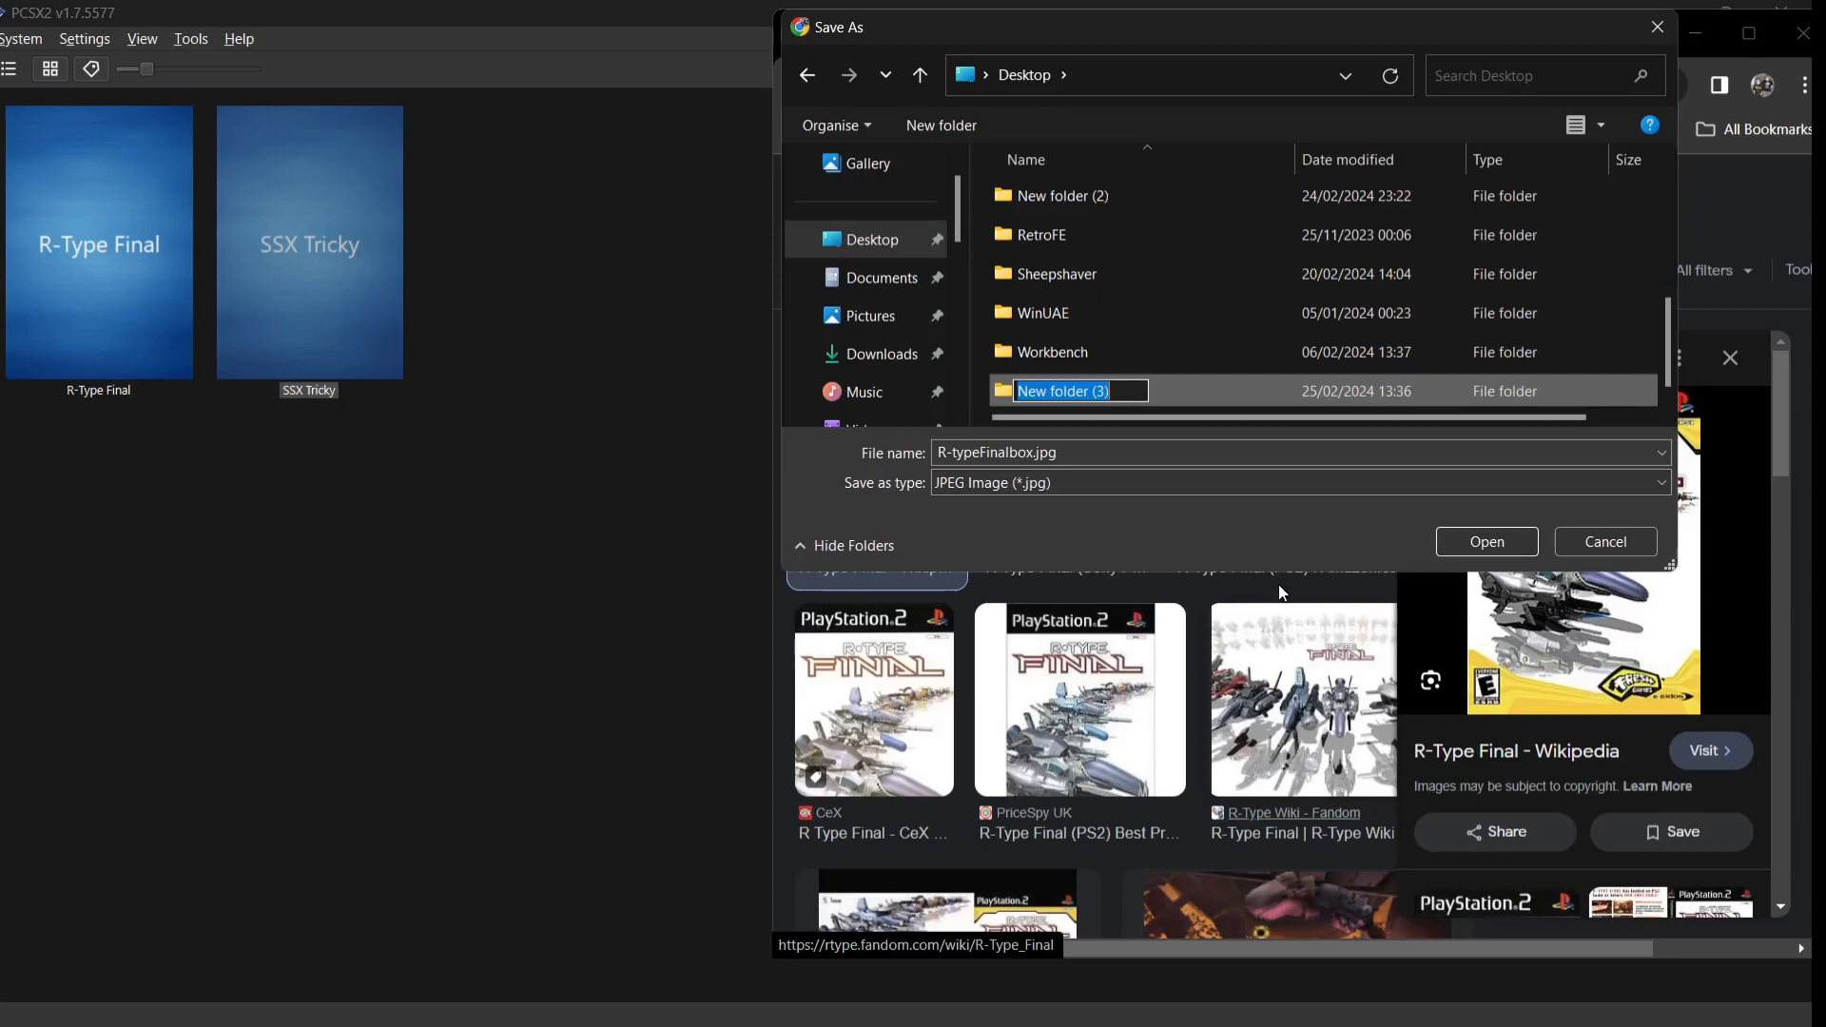
{"action": "type", "text": "images"}
{"action": "key", "text": "Return"}
{"action": "key", "text": "Return"}
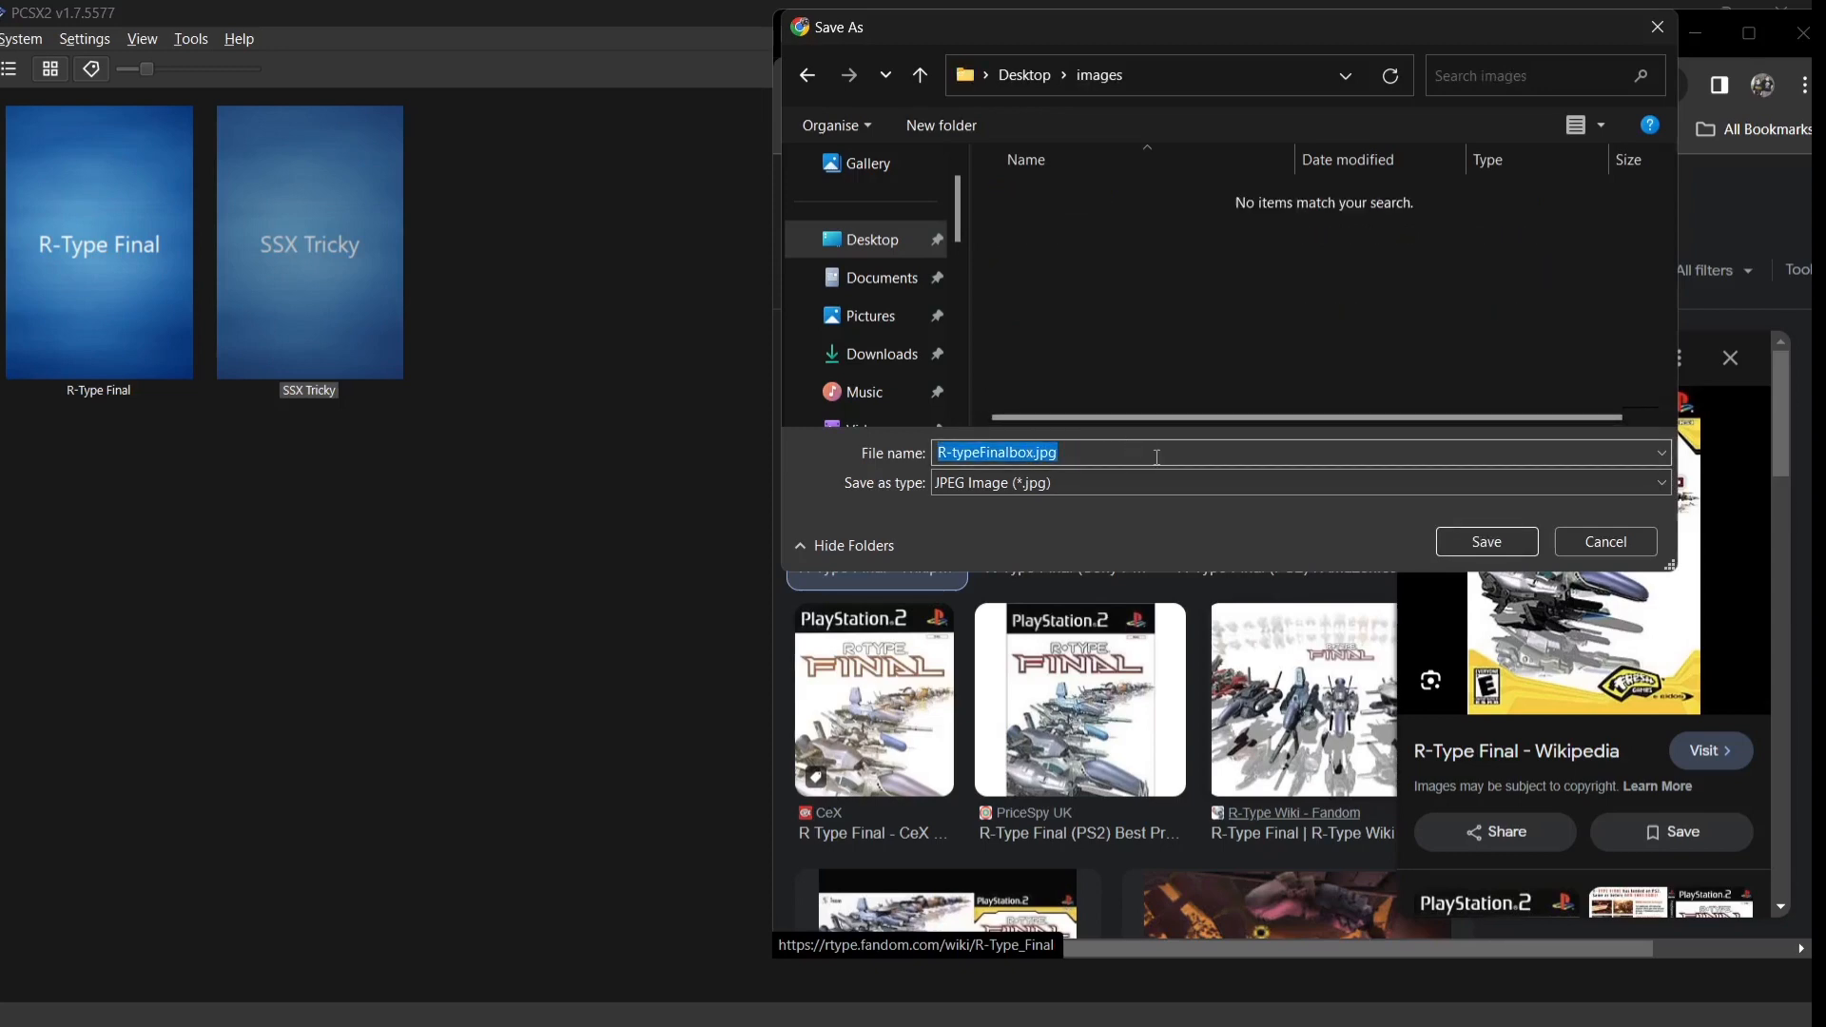
{"action": "left_click", "coordinate": [1480, 544]}
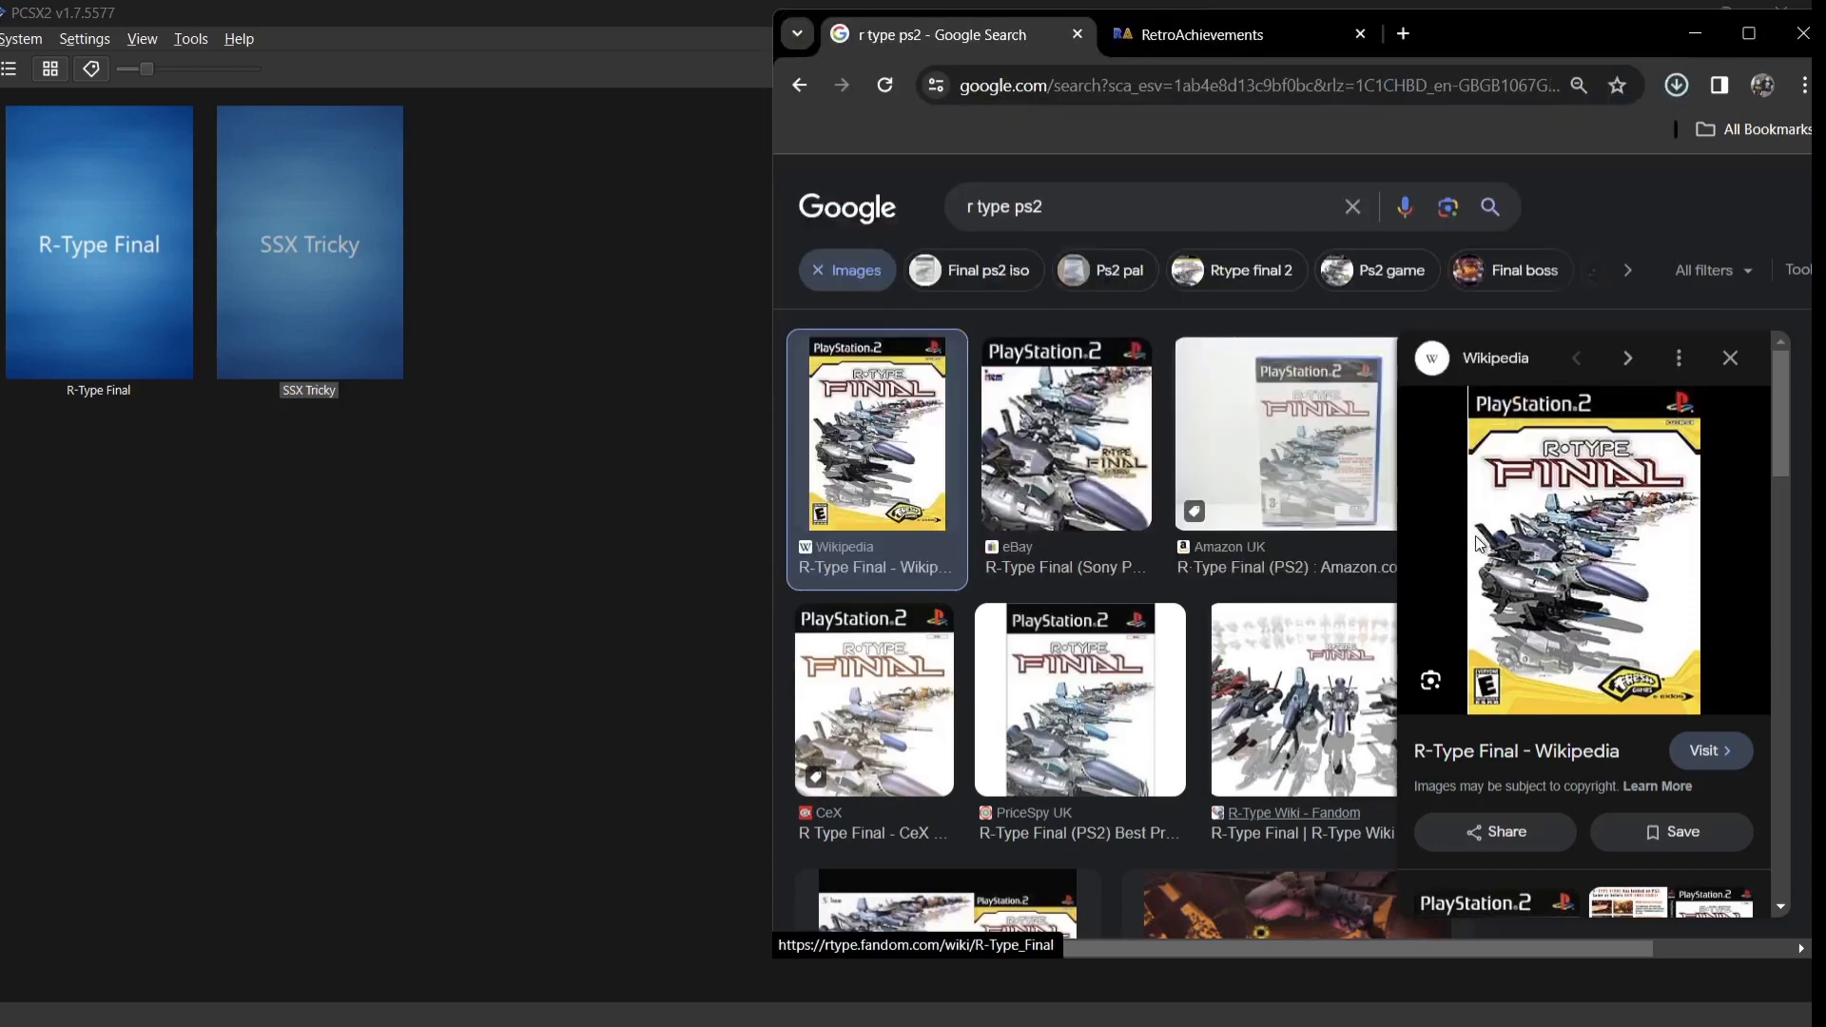
Return to PCSX2 and set R-Type Final's cover image to R-typeFinalbox.jpg from the Desktop's images folder.
{"action": "left_click", "coordinate": [758, 468]}
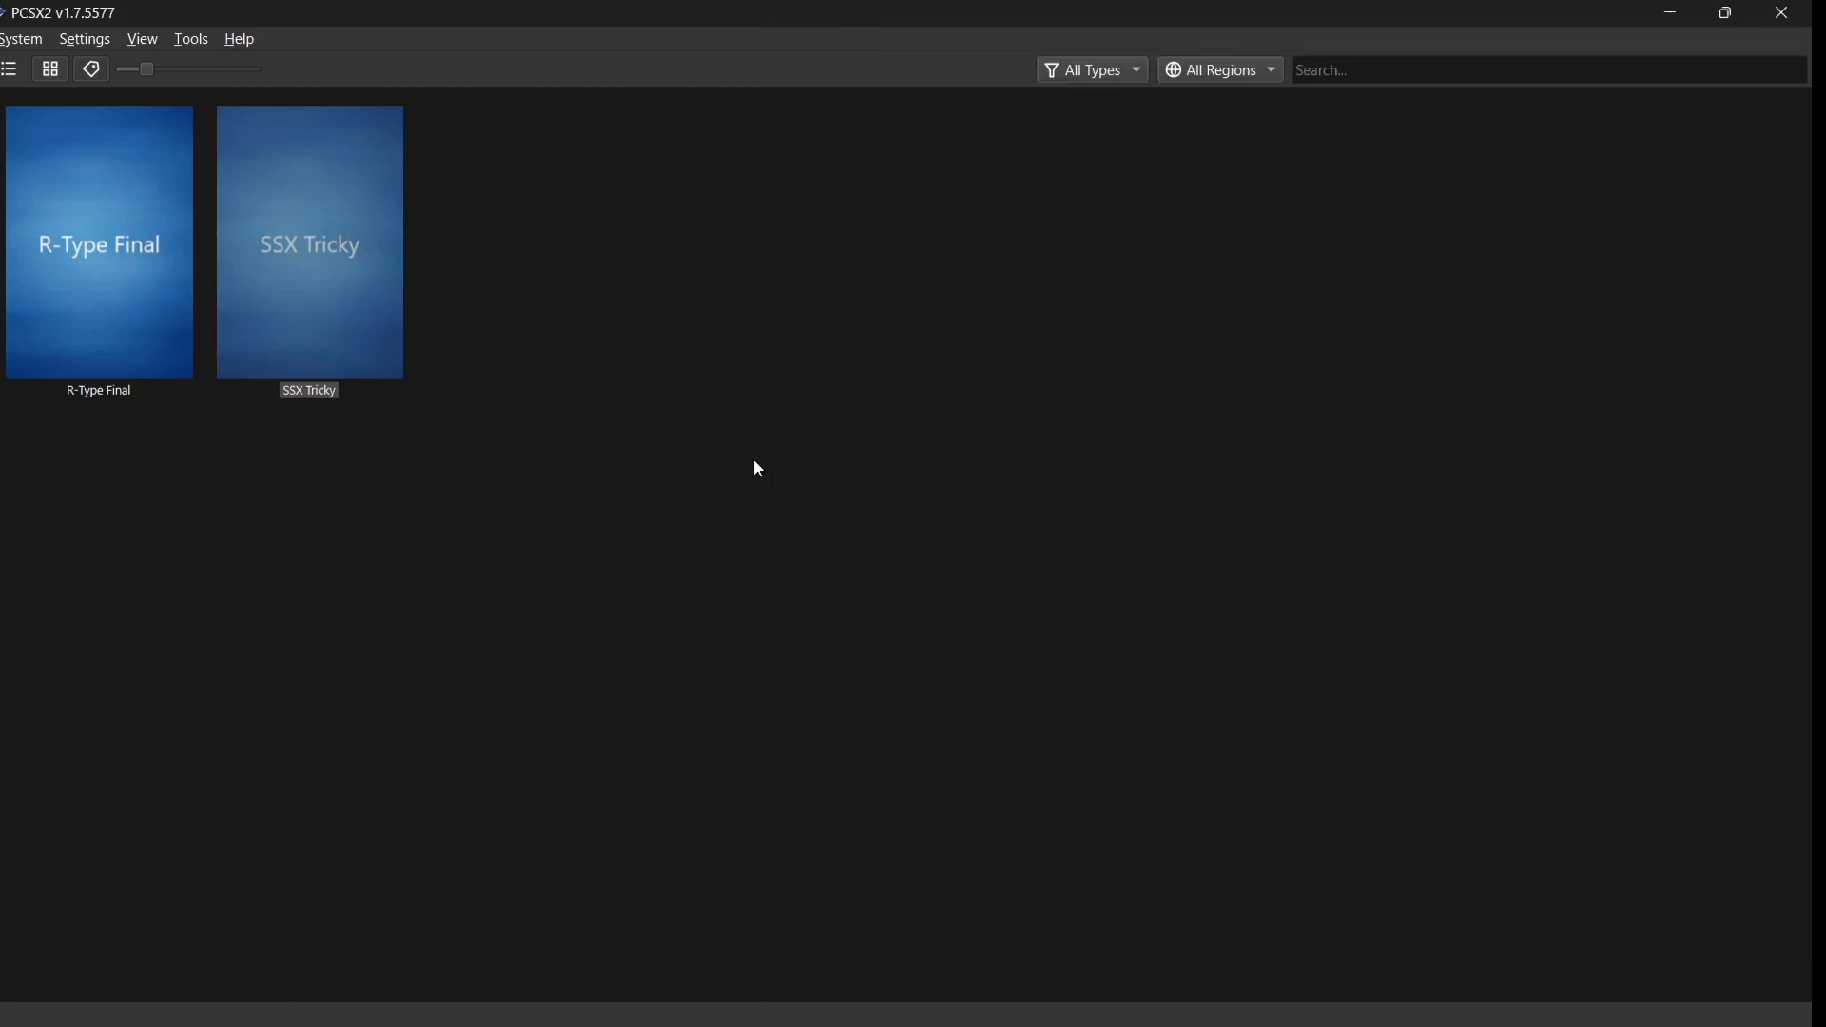
{"action": "right_click", "coordinate": [338, 255]}
{"action": "left_click", "coordinate": [297, 204]}
{"action": "left_click", "coordinate": [138, 281]}
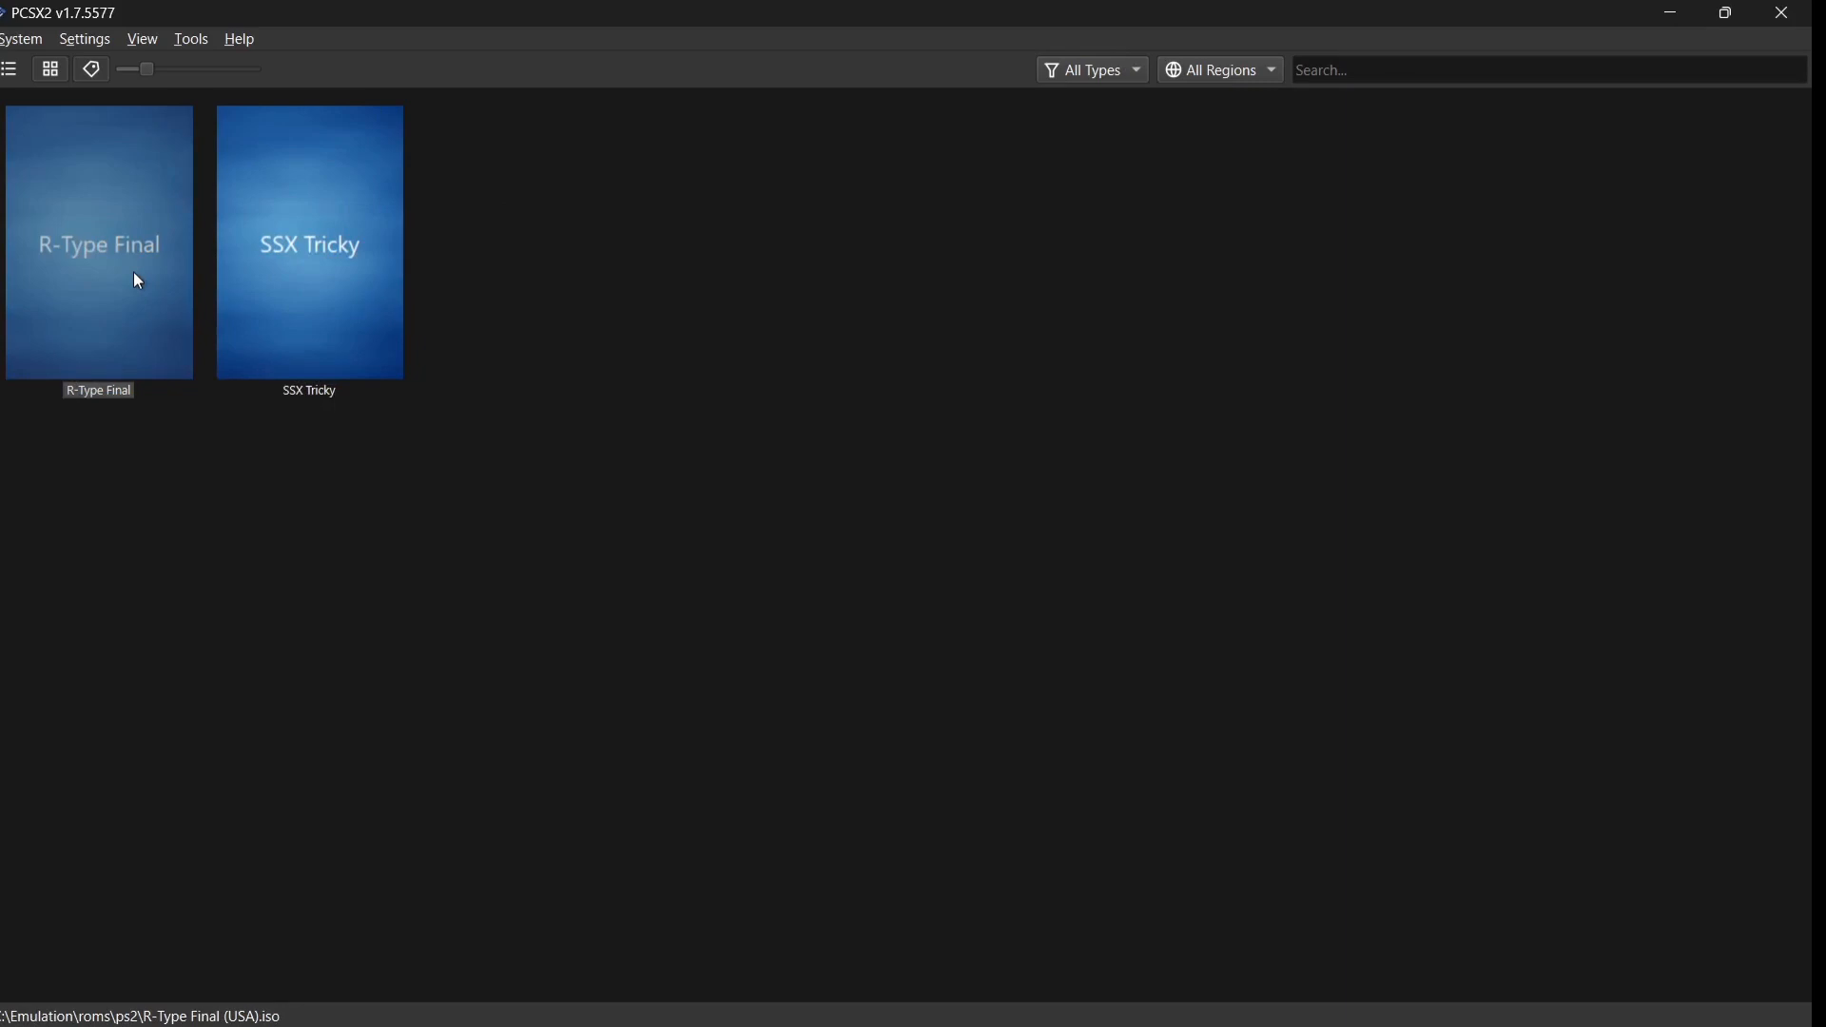
{"action": "right_click", "coordinate": [138, 281]}
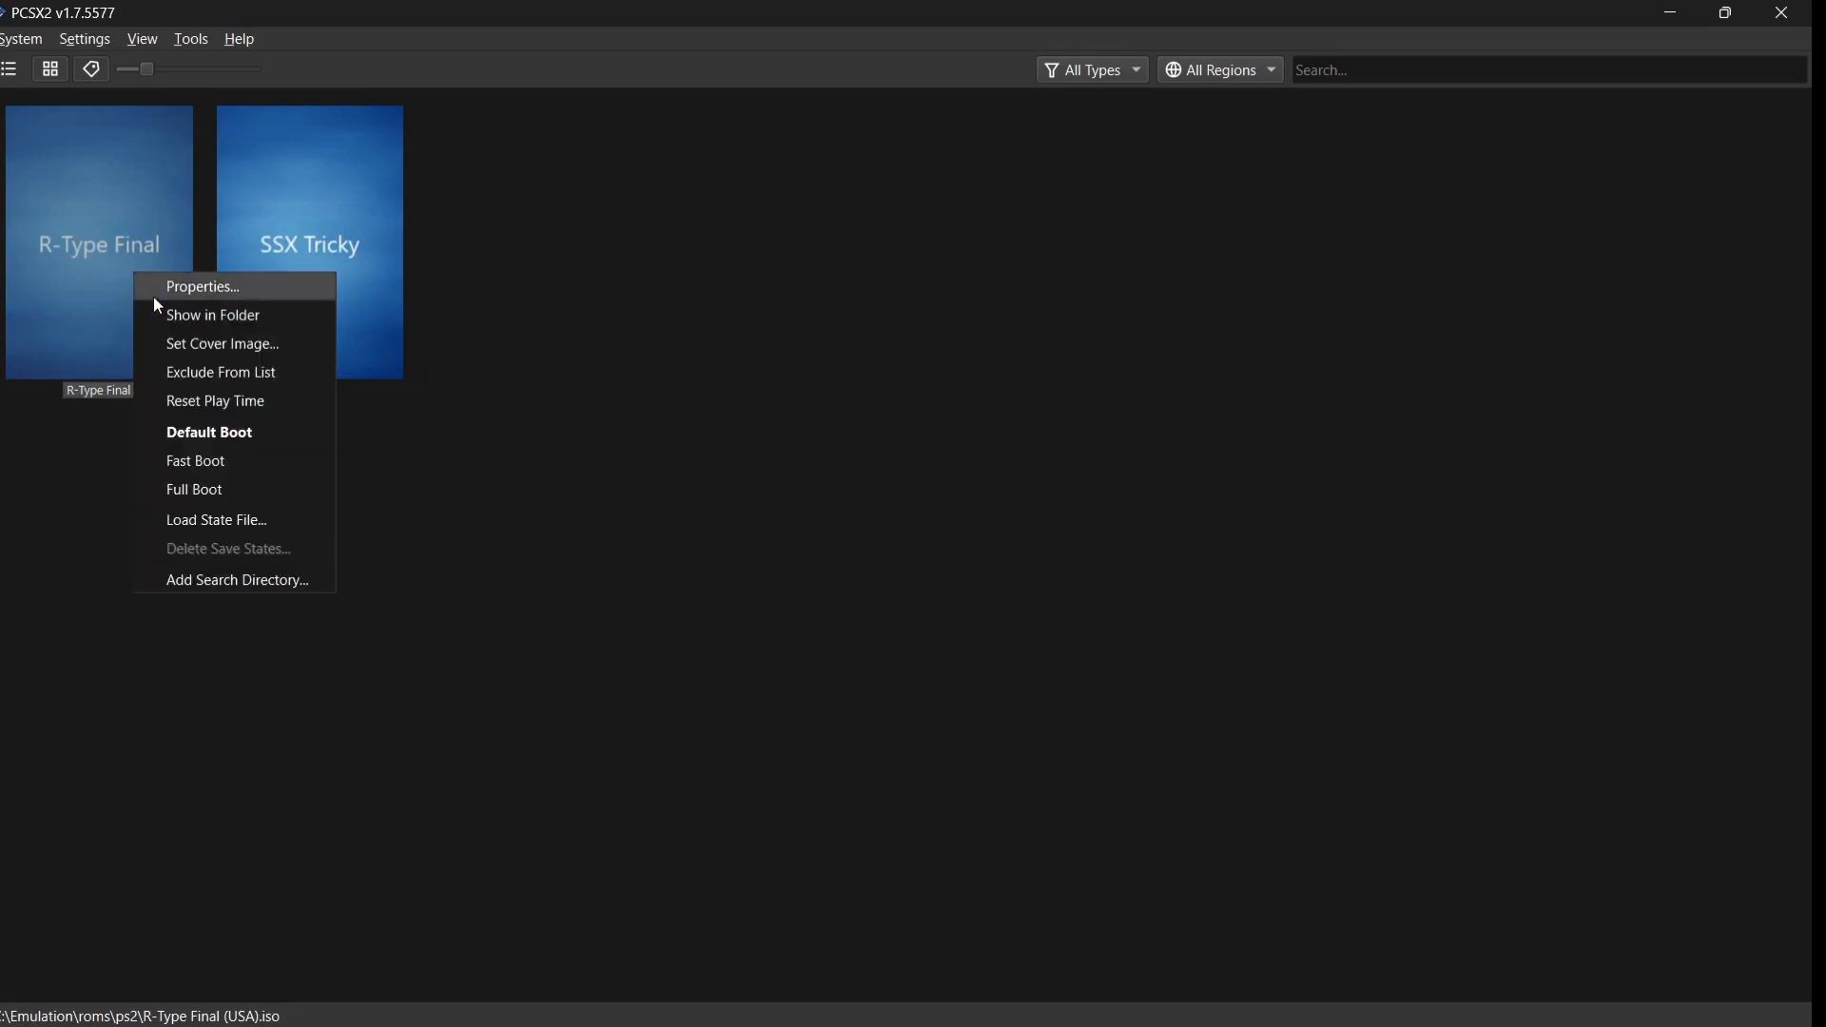
{"action": "left_click", "coordinate": [209, 345]}
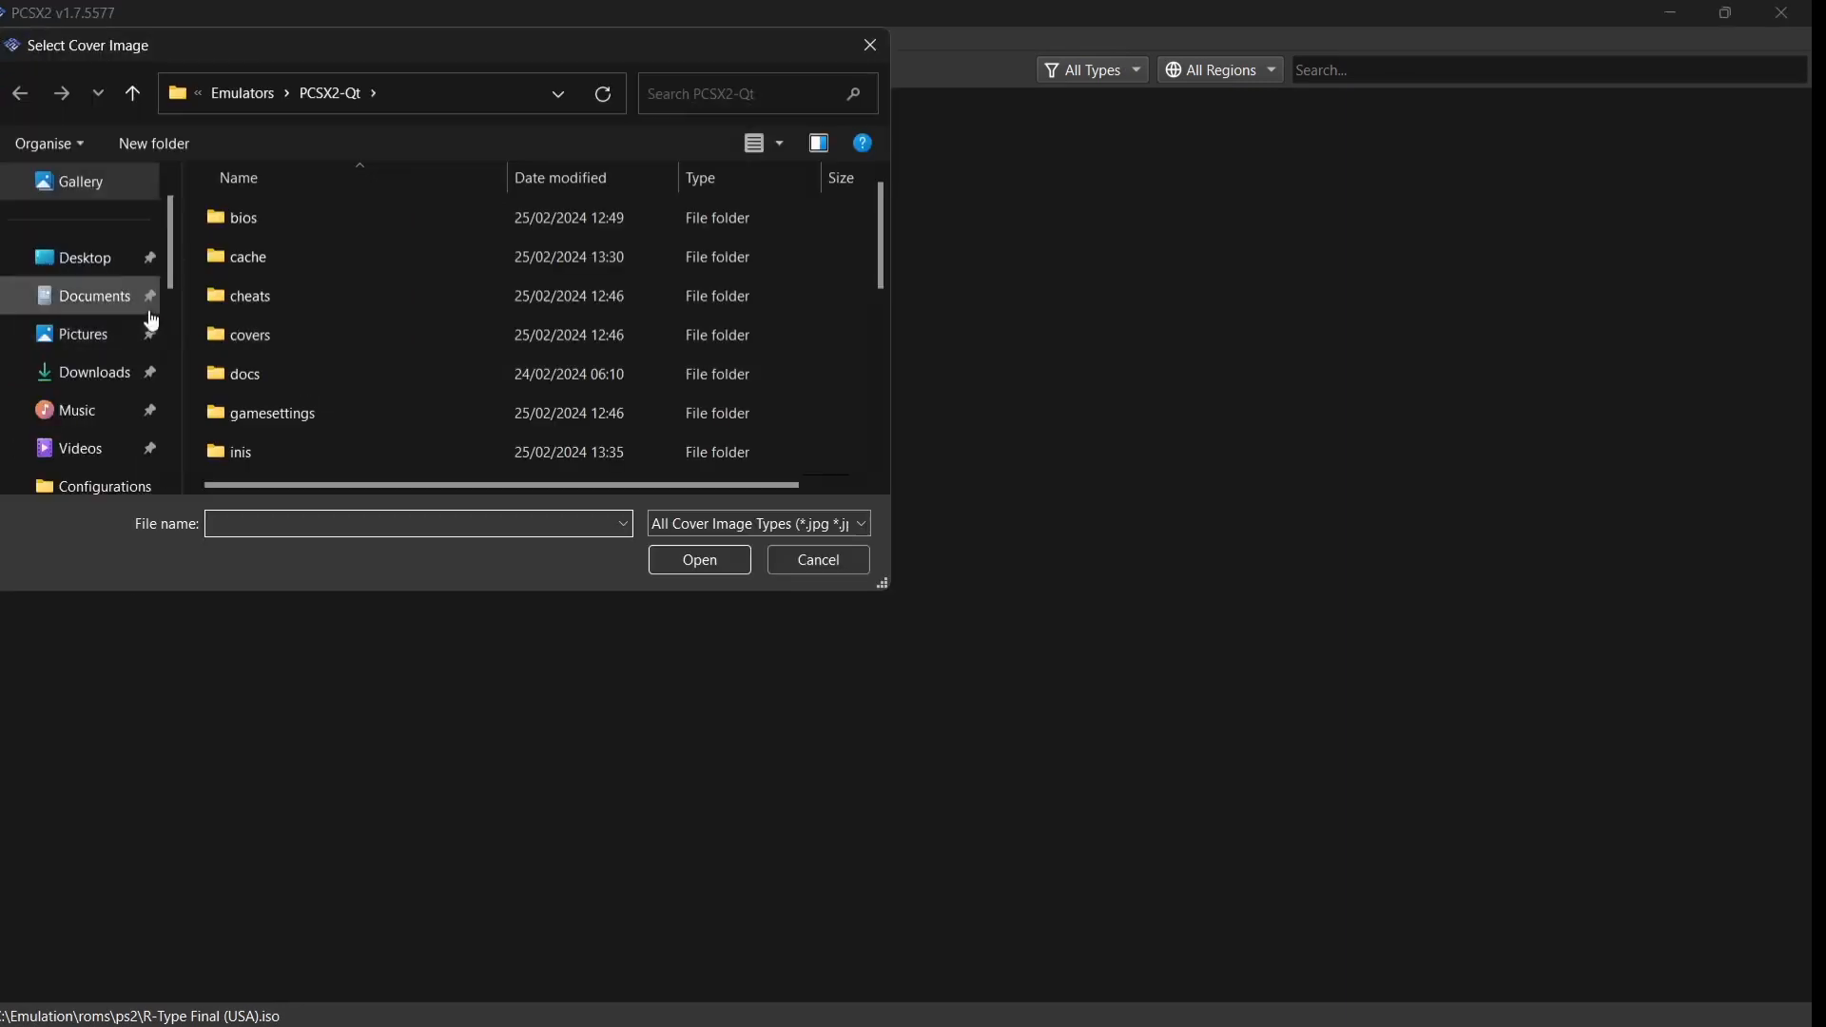
{"action": "left_click", "coordinate": [95, 268]}
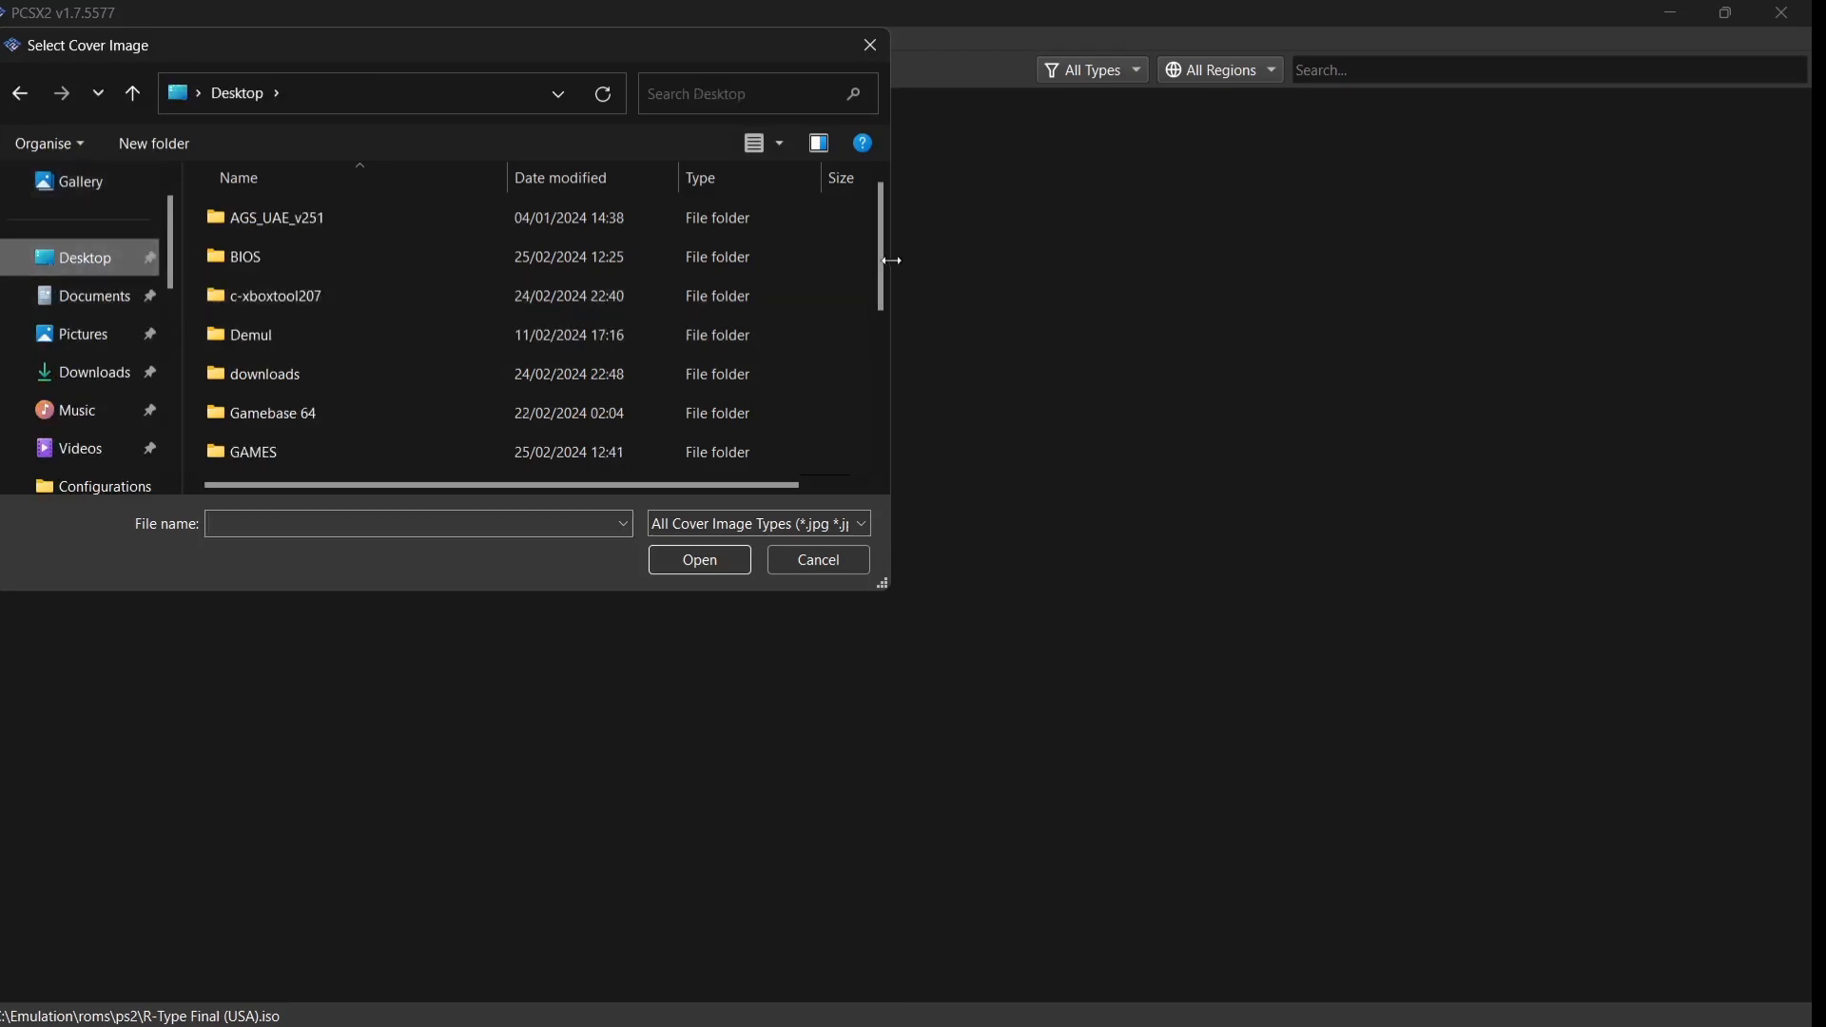
{"action": "left_click_drag", "start_coordinate": [881, 265], "coordinate": [882, 345]}
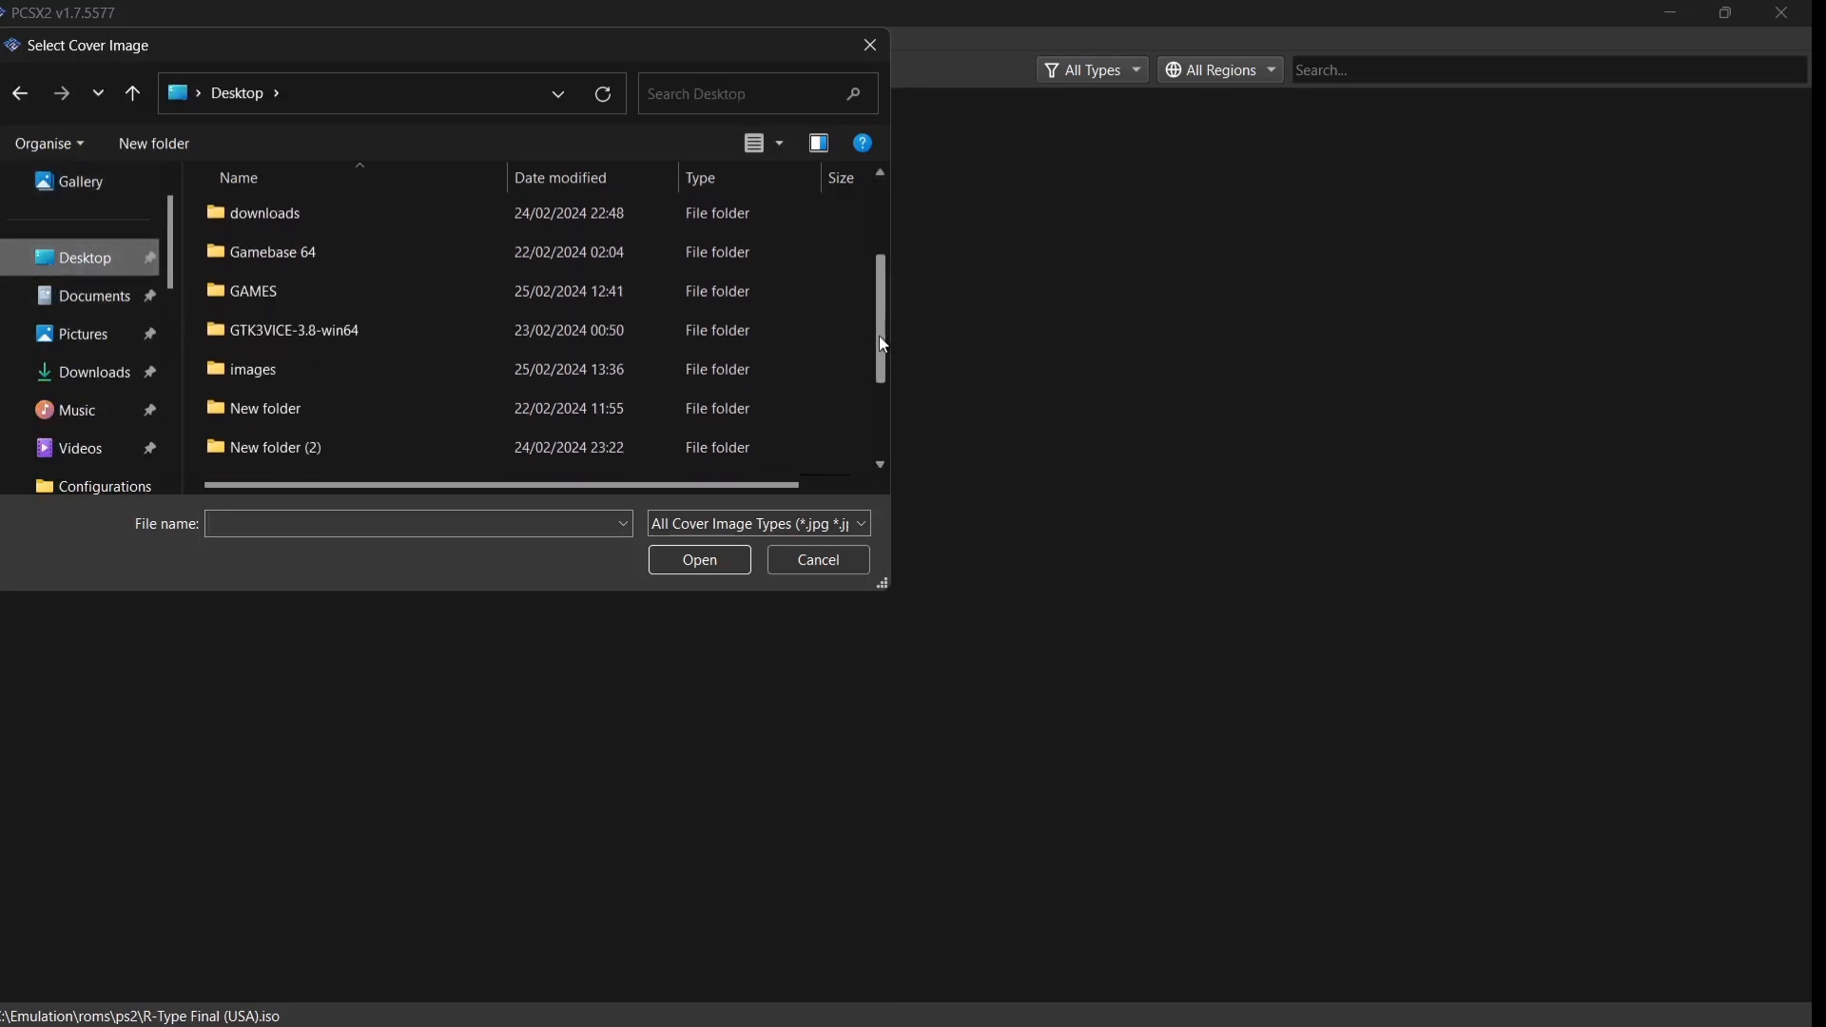
{"action": "left_click", "coordinate": [381, 378]}
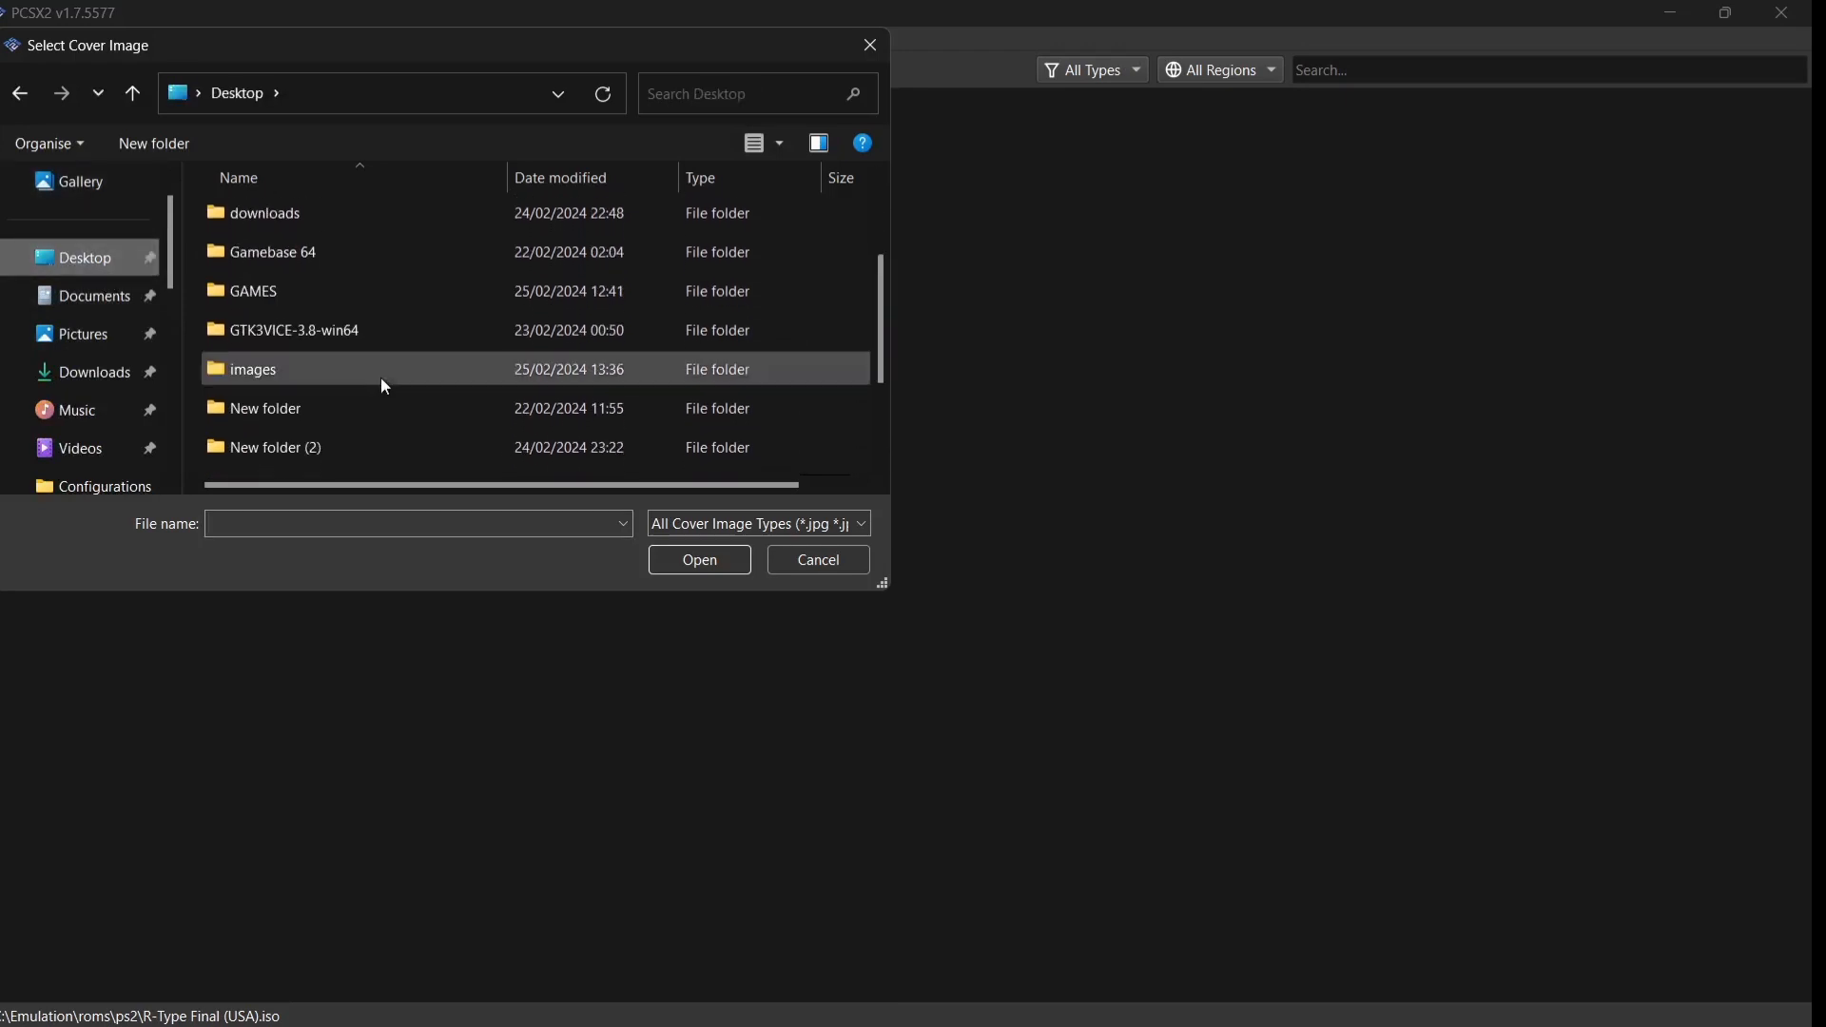
{"action": "left_click", "coordinate": [679, 562]}
{"action": "left_click", "coordinate": [263, 282]}
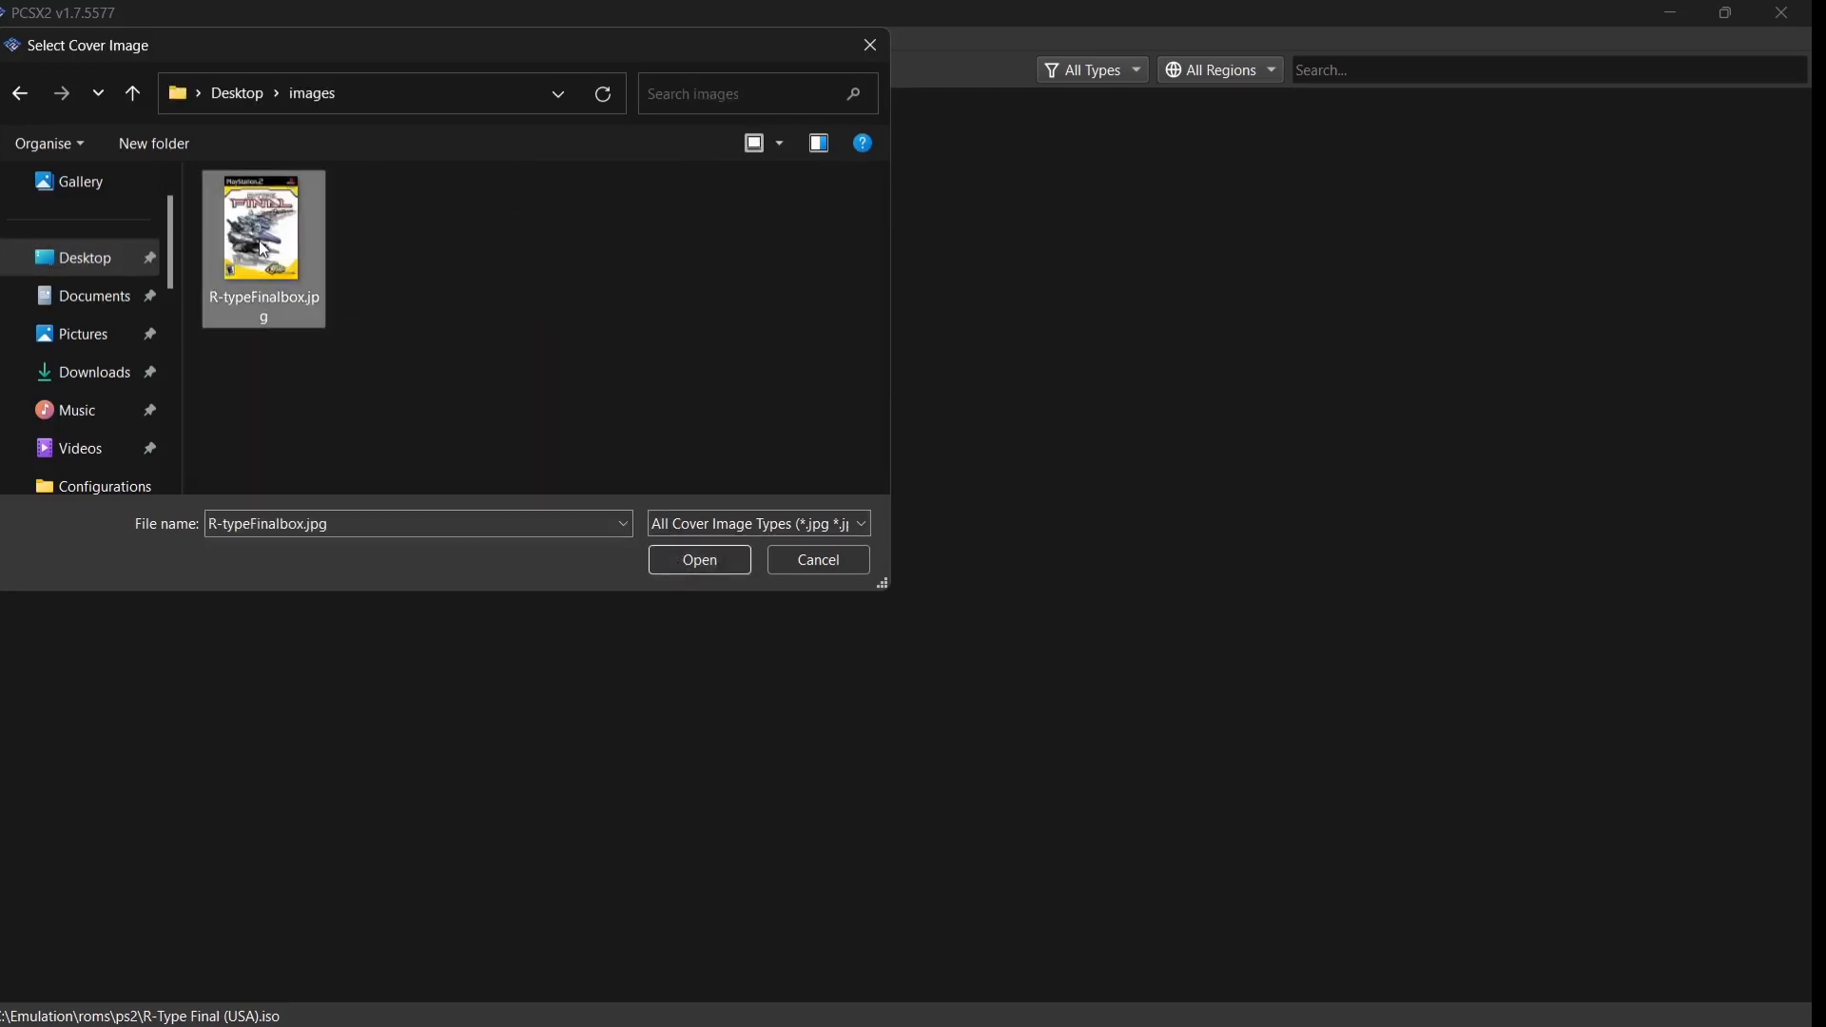
{"action": "left_click", "coordinate": [703, 563]}
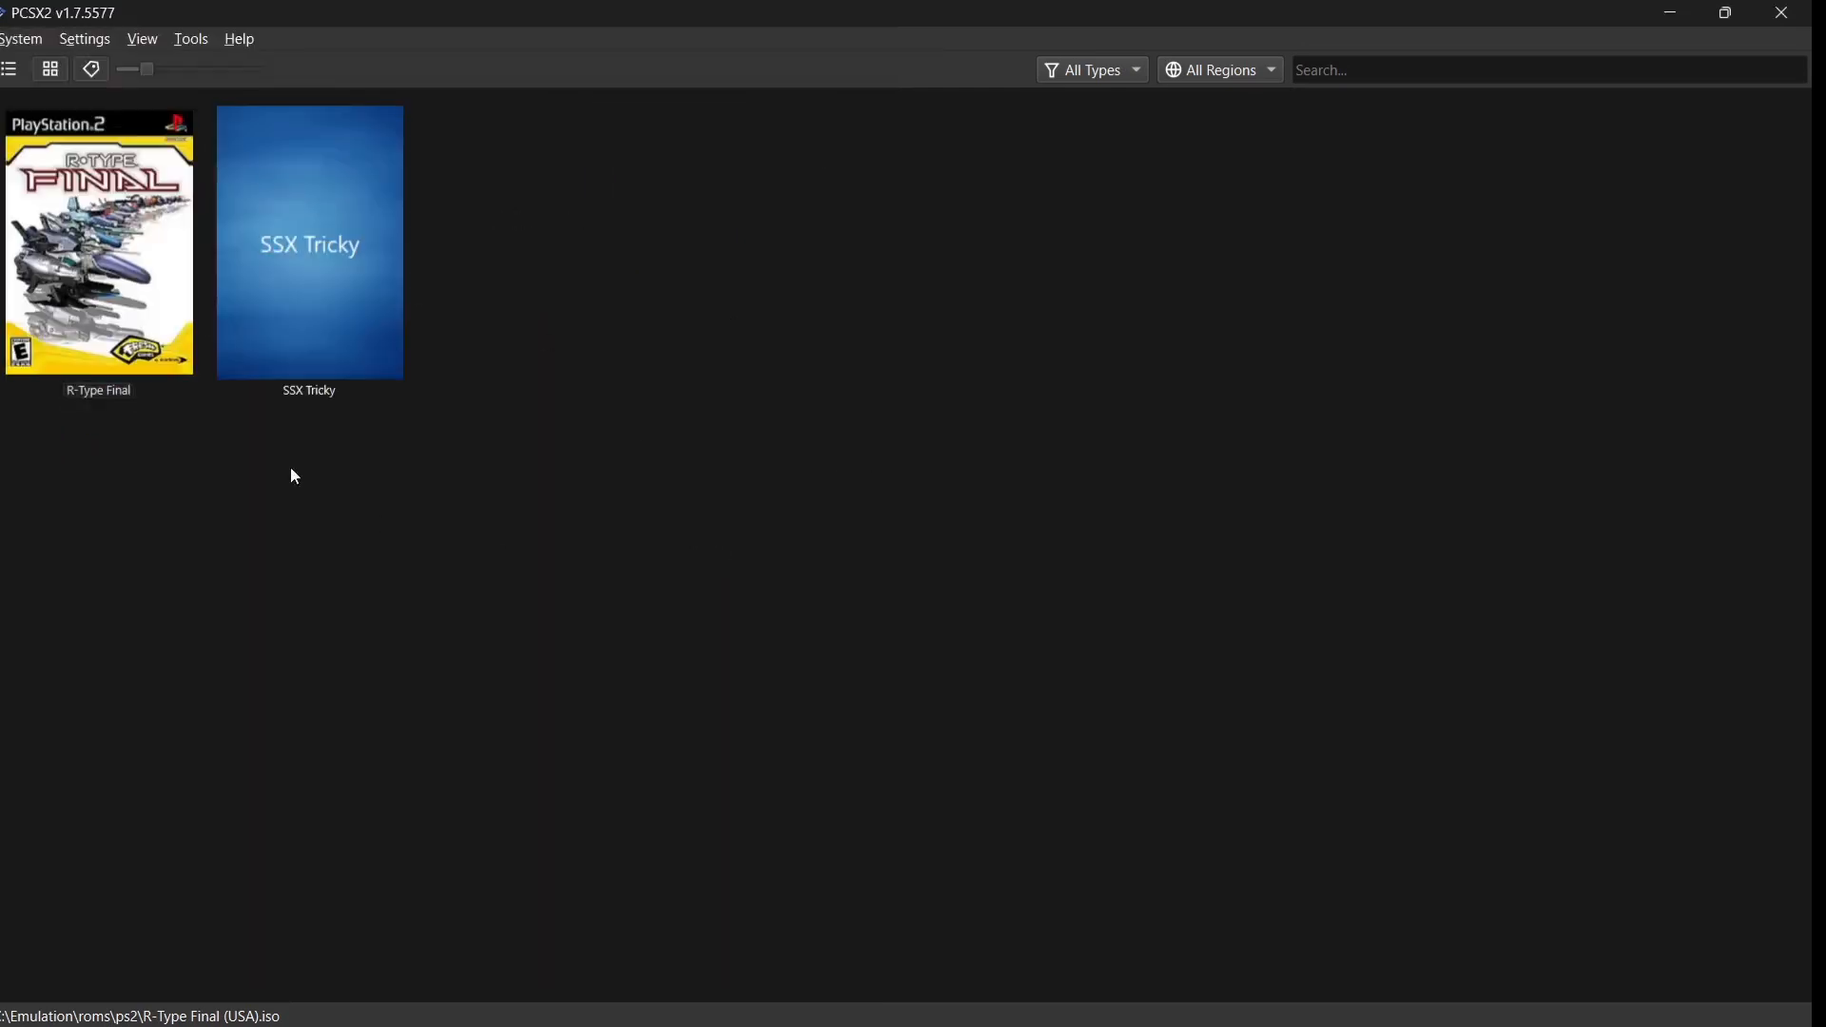
Select SSX Tricky, switch to Chrome, and search Google Images for "ssx tricy ps2".
{"action": "left_click", "coordinate": [316, 303]}
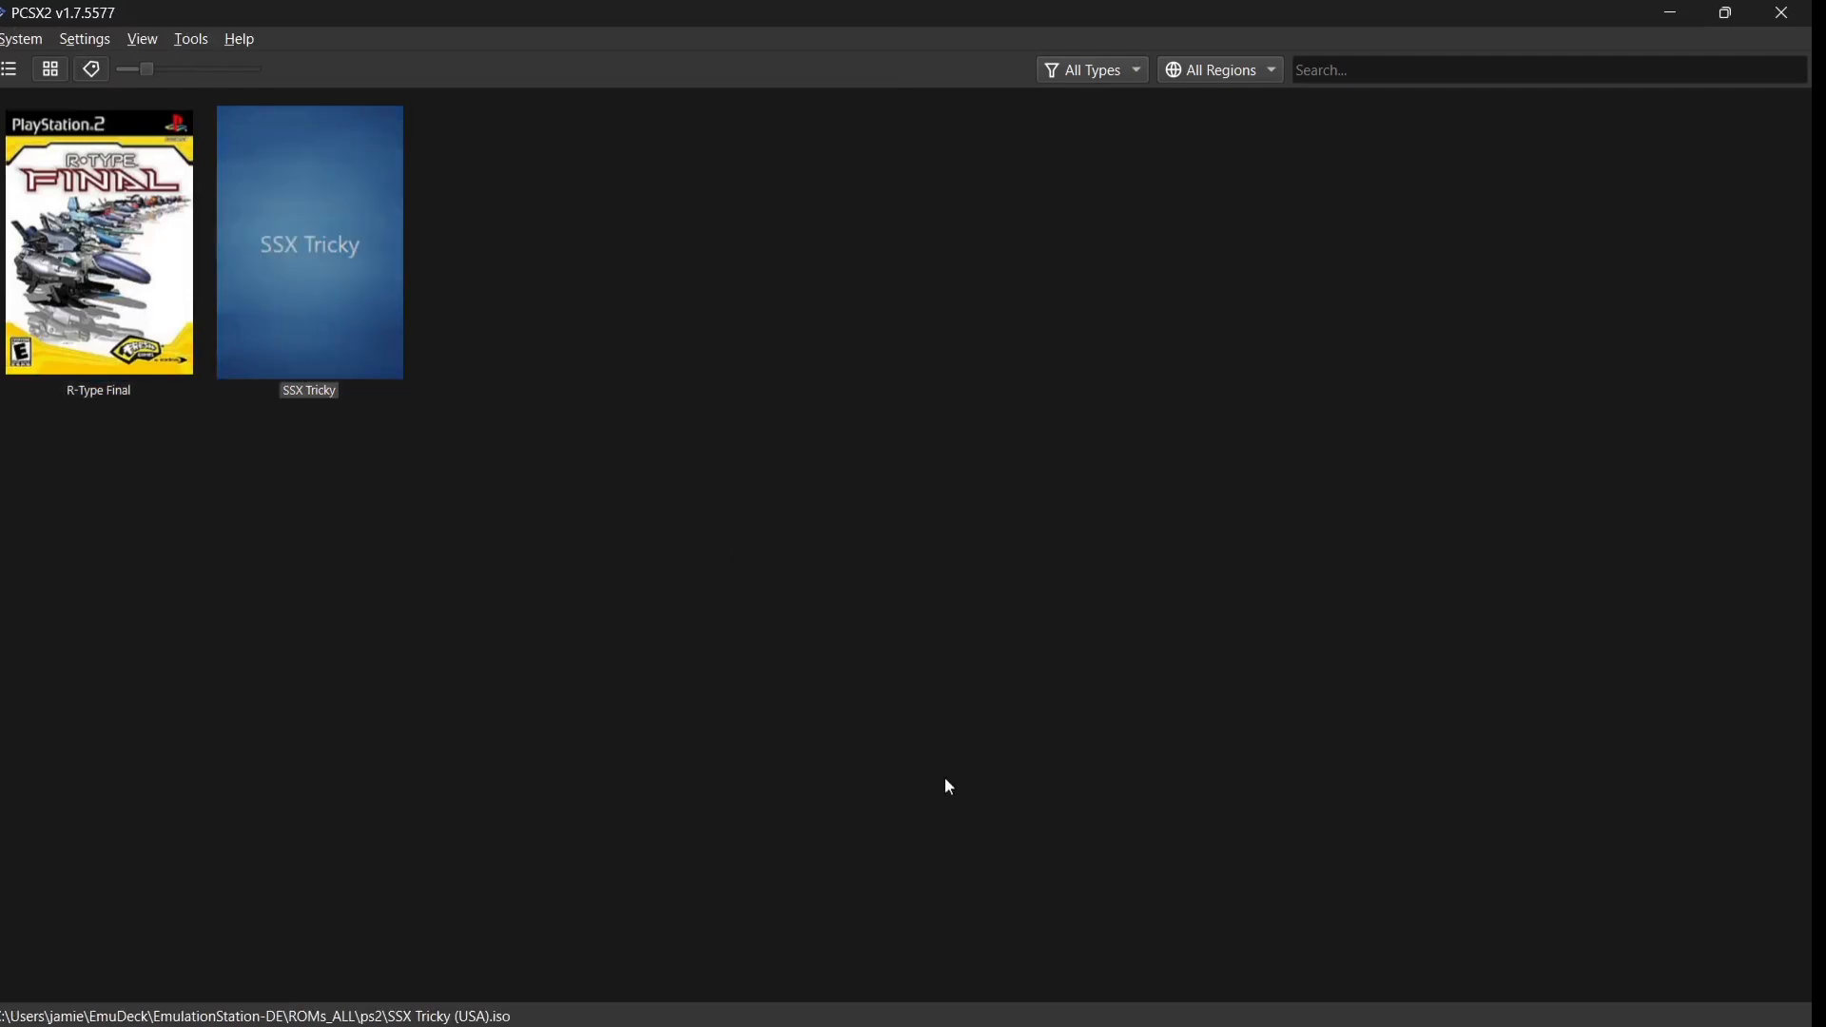
{"action": "left_click", "coordinate": [1103, 999]}
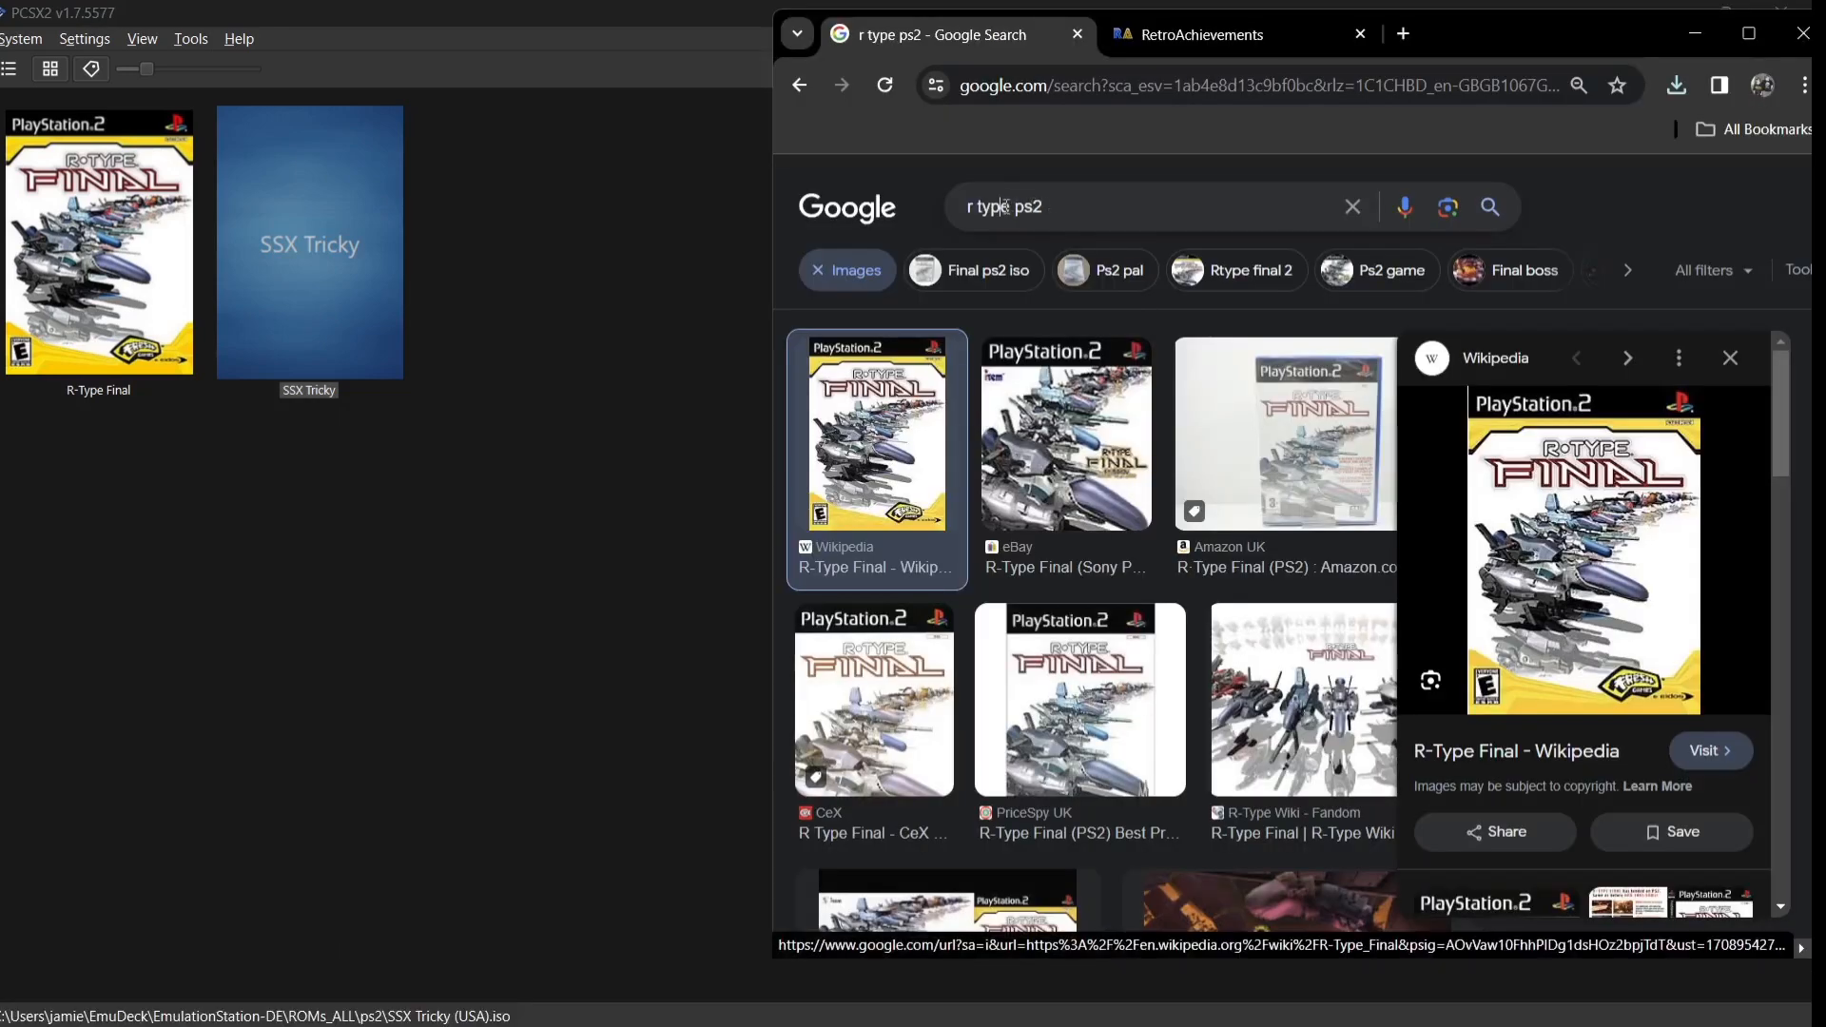
{"action": "left_click", "coordinate": [1003, 206]}
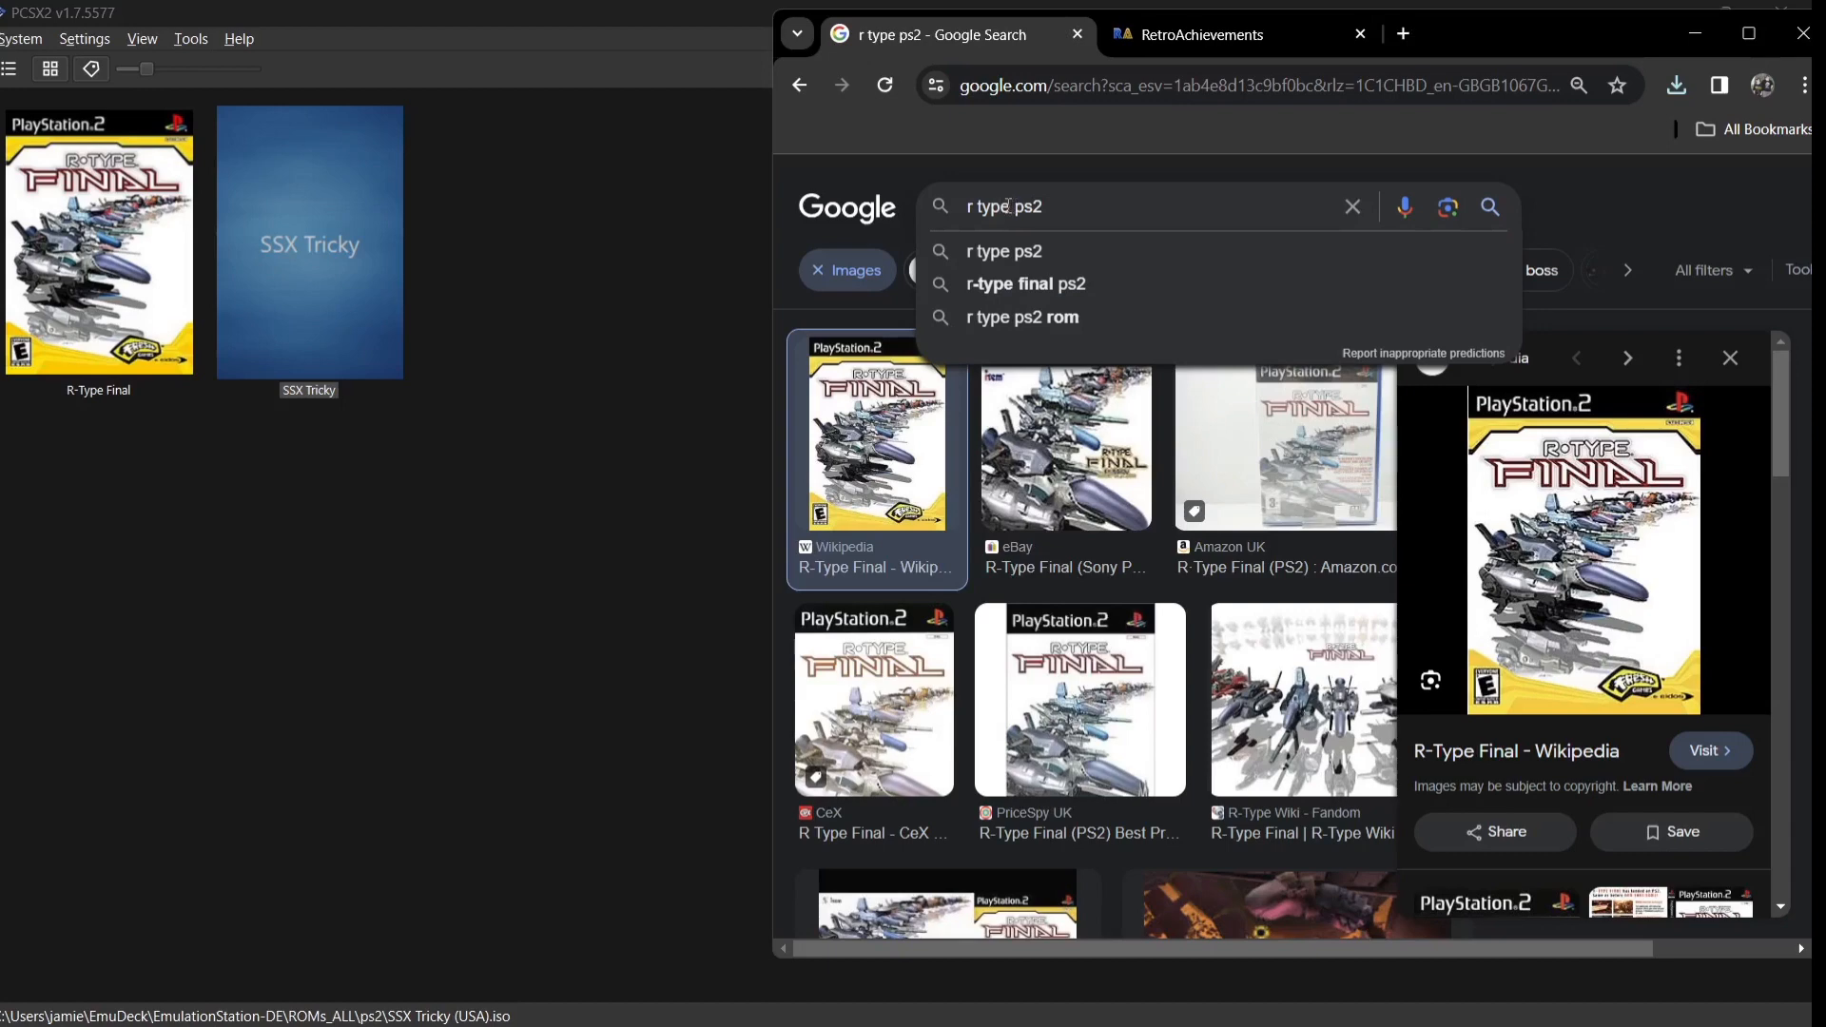
{"action": "left_click_drag", "start_coordinate": [1011, 206], "coordinate": [935, 215]}
{"action": "type", "text": "ssx"}
{"action": "type", "text": " tricy"}
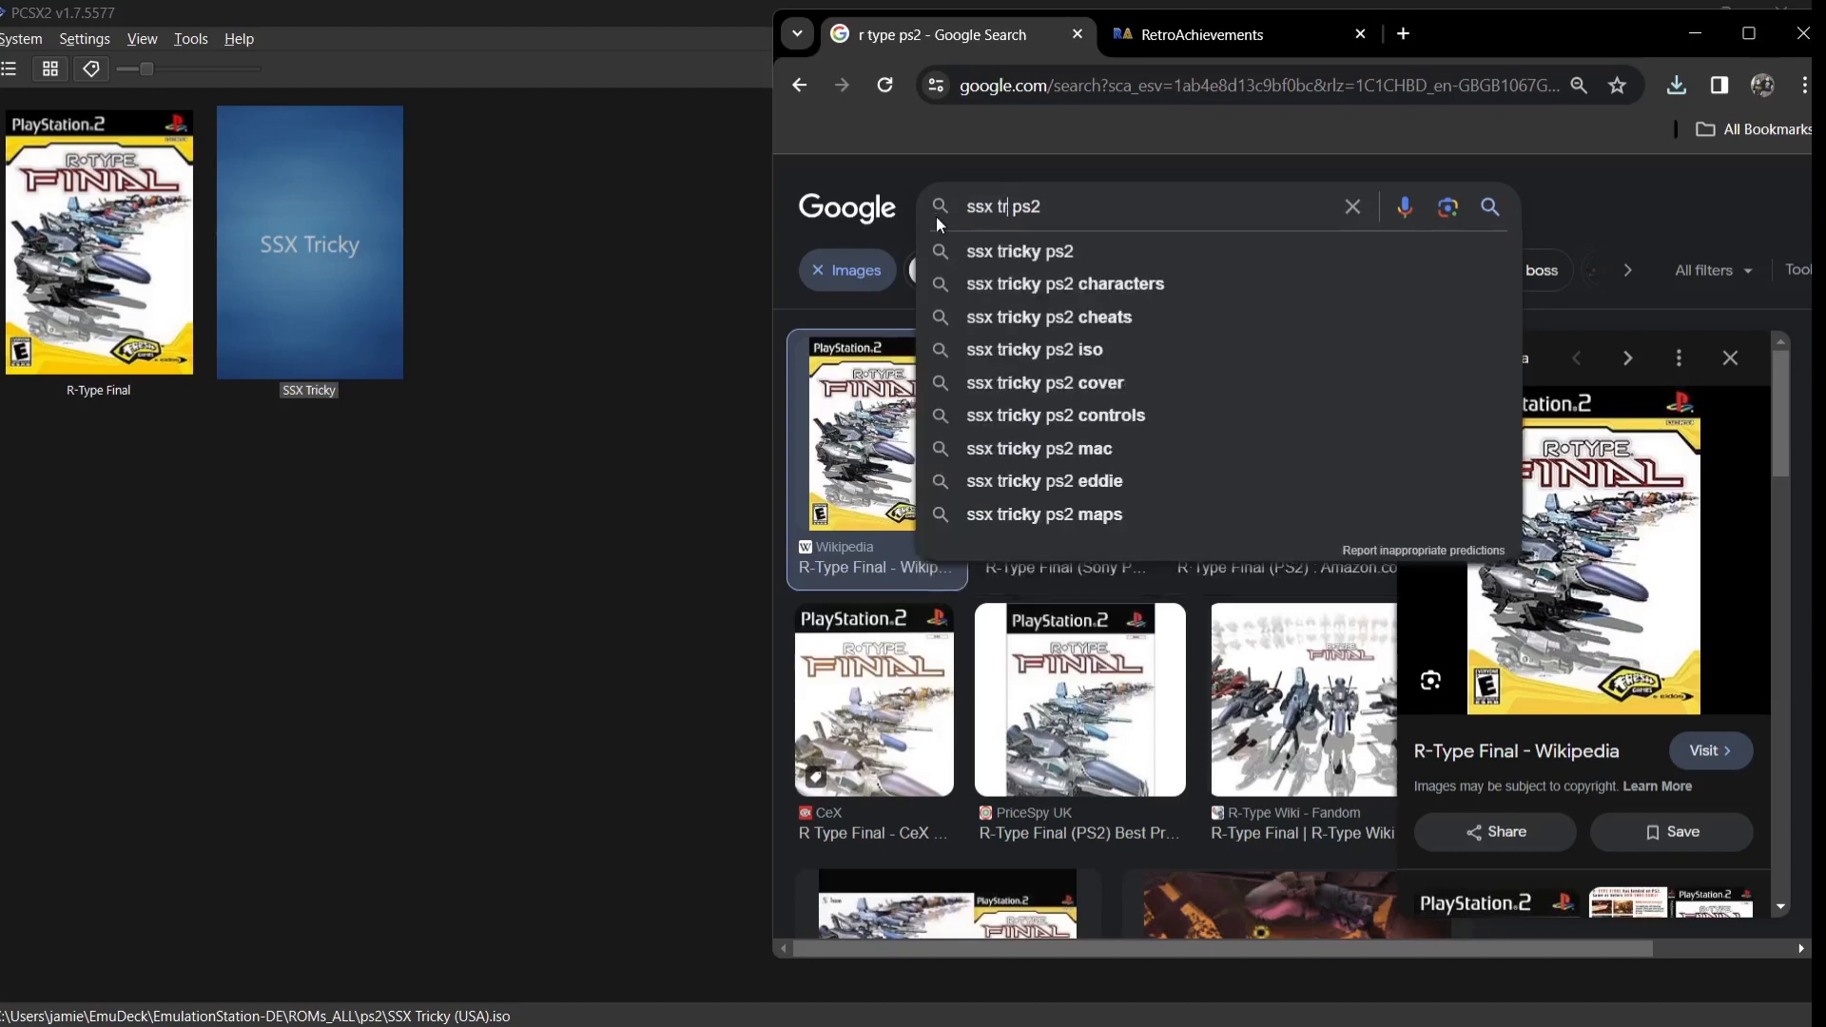
{"action": "key", "text": "Return"}
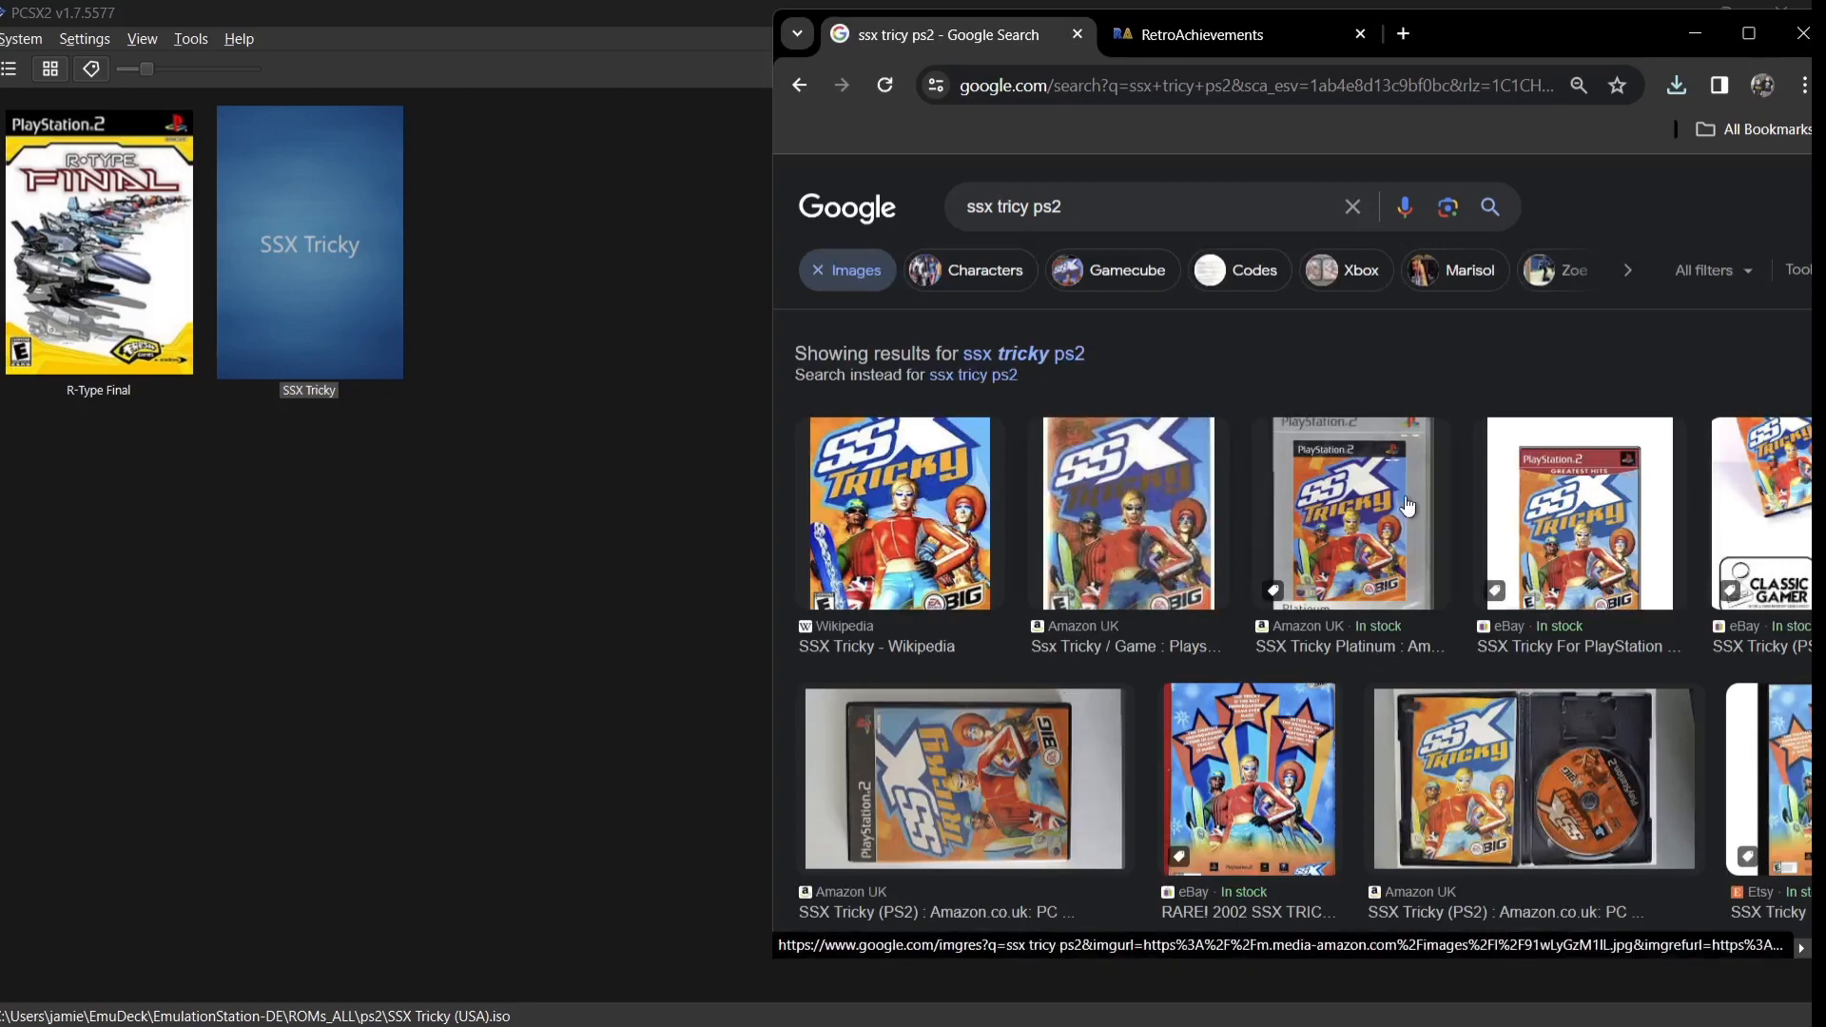
Open the Amazon UK SSX Tricky Platinum cover result and save its image into the Desktop's images folder.
{"action": "left_click", "coordinate": [1358, 504]}
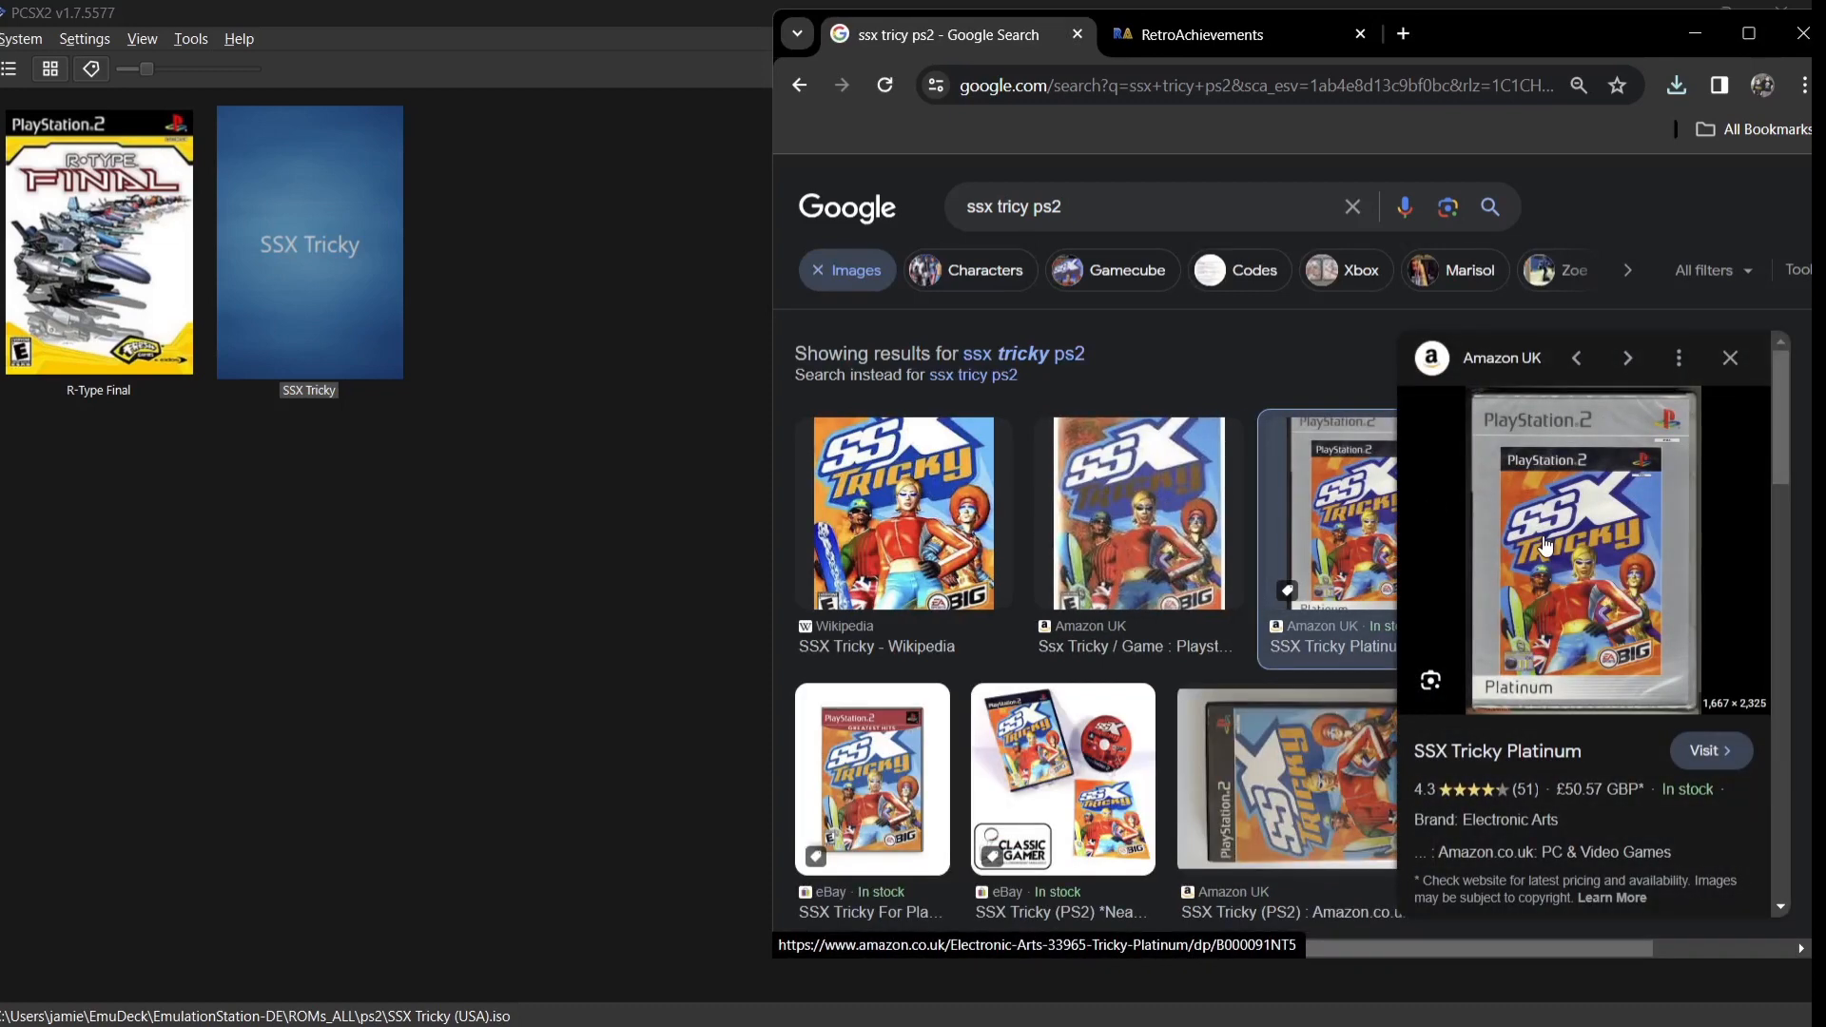
{"action": "right_click", "coordinate": [1543, 542]}
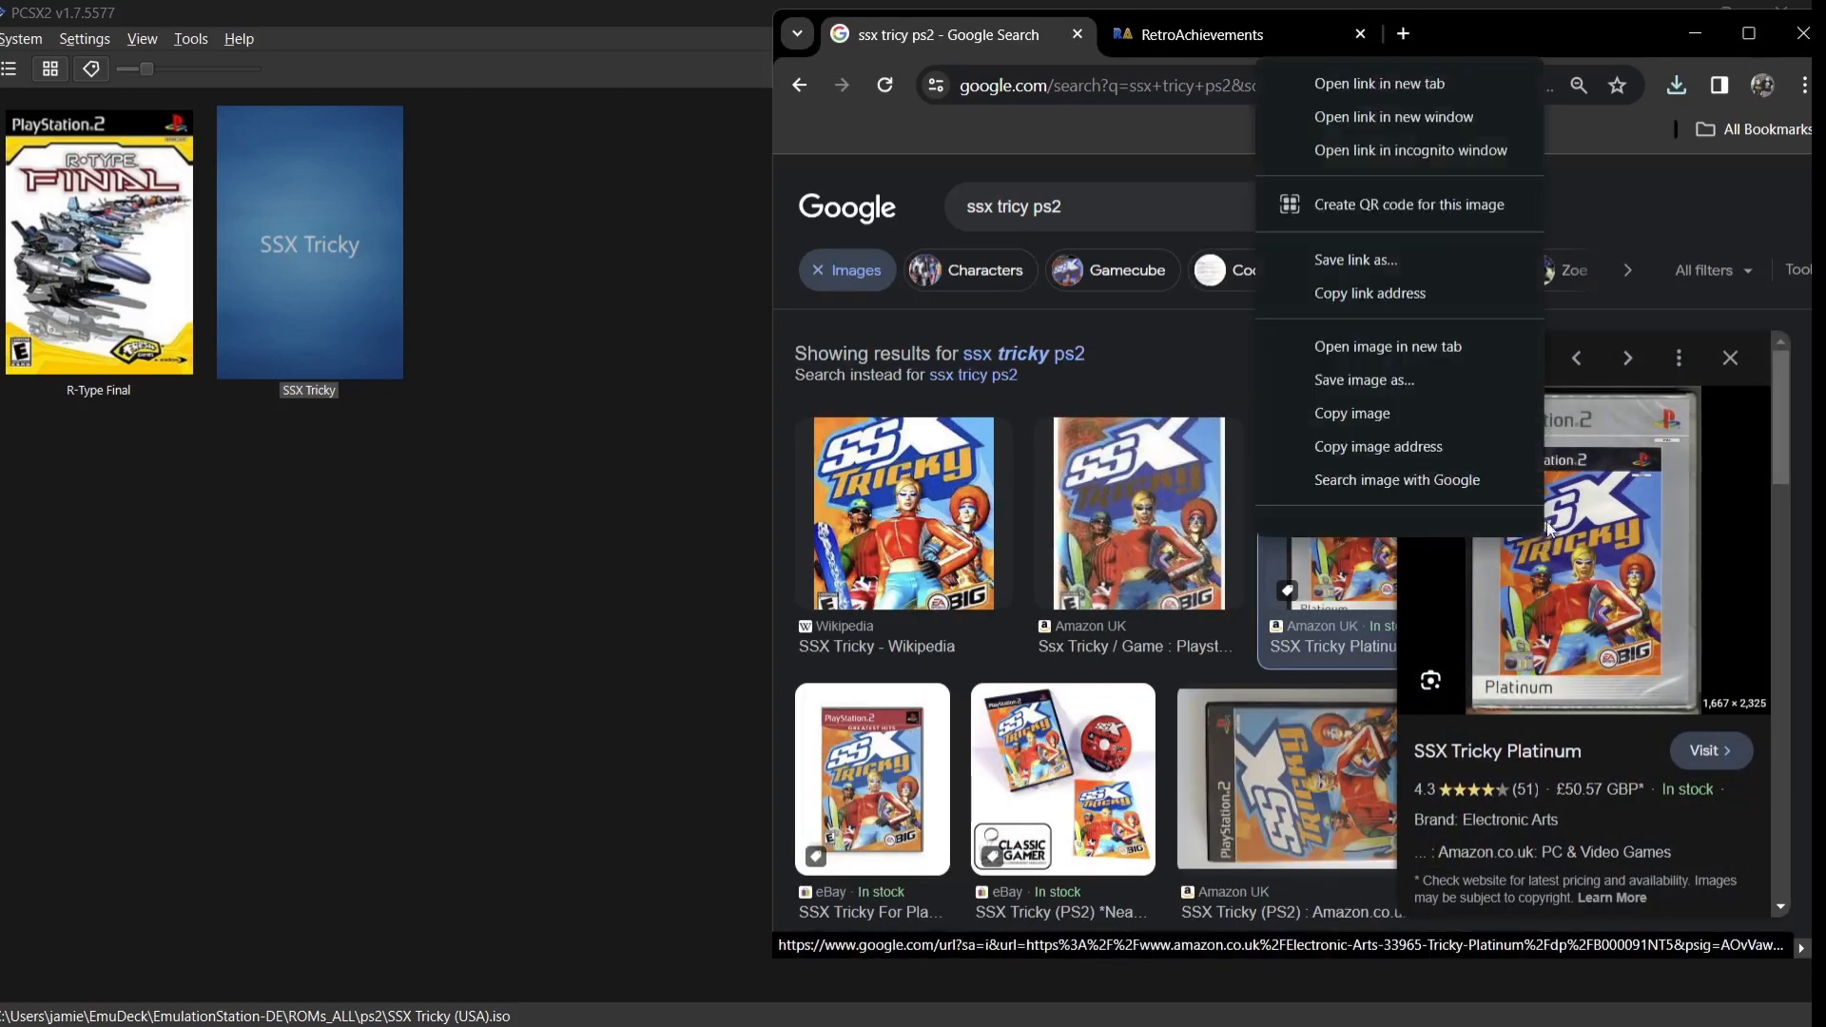
{"action": "left_click", "coordinate": [1493, 384]}
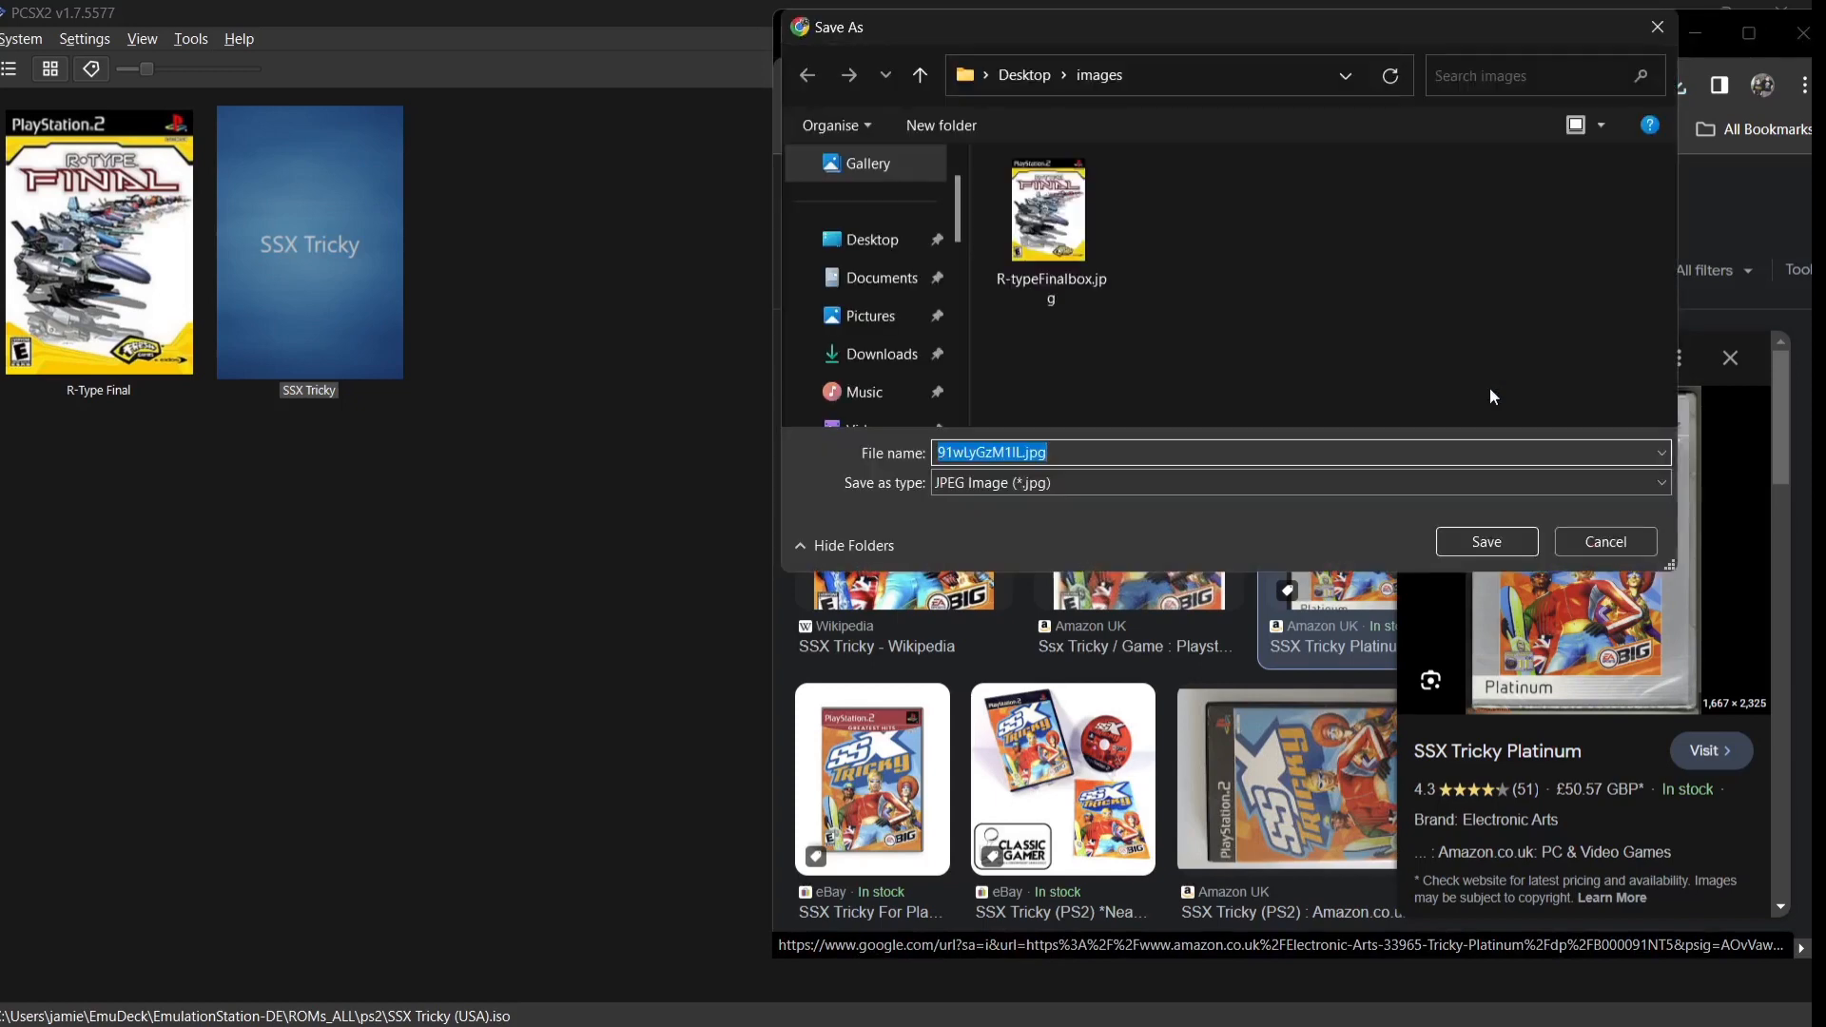
{"action": "left_click", "coordinate": [893, 245]}
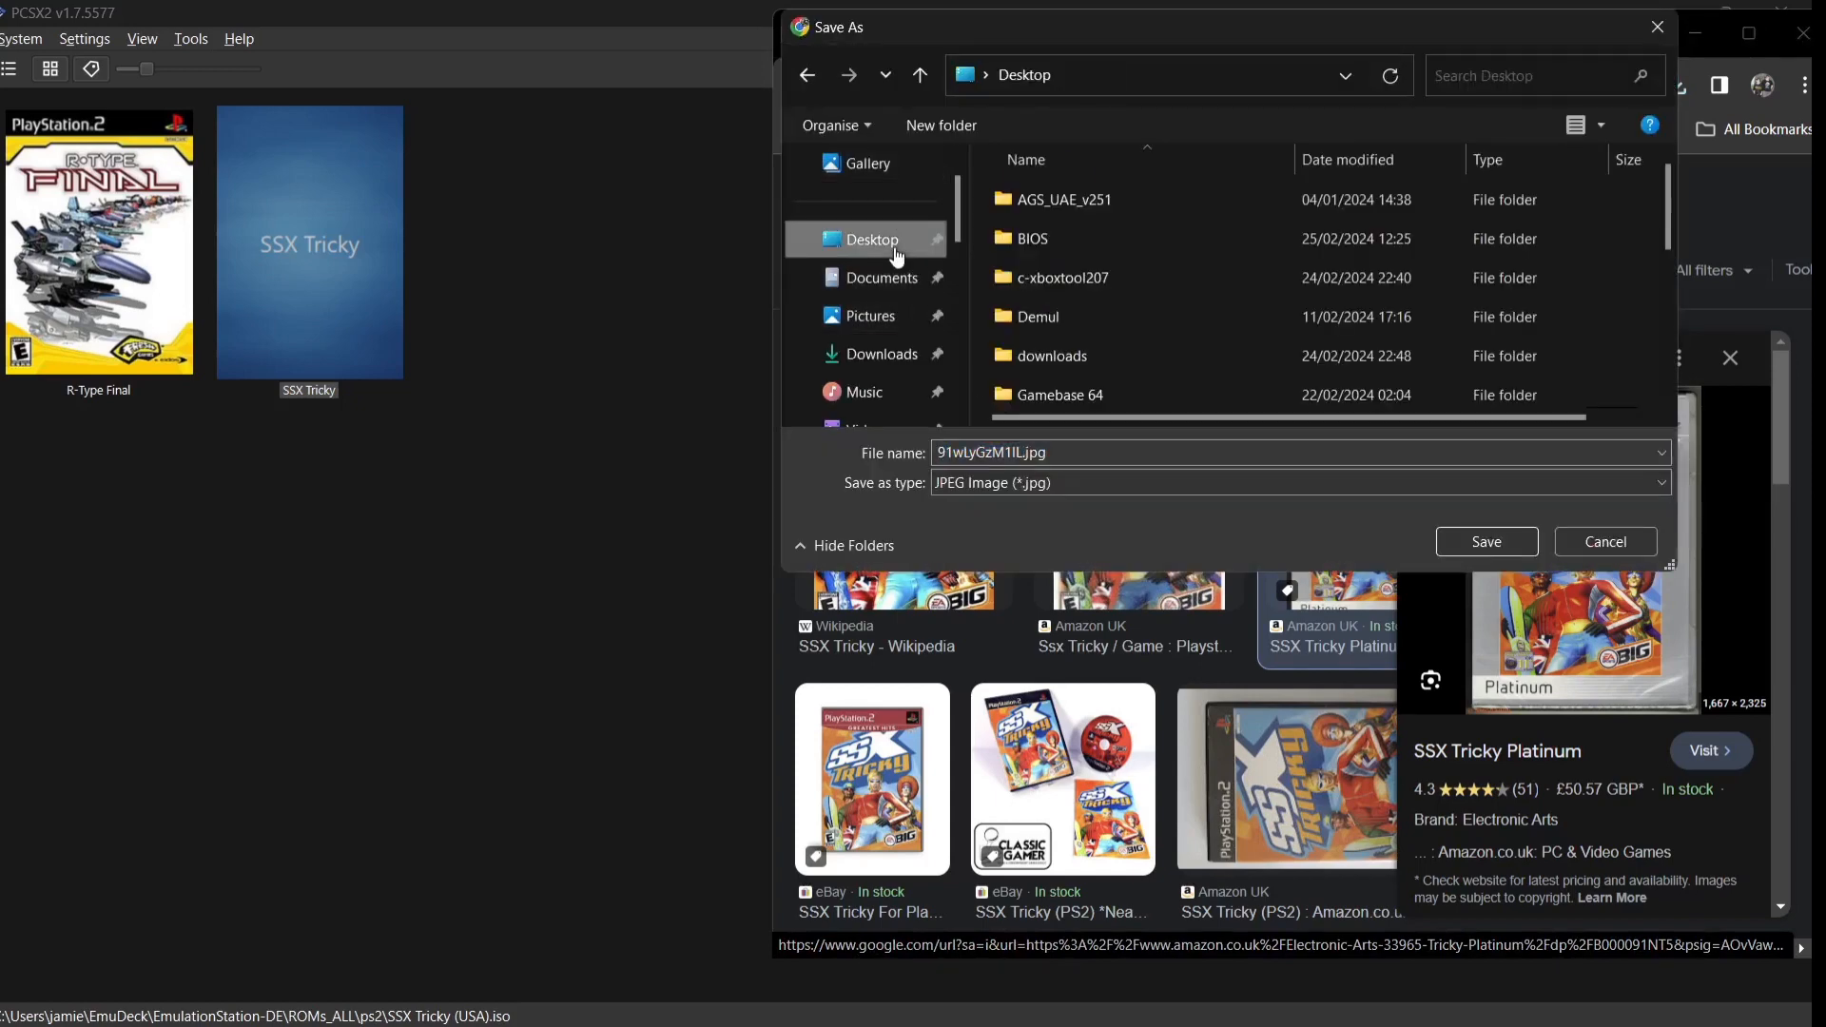
{"action": "left_click_drag", "start_coordinate": [1670, 204], "coordinate": [1671, 289]}
{"action": "left_click", "coordinate": [1170, 294]}
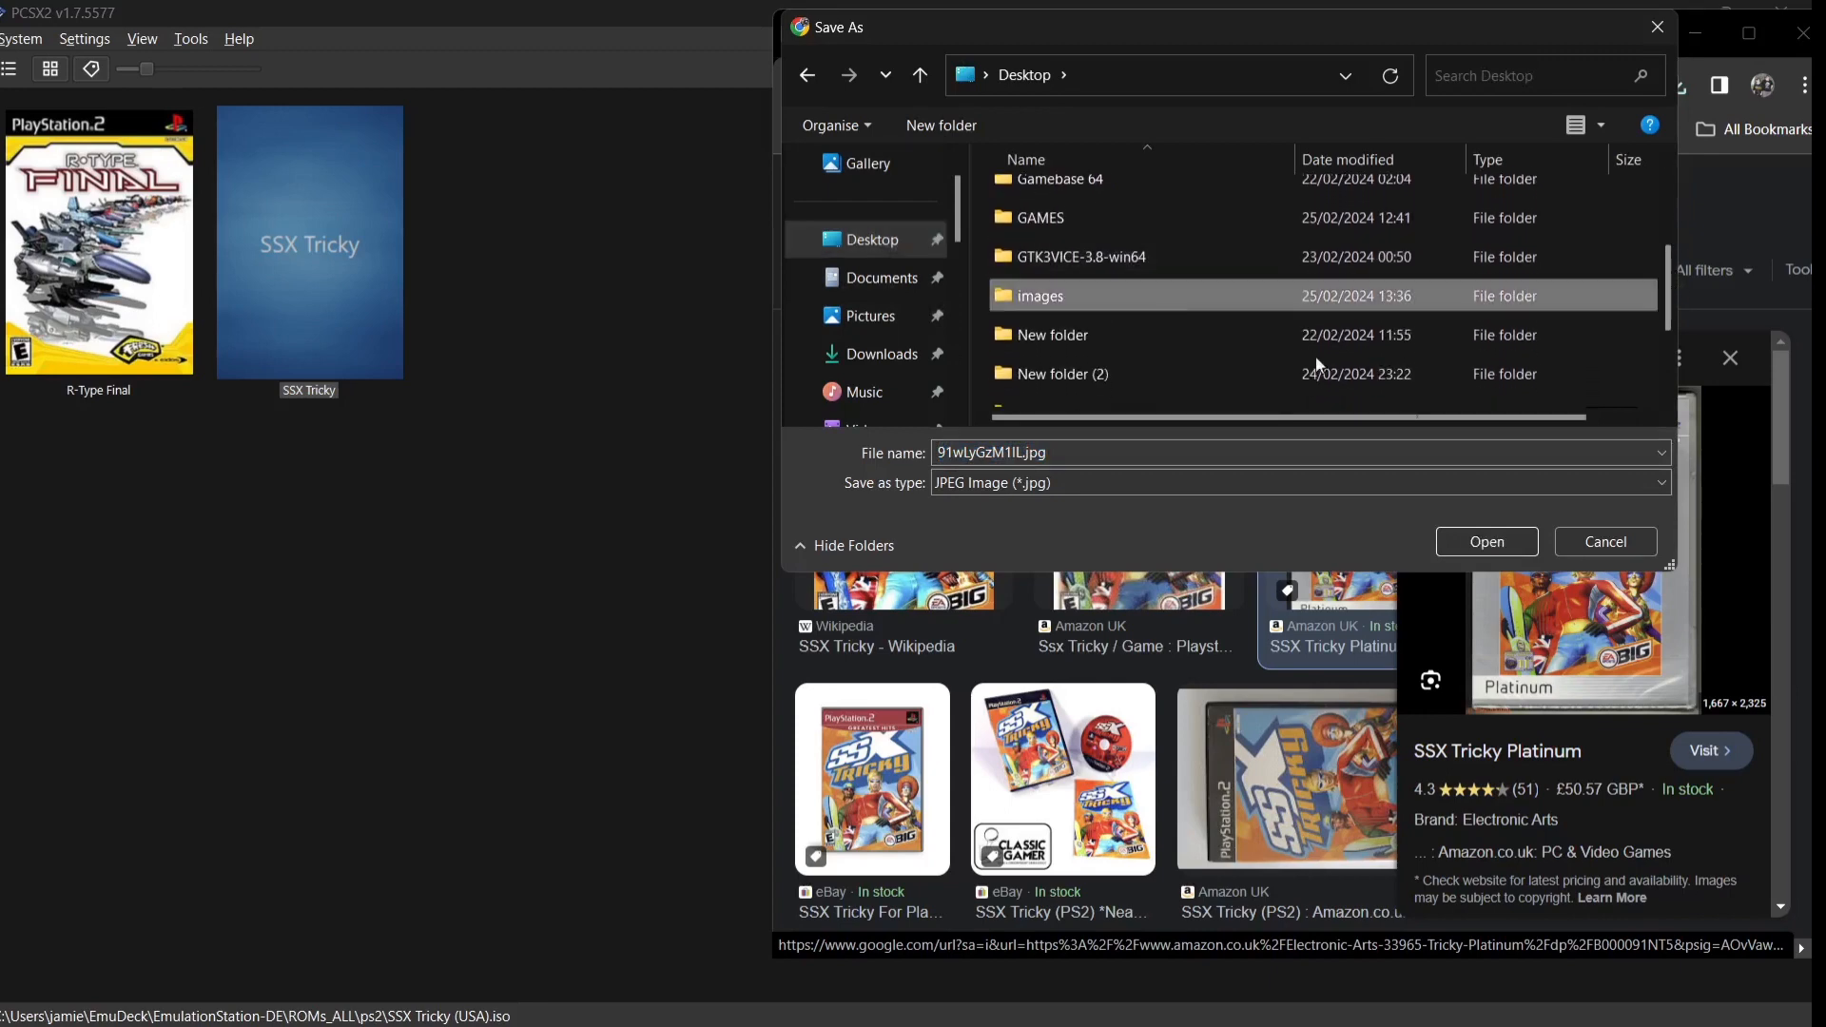
{"action": "left_click", "coordinate": [1519, 541]}
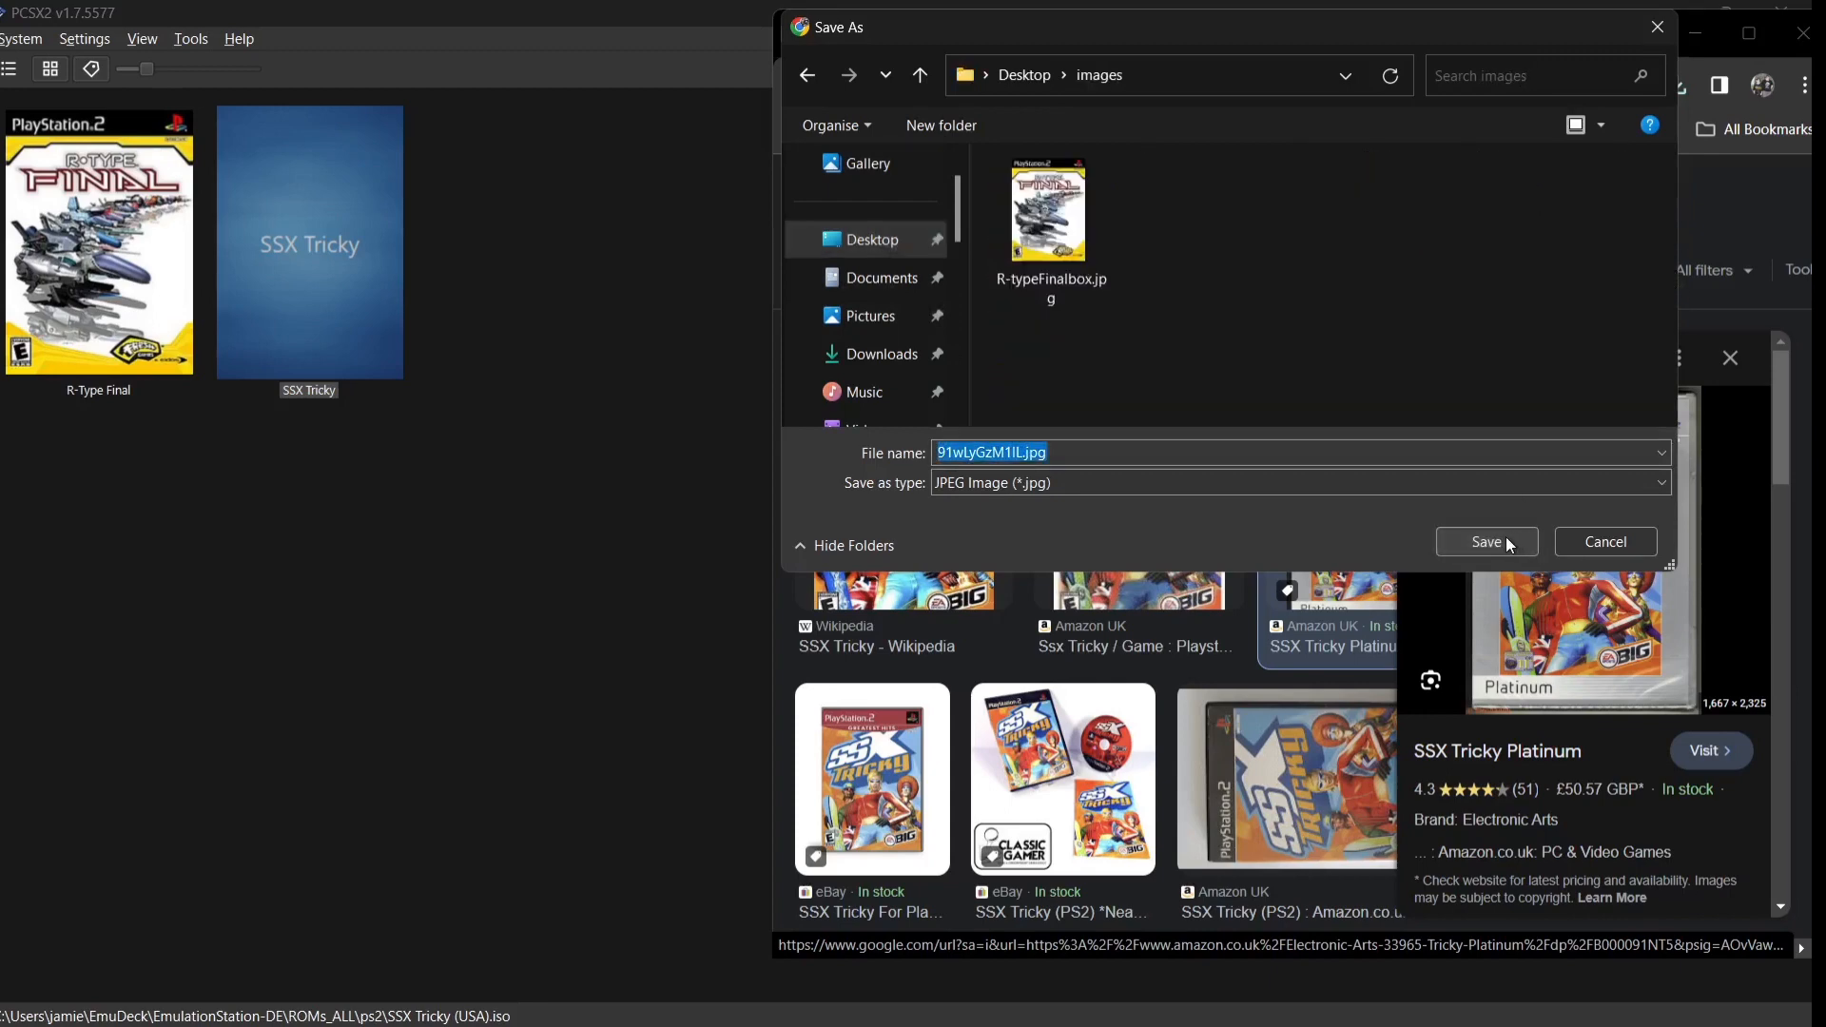
{"action": "left_click", "coordinate": [1510, 543]}
Return to PCSX2 and set SSX Tricky's cover image to 91wLyGzM1IL.jpg from the Desktop's images folder.
{"action": "left_click", "coordinate": [620, 428]}
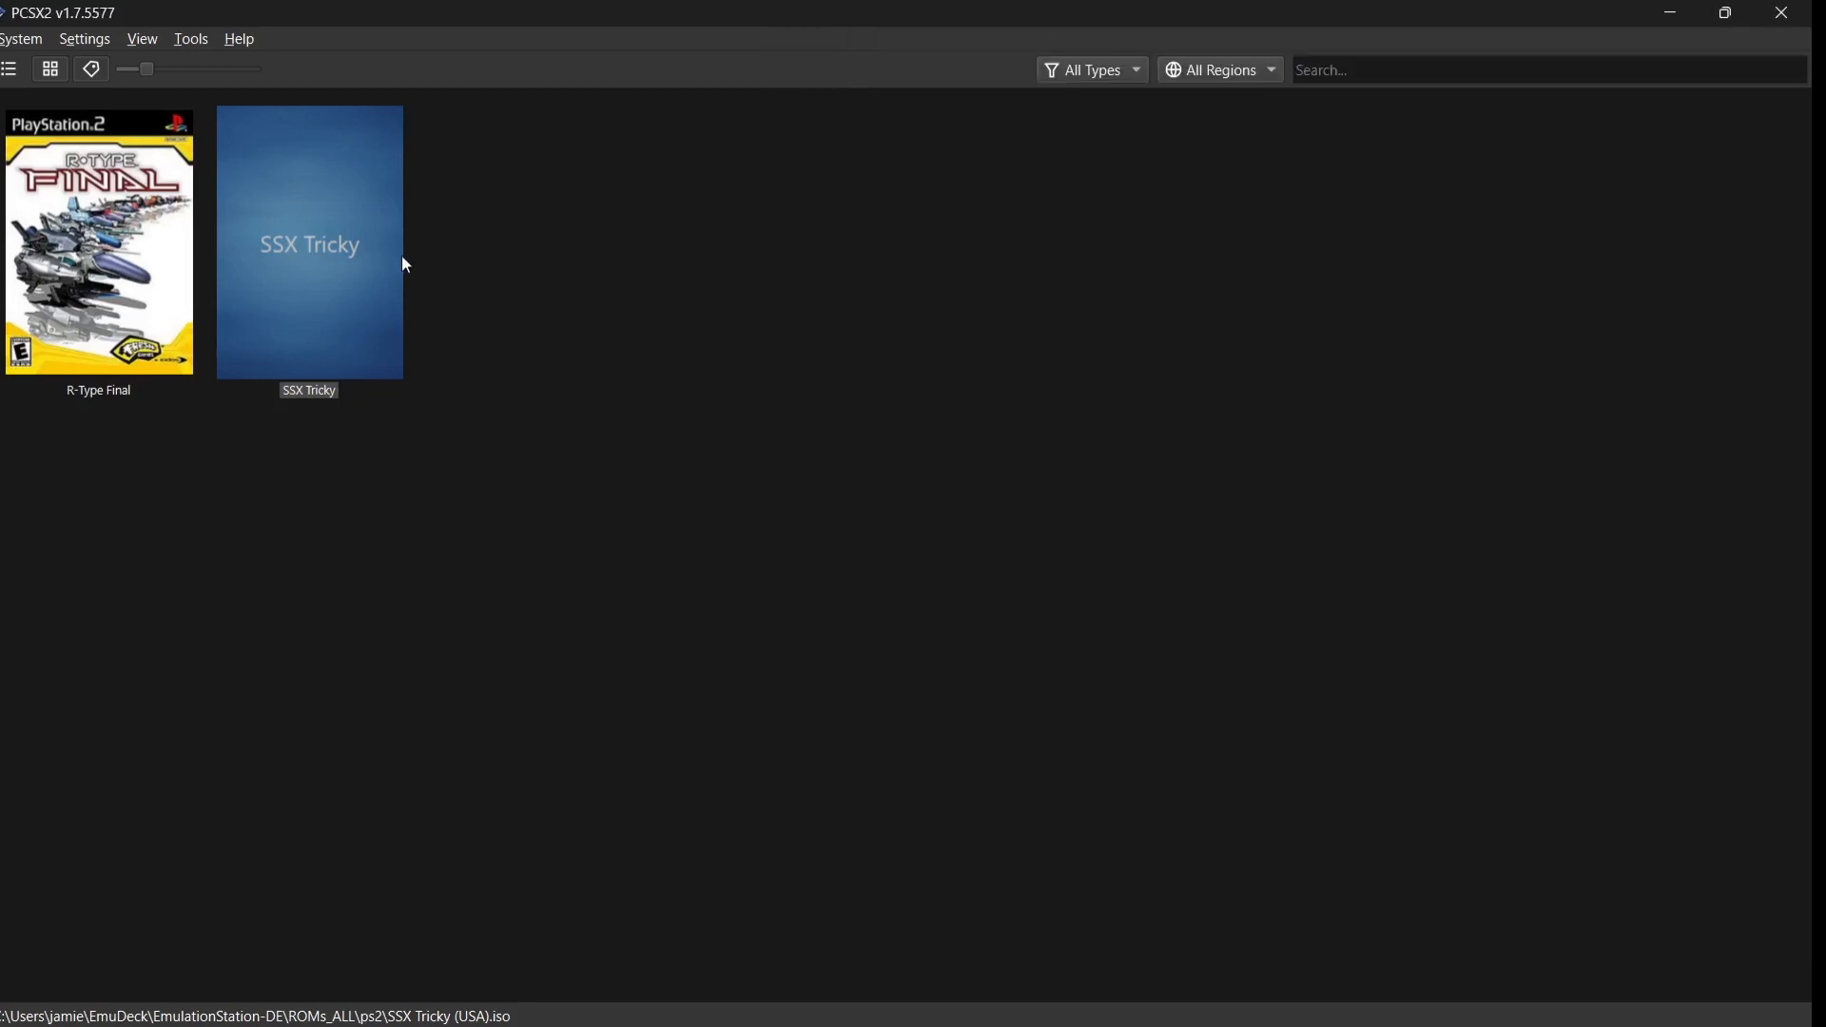
{"action": "right_click", "coordinate": [345, 255]}
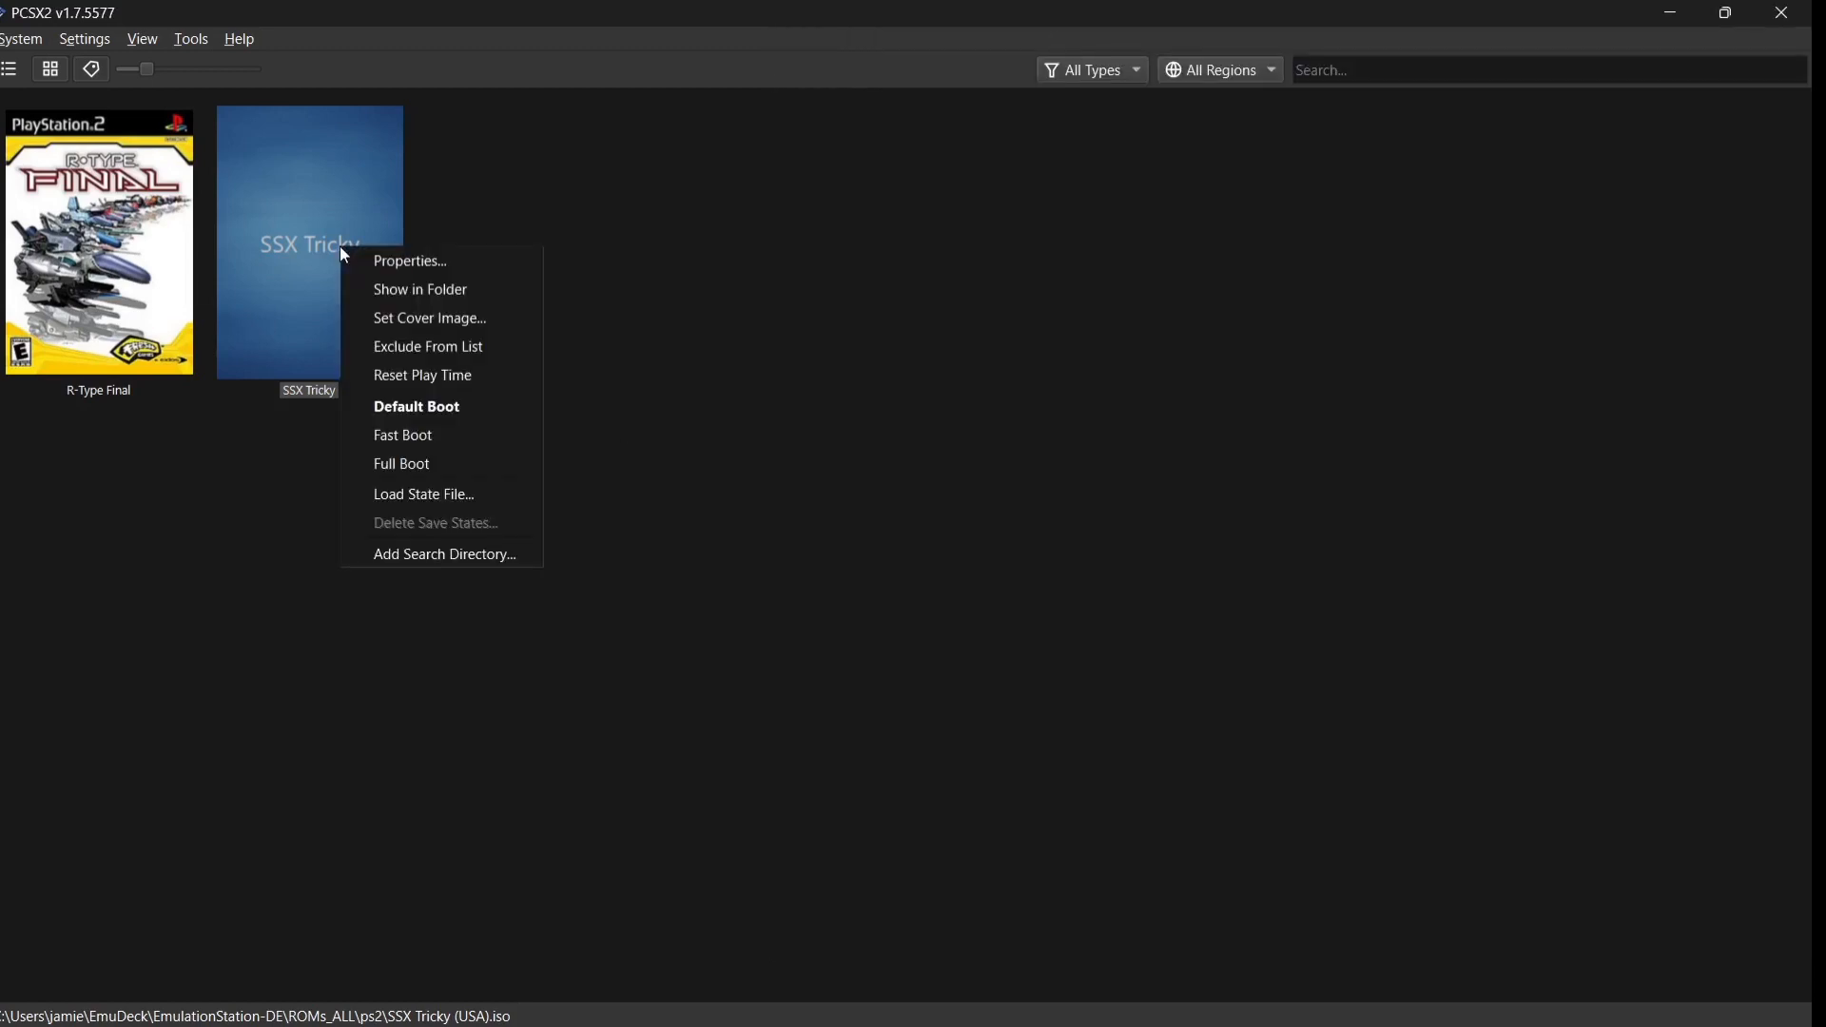
{"action": "left_click", "coordinate": [483, 318]}
{"action": "left_click", "coordinate": [262, 243]}
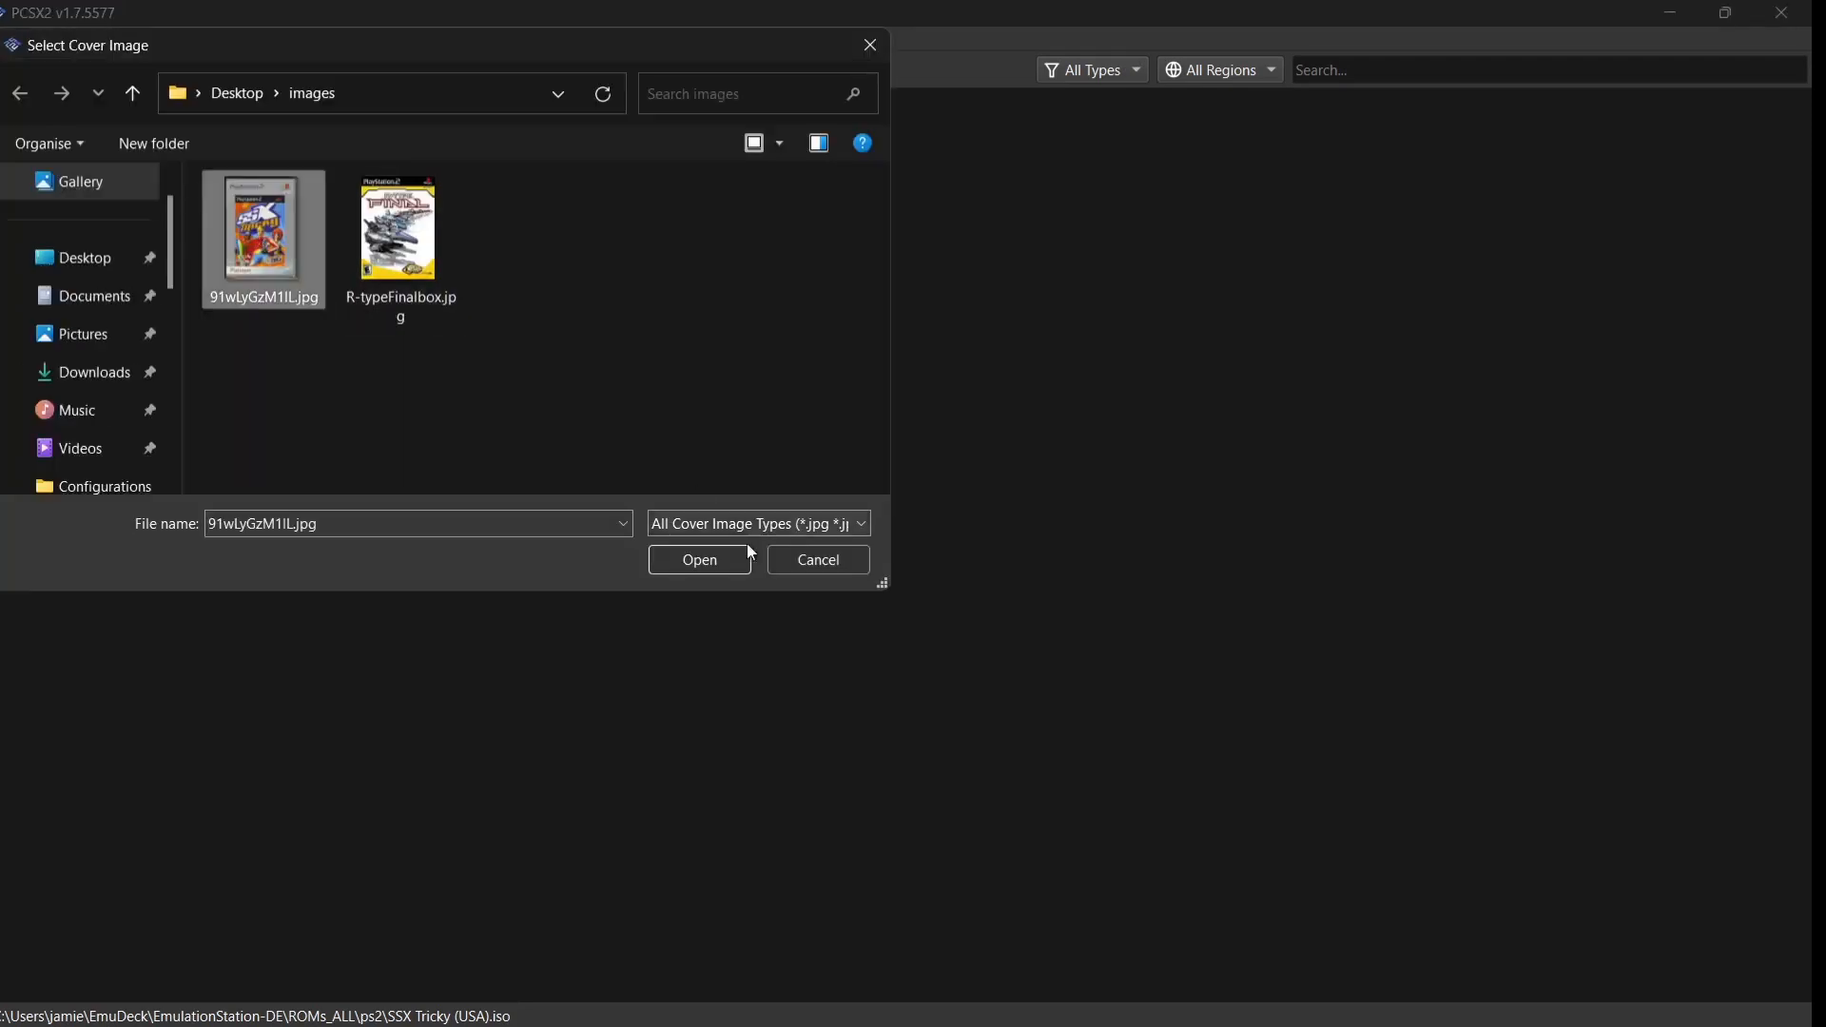
{"action": "left_click", "coordinate": [700, 559]}
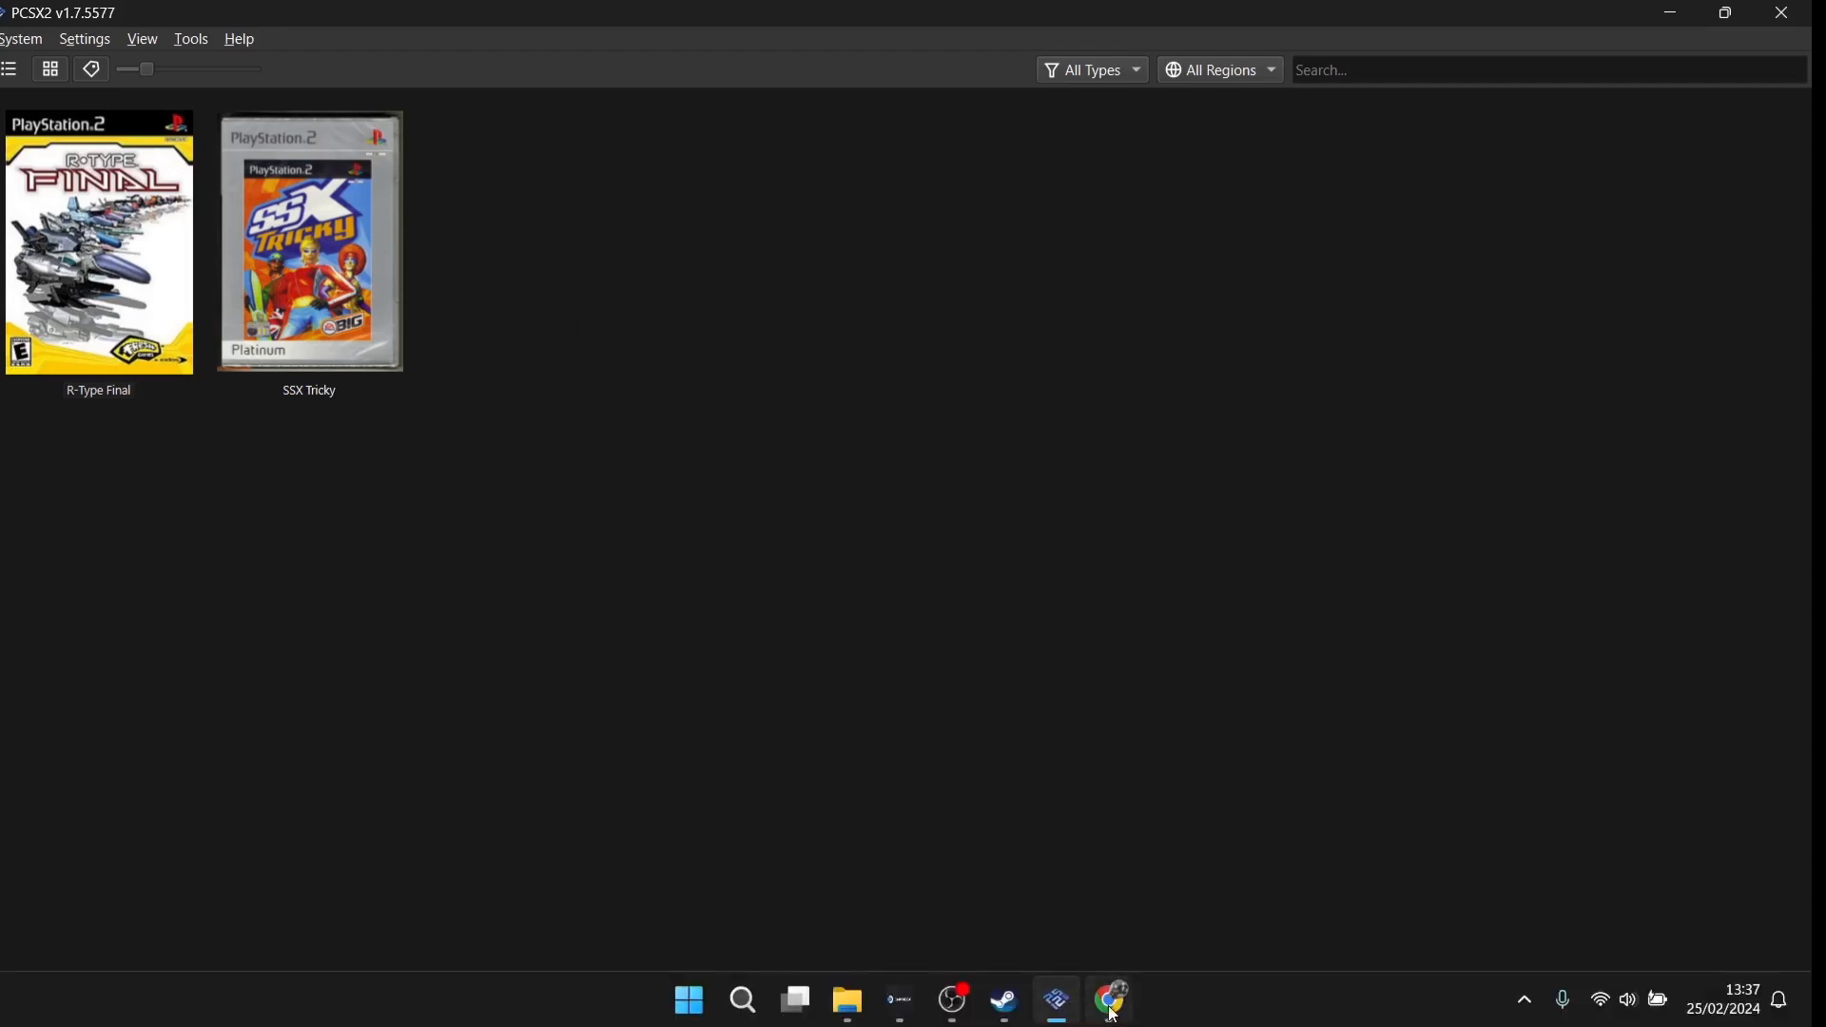
{"action": "left_click", "coordinate": [1109, 1004]}
{"action": "double_click", "coordinate": [1484, 41]}
{"action": "left_click", "coordinate": [423, 22]}
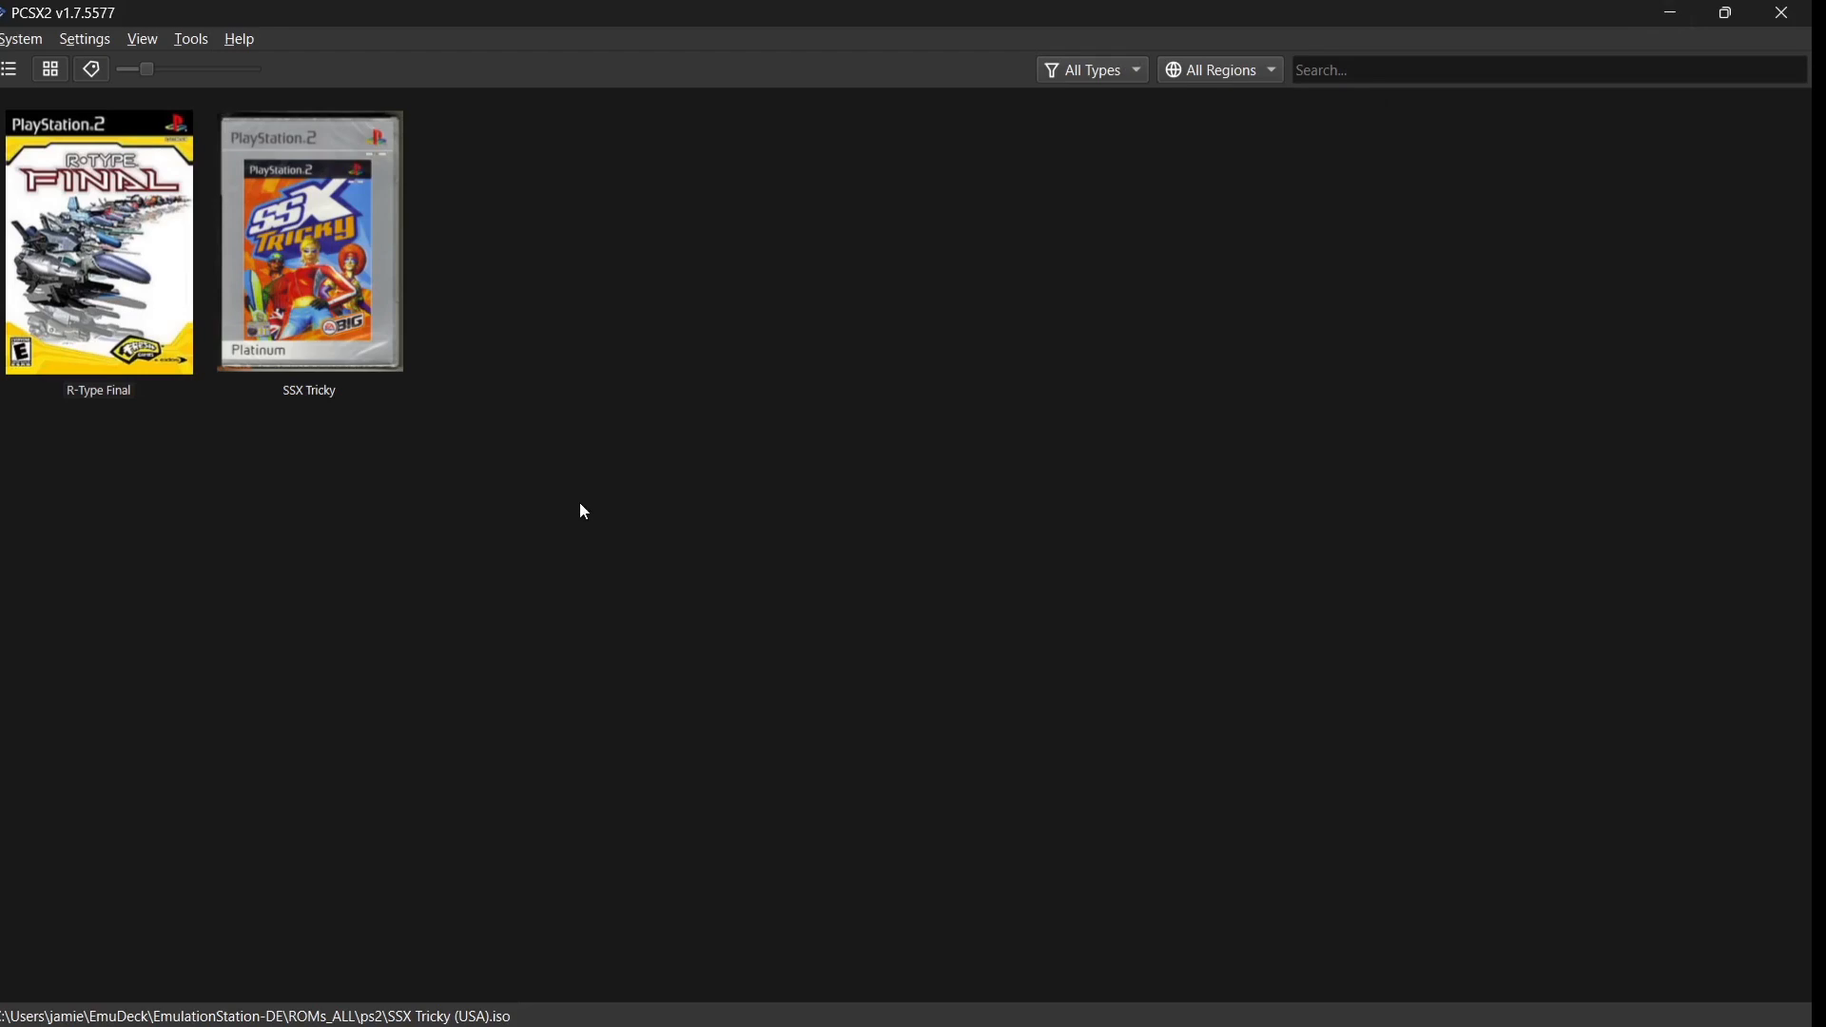
Enable achievements in the Achievements settings, then view the RetroAchievements login dialog and close it without signing in.
{"action": "left_click", "coordinate": [98, 39]}
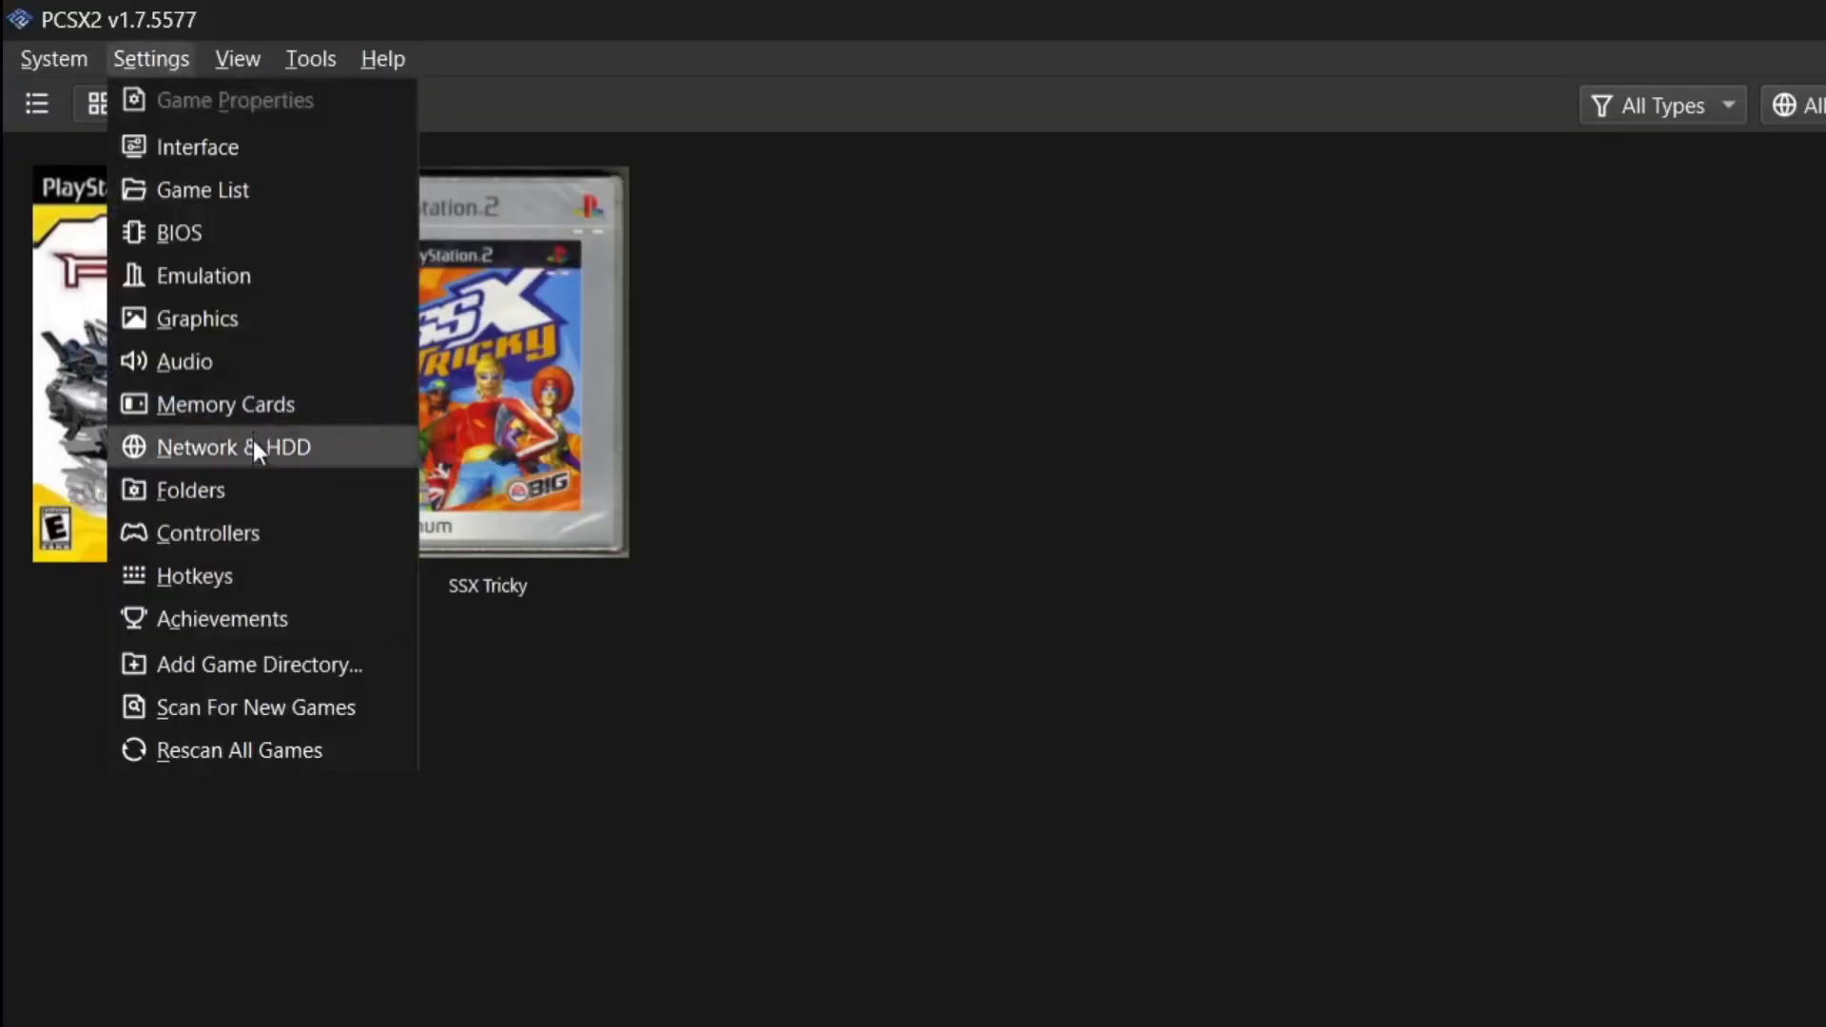
{"action": "left_click", "coordinate": [231, 618]}
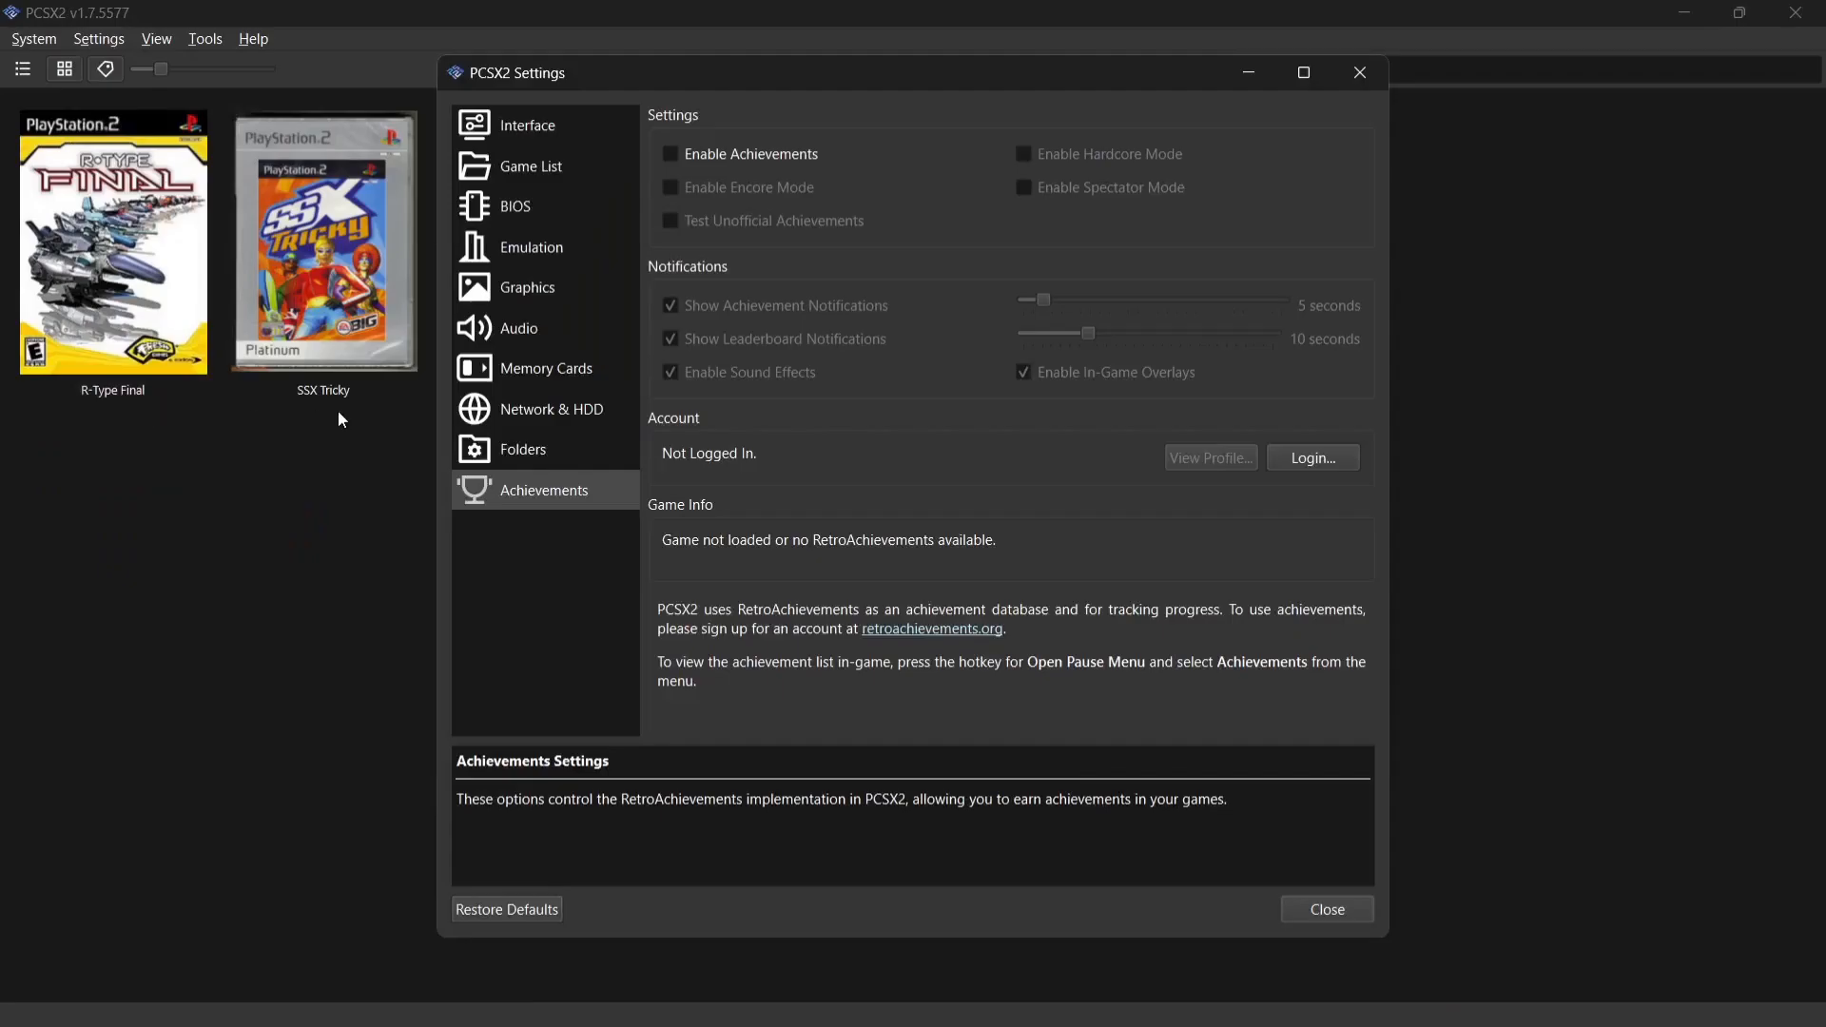
{"action": "left_click", "coordinate": [674, 154]}
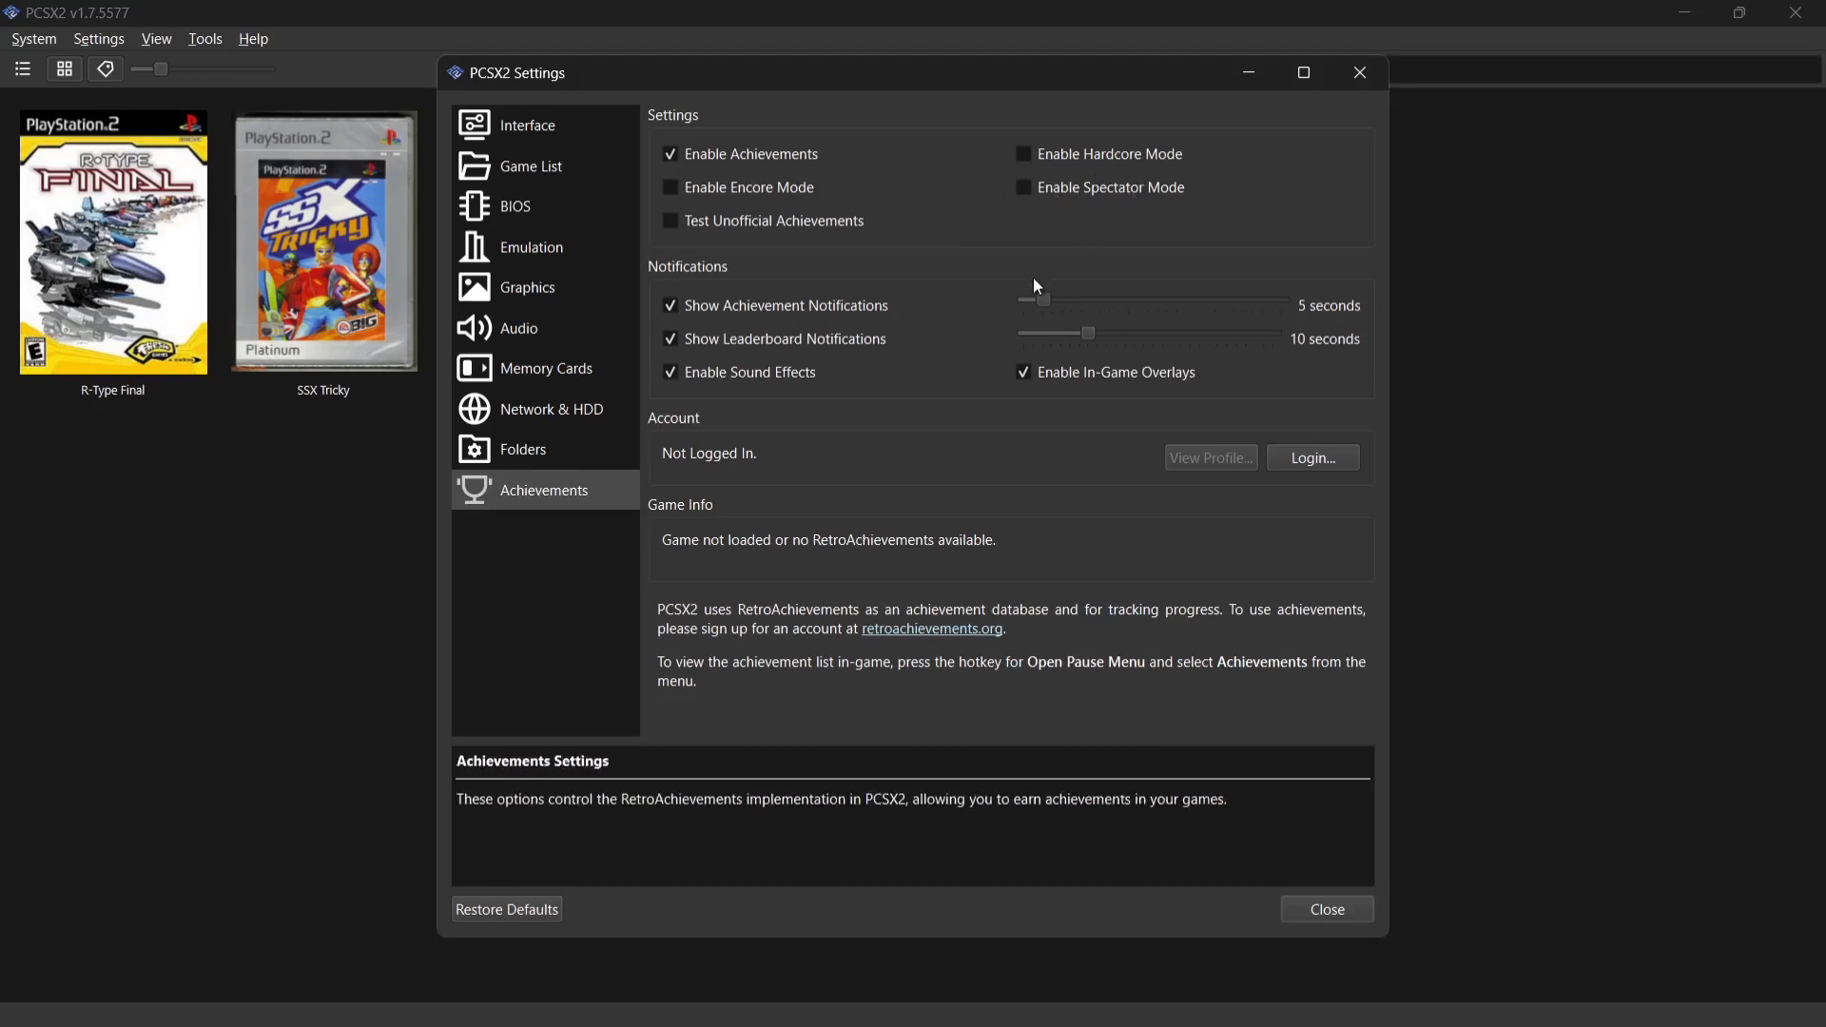
{"action": "left_click", "coordinate": [1320, 461]}
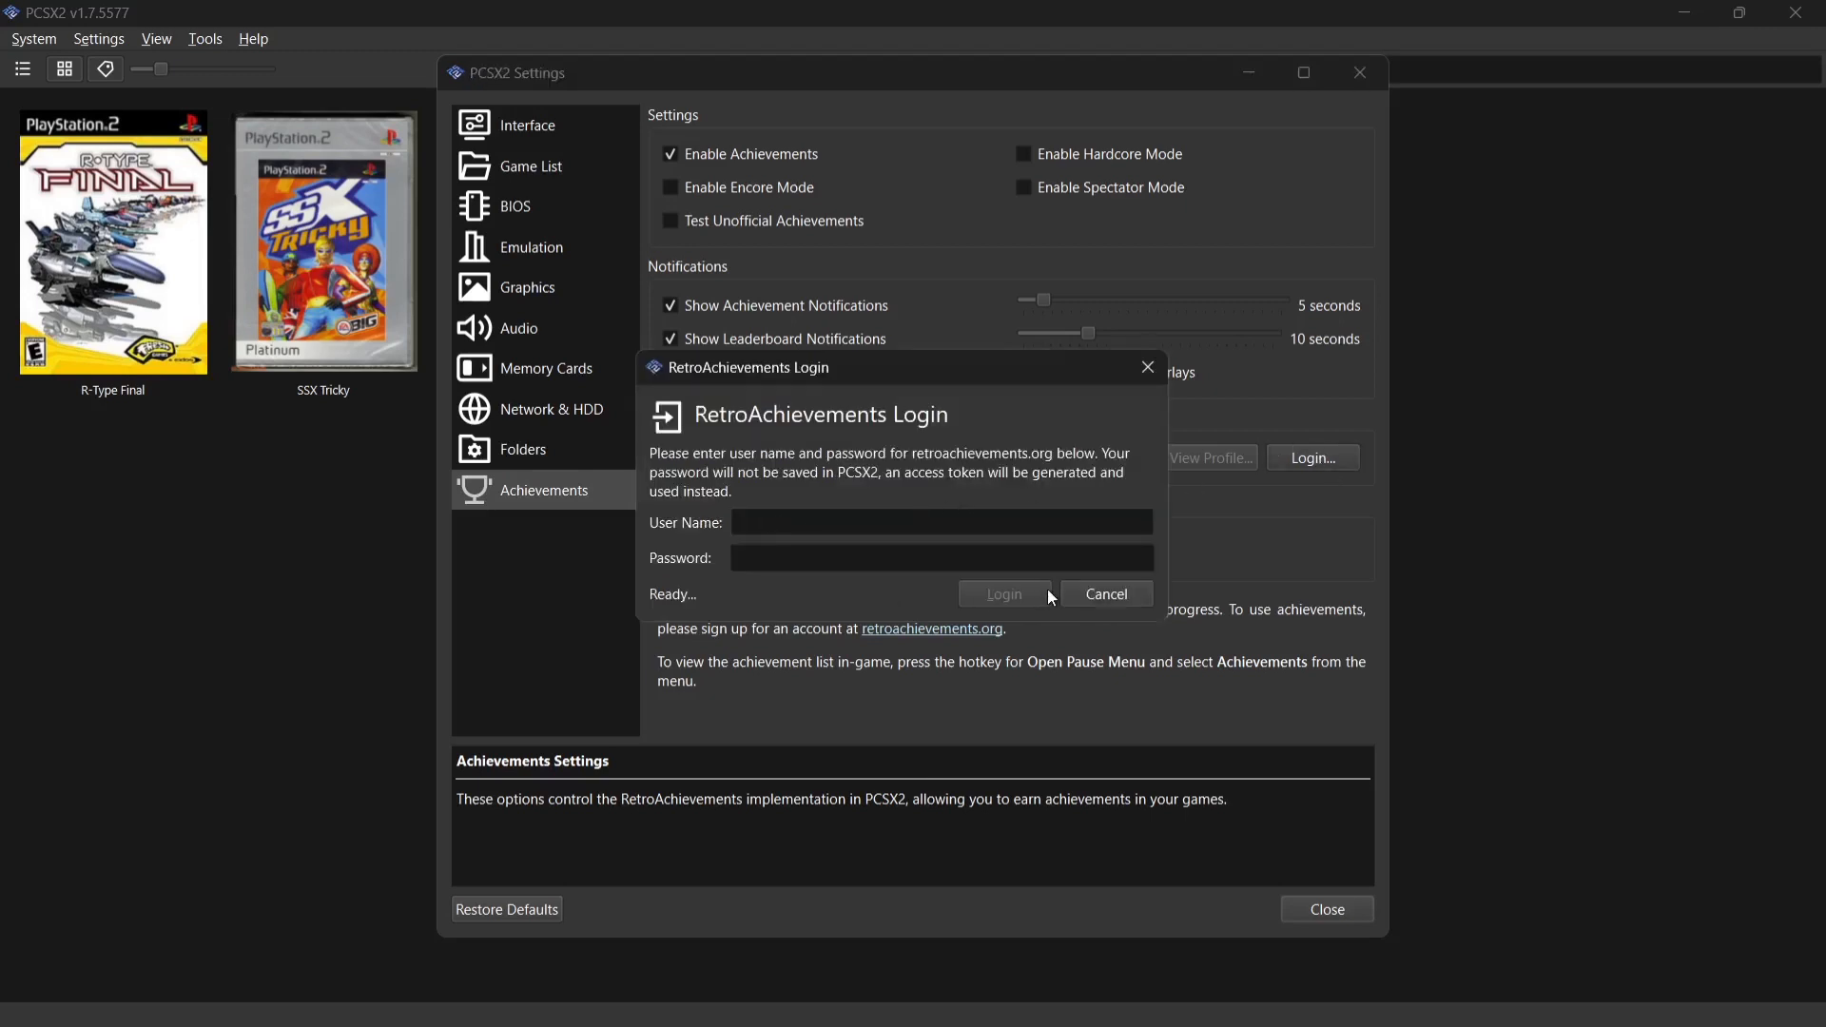
{"action": "left_click", "coordinate": [1148, 373]}
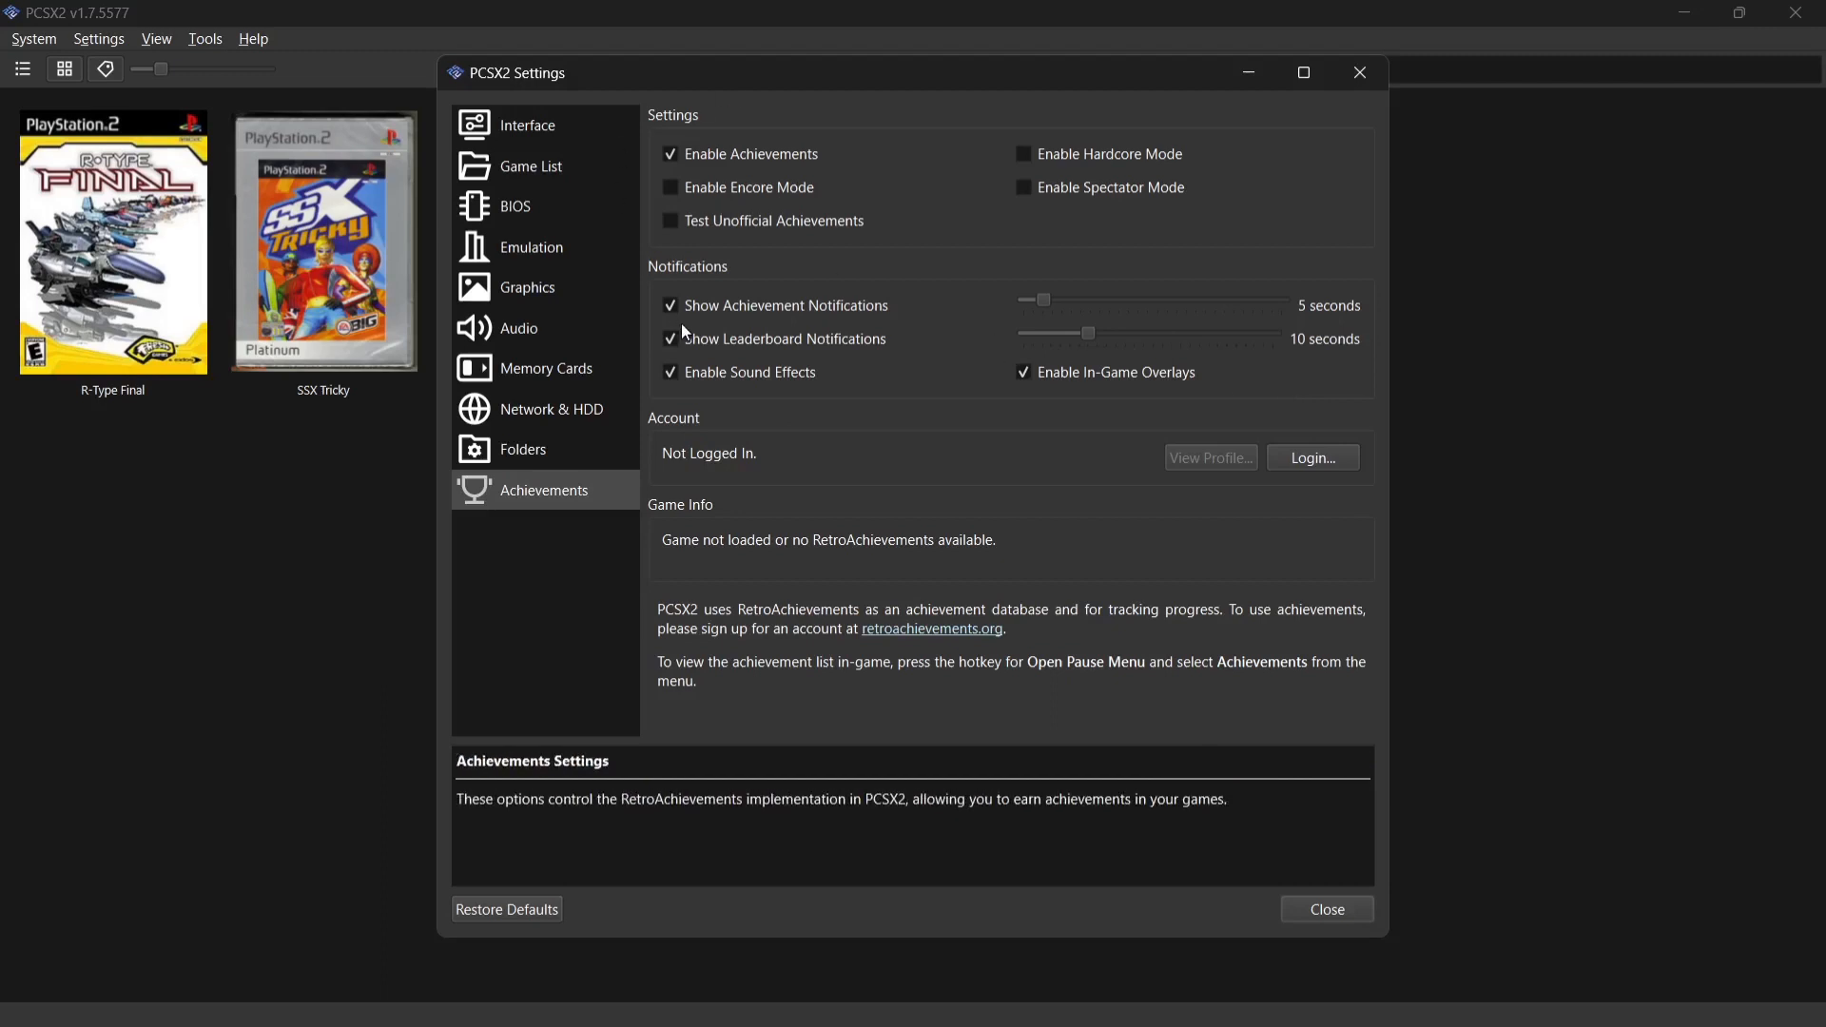
In the Graphics settings, keep the renderer on Automatic (Default) and set the adapter to NVIDIA GeForce RTX 3050 Laptop GPU.
{"action": "left_click", "coordinate": [559, 297]}
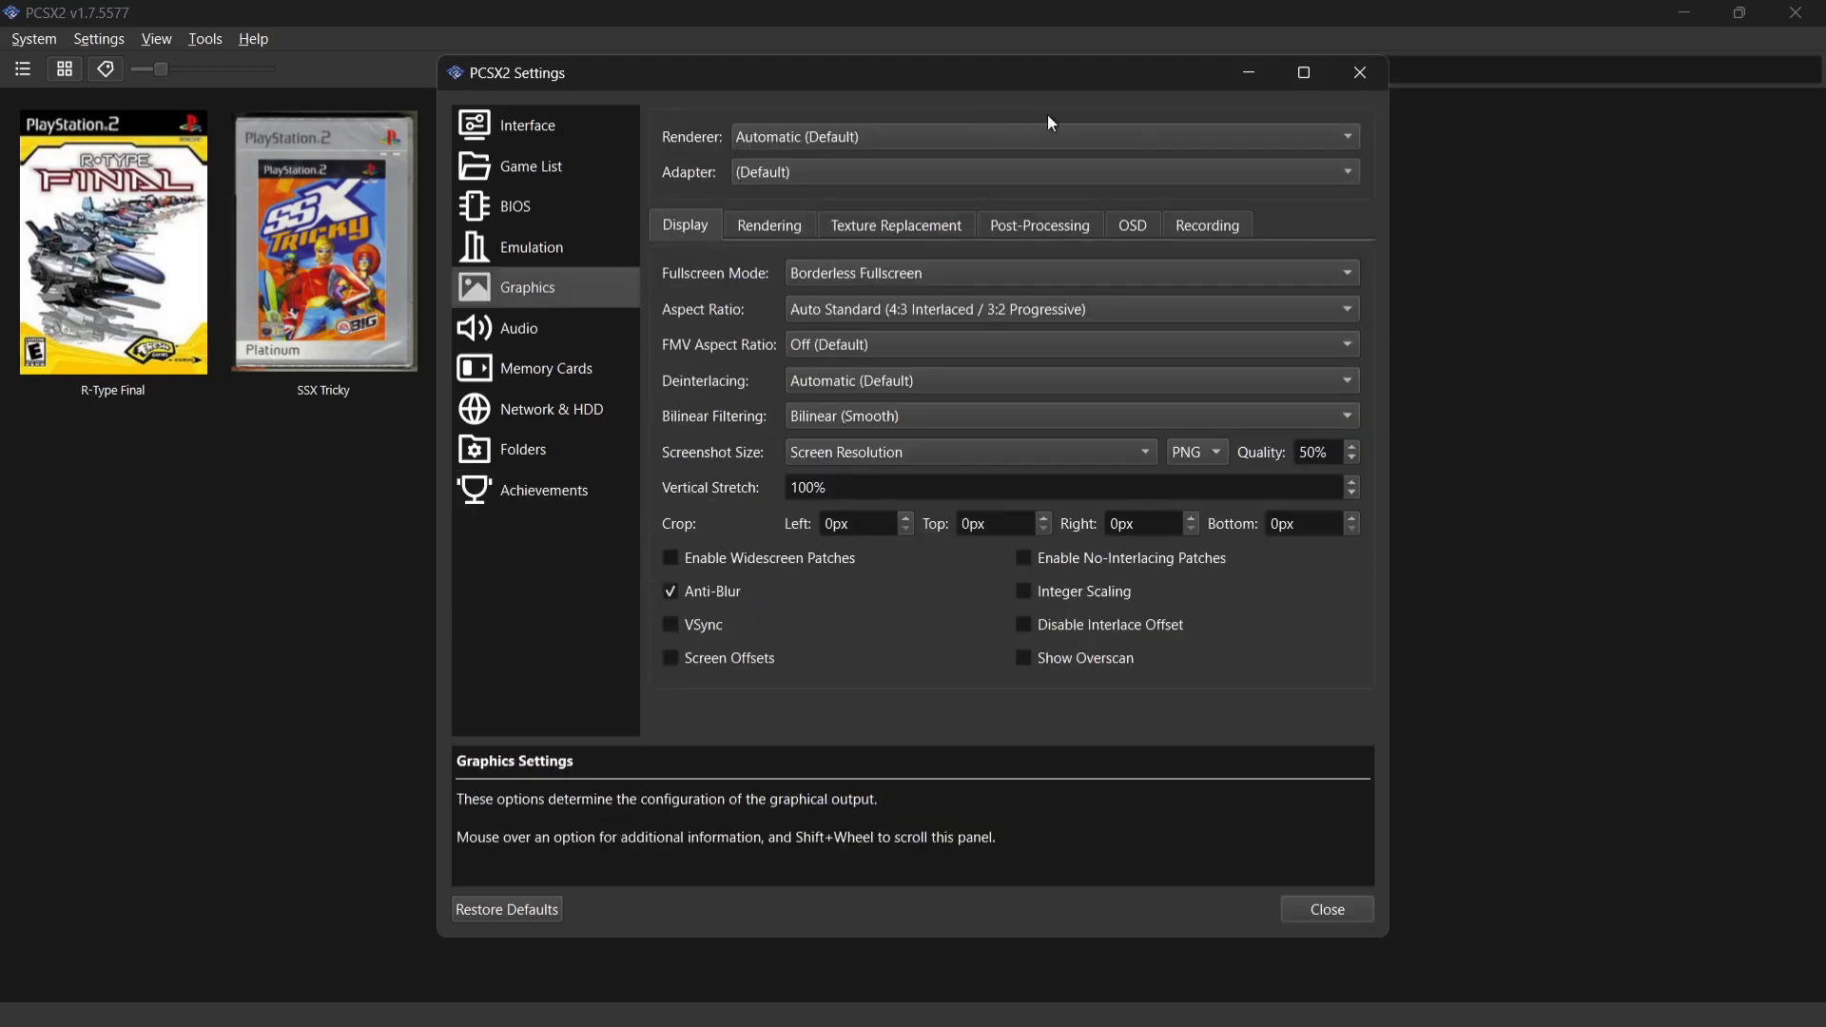
{"action": "left_click", "coordinate": [914, 134]}
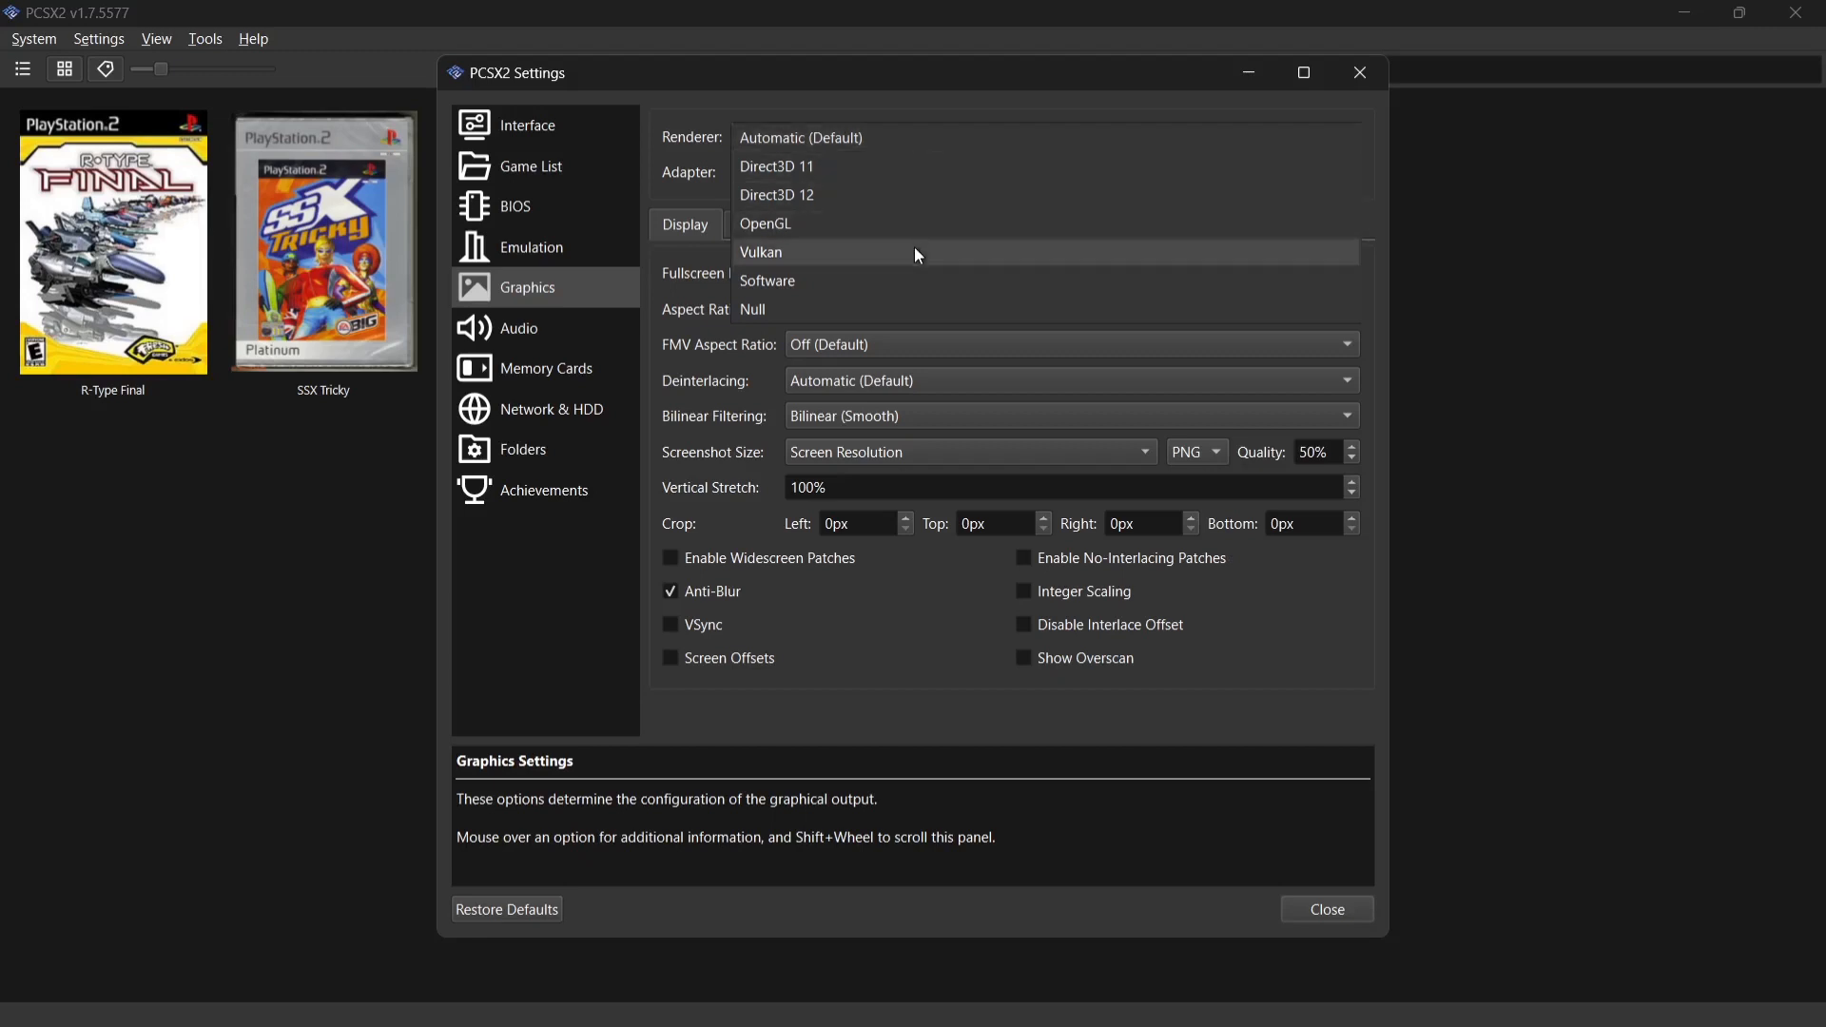
{"action": "left_click", "coordinate": [867, 143]}
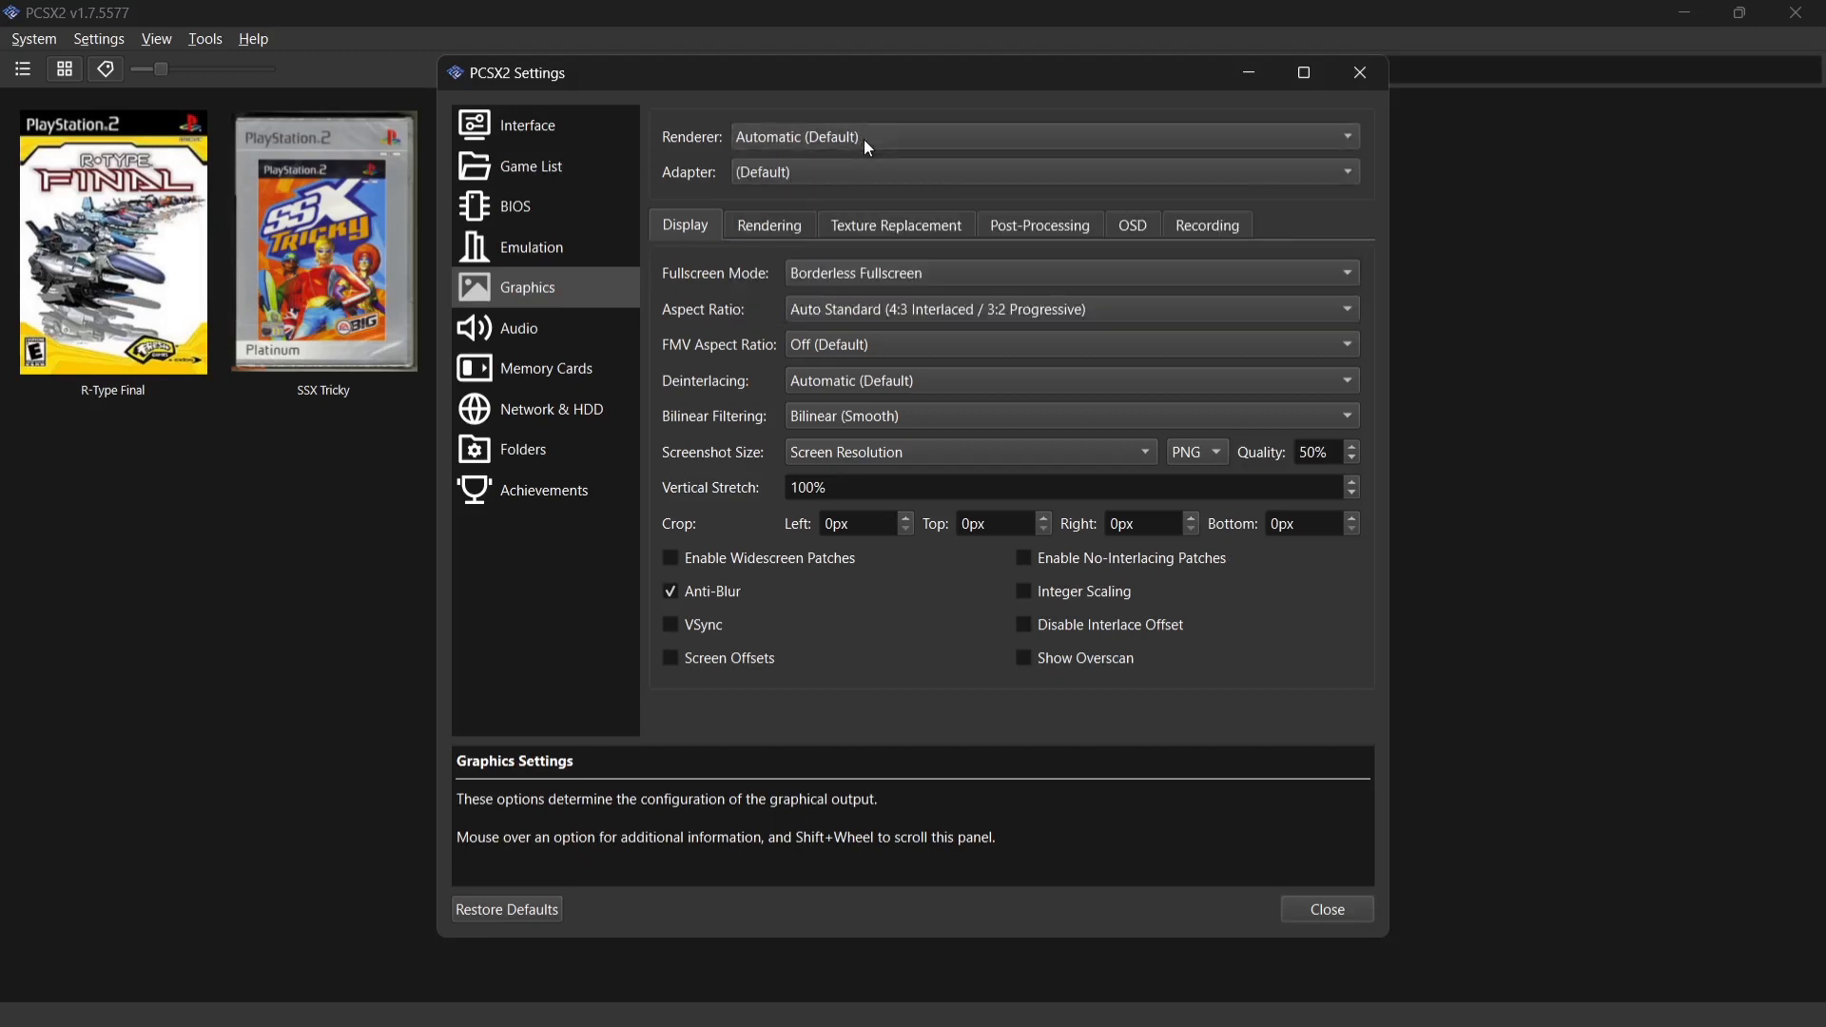
{"action": "left_click", "coordinate": [896, 181]}
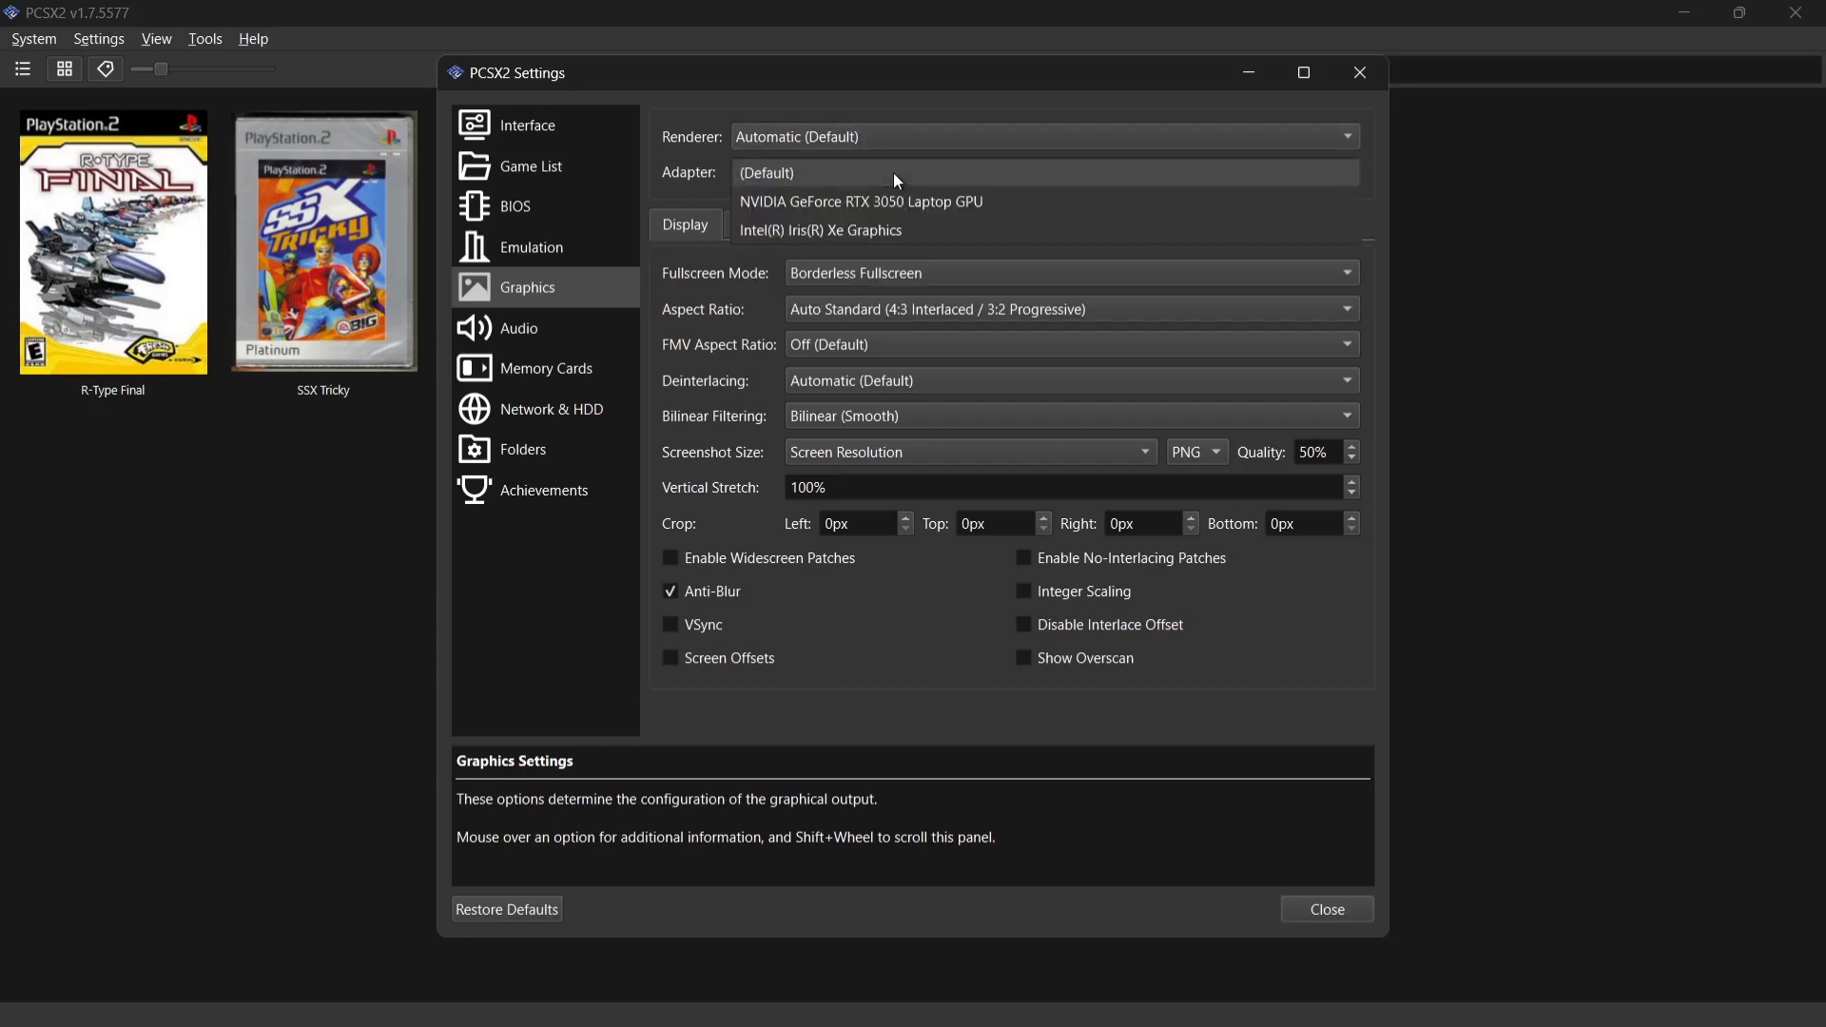
{"action": "left_click", "coordinate": [1025, 202]}
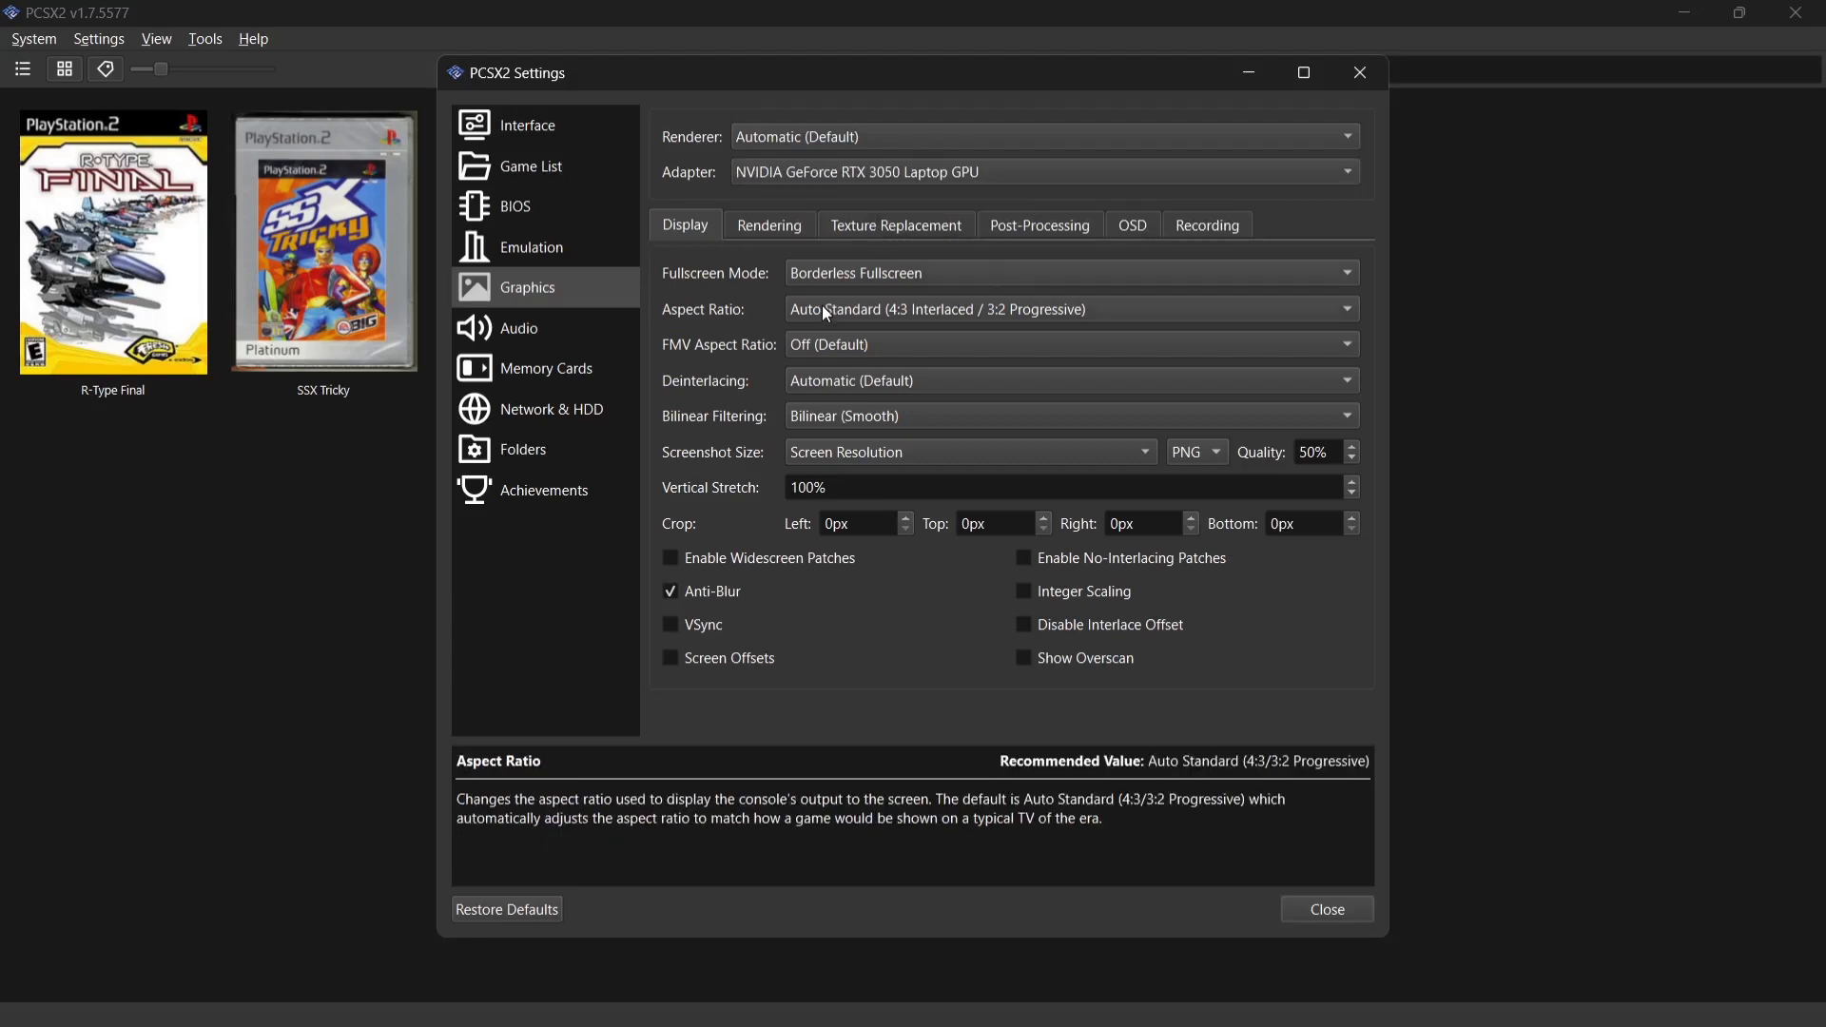
Review the aspect ratio and bilinear filtering choices in the display settings, leaving both as they are, and enable VSync.
{"action": "left_click", "coordinate": [924, 313]}
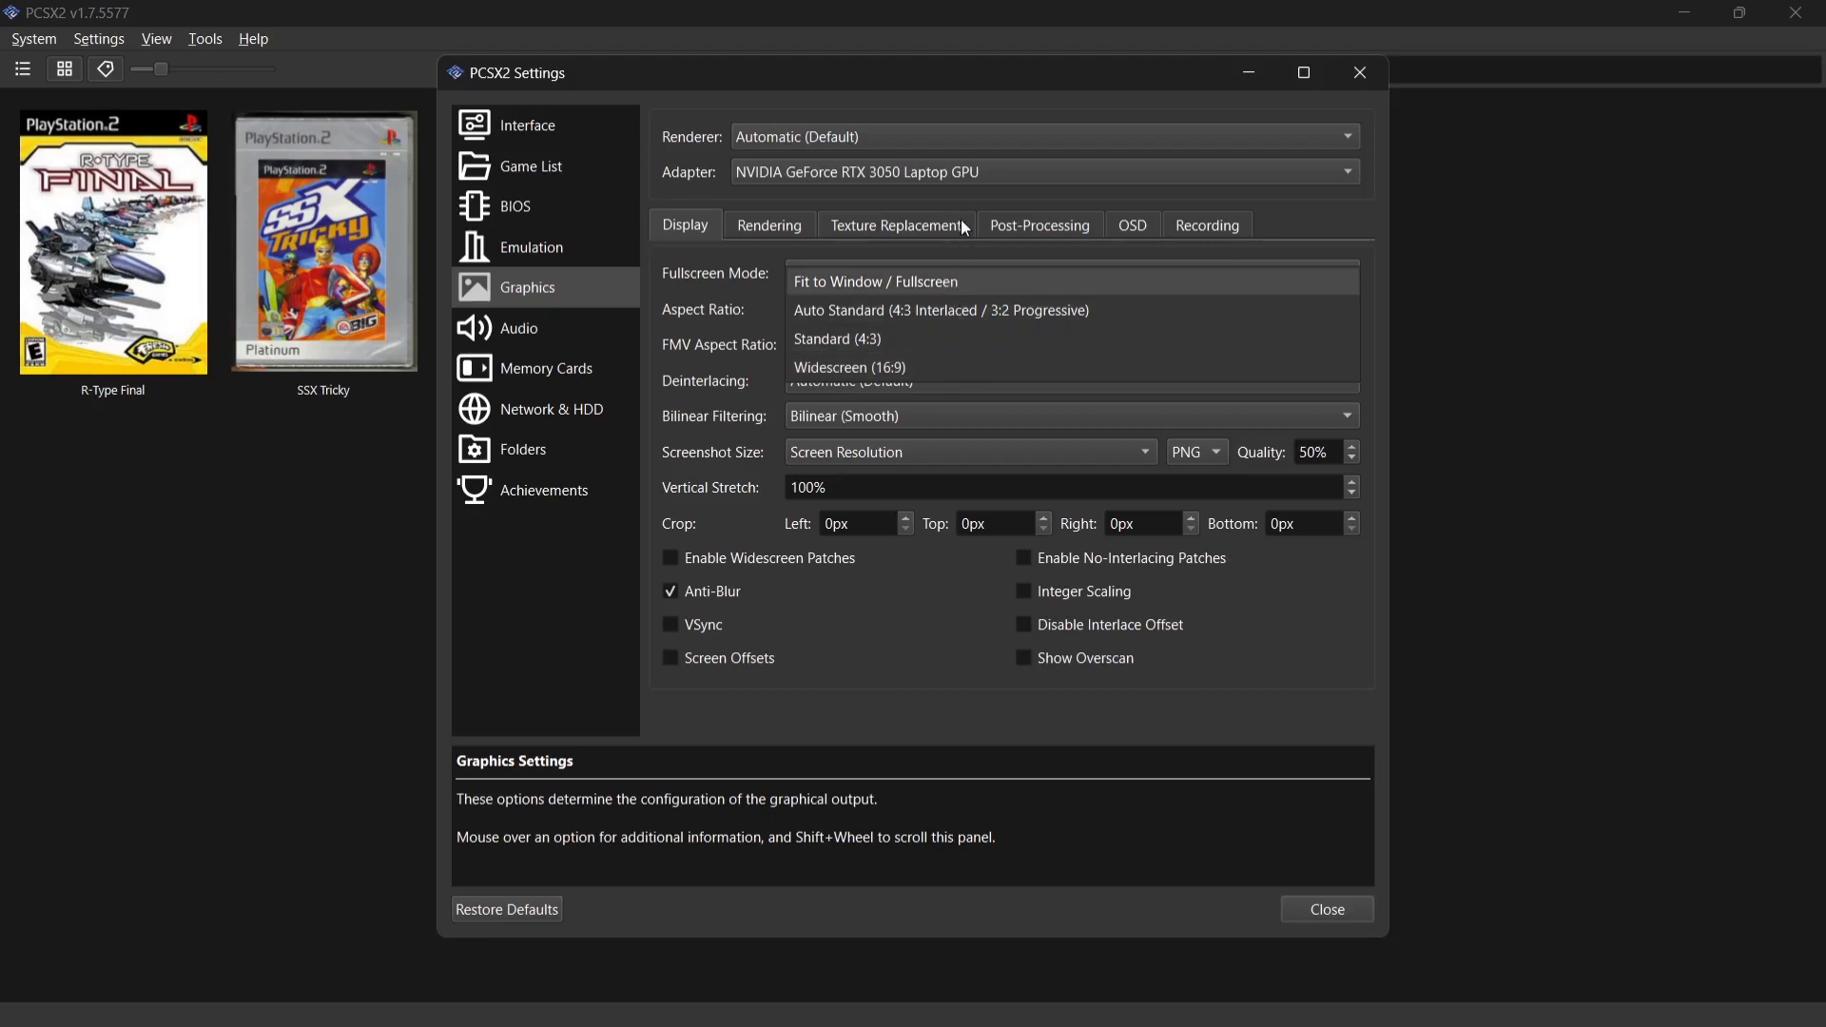
{"action": "left_click", "coordinate": [1023, 93]}
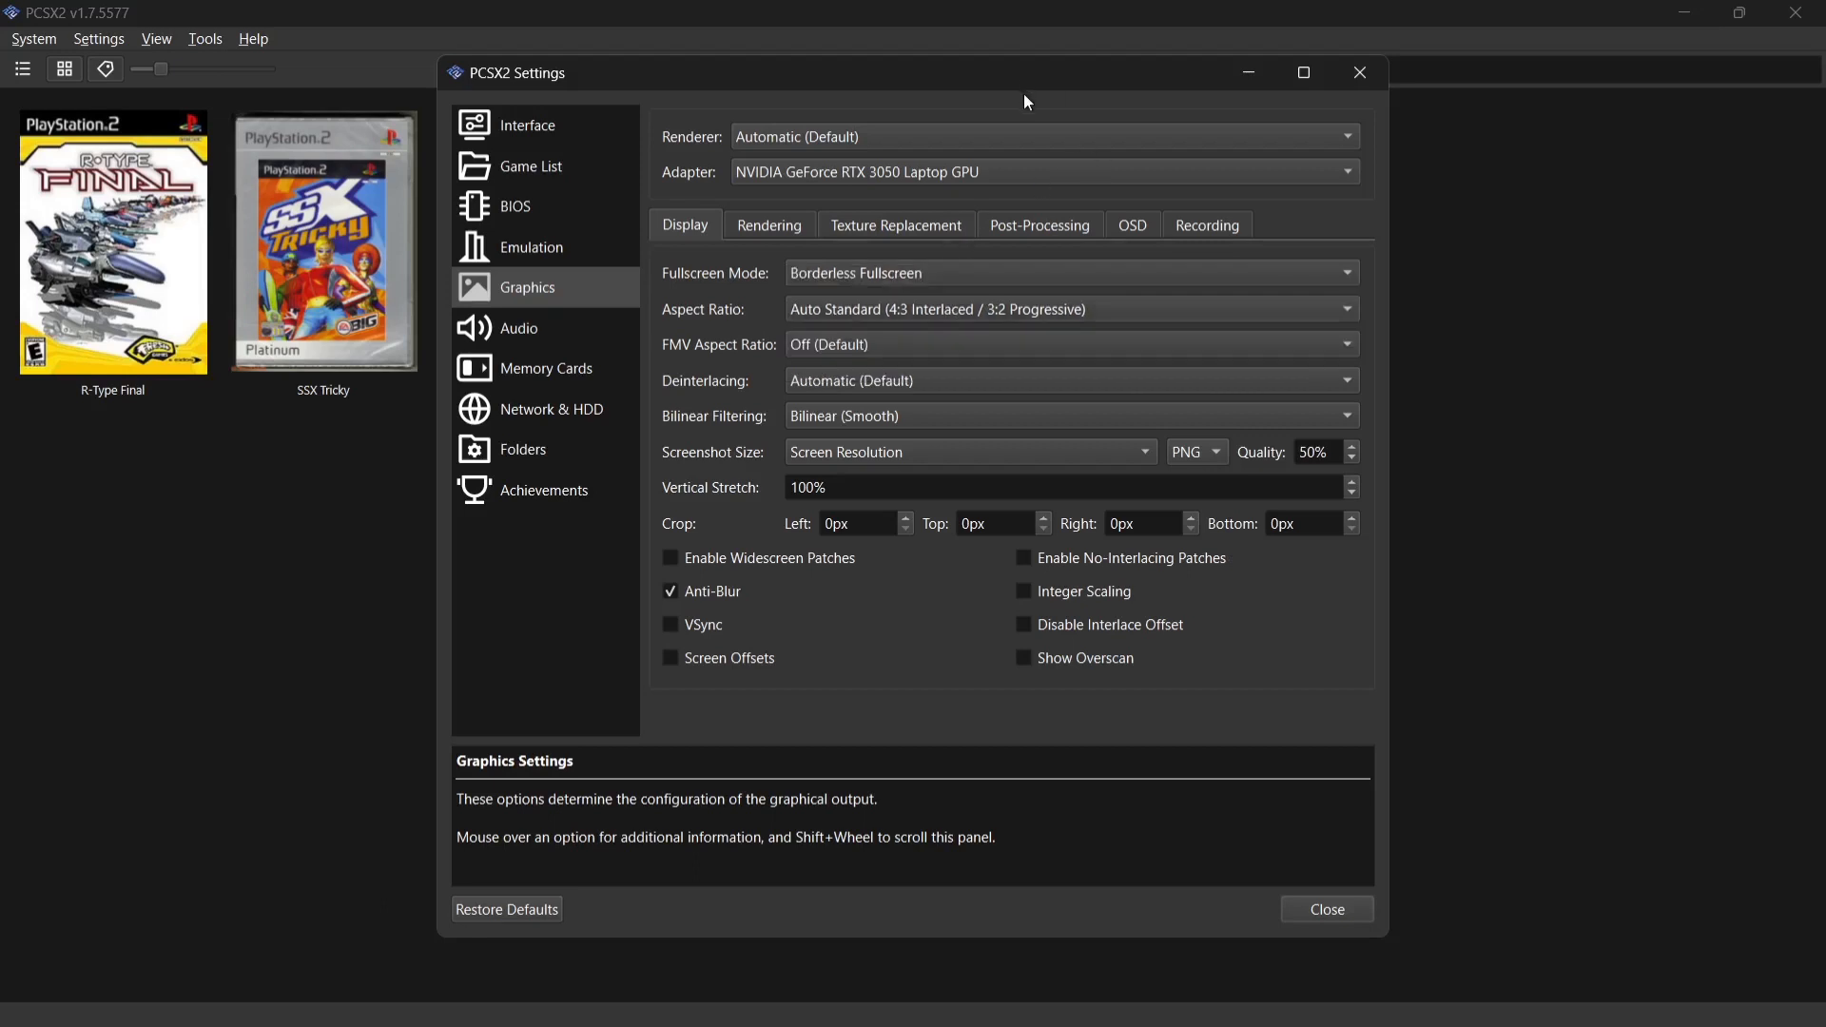
{"action": "left_click", "coordinate": [928, 426]}
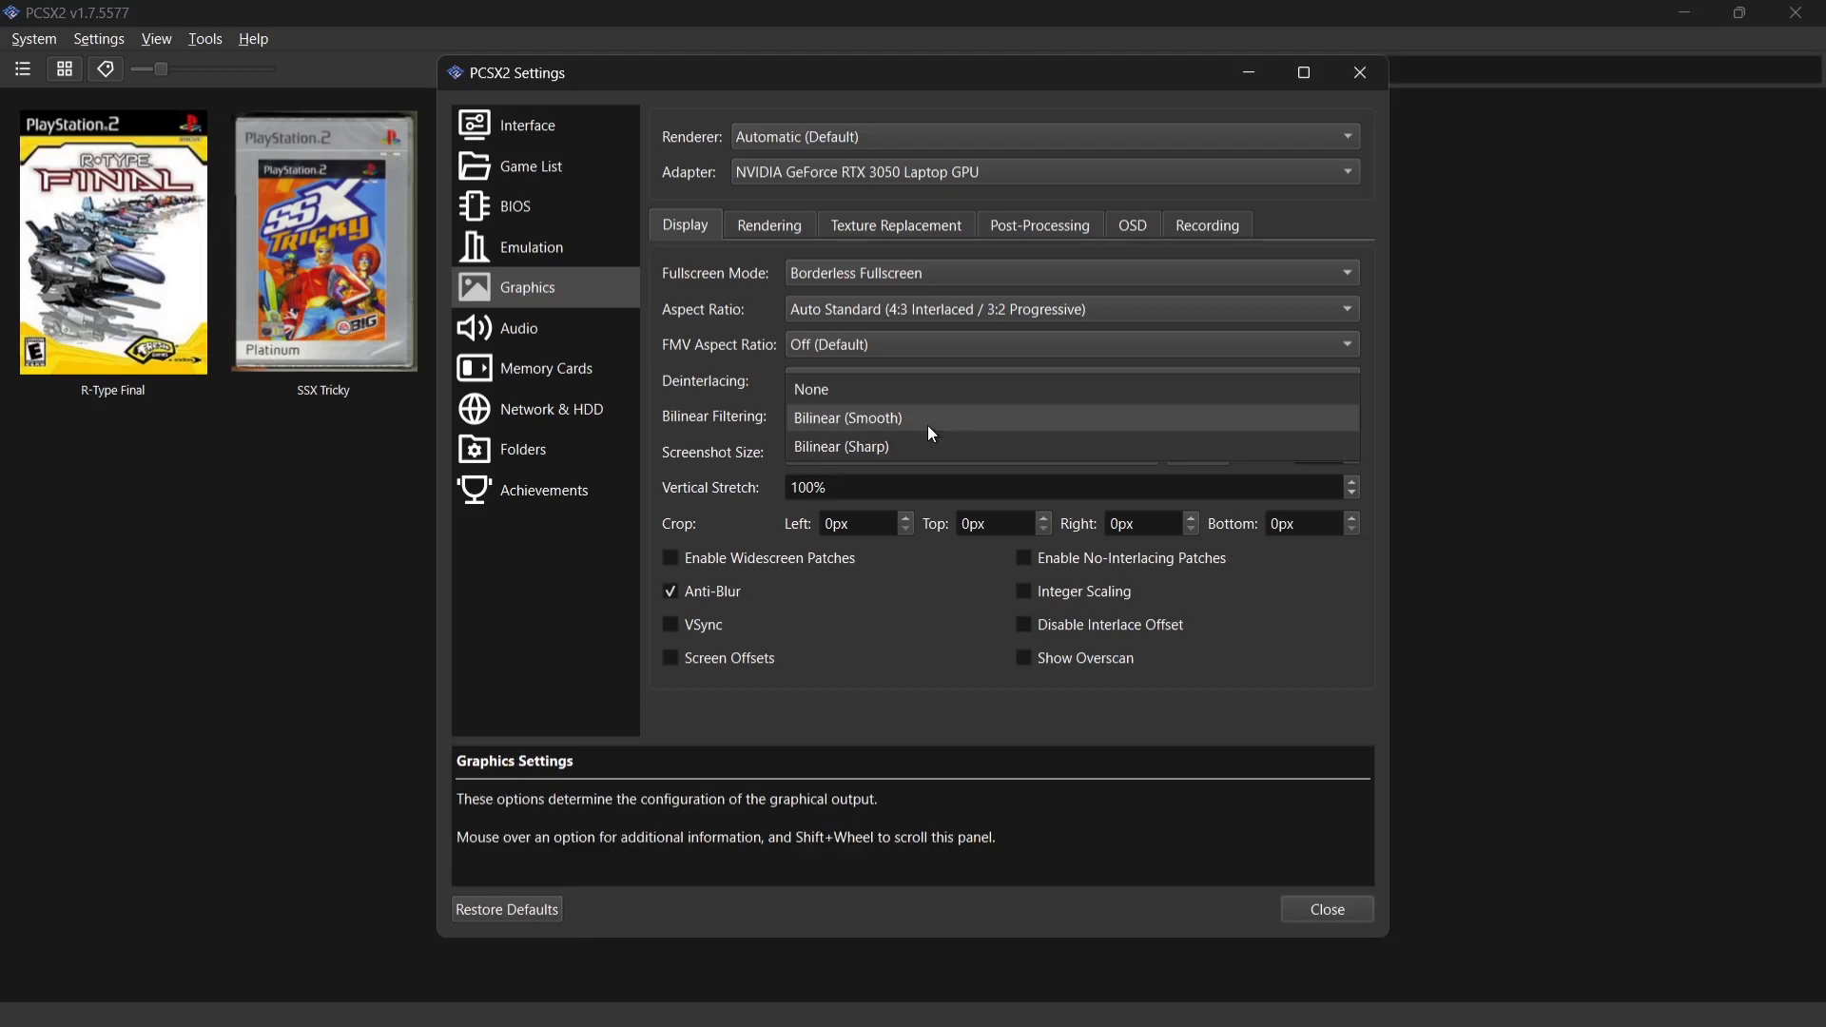
{"action": "left_click", "coordinate": [733, 386]}
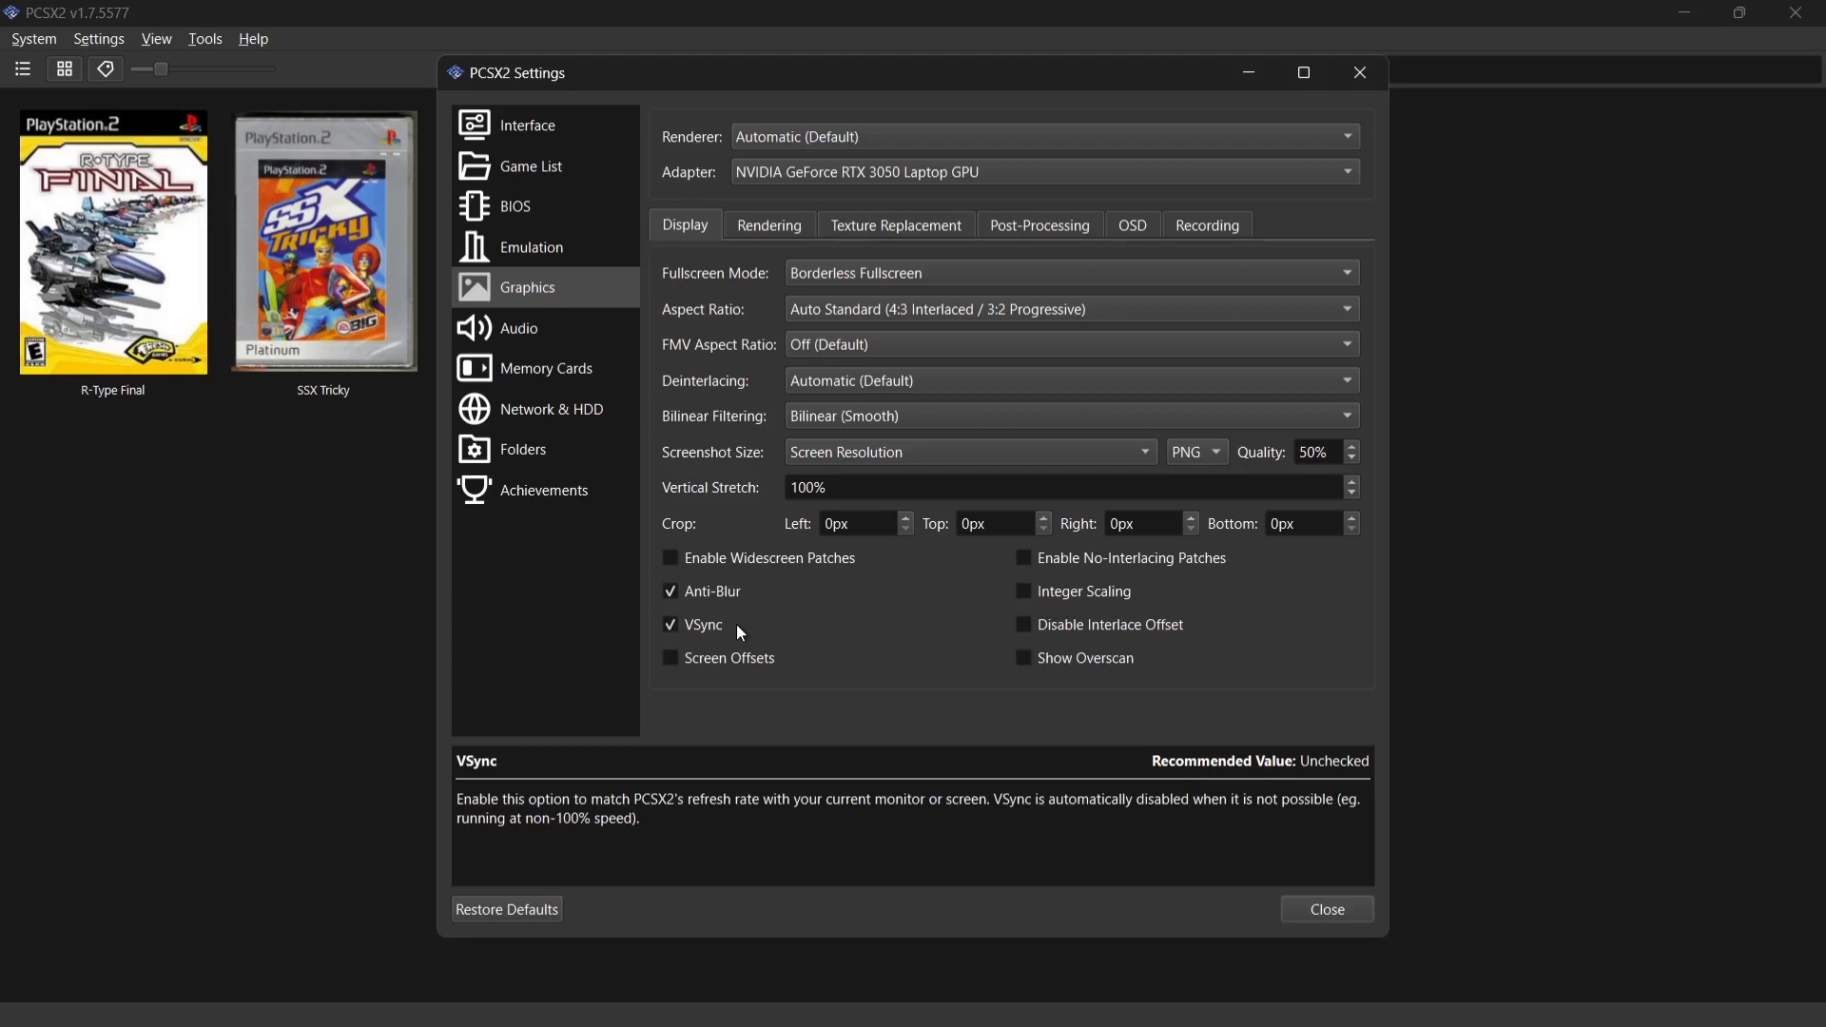
Set the internal rendering resolution to 2x Native (~720p).
{"action": "left_click", "coordinate": [800, 225]}
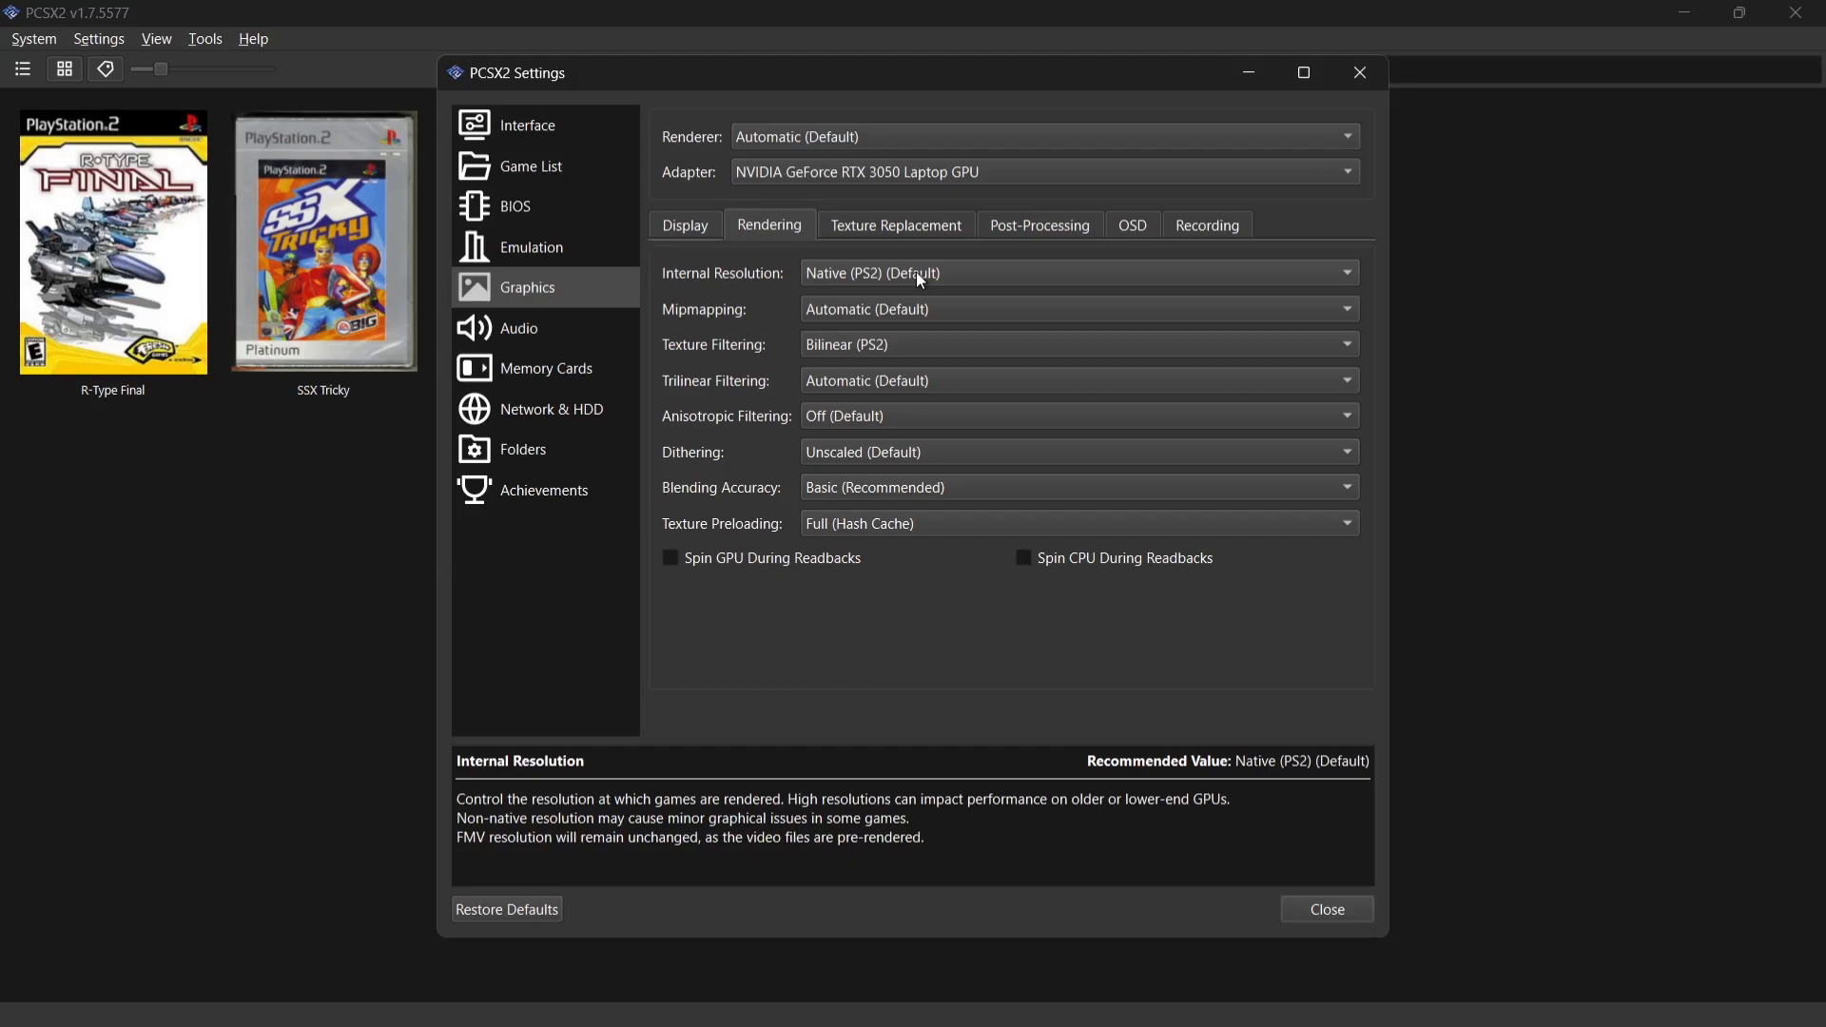
{"action": "left_click", "coordinate": [995, 278]}
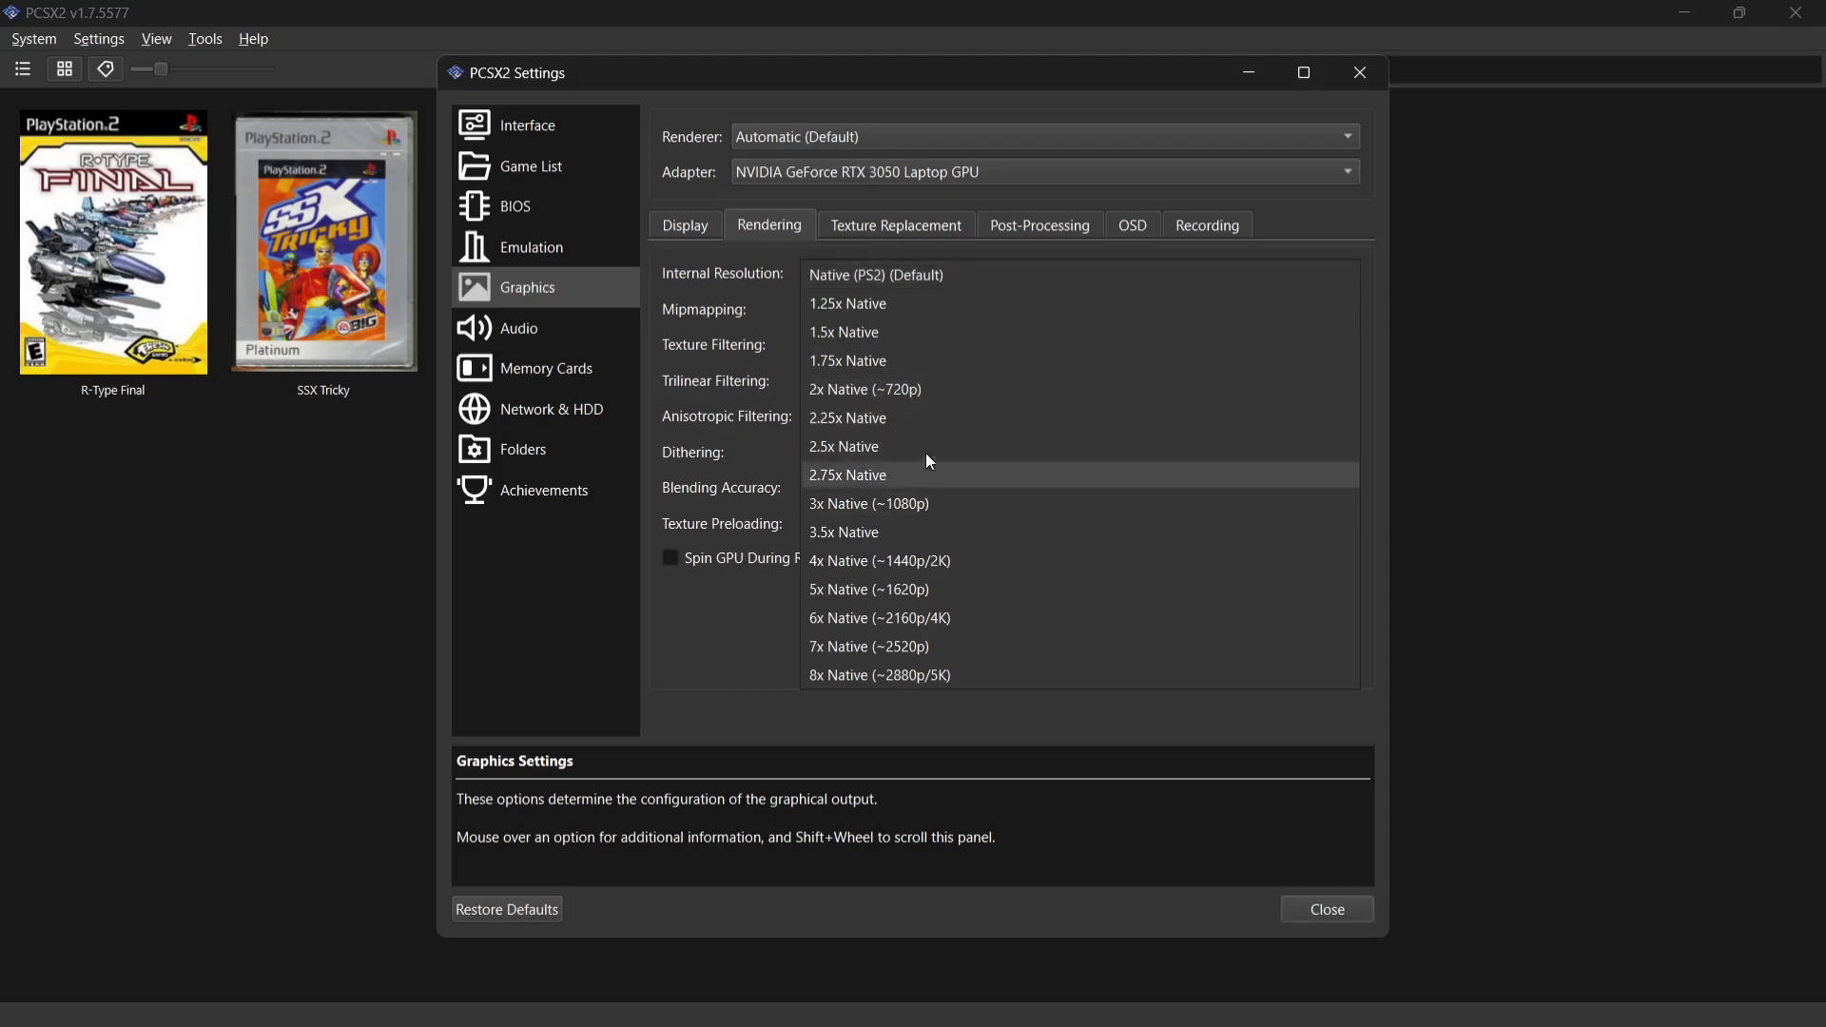
{"action": "left_click", "coordinate": [971, 389]}
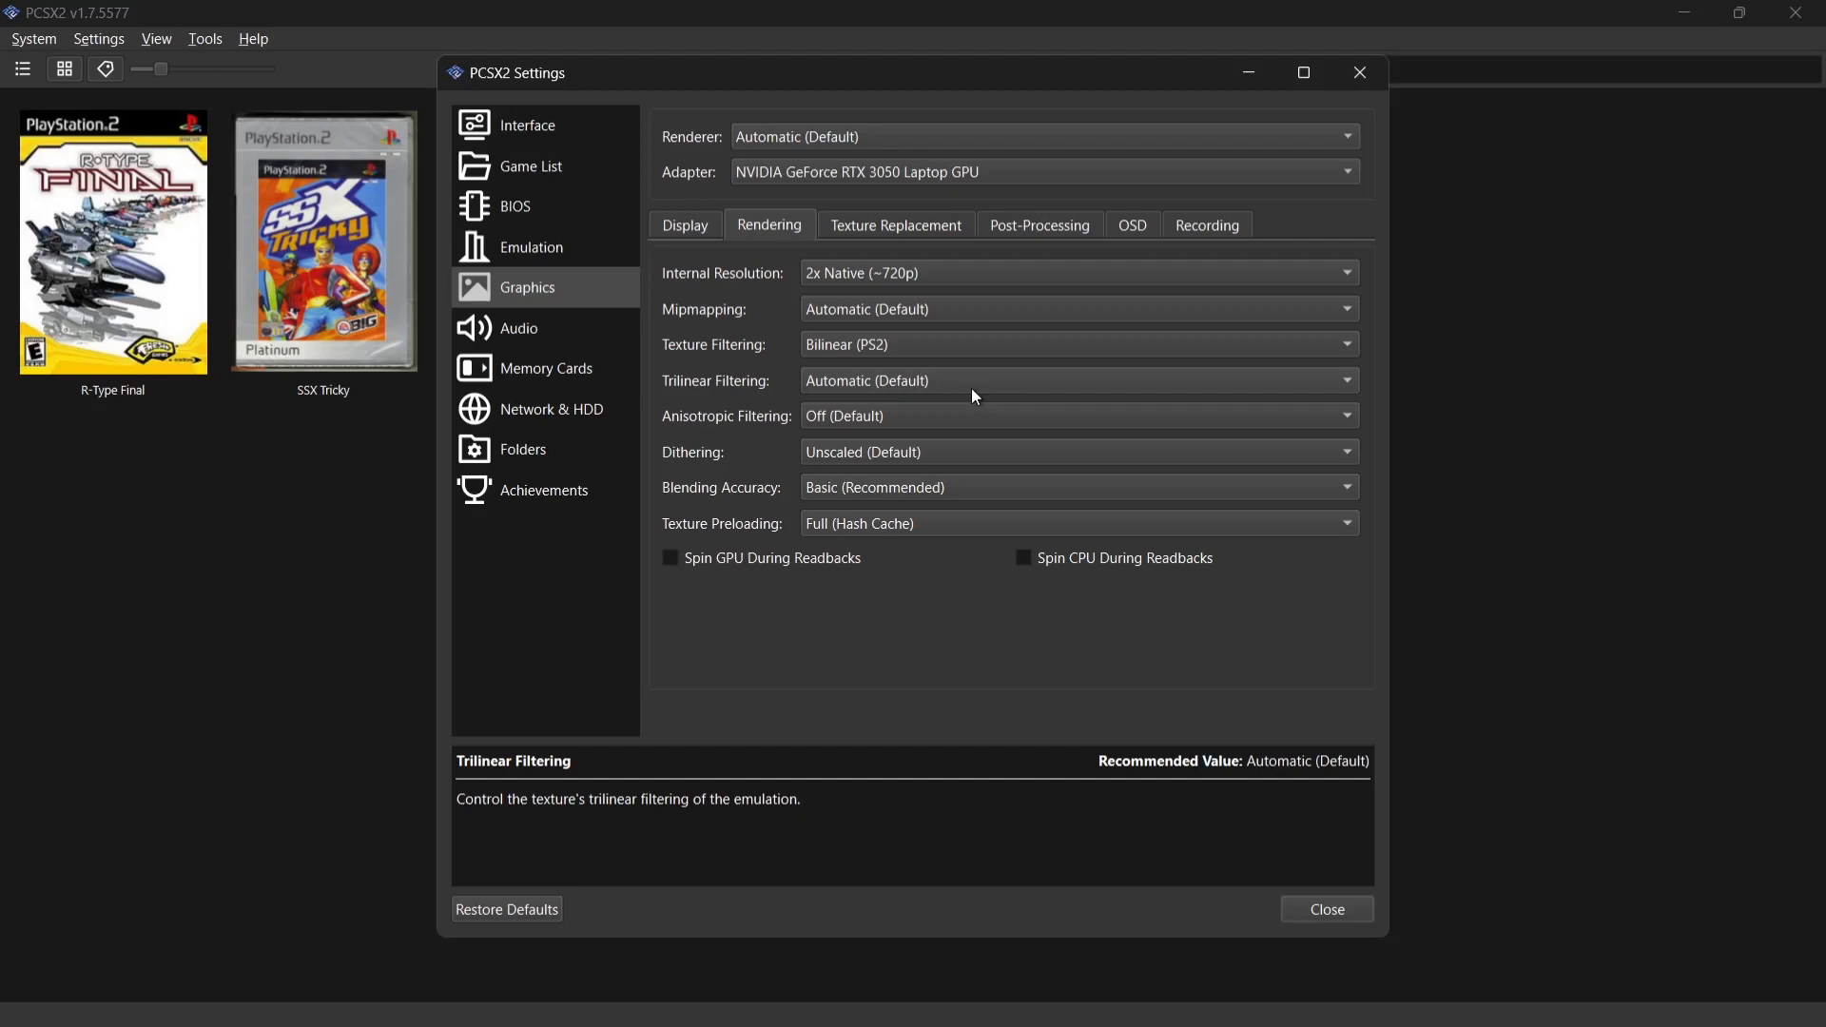
Review the texture filtering choices, leaving Bilinear (PS2), and set anisotropic filtering to 2x.
{"action": "left_click", "coordinate": [920, 354]}
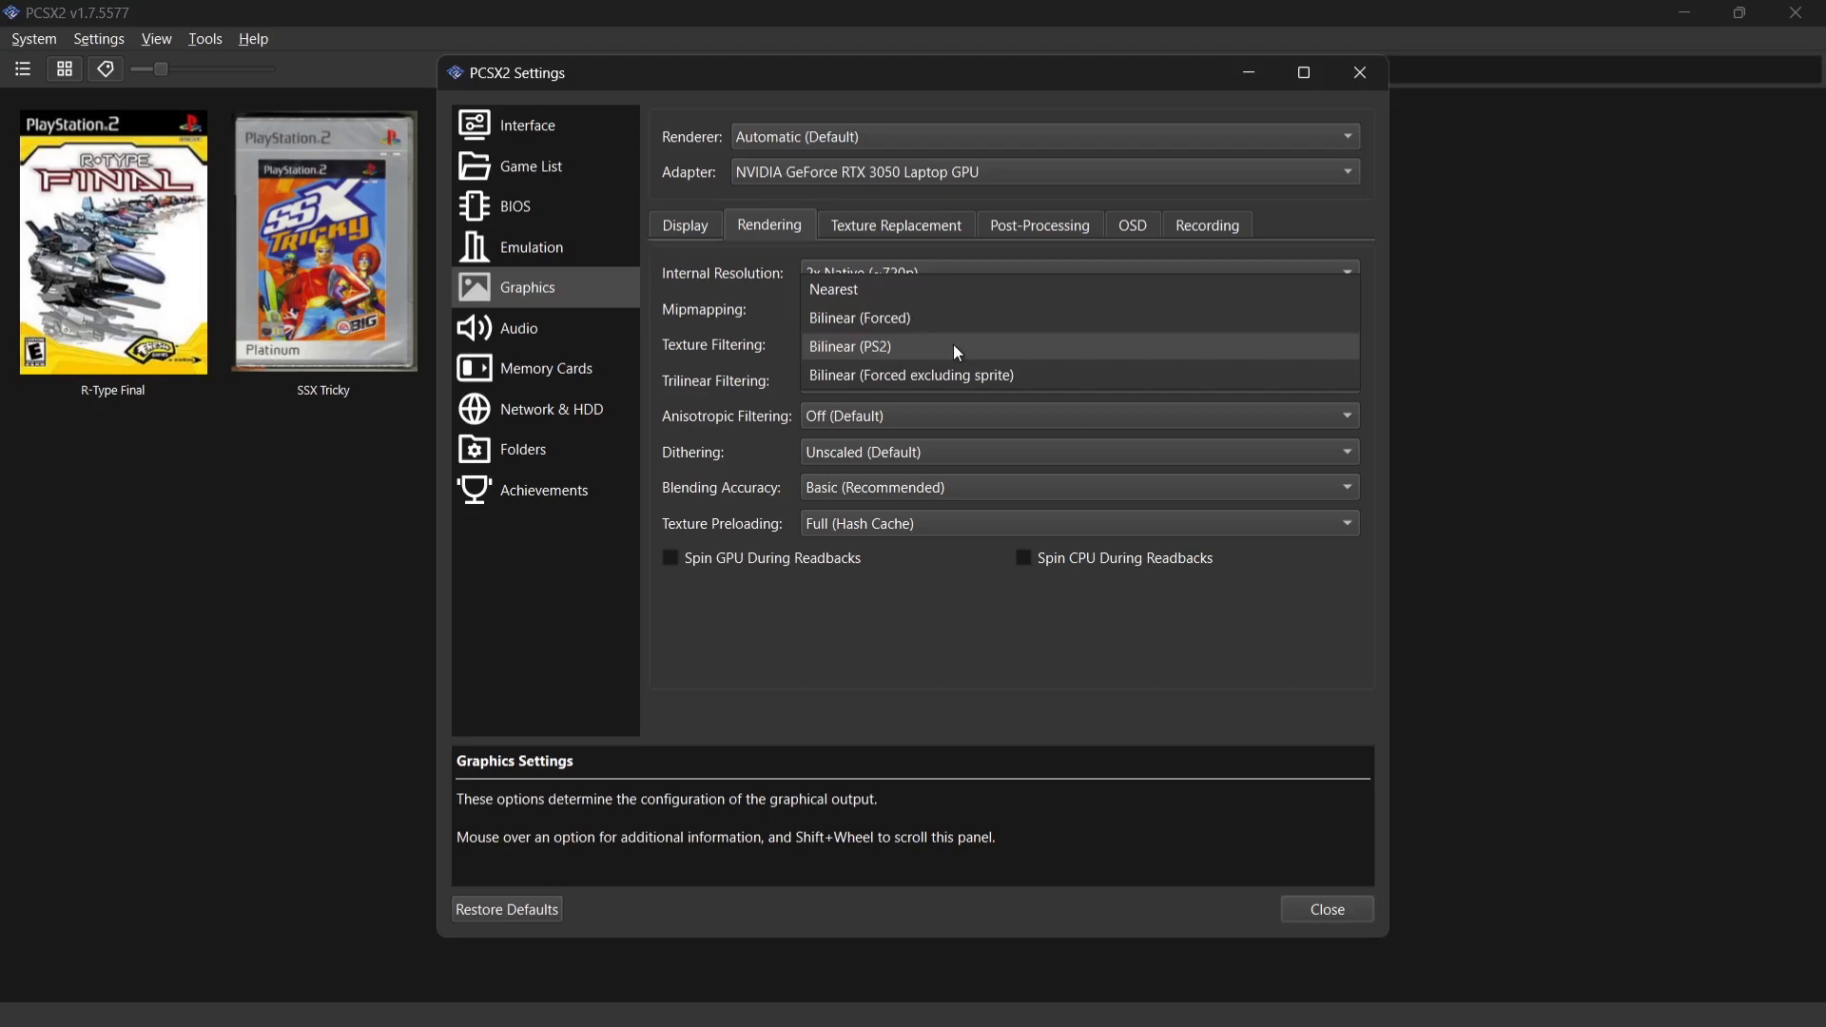
{"action": "left_click", "coordinate": [977, 657]}
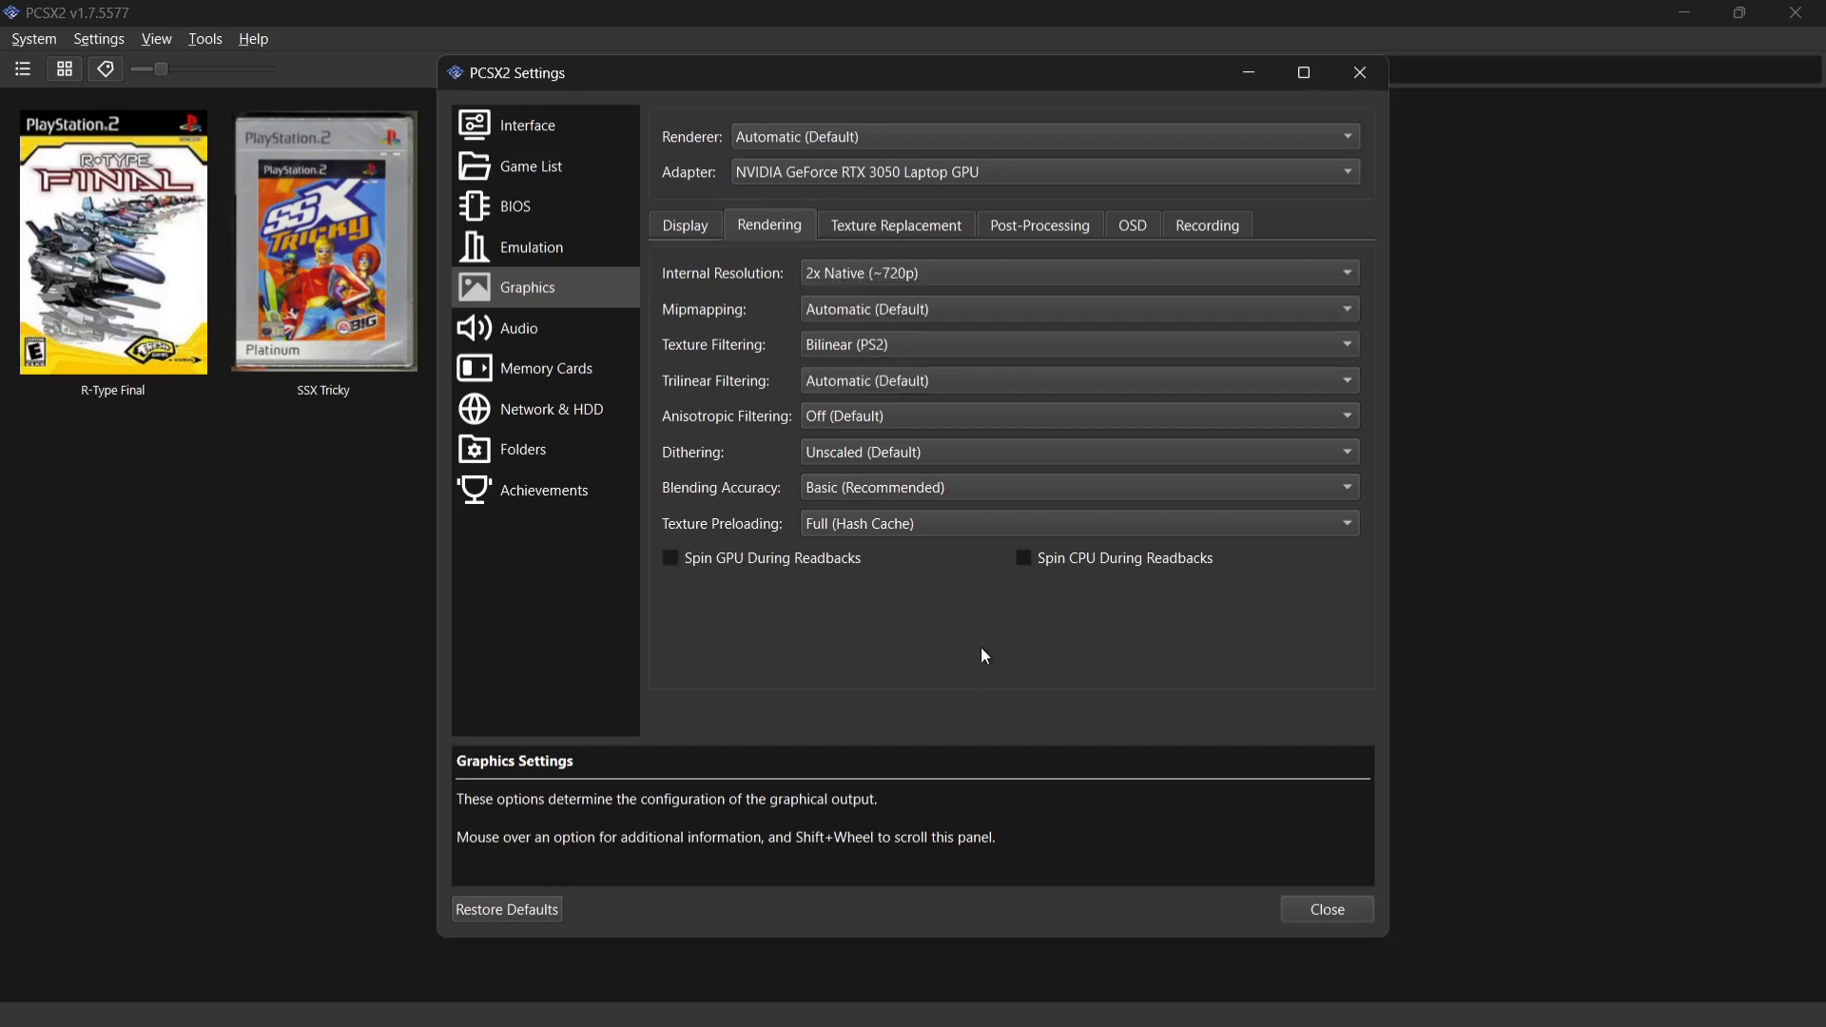
{"action": "left_click", "coordinate": [859, 421]}
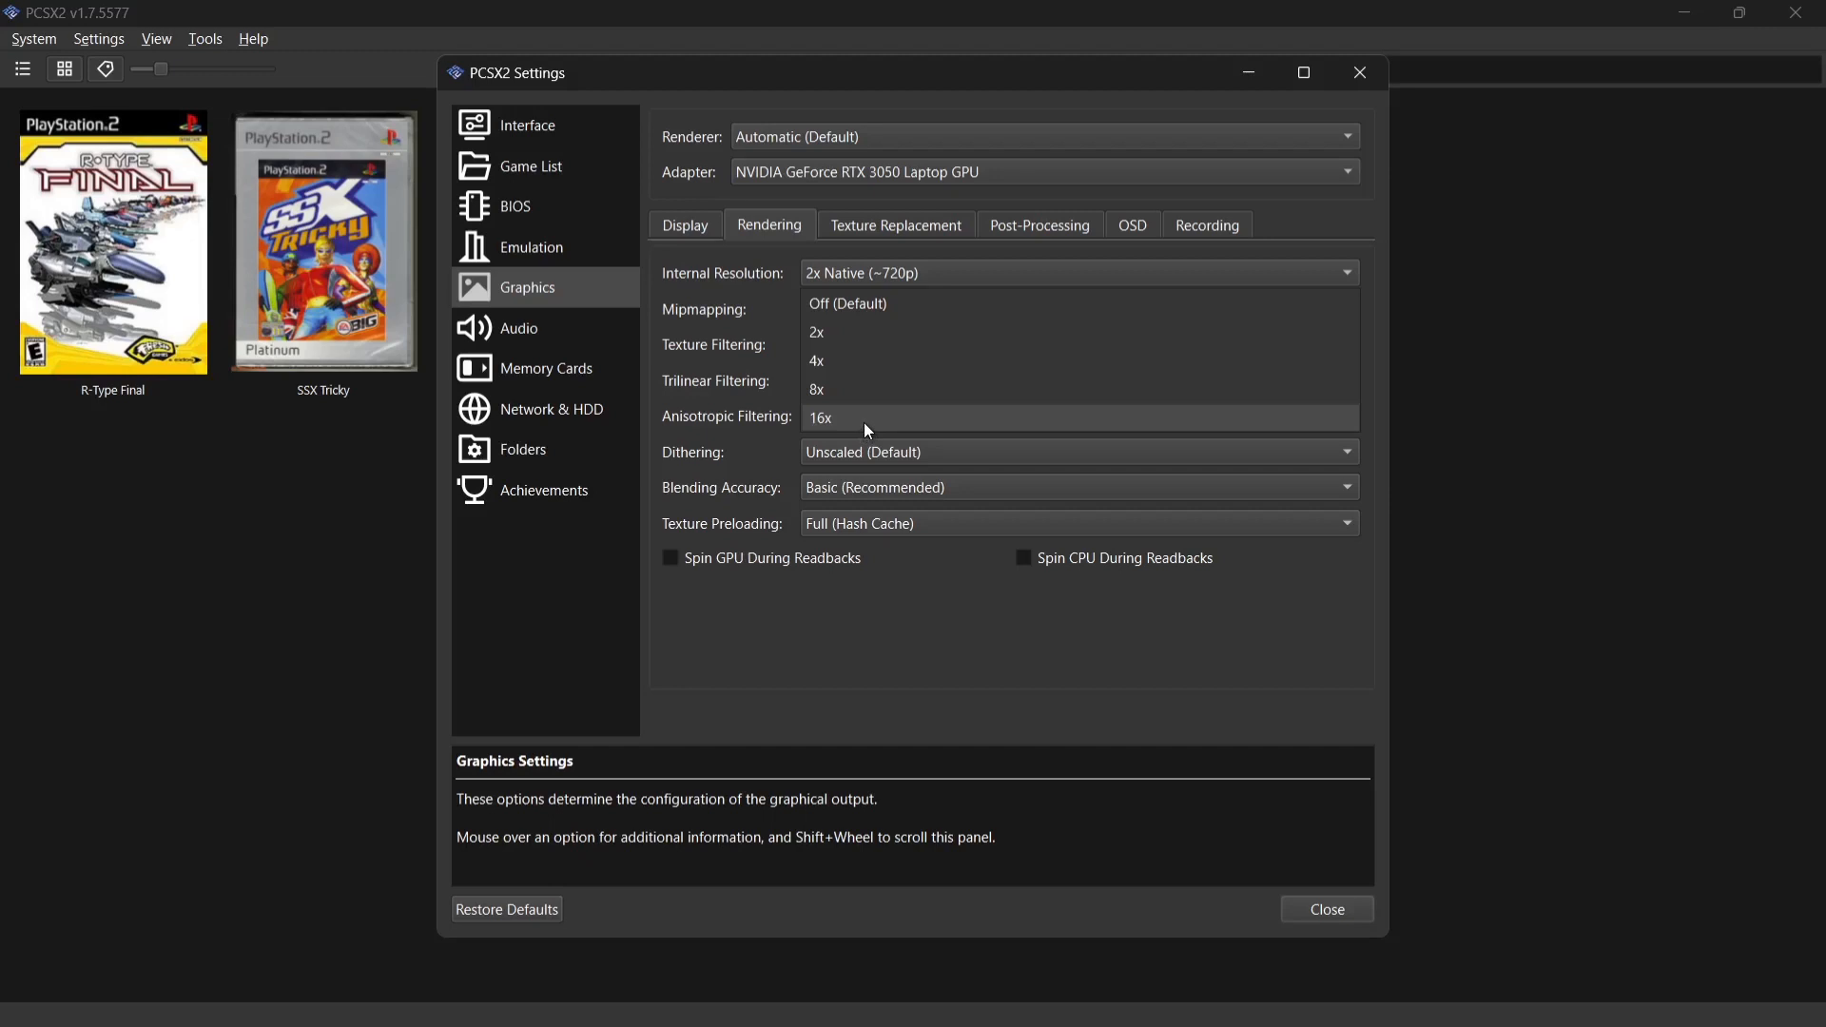
{"action": "left_click", "coordinate": [859, 332]}
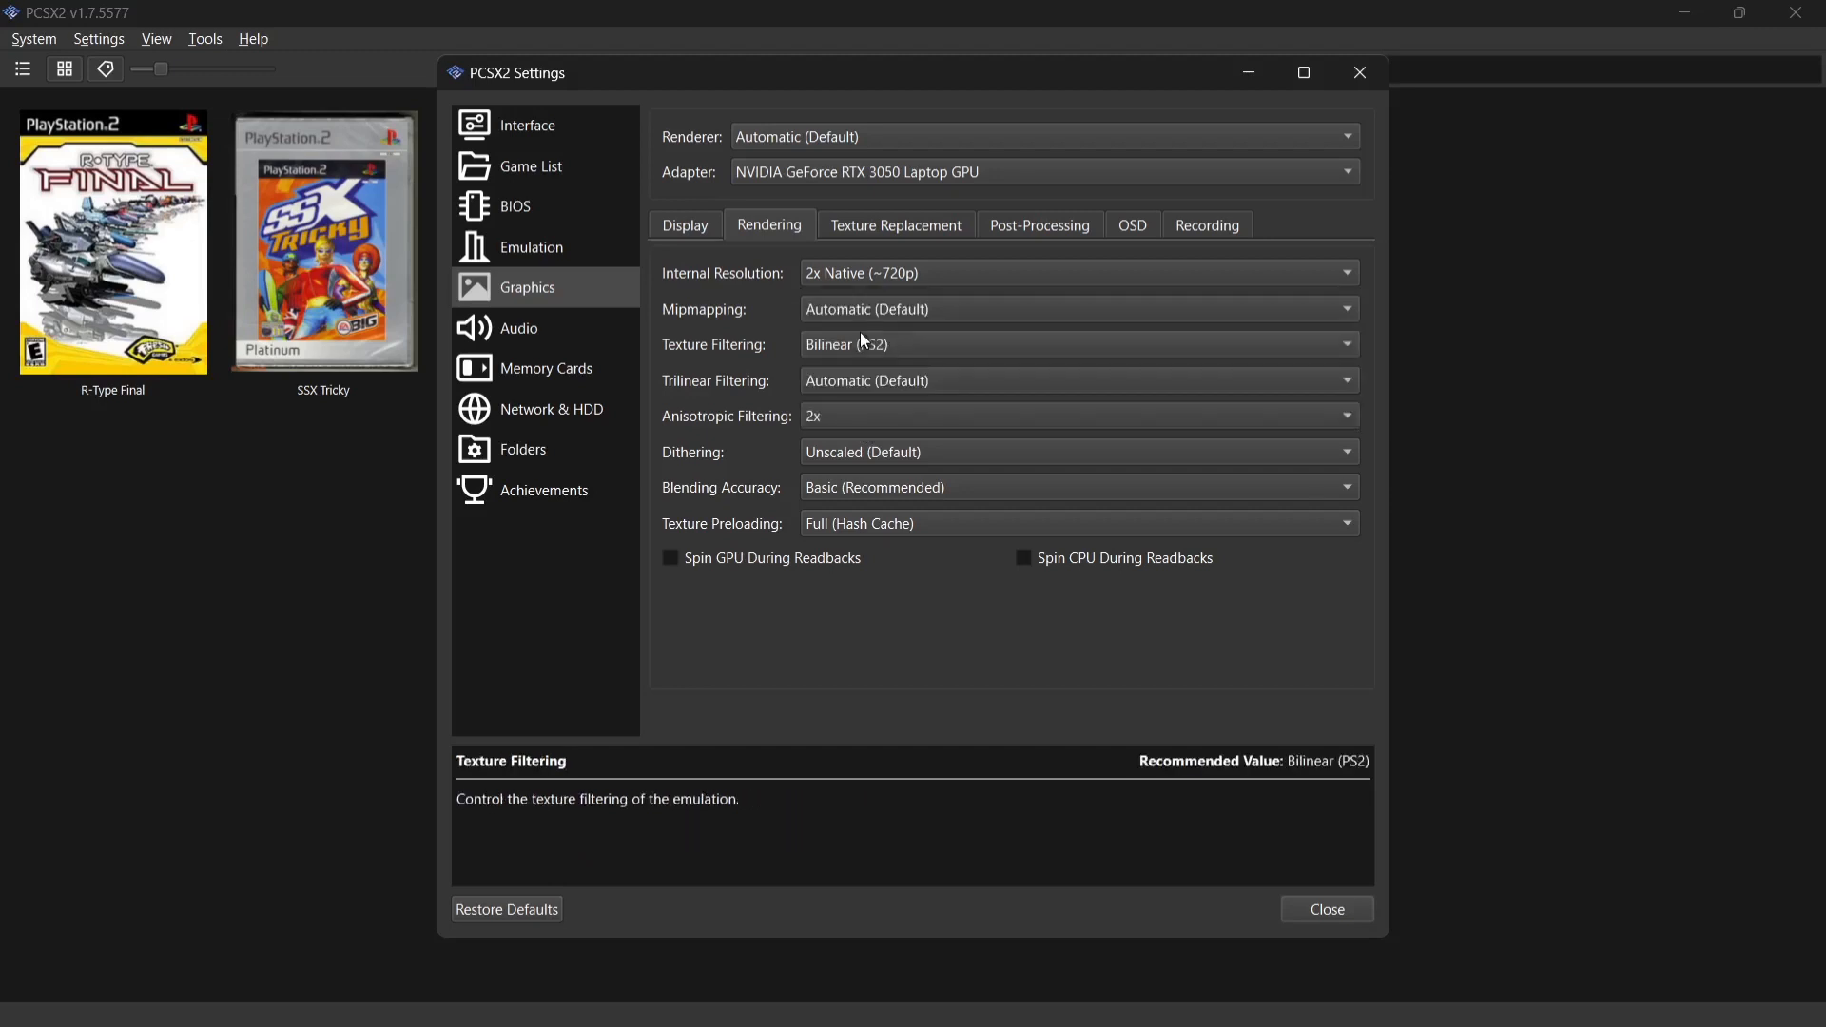
Look over the post-processing, texture replacement and display settings, and check for emulator updates from the Interface settings.
{"action": "left_click", "coordinate": [1039, 225]}
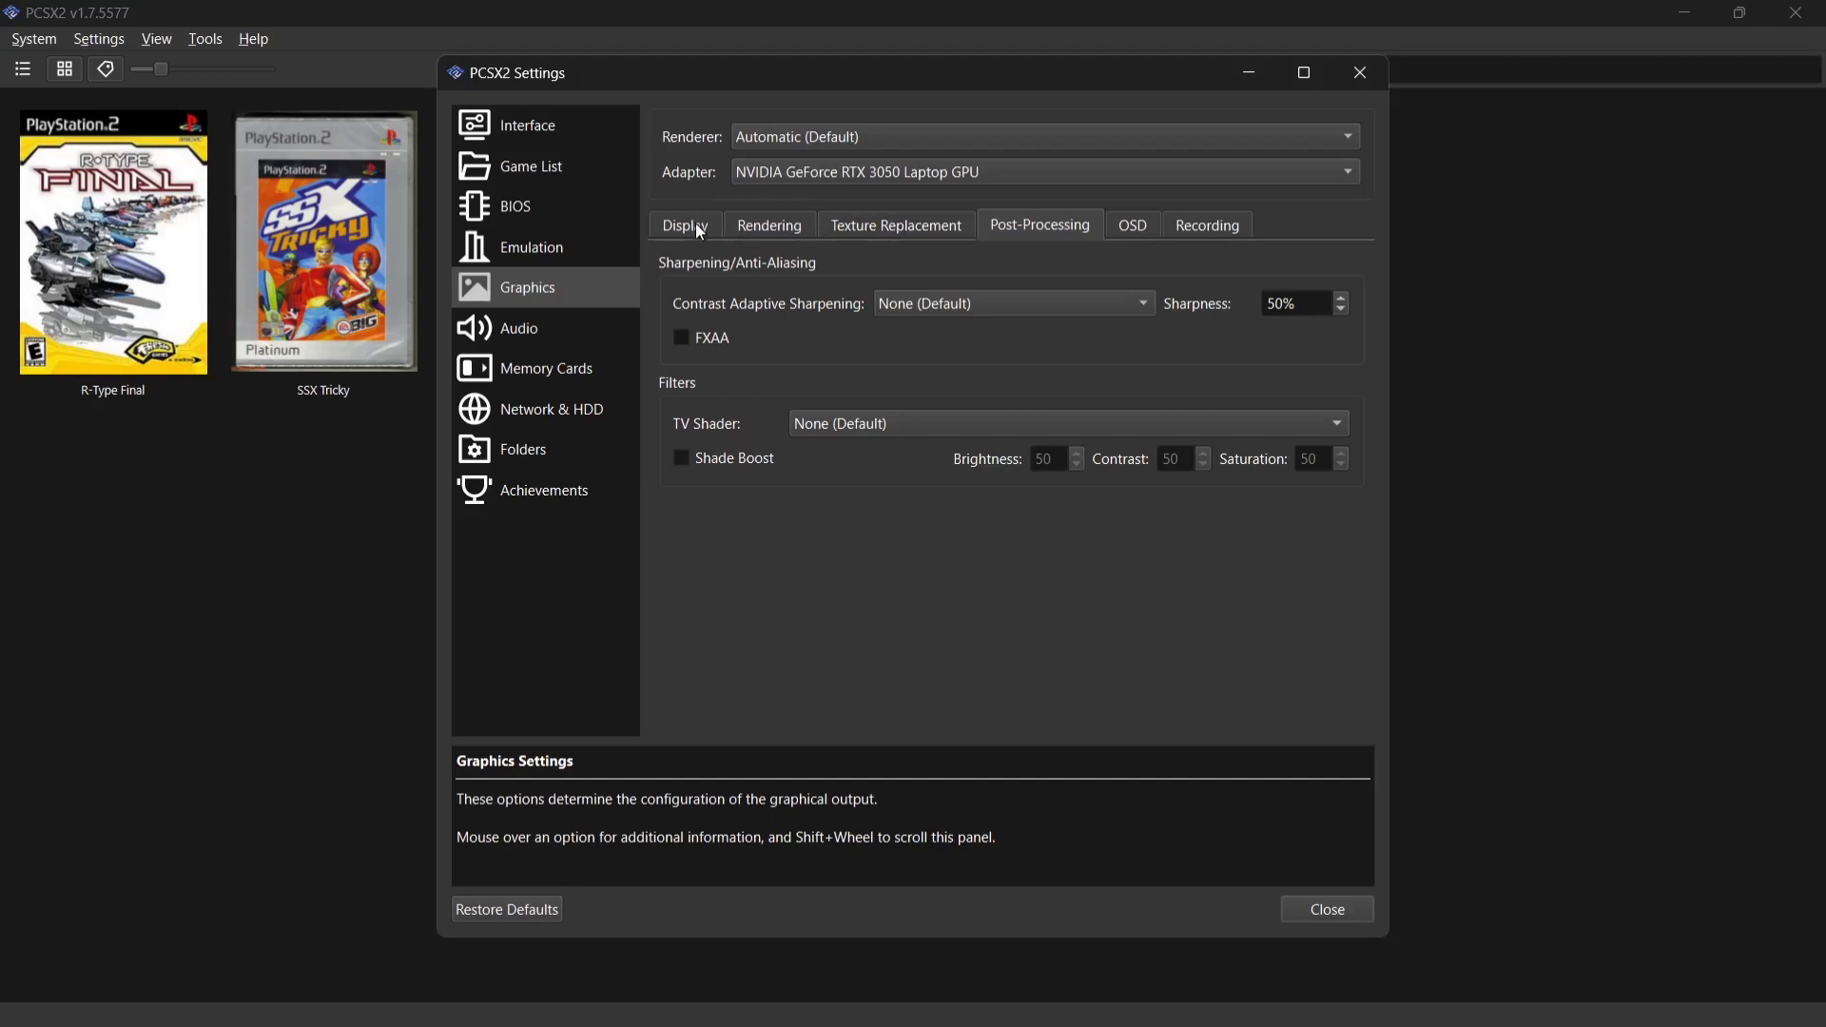
{"action": "left_click", "coordinate": [885, 228]}
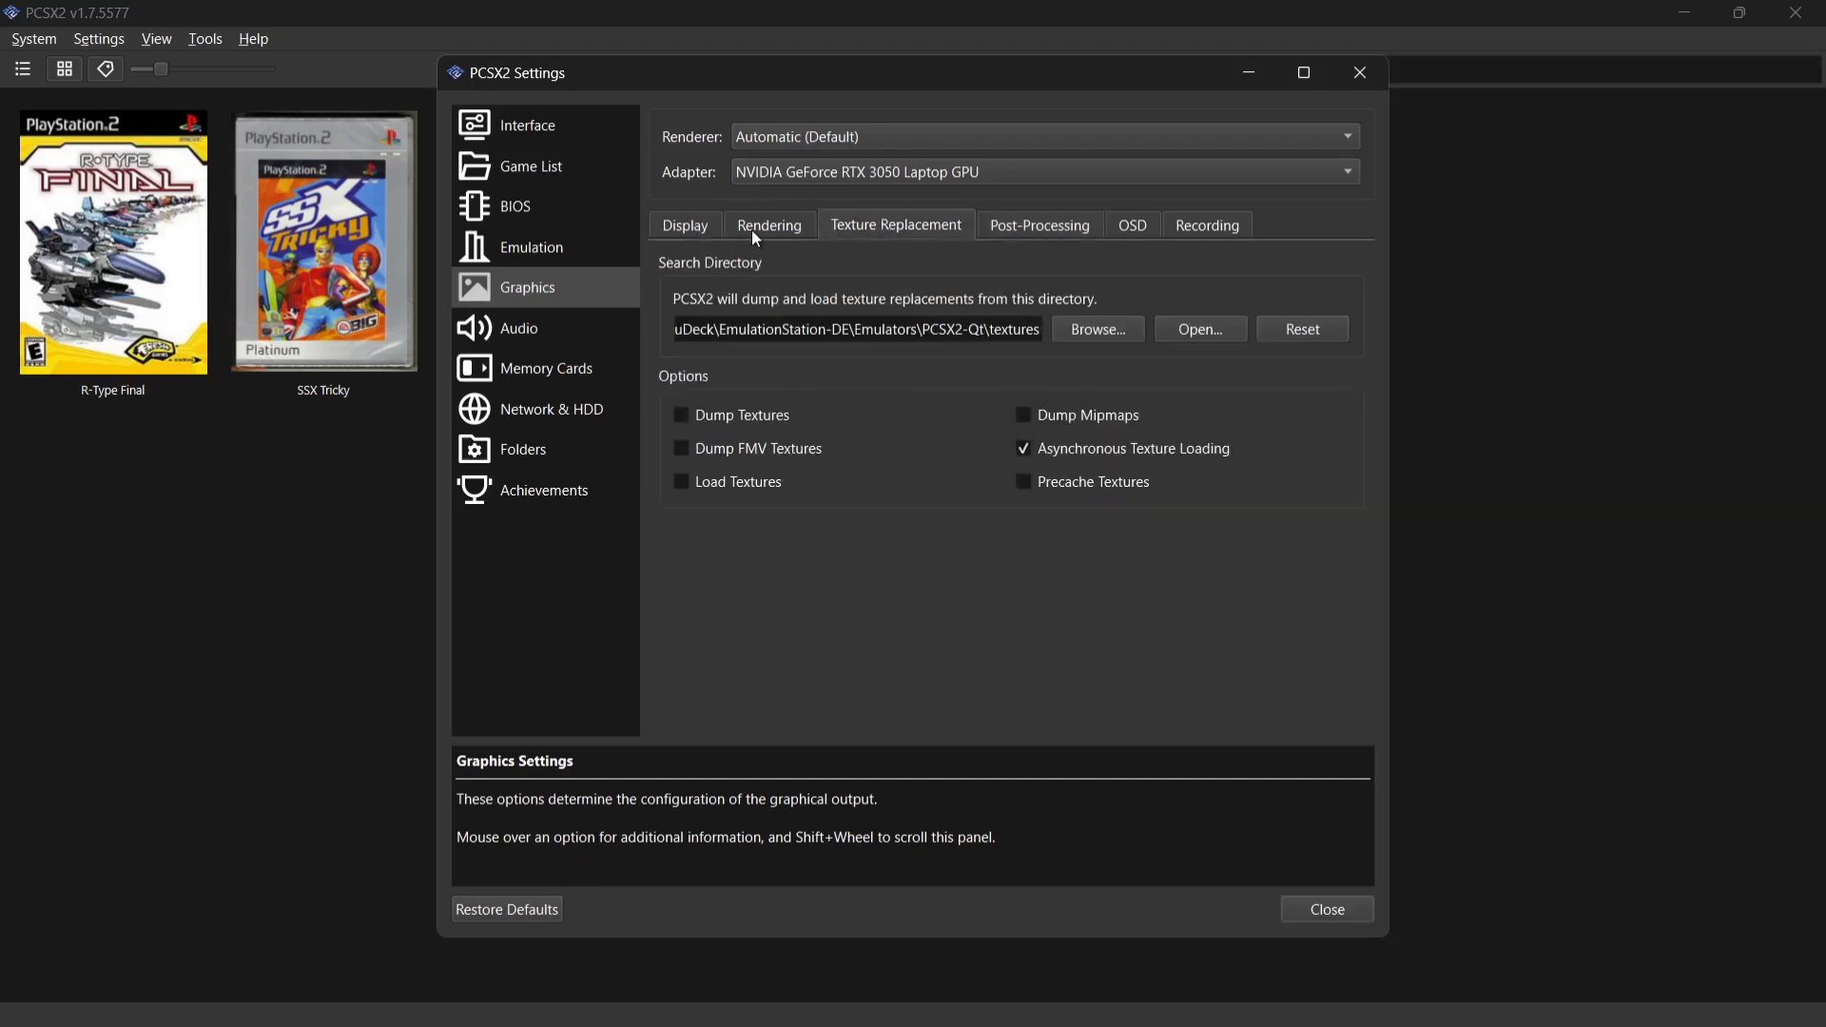
{"action": "left_click", "coordinate": [688, 227]}
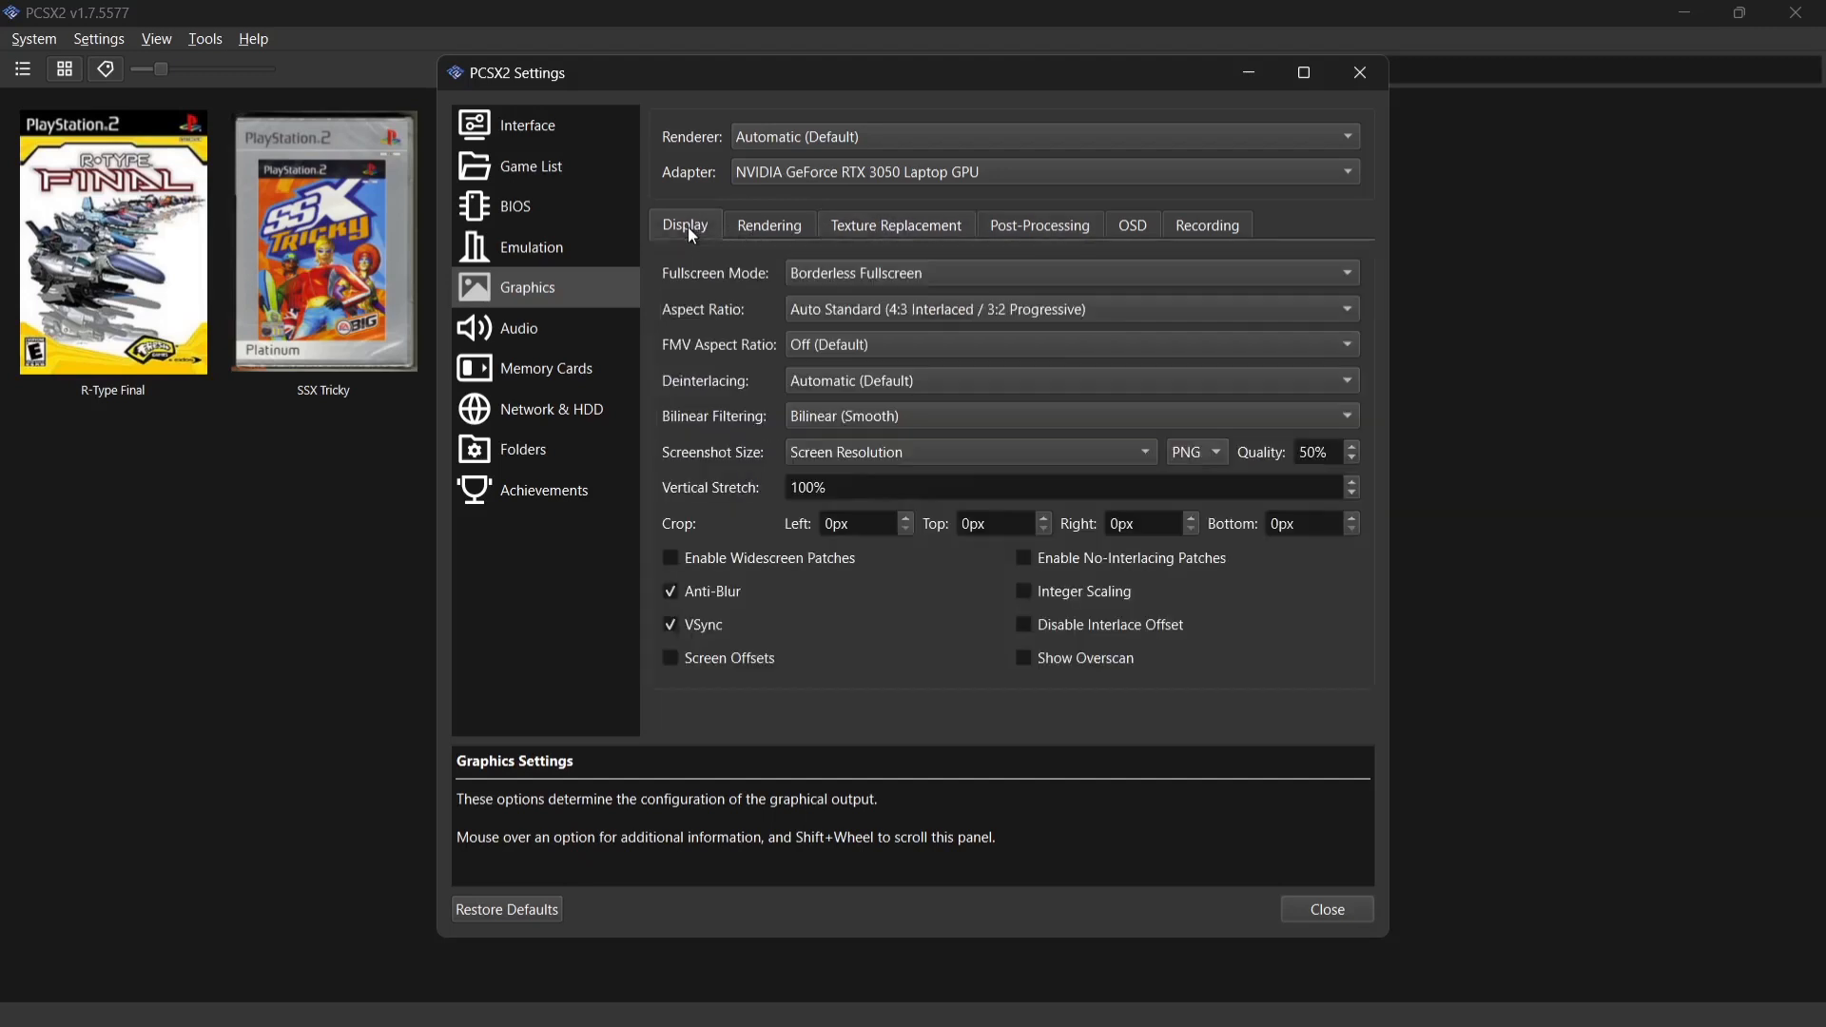
{"action": "left_click", "coordinate": [544, 179]}
{"action": "left_click", "coordinate": [553, 142]}
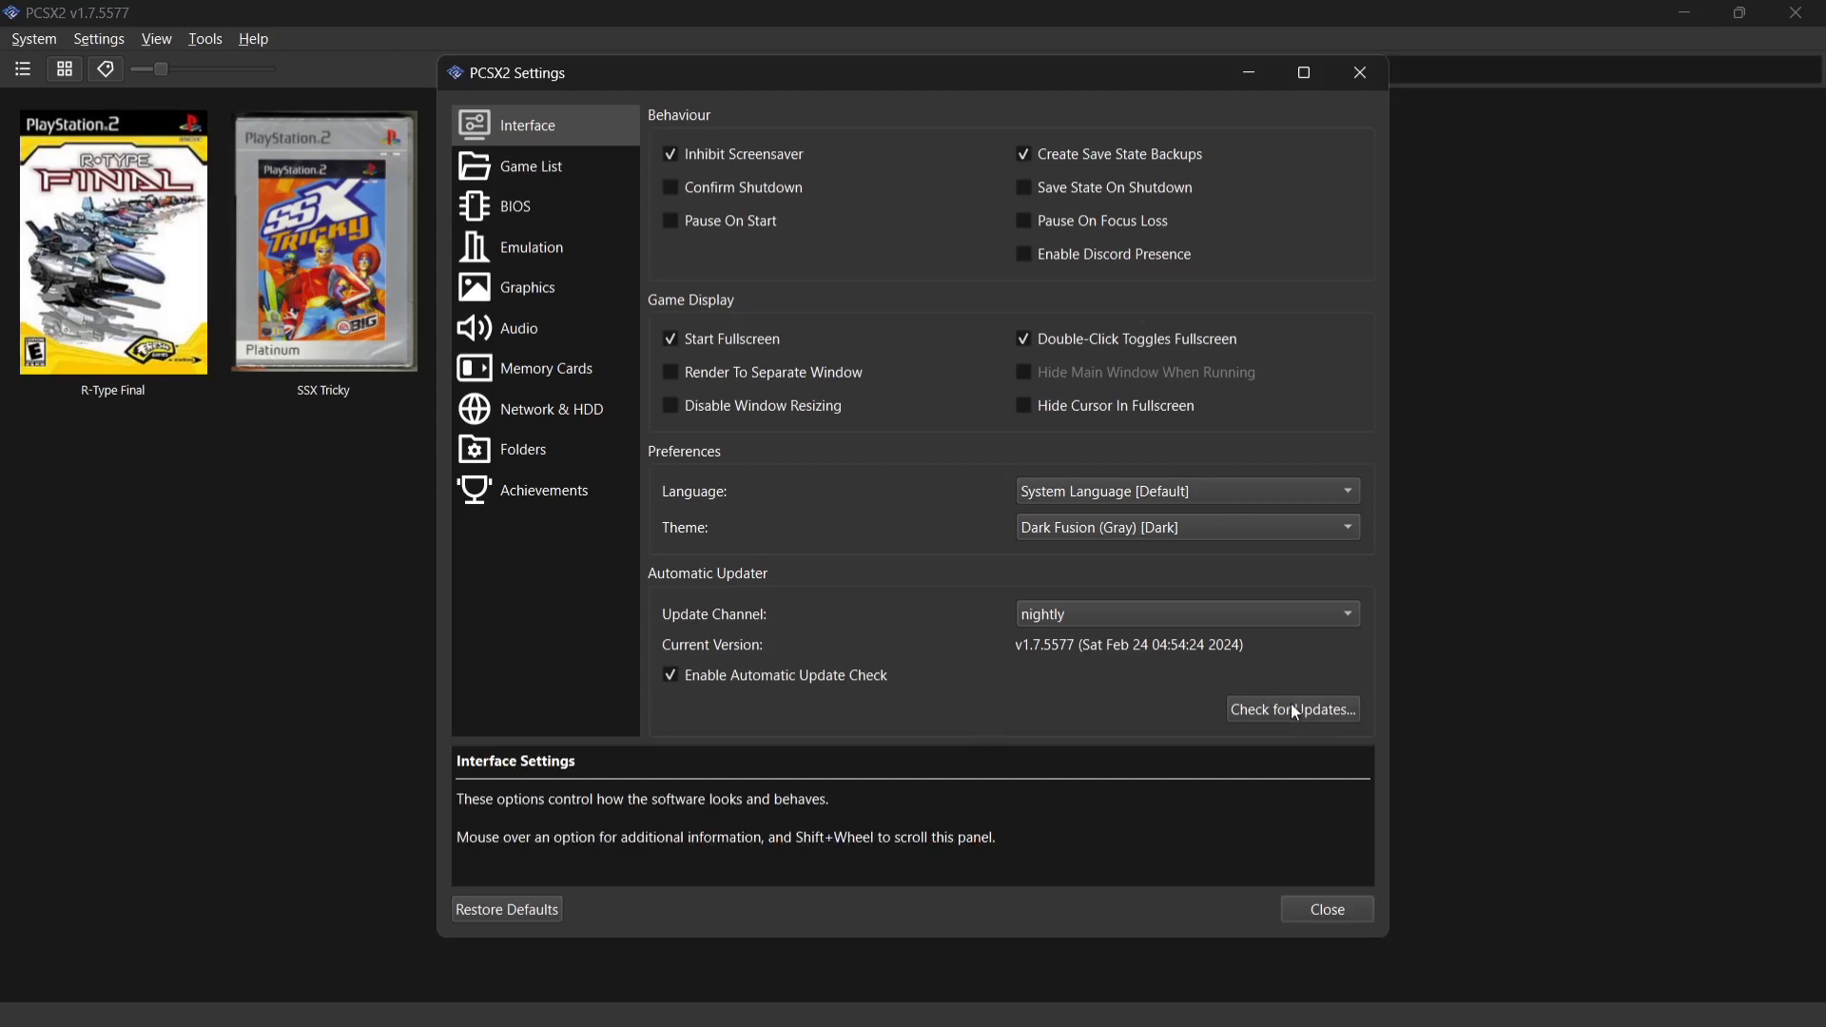
{"action": "left_click", "coordinate": [1343, 709]}
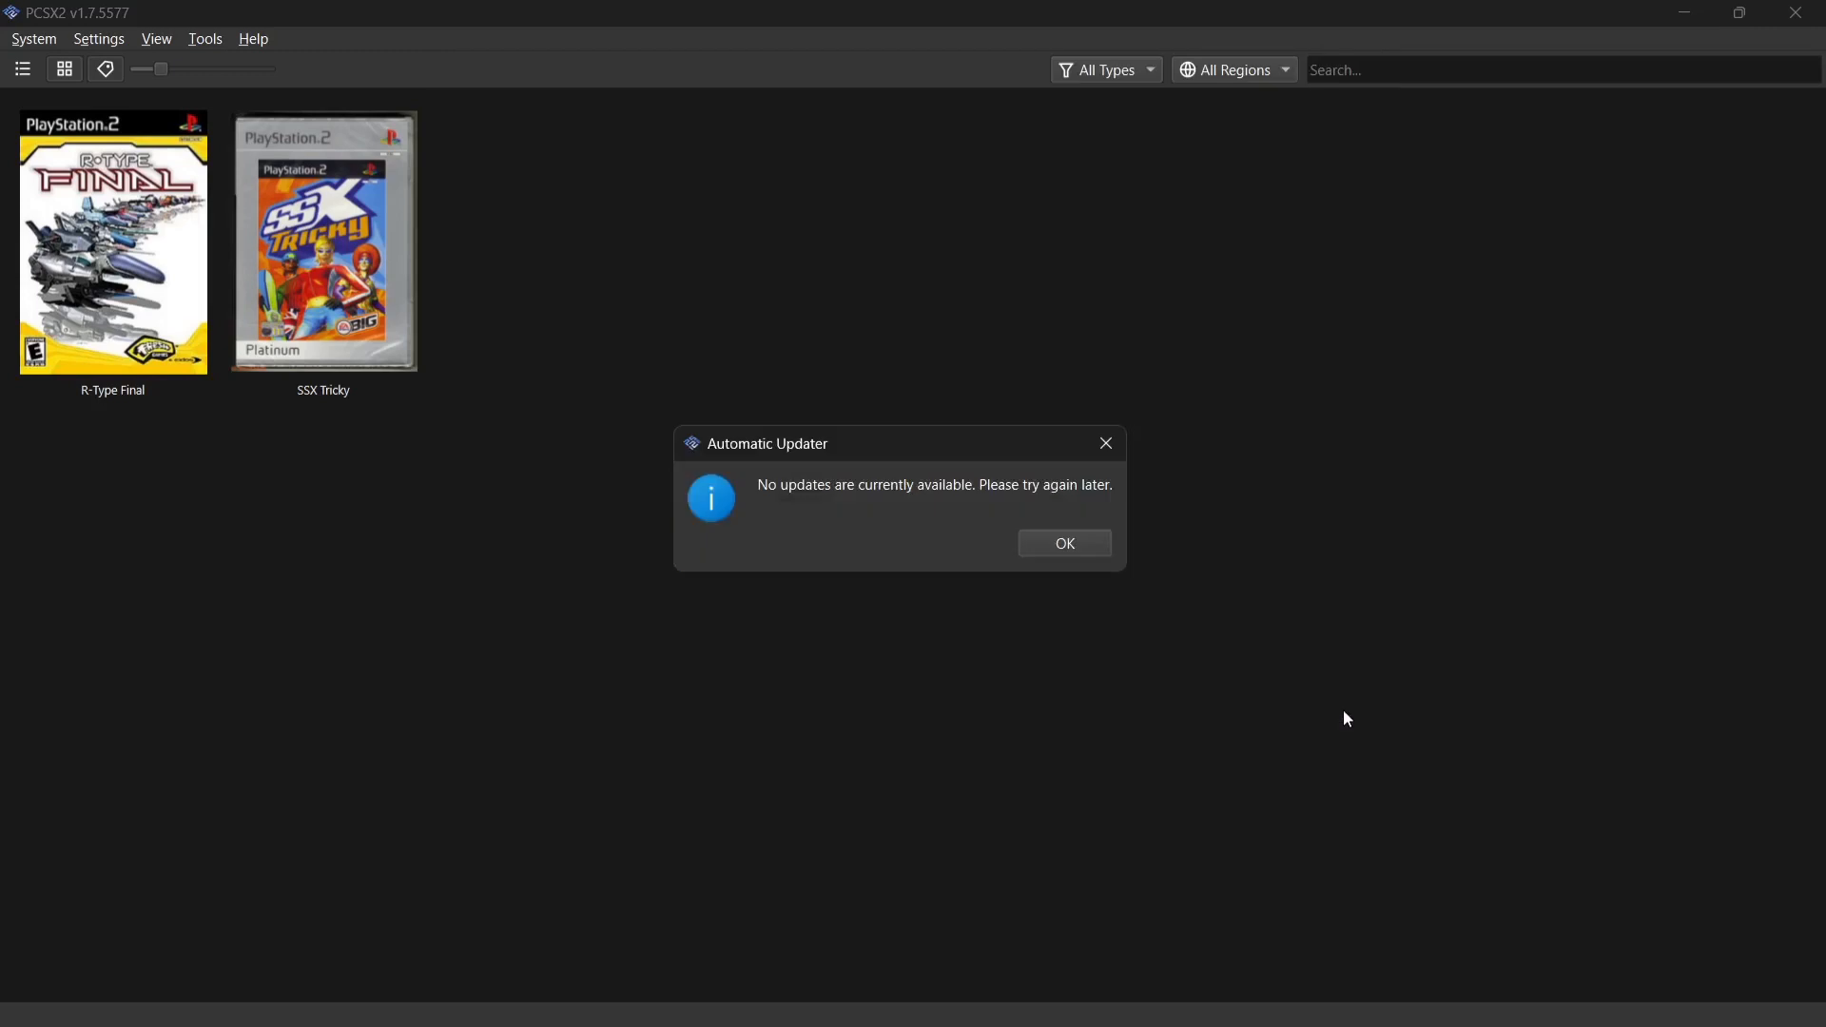
{"action": "left_click", "coordinate": [1071, 540]}
Launch R-Type Final from the game grid.
{"action": "left_click", "coordinate": [122, 306]}
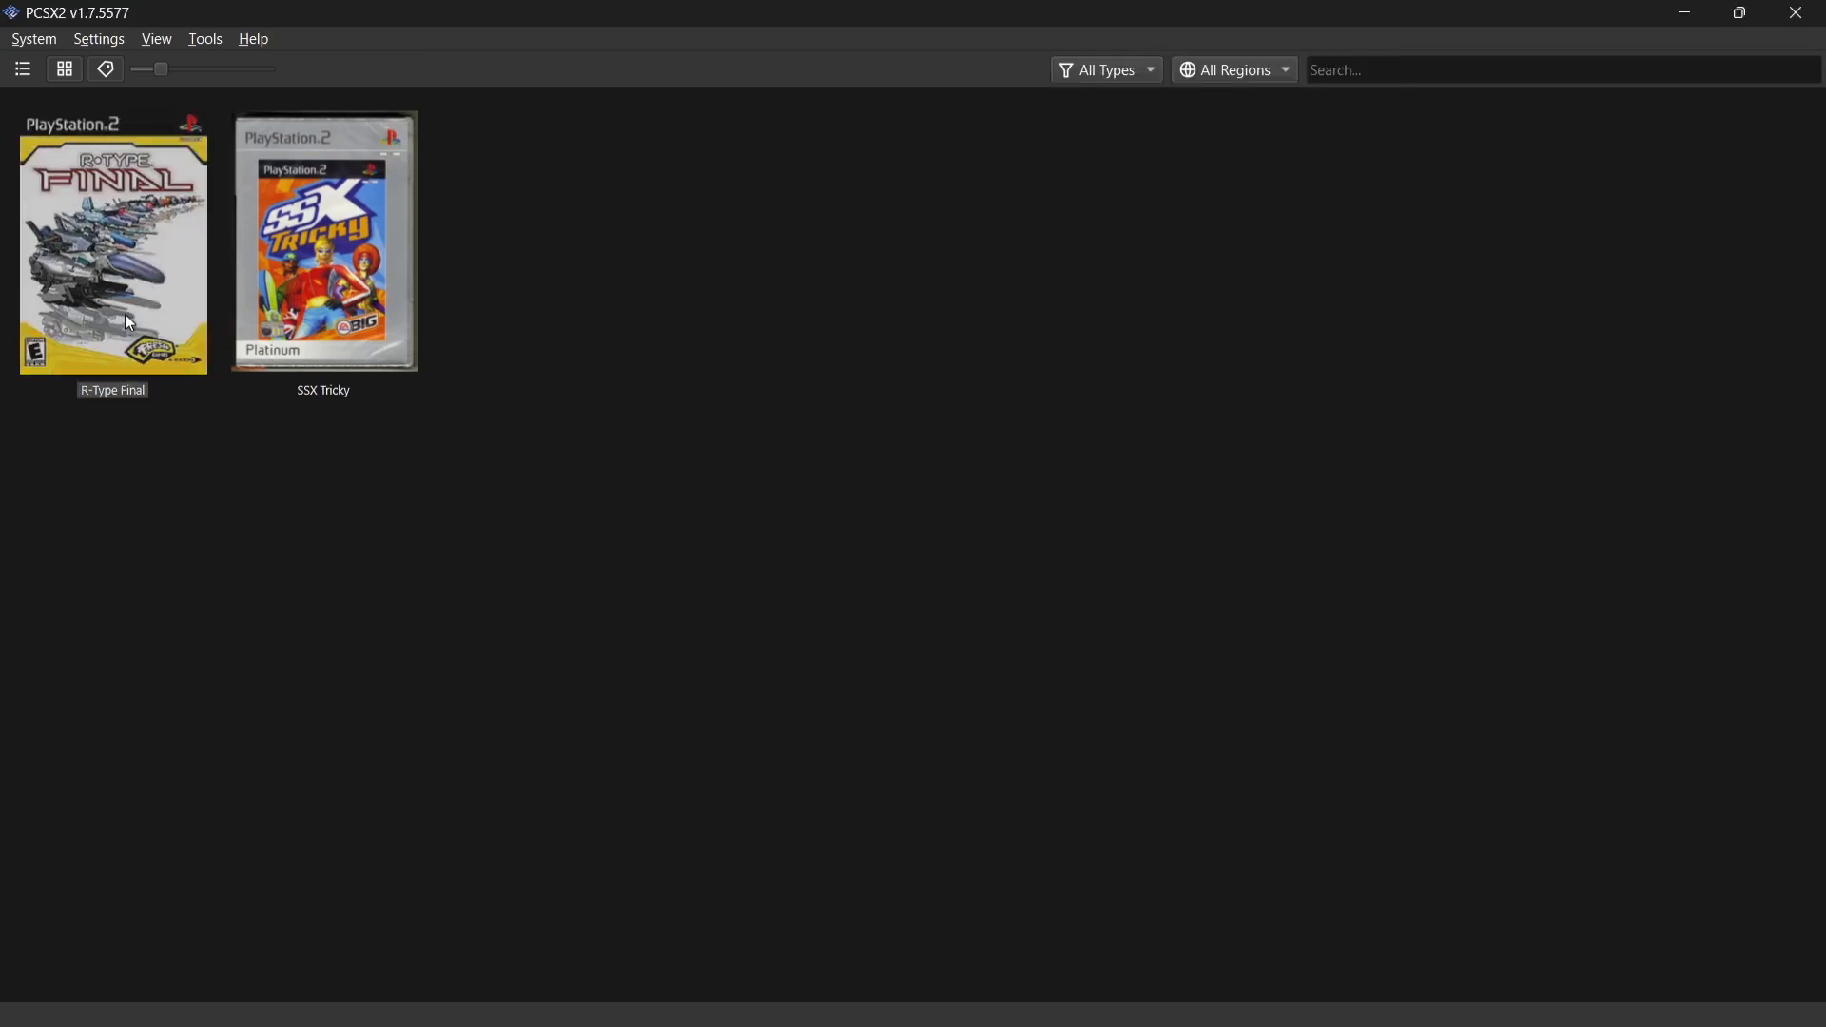
{"action": "double_click", "coordinate": [185, 333]}
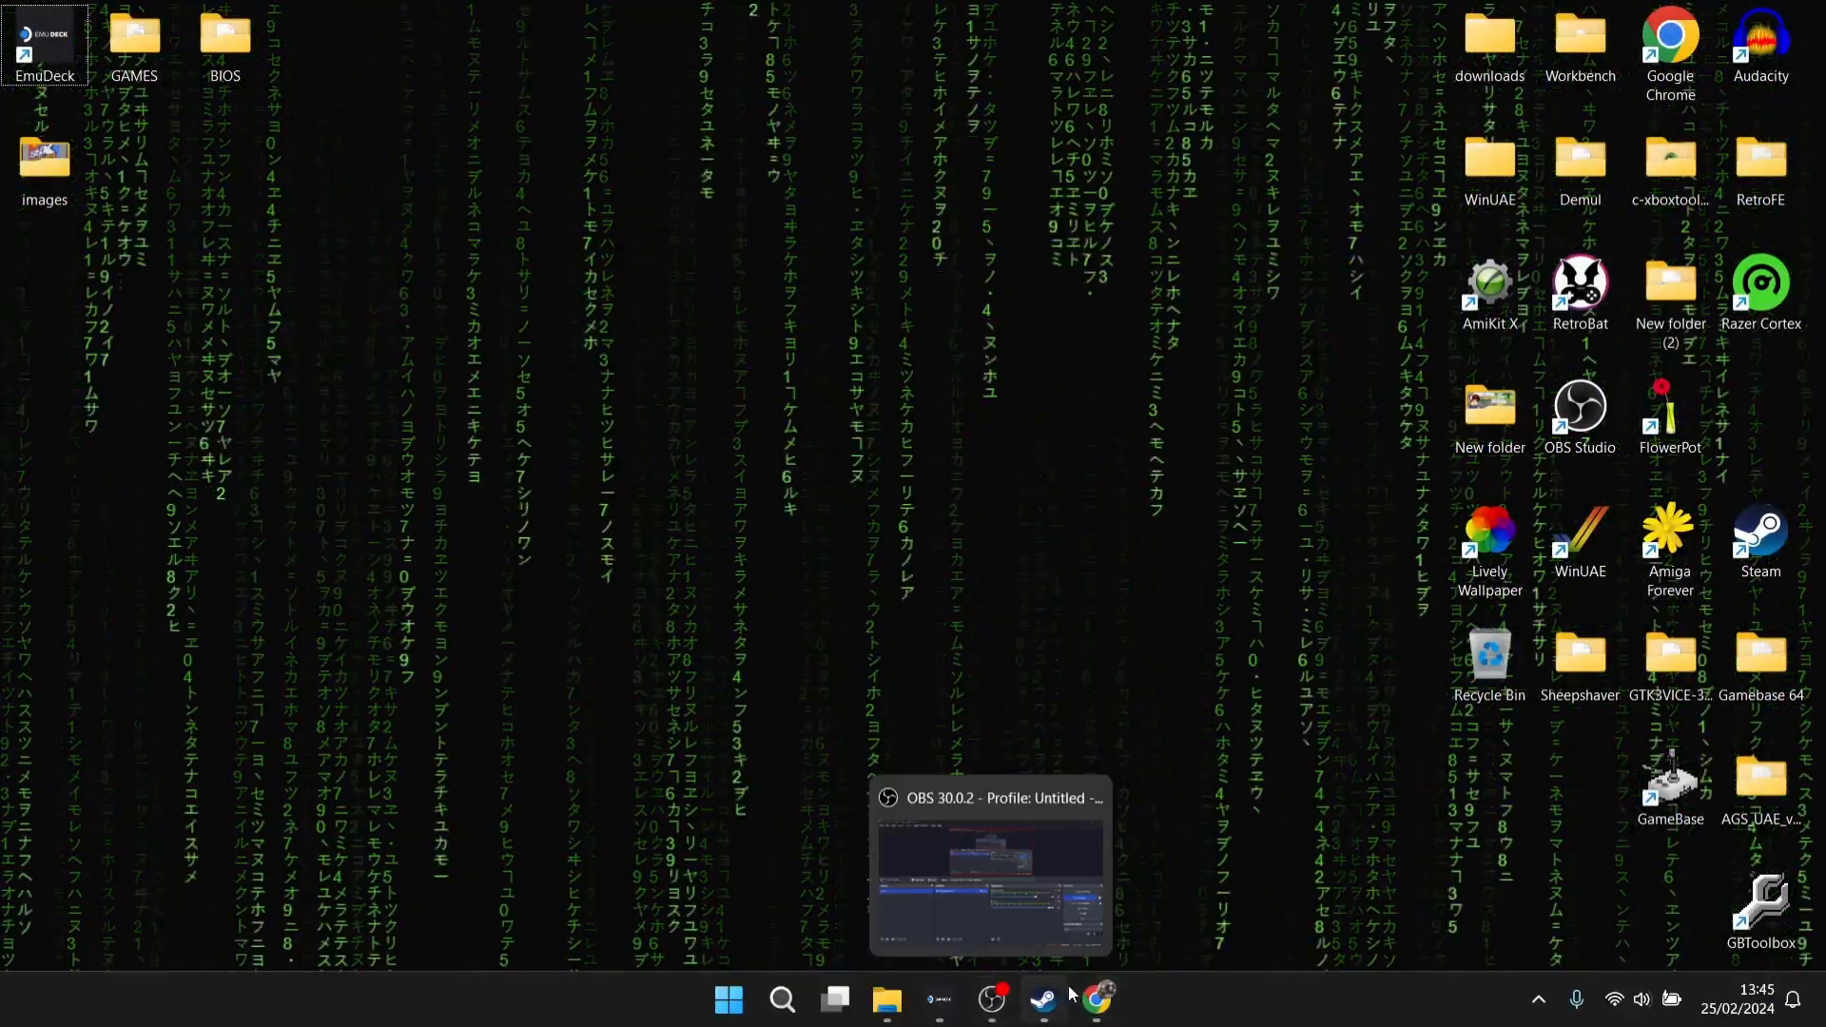
Switch to Steam, open EmulationStation-DE, and select SSX Tricky in the PlayStation 2 game list.
{"action": "left_click", "coordinate": [1050, 999]}
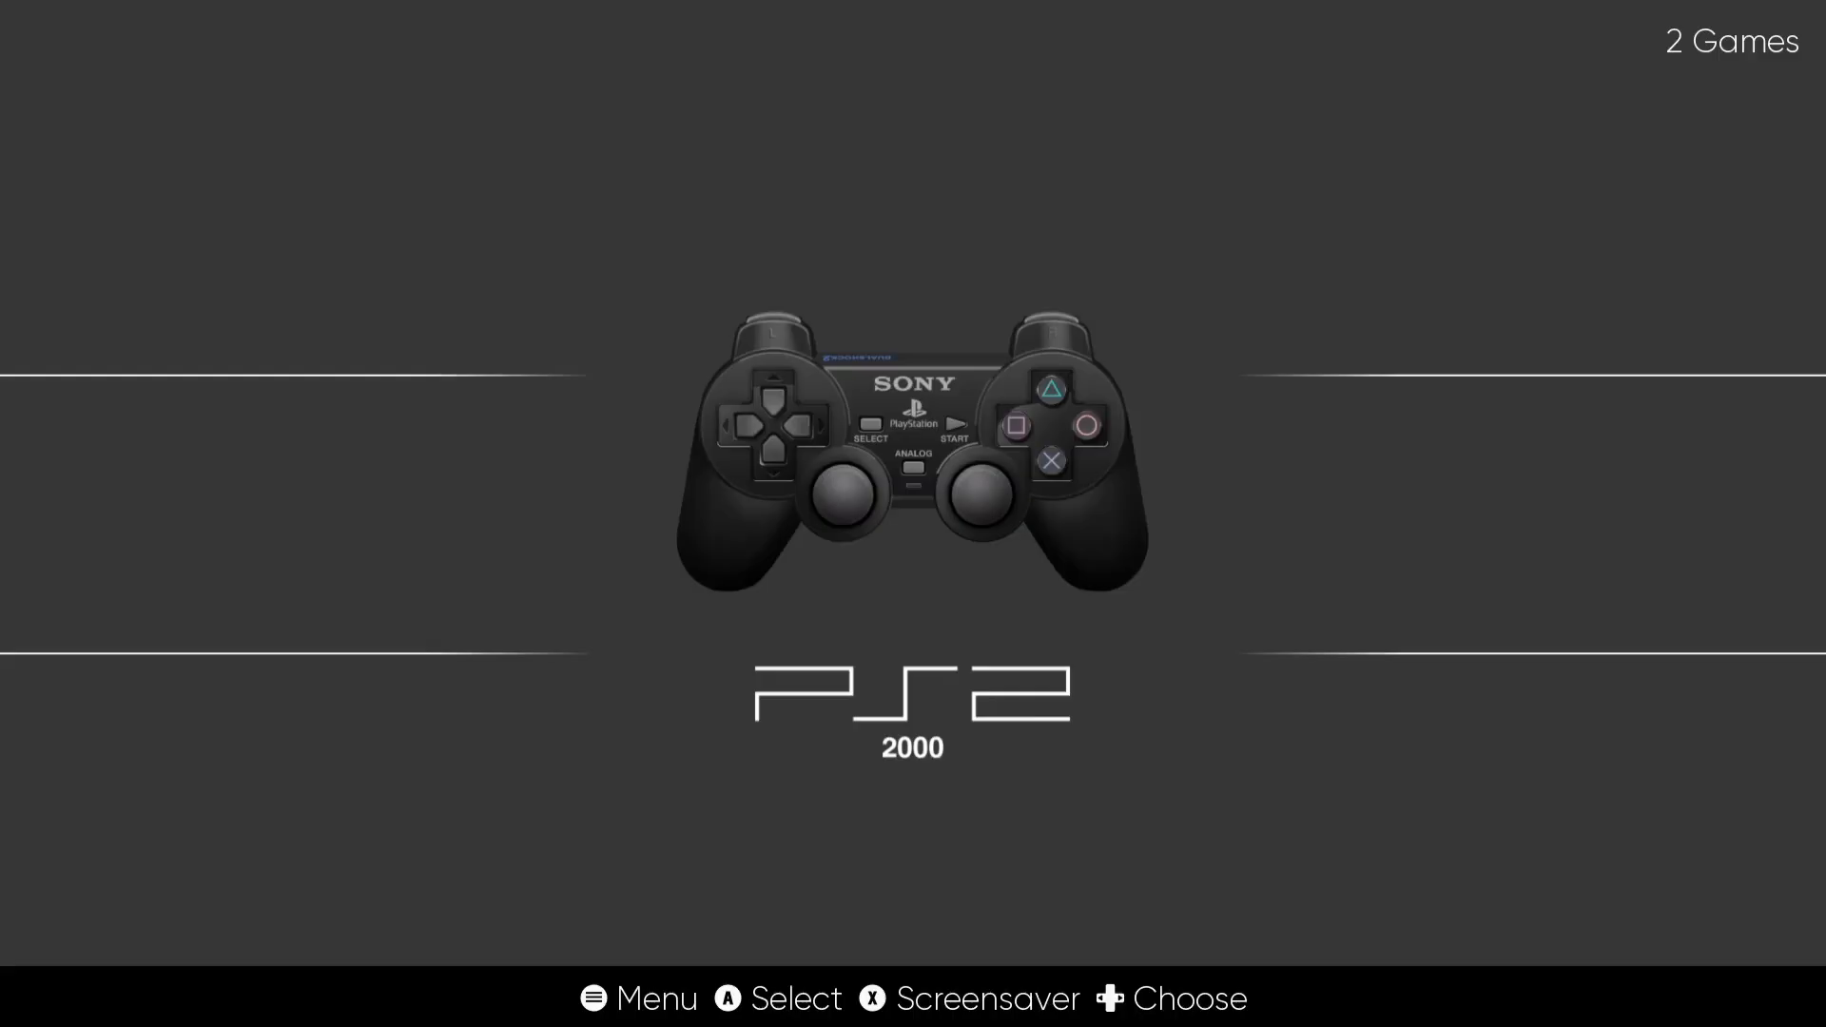
{"action": "key", "text": "Return"}
{"action": "key", "text": "Down"}
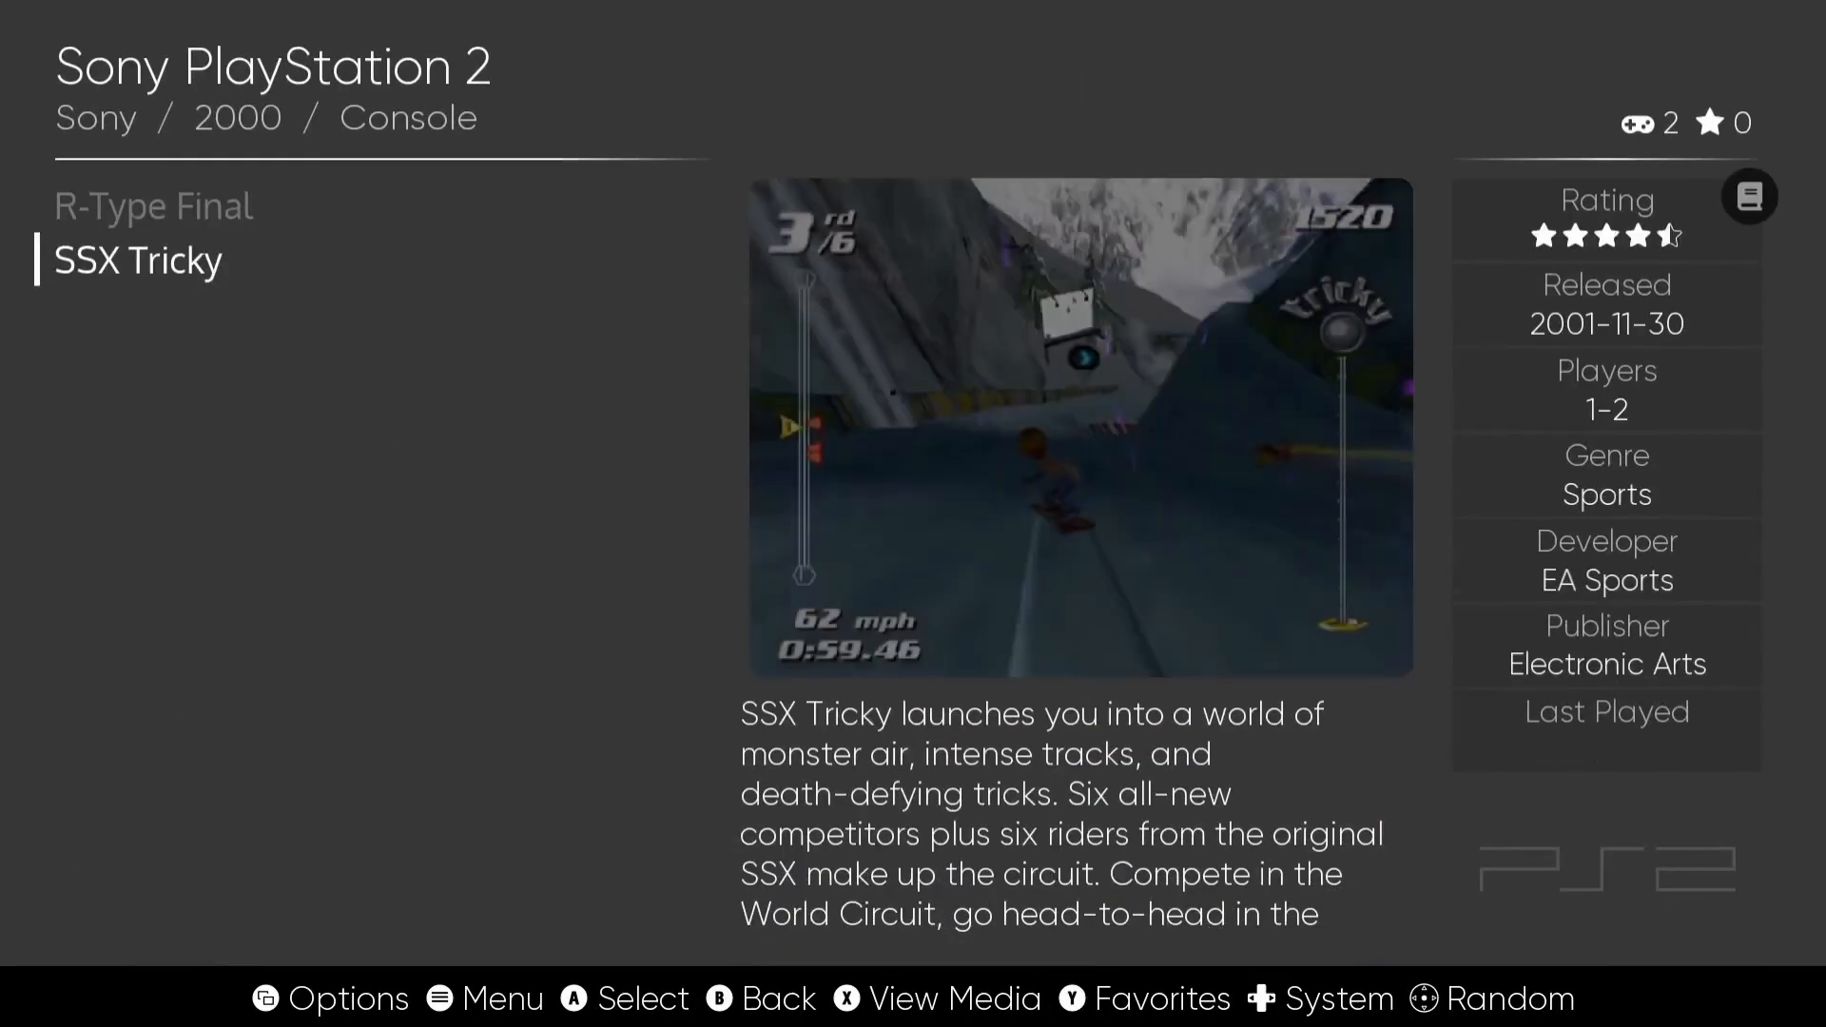
Launch SSX Tricky, start a game in Single Event mode, and continue with the preselected rider.
{"action": "key", "text": "Return"}
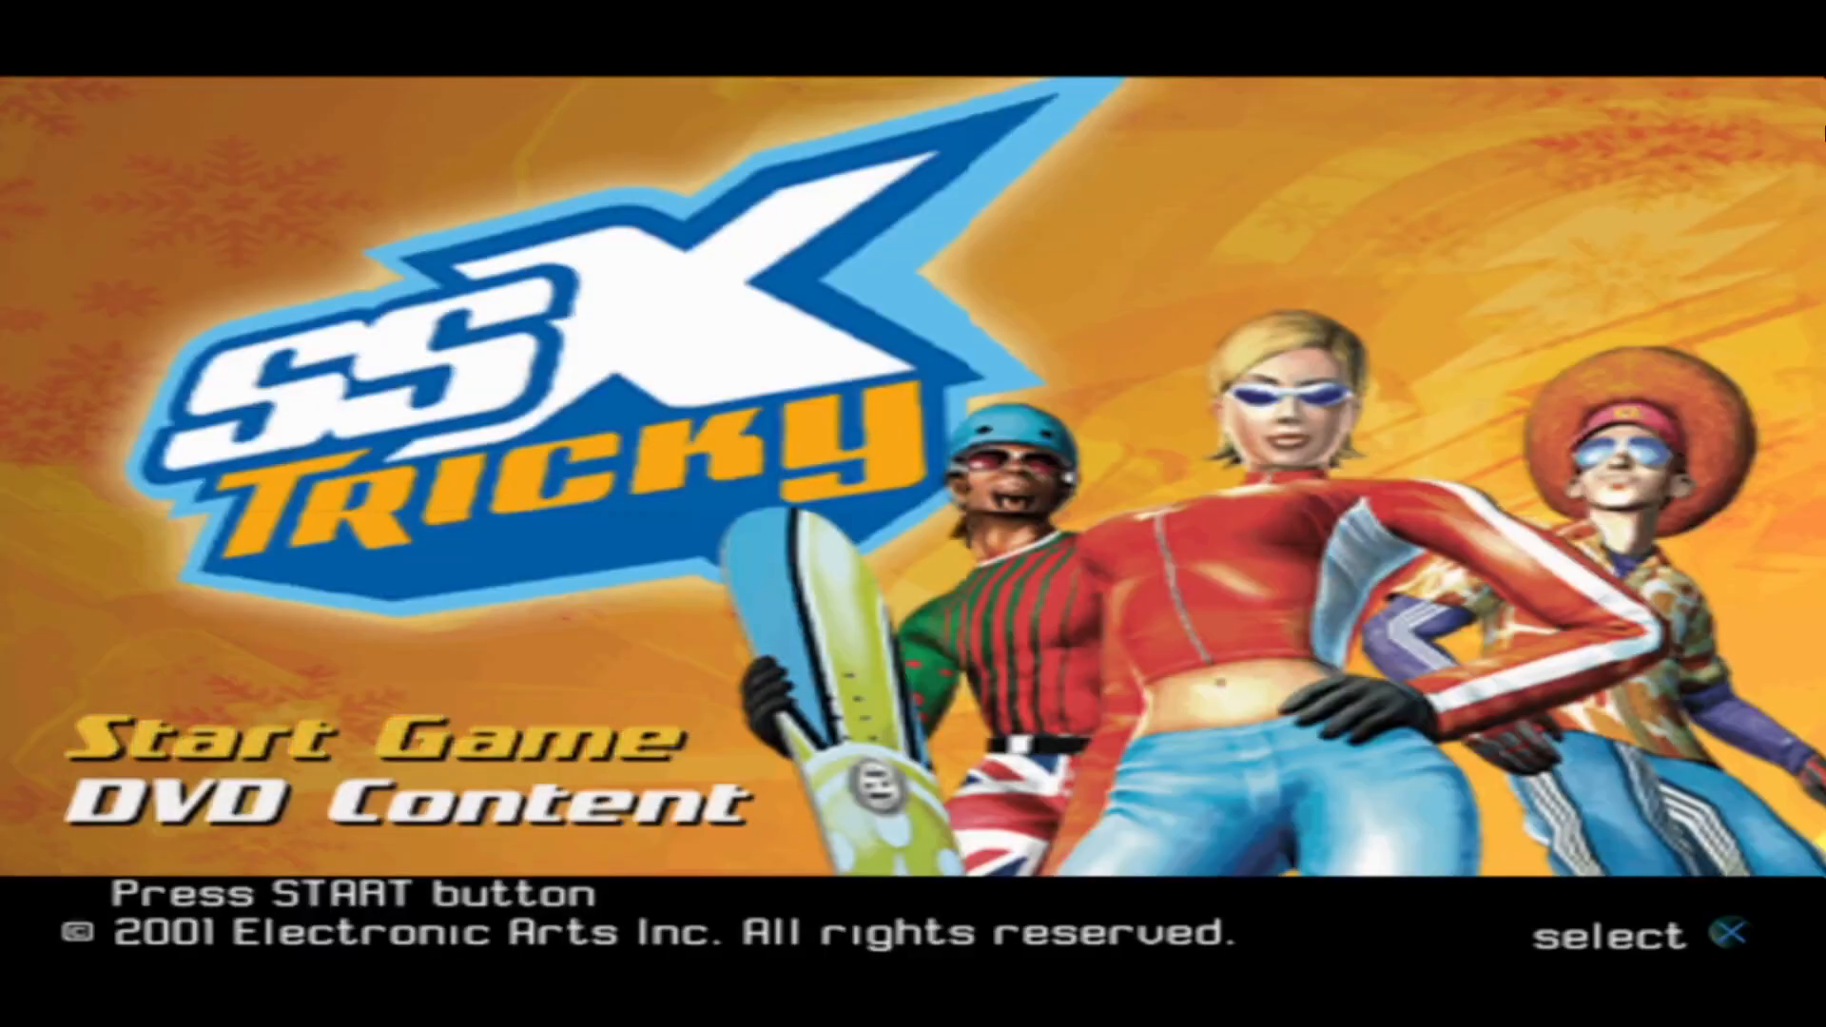
{"action": "key", "text": "Return"}
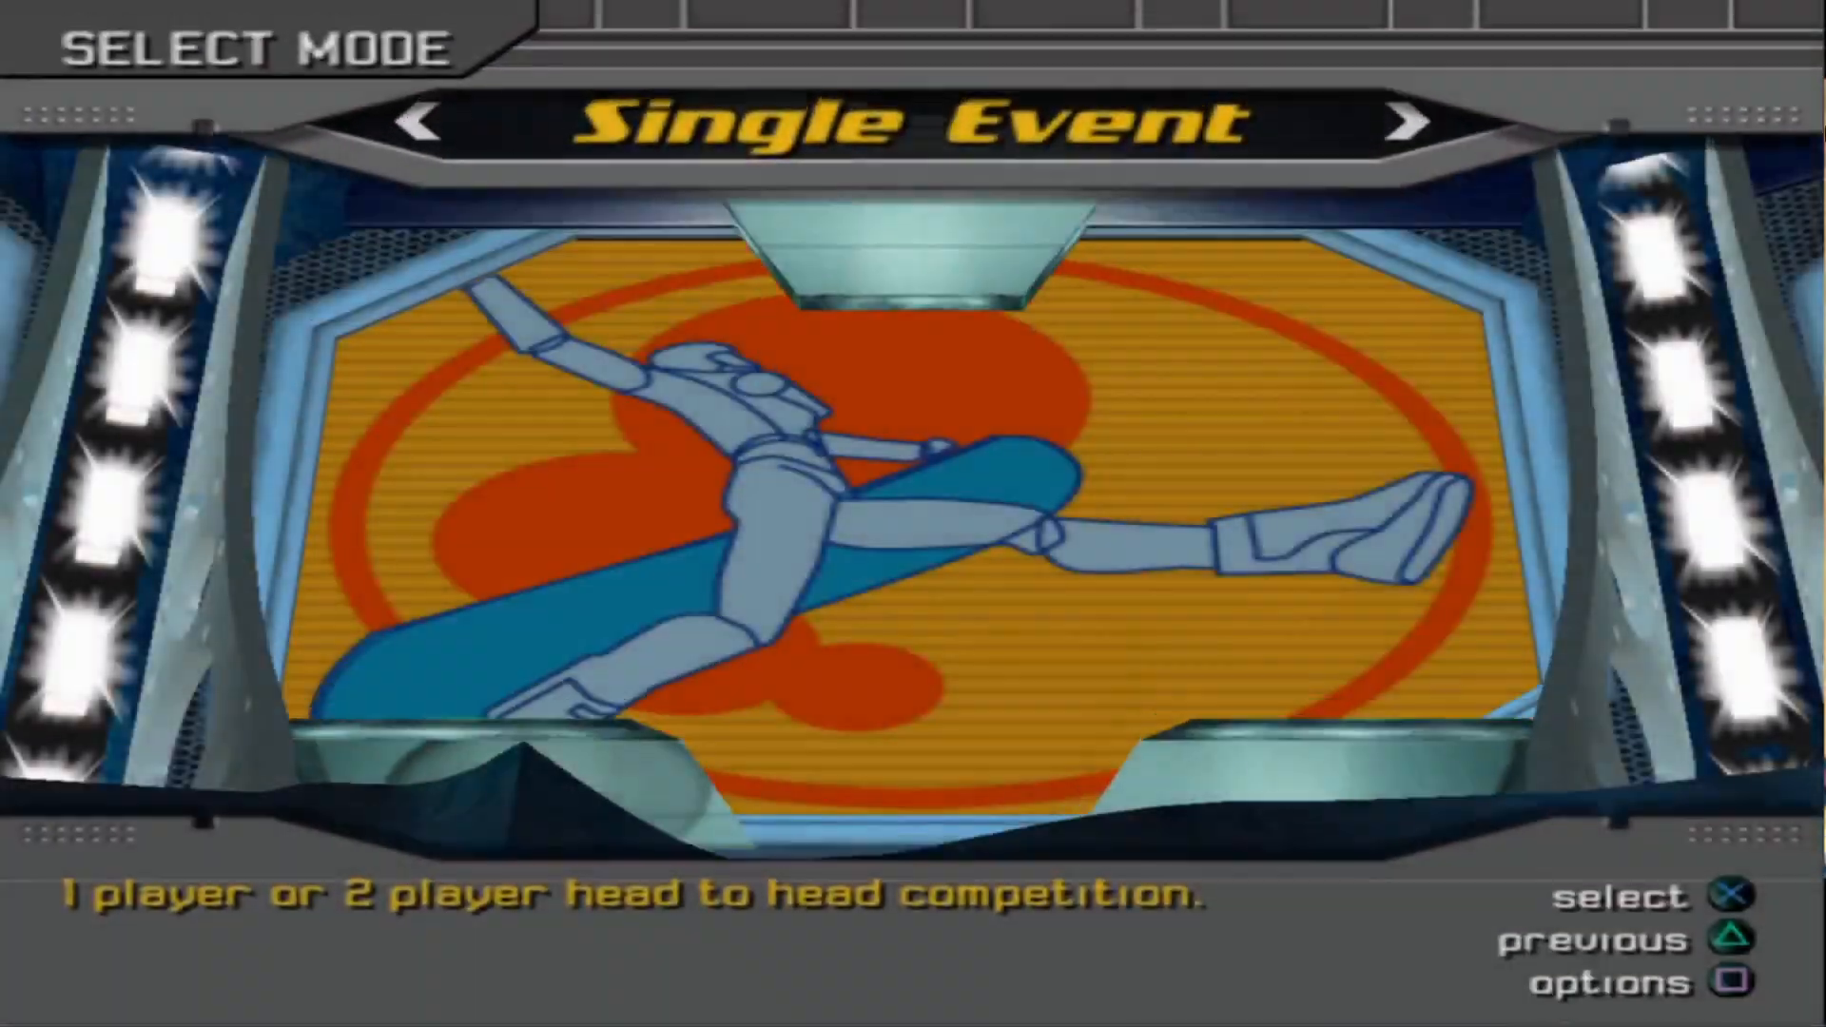
{"action": "key", "text": "Return"}
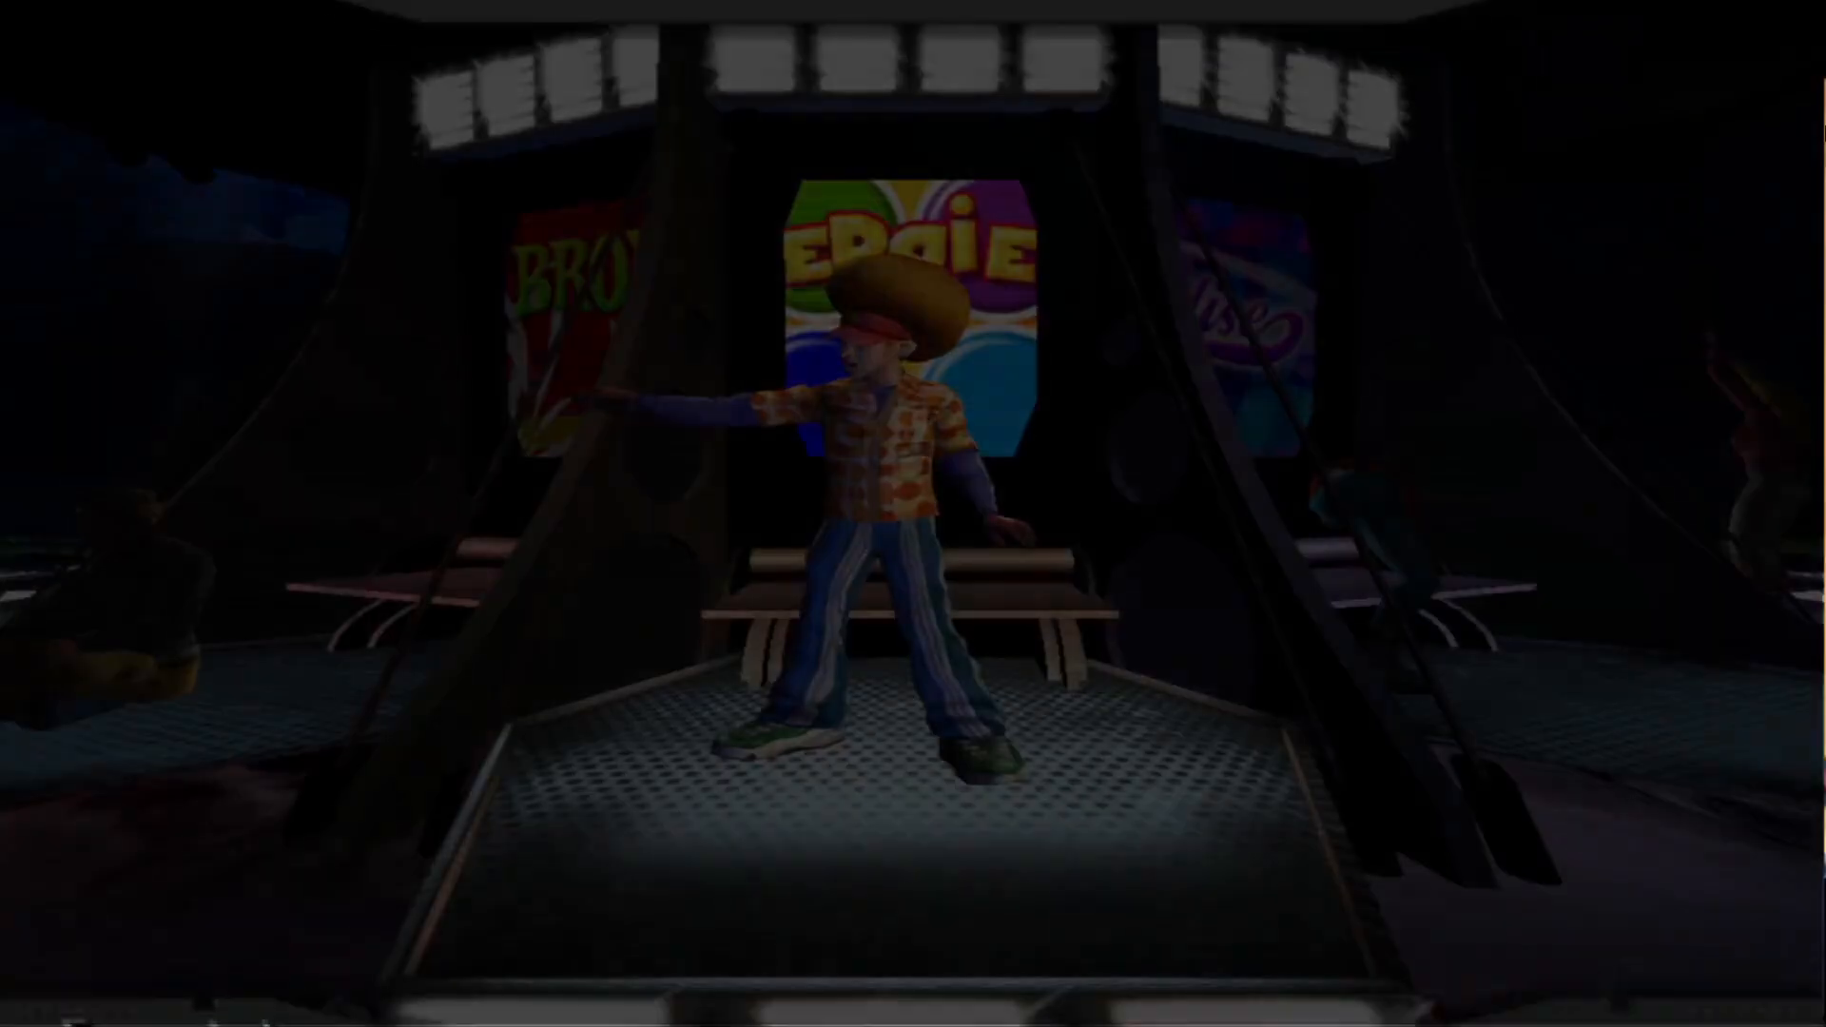
{"action": "key", "text": "Return"}
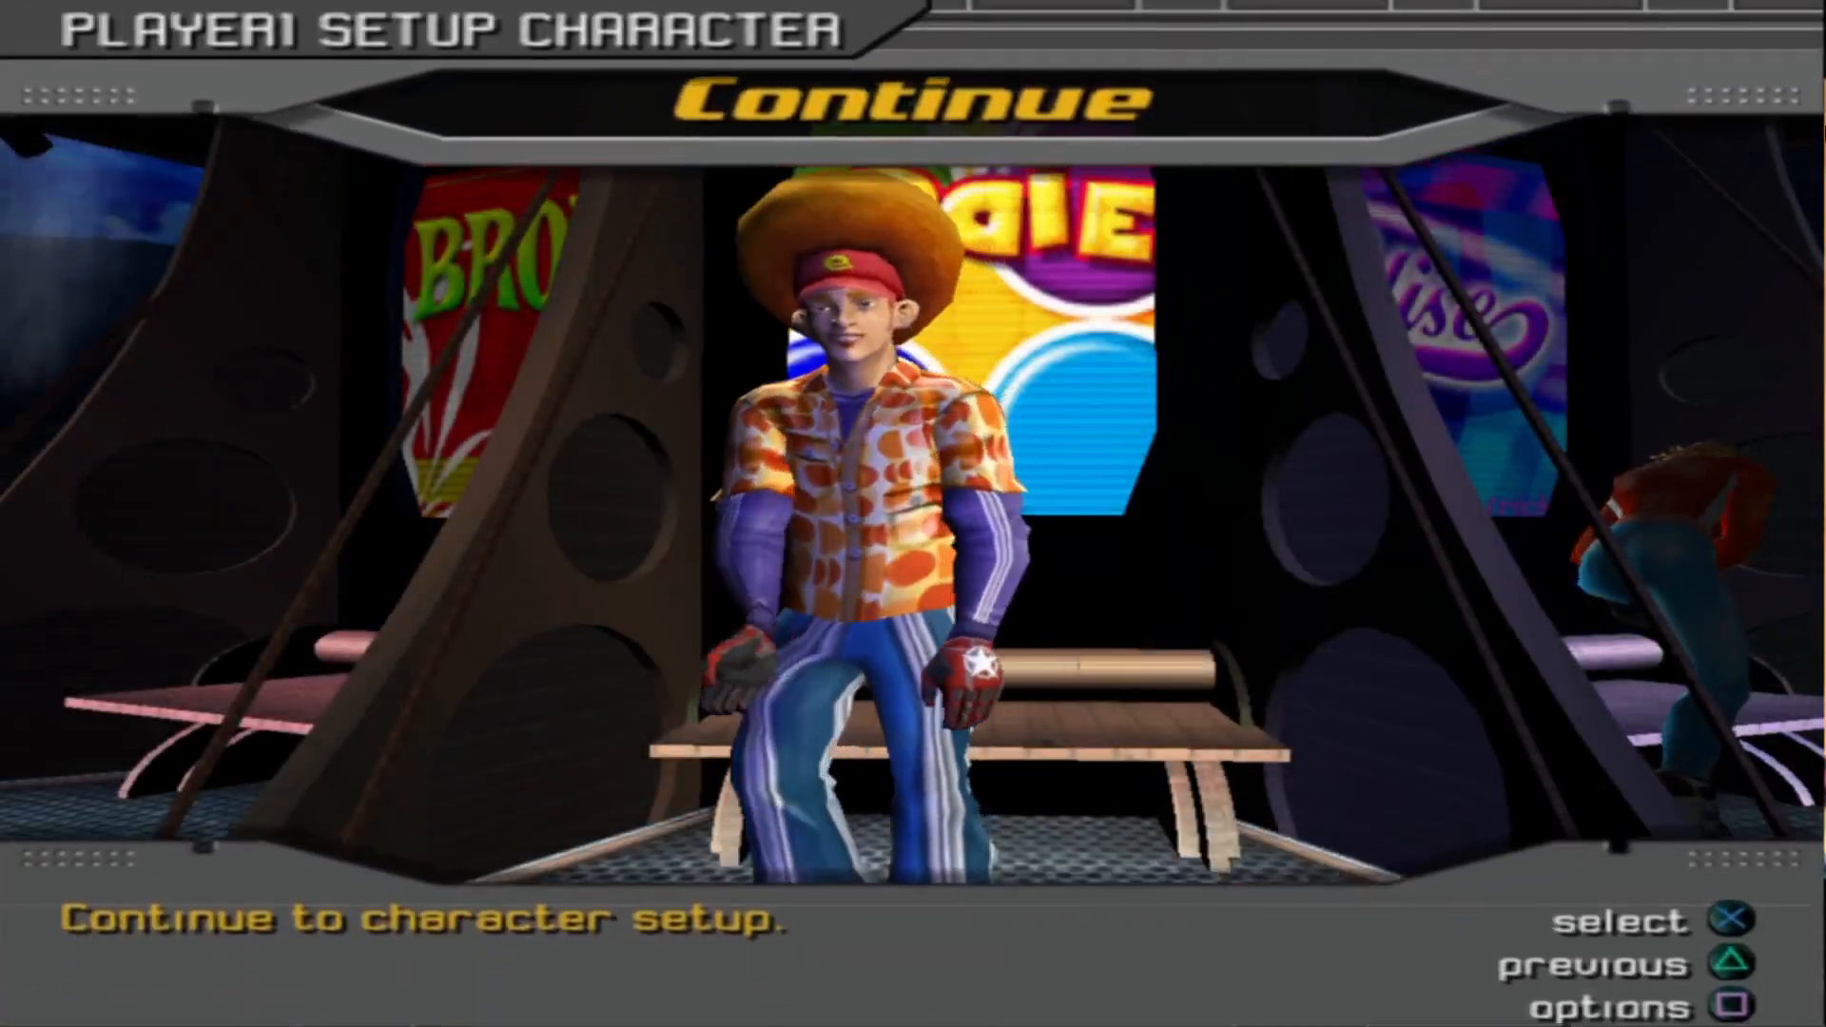
{"action": "key", "text": "Return"}
{"action": "key", "text": "Return"}
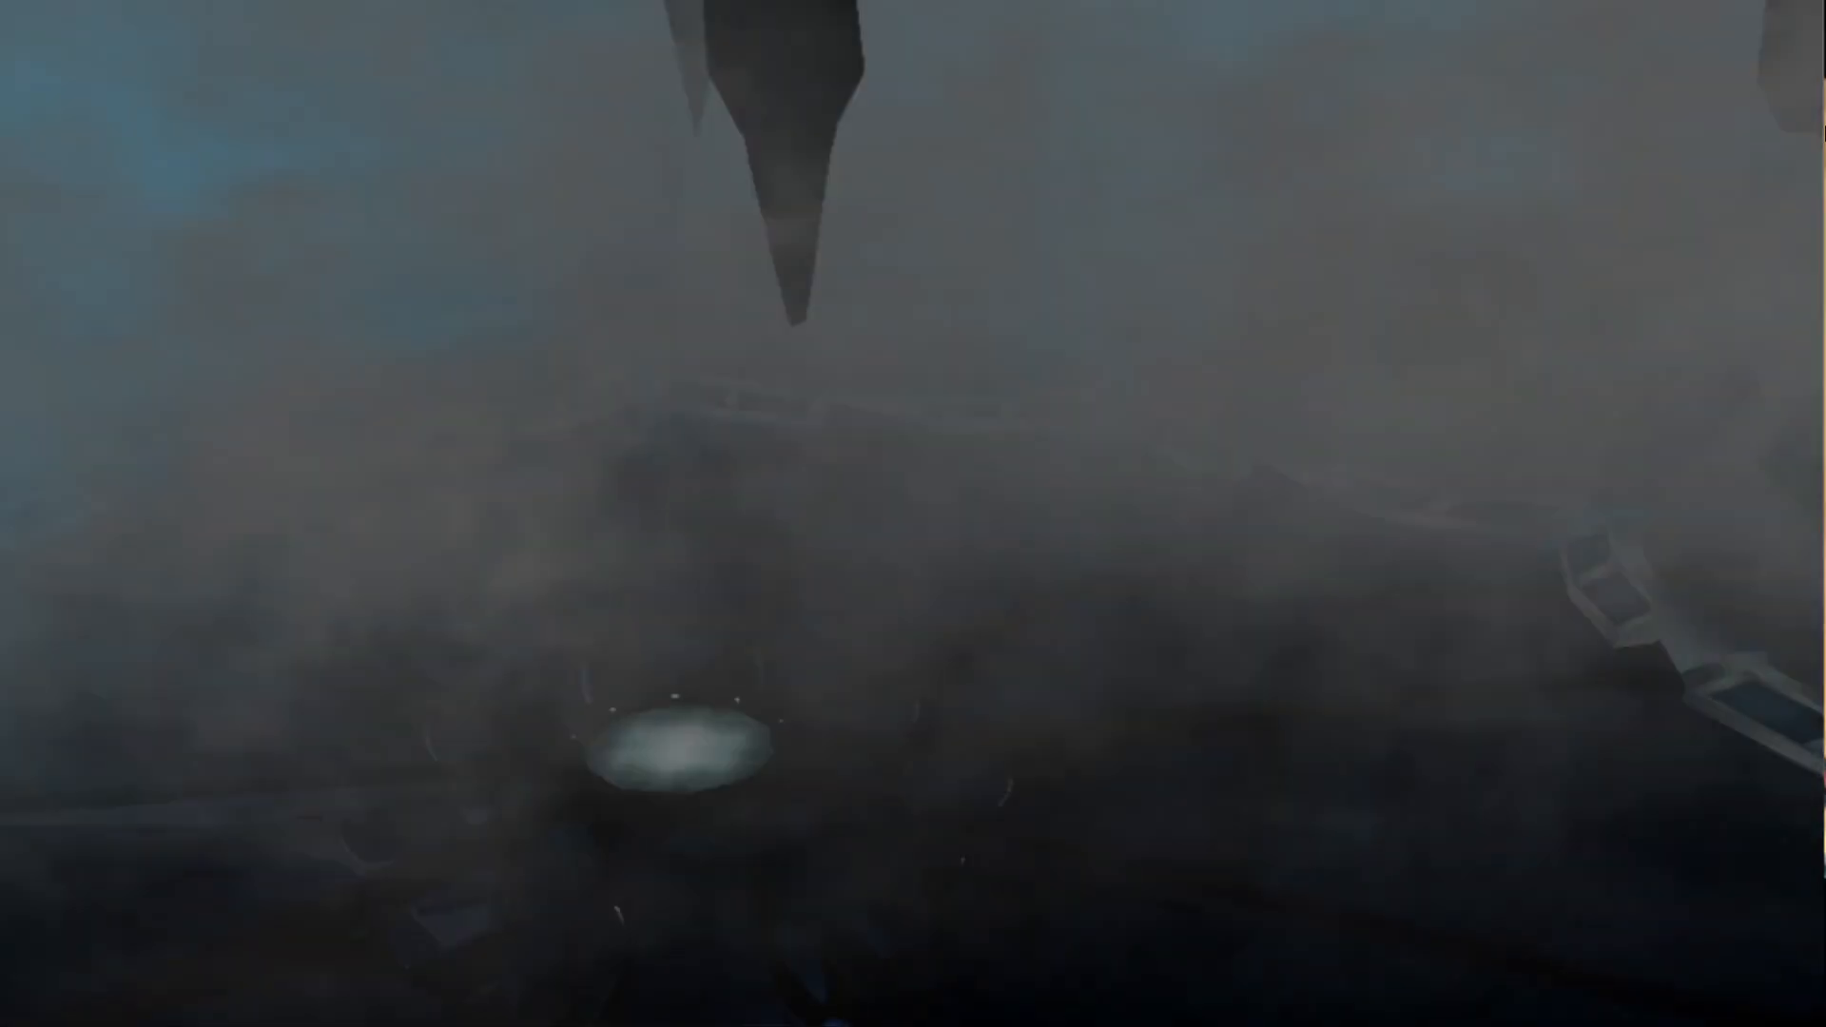
Choose the Amateur difficulty and start the Single Event Race on the Garibaldi course.
{"action": "key", "text": "Return"}
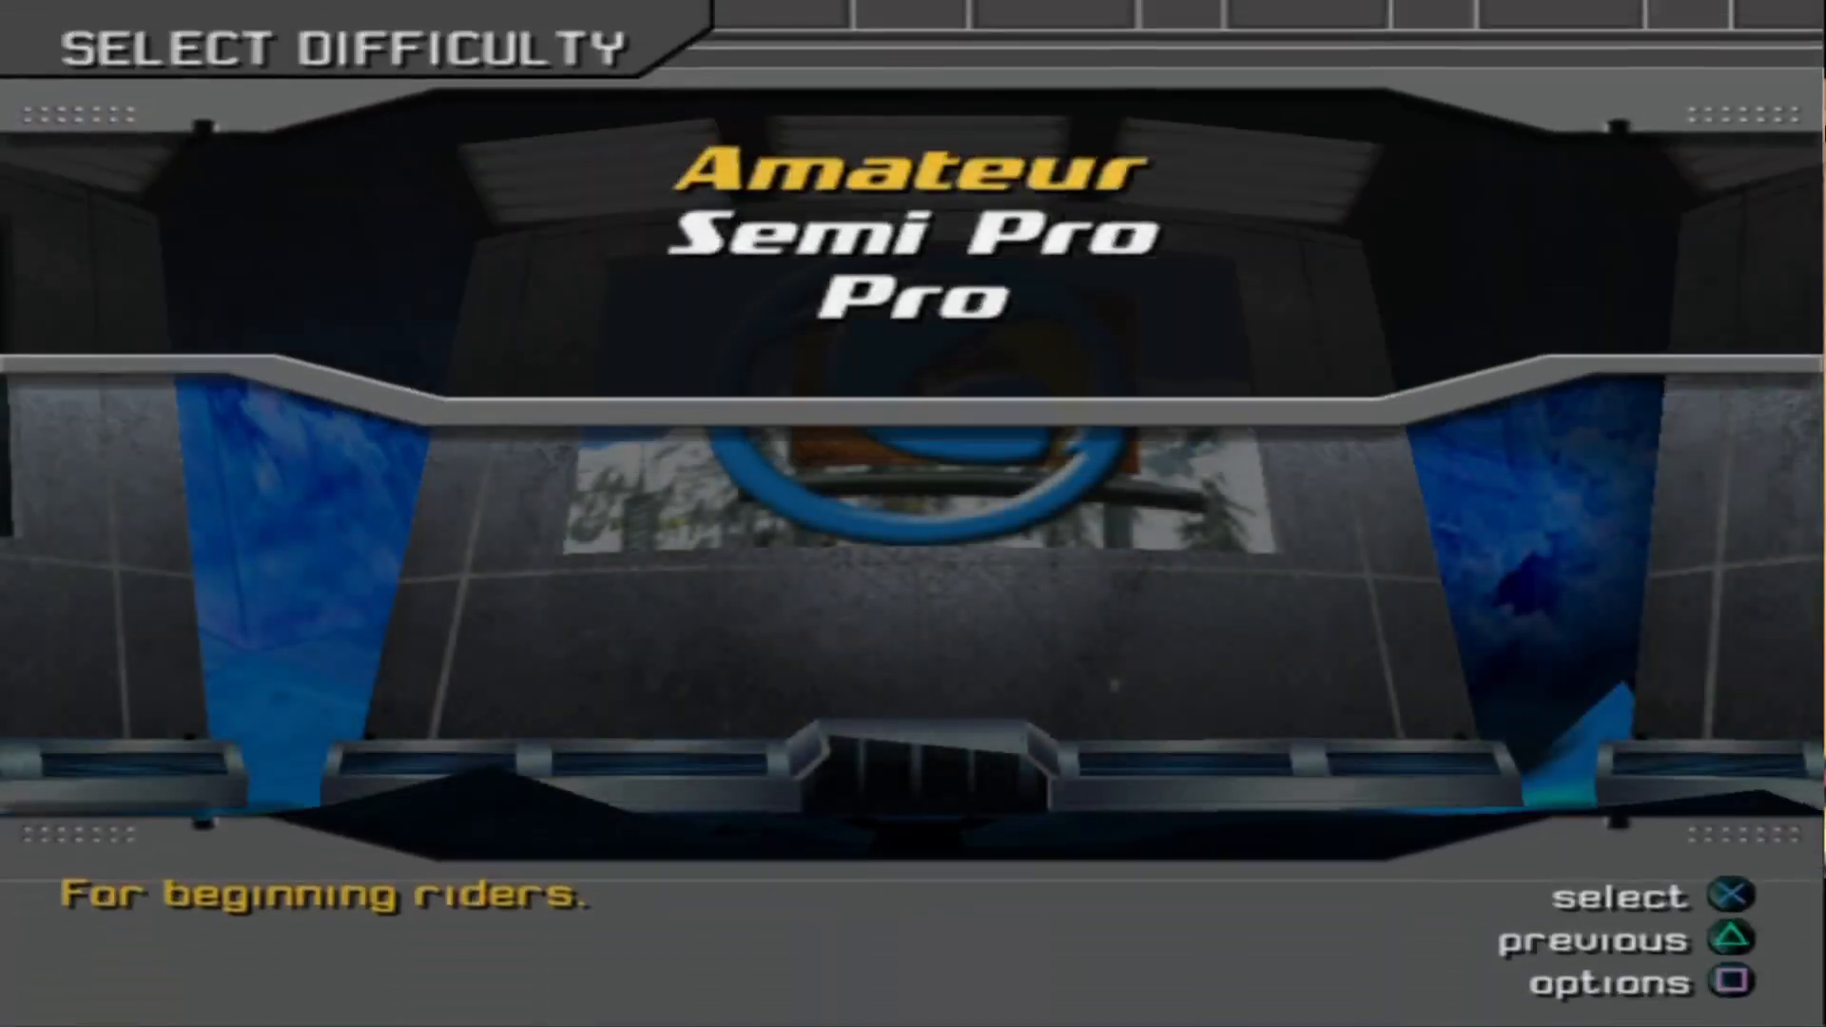
{"action": "key", "text": "Return"}
{"action": "key", "text": "Return"}
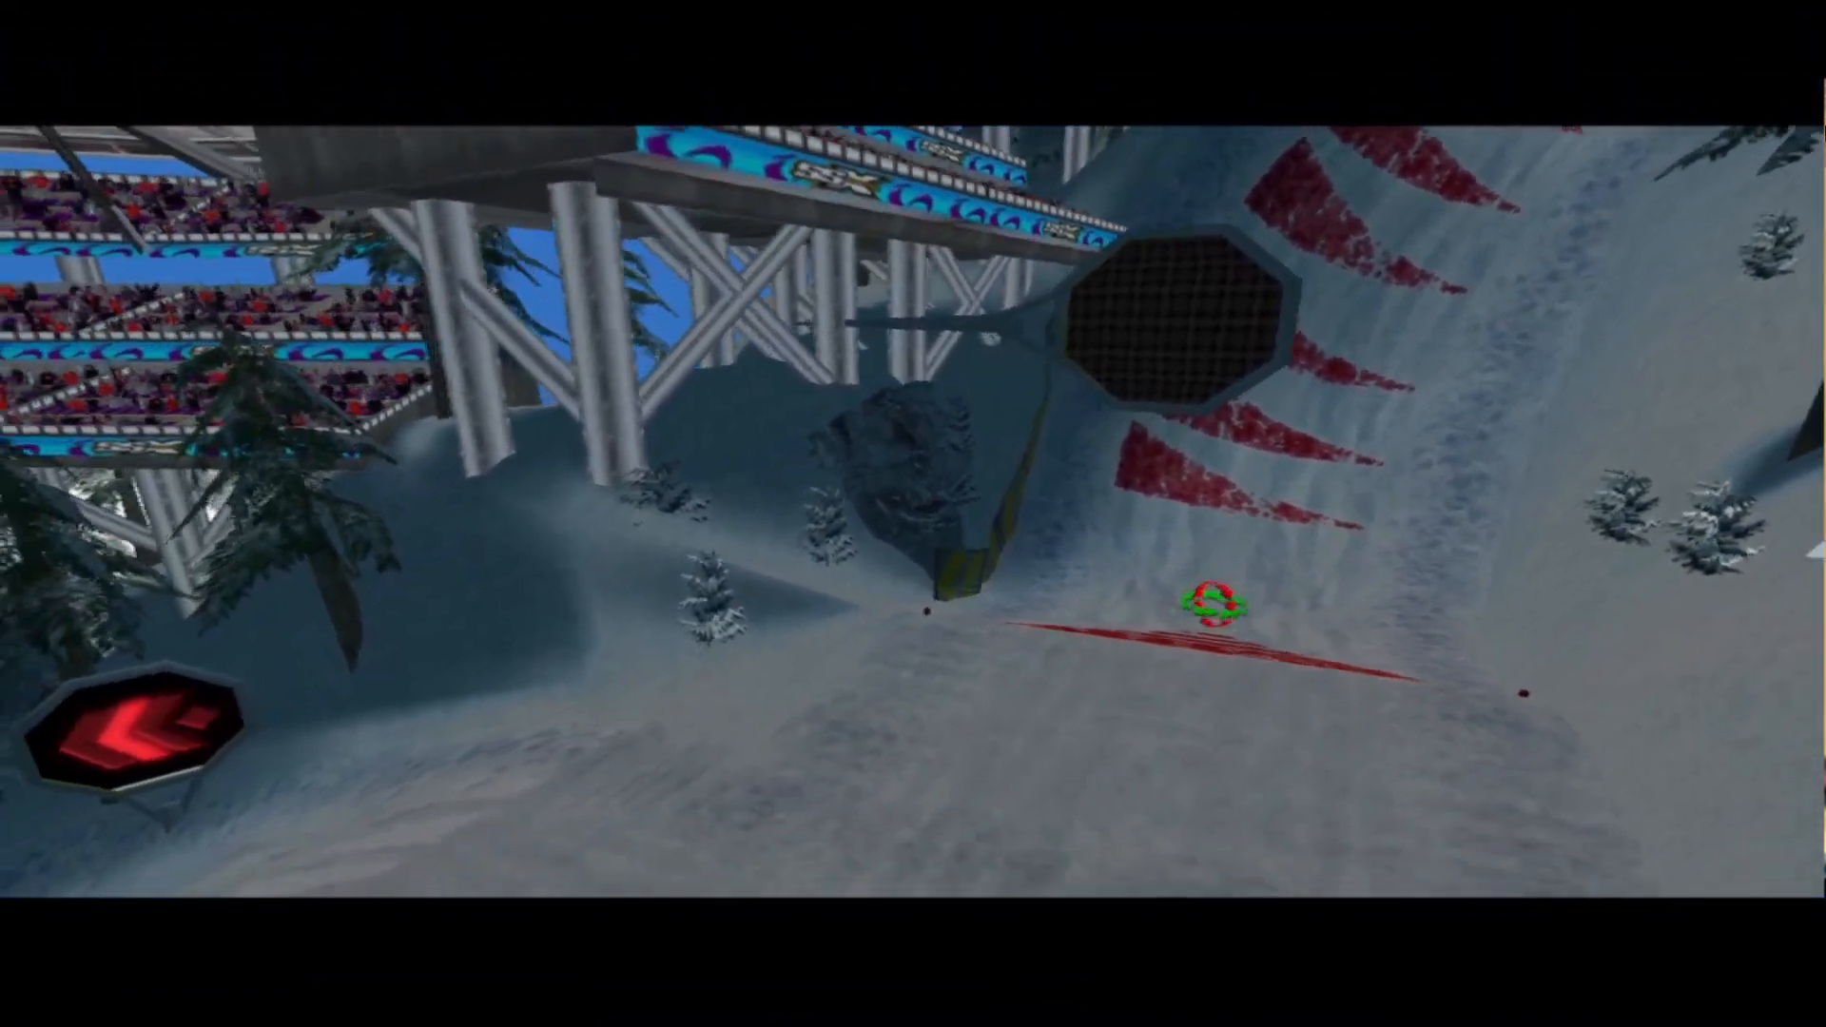
{"action": "key", "text": "x"}
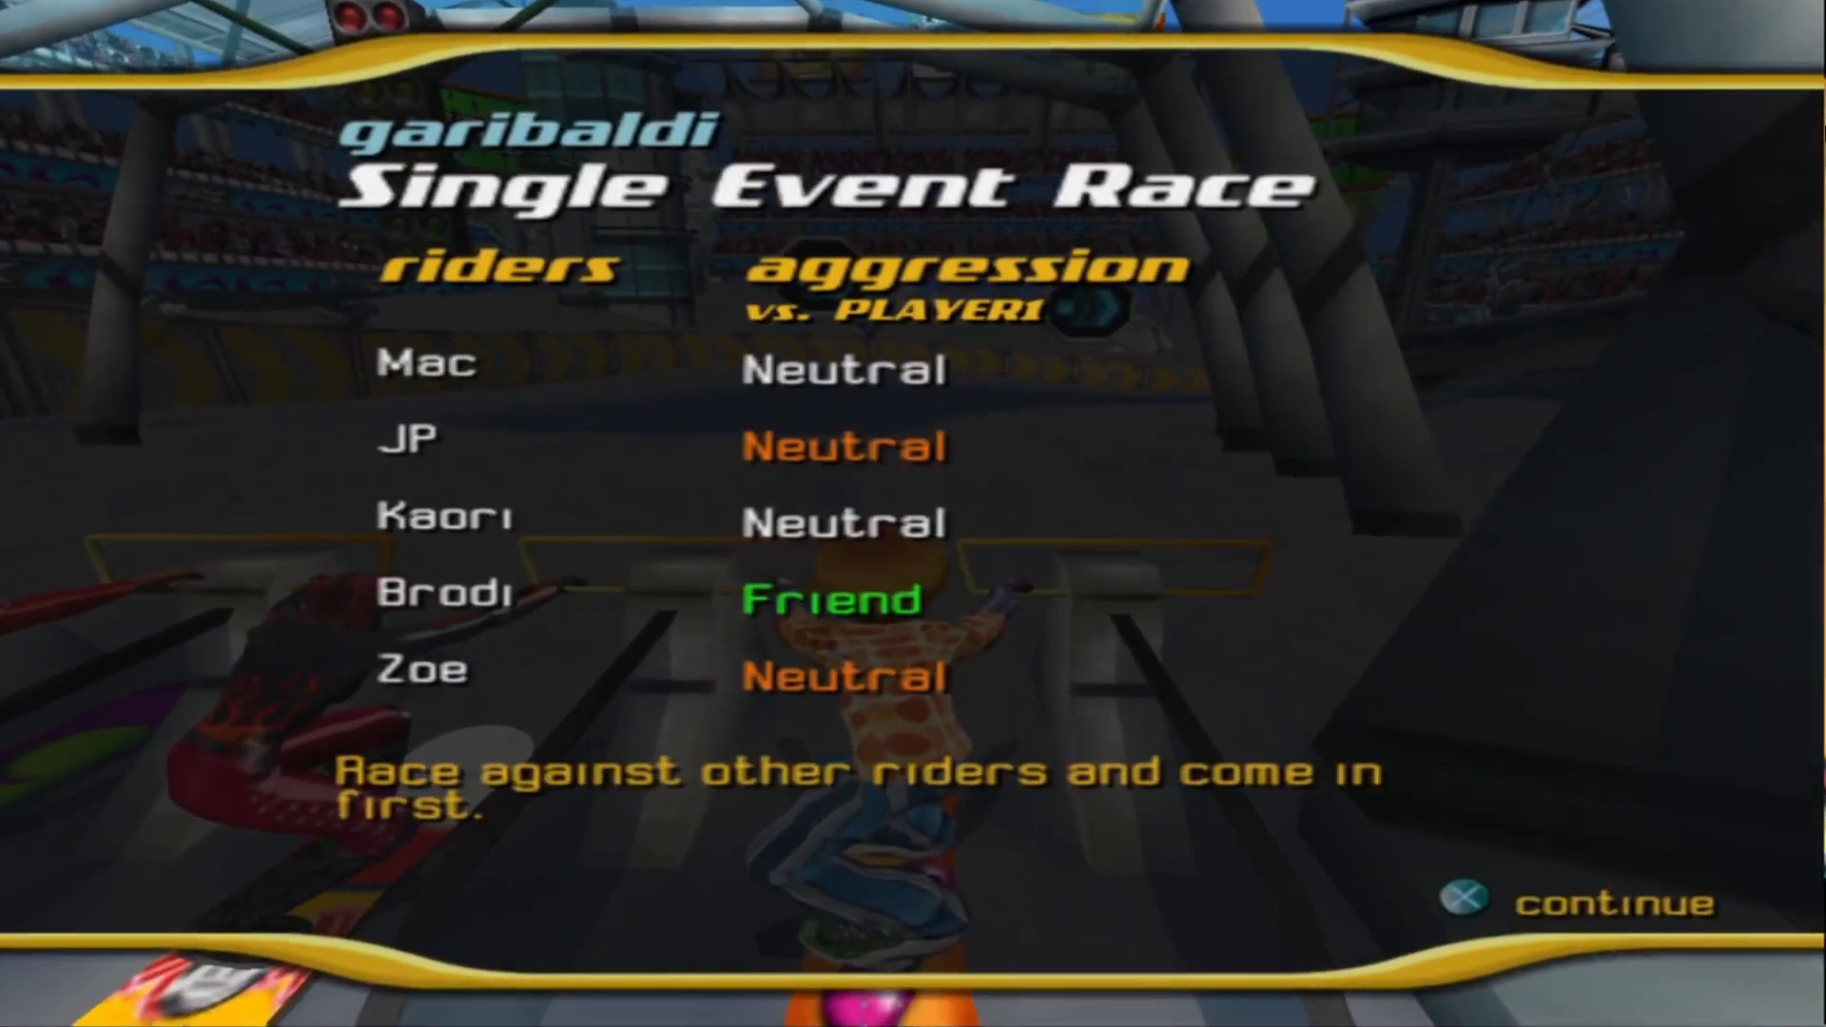
{"action": "key", "text": "x"}
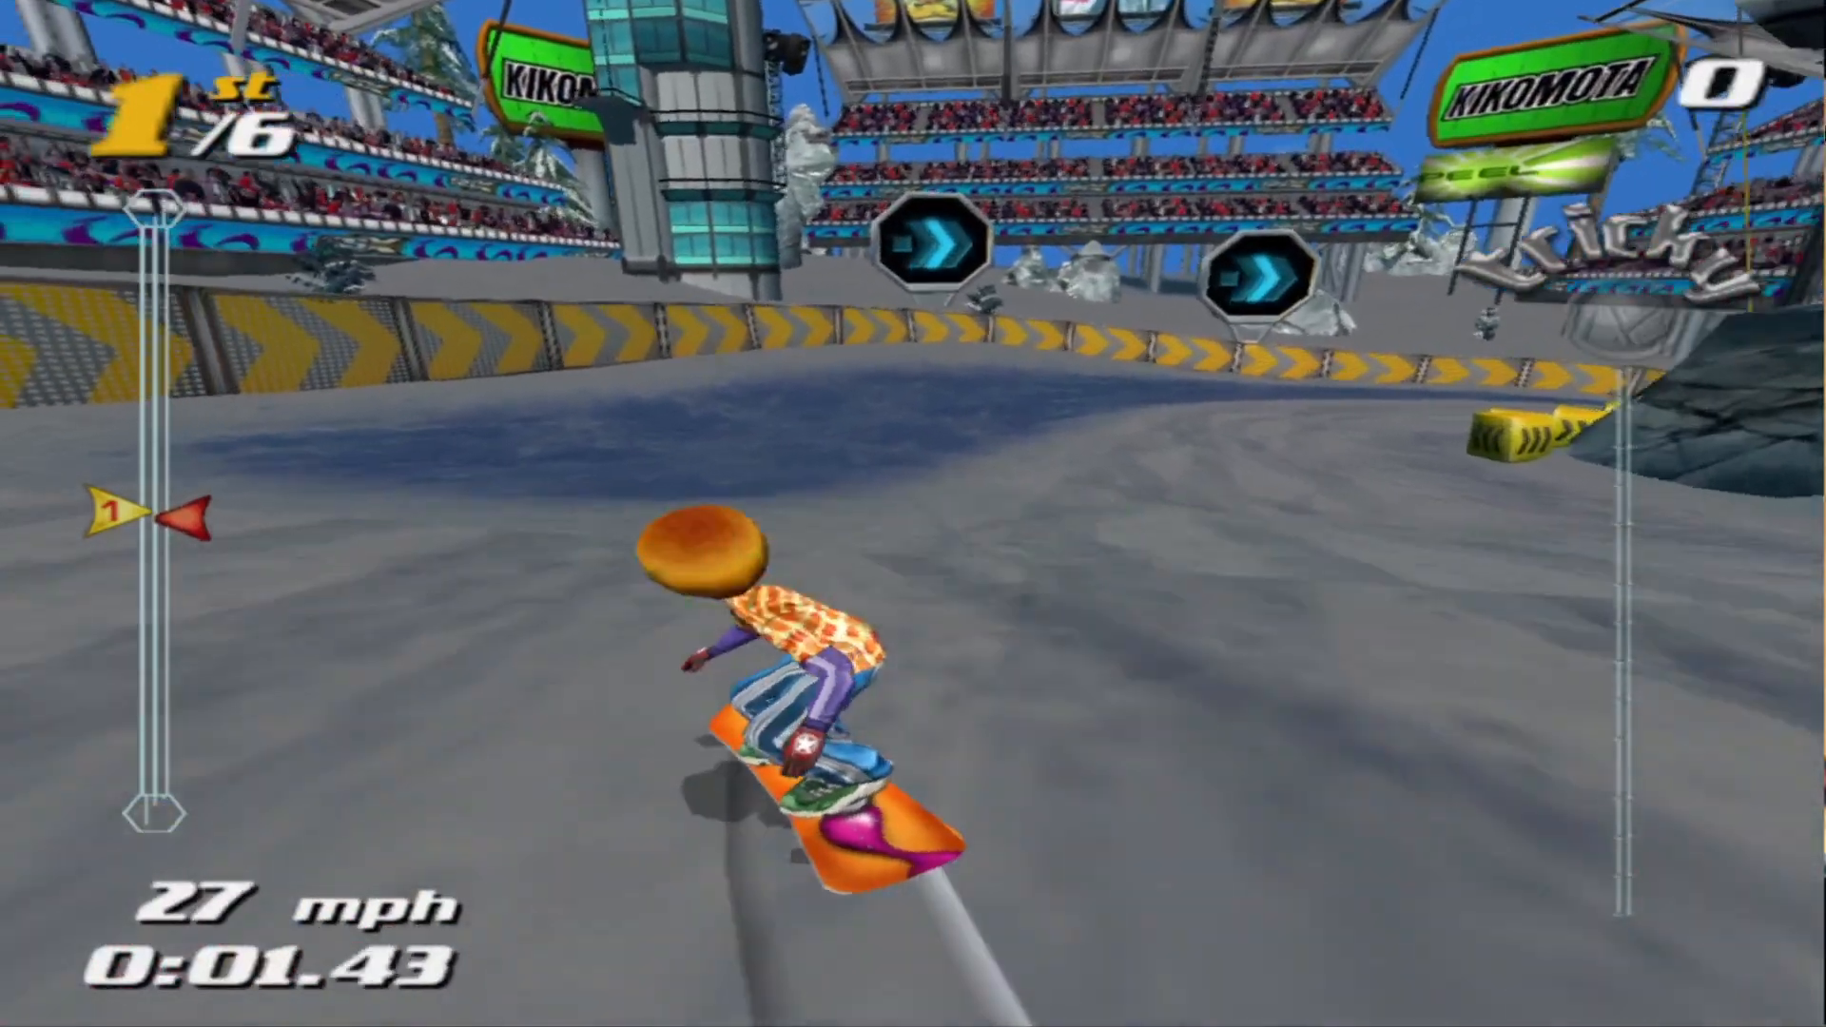
Steer the rider down the Garibaldi course and jump off the cliff ramp to test the game.
{"action": "key", "text": "Right"}
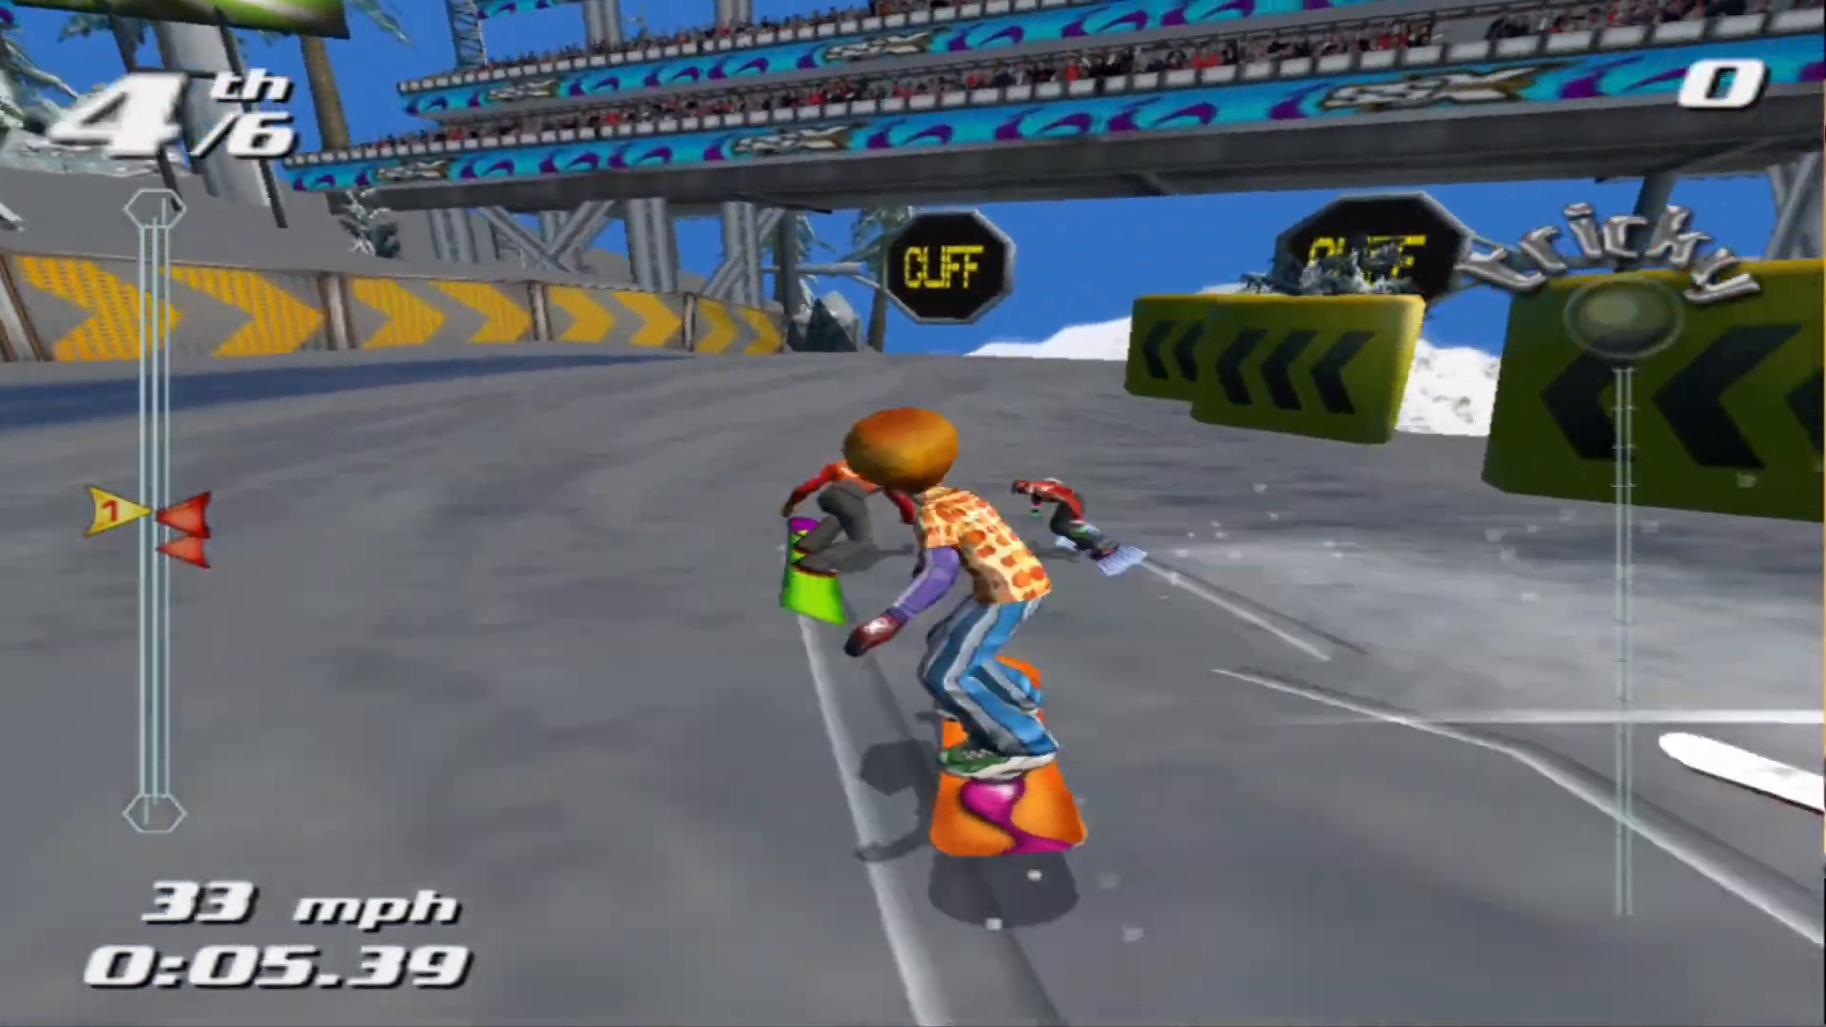
{"action": "key", "text": "Left"}
{"action": "key", "text": "Right"}
{"action": "key", "text": "Left"}
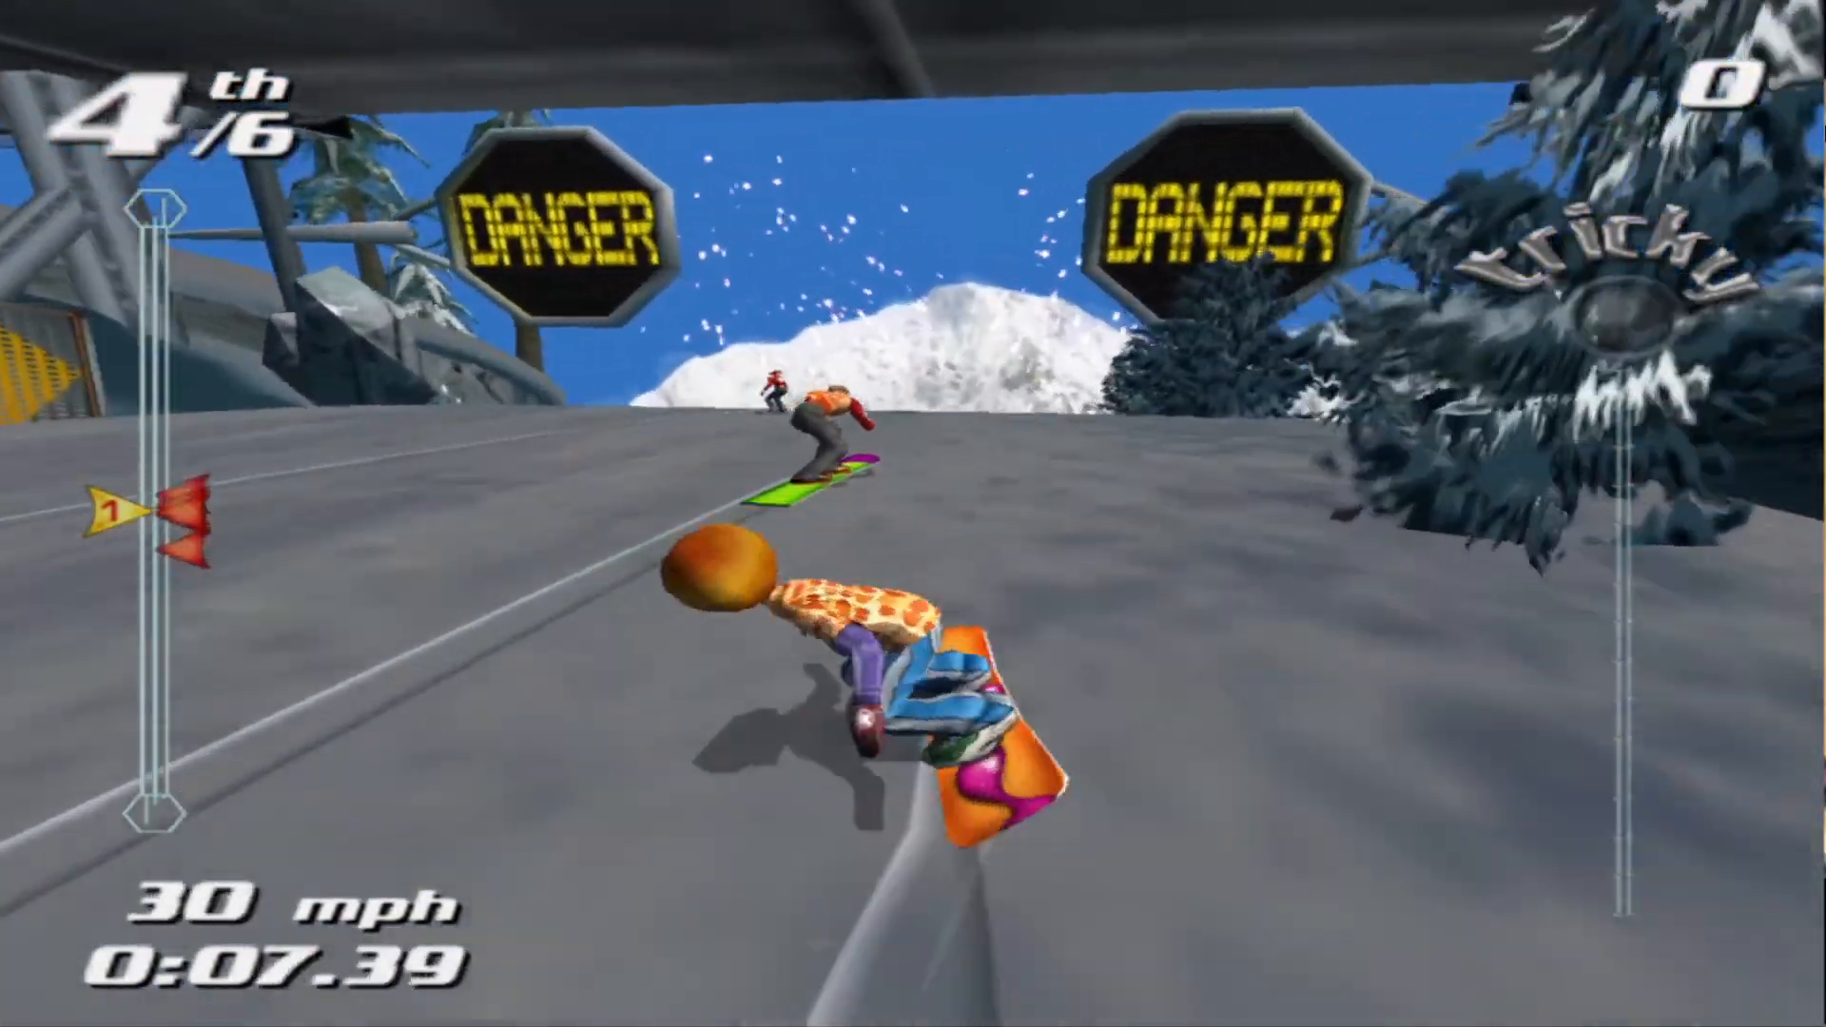
{"action": "key", "text": "Right"}
{"action": "key", "text": "Left"}
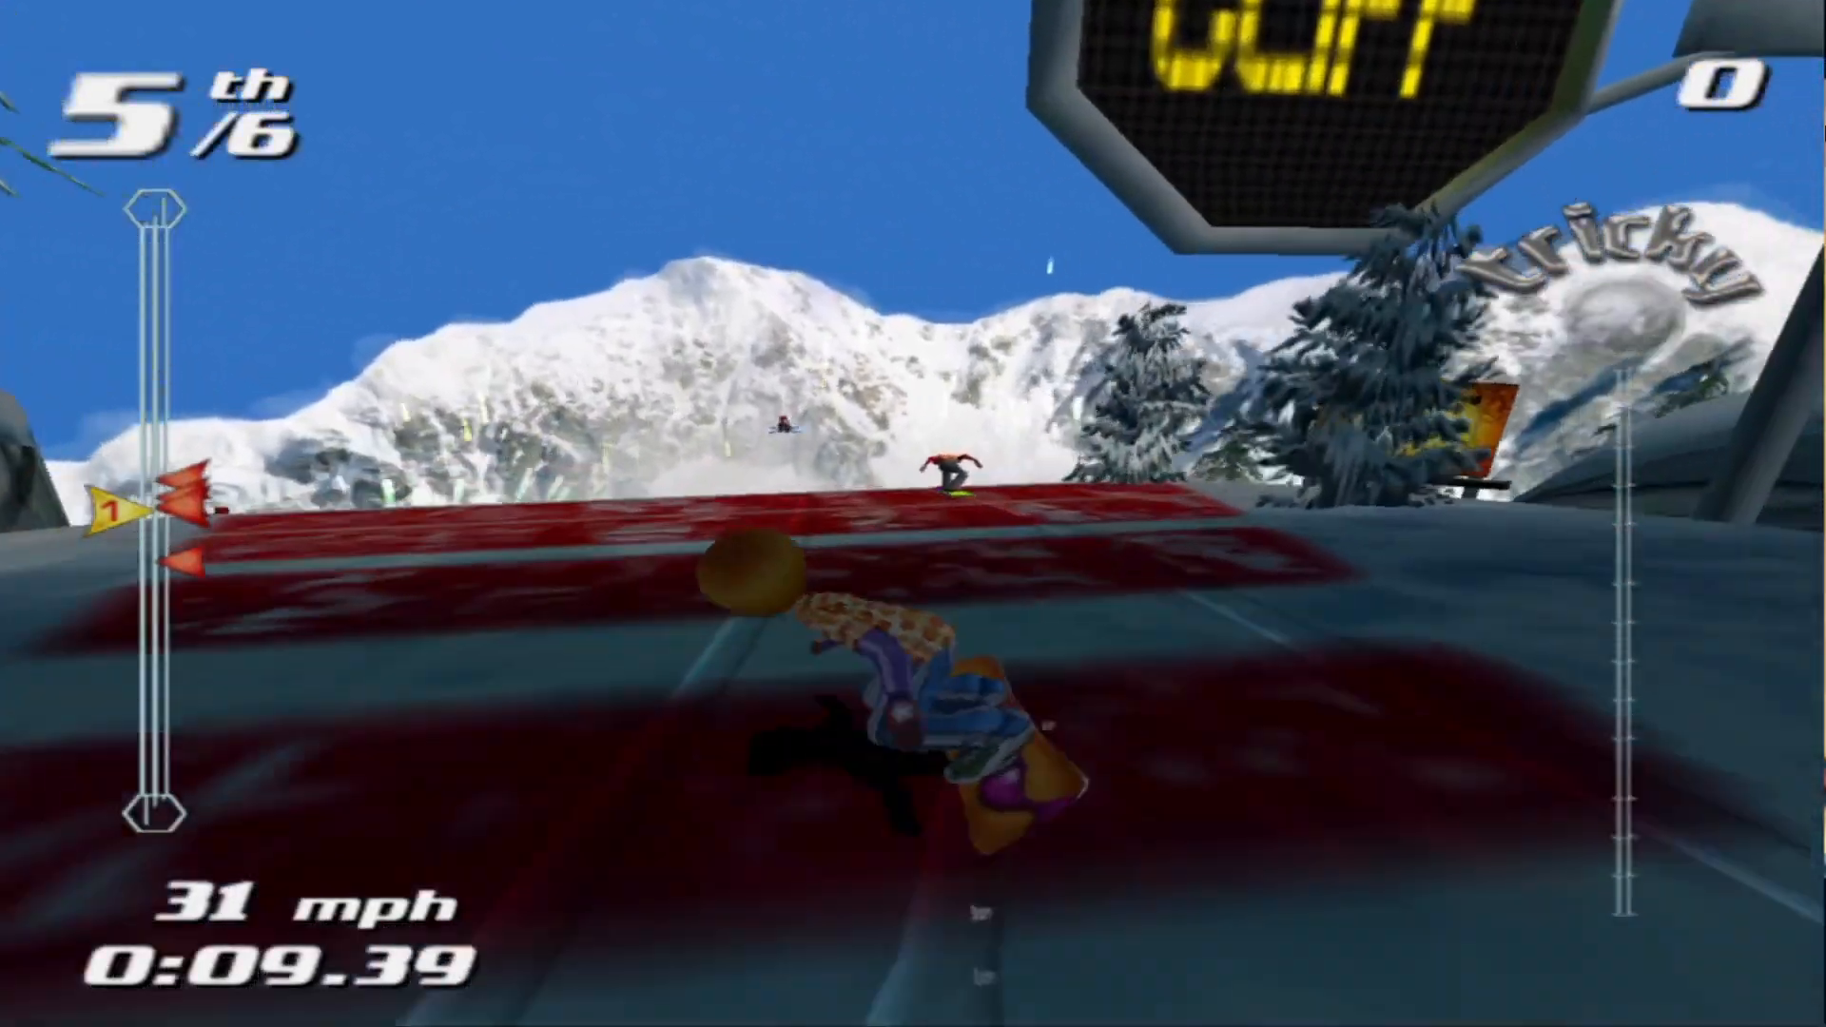
{"action": "key", "text": "space"}
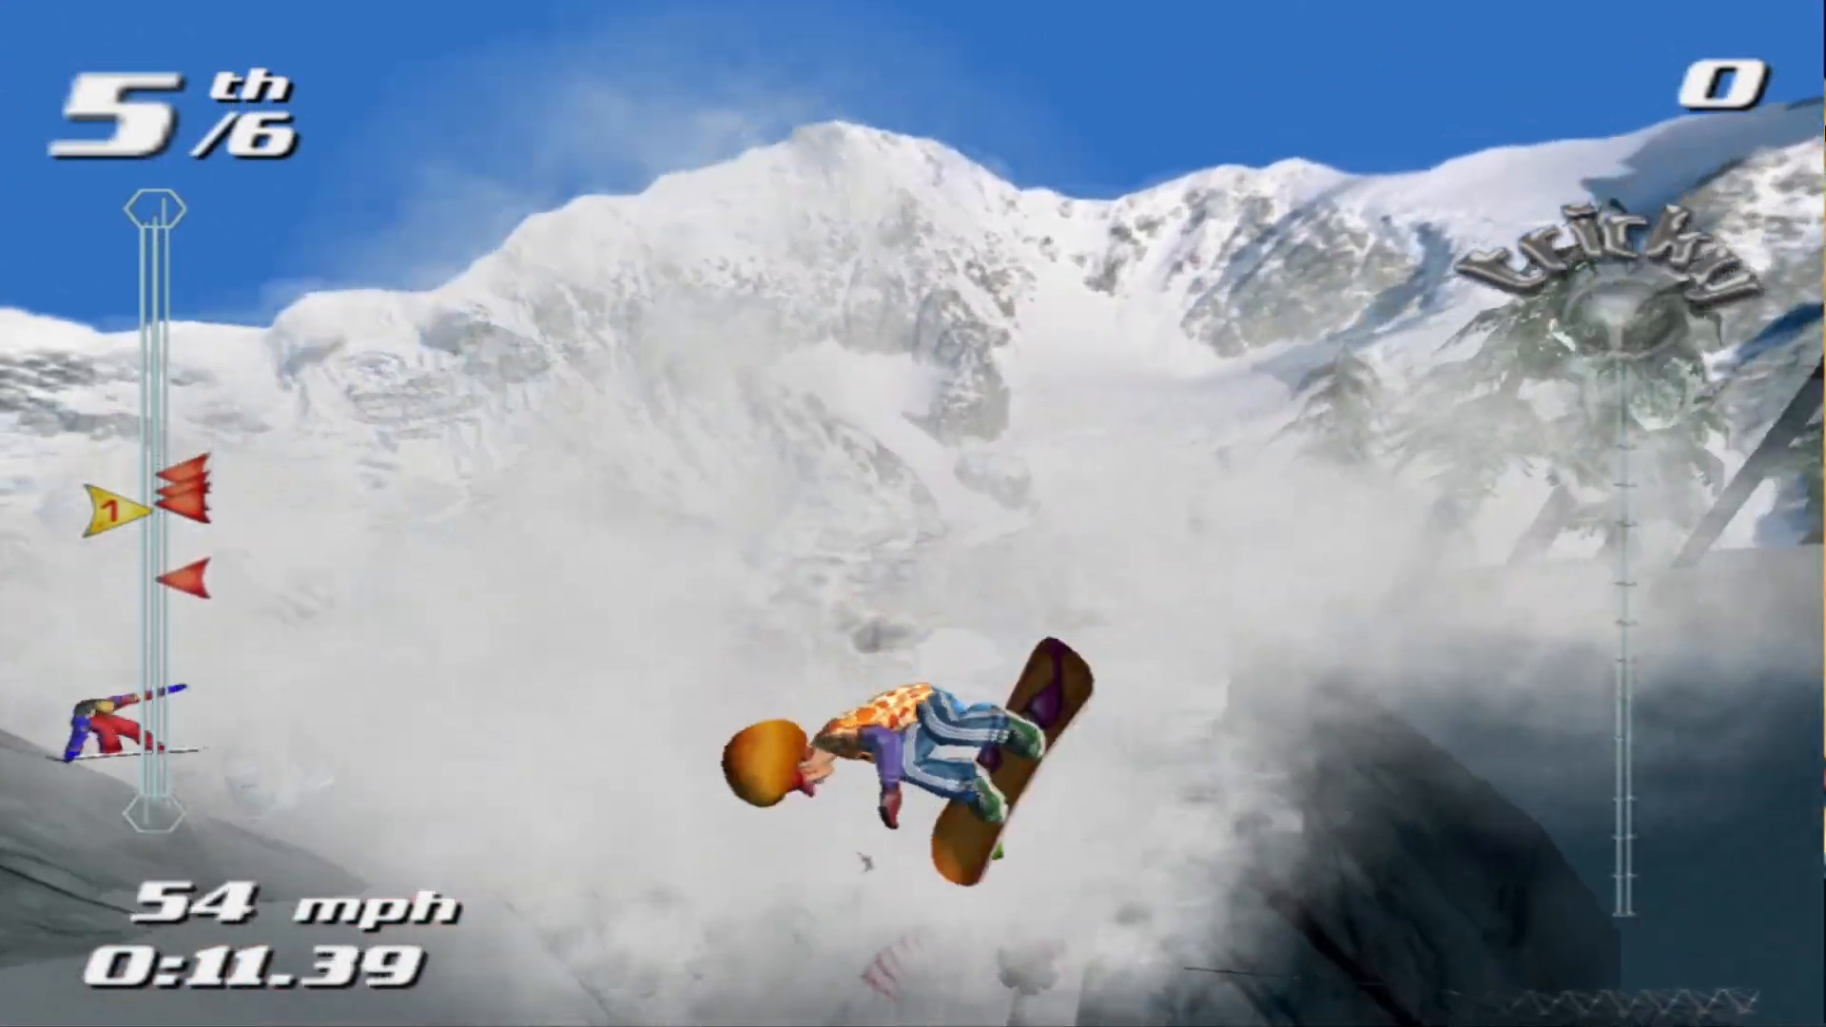
Leave the game and EmulationStation-DE, switch to PCSX2, and open the game properties of SSX Tricky.
{"action": "key", "text": "q"}
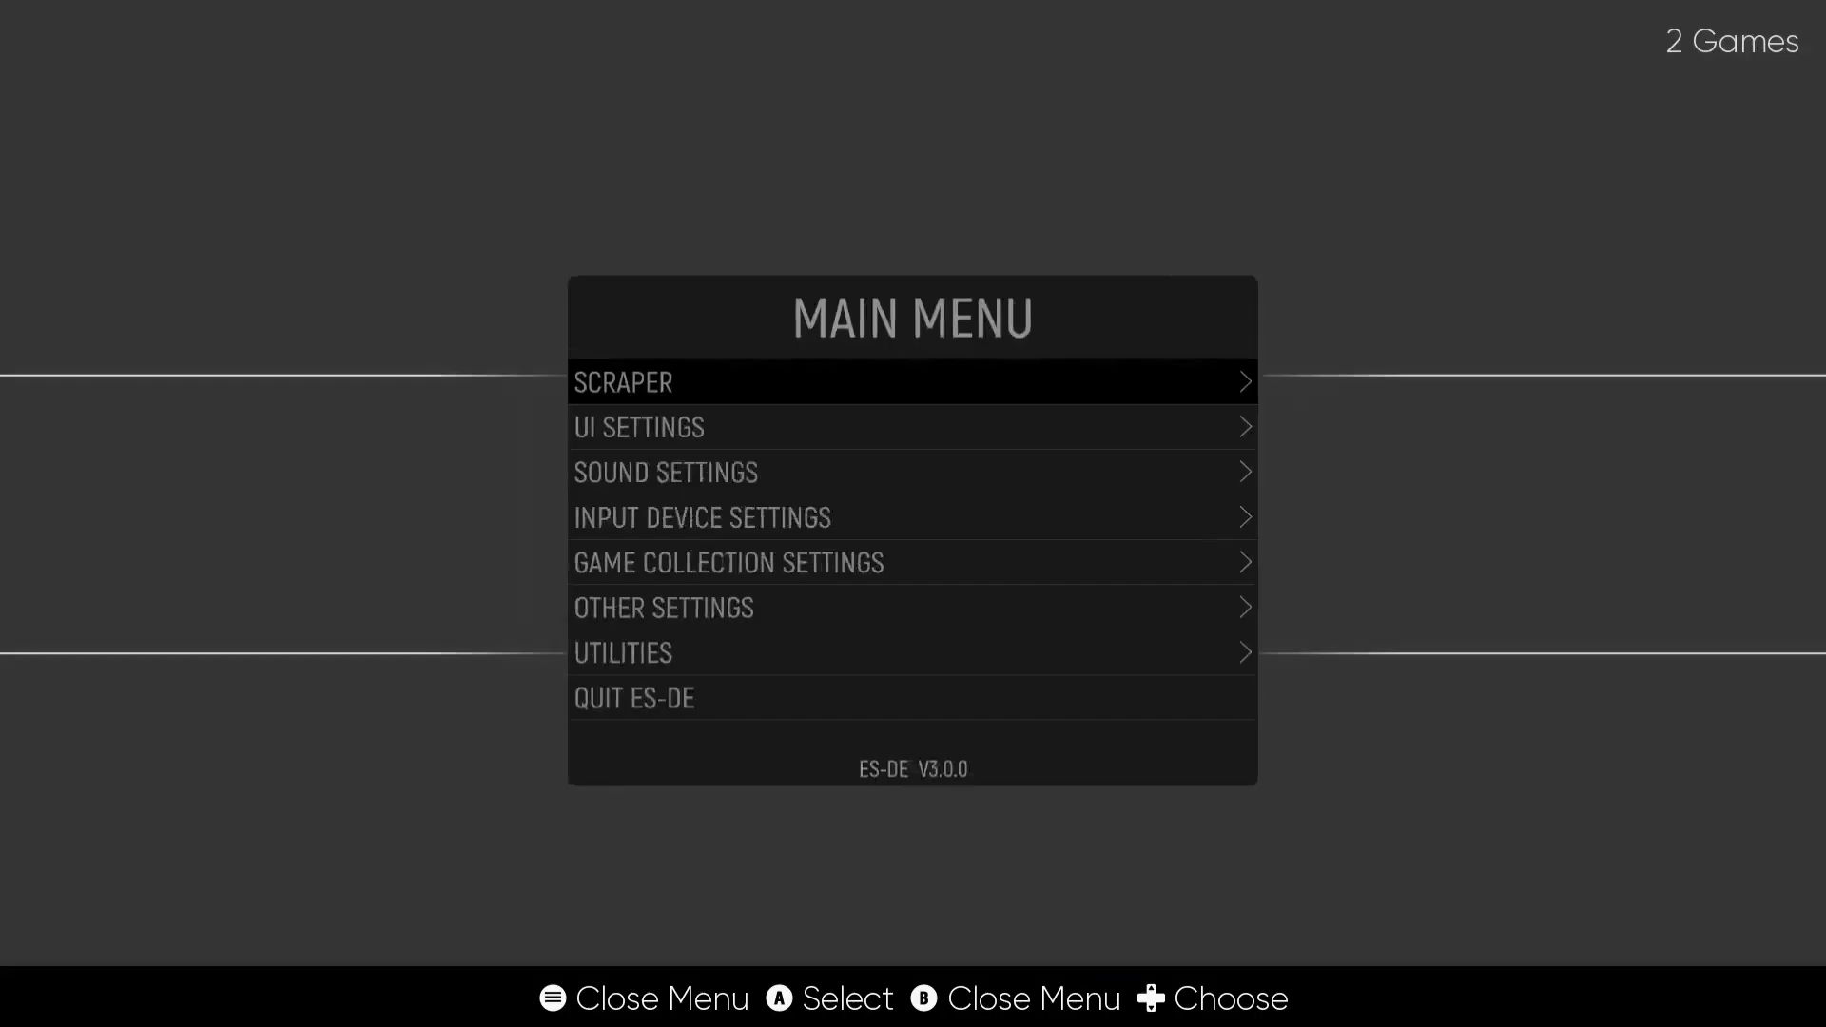
{"action": "key", "text": "Down"}
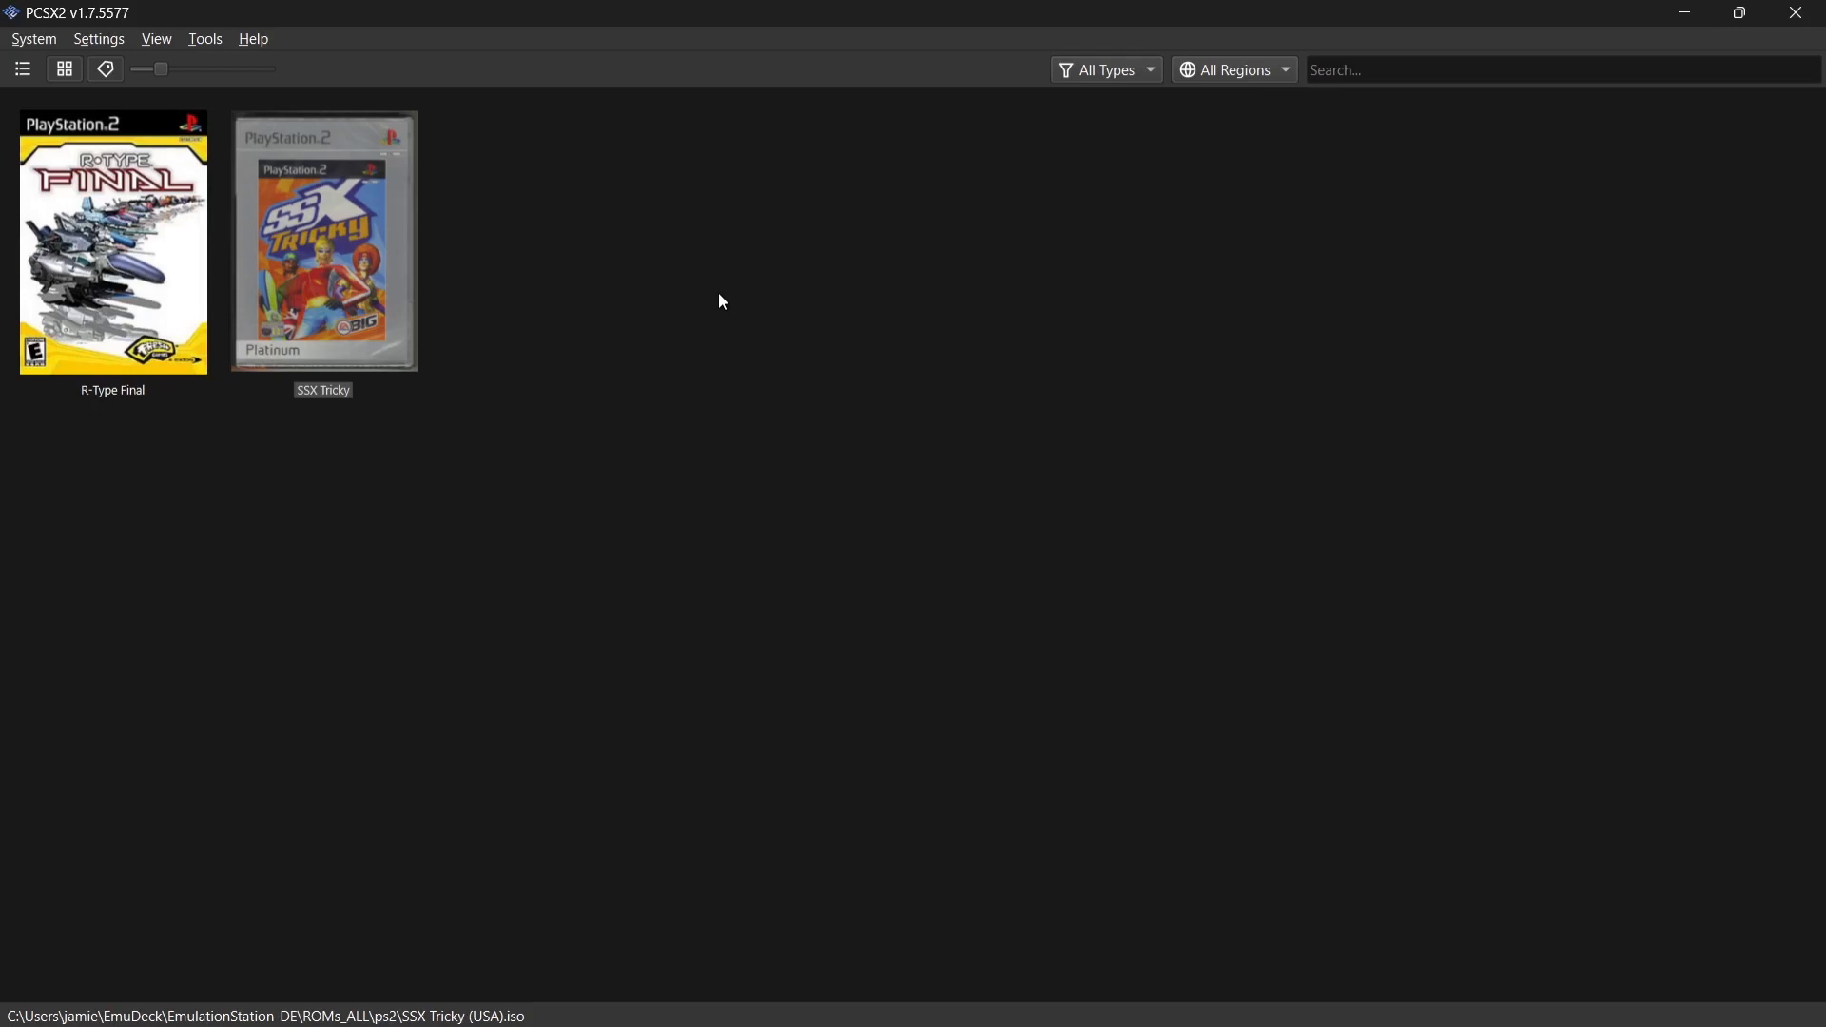
{"action": "right_click", "coordinate": [370, 266]}
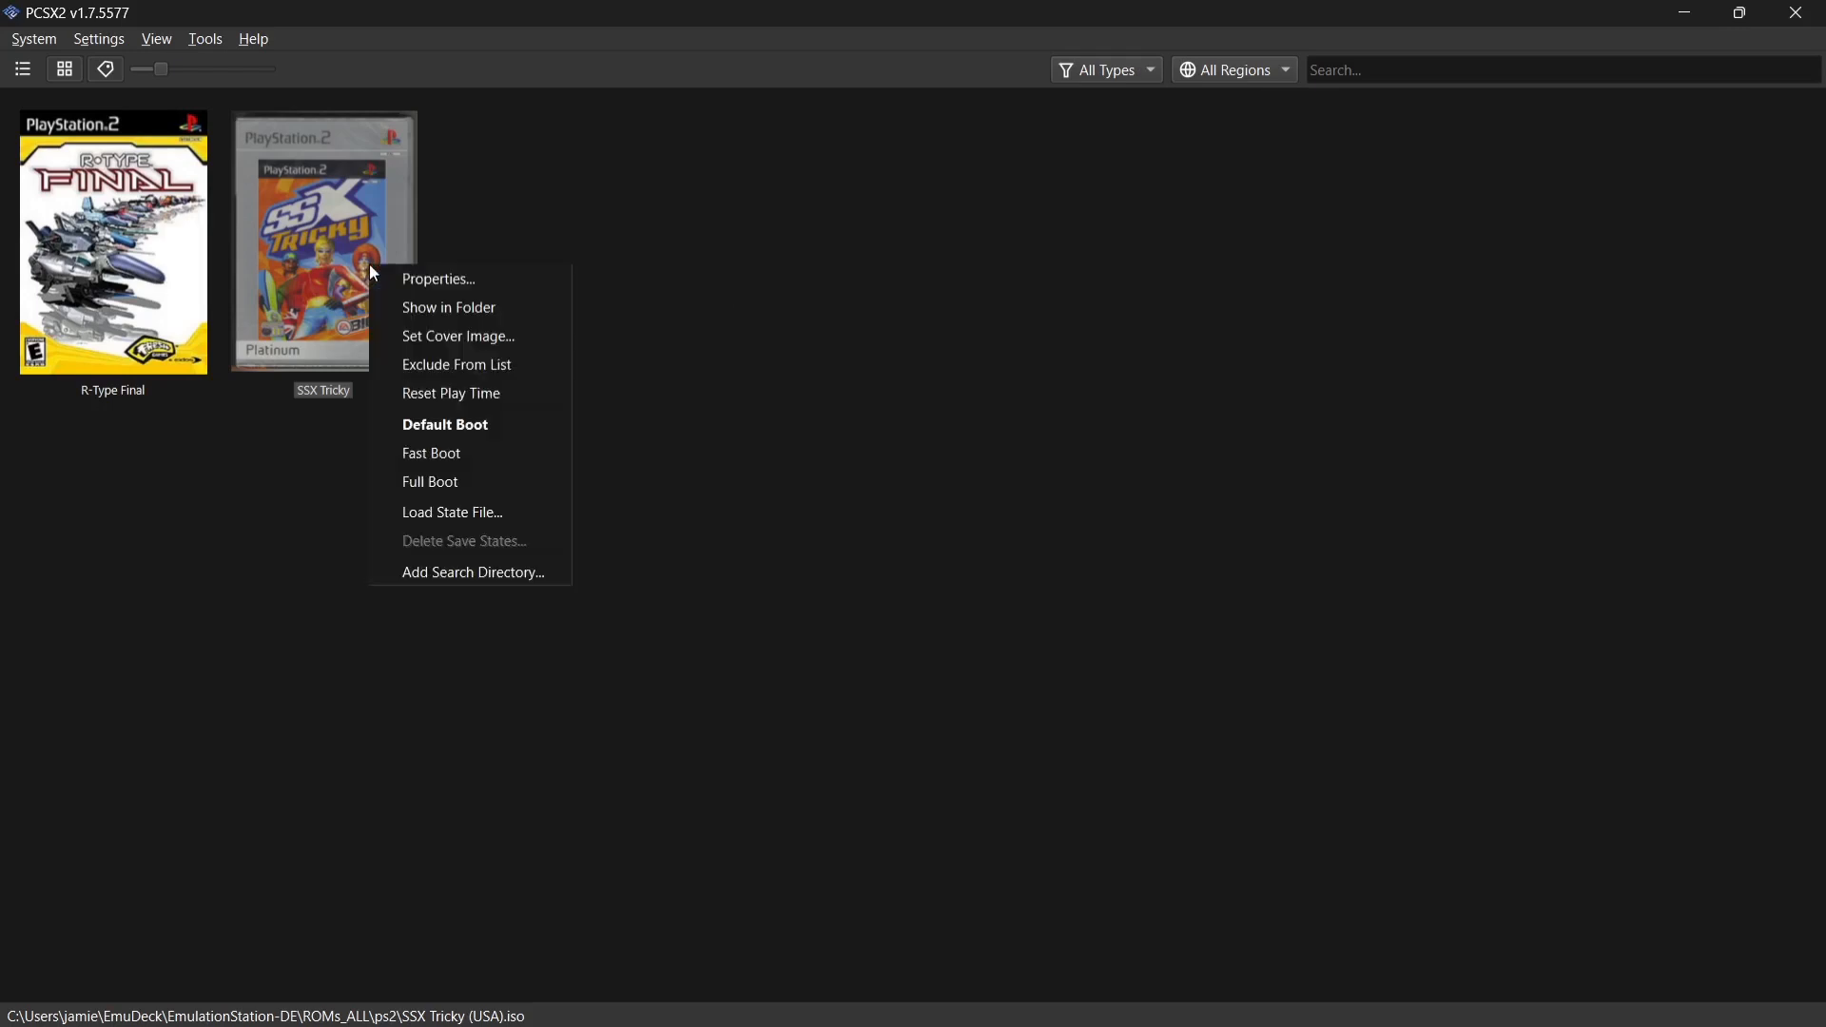
{"action": "left_click", "coordinate": [421, 284]}
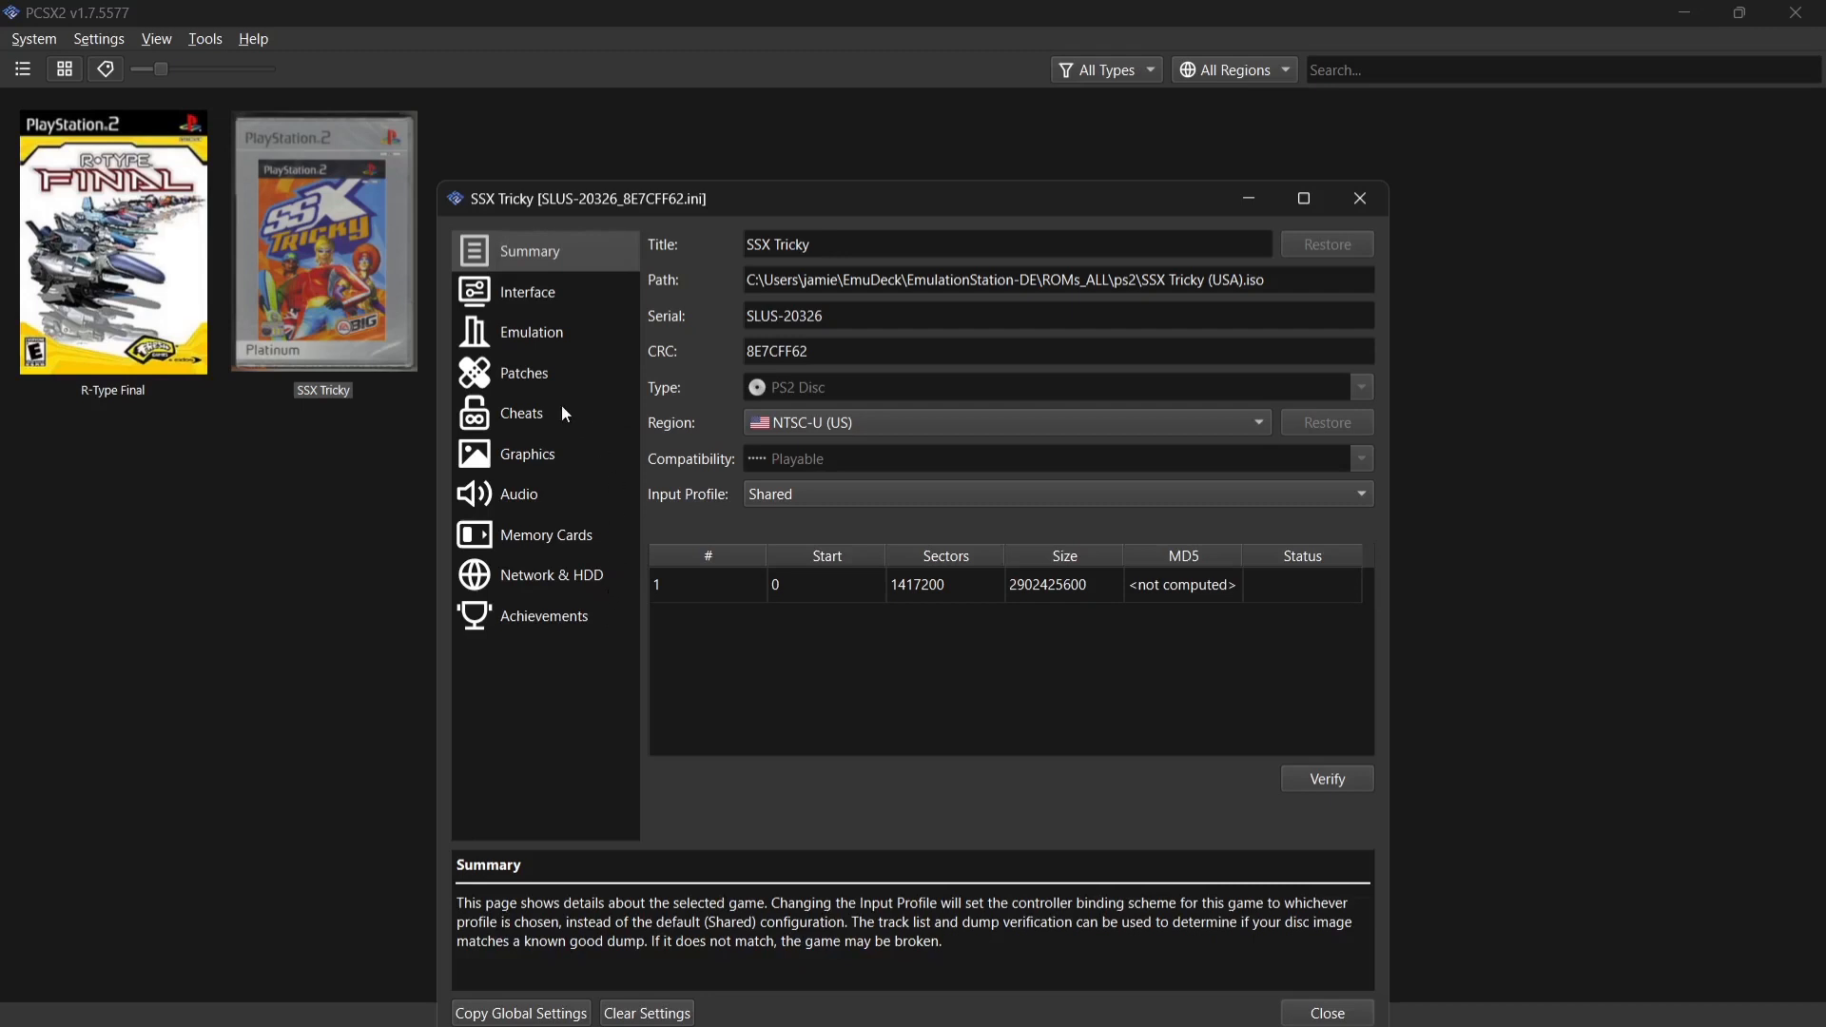
Set SSX Tricky's own graphics to Auto Standard (4:3 Interlaced / 3:2 Progressive) aspect ratio, with VSync and Integer Scaling enabled.
{"action": "left_click", "coordinate": [560, 460]}
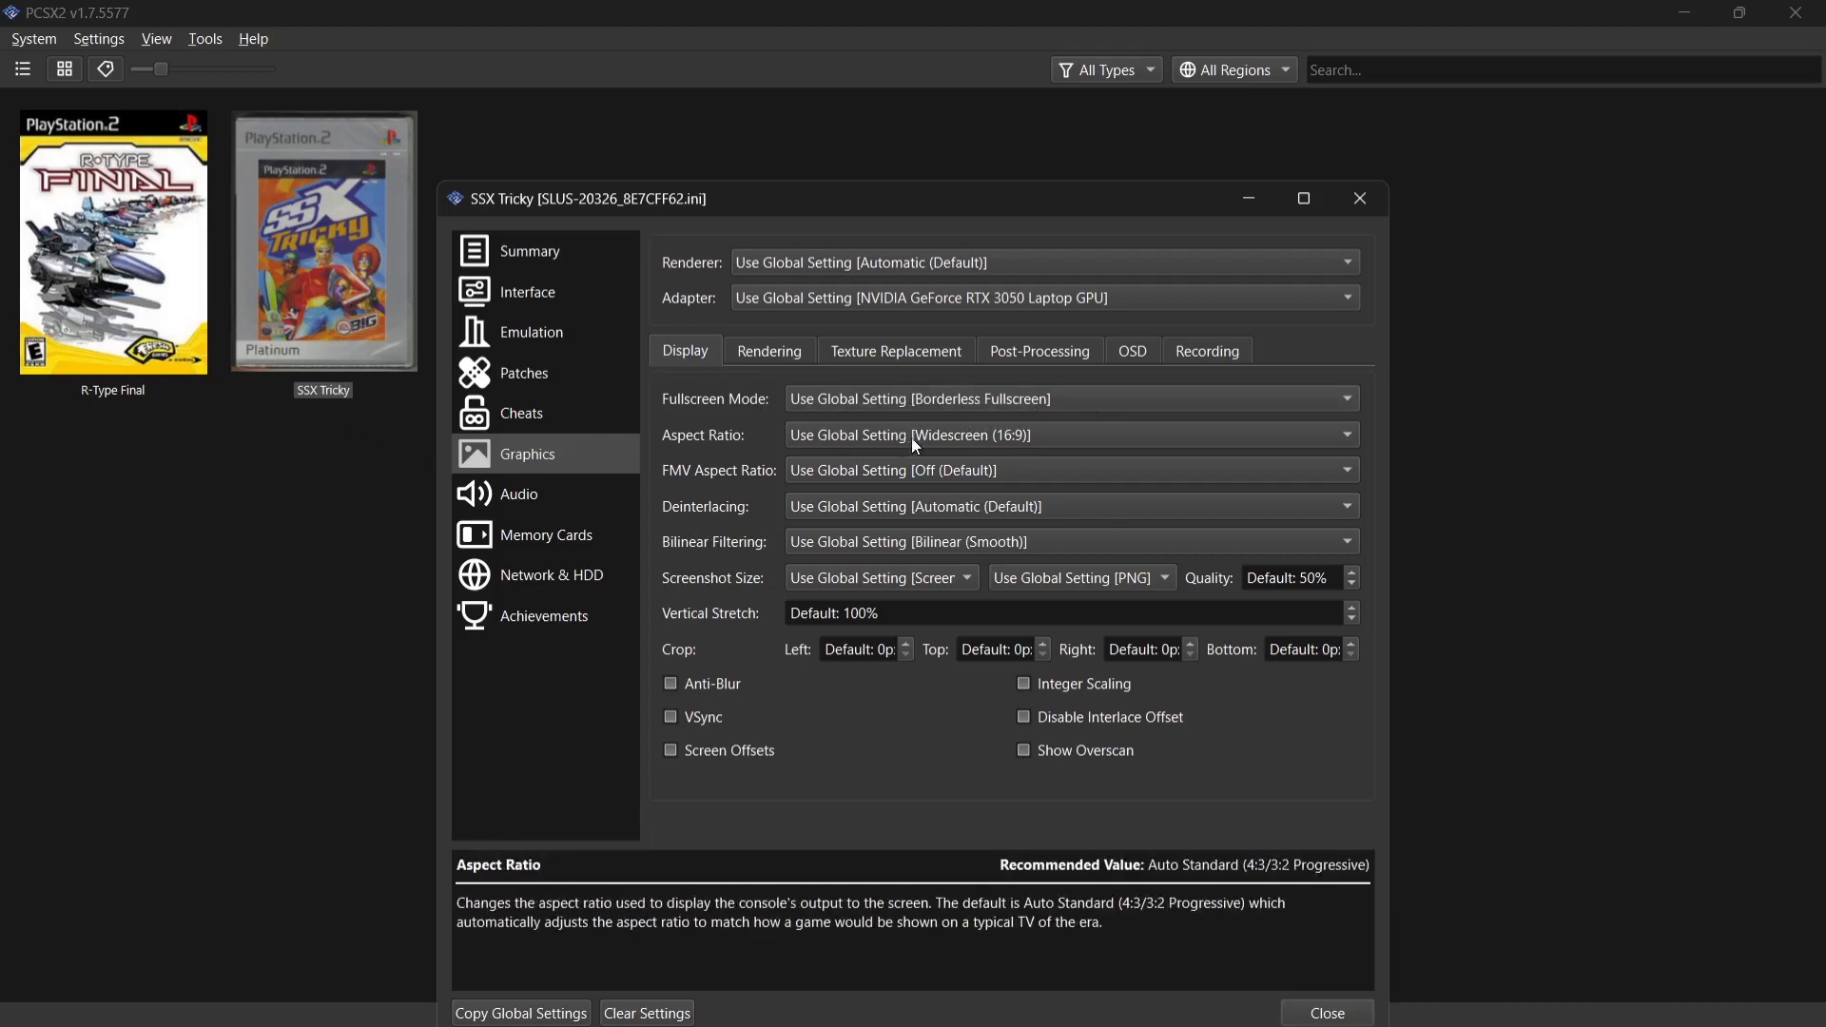
{"action": "left_click", "coordinate": [1052, 447]}
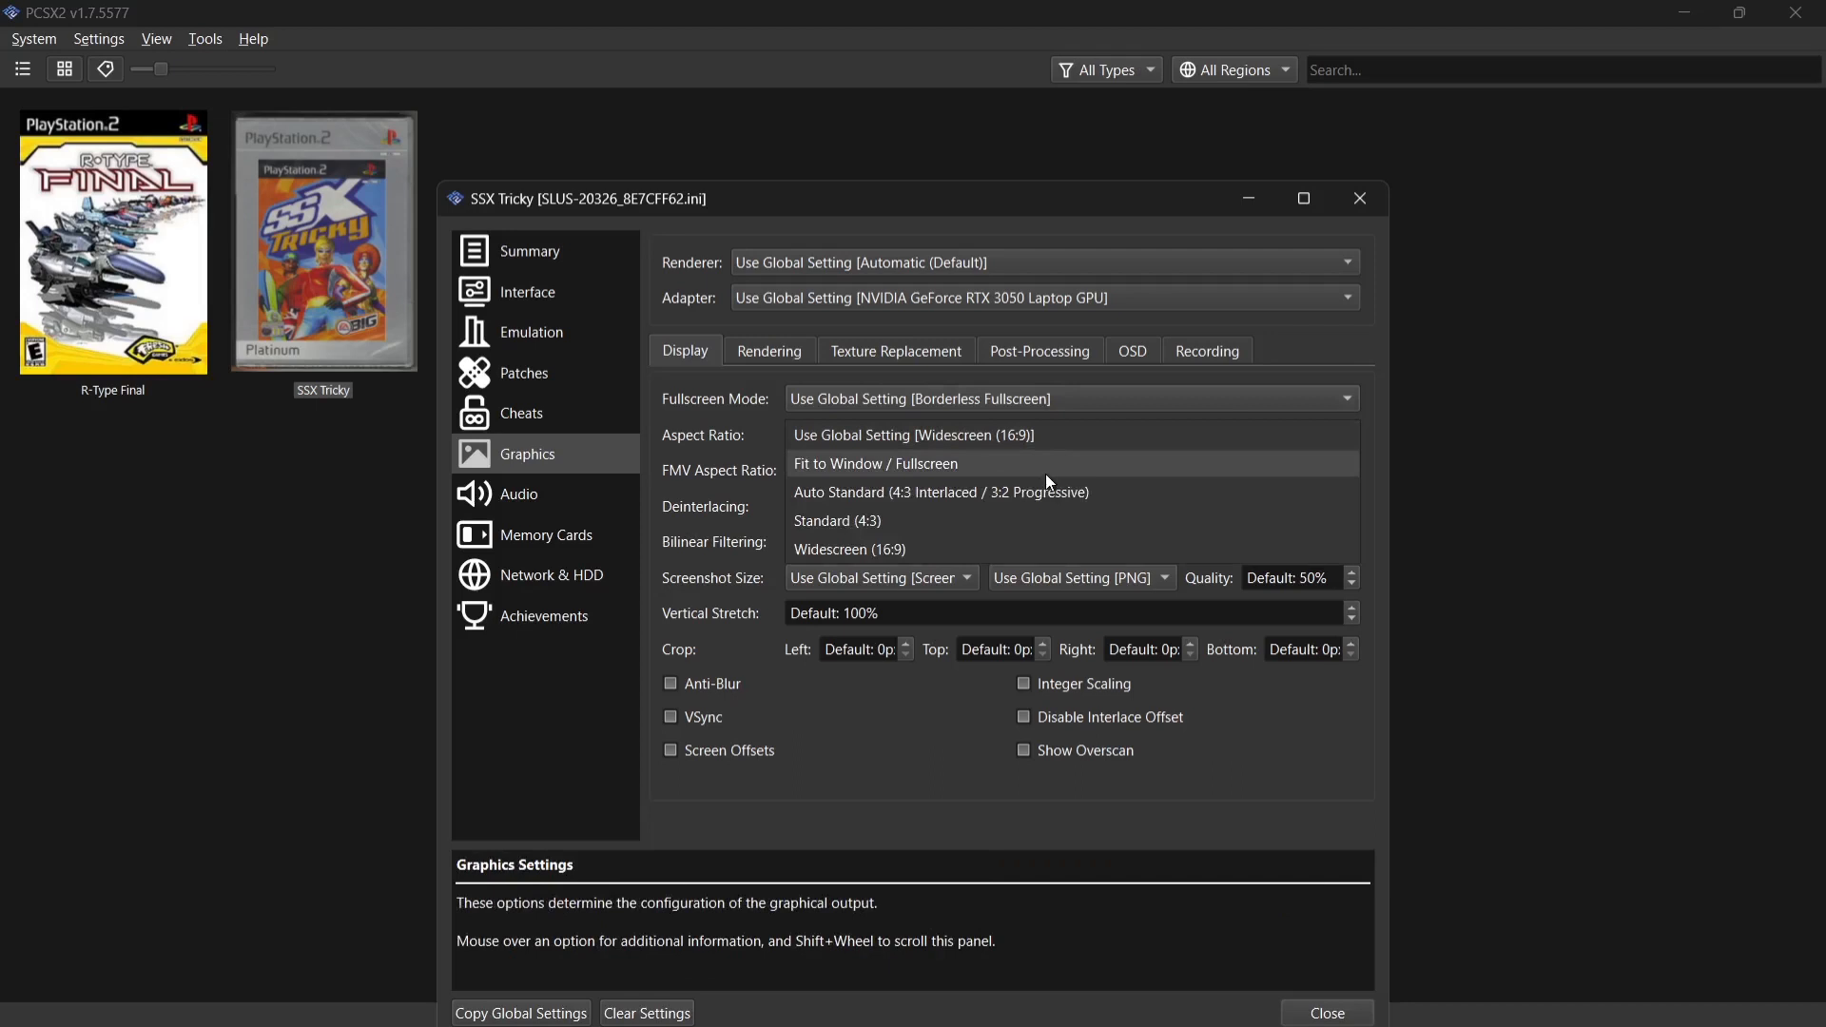
{"action": "left_click", "coordinate": [1048, 500]}
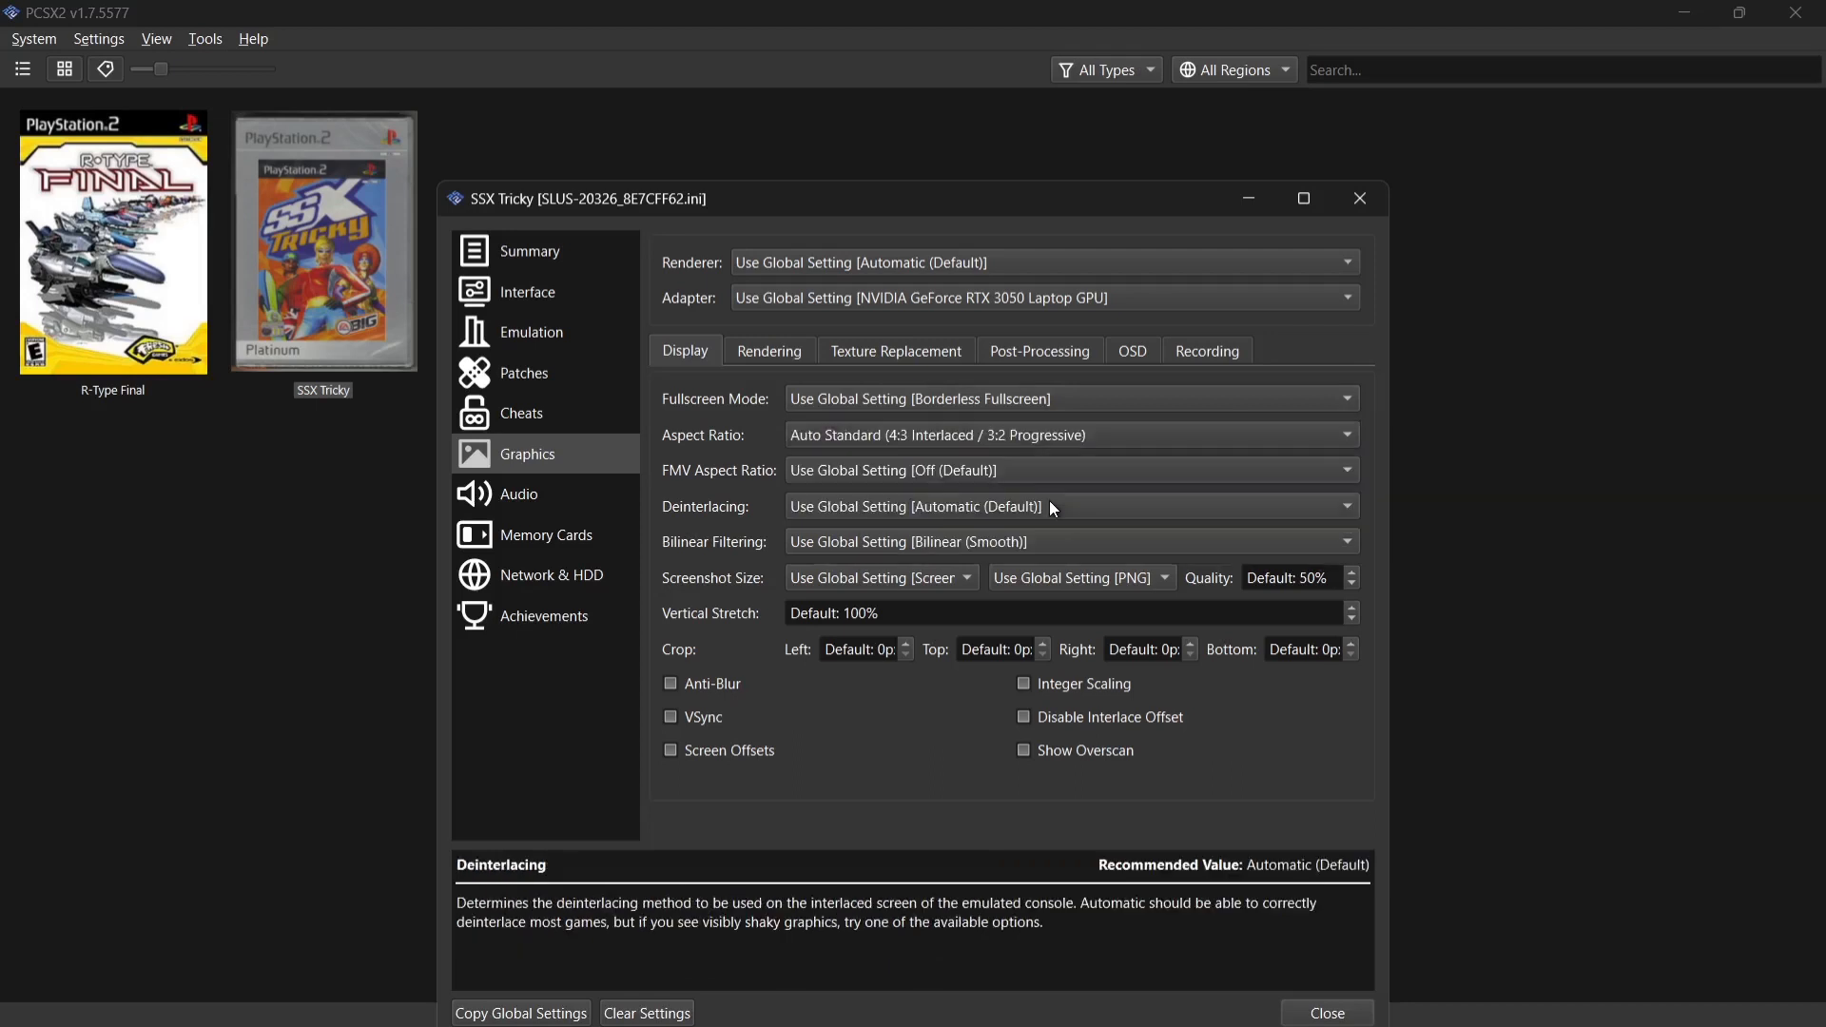
{"action": "left_click", "coordinate": [673, 721]}
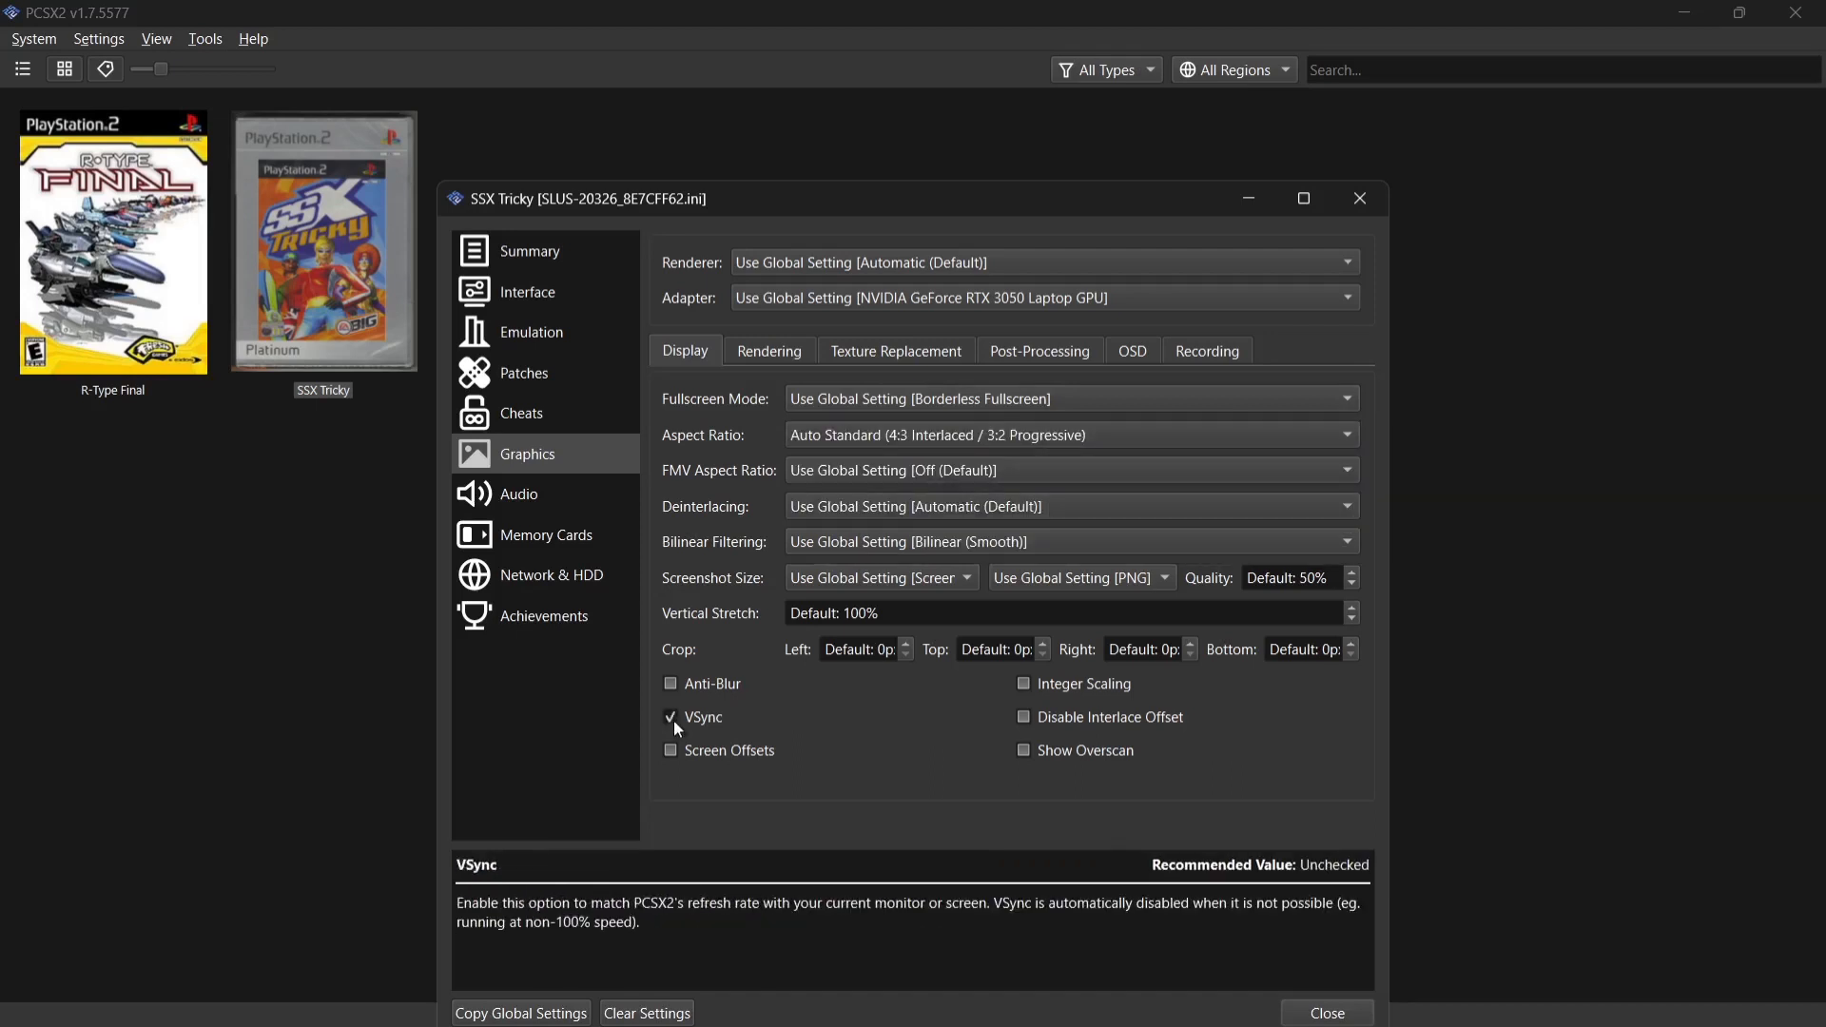
{"action": "left_click", "coordinate": [1108, 692]}
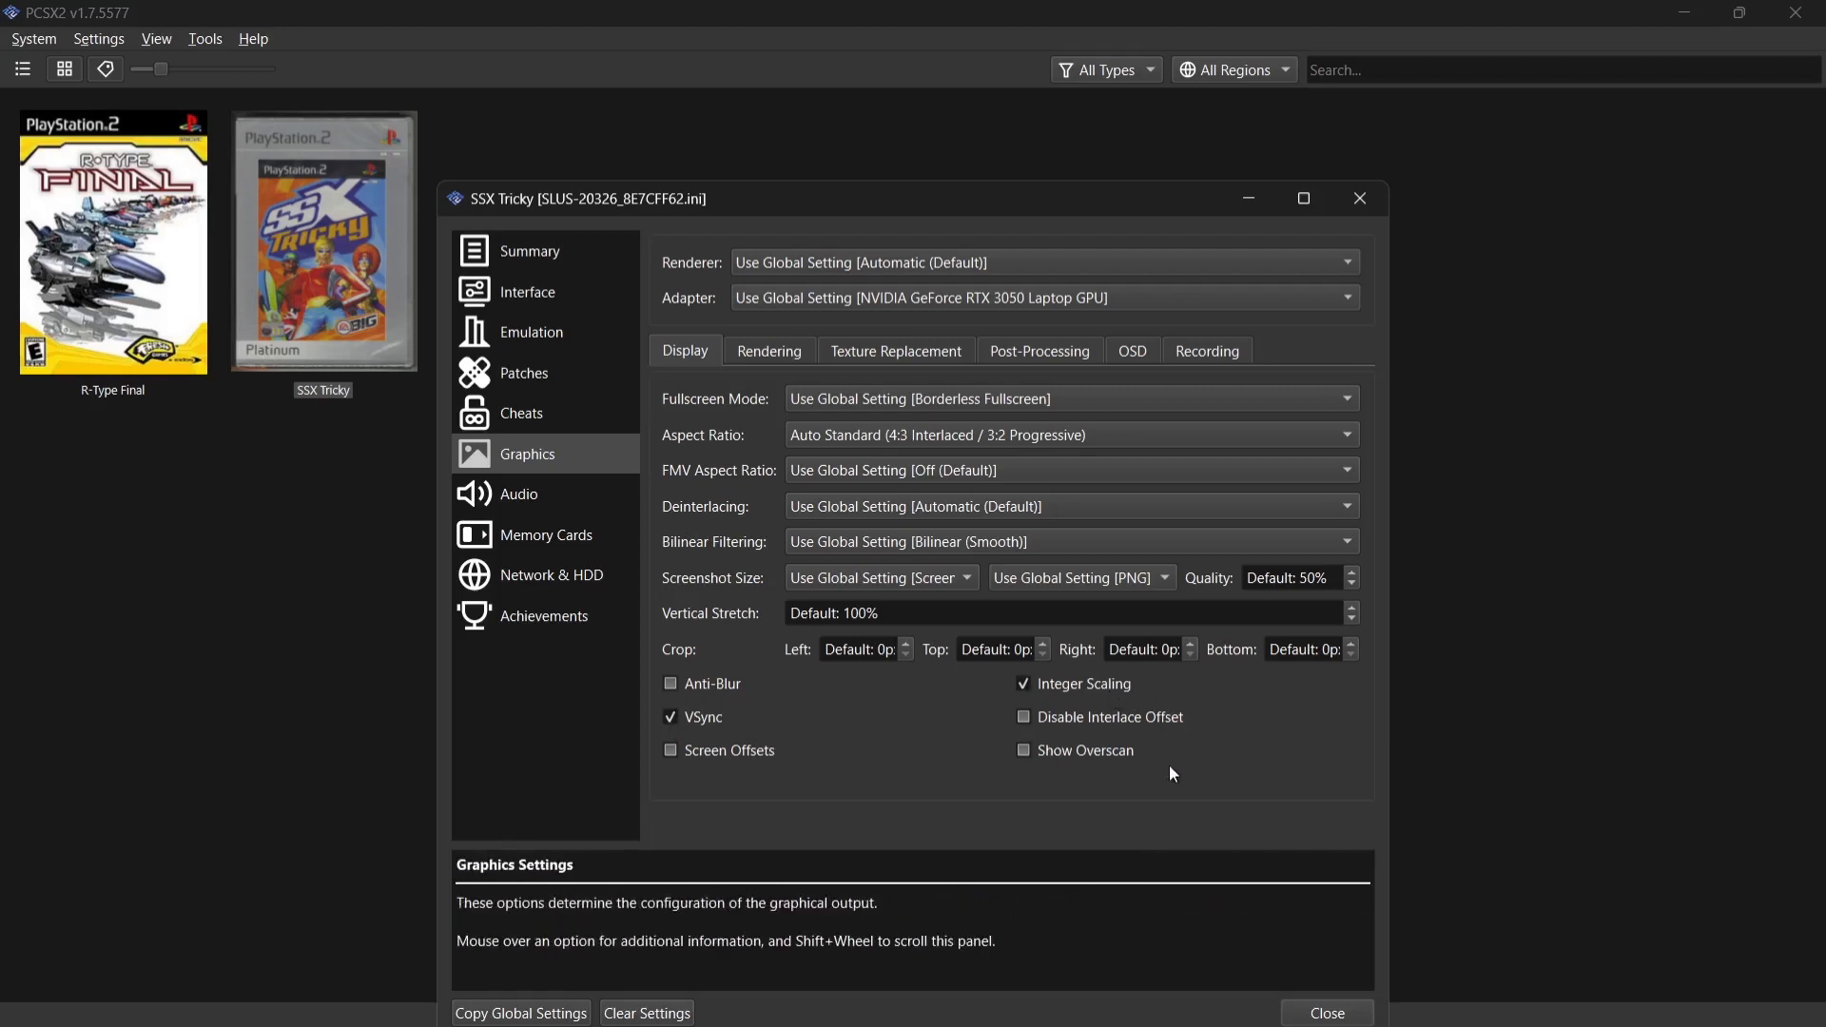
{"action": "left_click", "coordinate": [1325, 1012]}
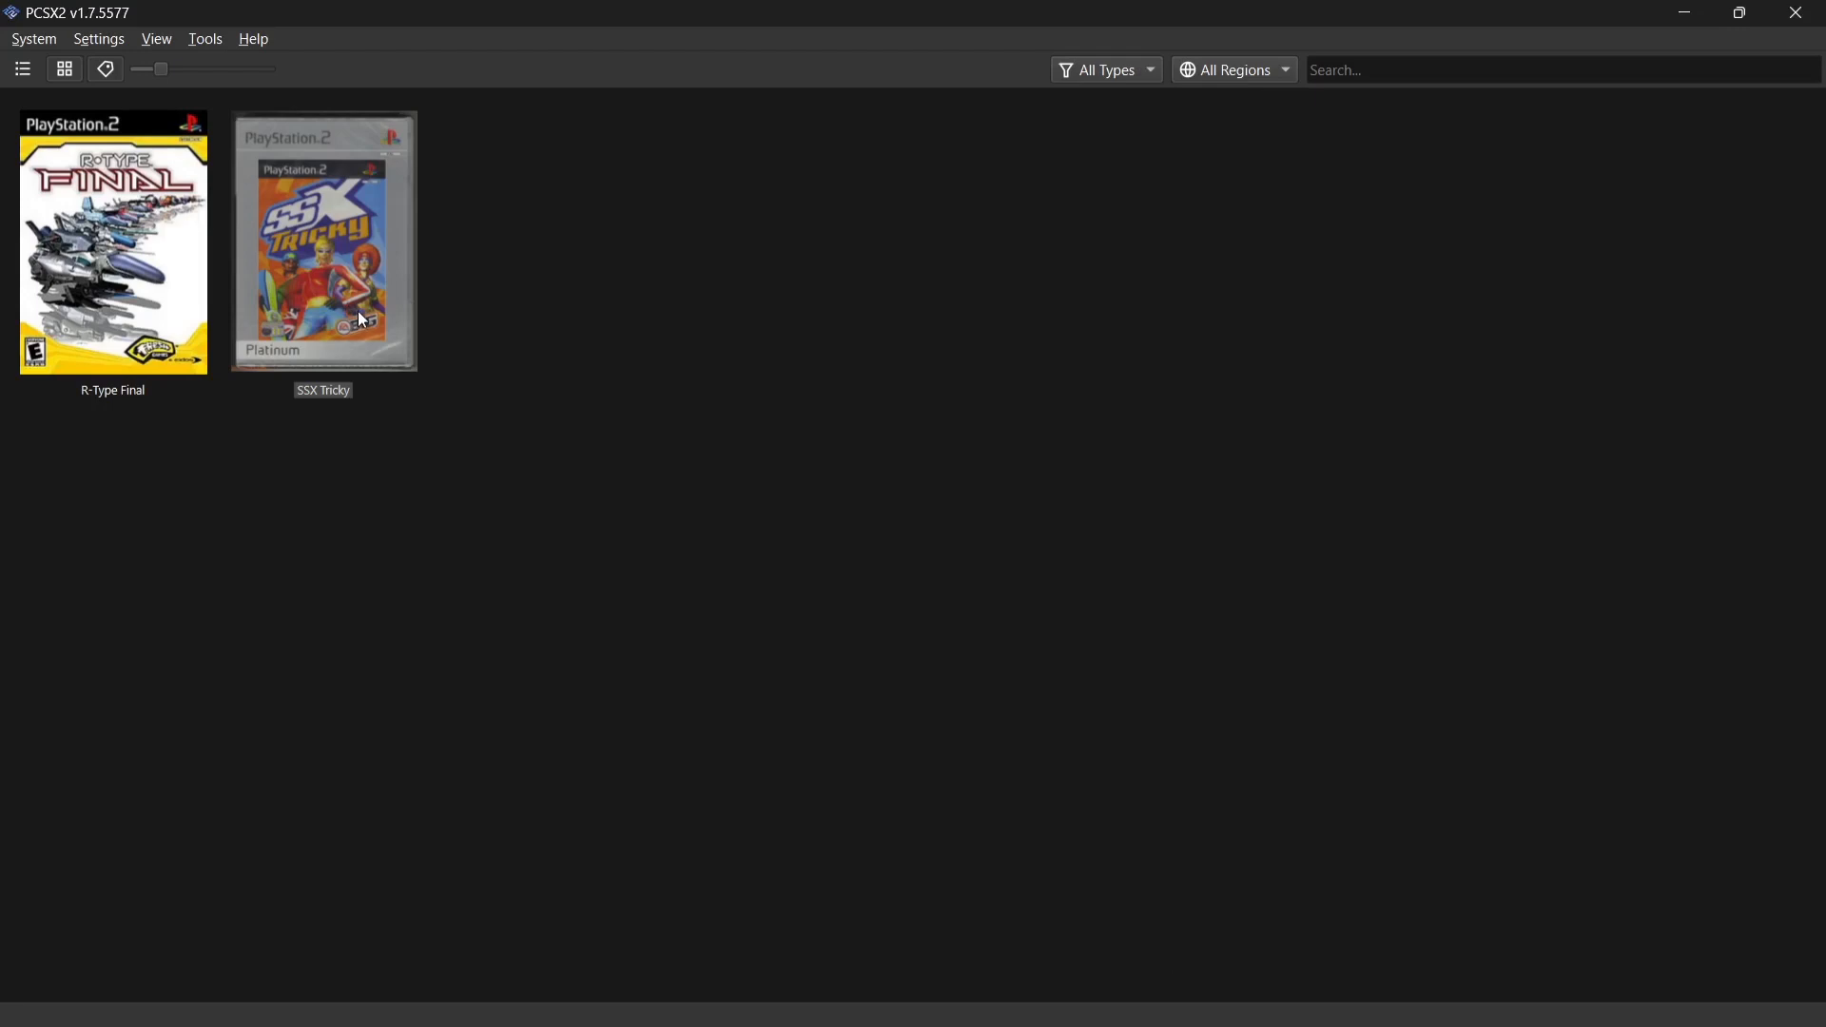
Open the per-game graphics settings of R-Type Final.
{"action": "left_click", "coordinate": [99, 259]}
{"action": "right_click", "coordinate": [100, 259]}
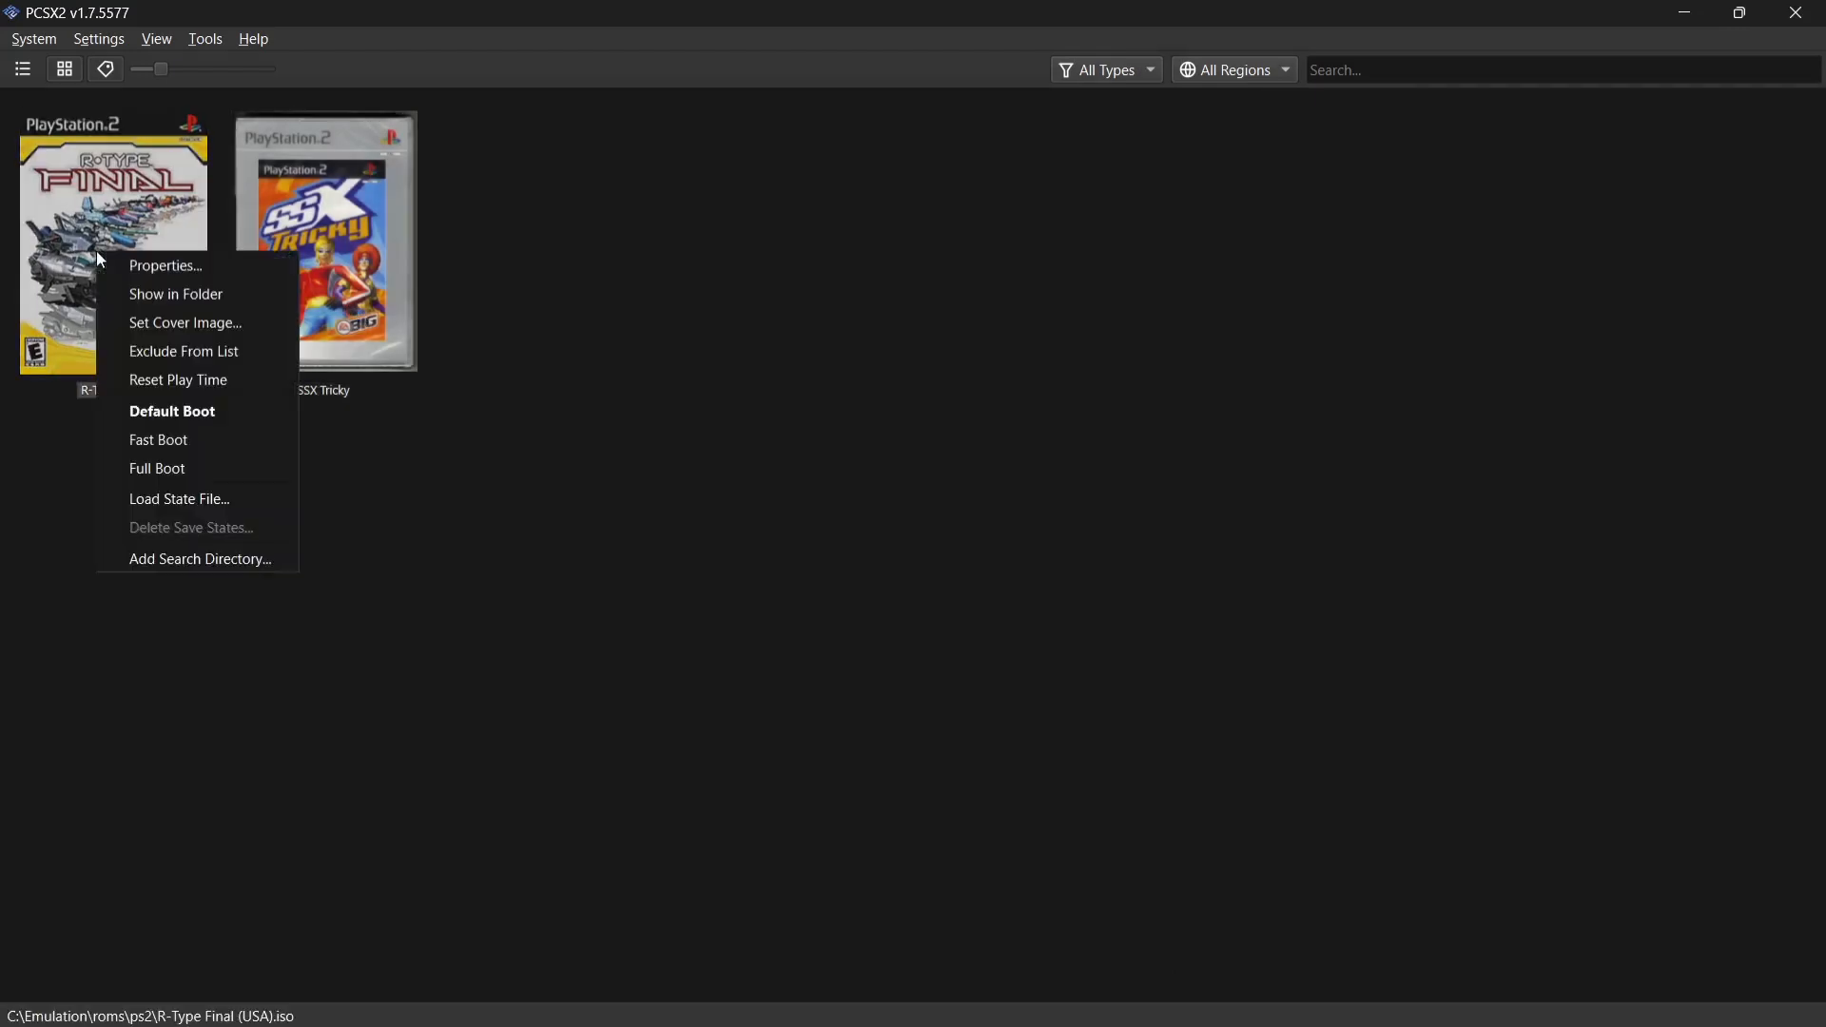
{"action": "left_click", "coordinate": [148, 262]}
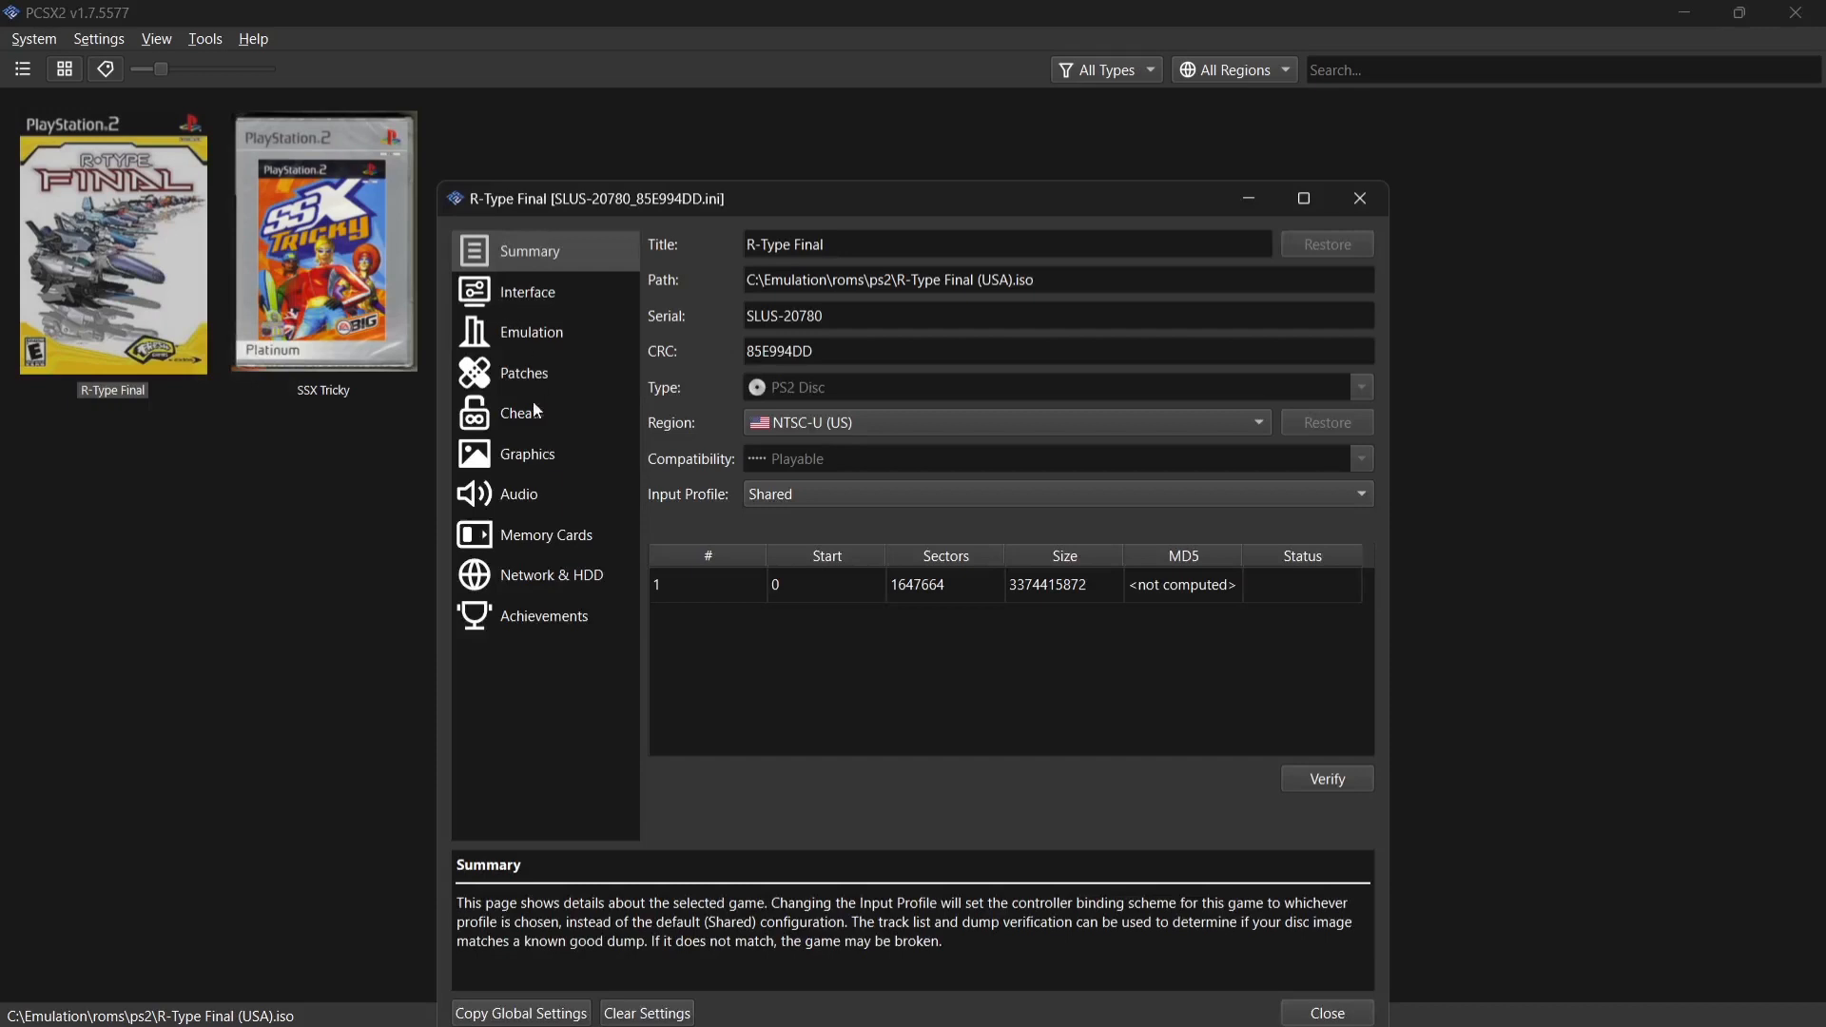
{"action": "left_click", "coordinate": [534, 454]}
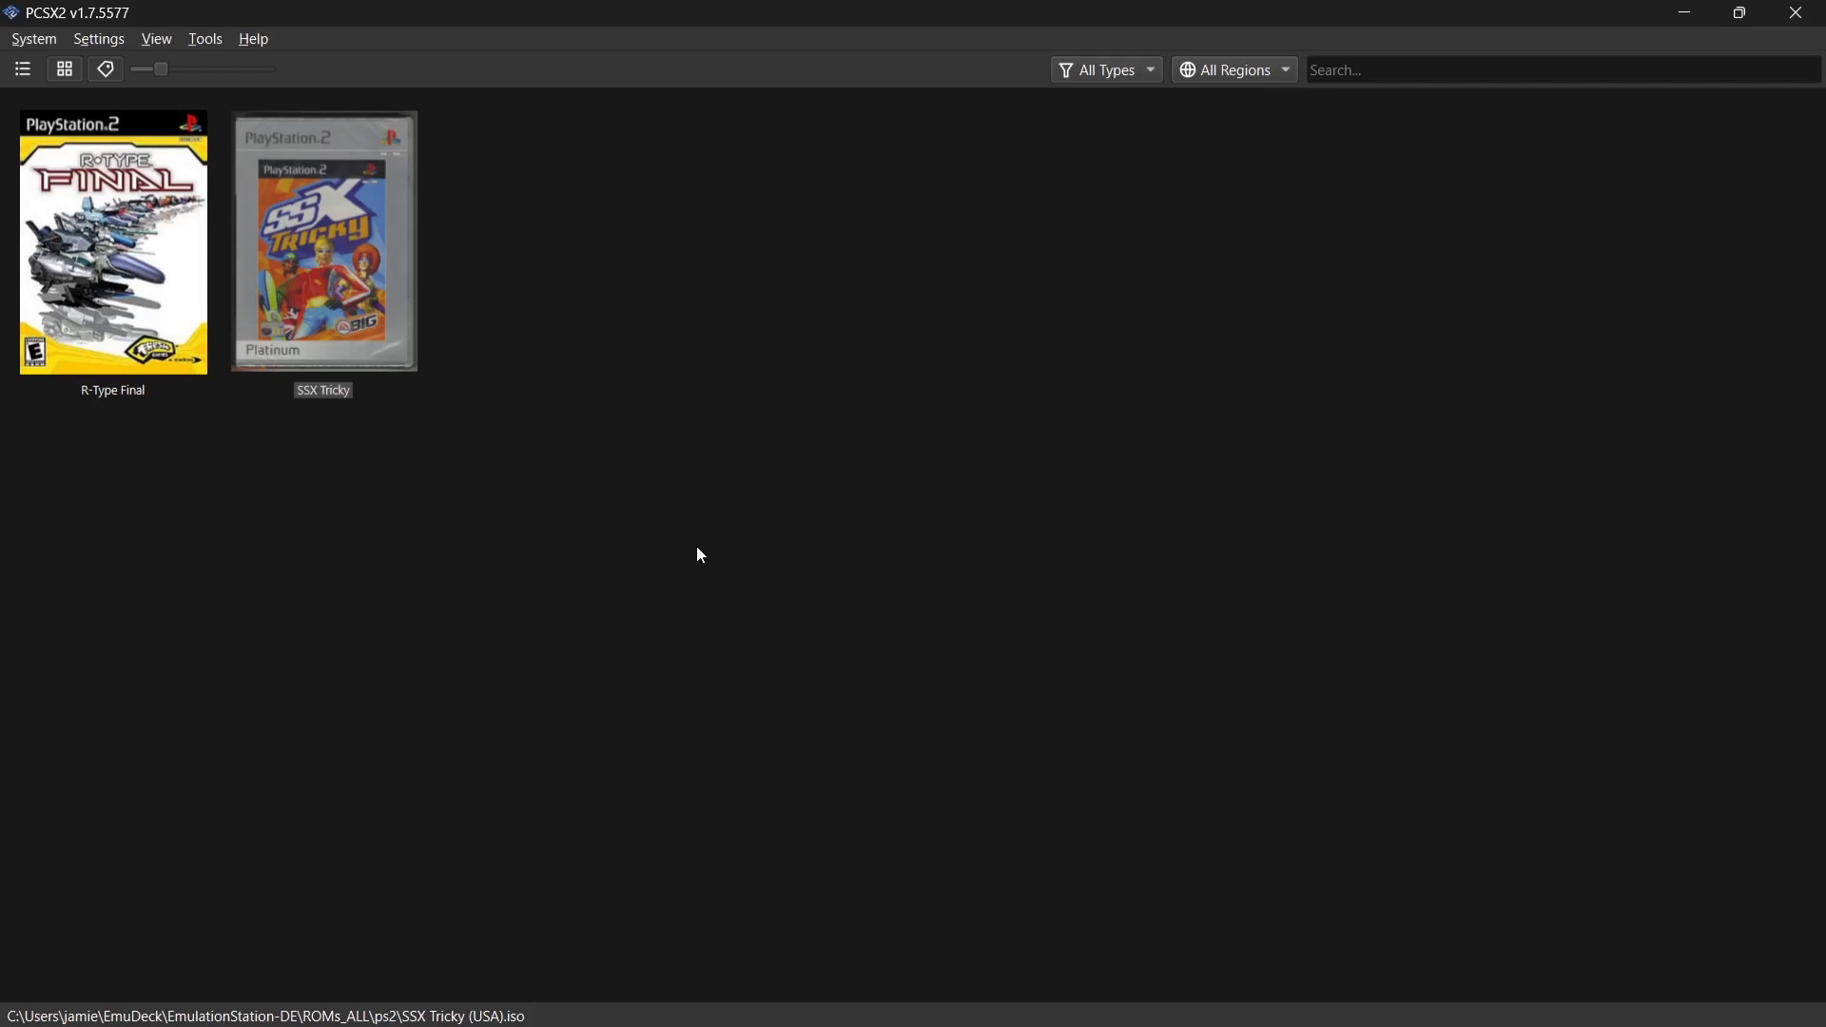
Open the controller settings and review the D-pad and button bindings of Controller Port 1 in the Shared profile.
{"action": "left_click", "coordinate": [116, 40]}
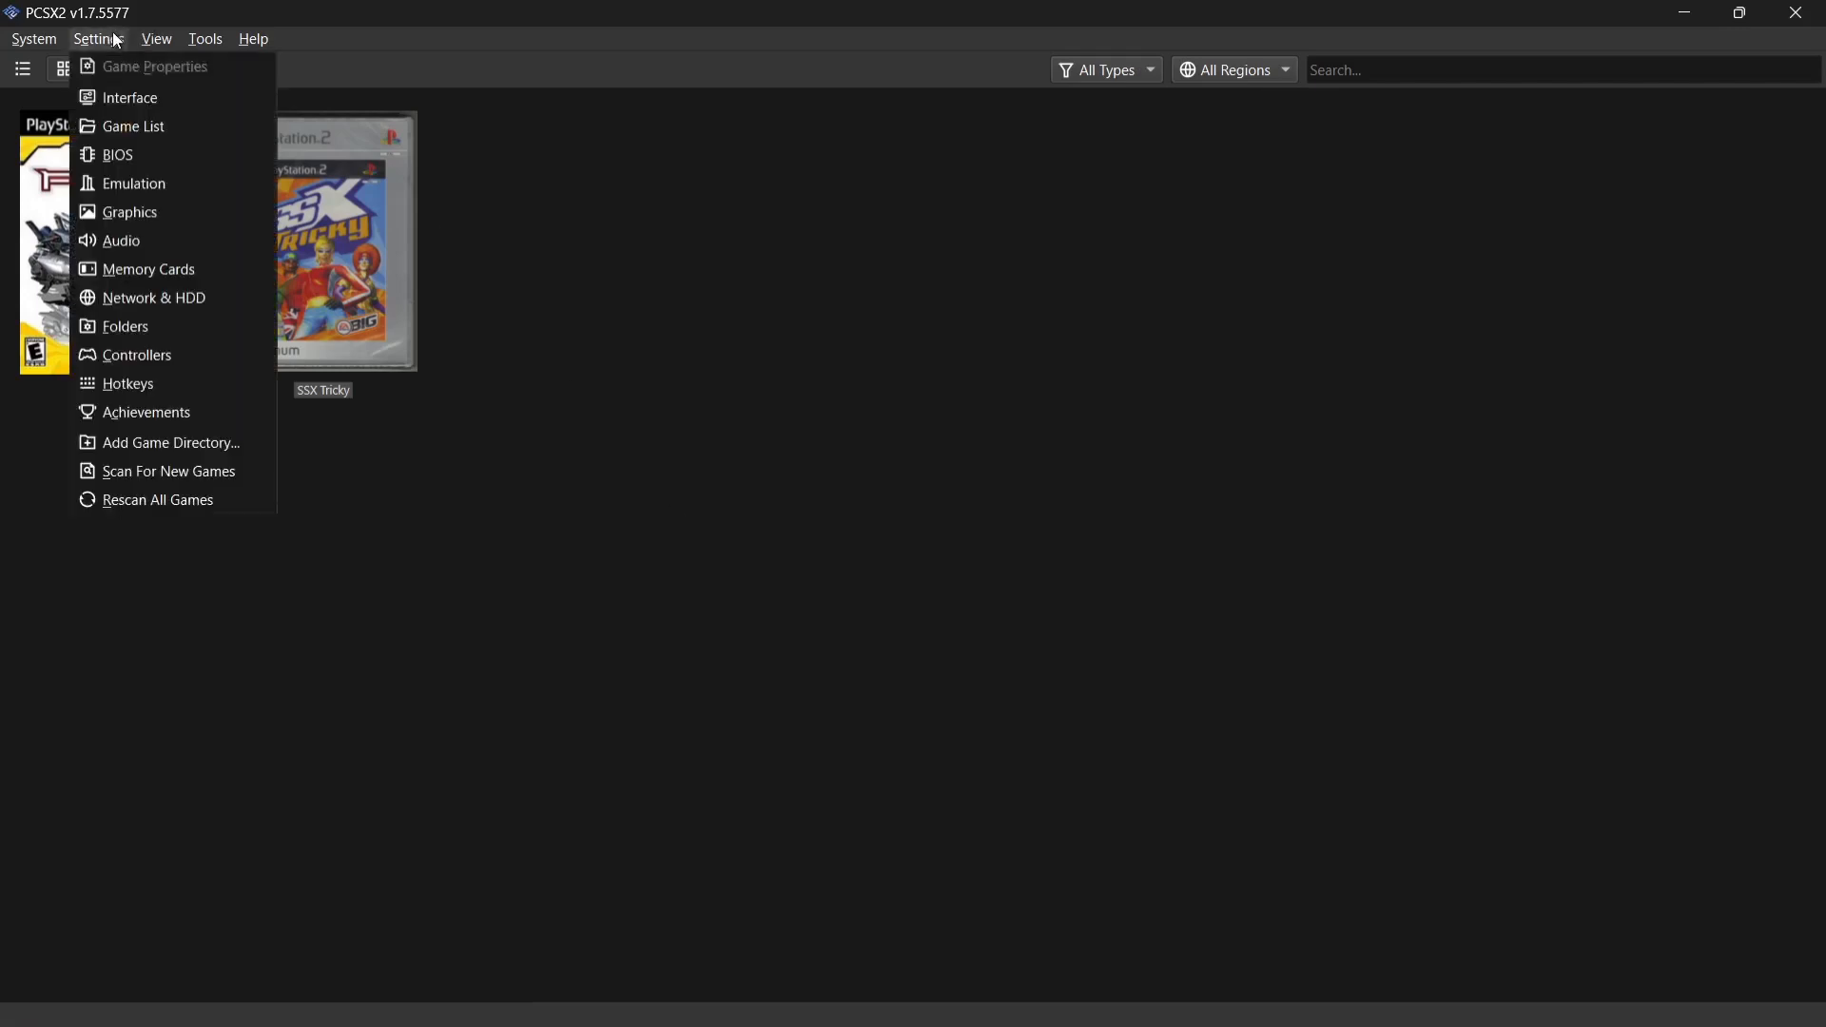
{"action": "left_click", "coordinate": [128, 353]}
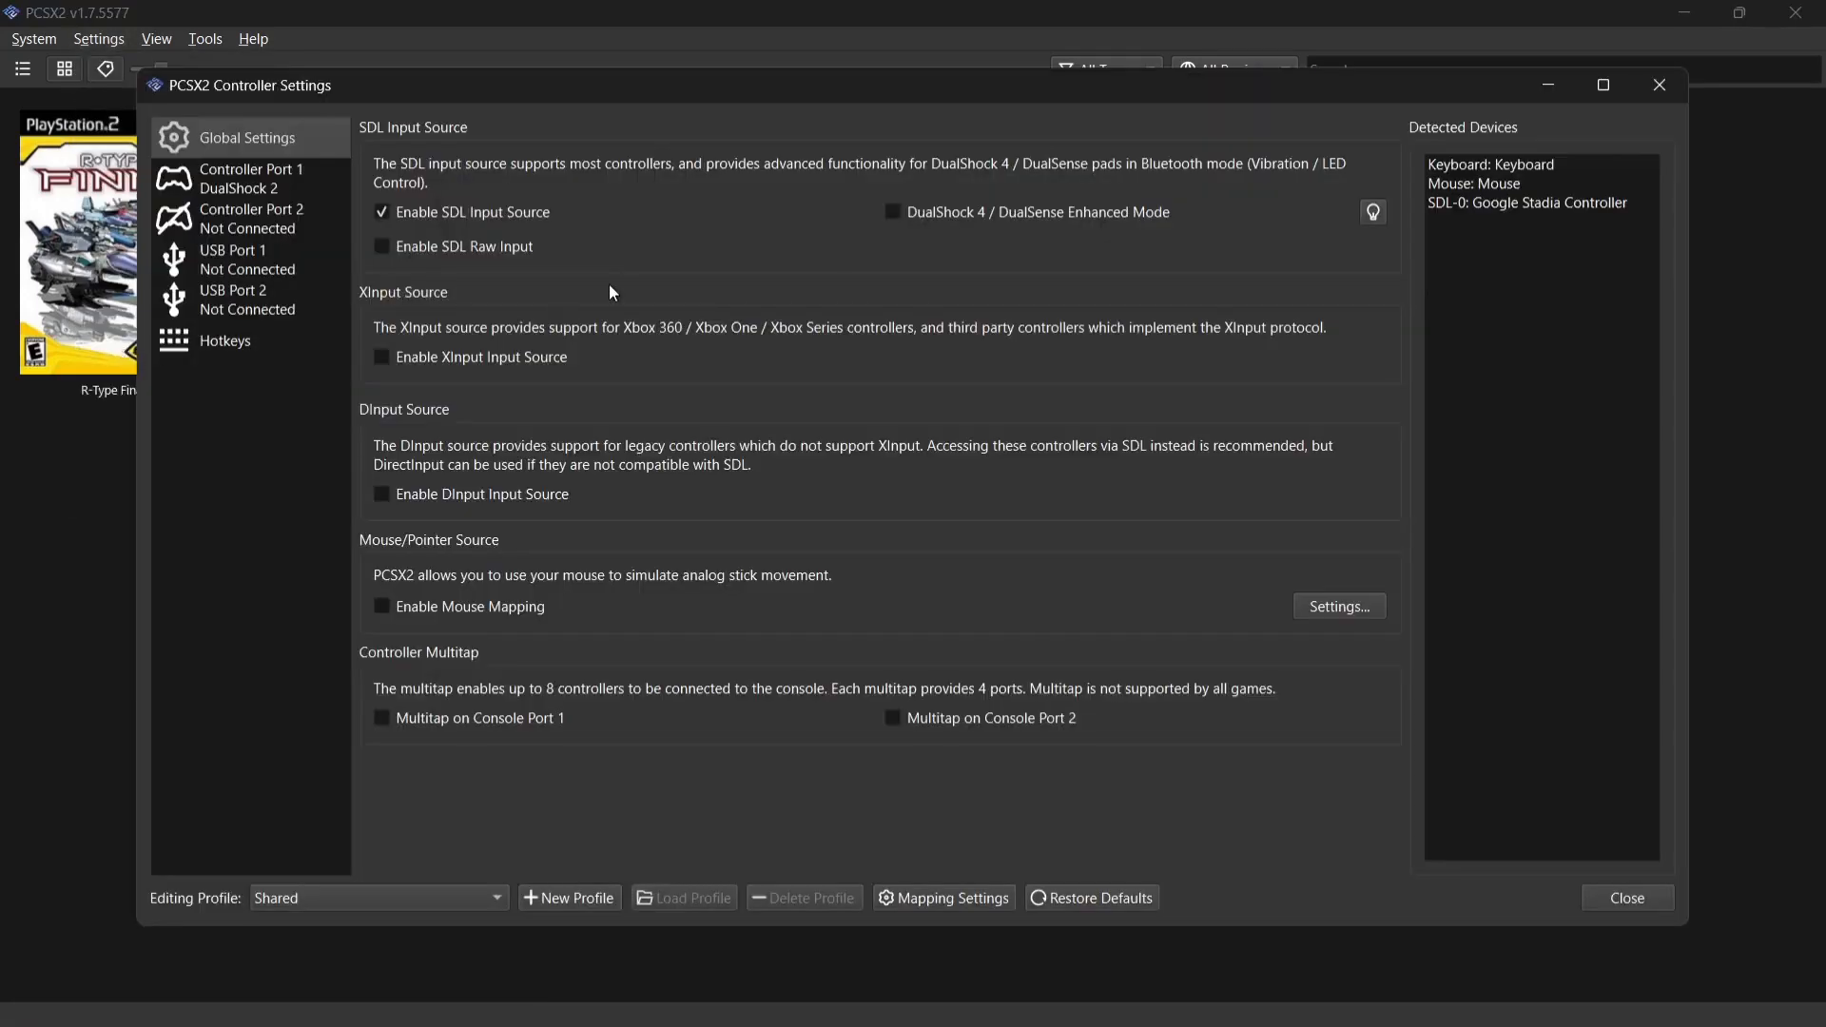
{"action": "left_click", "coordinate": [312, 187]}
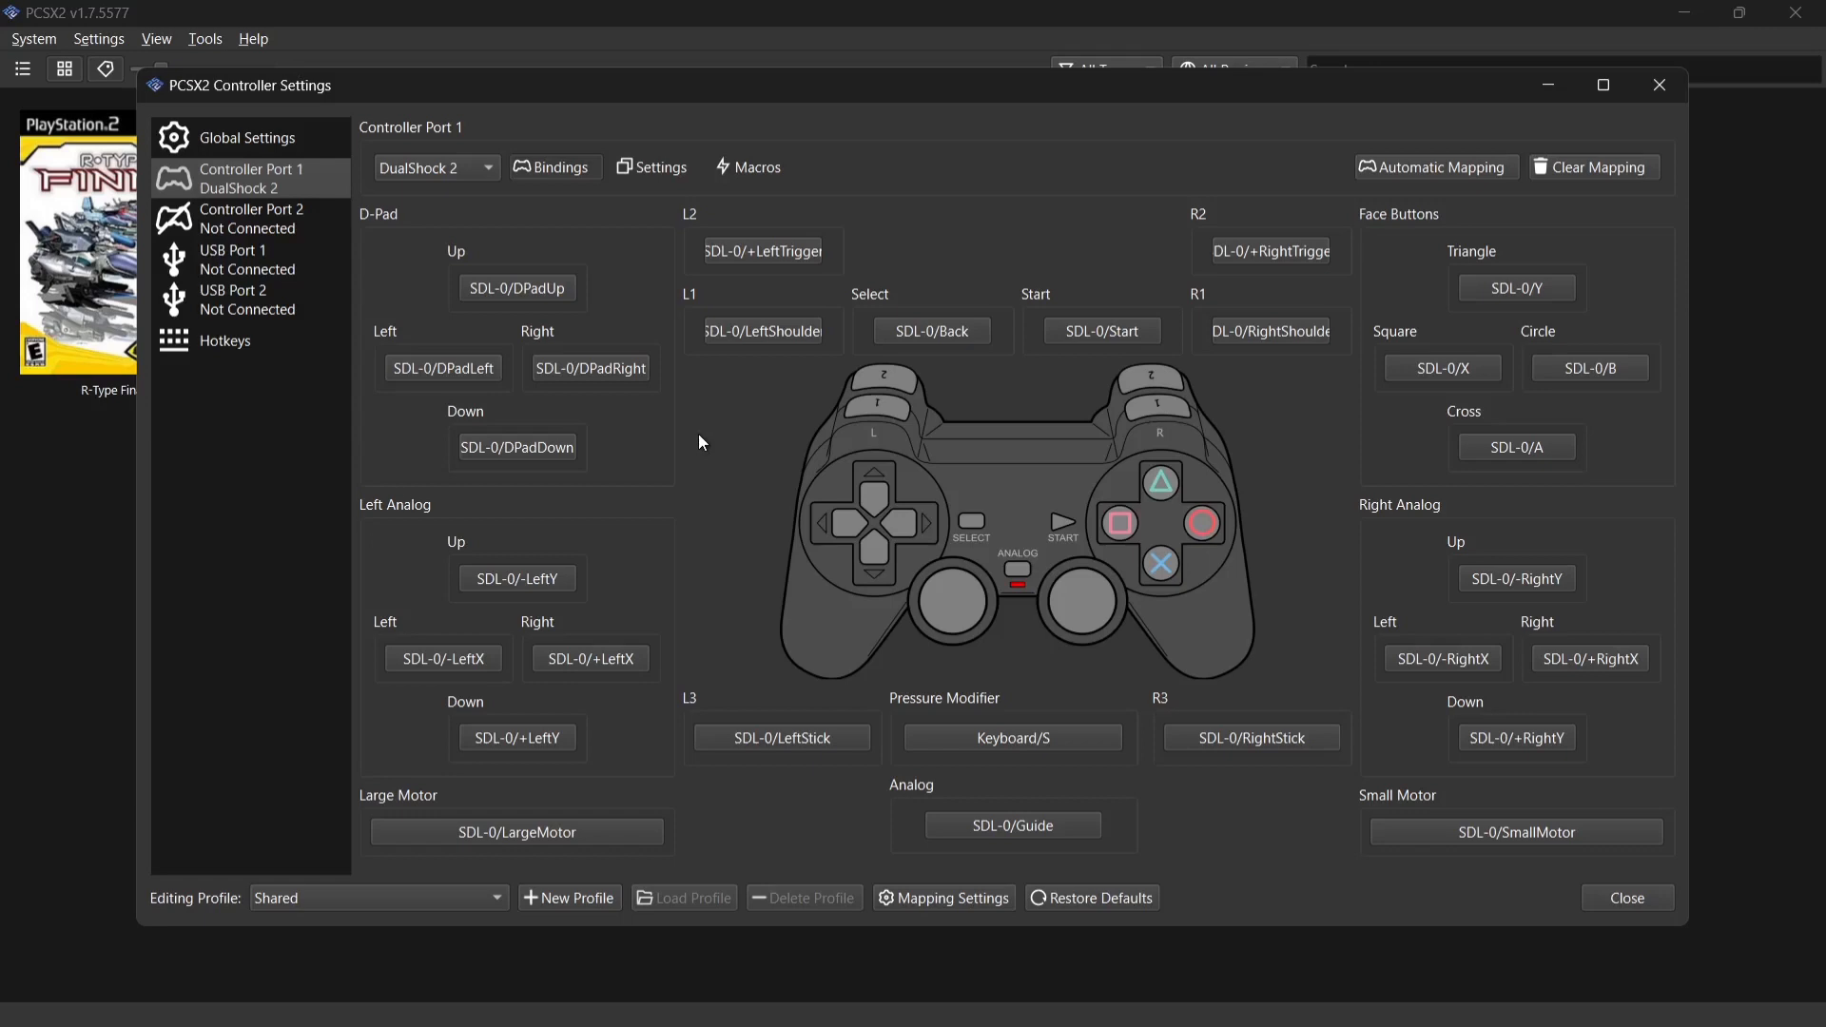
{"action": "left_click", "coordinate": [527, 289]}
{"action": "left_click", "coordinate": [550, 455]}
Create a new input profile named with the user's nickname, without copying the bindings of the Shared profile.
{"action": "left_click", "coordinate": [584, 906]}
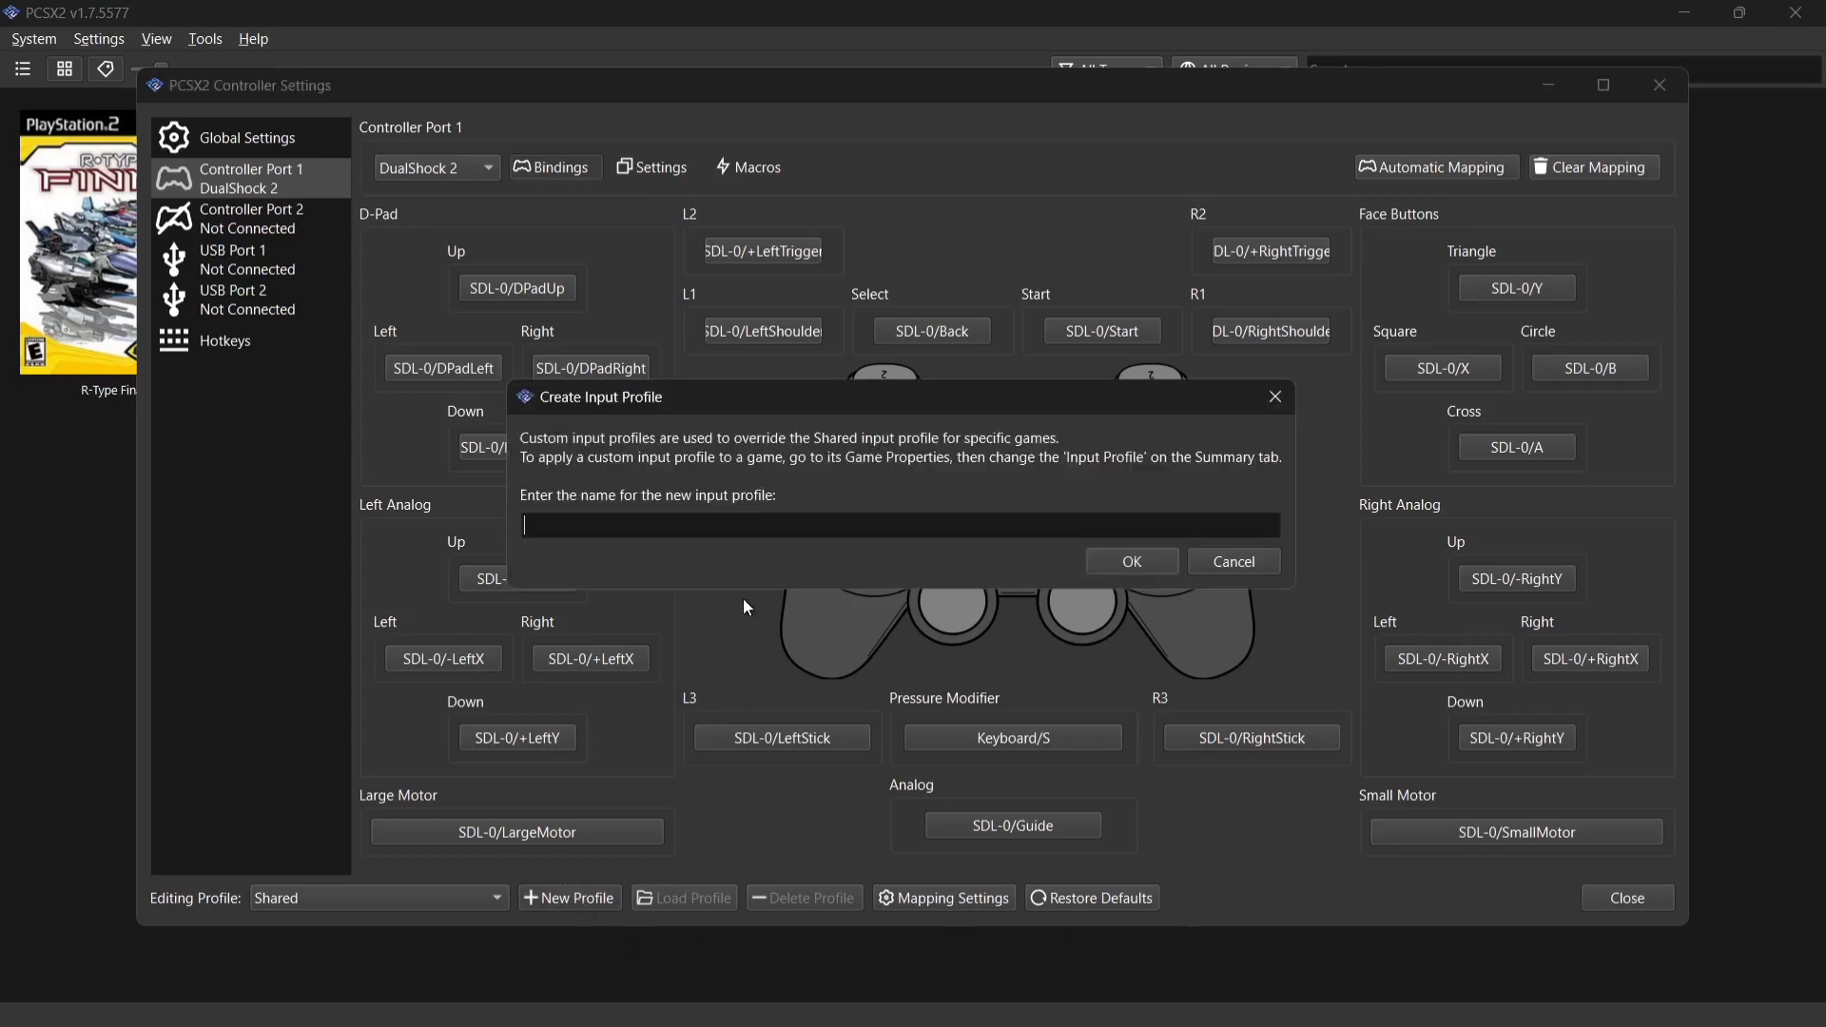
{"action": "type", "text": "justjamie"}
{"action": "left_click", "coordinate": [1127, 564]}
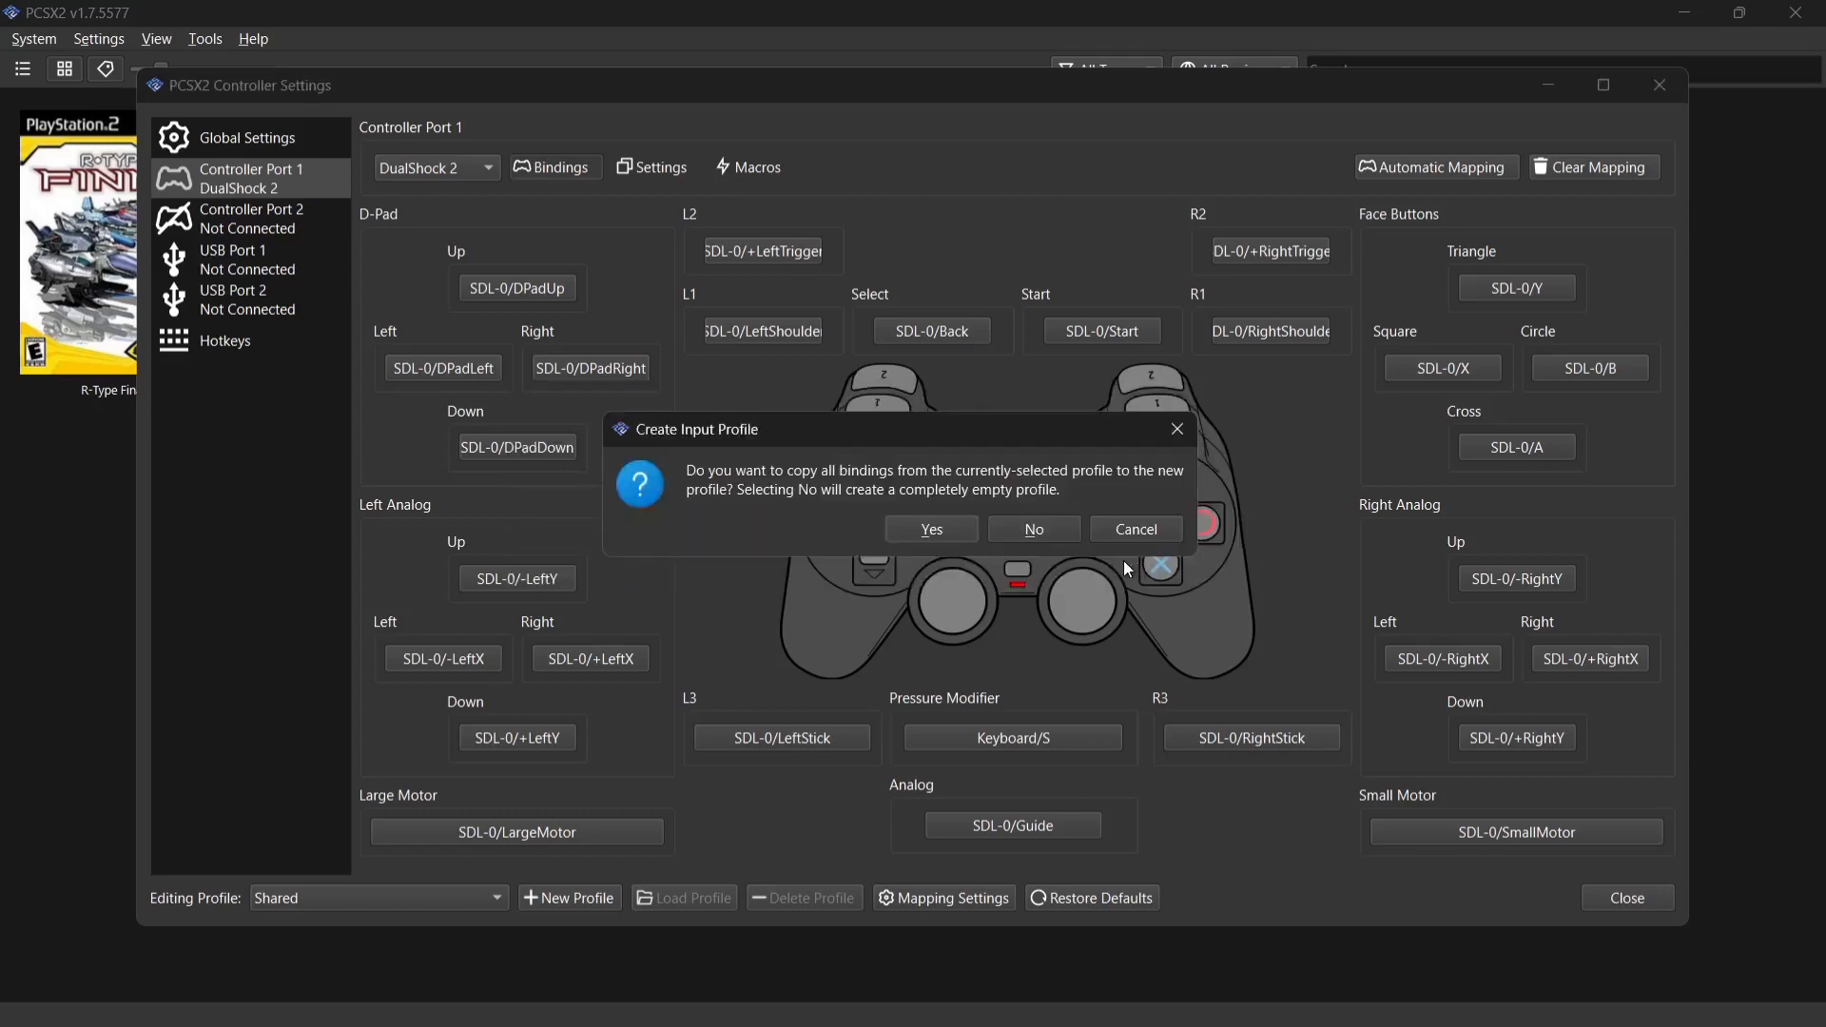
{"action": "left_click", "coordinate": [1026, 529]}
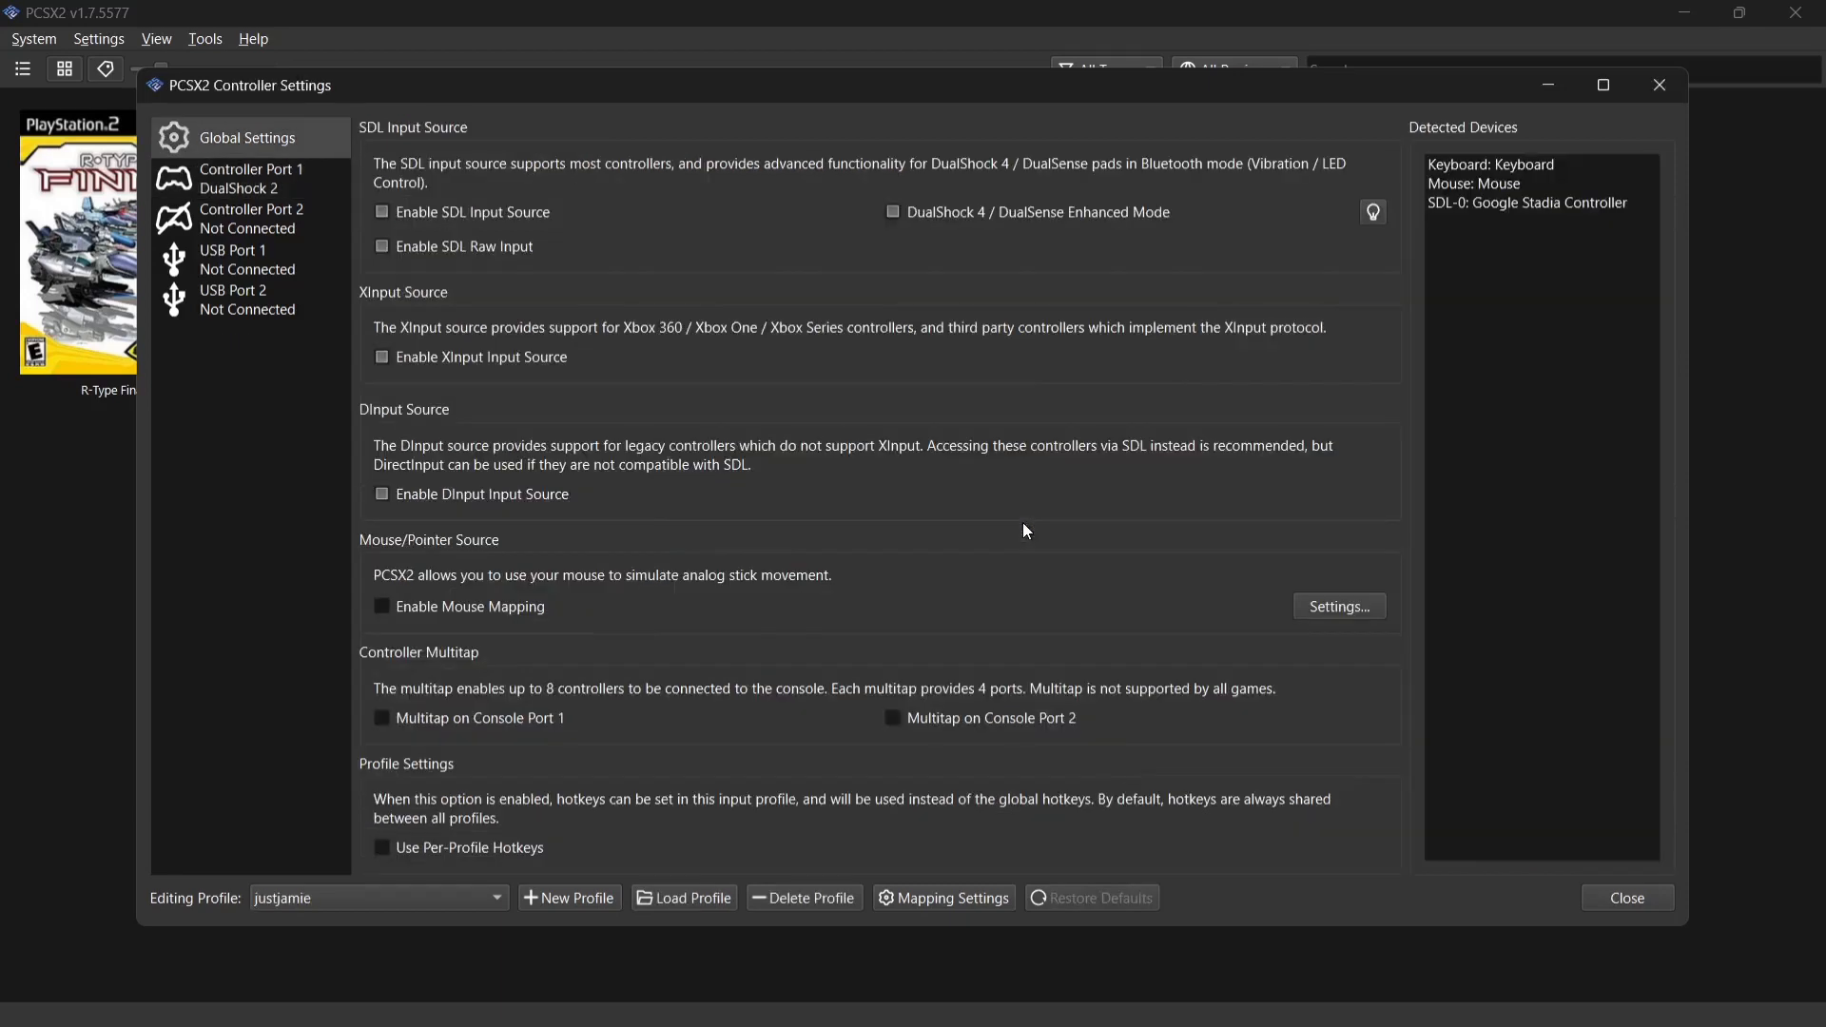
Bind the Controller Port 1 D-pad to the left stick: Up -LeftY, Left -LeftX, Right +LeftX, Down +LeftY.
{"action": "left_click", "coordinate": [301, 183]}
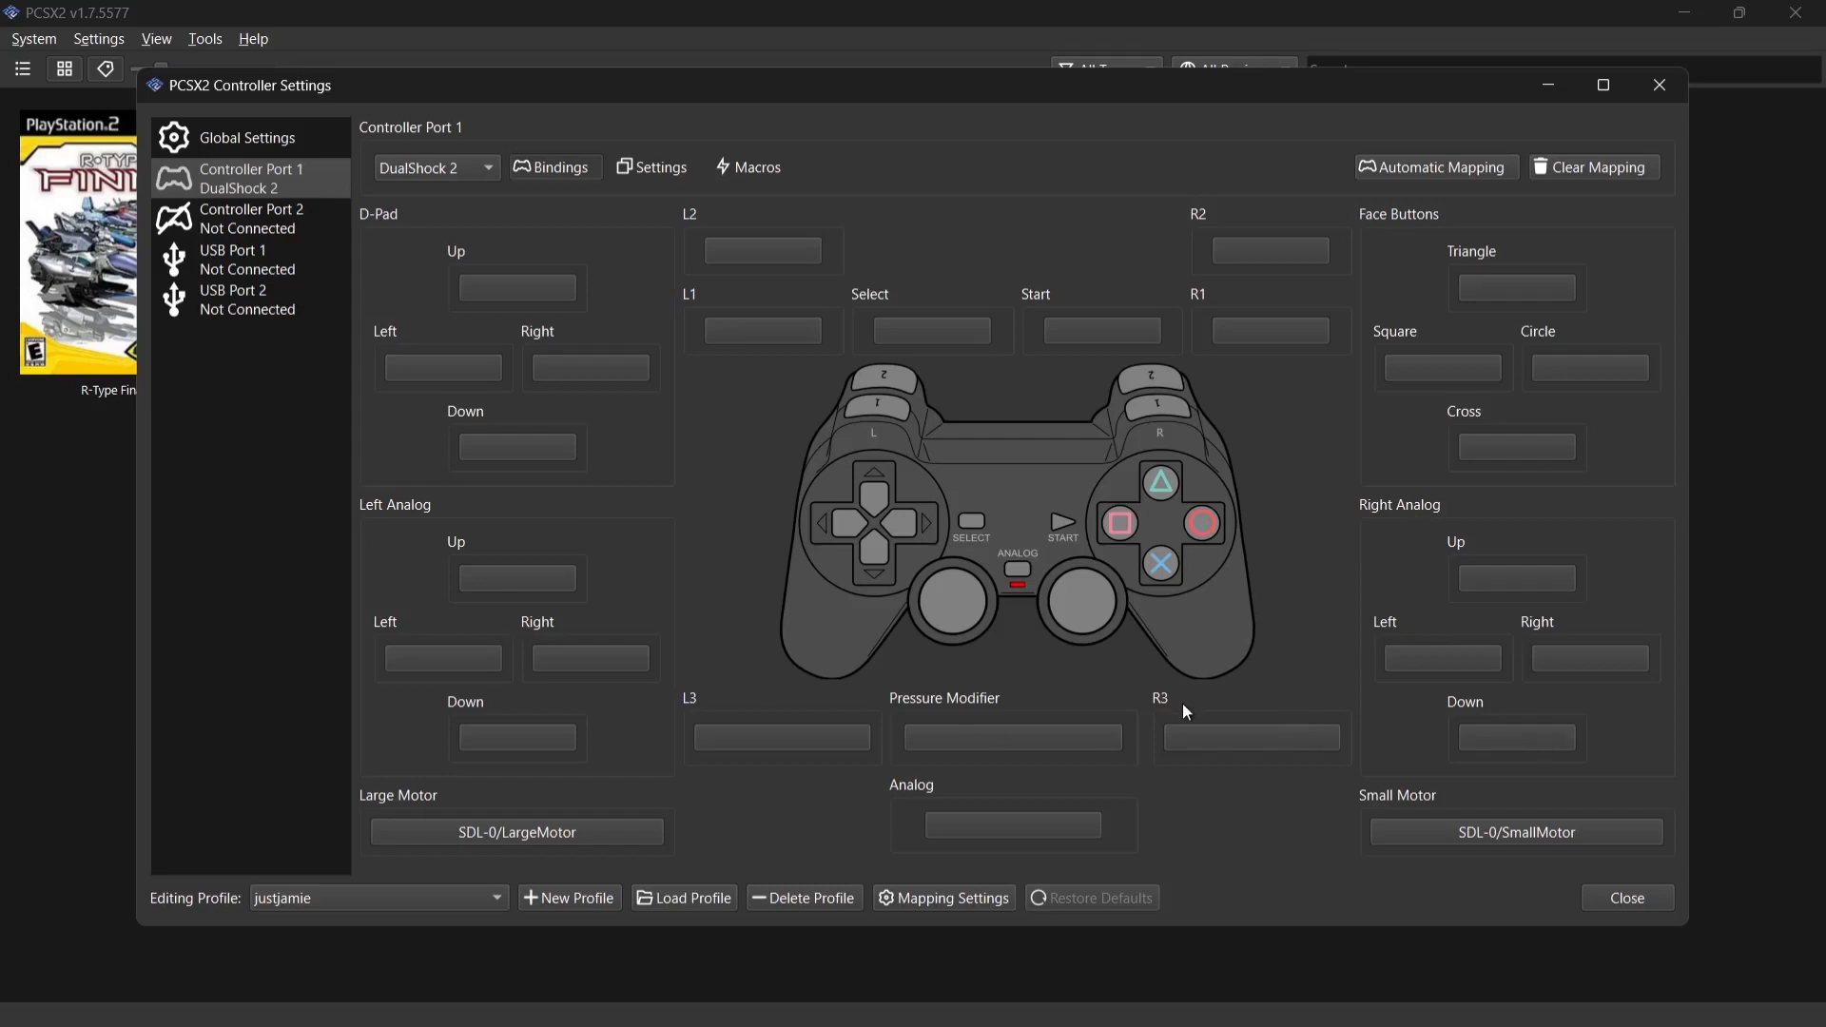
{"action": "left_click", "coordinate": [514, 288]}
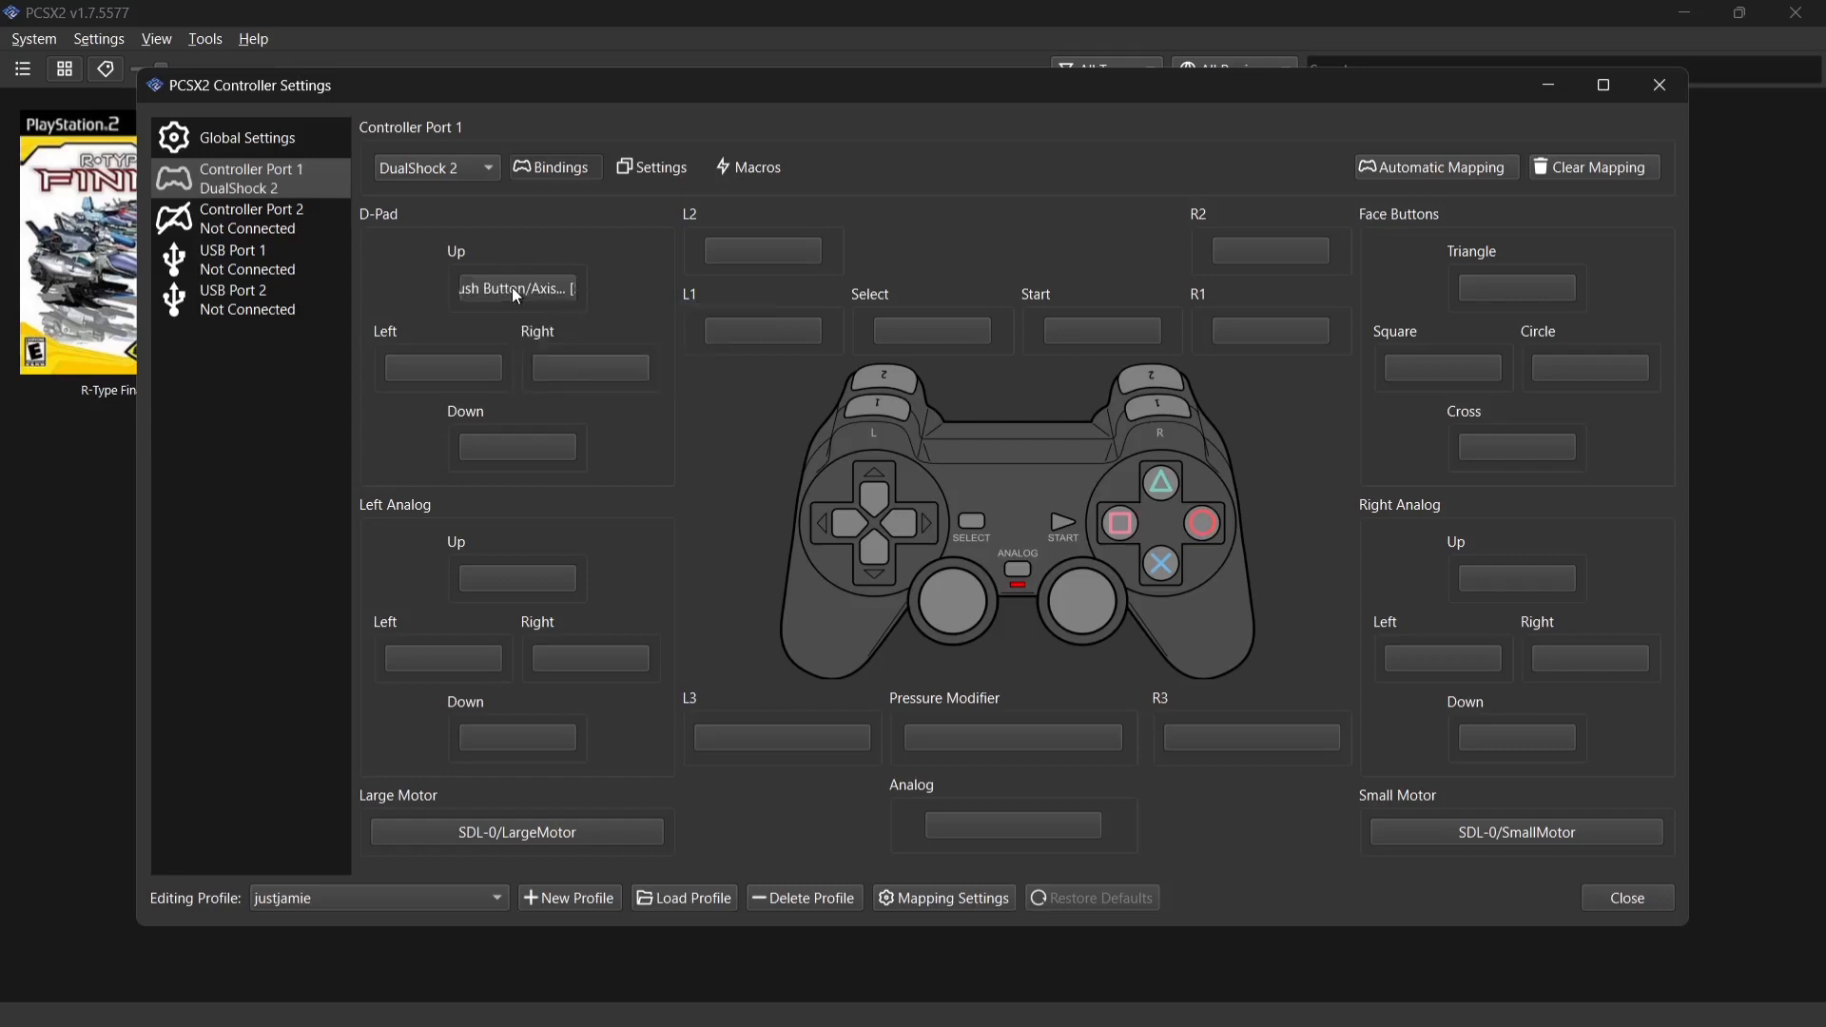
{"action": "left_click", "coordinate": [459, 368]}
{"action": "left_click", "coordinate": [575, 370]}
{"action": "left_click", "coordinate": [551, 443]}
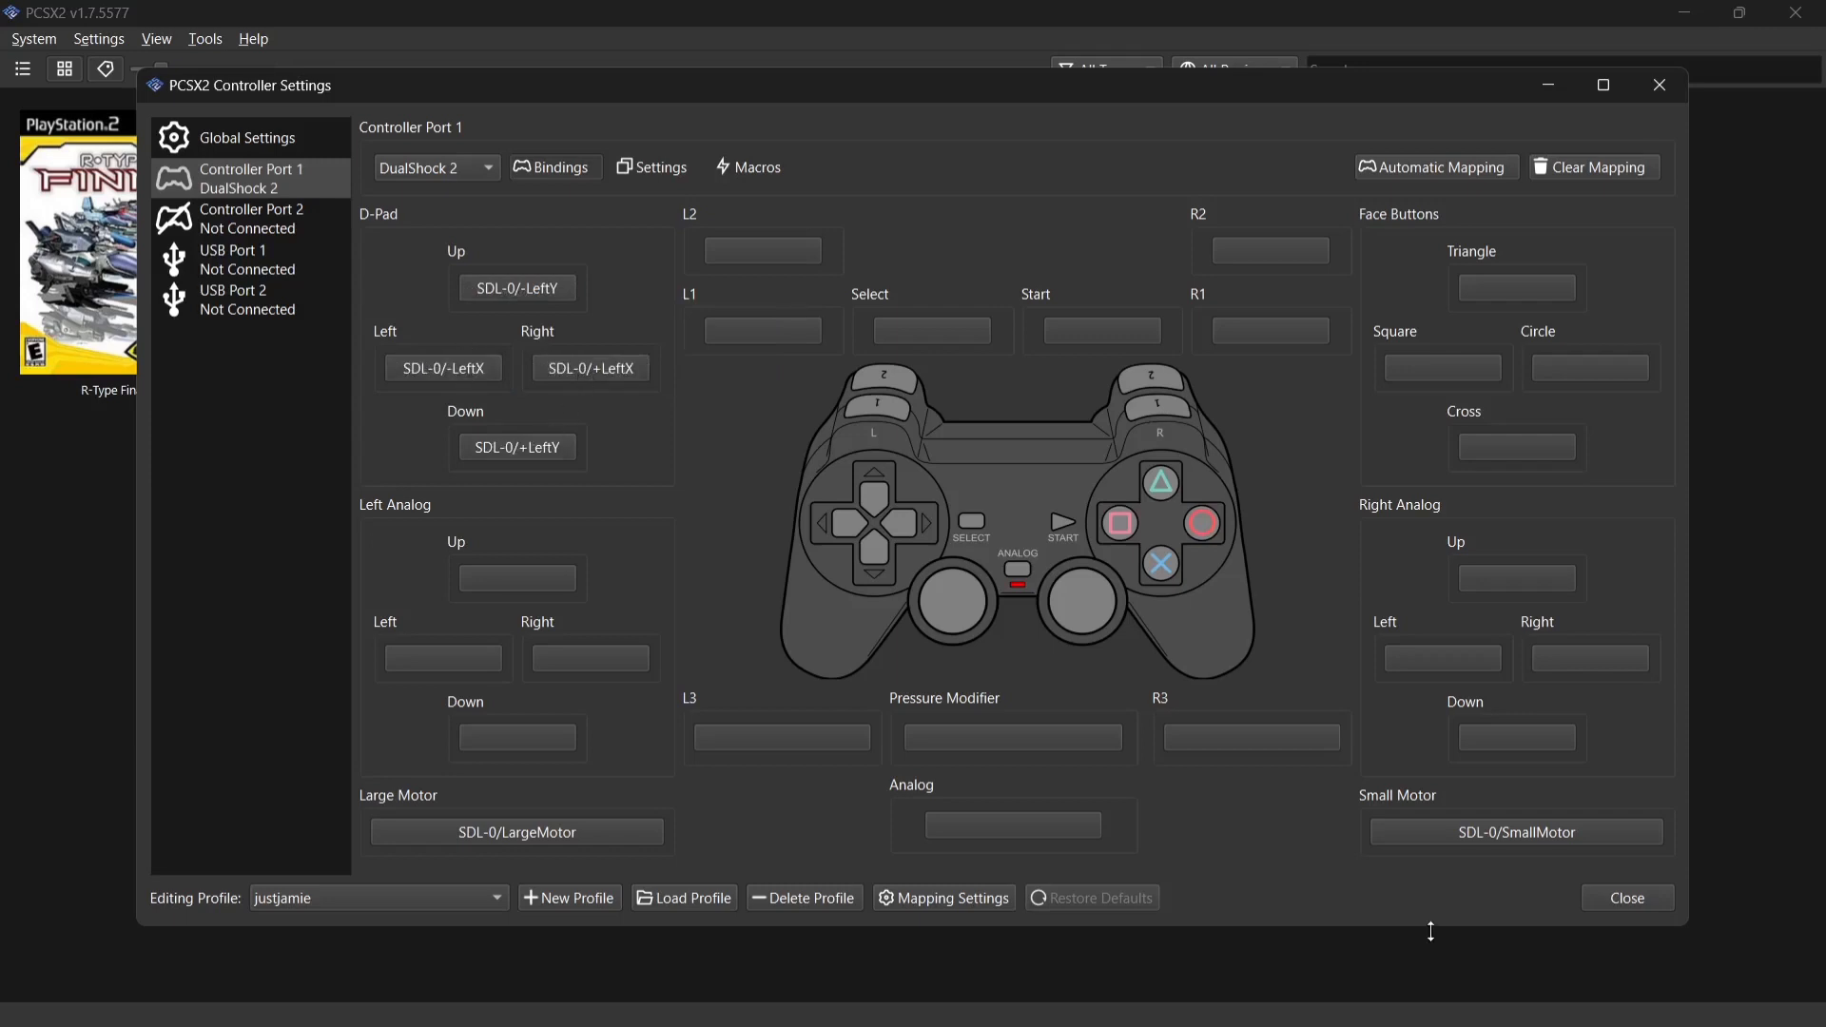
Load the custom input profile into the Shared profile and check the resulting bindings of Controller Port 1.
{"action": "left_click", "coordinate": [1617, 894]}
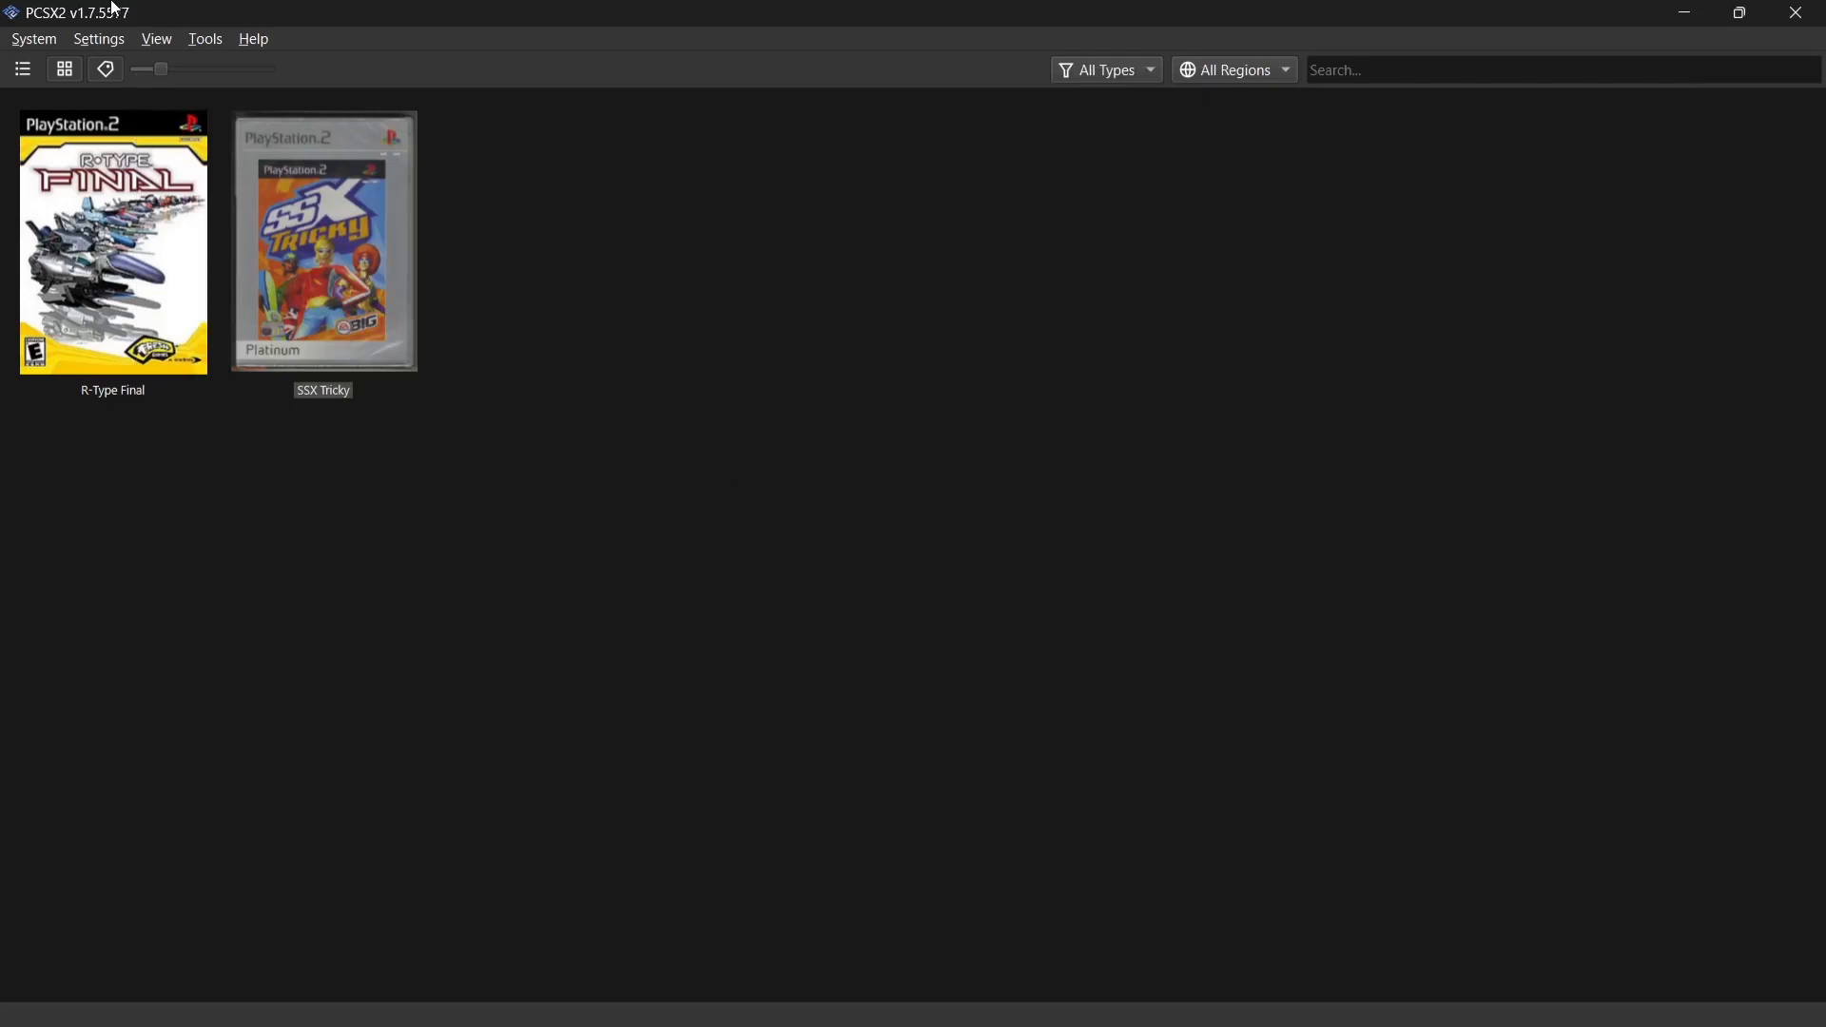
{"action": "left_click", "coordinate": [99, 39]}
{"action": "left_click", "coordinate": [158, 355]}
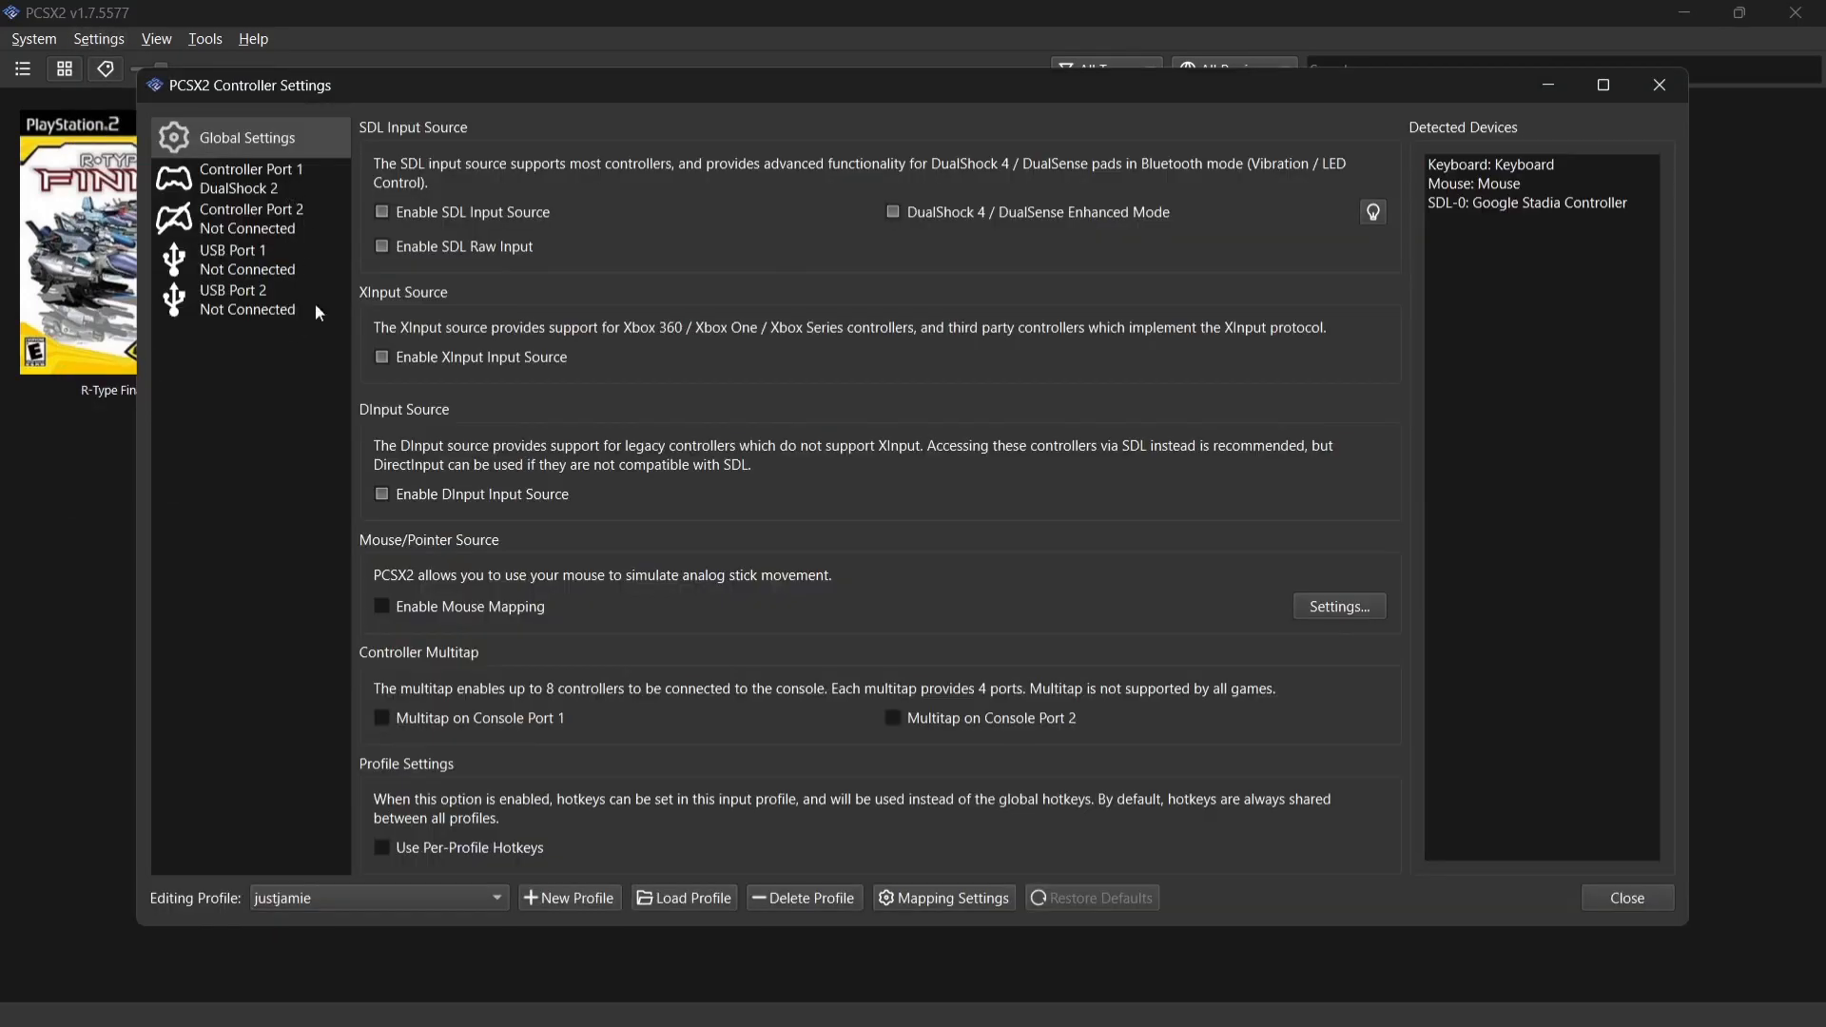
{"action": "left_click", "coordinate": [683, 907]}
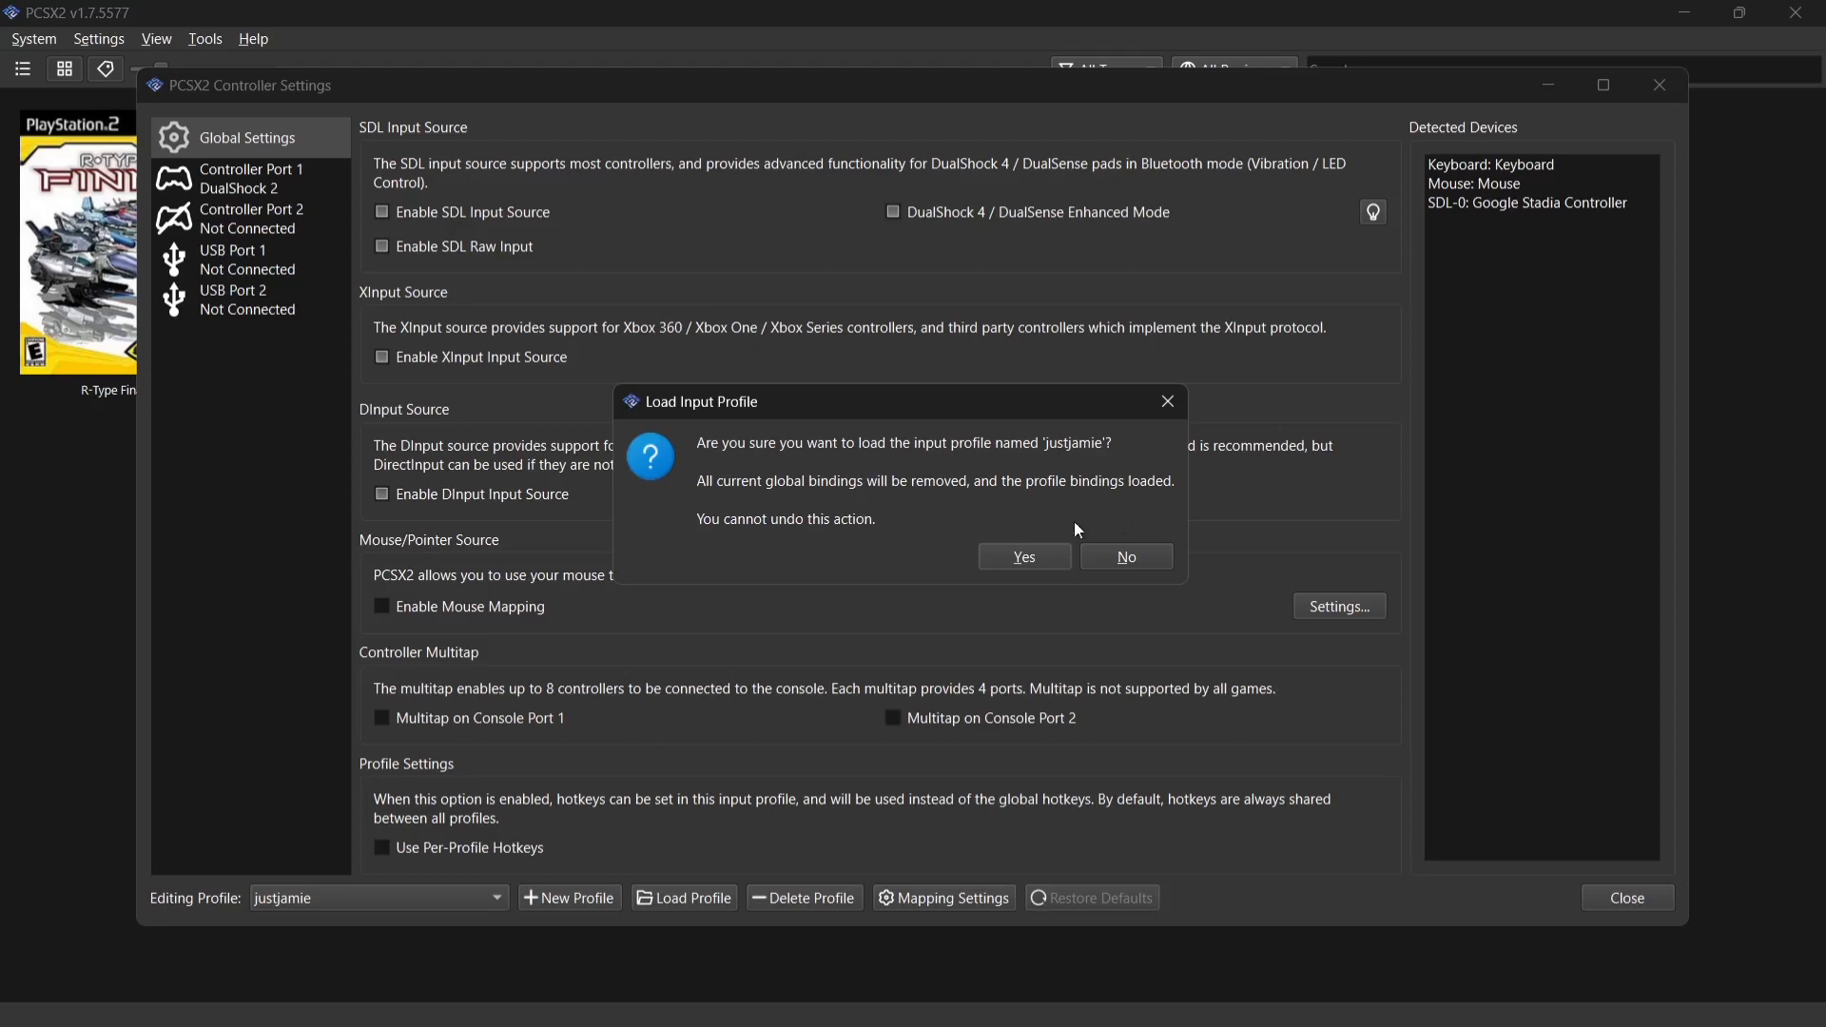
{"action": "left_click", "coordinate": [1033, 561]}
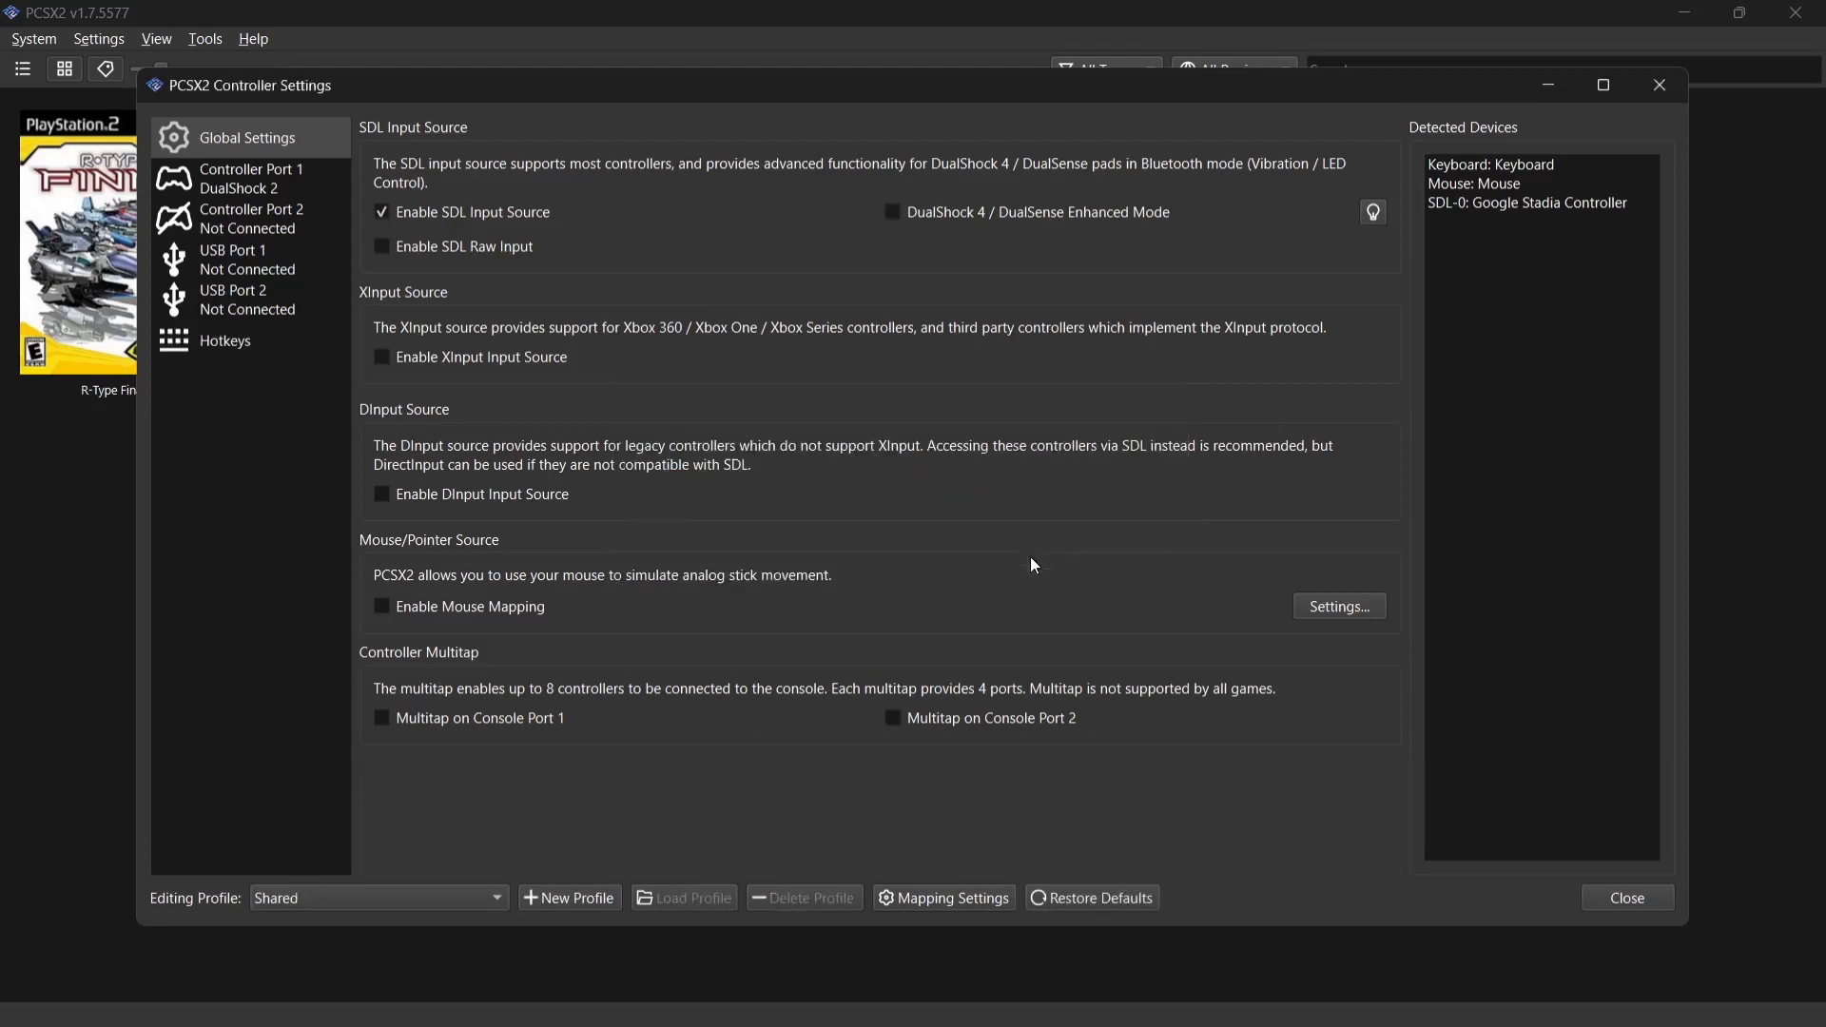
{"action": "left_click", "coordinate": [289, 182]}
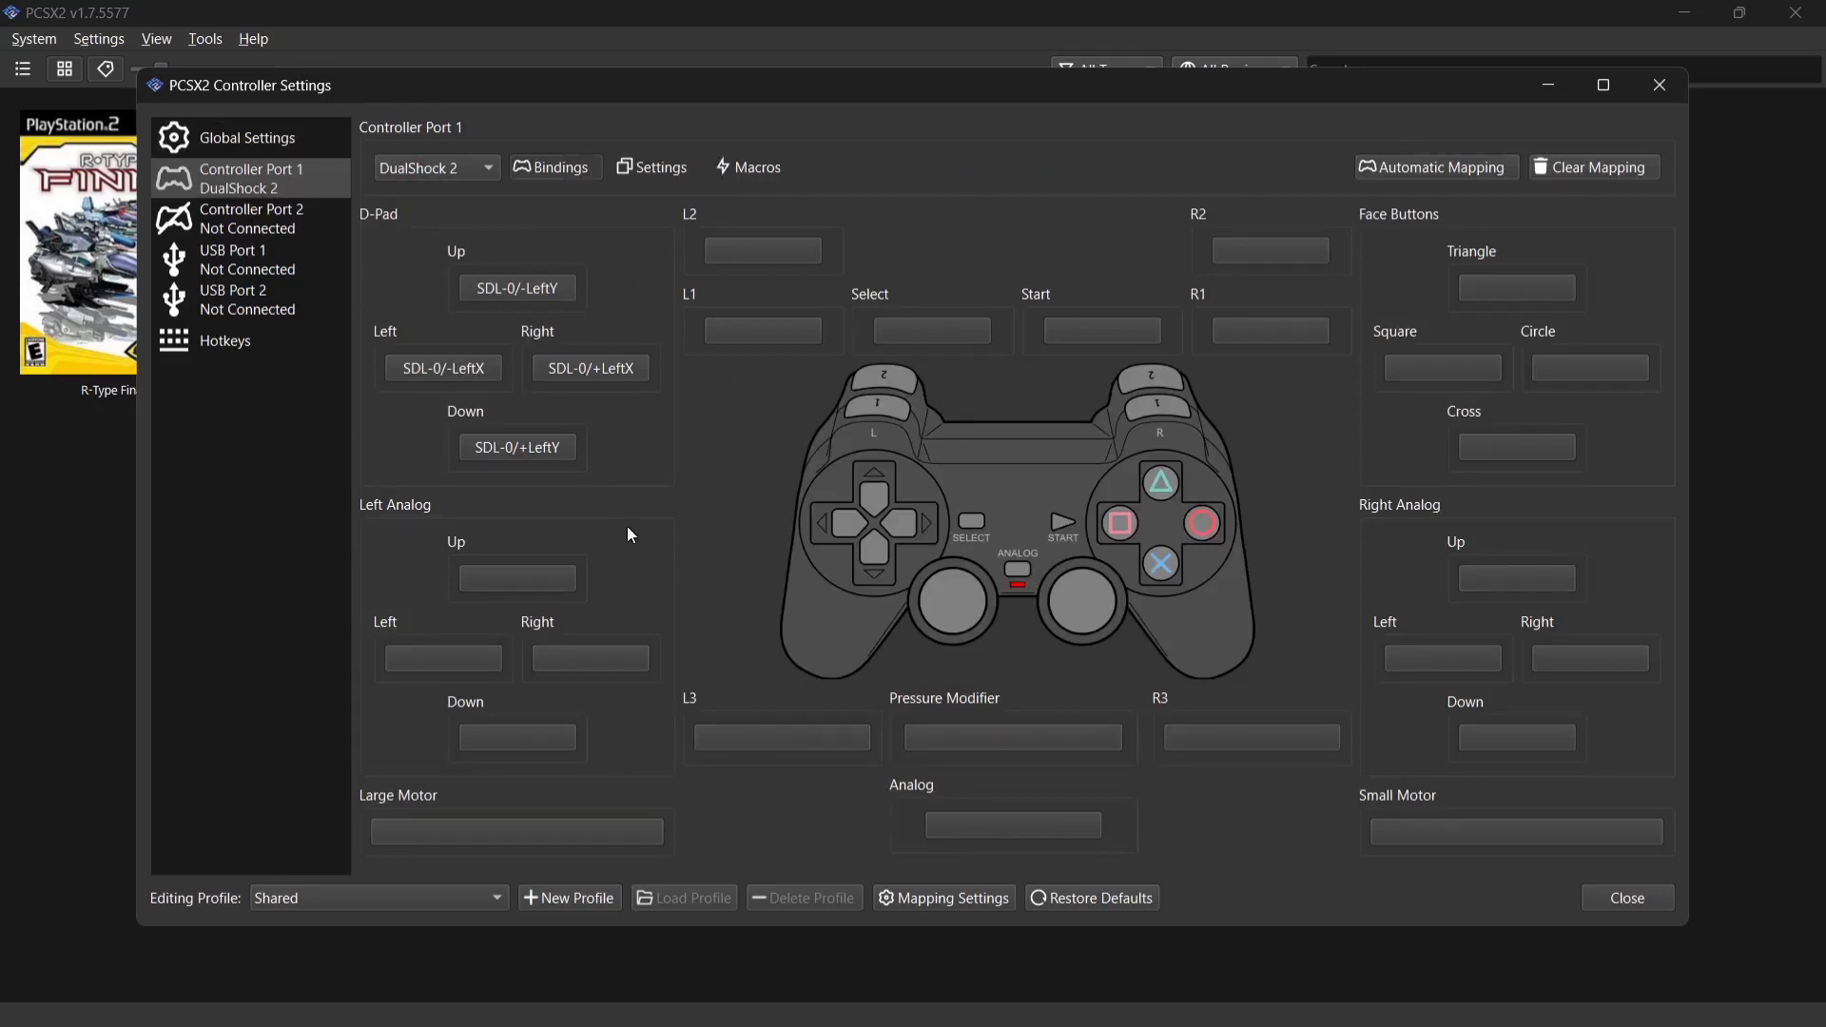
{"action": "key", "text": "Escape"}
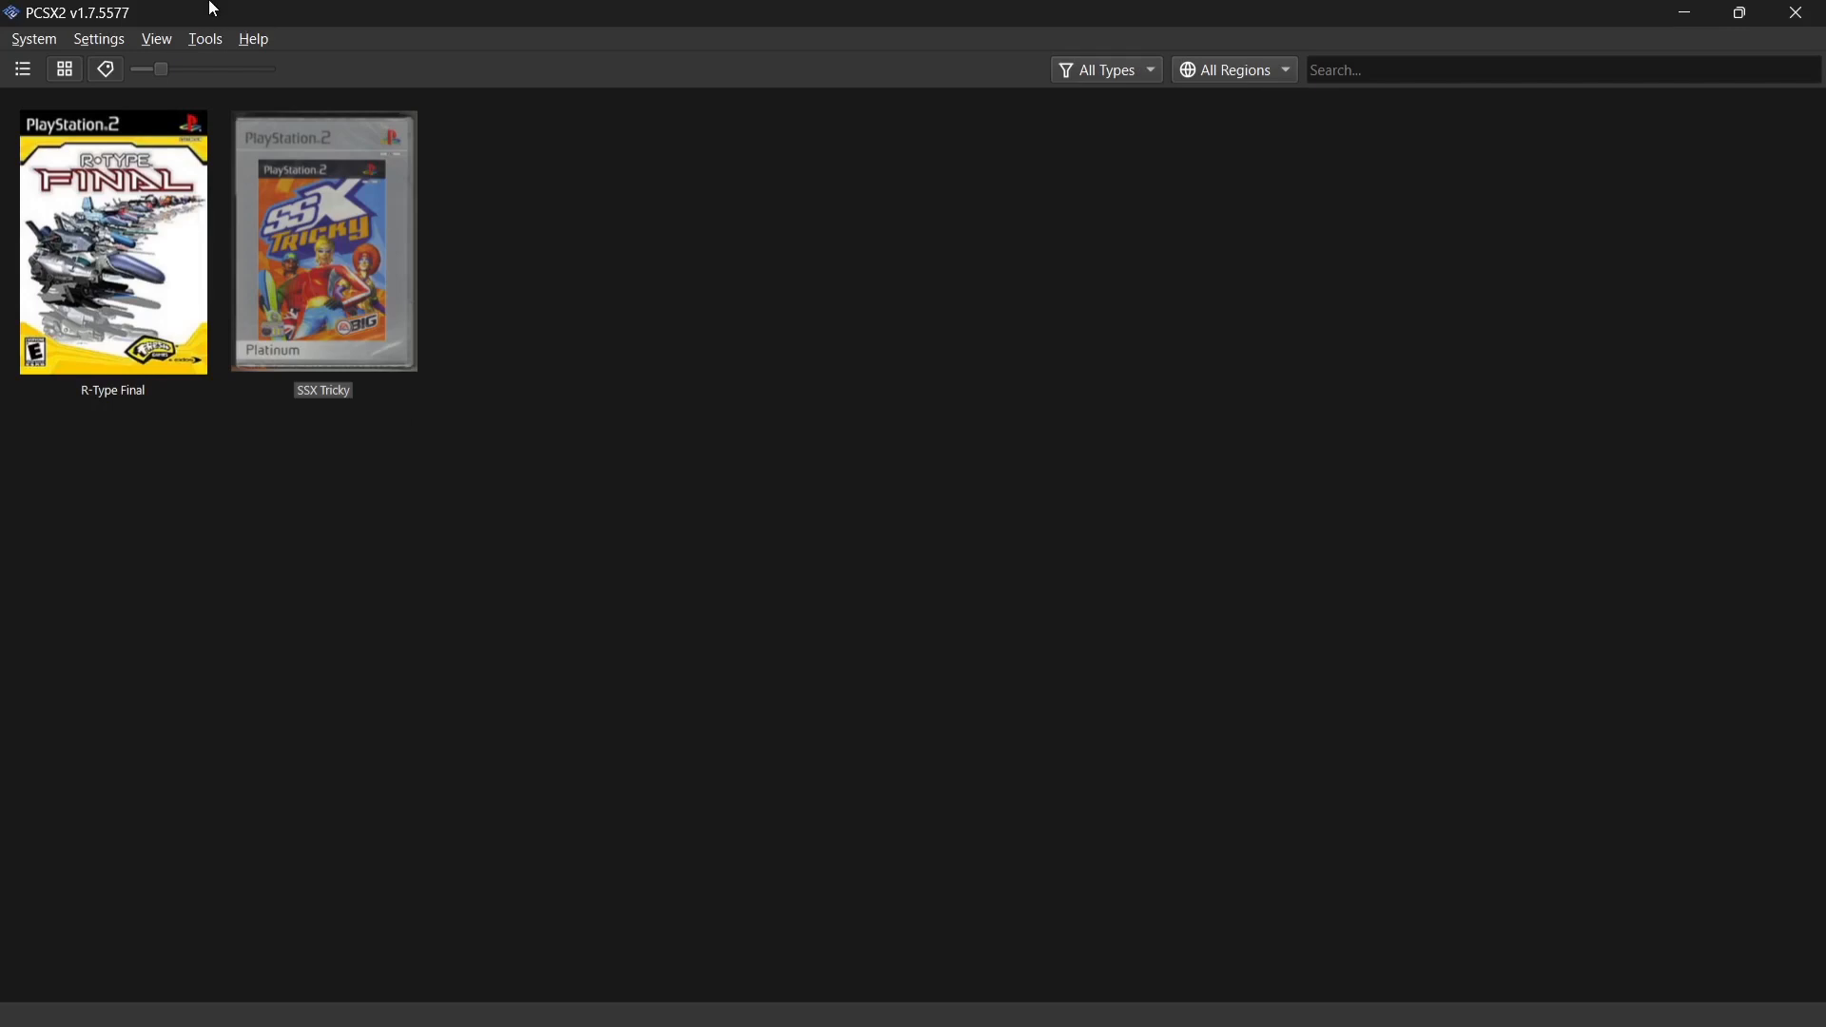
Open the Cover Downloader, review its download options, and close it without starting a download.
{"action": "left_click", "coordinate": [205, 39]}
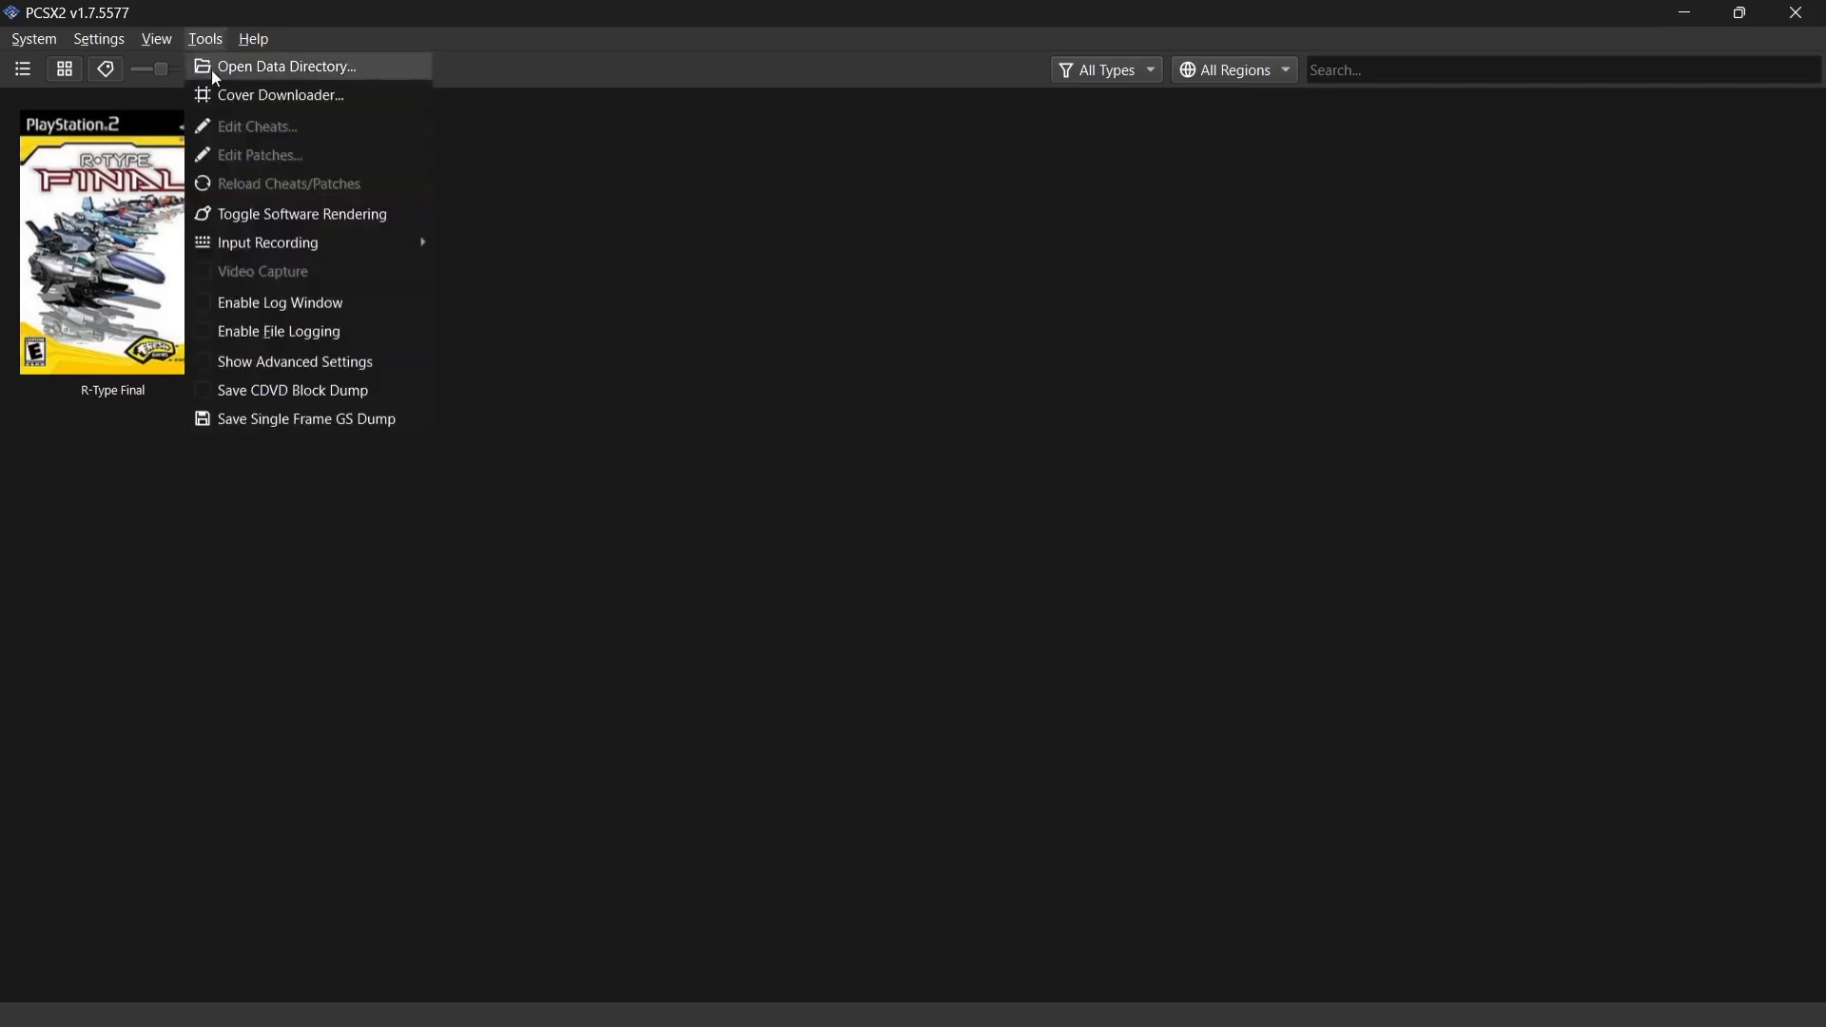
{"action": "left_click", "coordinate": [212, 93]}
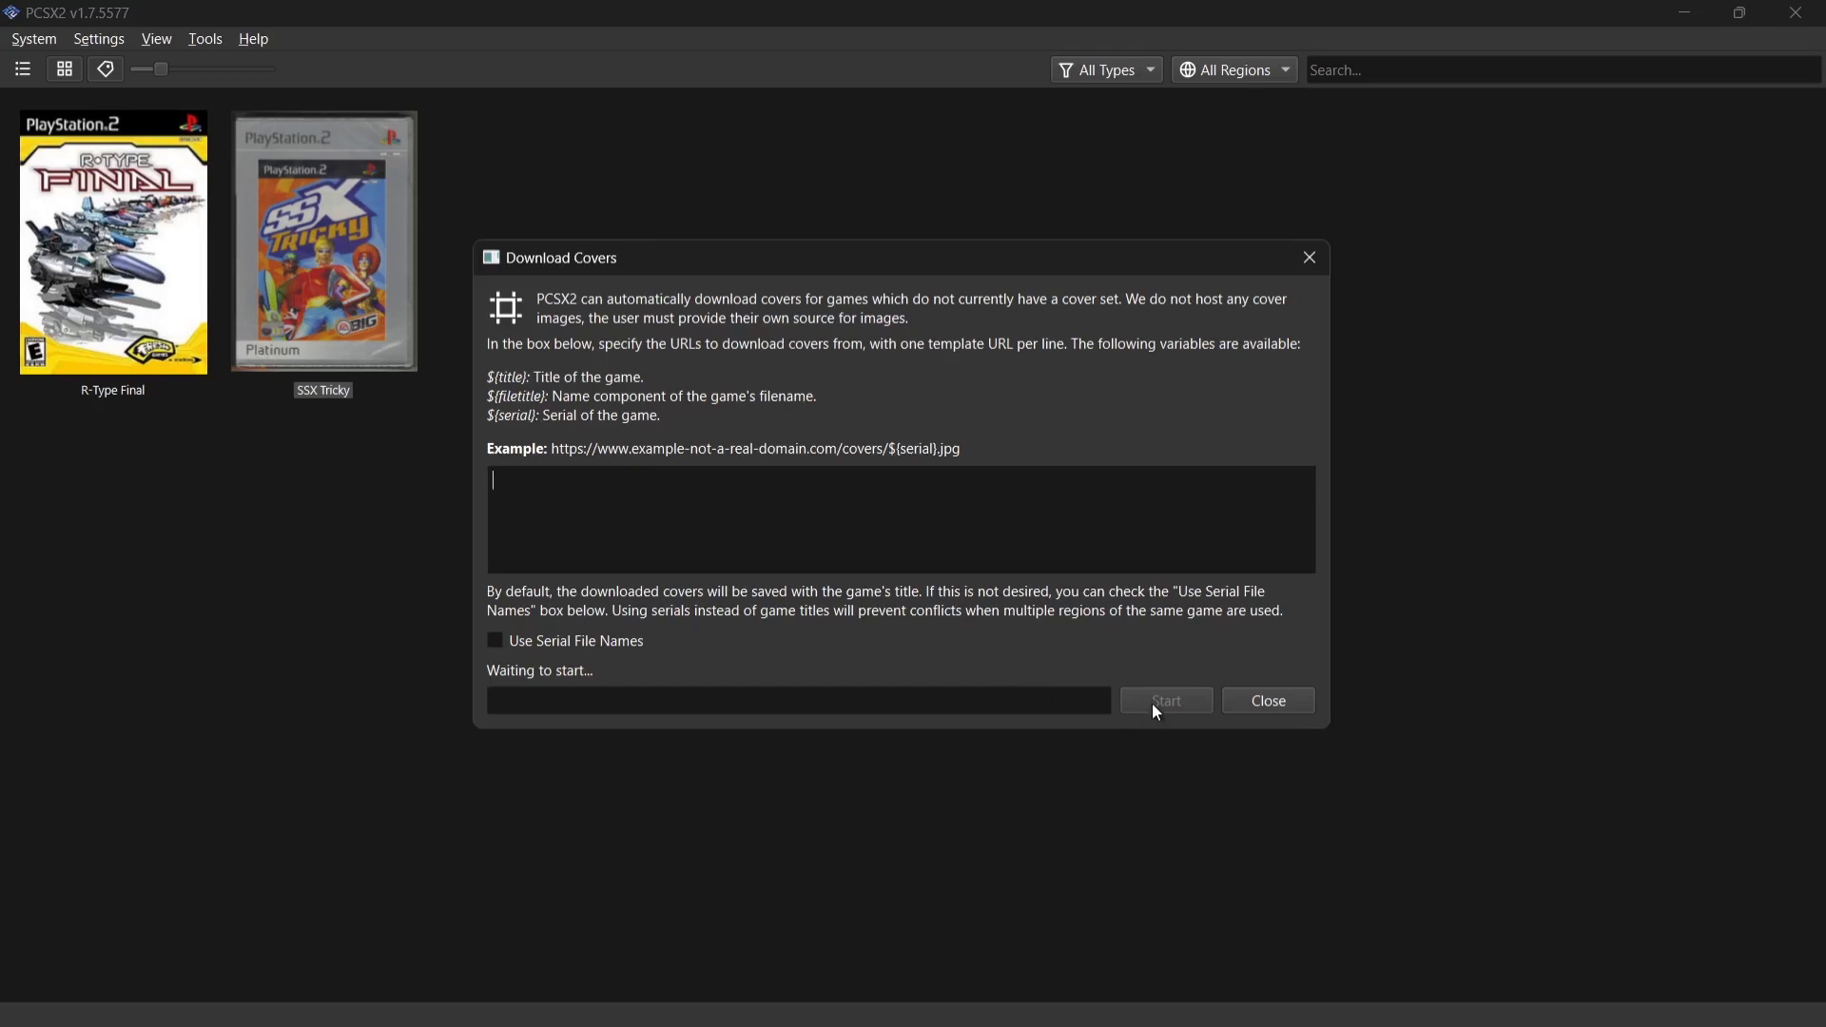
{"action": "left_click", "coordinate": [1300, 700]}
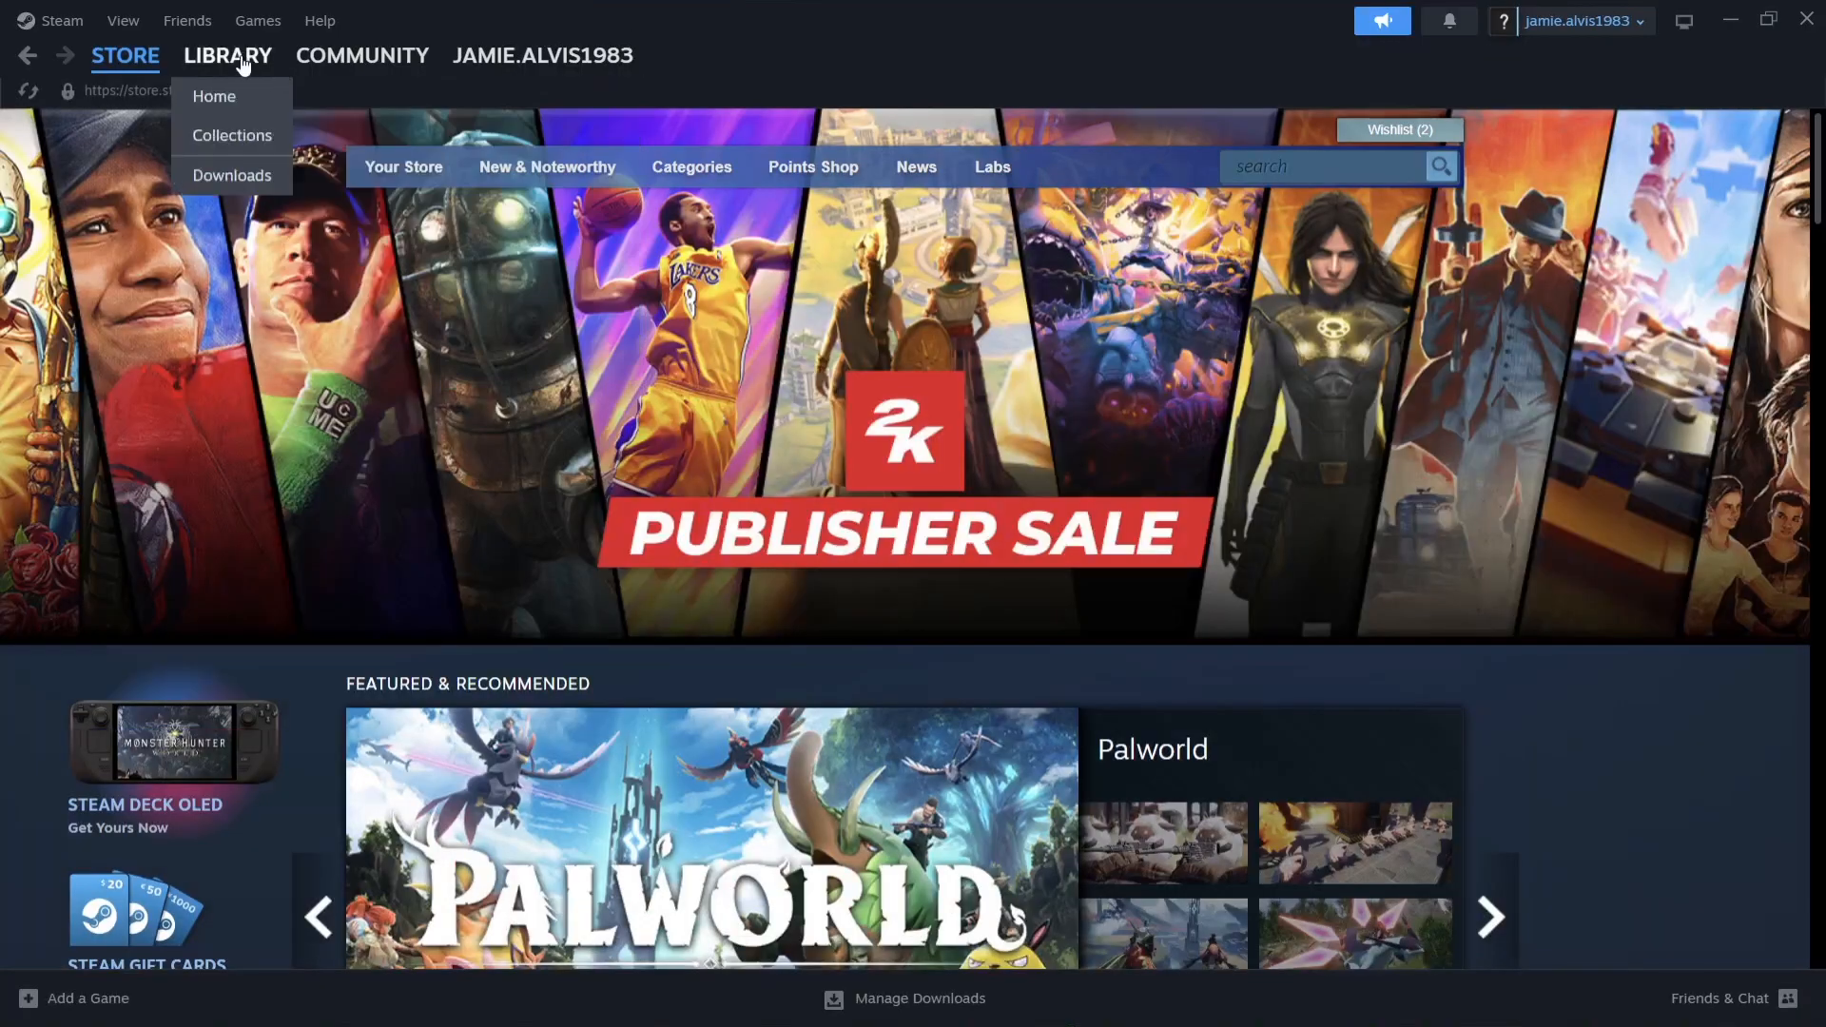
View the game library in Steam, and launch Steam ROM Manager from EmuDeck in a maximized window.
{"action": "left_click", "coordinate": [243, 62]}
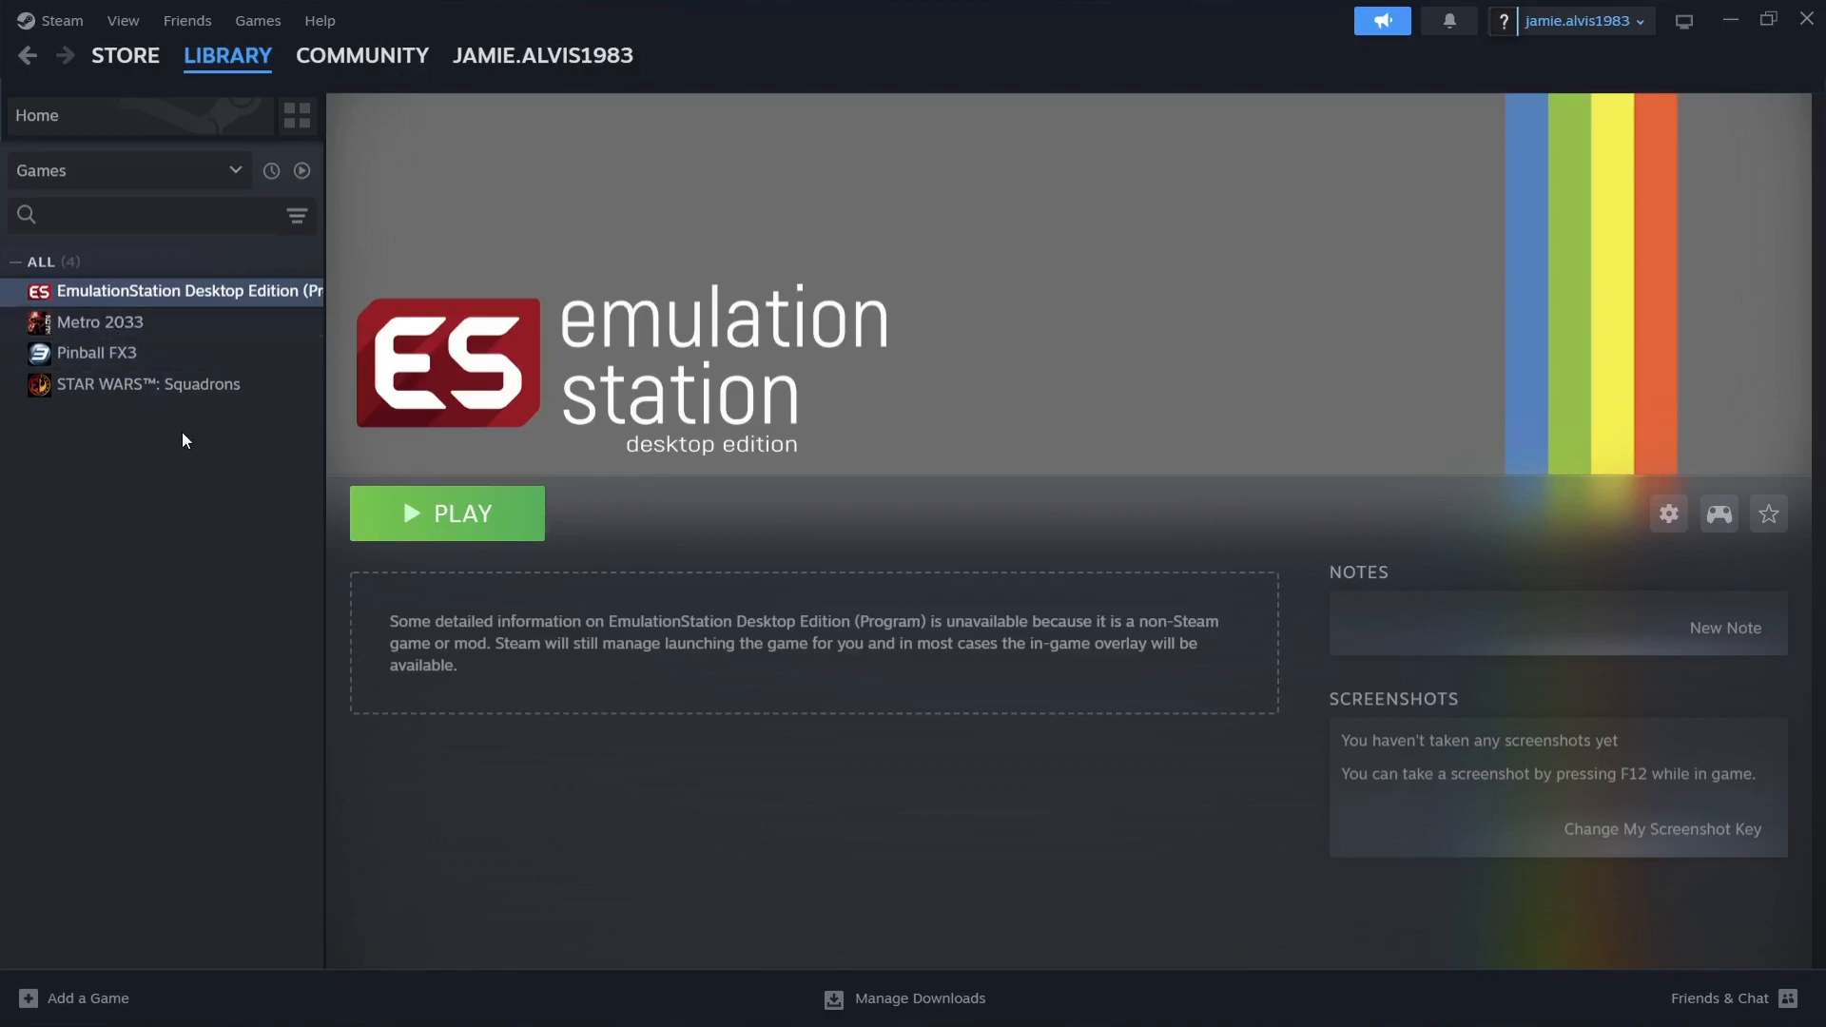
{"action": "left_click", "coordinate": [1730, 19]}
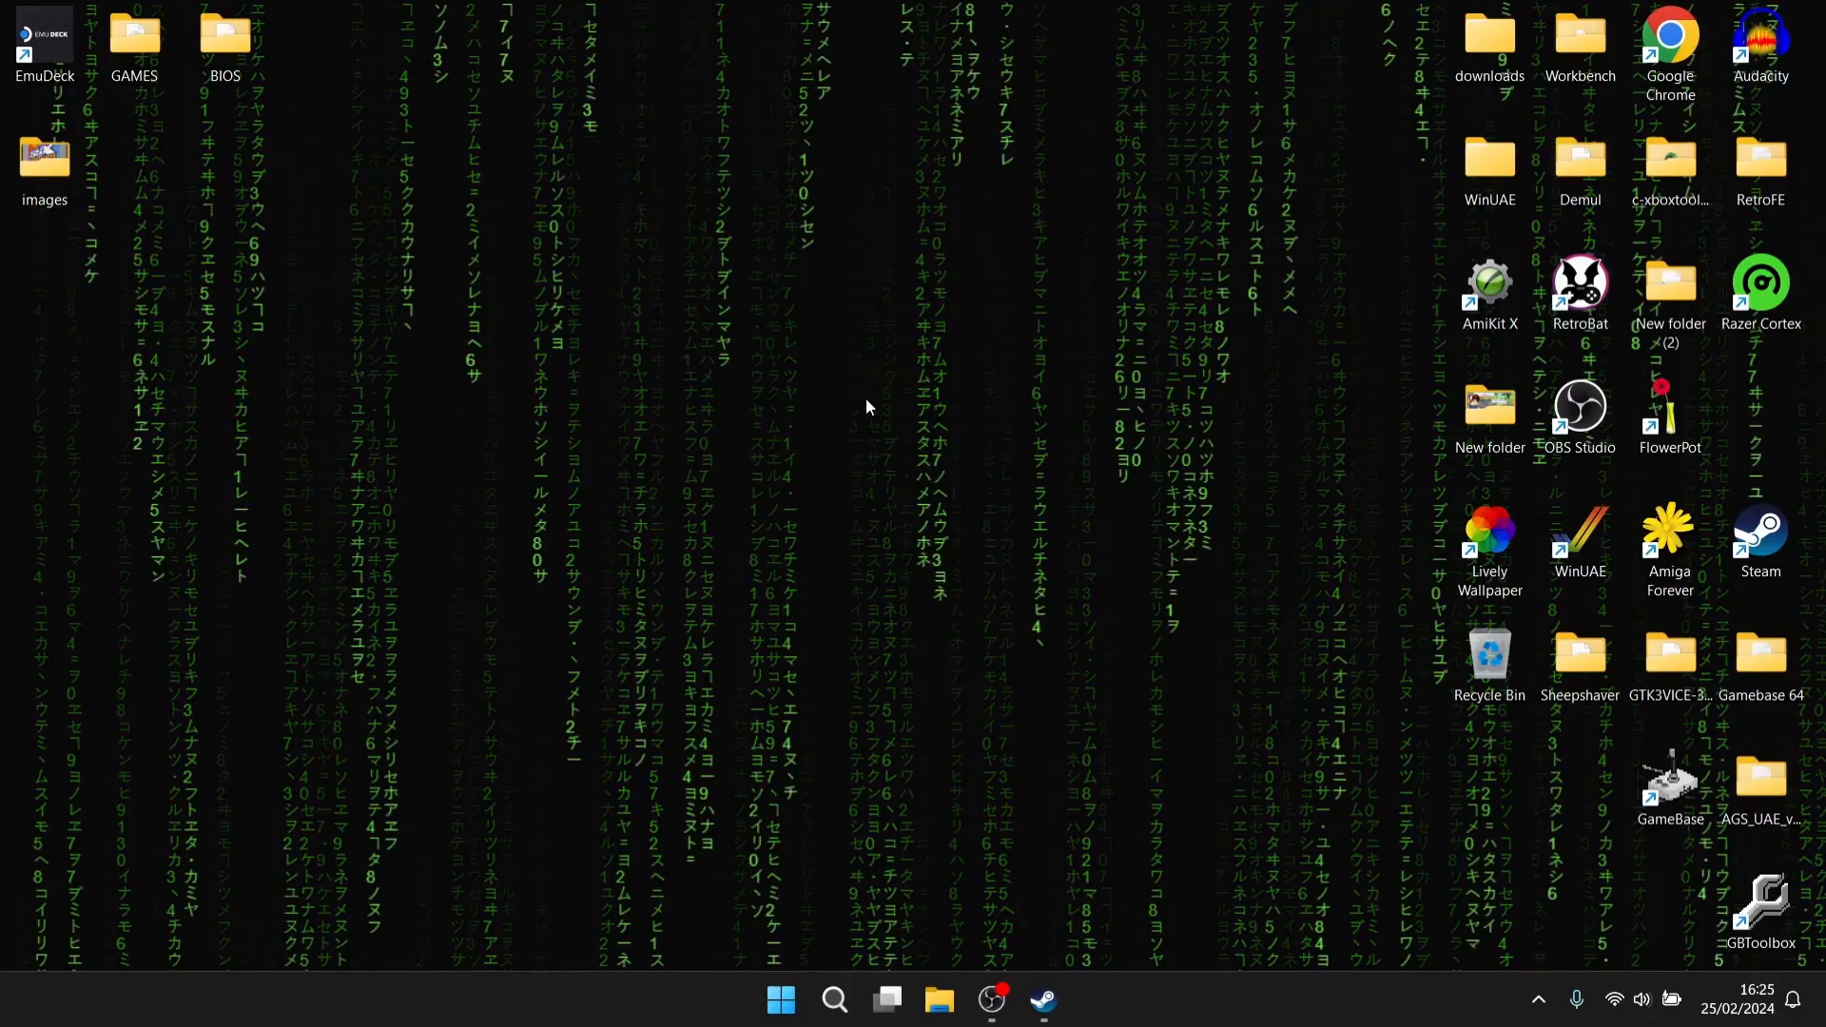
{"action": "double_click", "coordinate": [46, 51]}
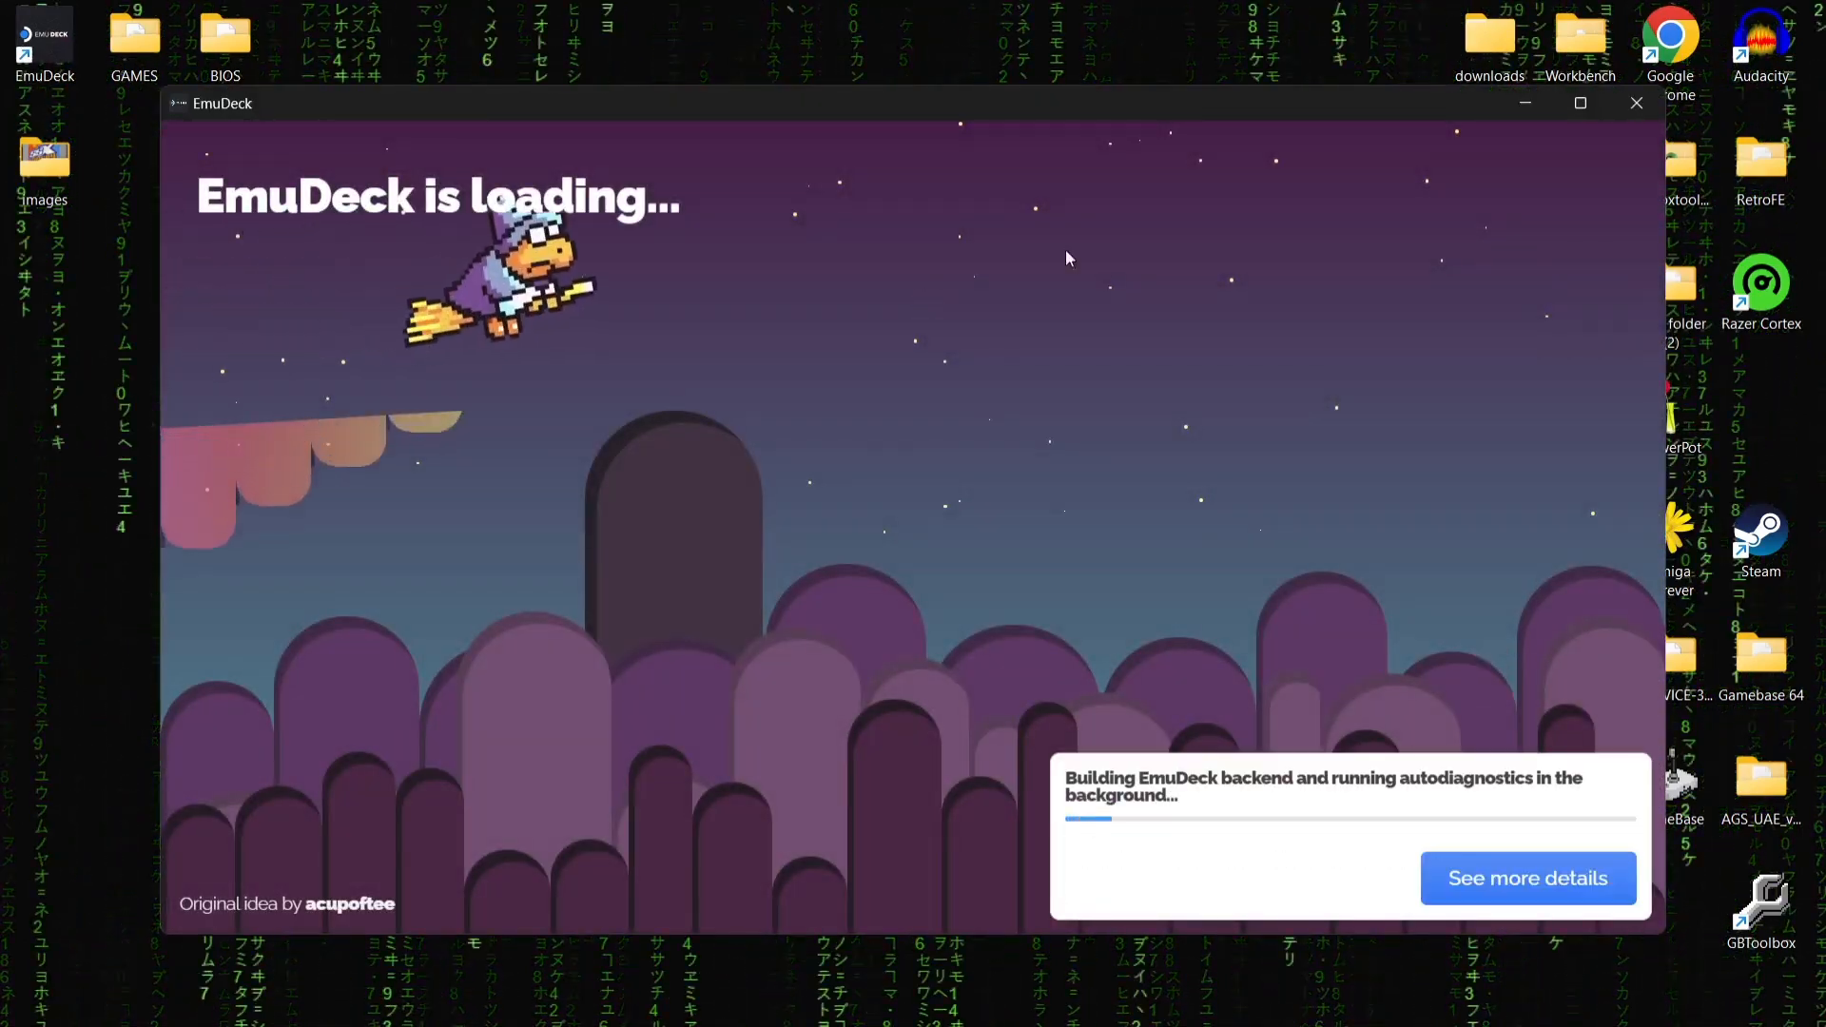
{"action": "left_click", "coordinate": [1580, 104]}
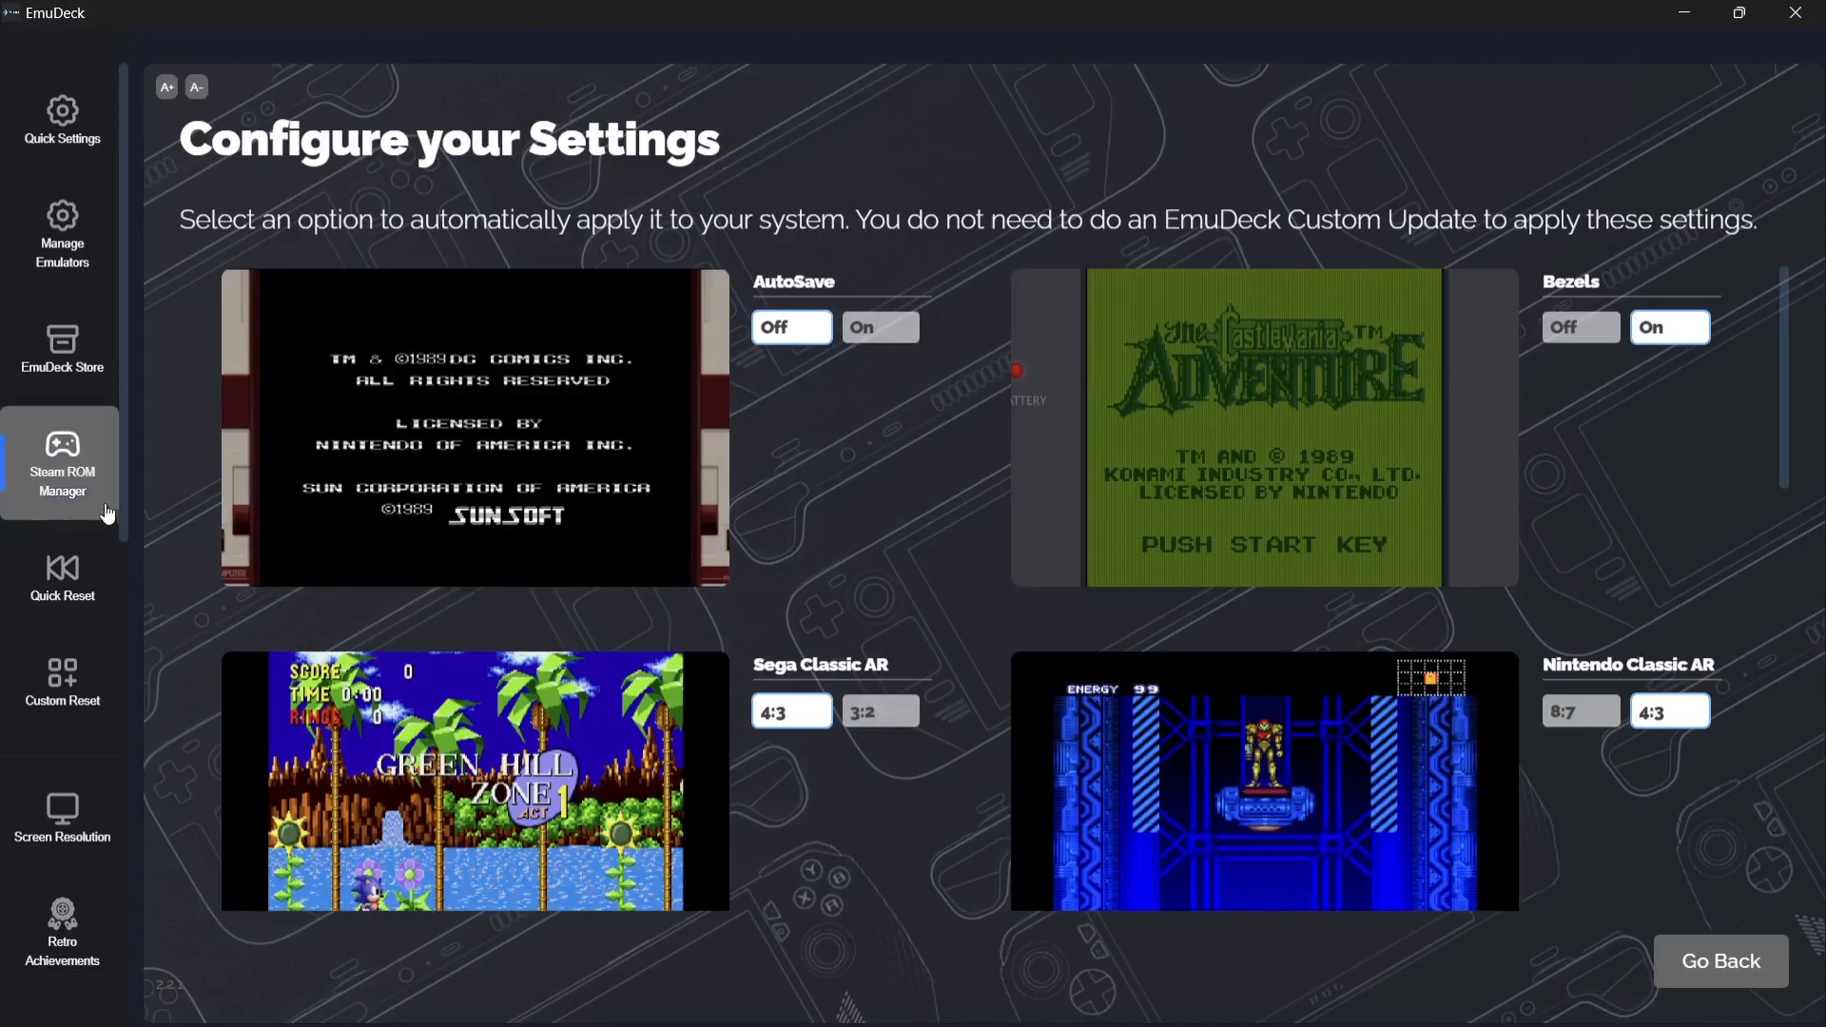
{"action": "left_click", "coordinate": [65, 470]}
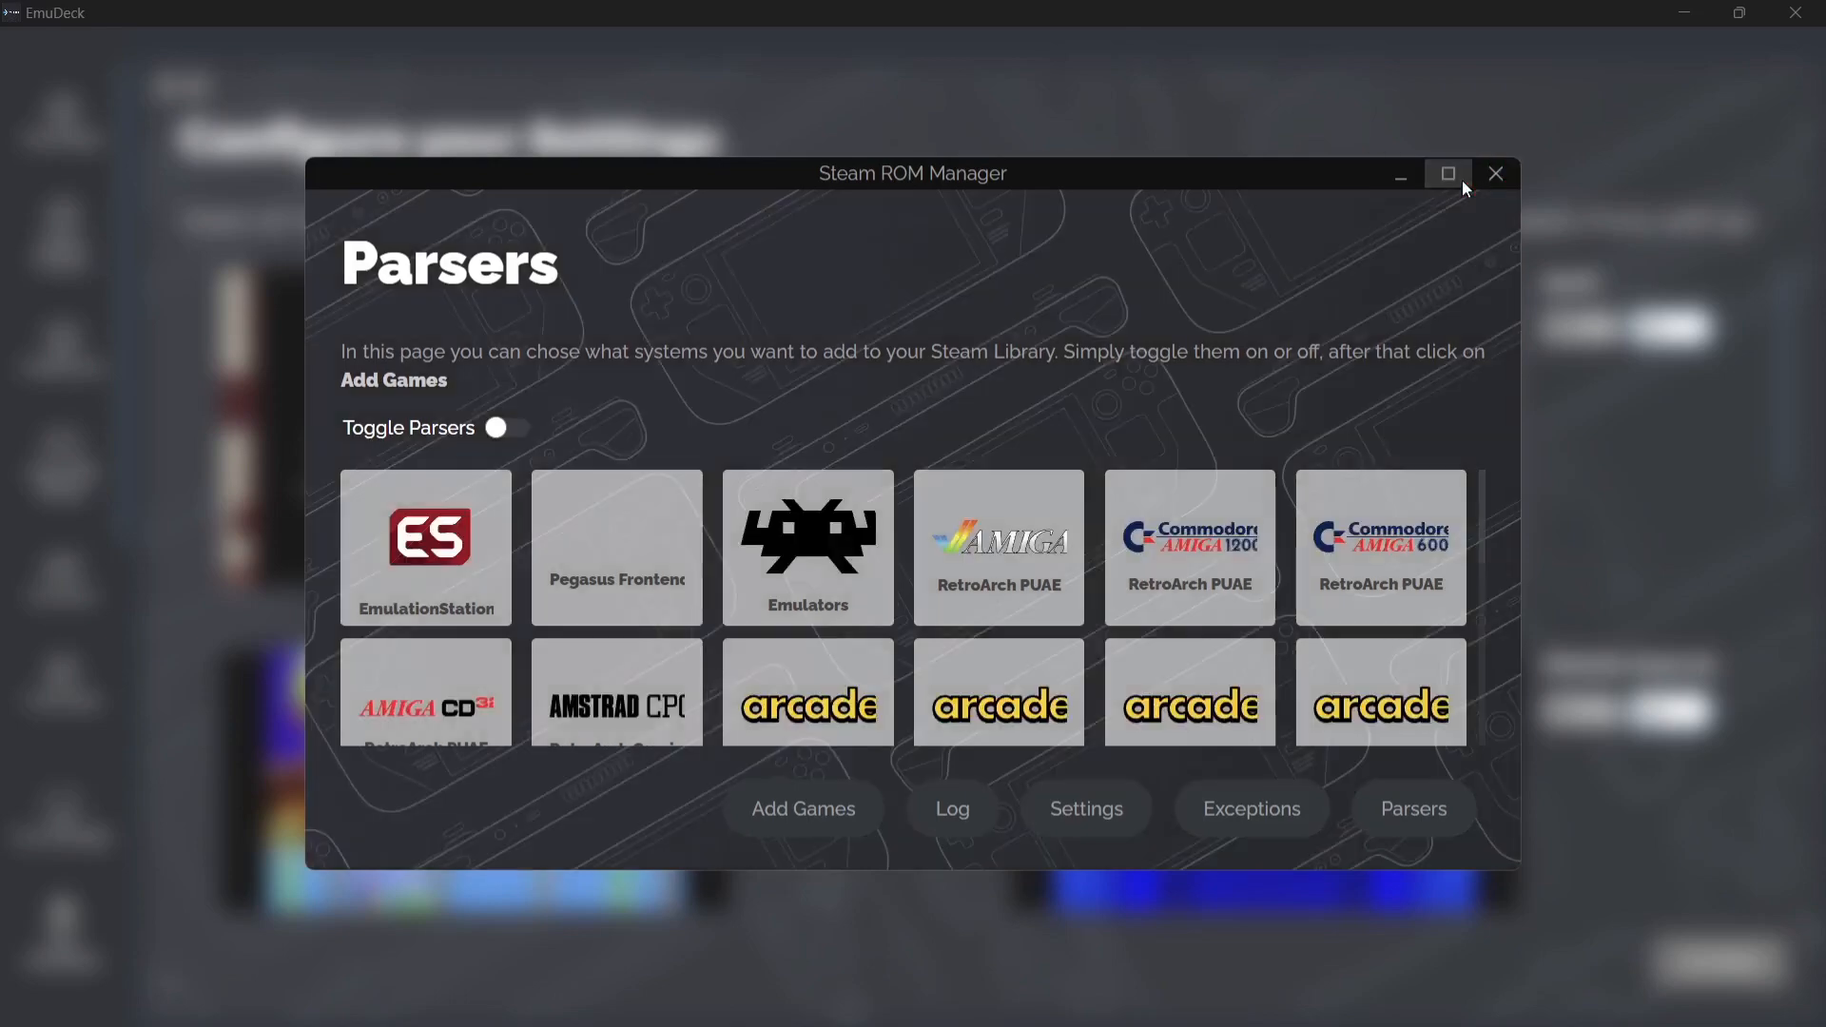
{"action": "left_click", "coordinate": [1448, 174]}
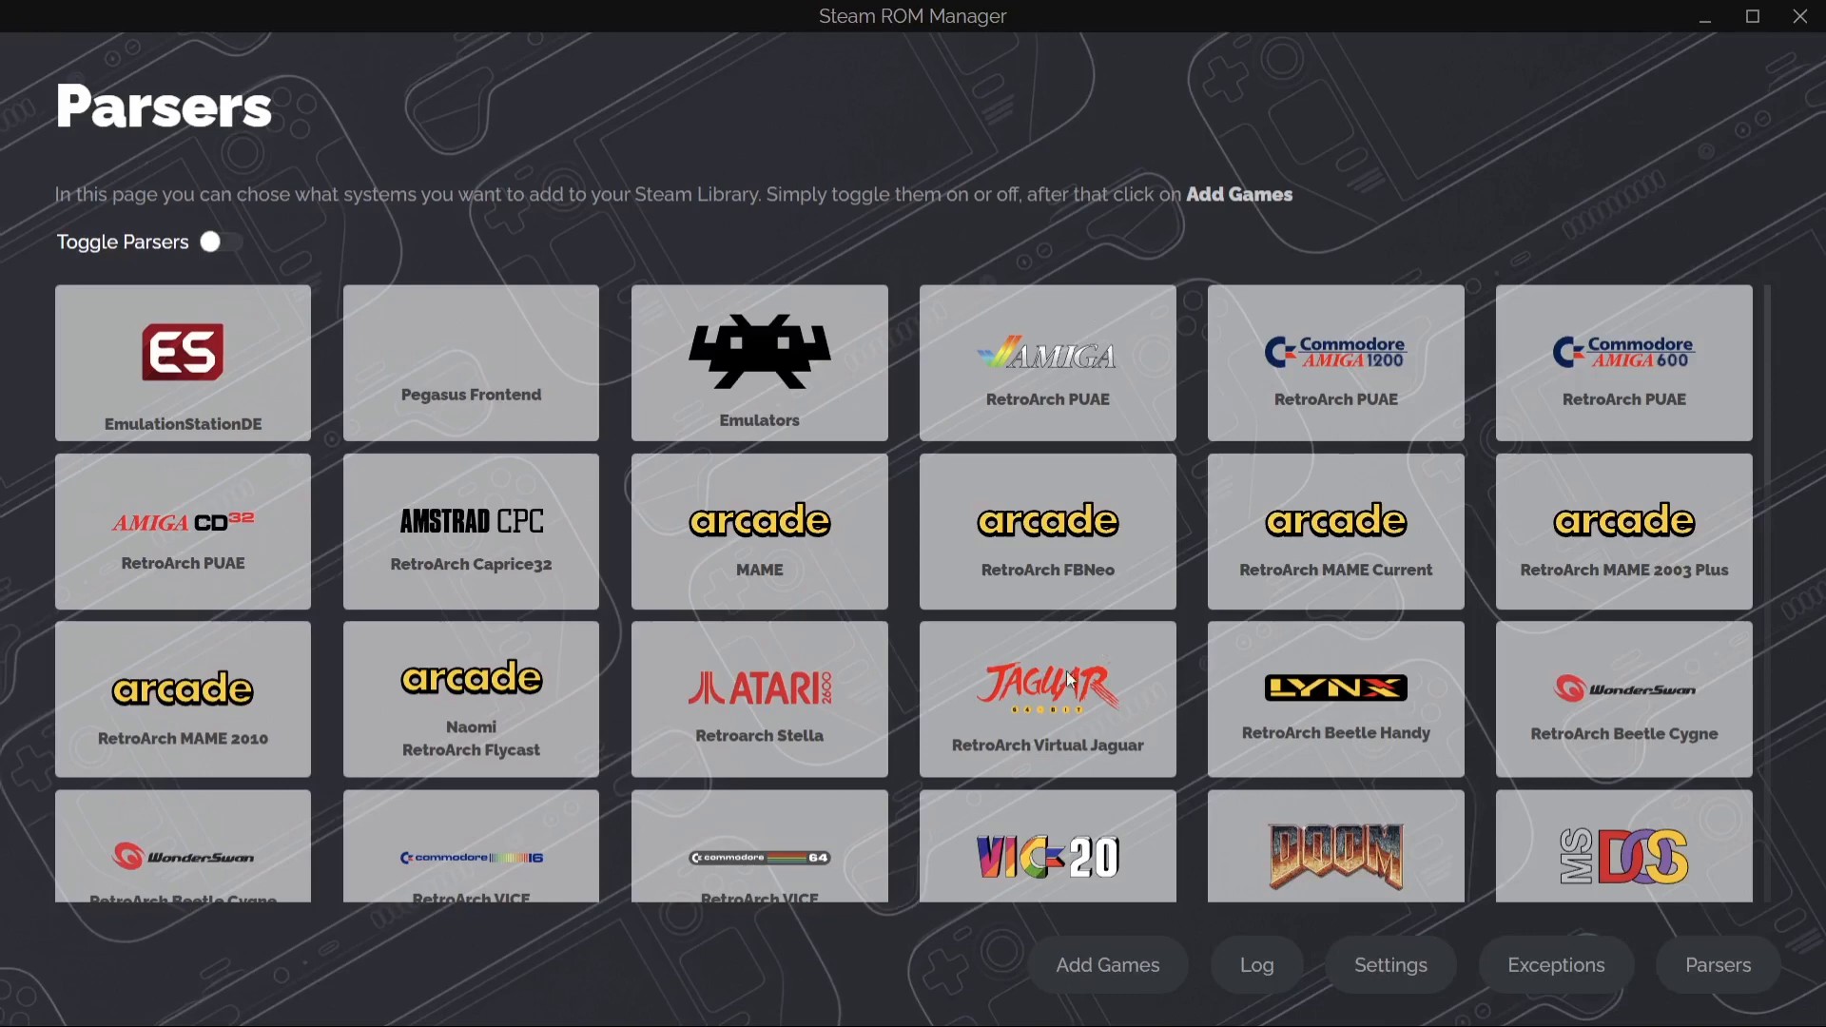
Enable only the Emulators parser and parse its entries for adding to Steam.
{"action": "left_click", "coordinate": [795, 362]}
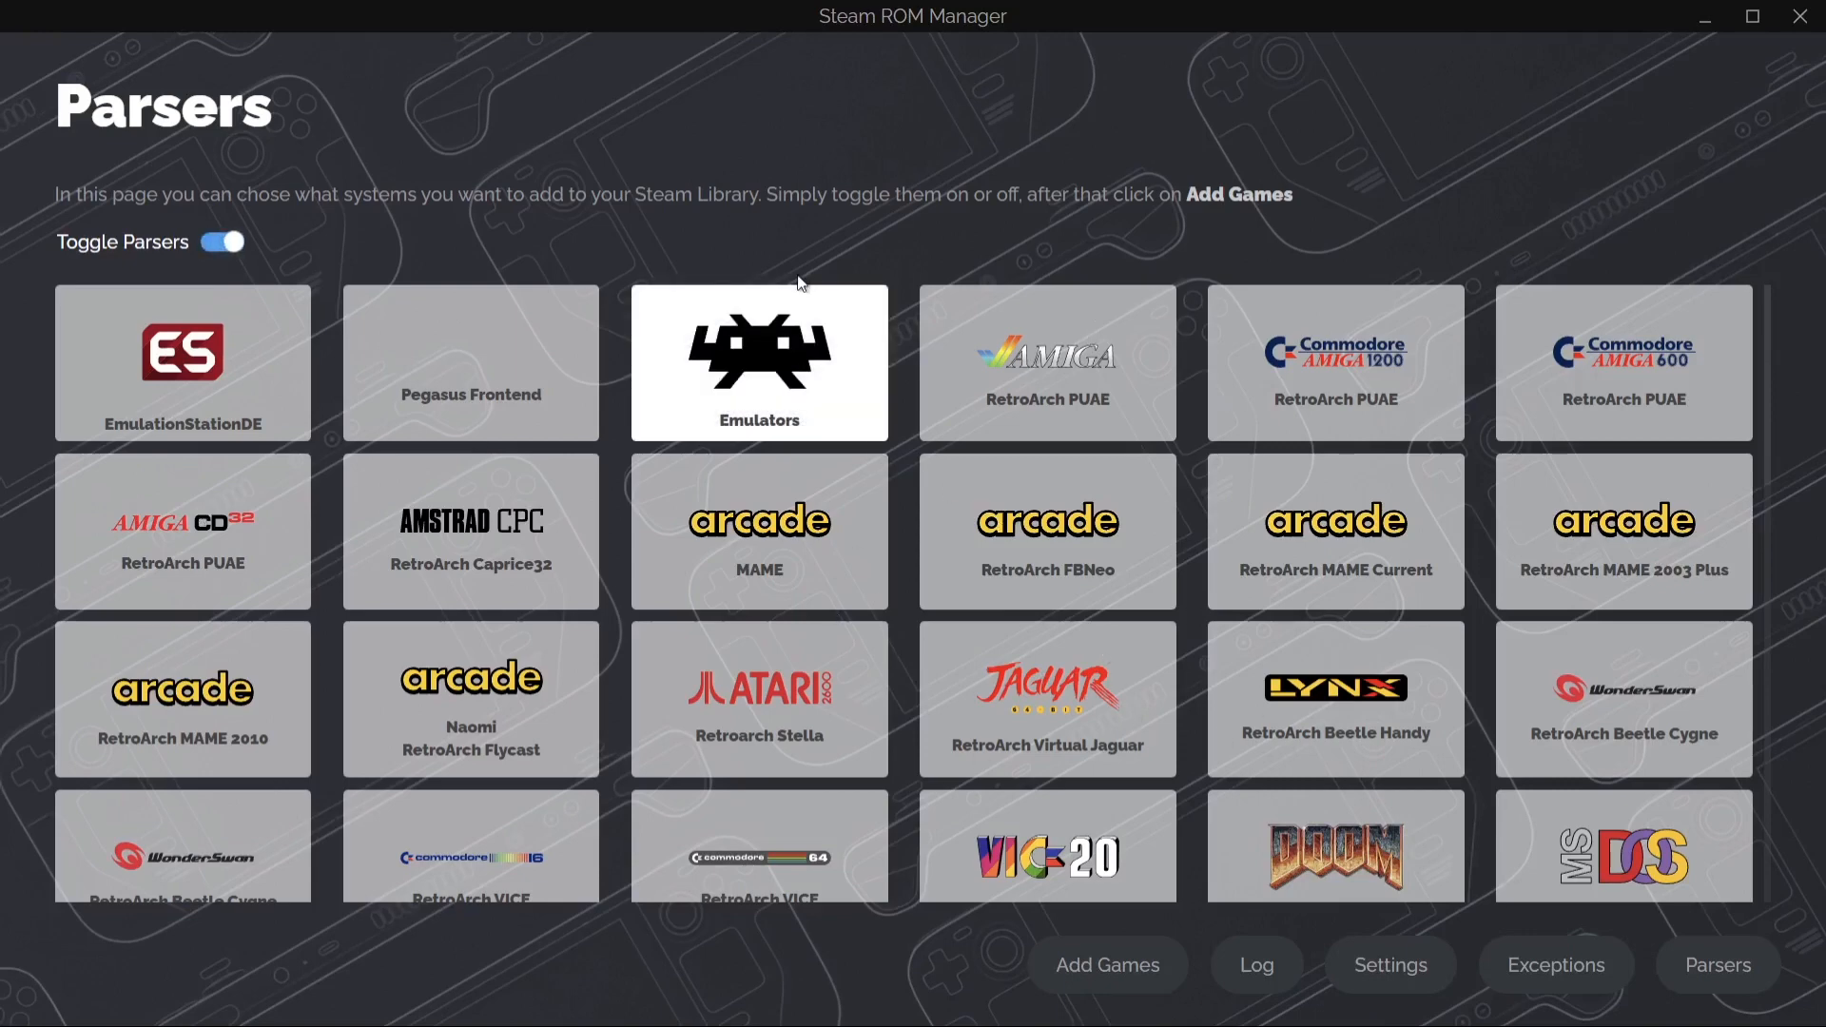
{"action": "left_click", "coordinate": [1101, 972]}
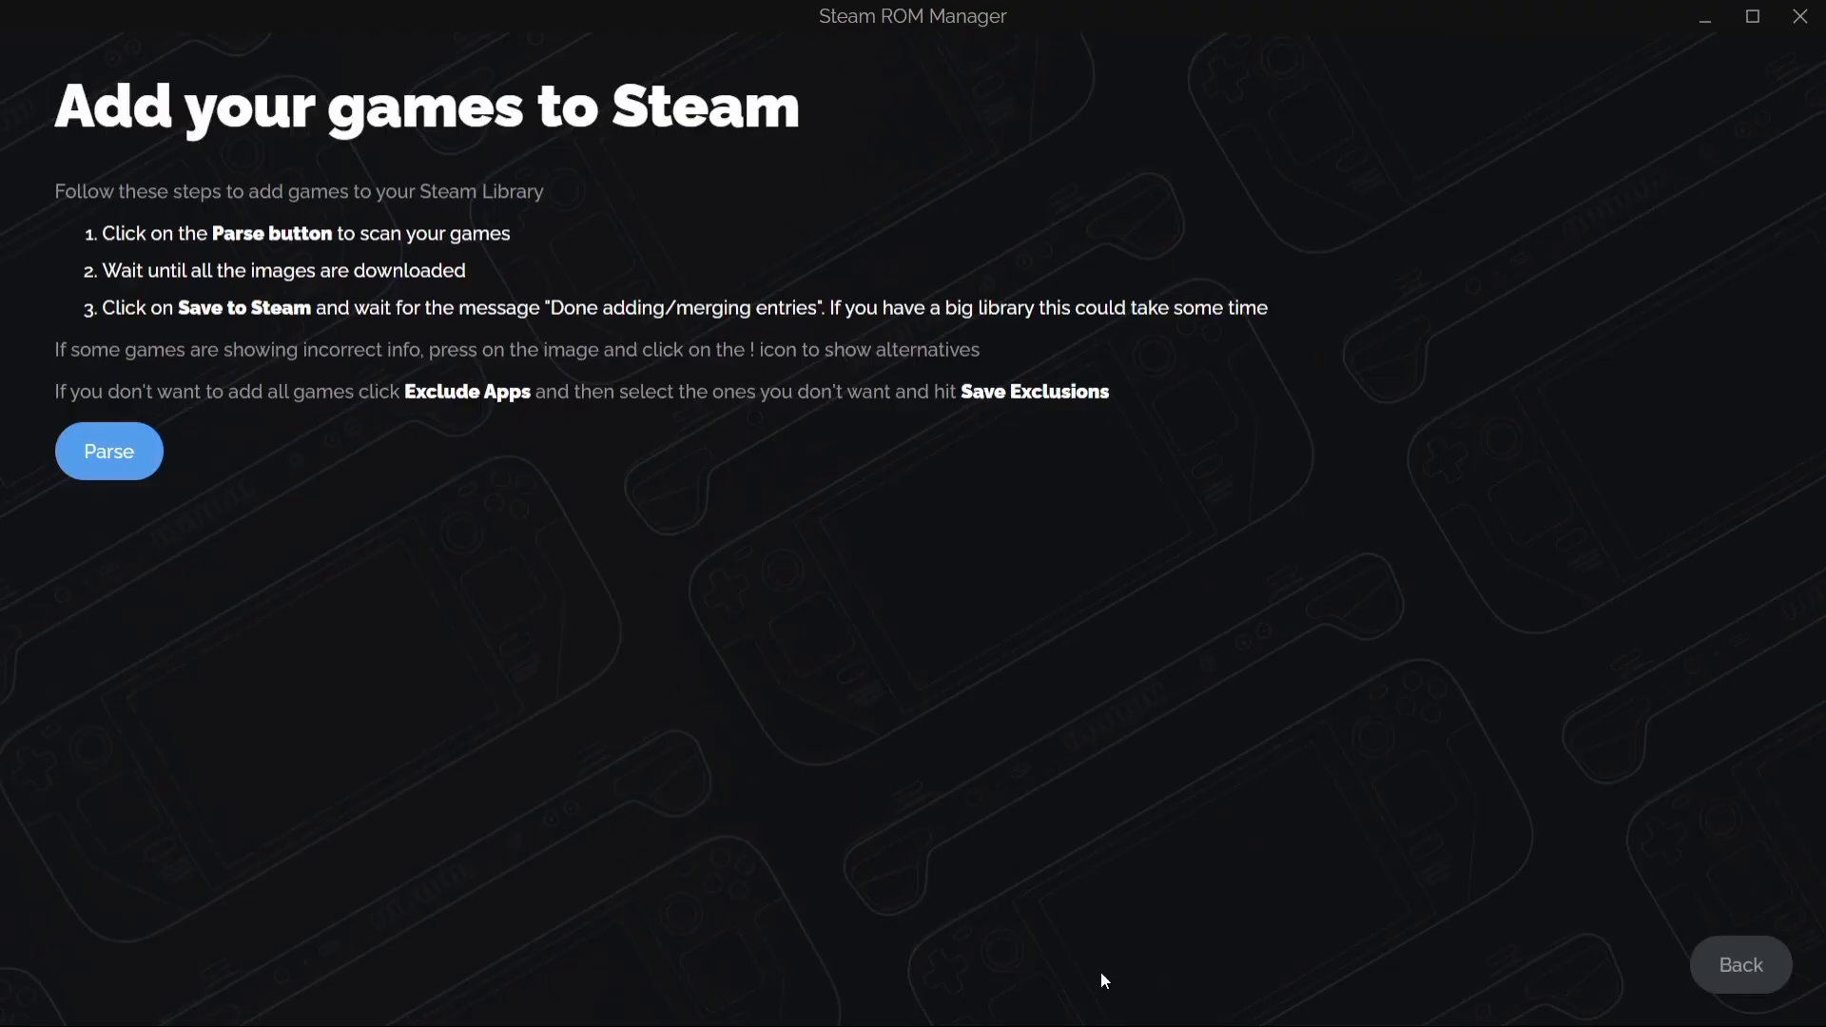
{"action": "left_click", "coordinate": [106, 456]}
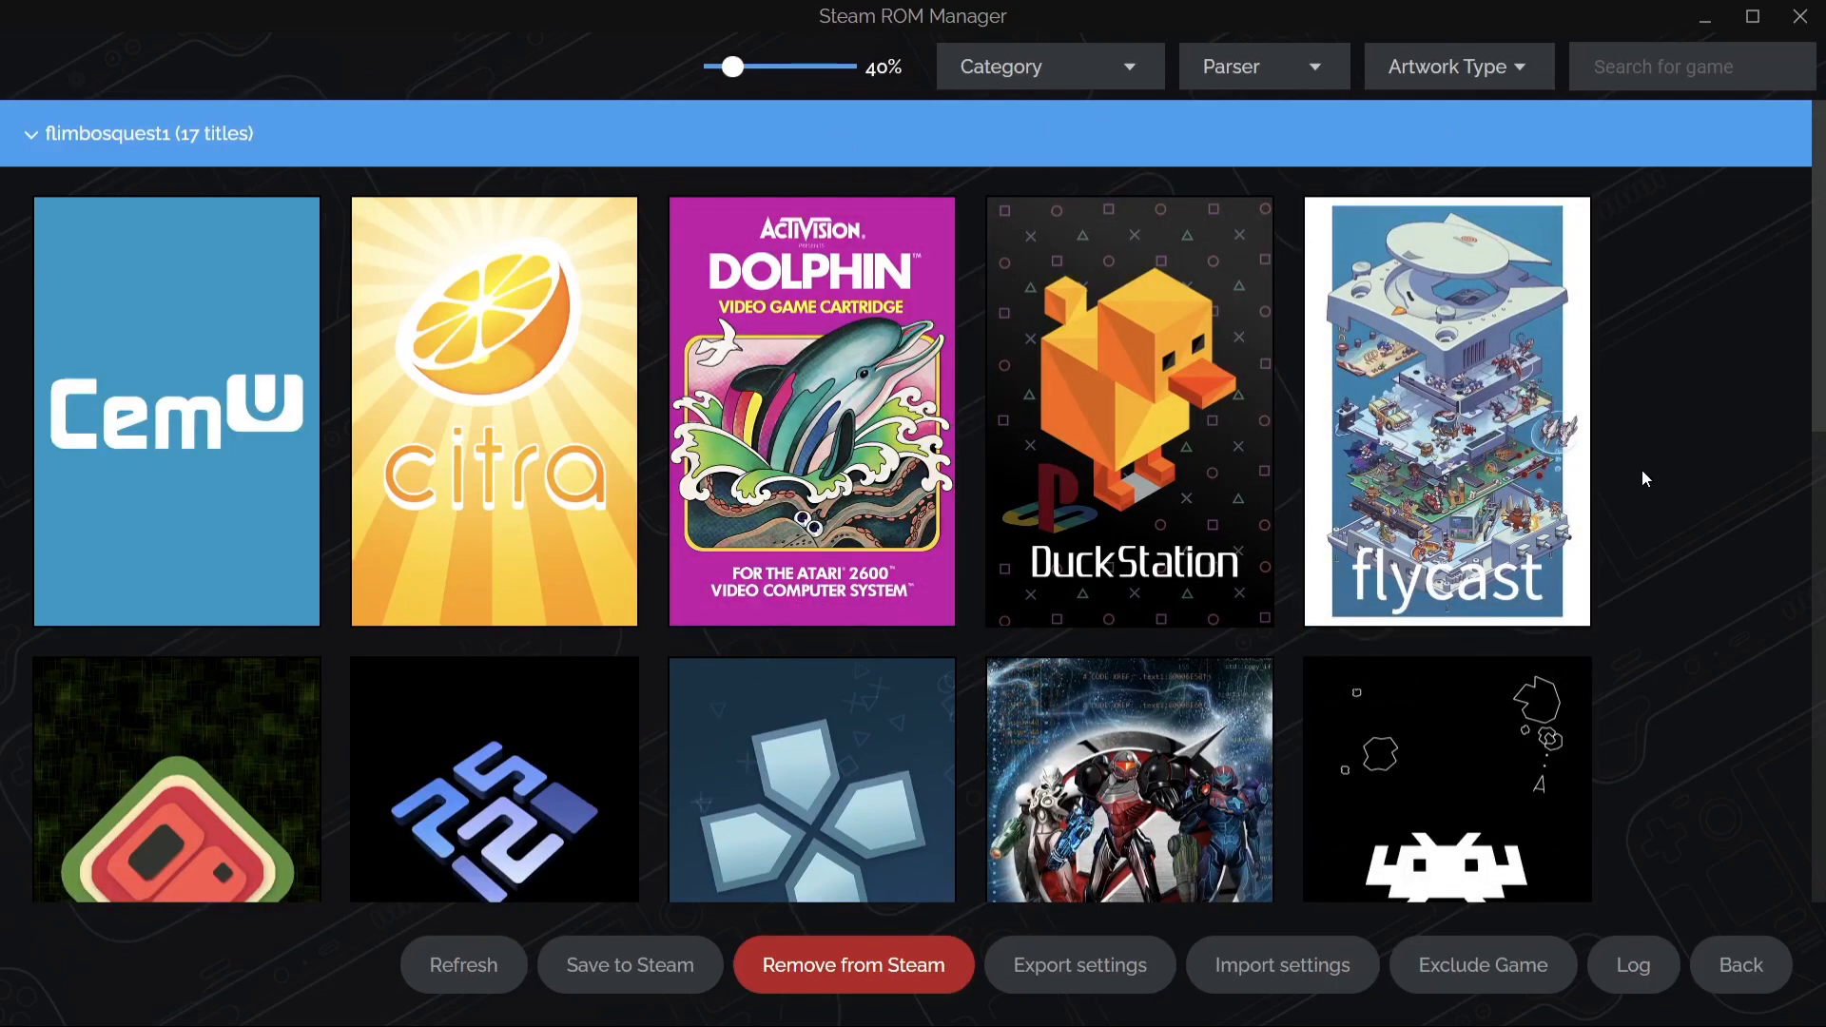
Browse the alternative cover artworks of the PCSX2 (Emulator) entry.
{"action": "scroll", "coordinate": [1819, 265], "scroll_direction": "down", "scroll_amount": 3}
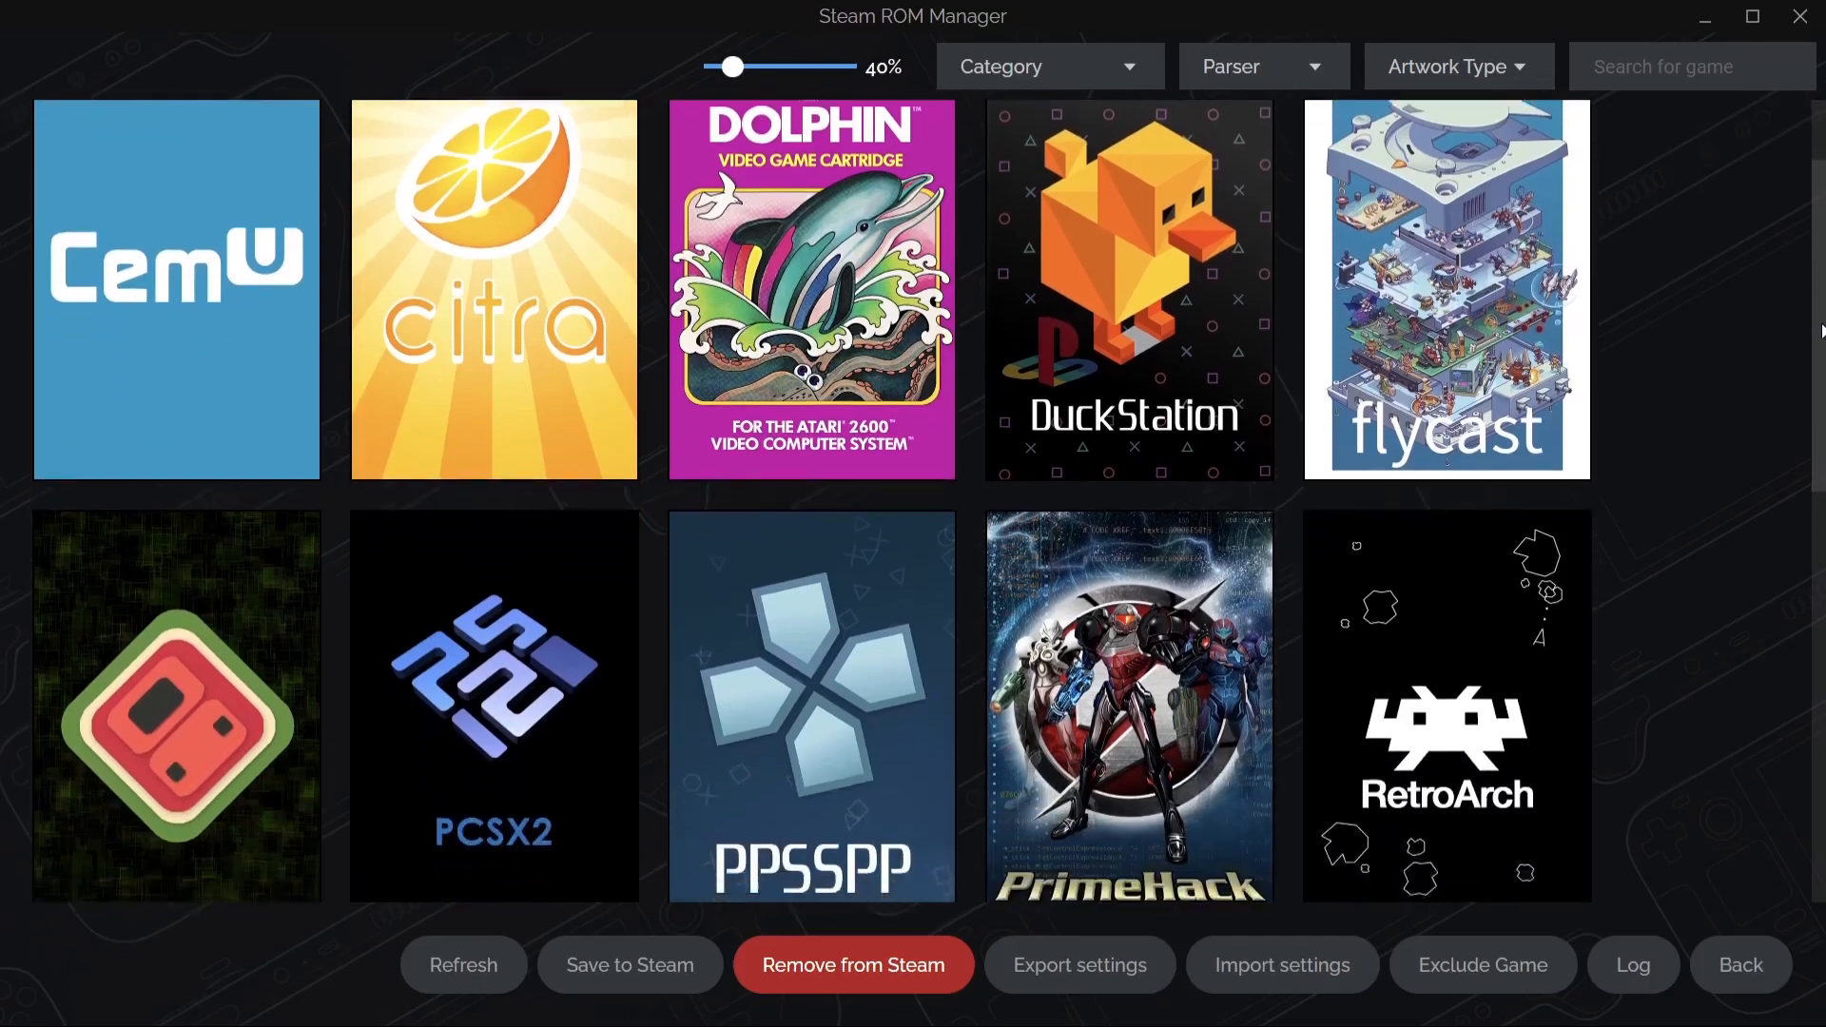
{"action": "mouse_move", "coordinate": [550, 620]}
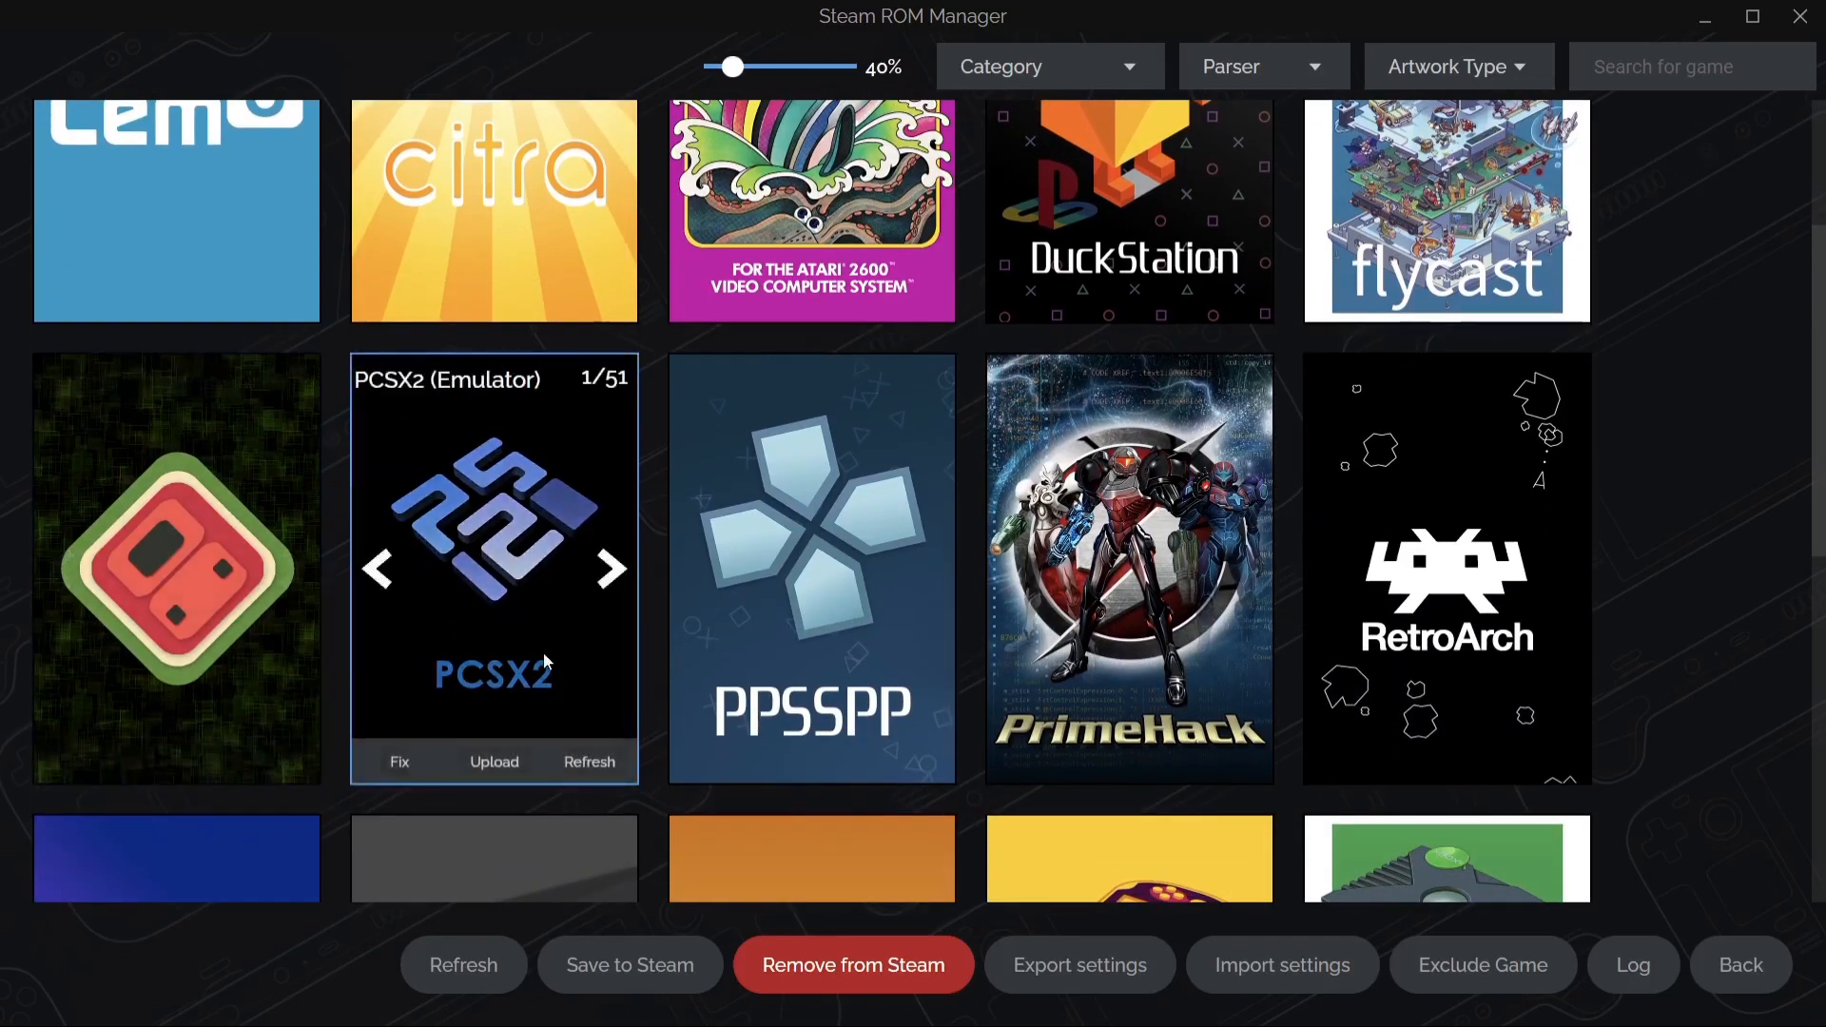
{"action": "left_click", "coordinate": [611, 571]}
{"action": "left_click", "coordinate": [613, 571]}
{"action": "left_click", "coordinate": [619, 573]}
{"action": "left_click", "coordinate": [619, 572]}
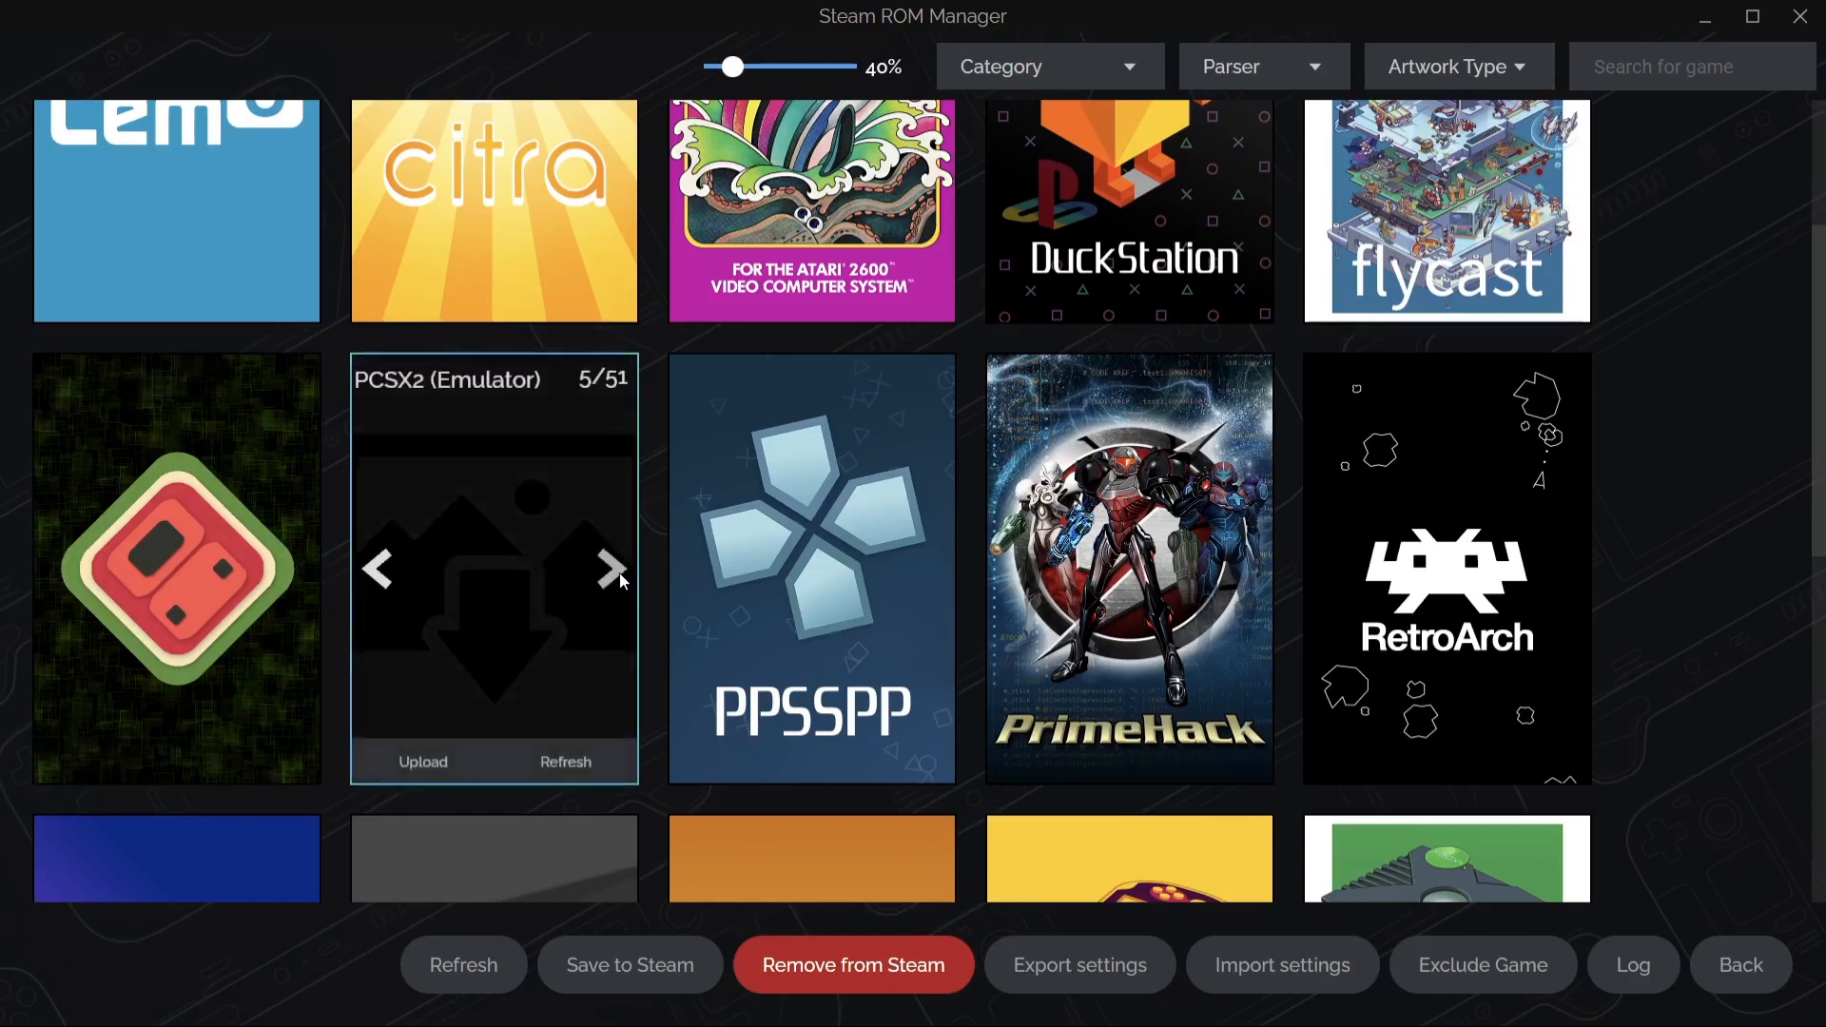
{"action": "left_click", "coordinate": [619, 573]}
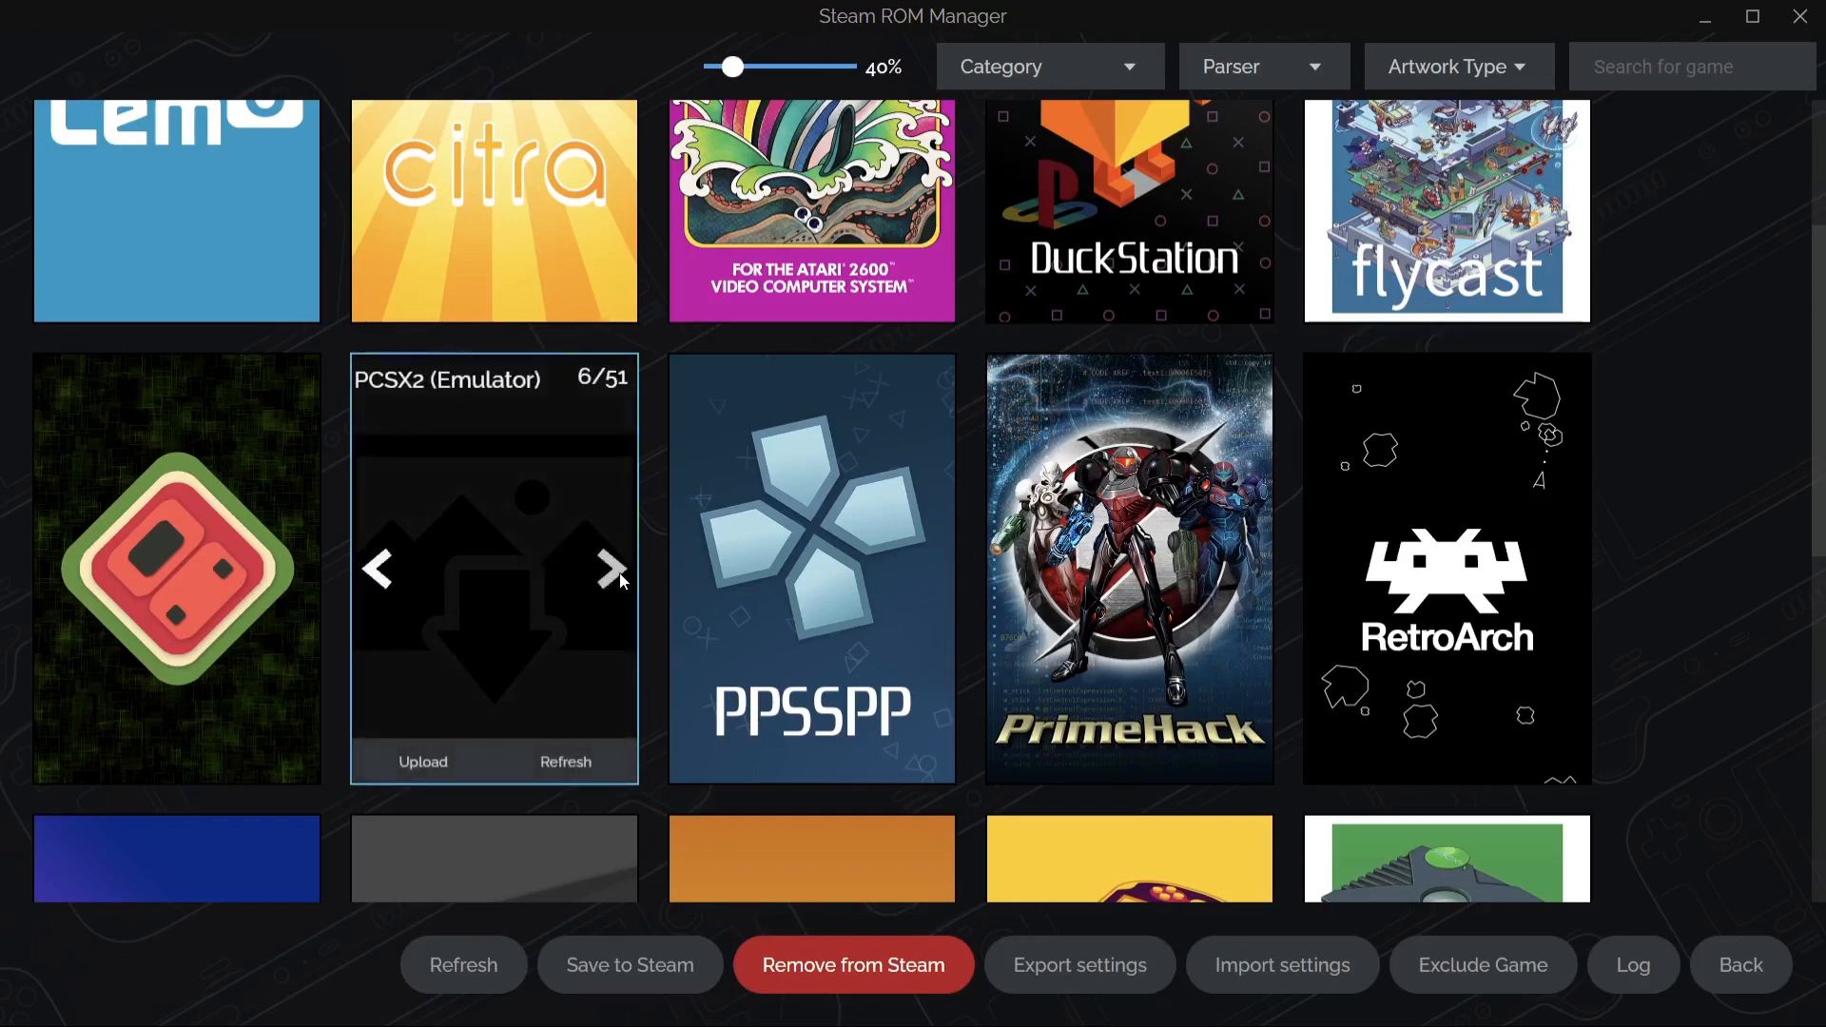
{"action": "left_click", "coordinate": [379, 567]}
{"action": "left_click", "coordinate": [378, 562]}
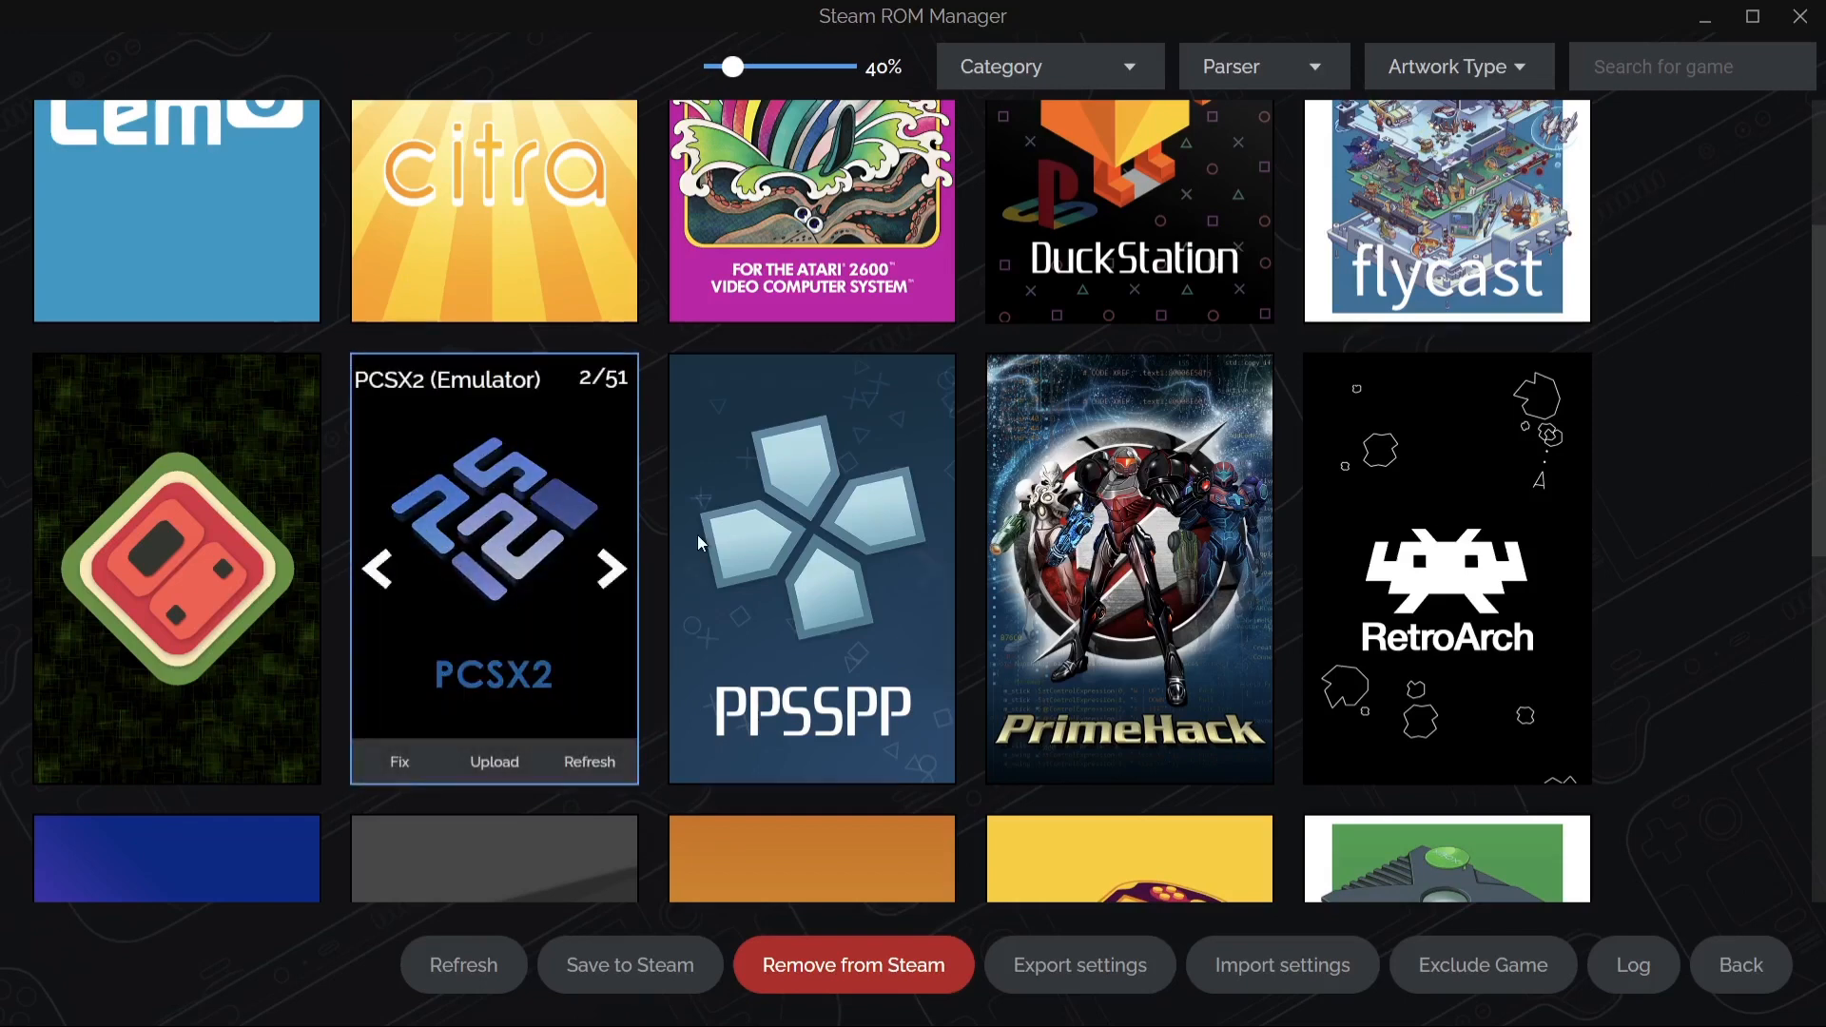
{"action": "left_click", "coordinate": [614, 571]}
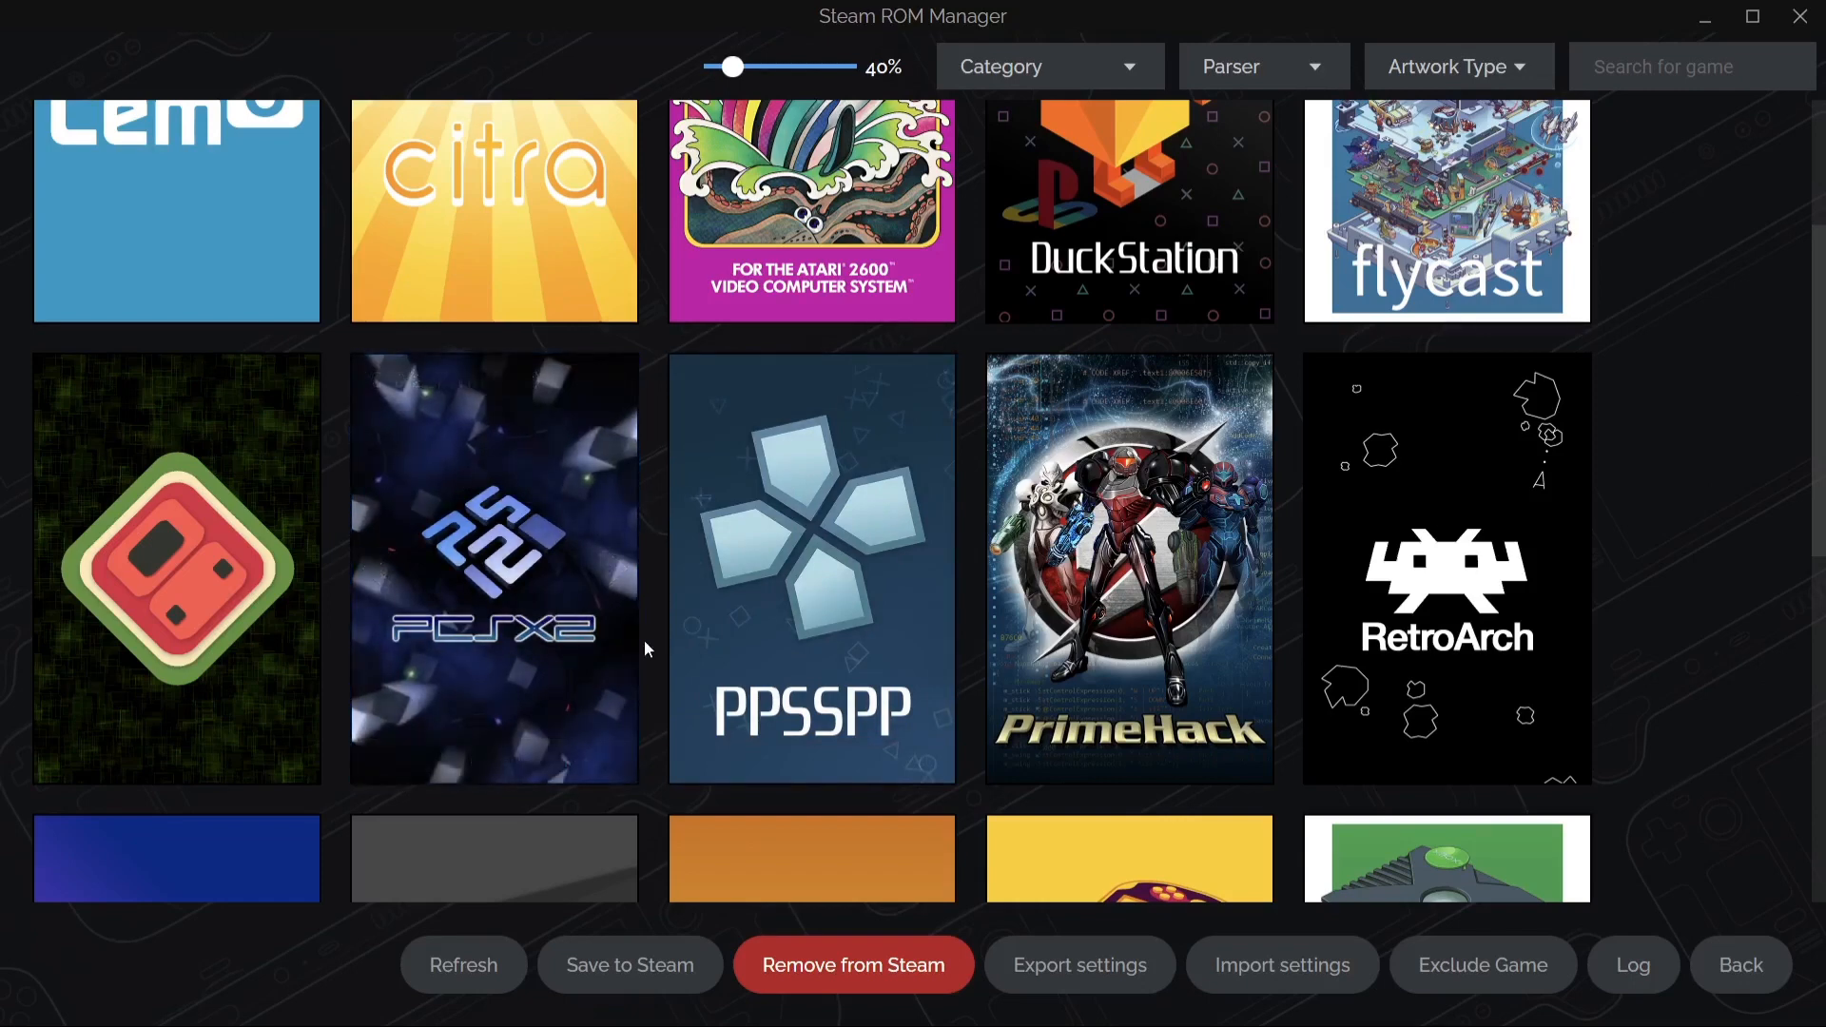
Save the parsed emulator entries to Steam and minimize Steam ROM Manager and EmuDeck.
{"action": "left_click", "coordinate": [623, 972]}
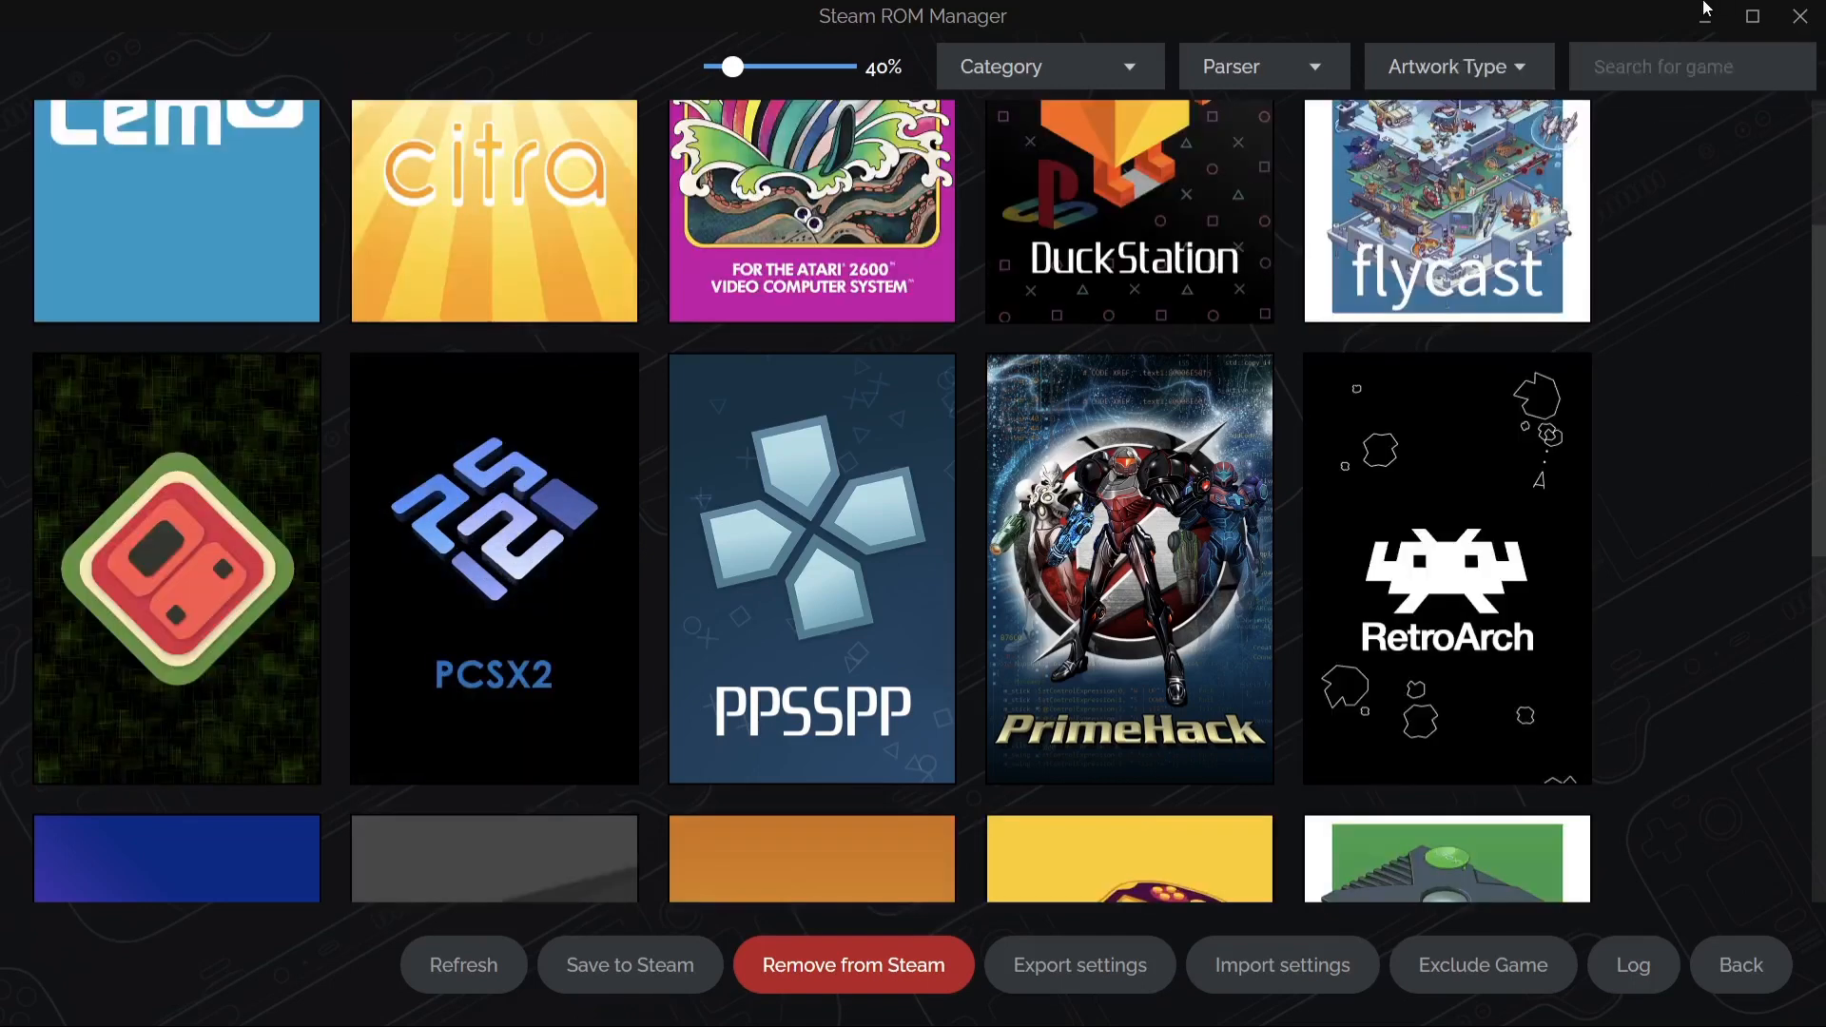
{"action": "left_click", "coordinate": [1705, 15]}
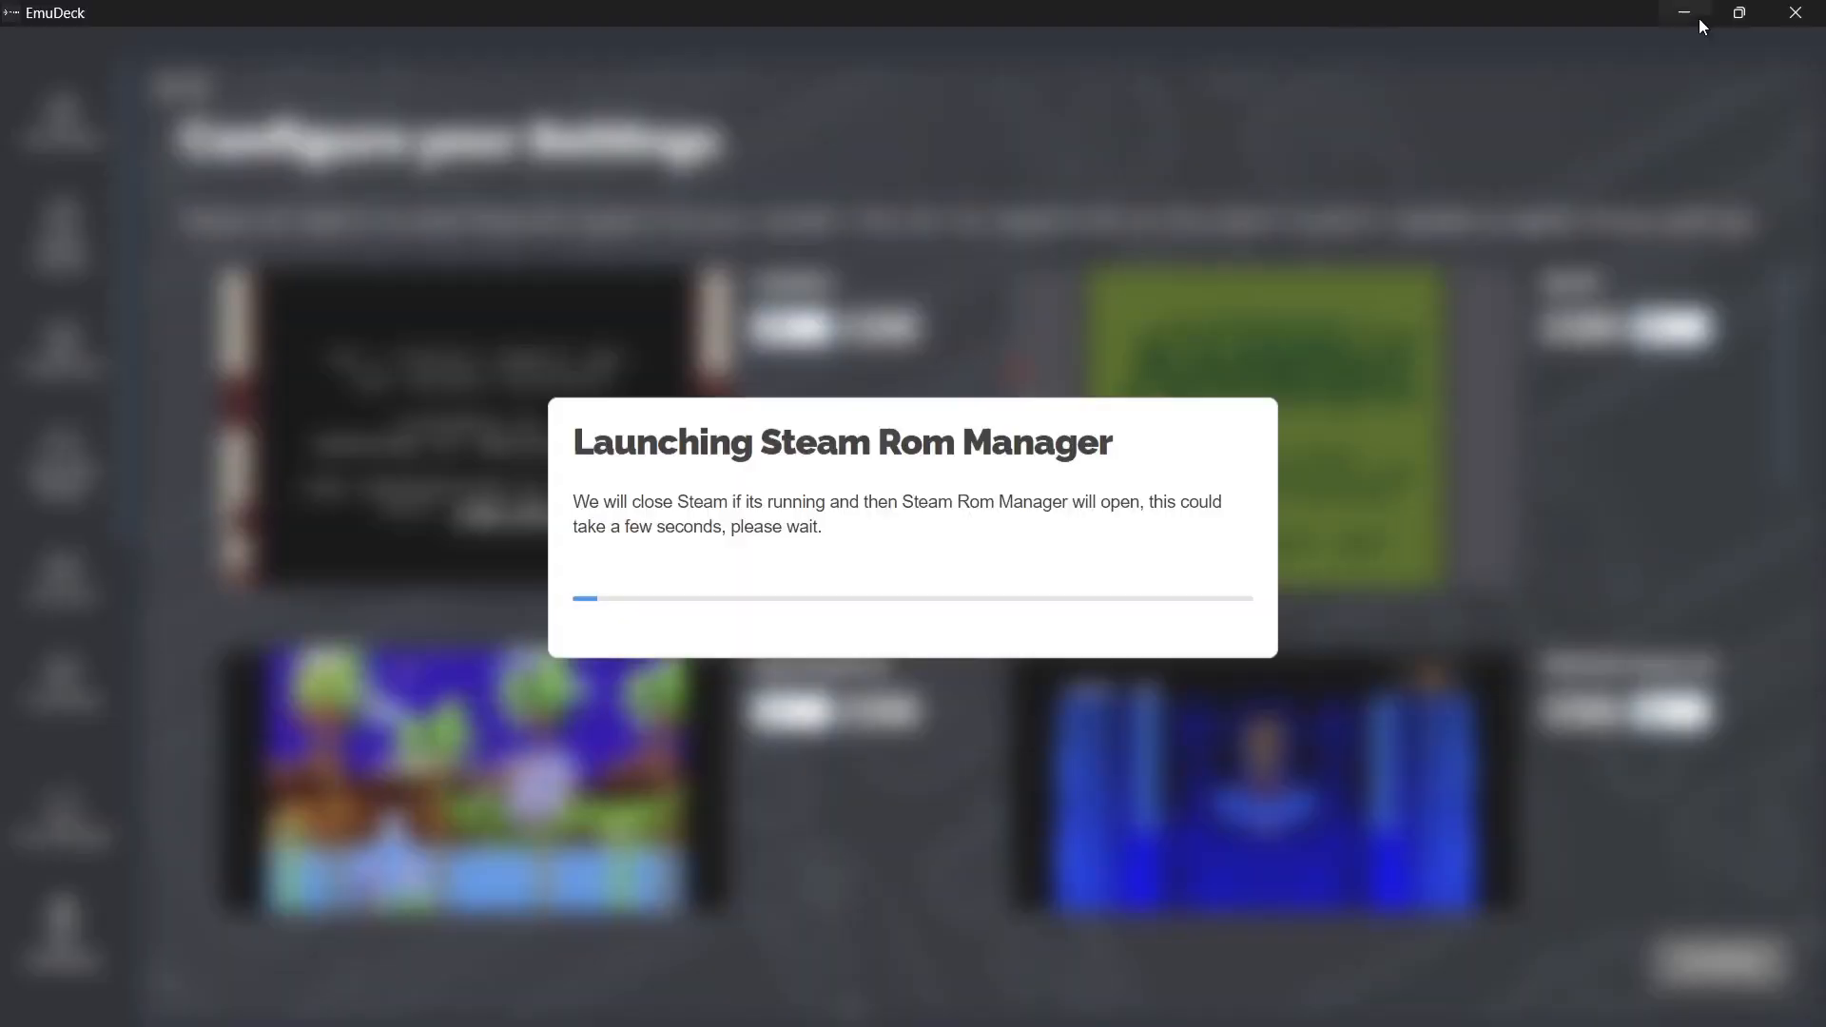
{"action": "left_click", "coordinate": [1699, 19]}
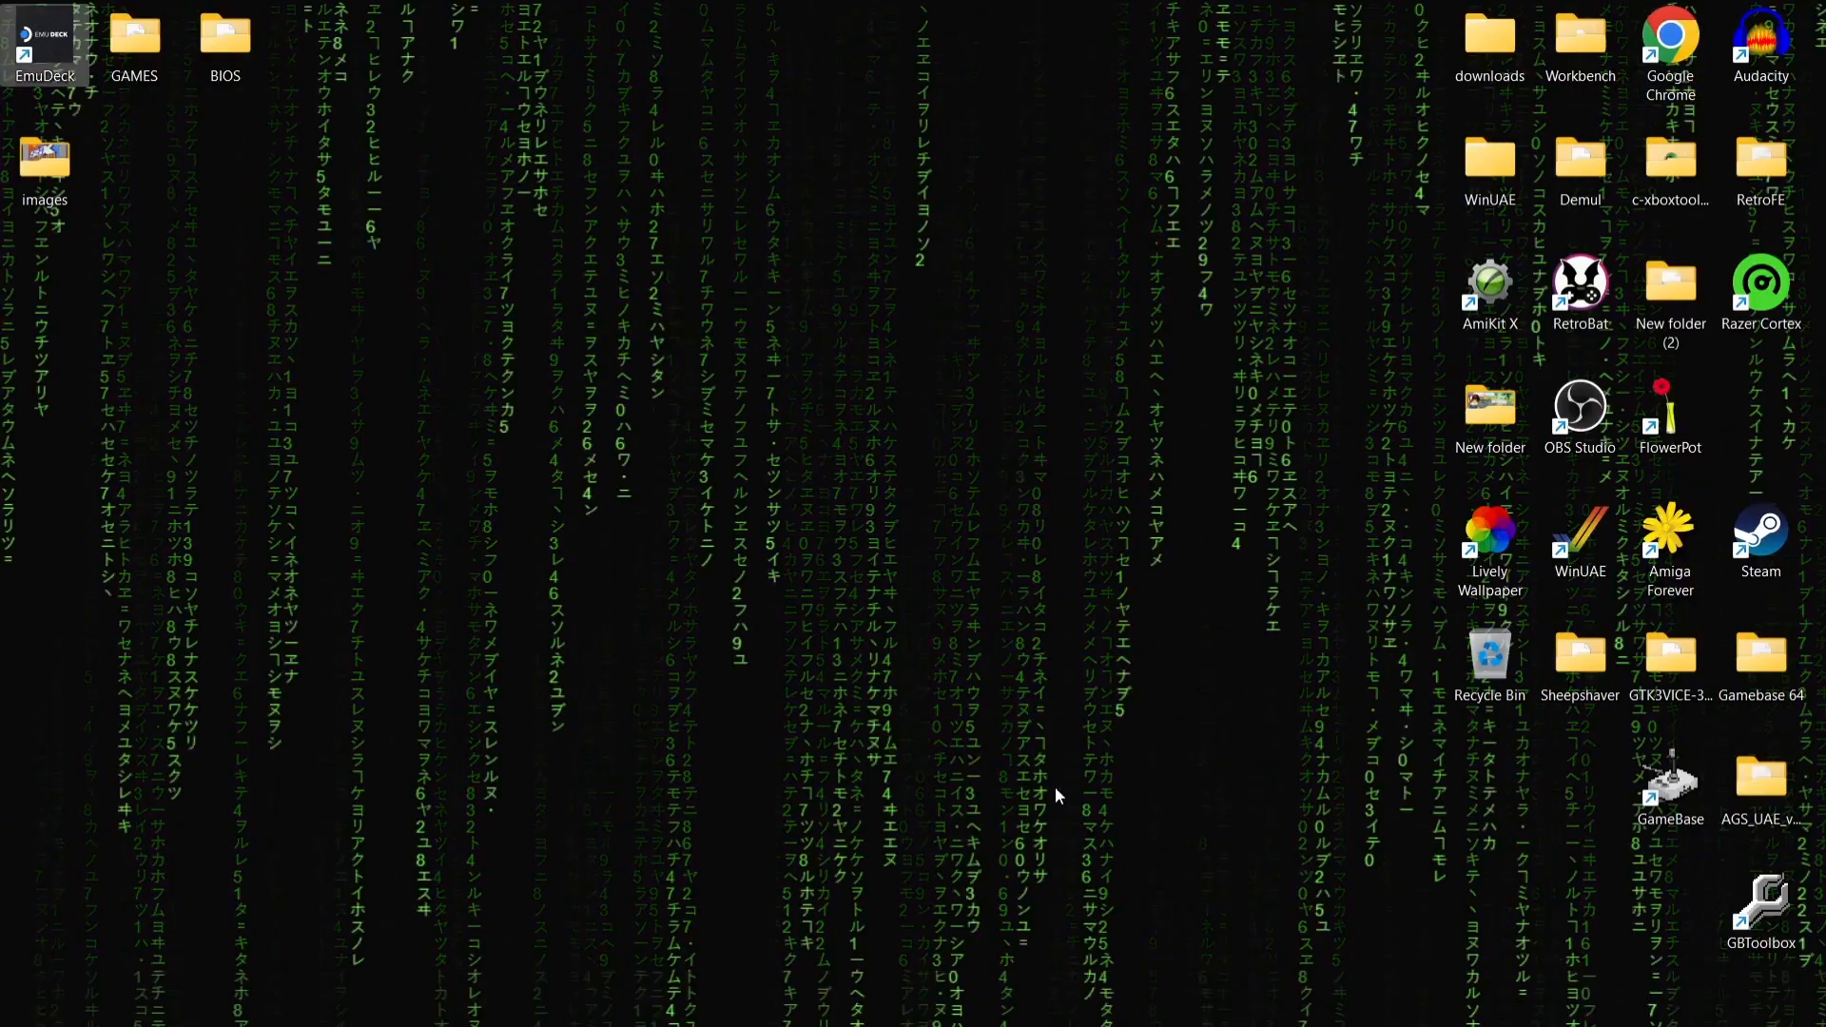
Switch to Steam, dismiss its pop-up window, and open the game library.
{"action": "left_click", "coordinate": [1551, 1012]}
{"action": "left_click", "coordinate": [1537, 929]}
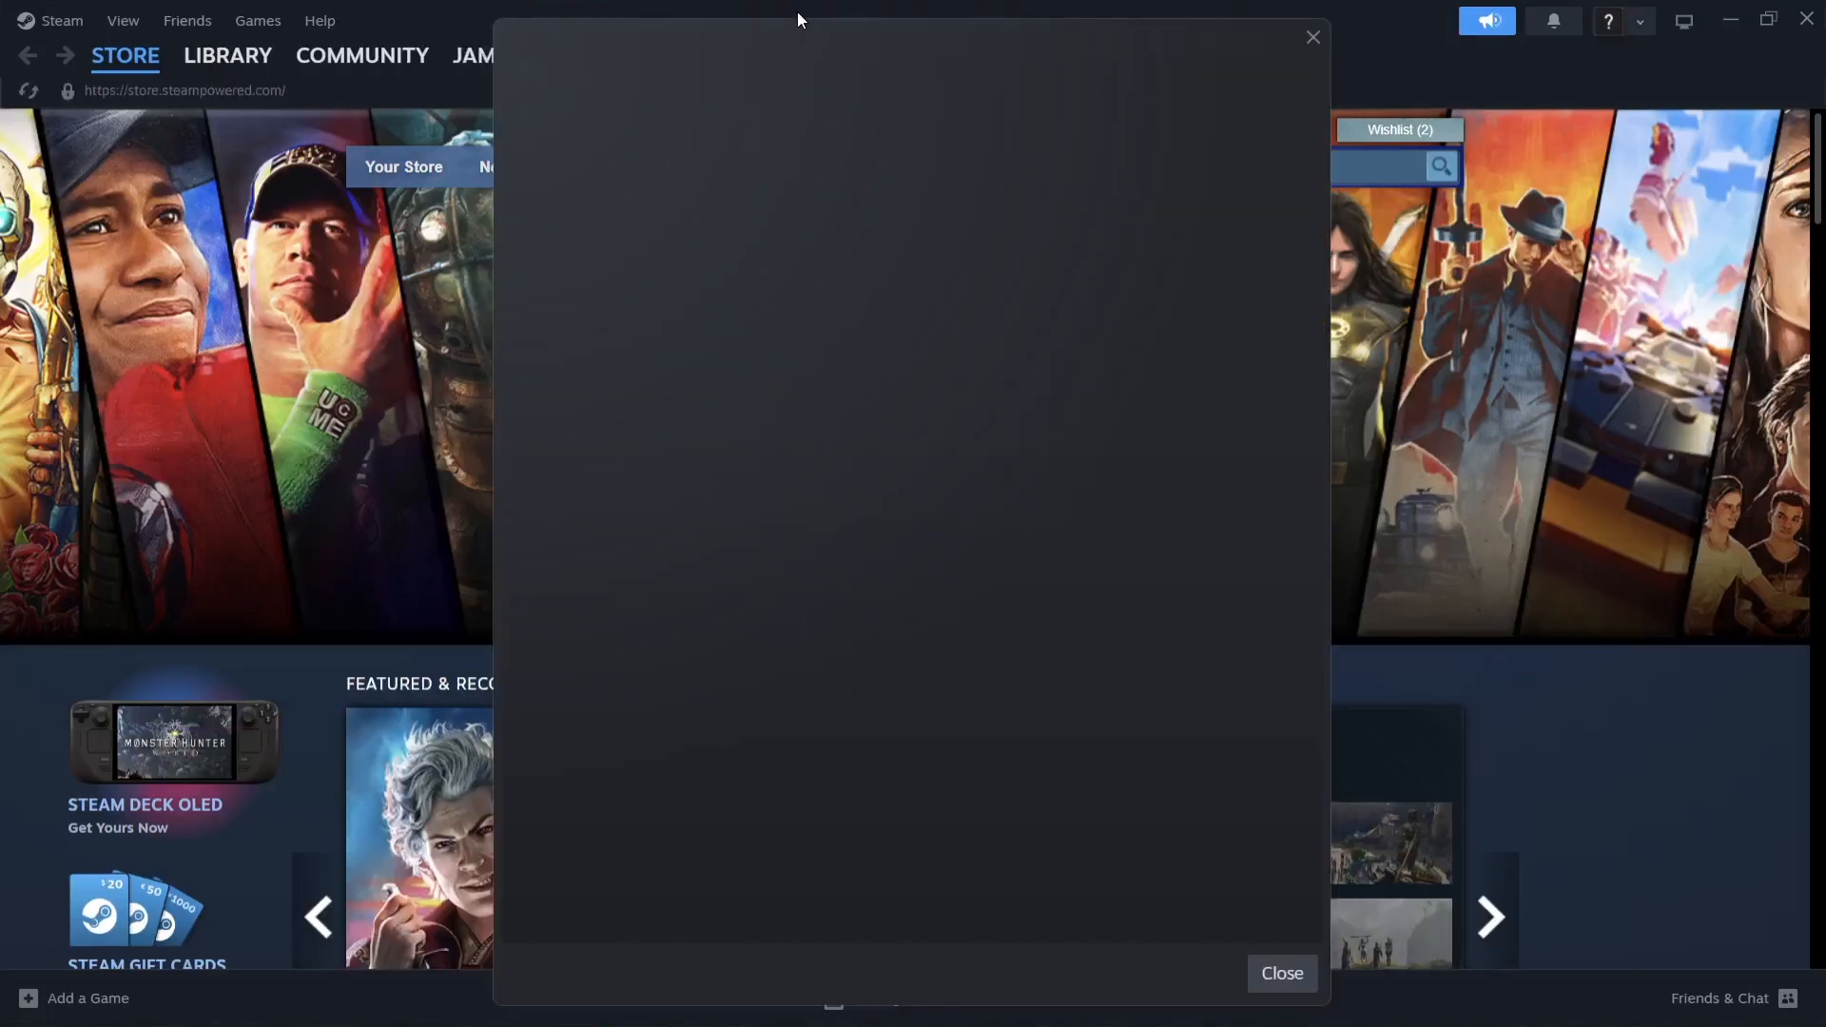
{"action": "left_click", "coordinate": [1312, 37]}
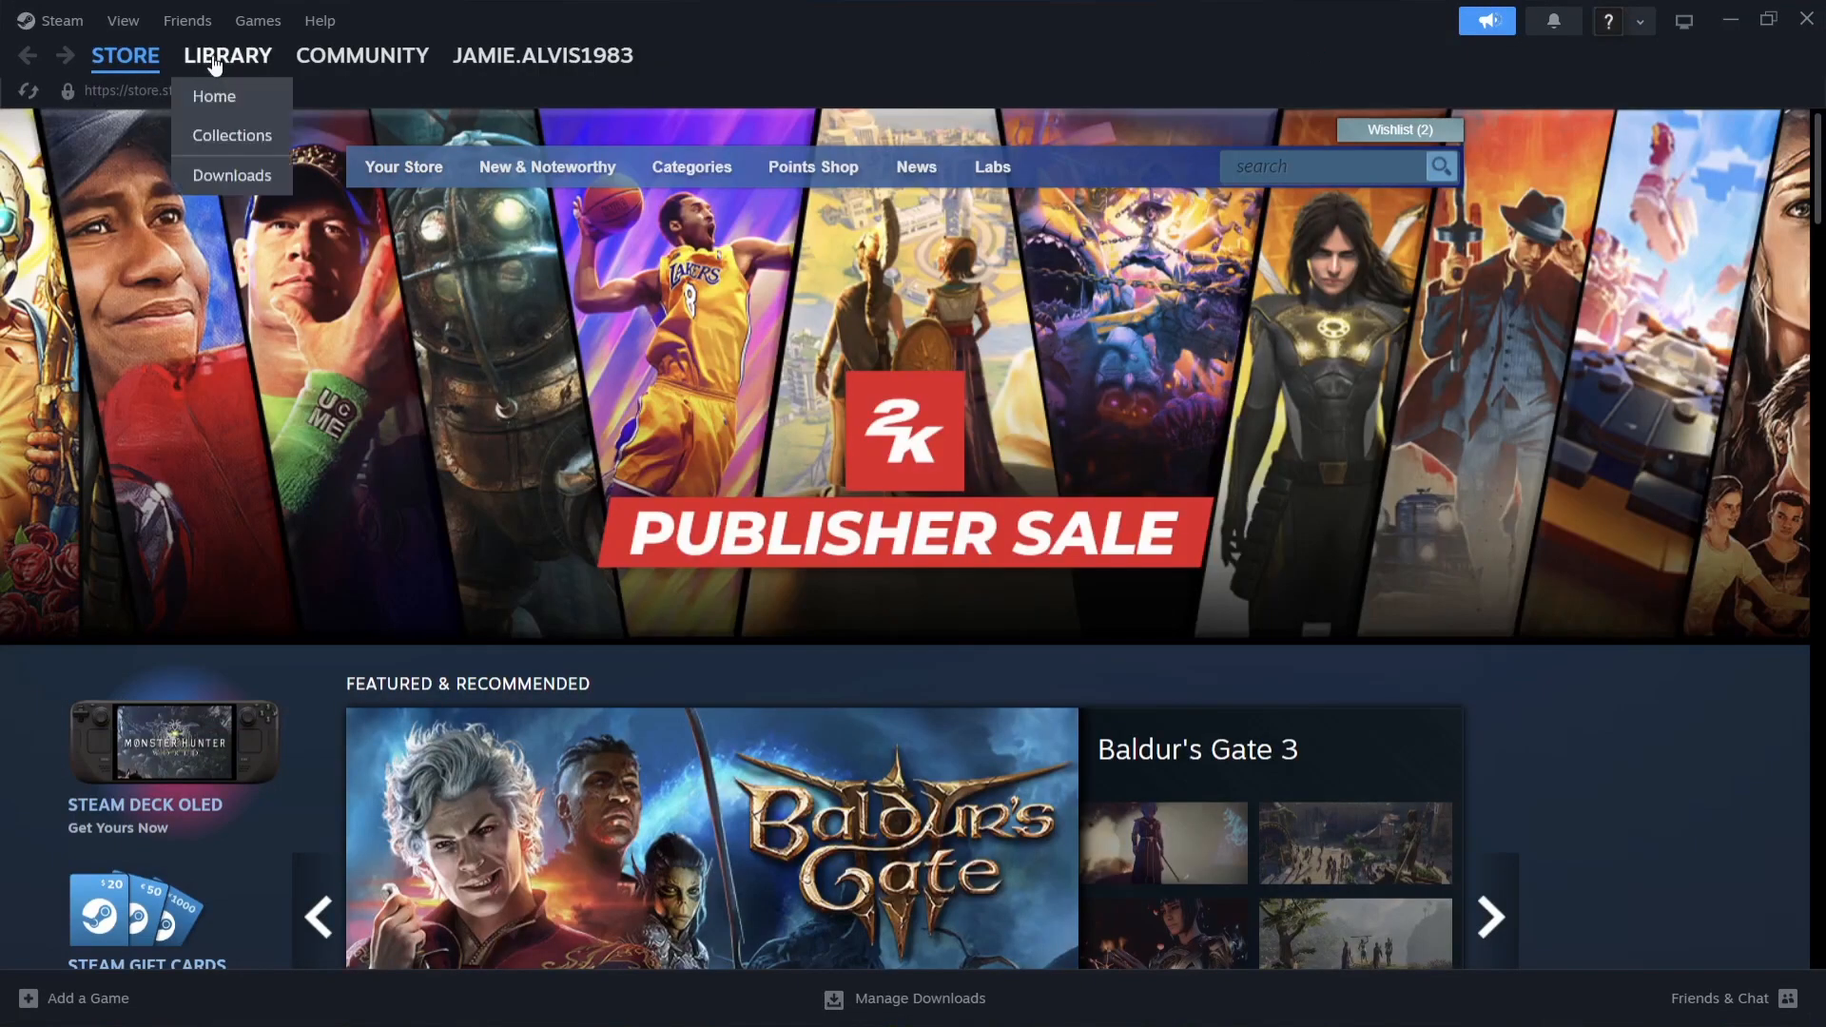
{"action": "left_click", "coordinate": [217, 60]}
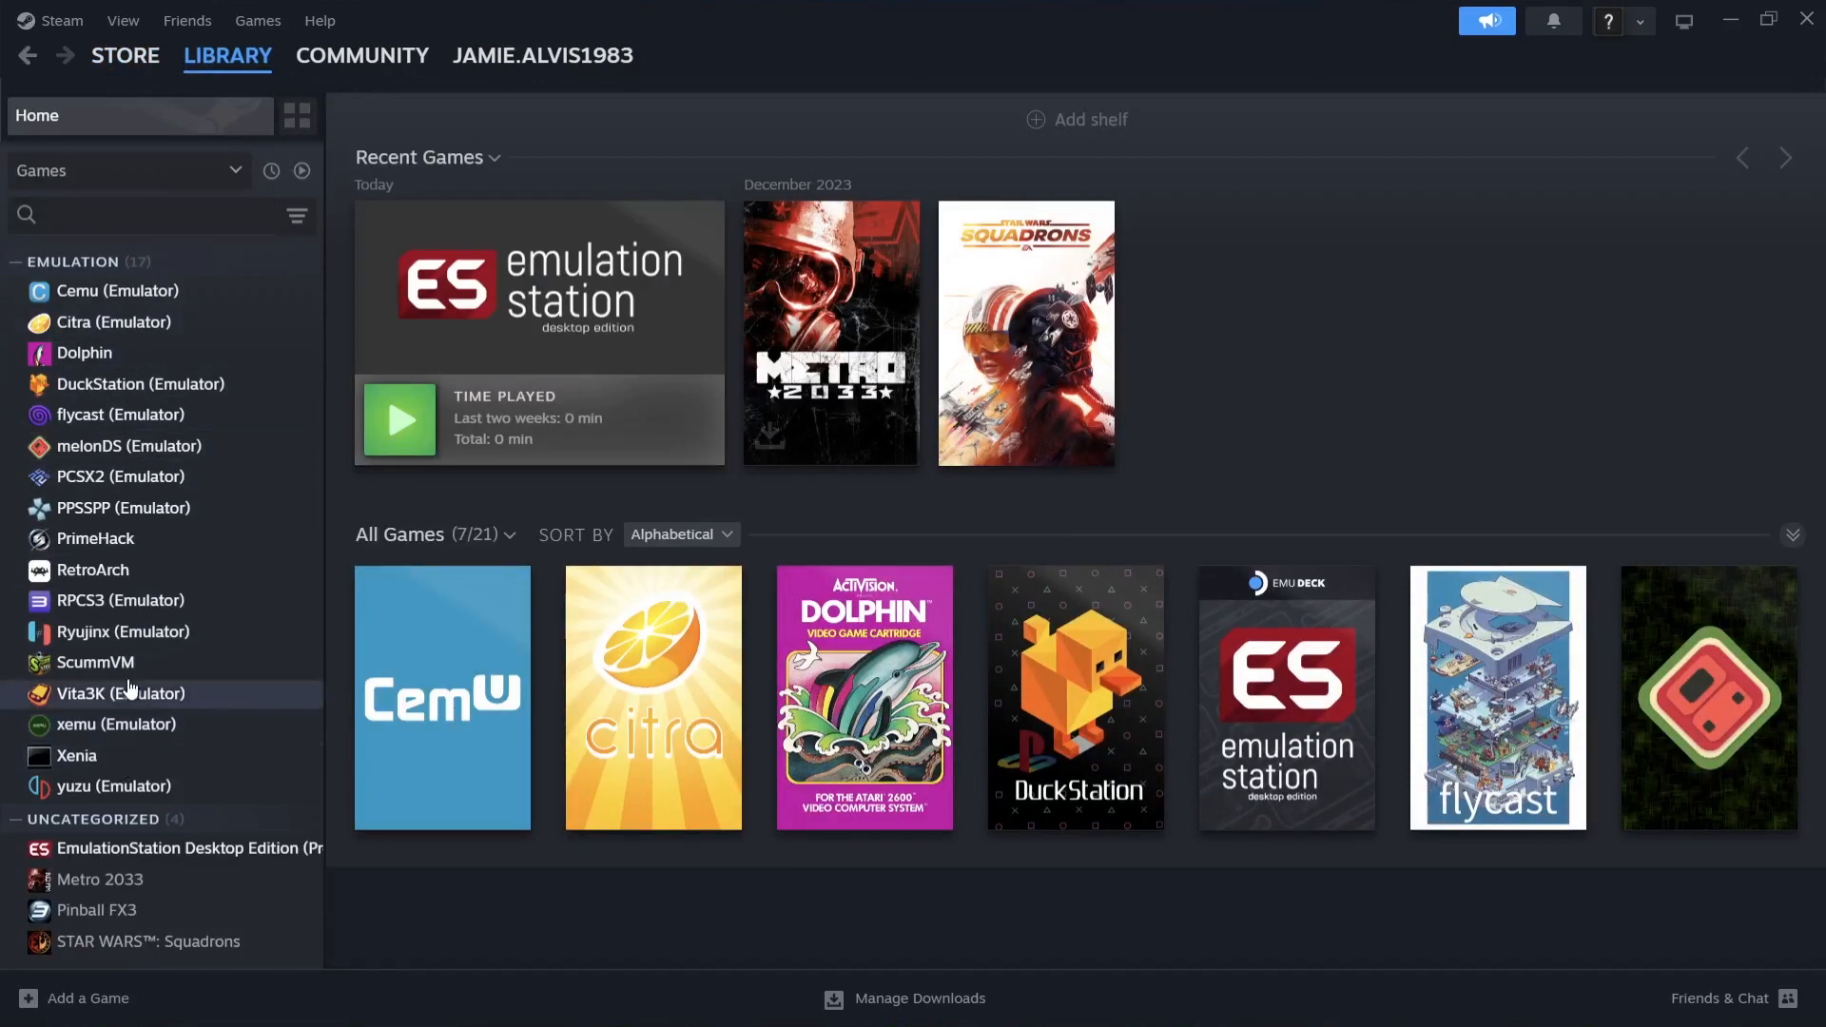
Test launching PCSX2 (Emulator) from the Steam library and close it again.
{"action": "left_click", "coordinate": [125, 482]}
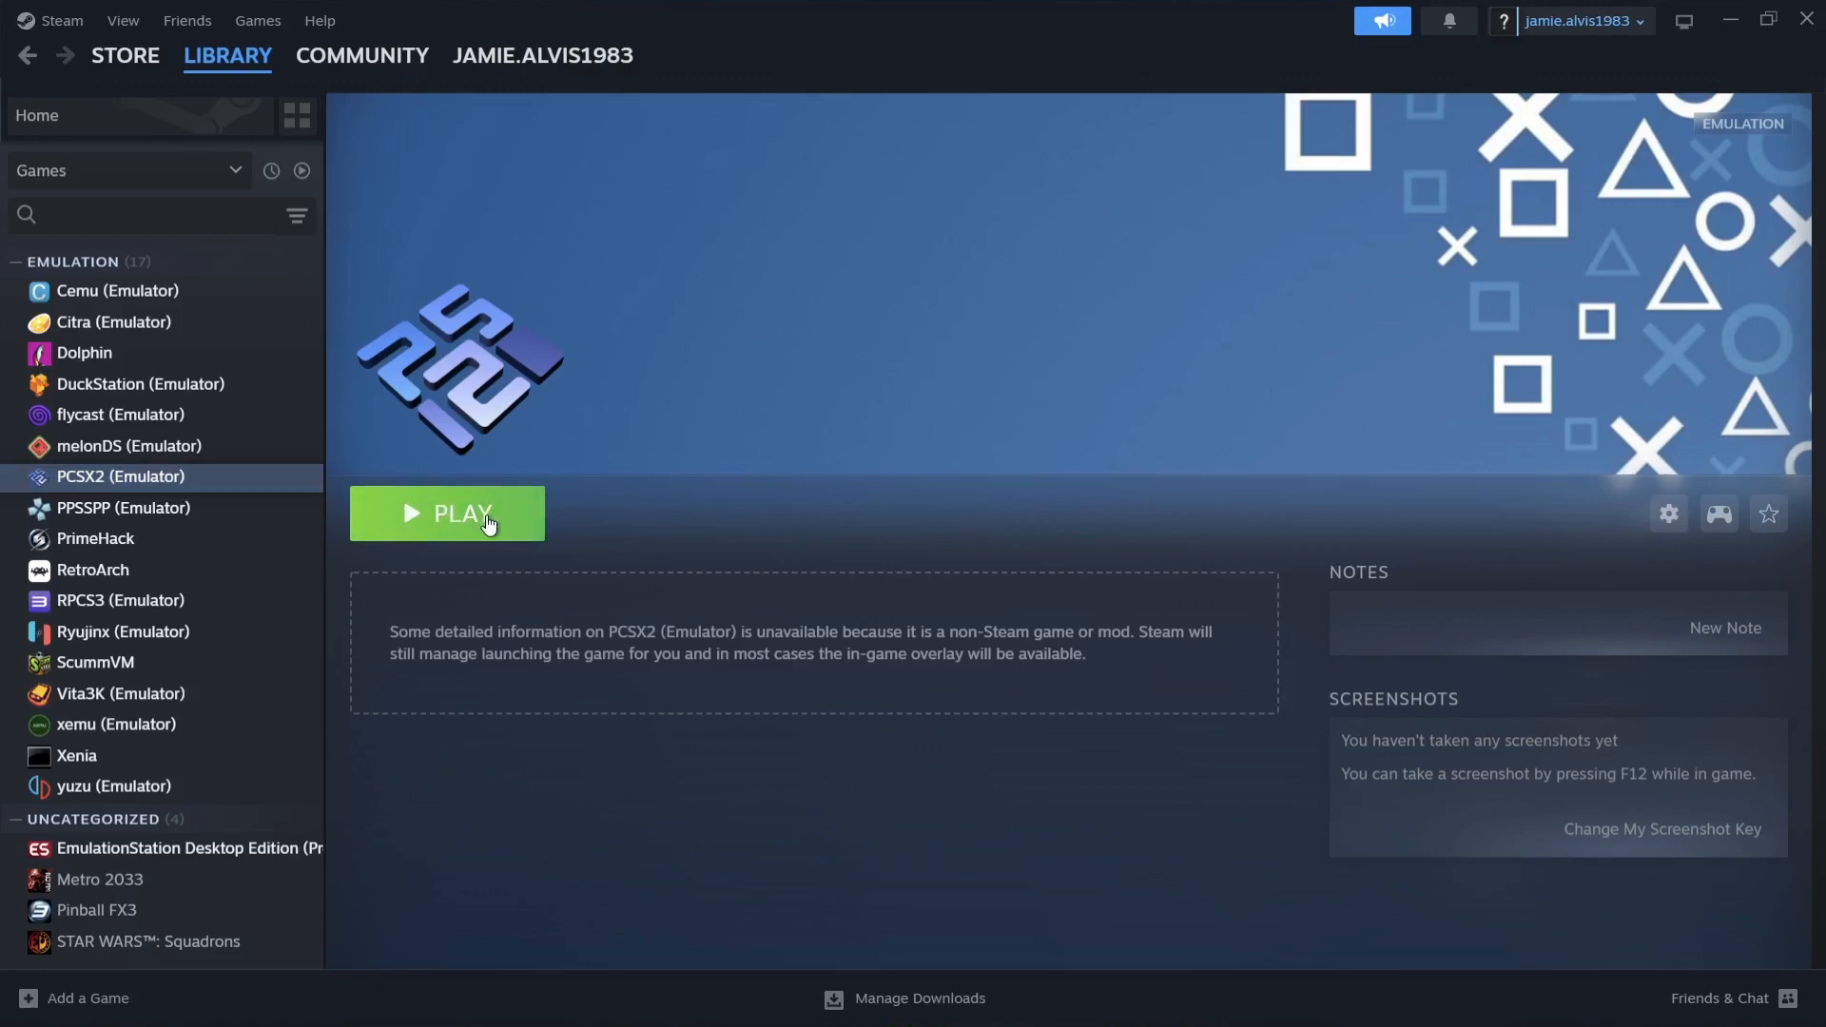
{"action": "left_click", "coordinate": [488, 524]}
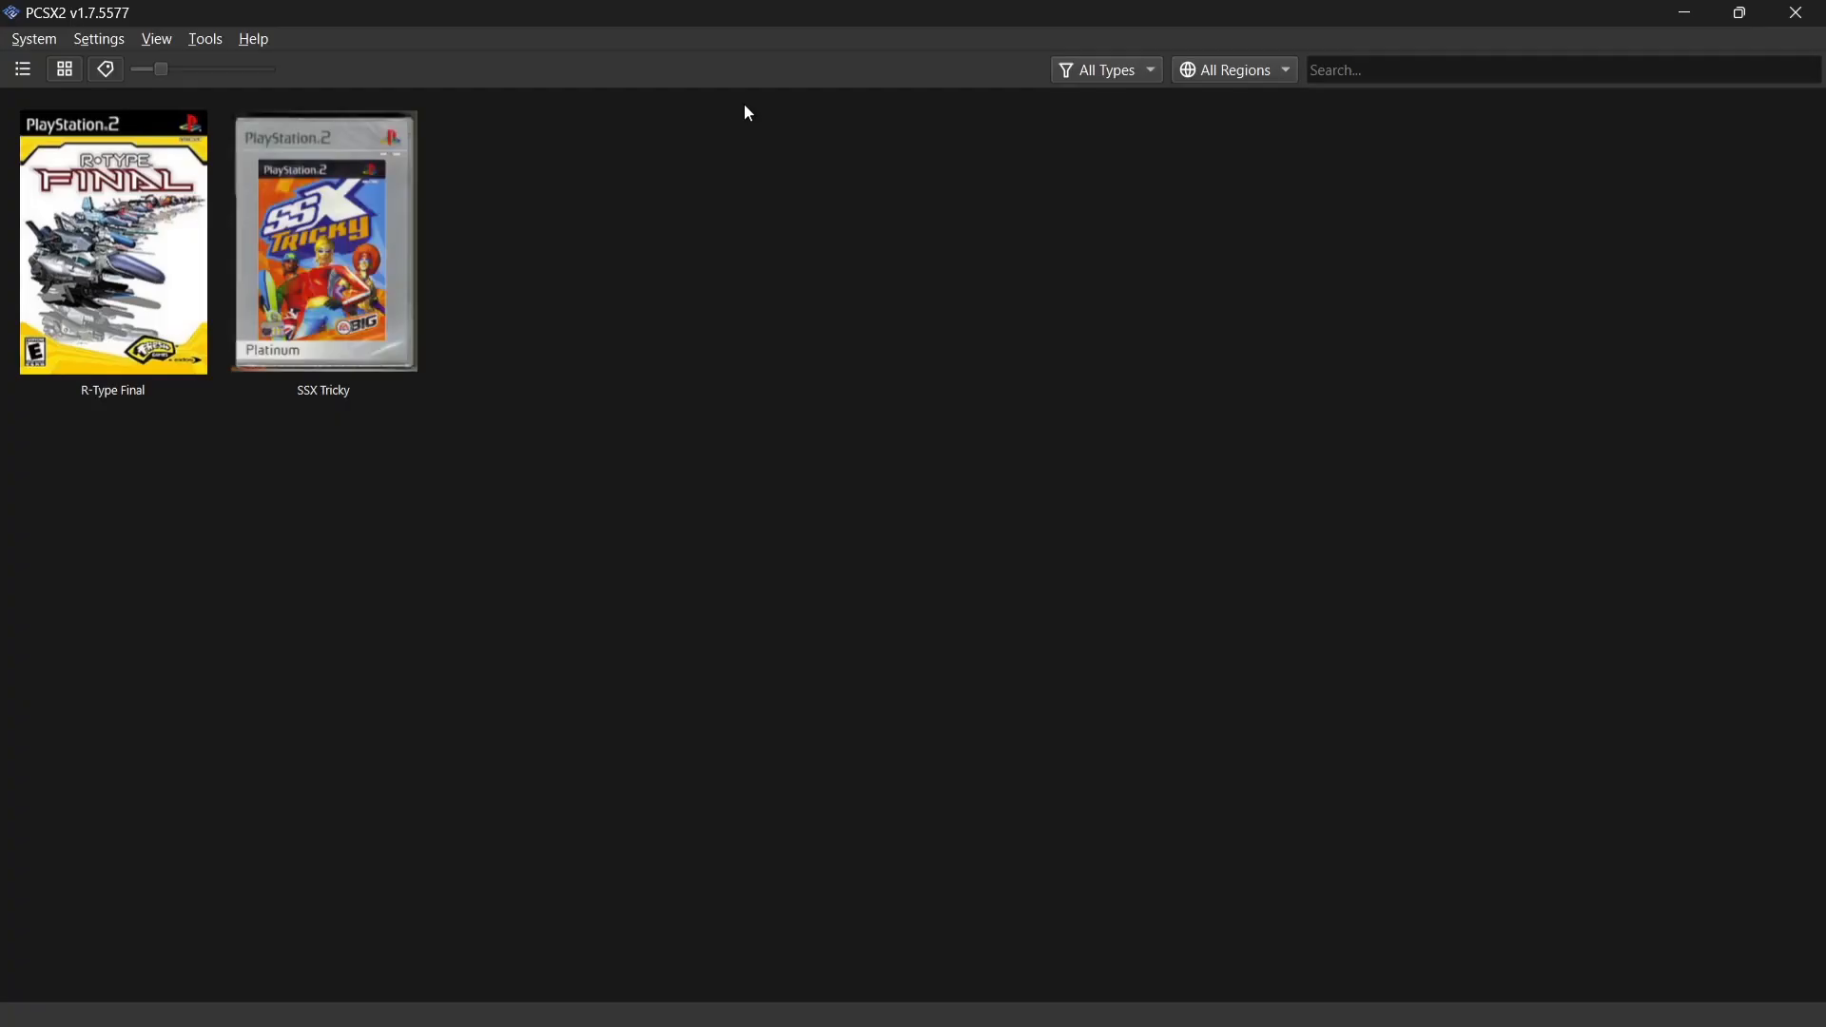
{"action": "left_click", "coordinate": [1819, 9]}
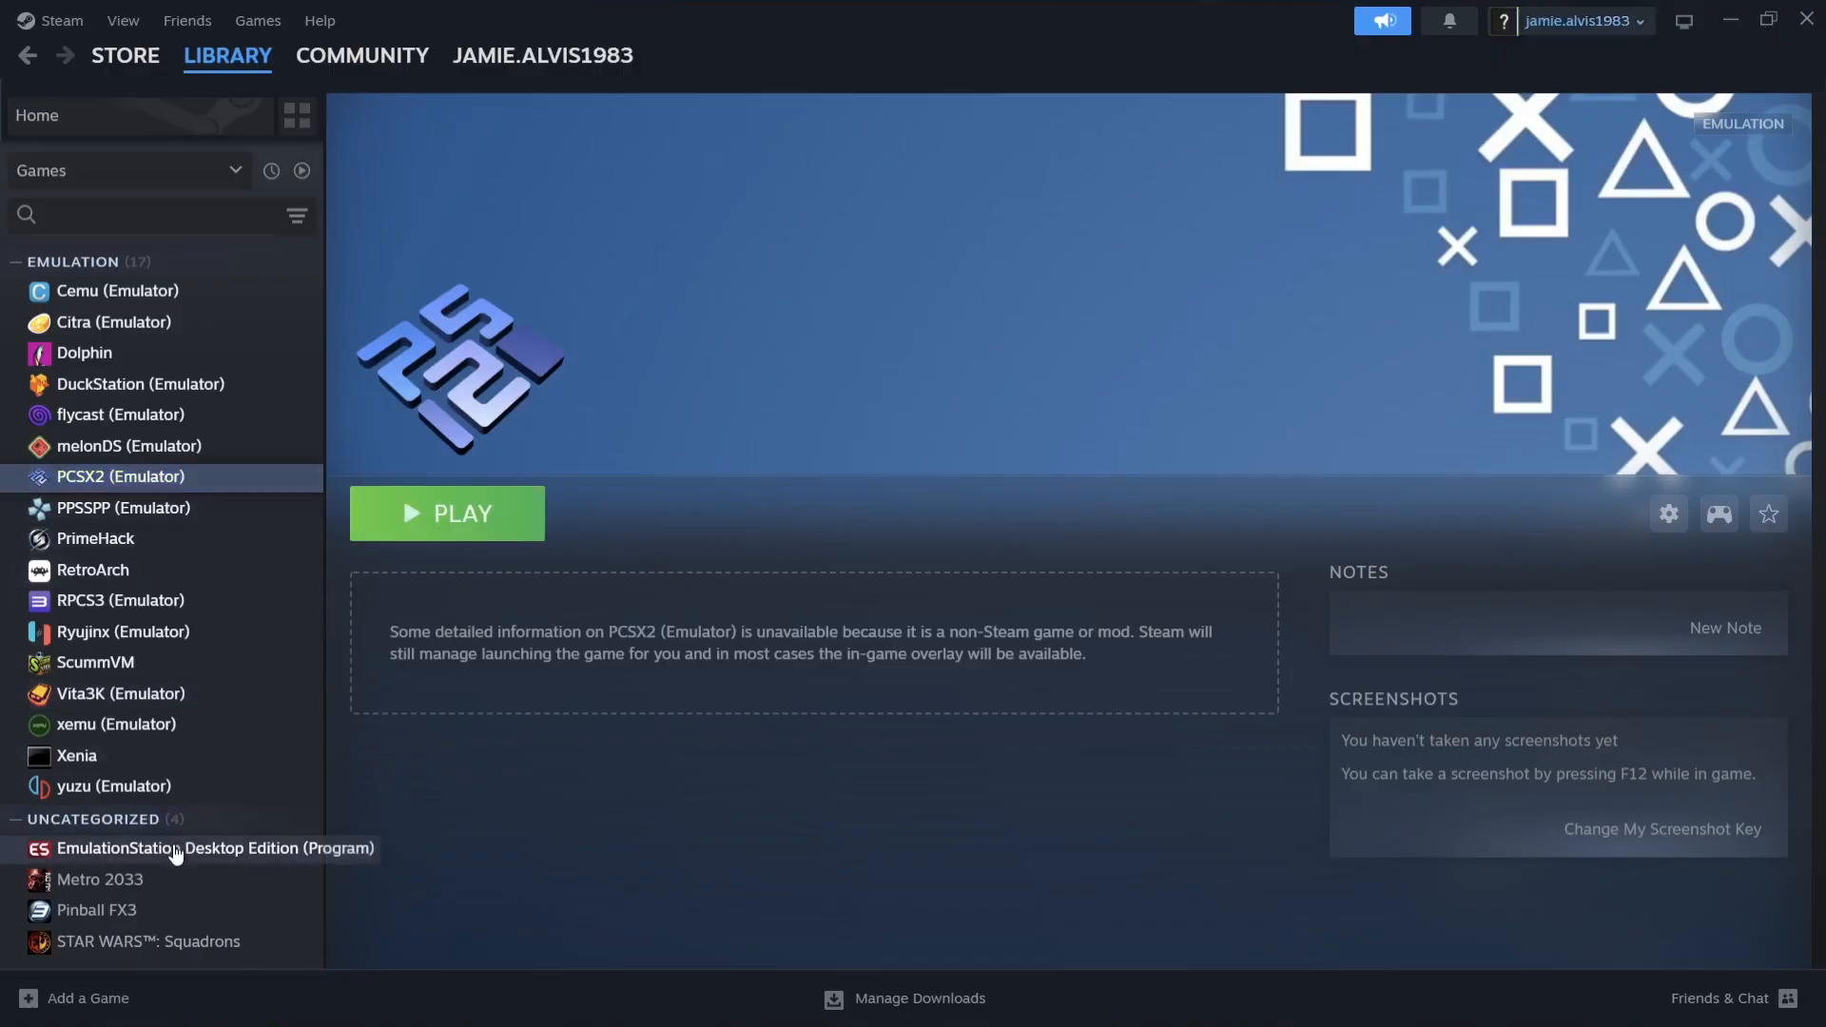
Launch EmulationStation Desktop Edition from the Steam library and open the Sony PlayStation 2 game list.
{"action": "left_click", "coordinate": [265, 842]}
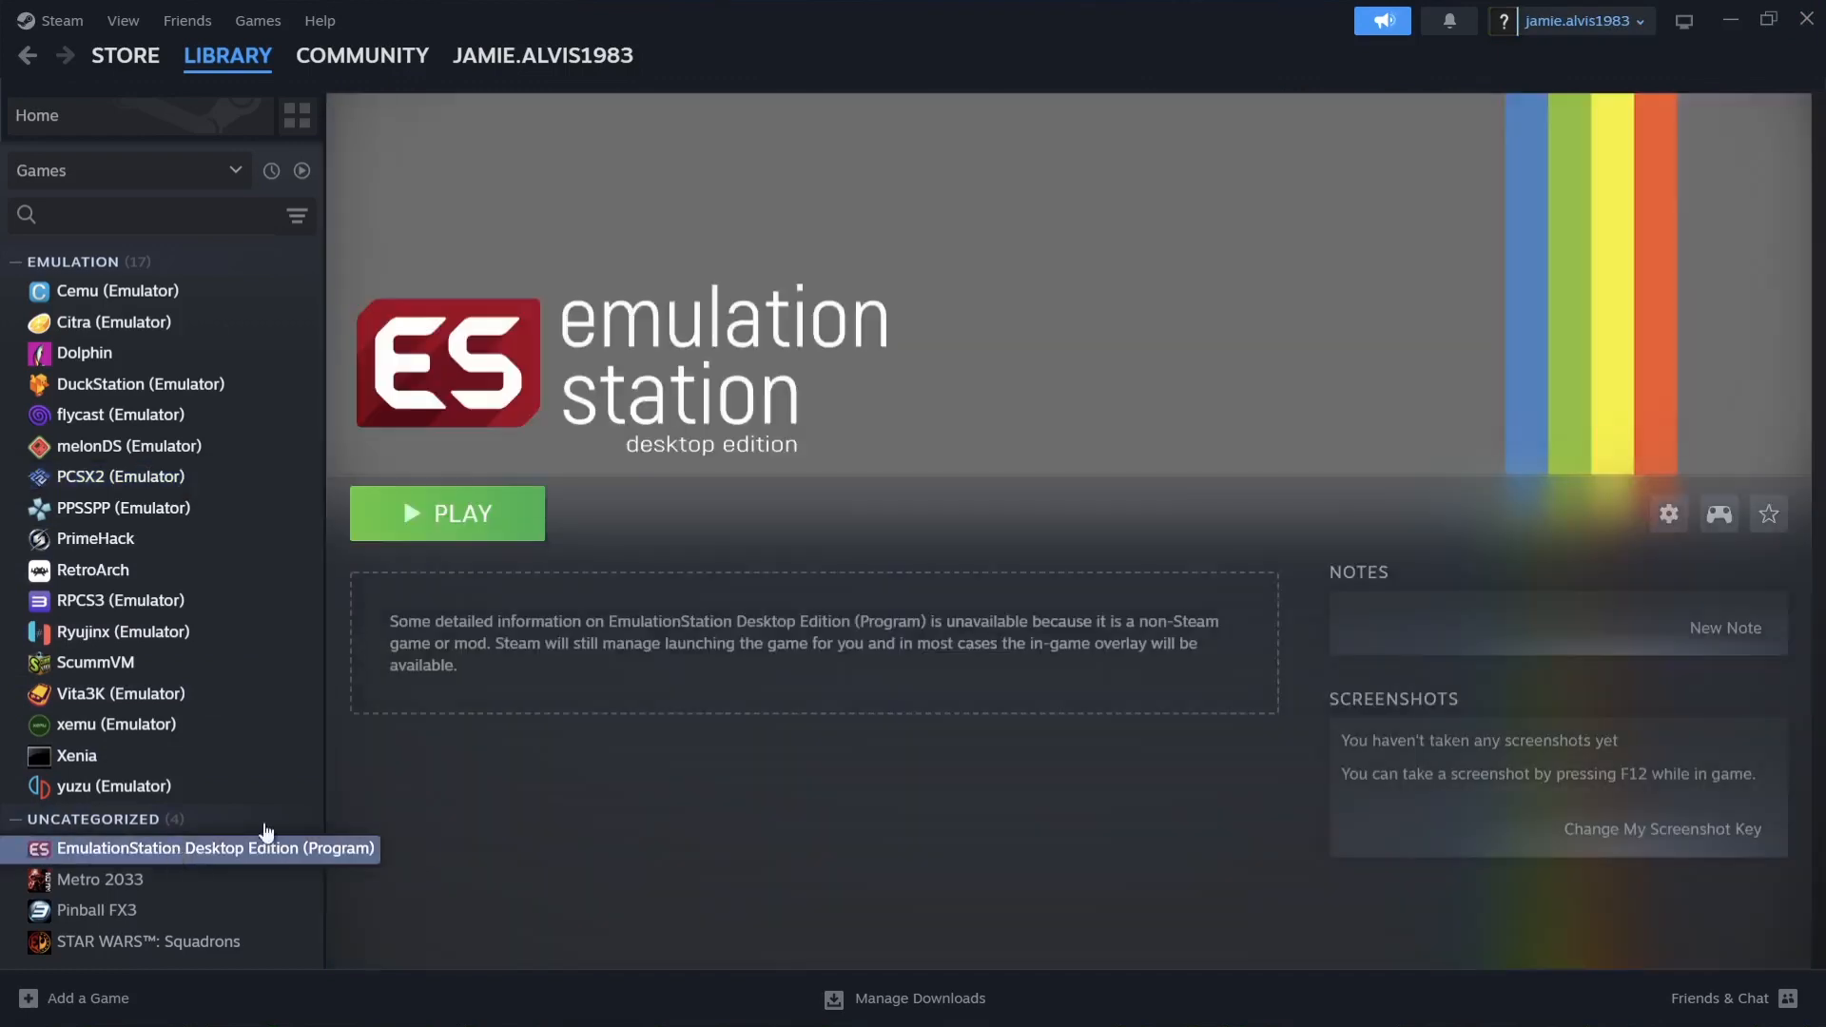
{"action": "left_click", "coordinate": [514, 529]}
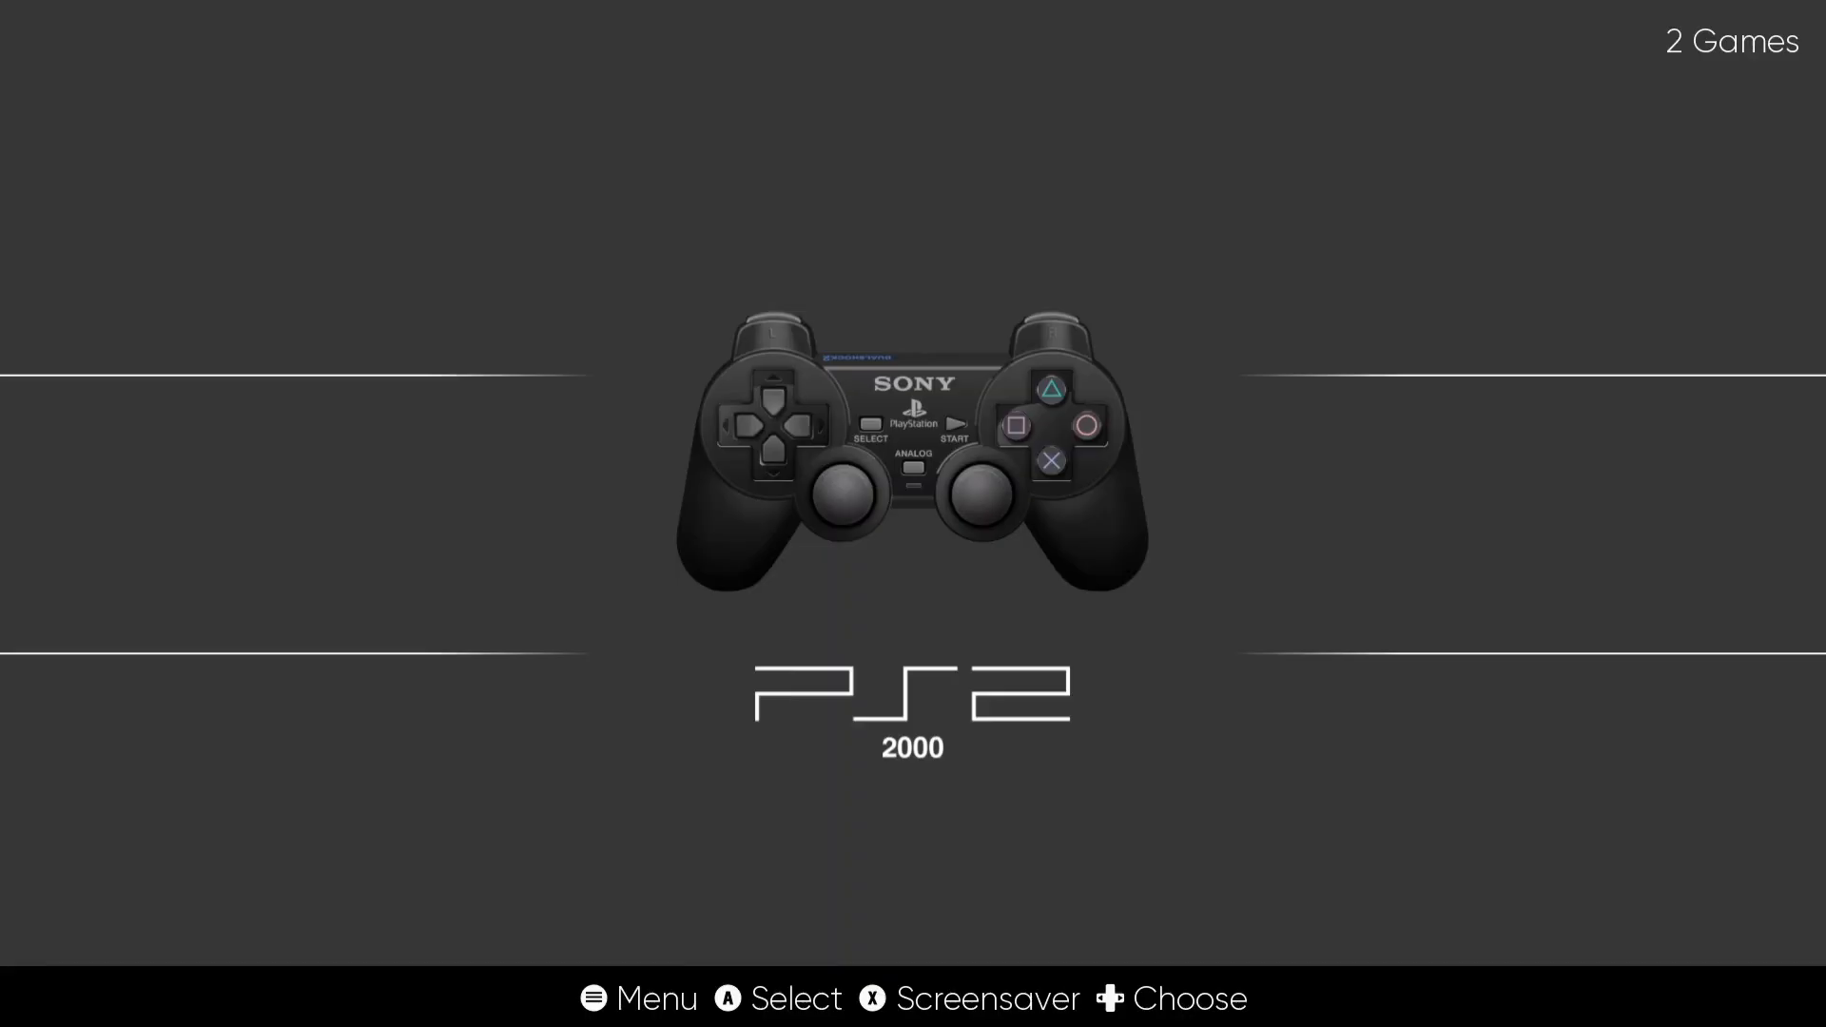
{"action": "key", "text": "Return"}
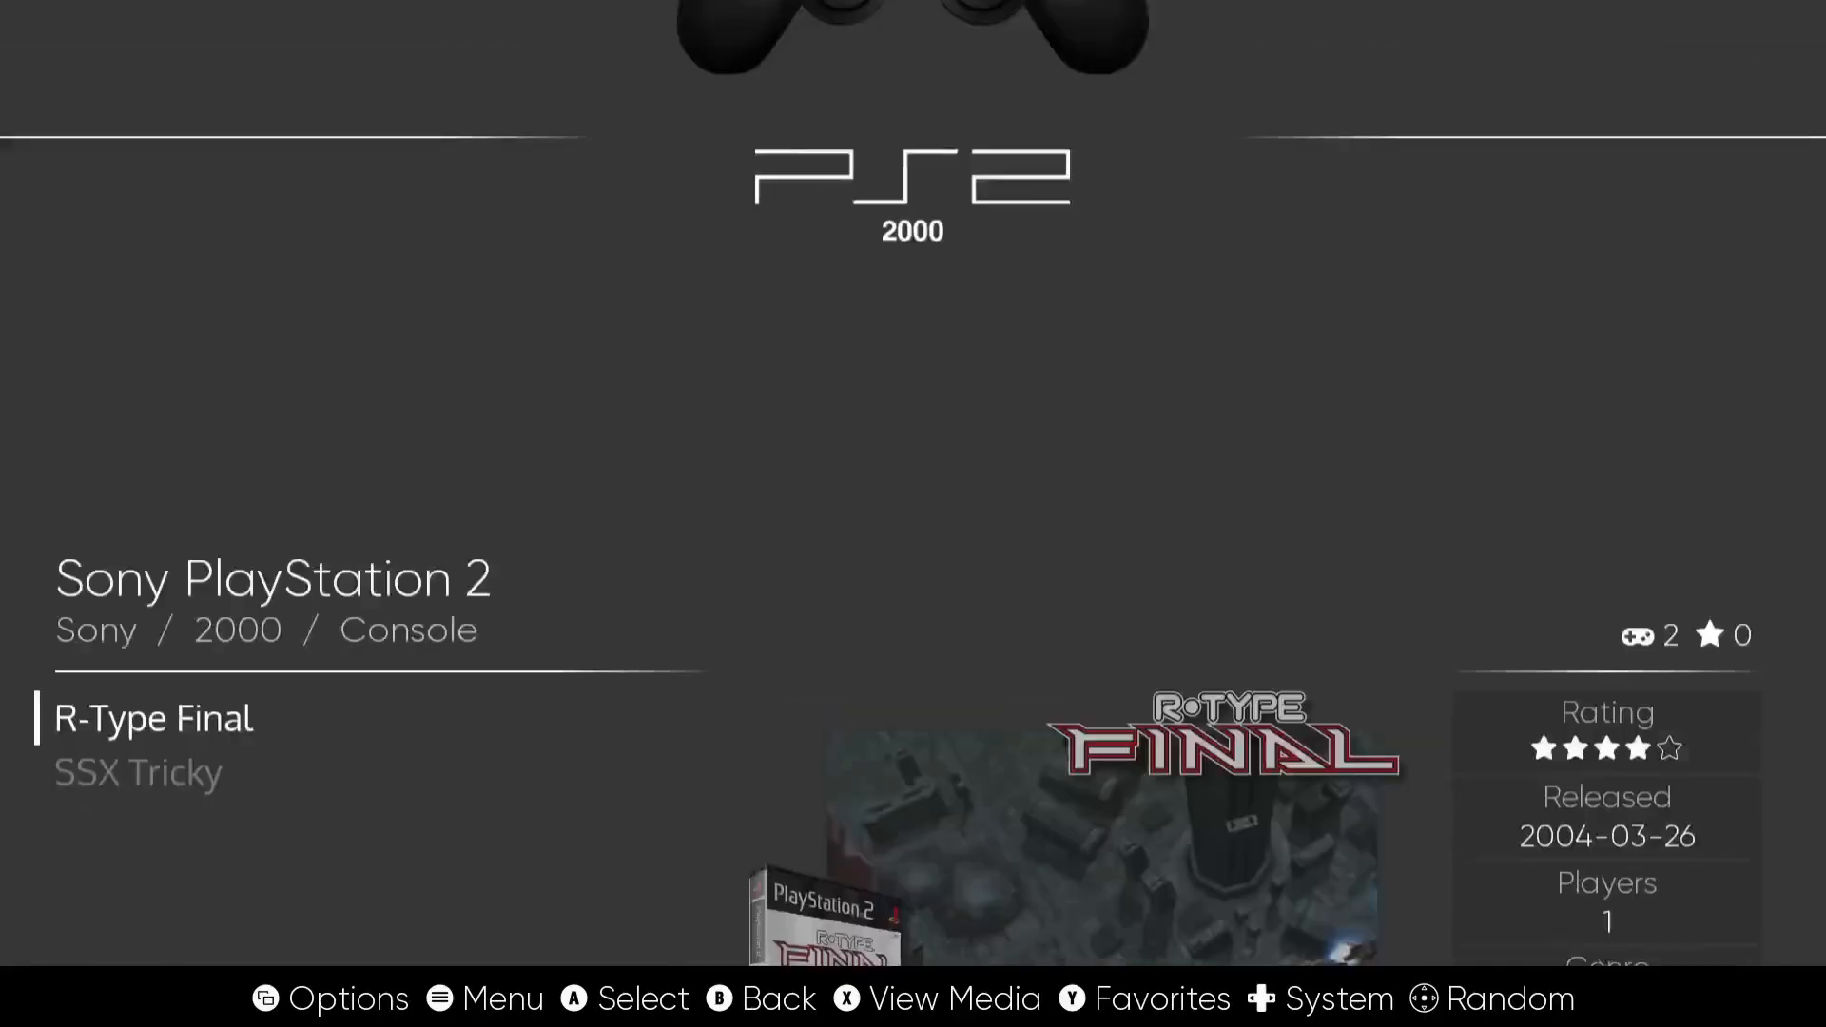
Set PCSX2 (Standalone) as the alternative emulator for Sony PlayStation 2.
{"action": "key", "text": "Escape"}
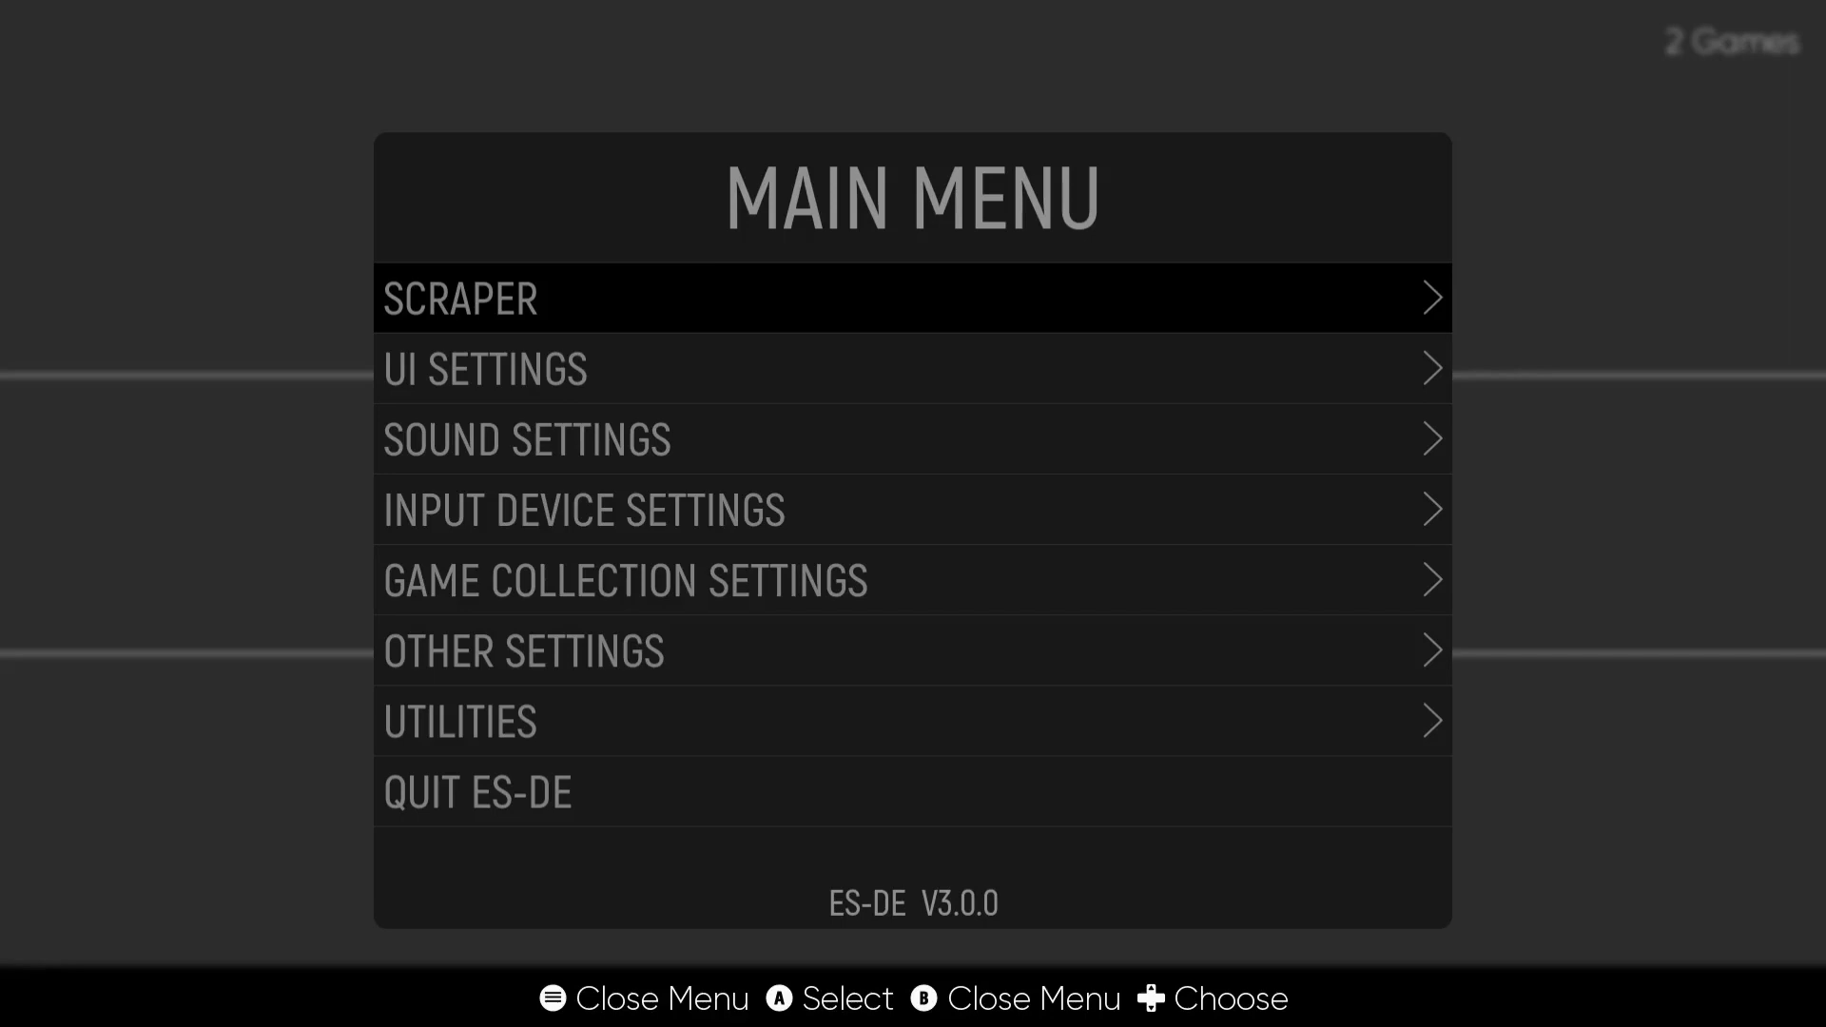
{"action": "key", "text": "Down"}
{"action": "key", "text": "Down"}
{"action": "key", "text": "Down"}
{"action": "key", "text": "Down"}
{"action": "key", "text": "Down"}
{"action": "key", "text": "Return"}
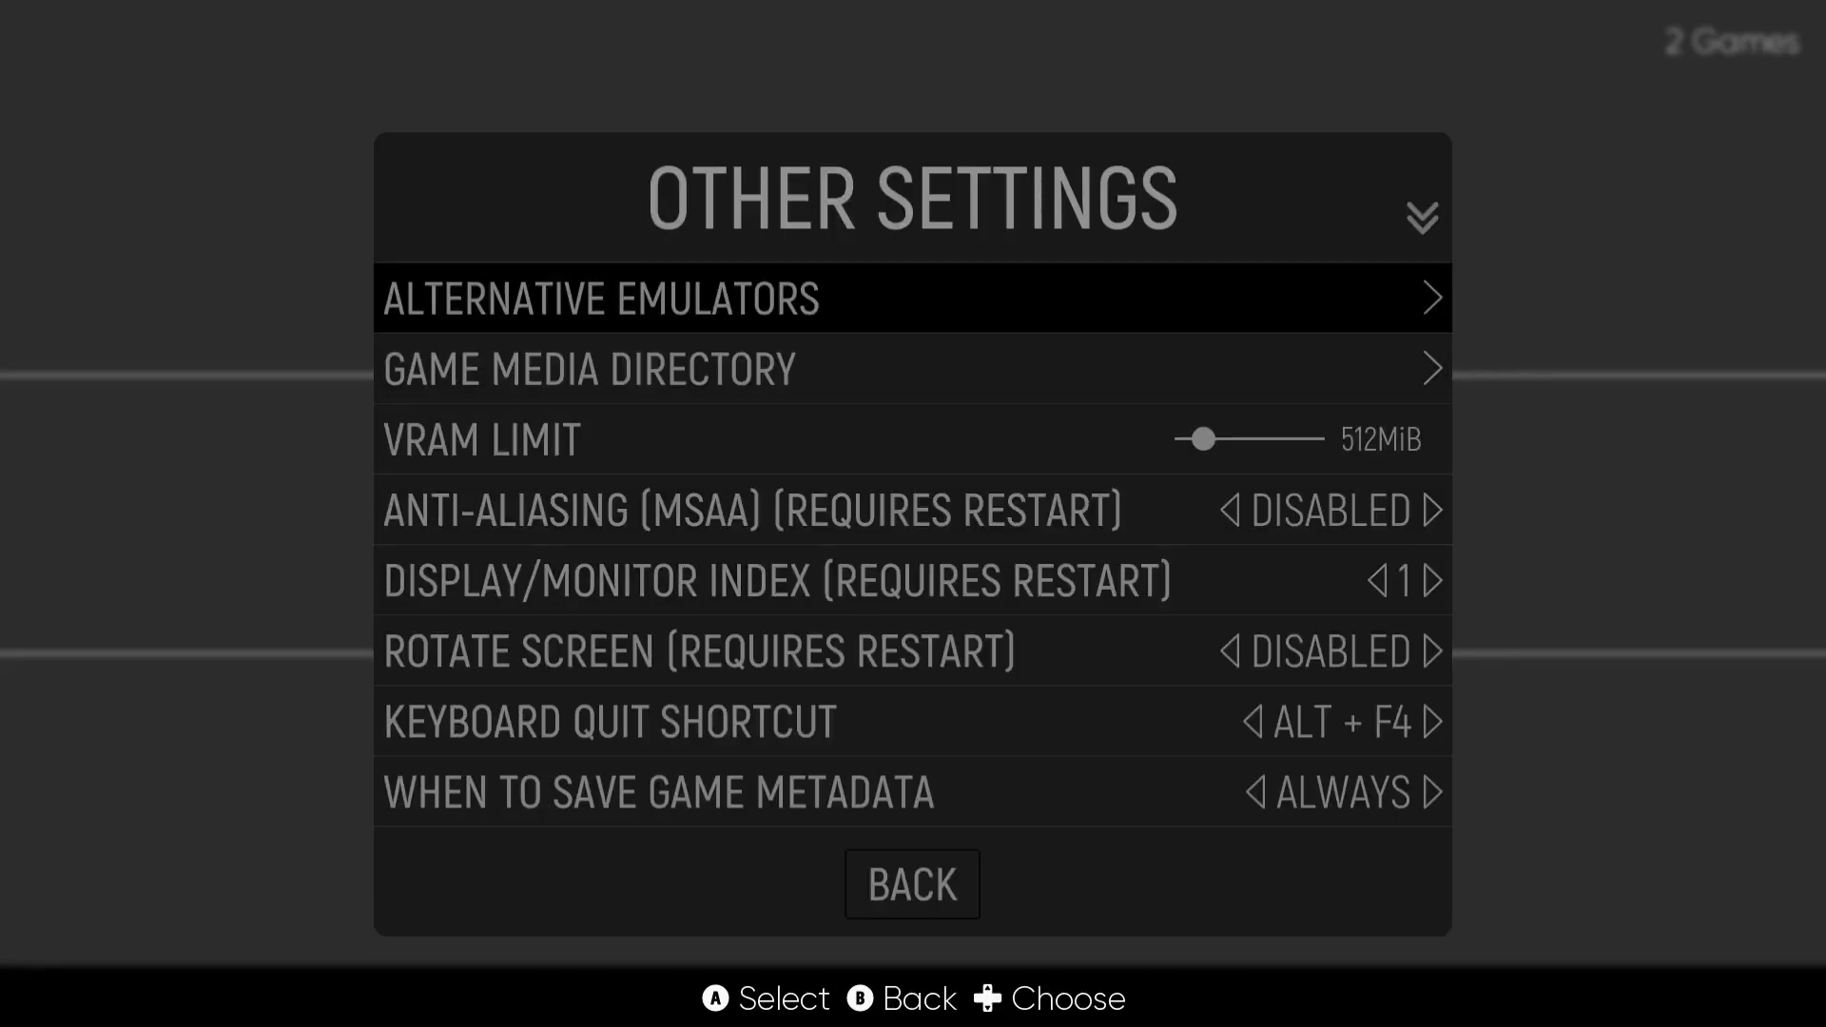
{"action": "key", "text": "Return"}
{"action": "key", "text": "Return"}
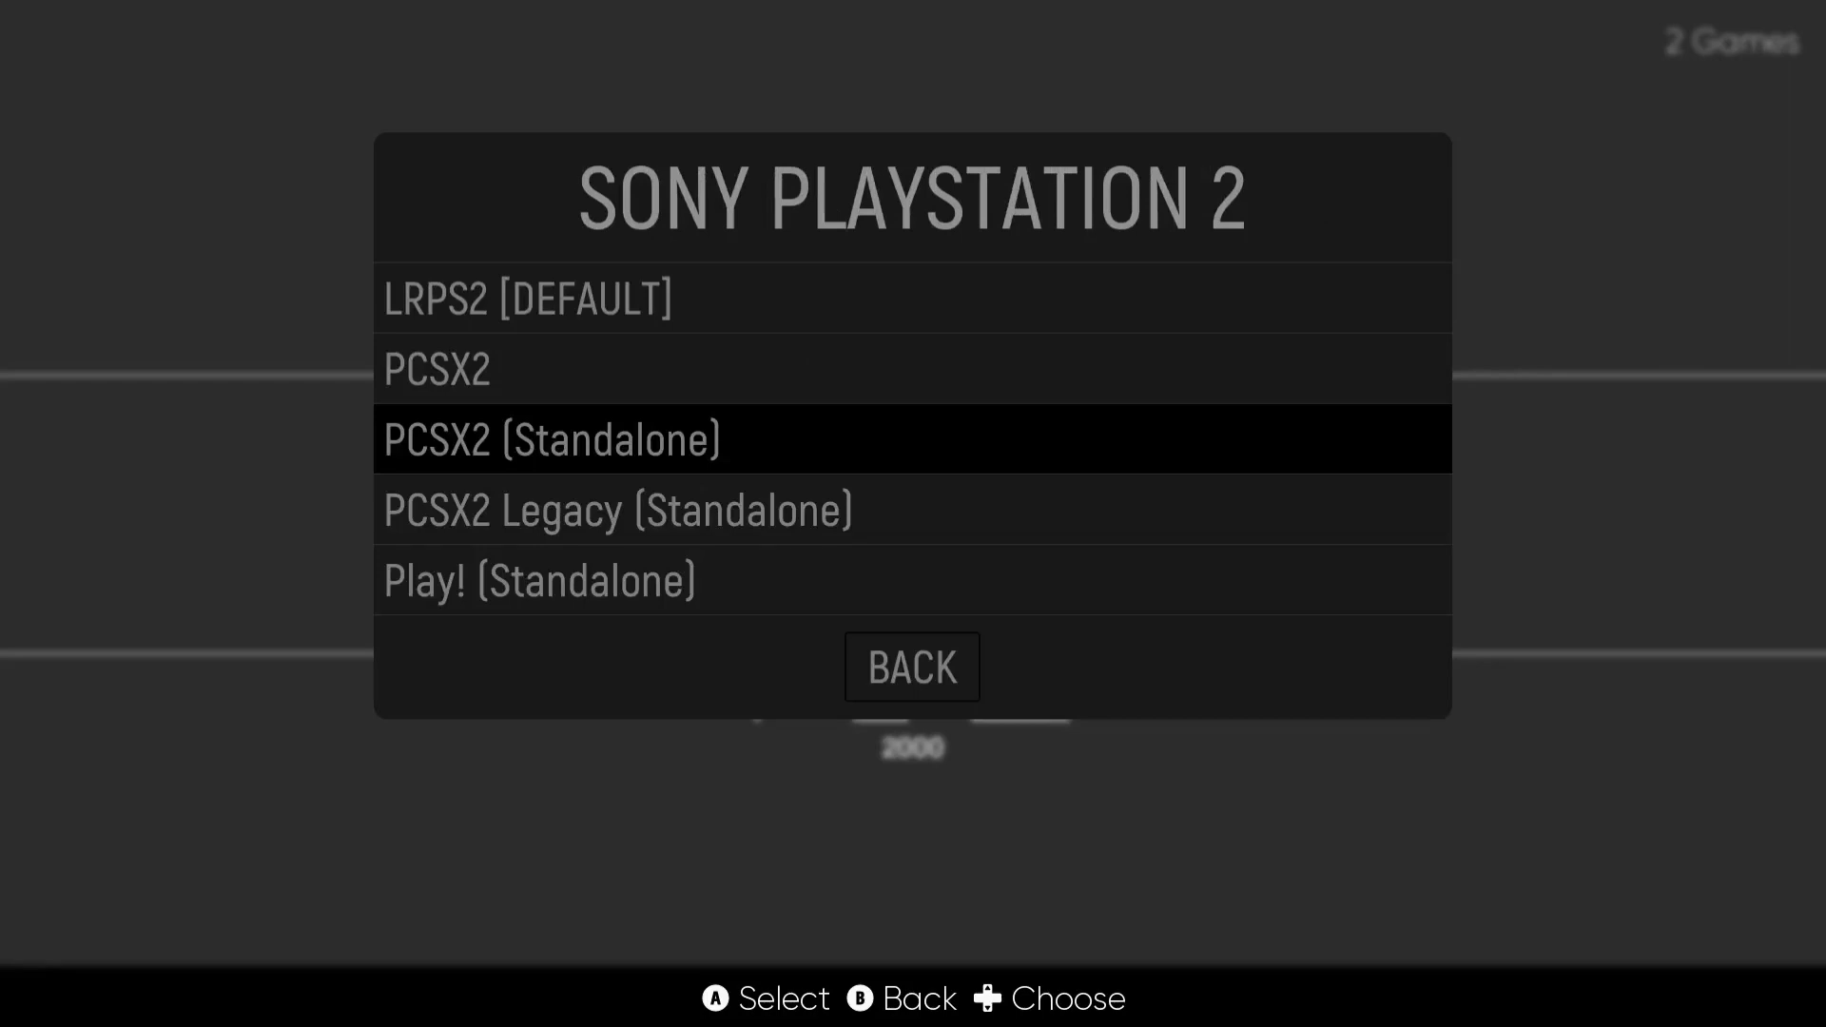
{"action": "key", "text": "Up"}
{"action": "key", "text": "Up"}
{"action": "key", "text": "Down"}
{"action": "key", "text": "Down"}
{"action": "key", "text": "Return"}
{"action": "key", "text": "BackSpace"}
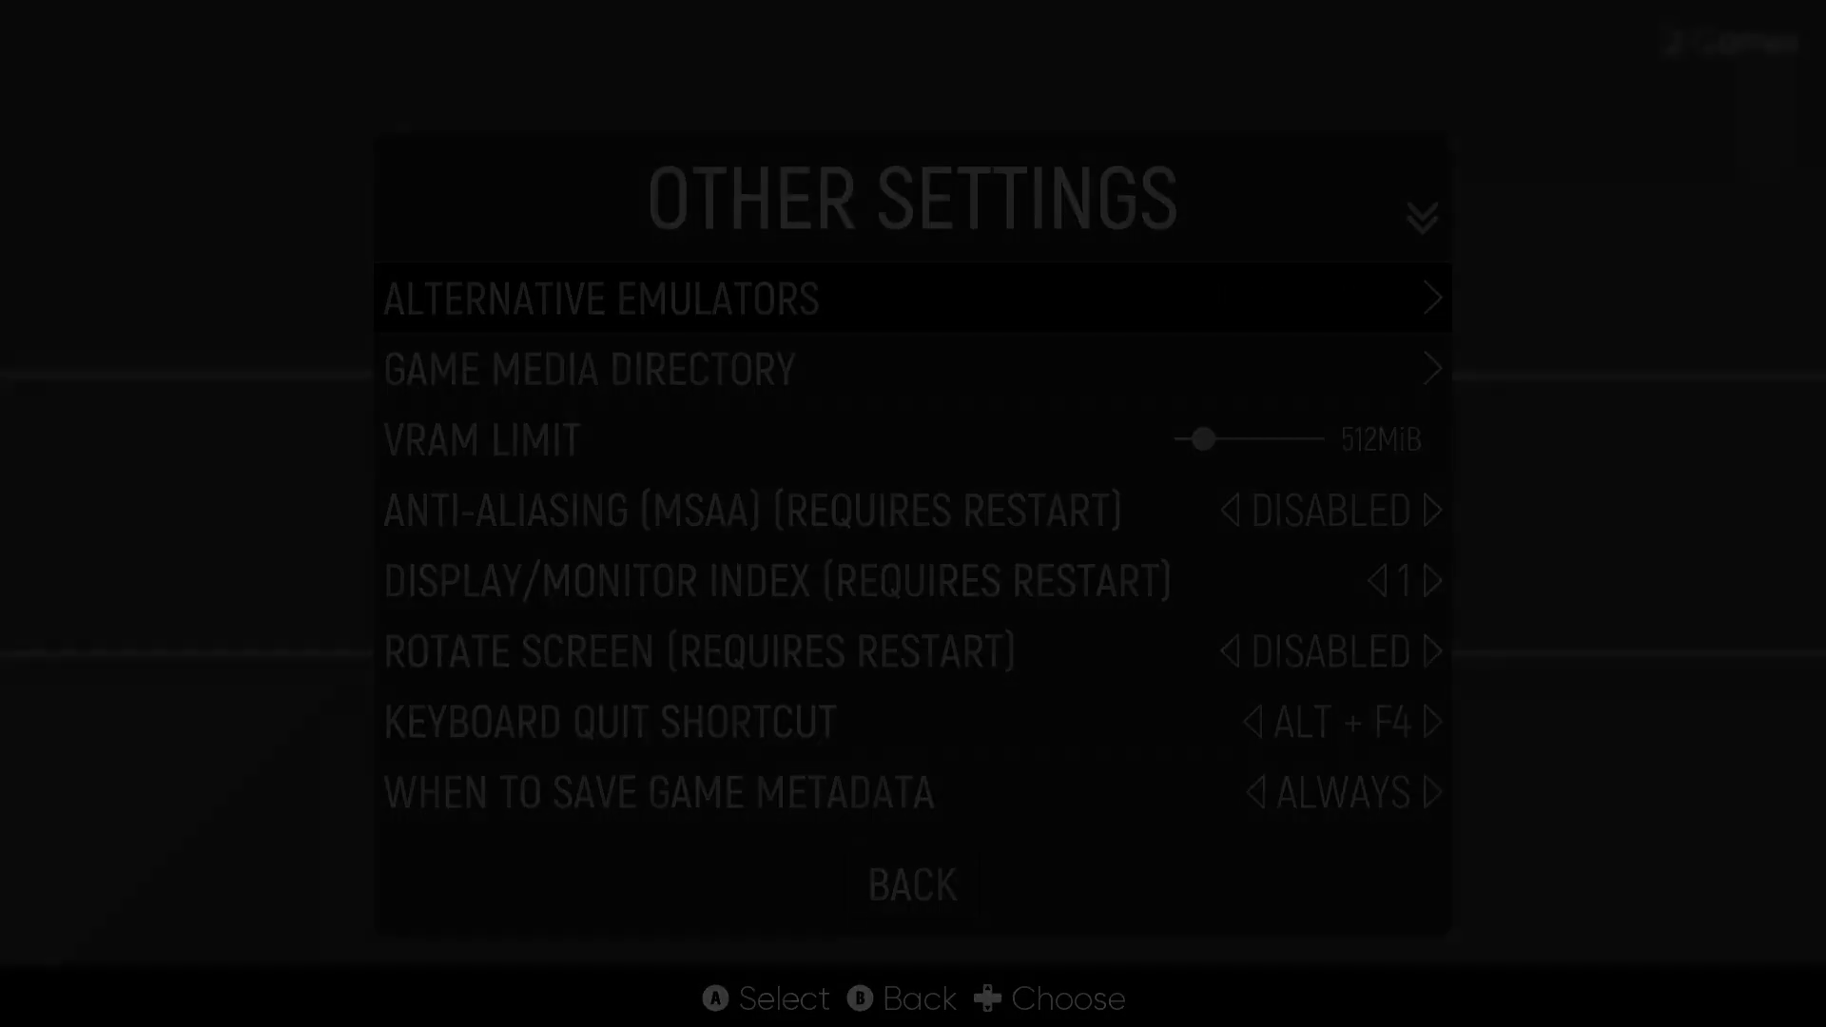